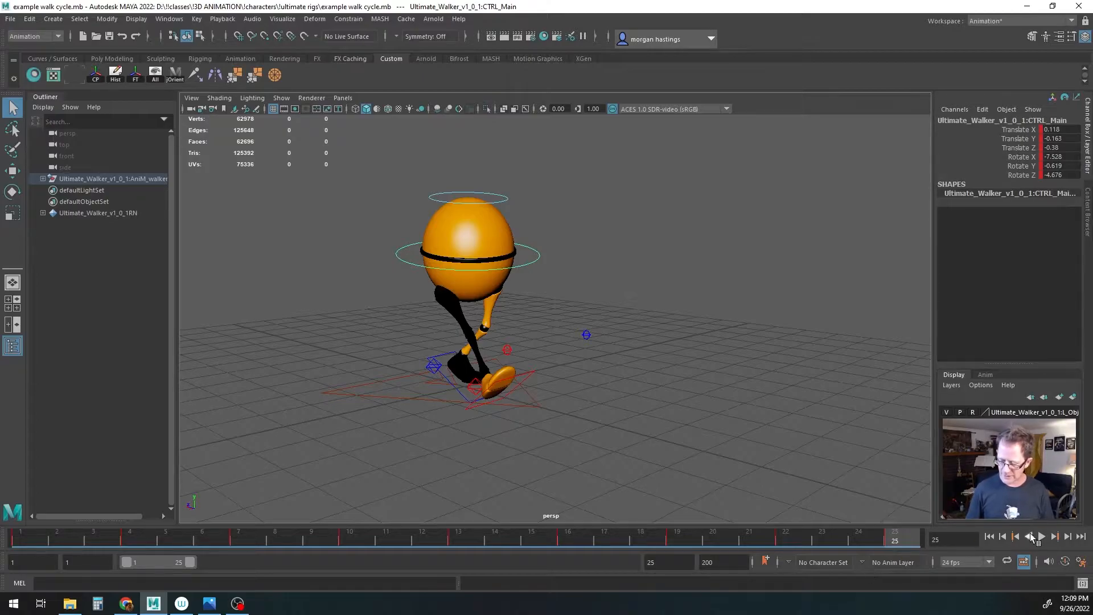
Step: Play the example walk cycle while viewing it in perspective, and stop the playback
left_click(1040, 537)
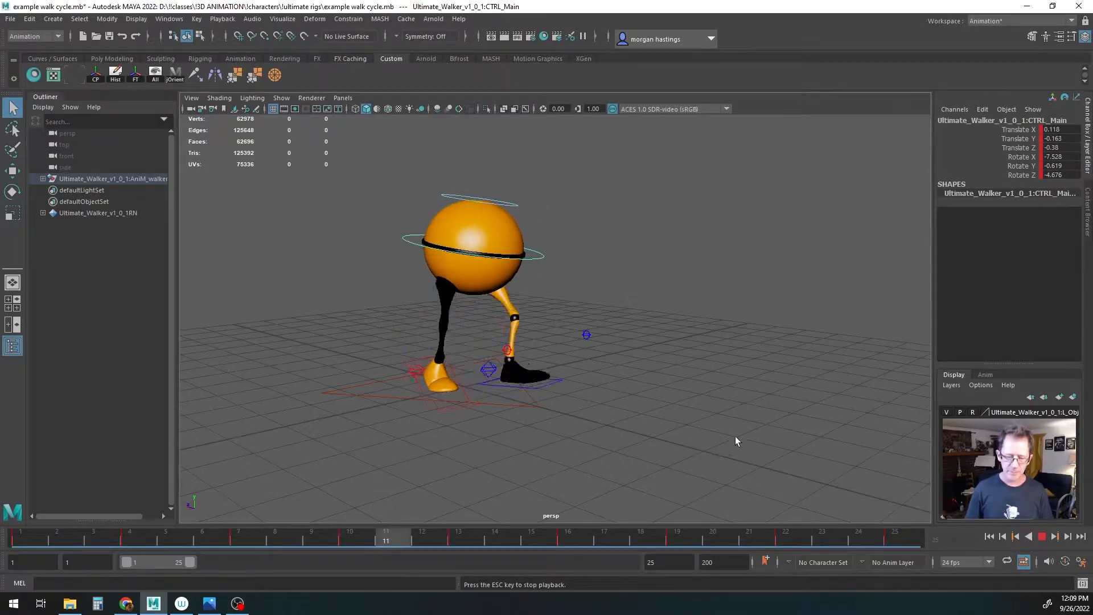
middle_click_drag(695, 407, 582, 388, "alt")
right_click_drag(582, 388, 613, 336, "alt")
left_click_drag(613, 336, 600, 345, "alt")
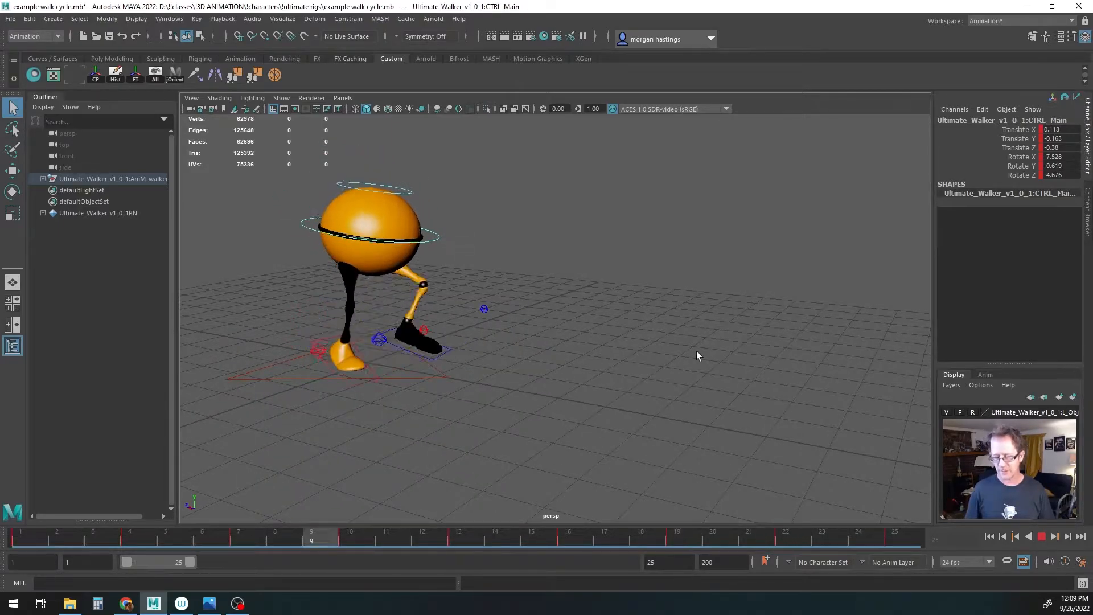
left_click(1041, 536)
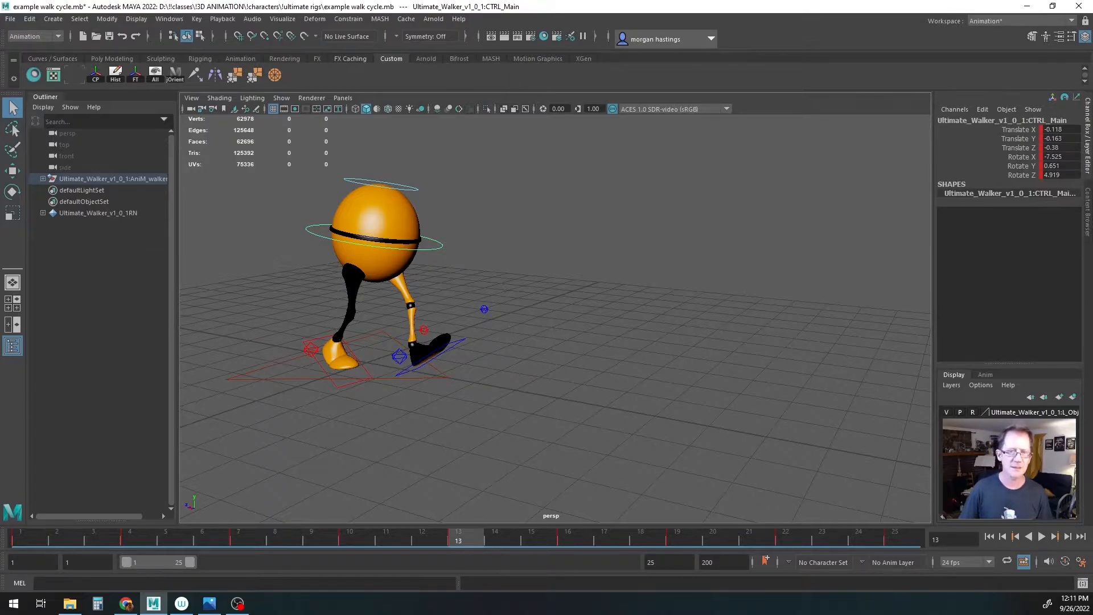
Step: Bring up the reference image "basic walk cycle (with frames).jpg" and move its window clear of the Maya viewport
key("alt+Tab")
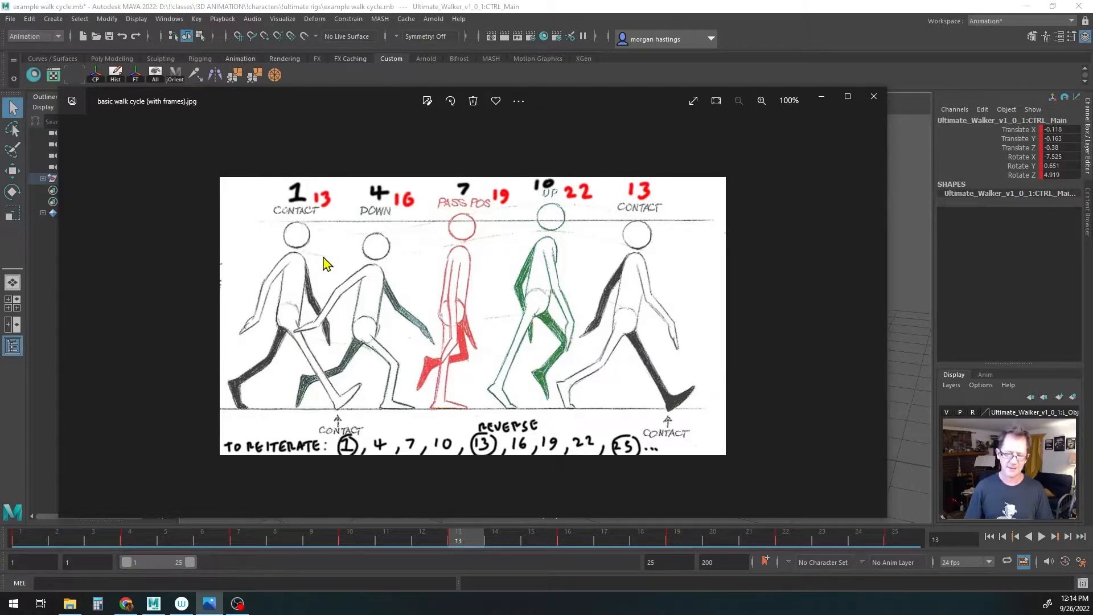
left_click_drag(320, 105, 435, 1)
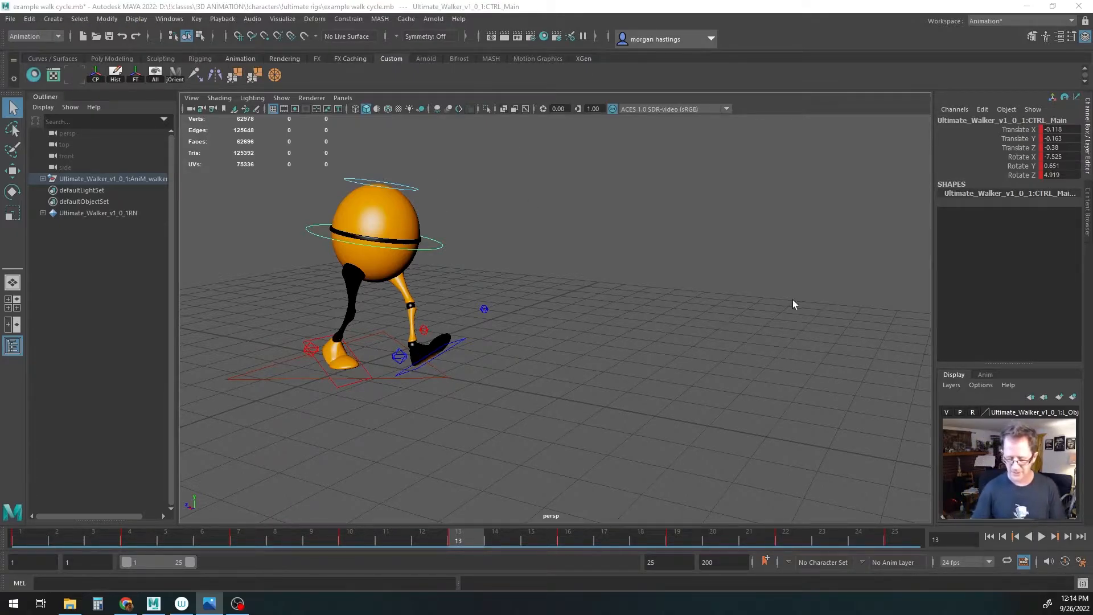
Step: Replay the example walk cycle briefly and stop it to review the walker's motion
left_click(1041, 536)
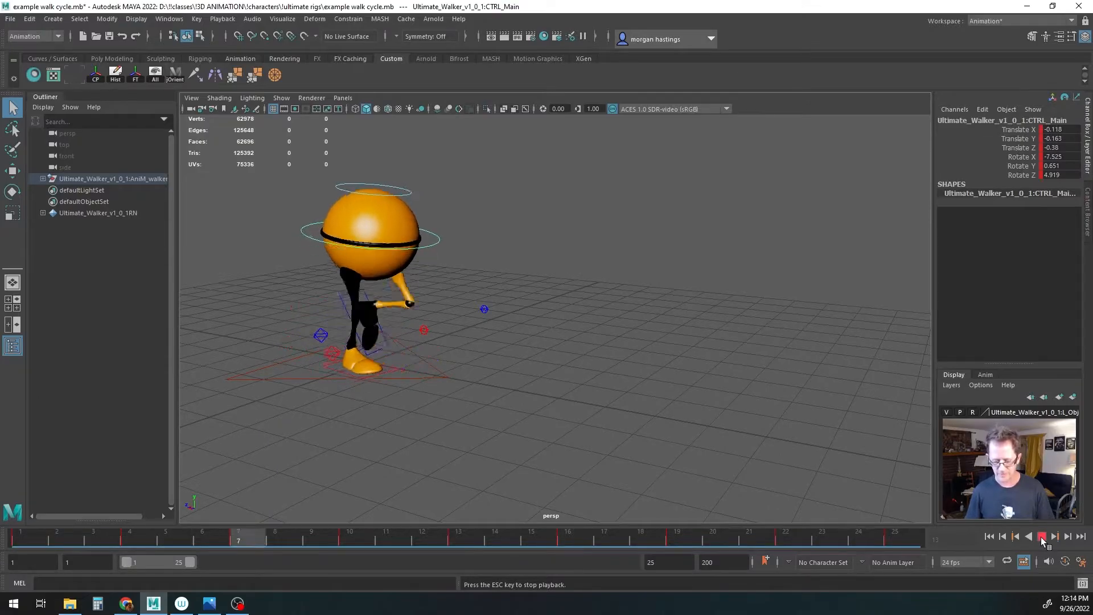
left_click(1041, 538)
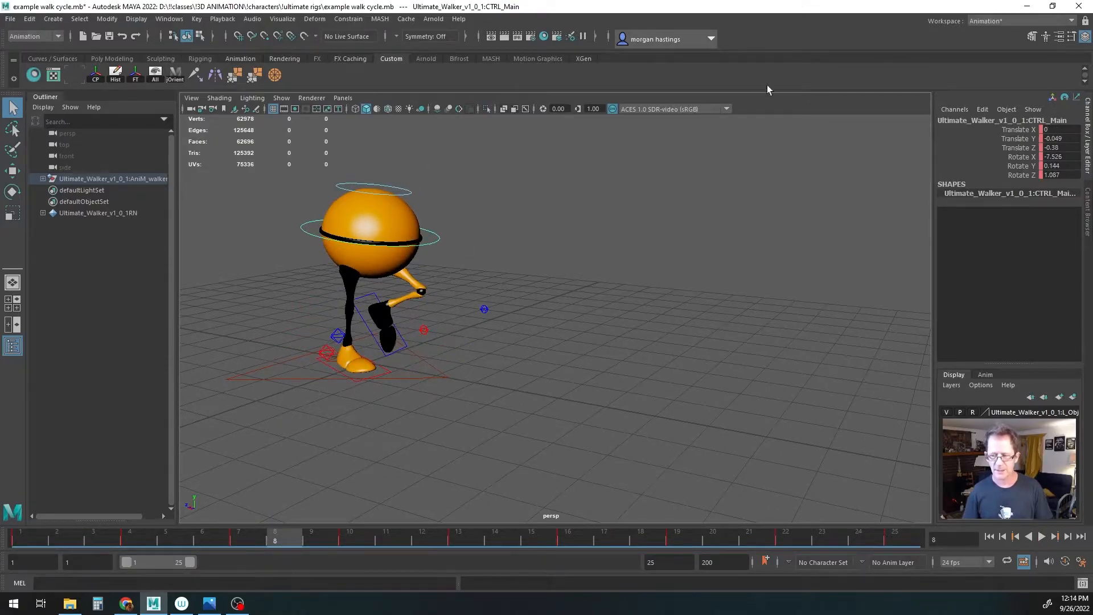
left_click_drag(472, 258, 483, 281, "alt")
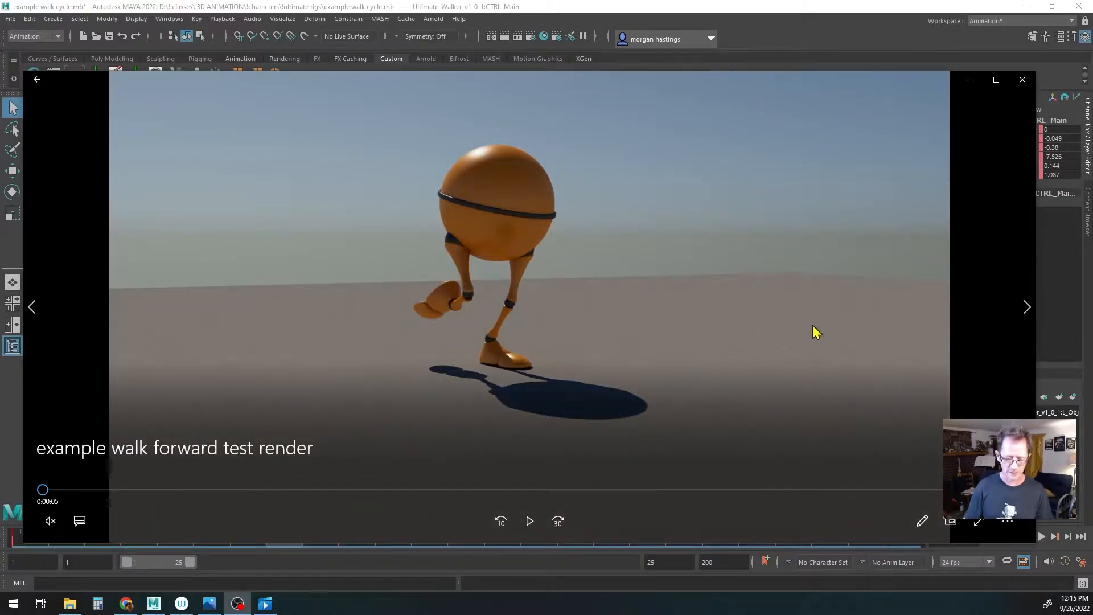
Step: Play the "example walk forward test render" video and restart it from the beginning
left_click(529, 521)
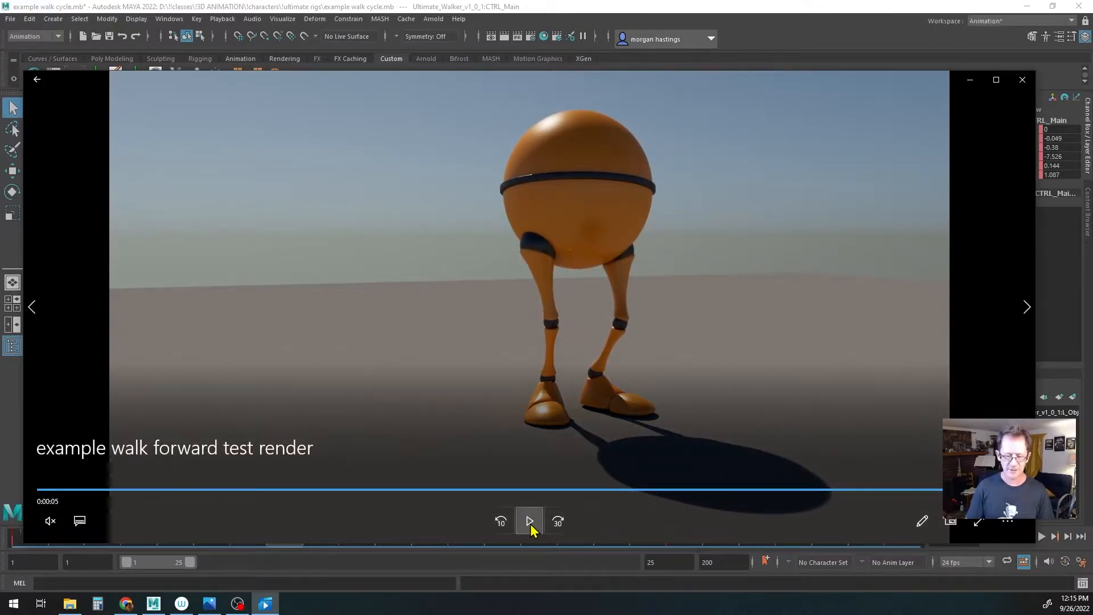
left_click(529, 522)
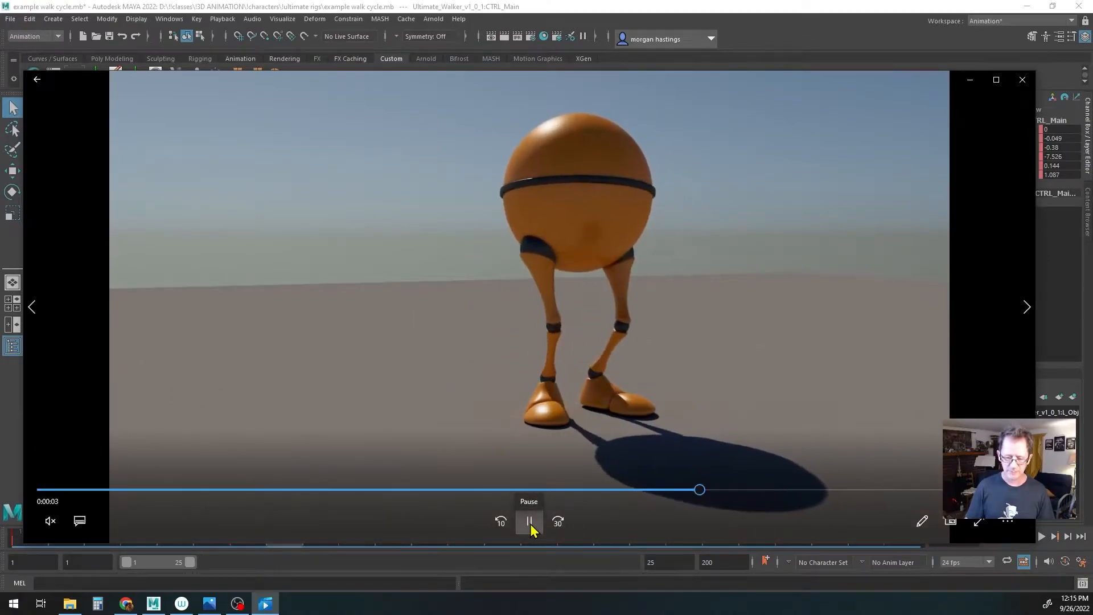
left_click(531, 523)
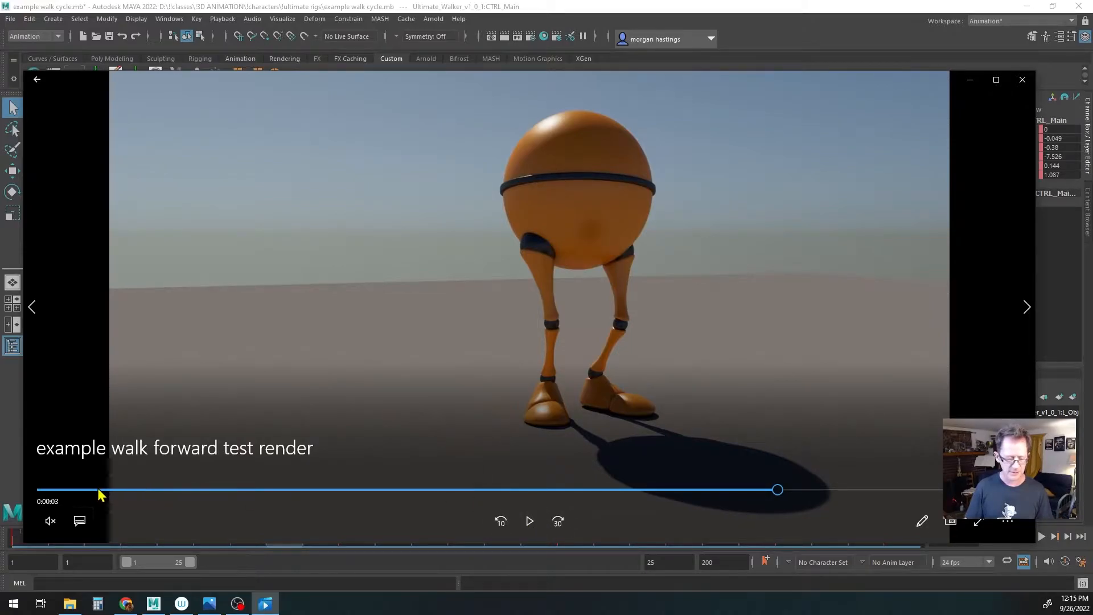
left_click(43, 489)
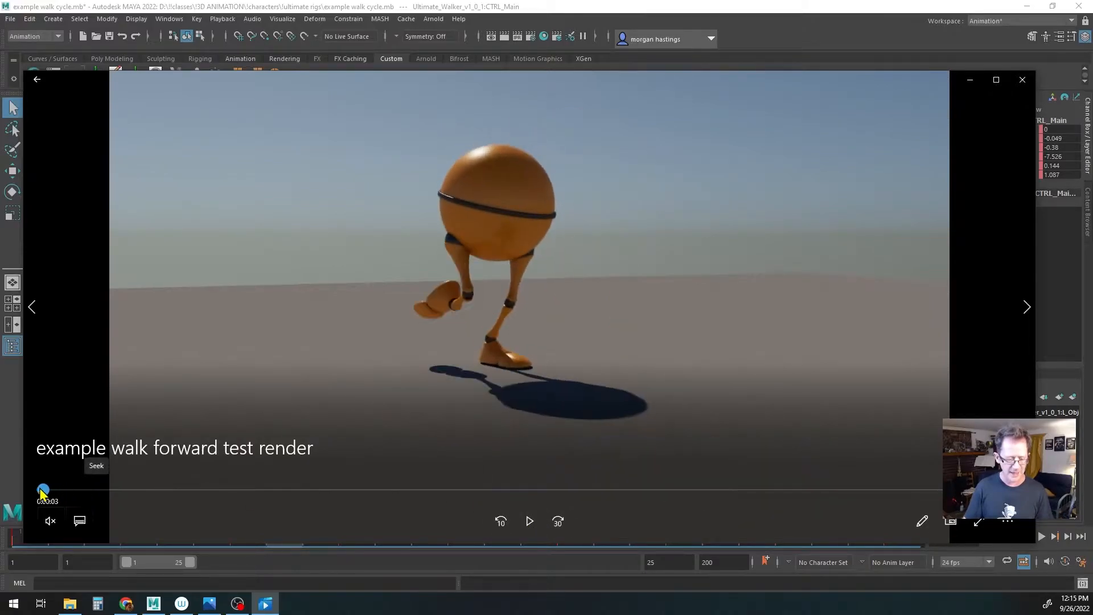
left_click(531, 521)
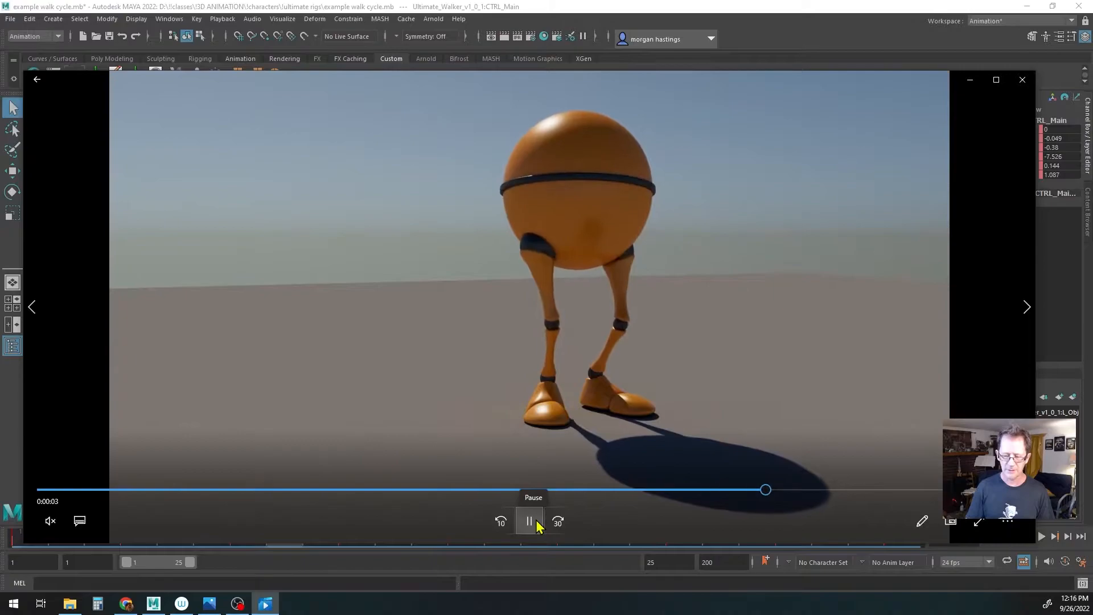
Step: Scrub the test render video back to its start, replay it, and close the video player
left_click_drag(926, 489, 426, 490)
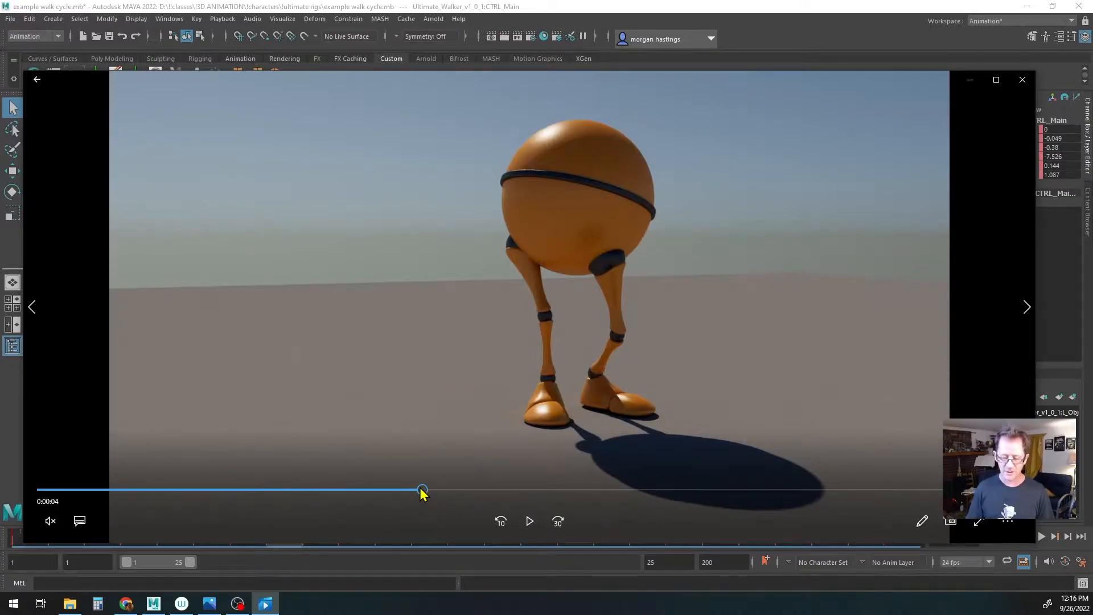
left_click_drag(422, 492, 41, 487)
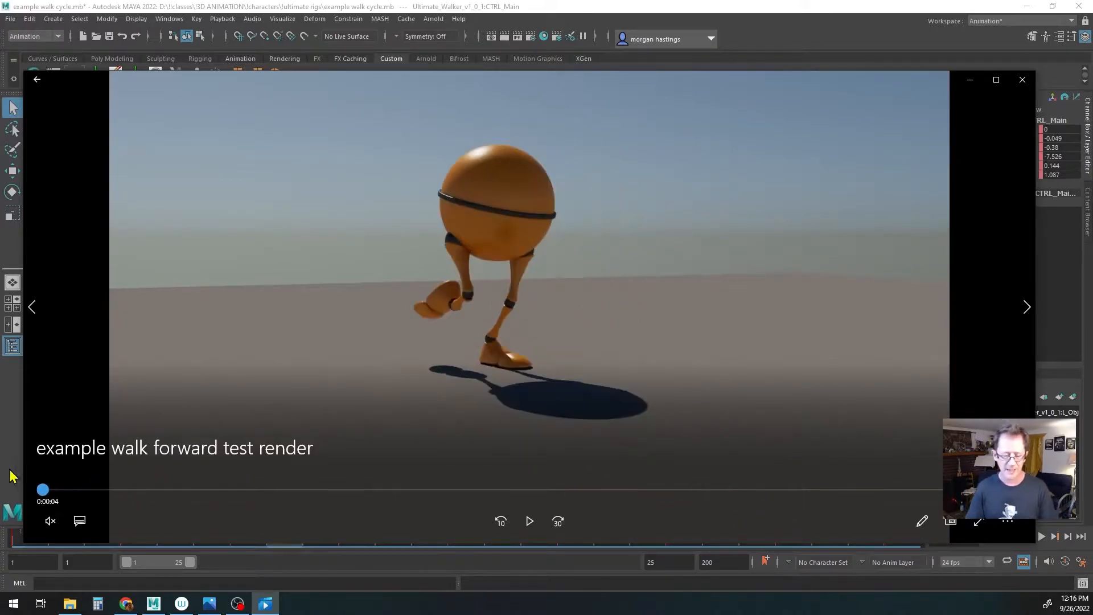
left_click(529, 521)
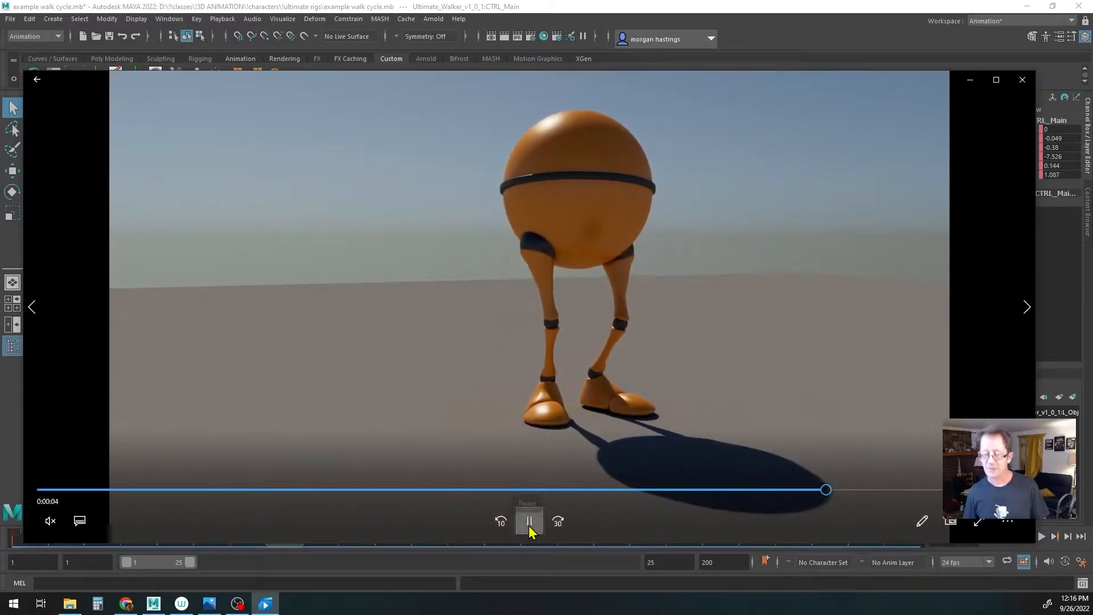
left_click(530, 521)
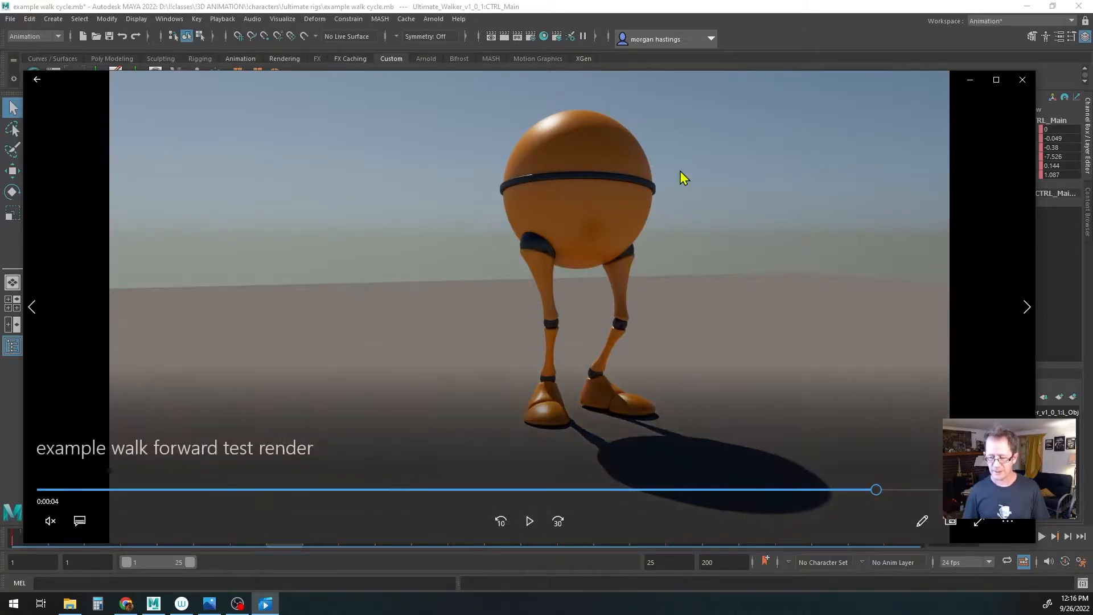
left_click(1021, 81)
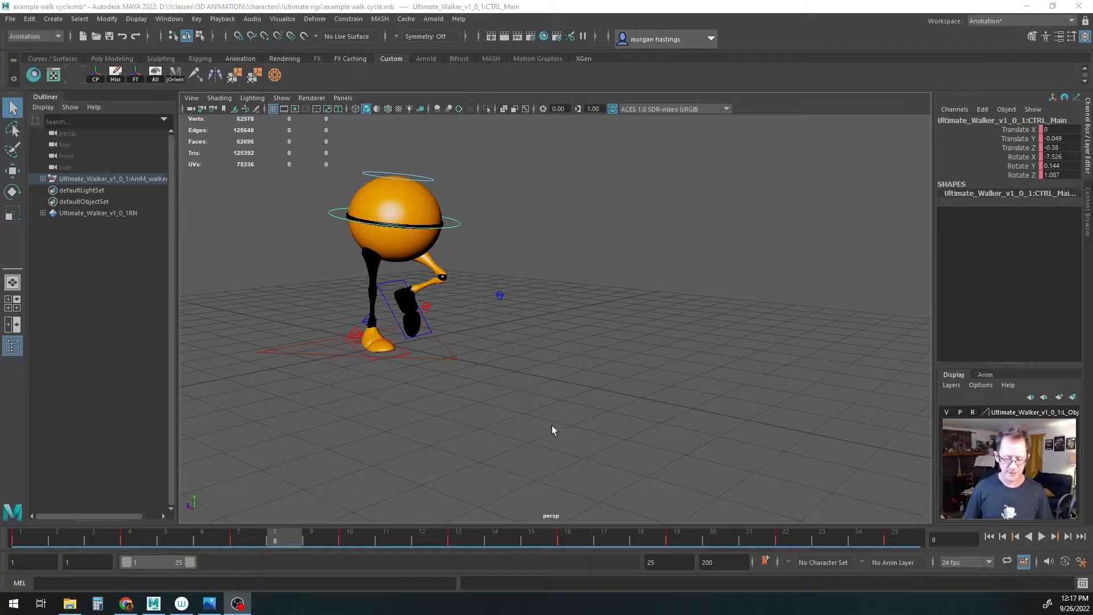
Step: Start a new empty scene in place of the example walk cycle scene
left_click(10, 19)
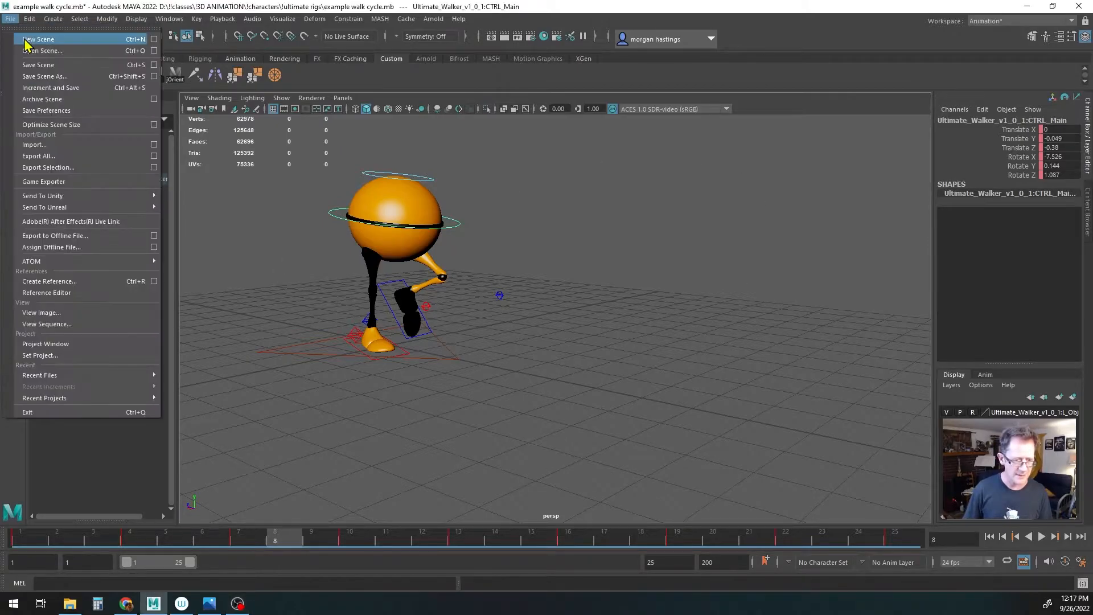
left_click(26, 40)
left_click(546, 308)
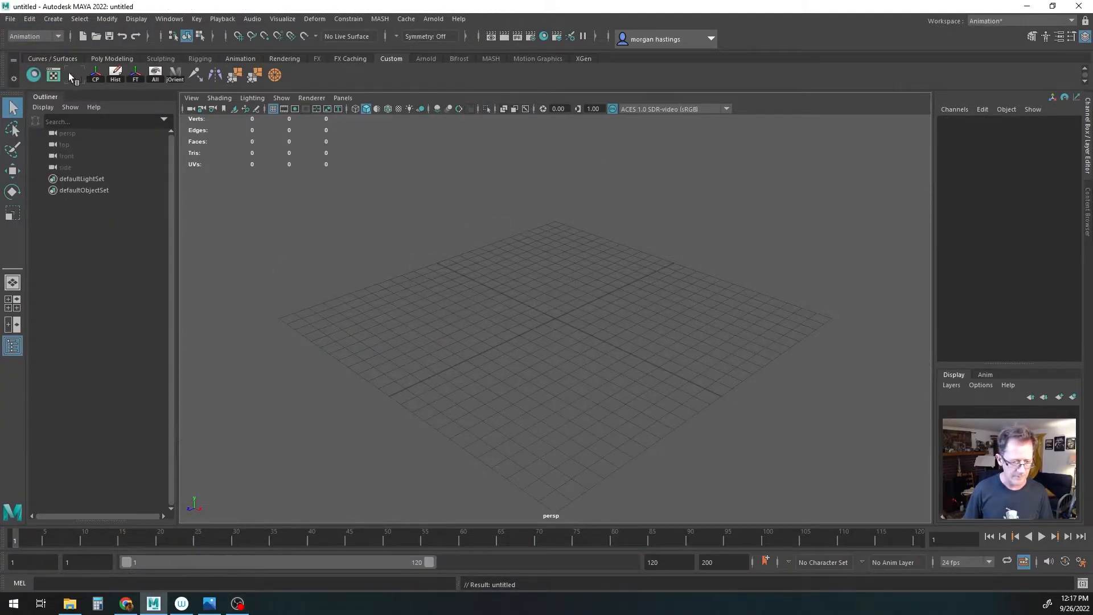
Step: Create a reference to the Ultimate_Walker_v1.0.1.mb rig from its folder inside !ultimate rigs
left_click(10, 19)
left_click(36, 282)
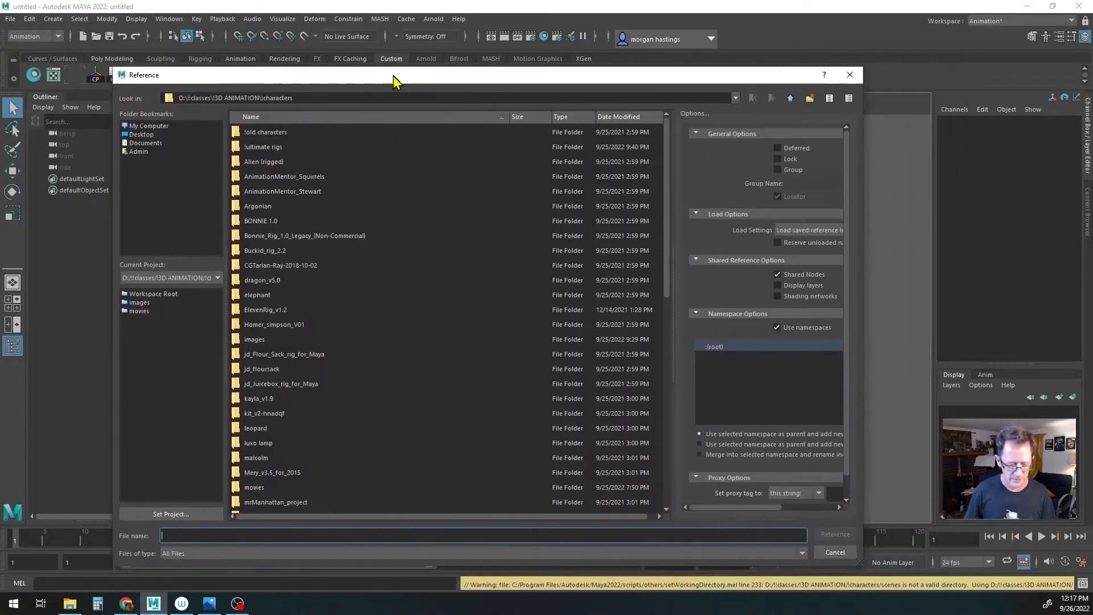
double_click(238, 148)
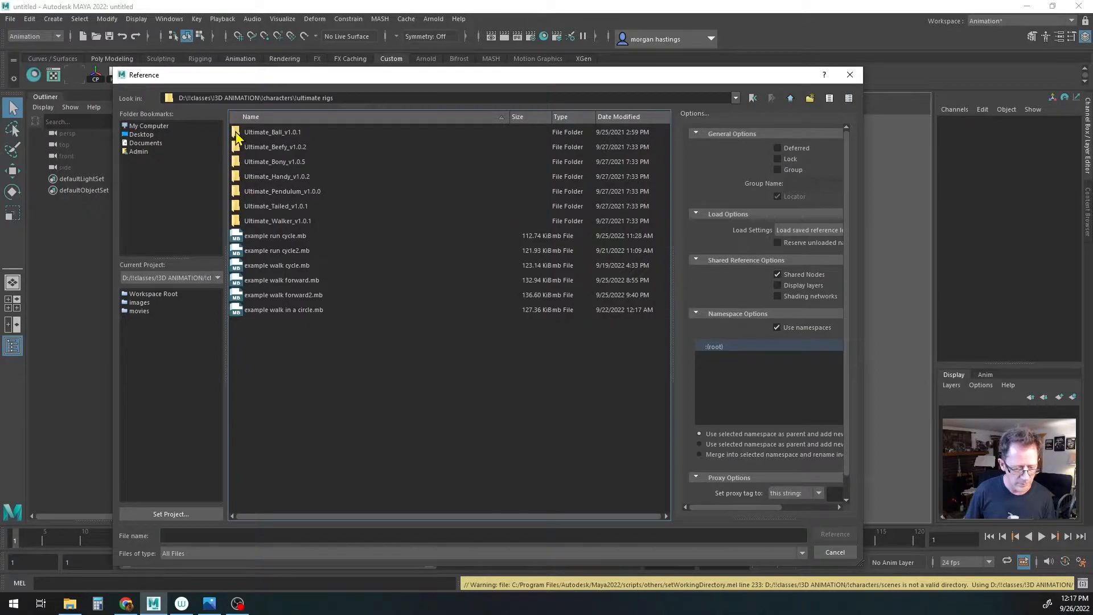
double_click(239, 222)
double_click(245, 132)
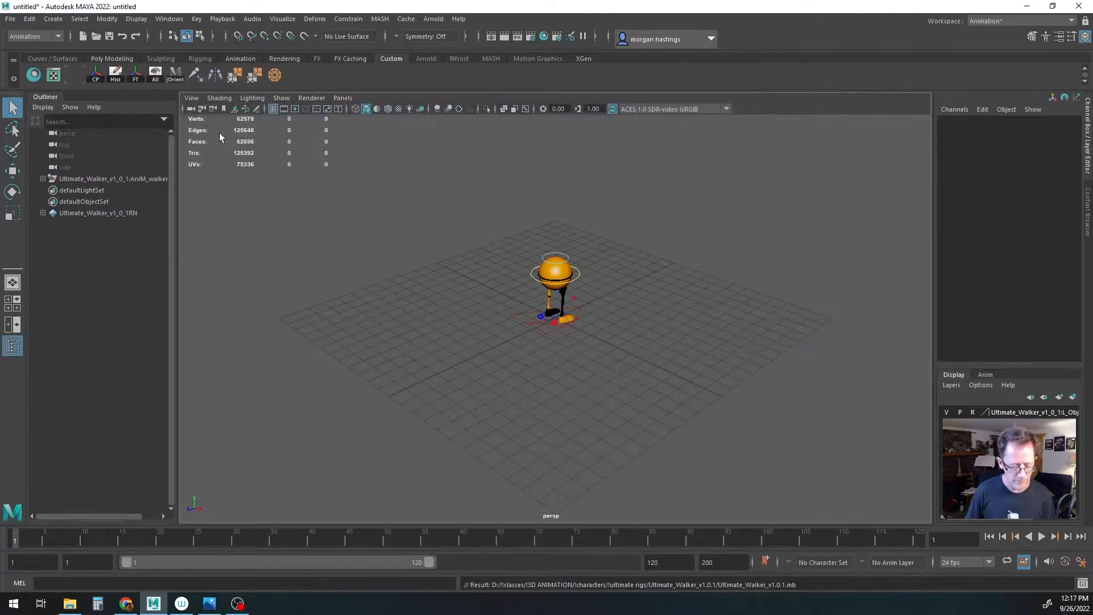
Step: Shorten the timeline's playback range so that it ends at frame 34
left_click_drag(596, 298, 505, 300, "alt")
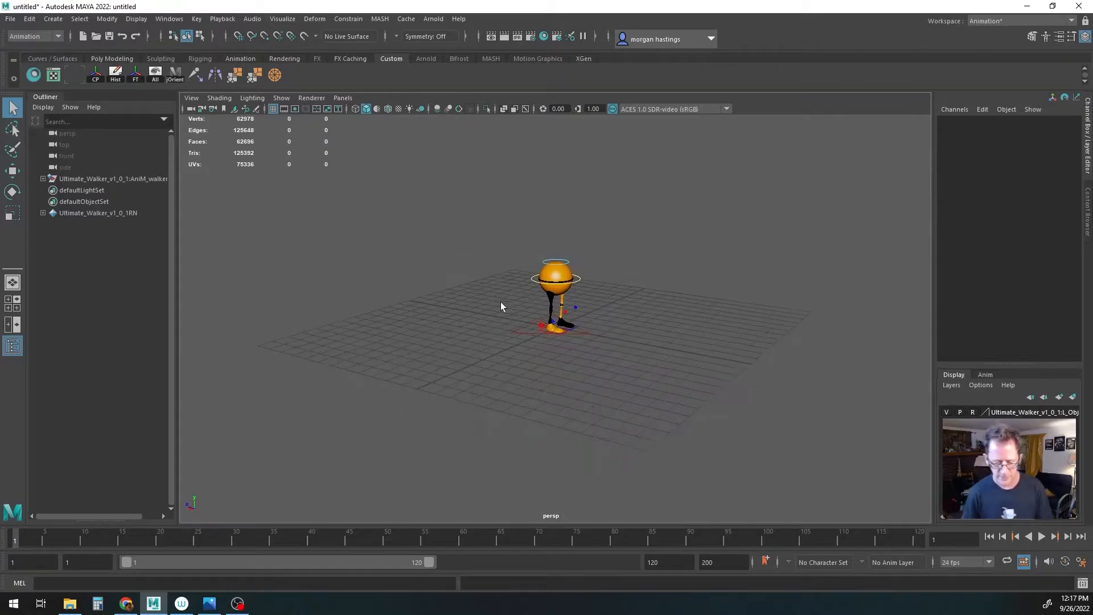
right_click_drag(505, 301, 740, 311, "alt")
middle_click_drag(700, 312, 684, 299, "alt")
right_click_drag(670, 324, 620, 324, "alt")
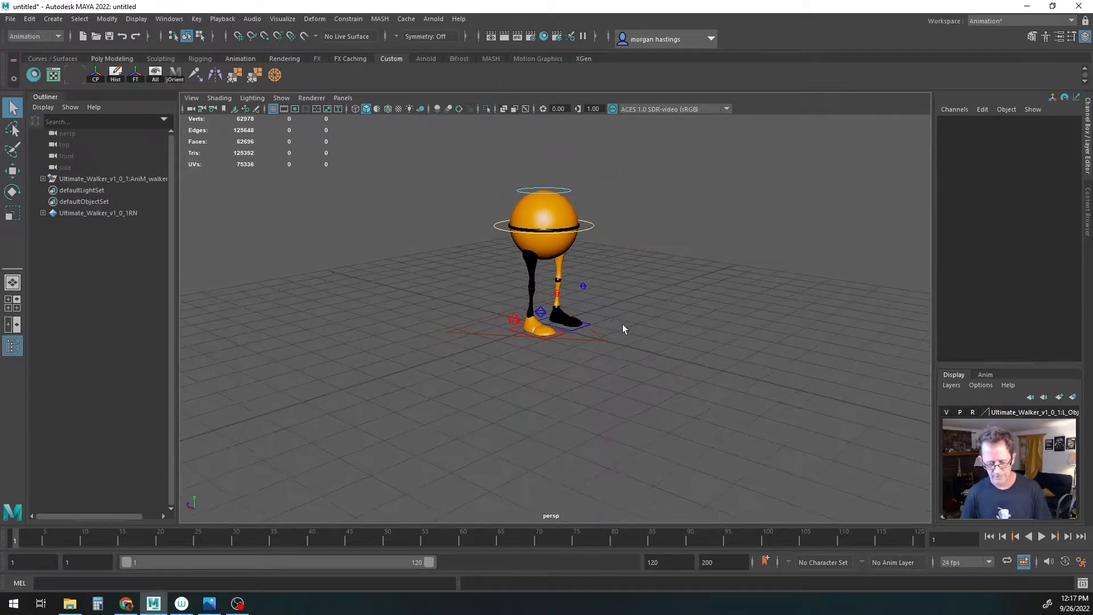
middle_click_drag(667, 338, 590, 332, "alt")
left_click_drag(589, 333, 555, 338, "alt")
right_click_drag(483, 345, 529, 345, "alt")
middle_click_drag(569, 330, 561, 333, "alt")
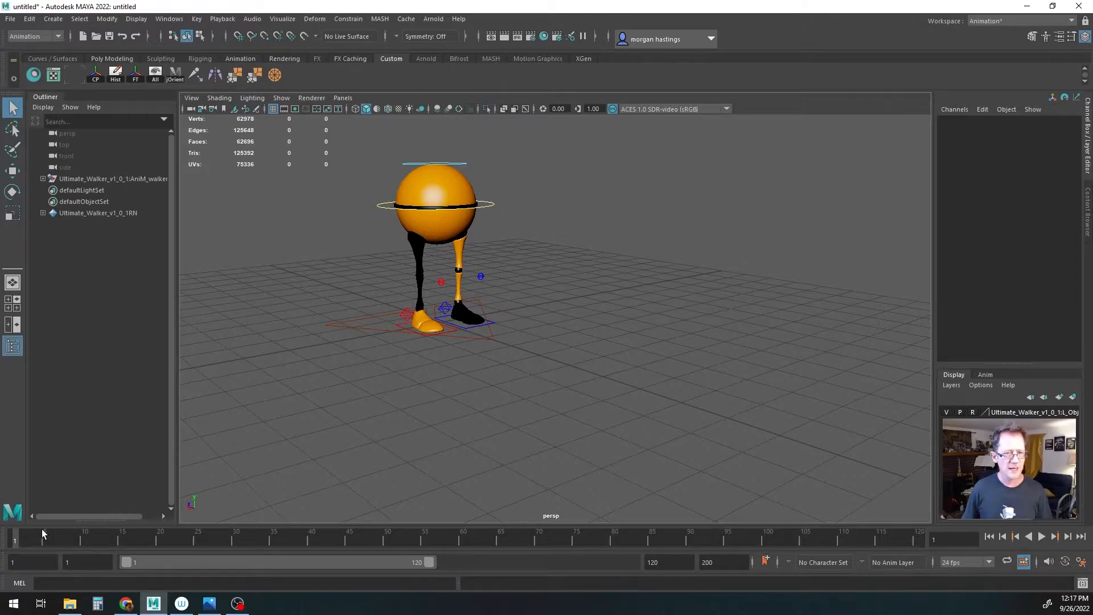
left_click_drag(418, 564, 205, 568)
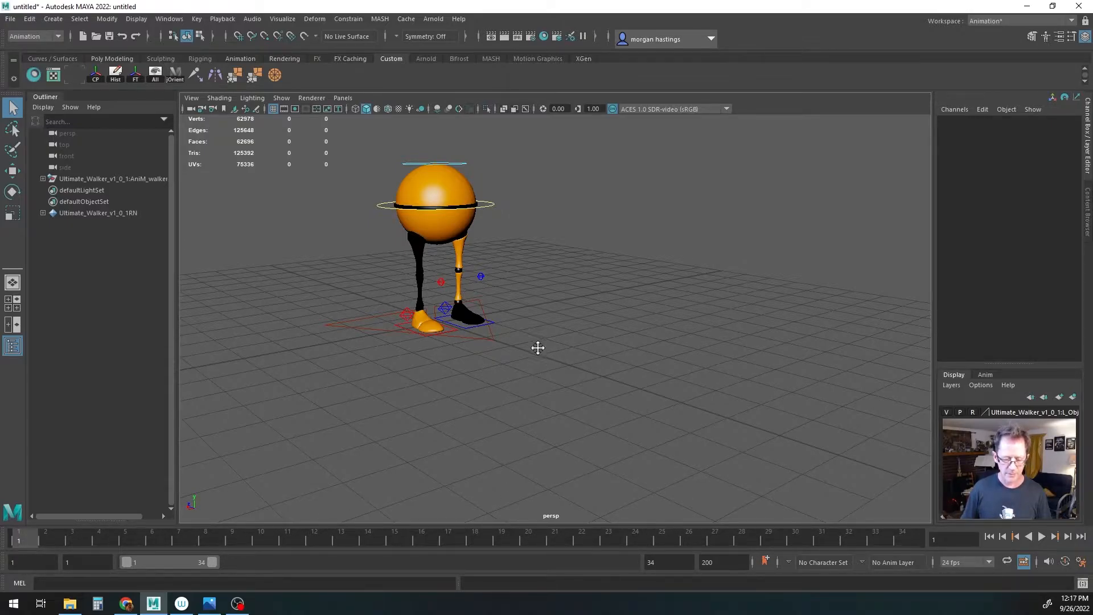
Step: Change the viewport layout to two panes side by side
middle_click_drag(536, 346, 594, 362, "alt")
left_click_drag(537, 380, 547, 379, "alt")
scroll(557, 381, "up", 2)
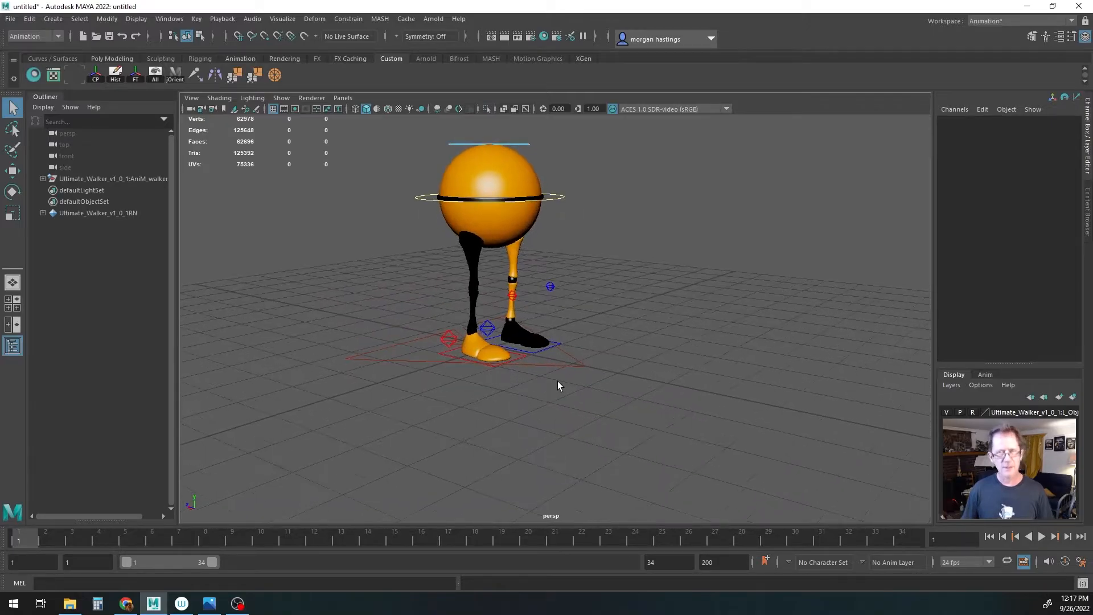
mouse_move(620, 358)
left_mouse_down("alt")
mouse_move(576, 367)
mouse_move(644, 355)
mouse_move(600, 363)
left_mouse_up("alt")
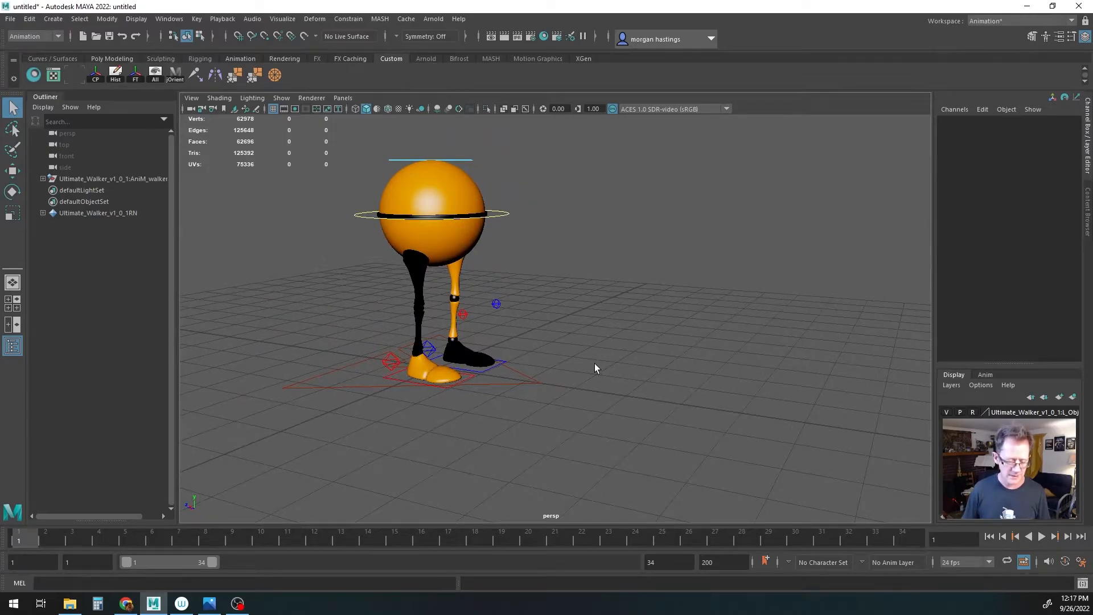
right_click(13, 283)
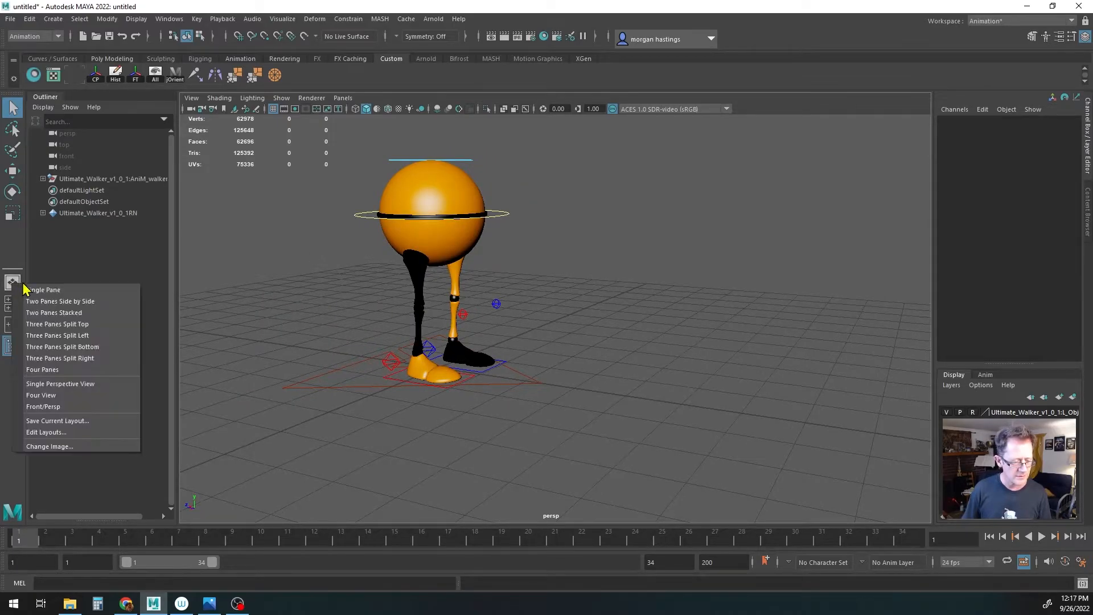
left_click(39, 301)
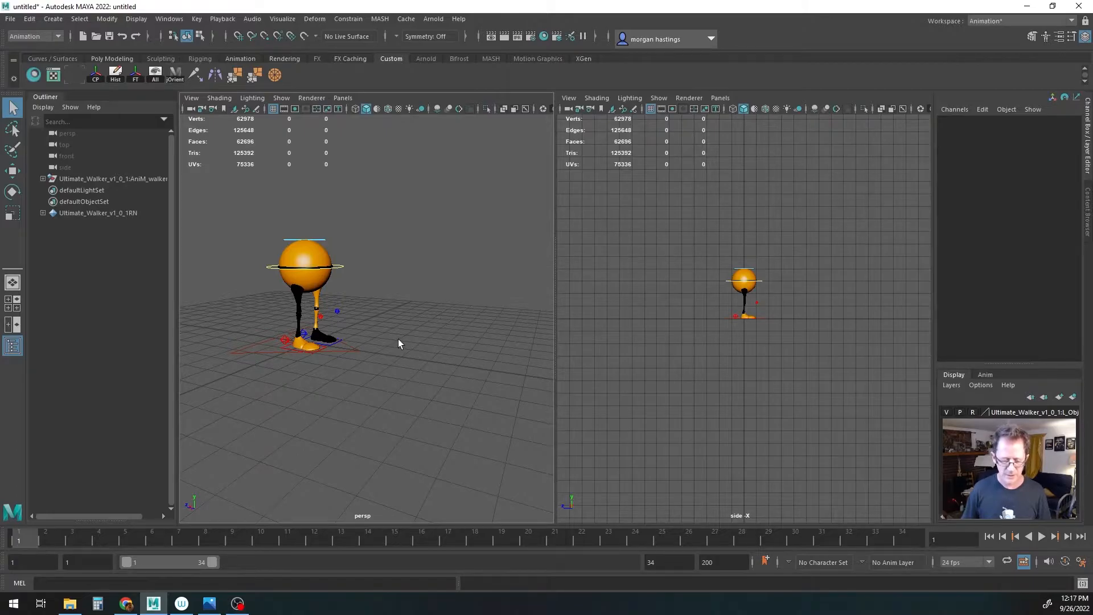
Step: Switch the pane showing the side view to the perspective view
middle_click_drag(394, 339, 428, 339, "alt")
middle_click_drag(715, 359, 707, 349, "alt")
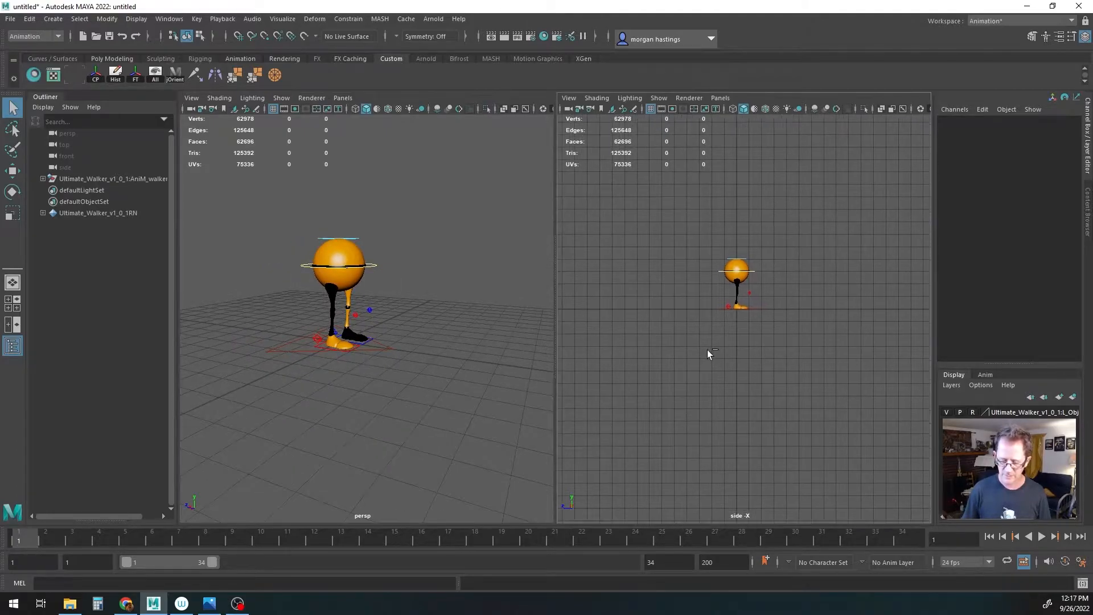
key("space")
left_click_drag(707, 355, 706, 322)
Step: Switch the original perspective pane to the Right View and frame the walker in both panes
middle_click_drag(479, 335, 434, 313, "alt")
key("space")
left_click_drag(434, 313, 470, 316)
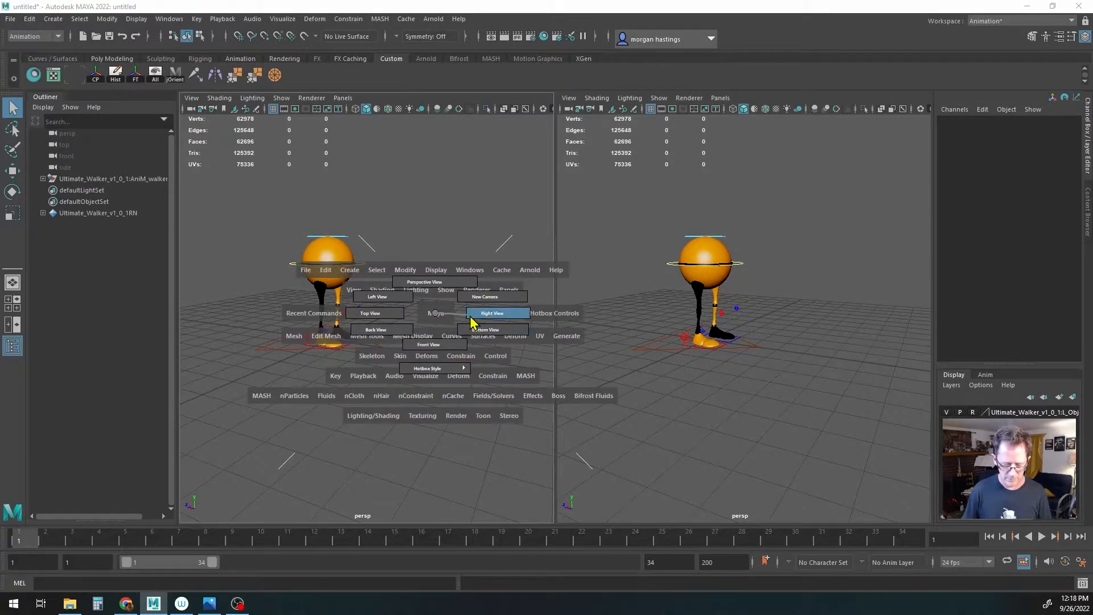
mouse_move(408, 331)
right_mouse_down("alt")
mouse_move(516, 339)
mouse_move(405, 338)
right_mouse_up("alt")
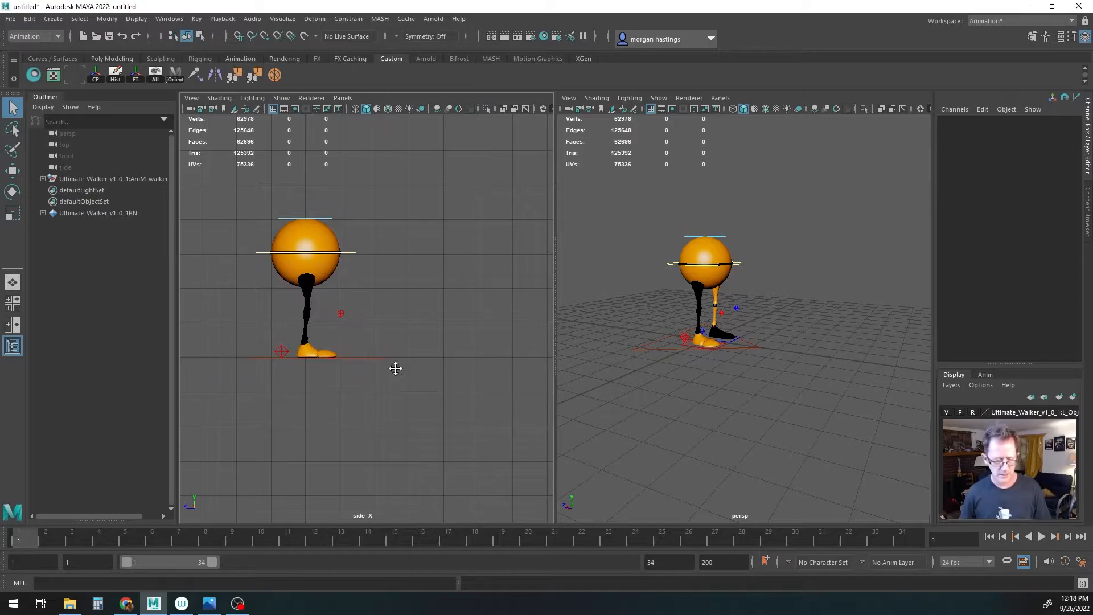
middle_click_drag(395, 368, 413, 375, "alt")
left_click_drag(743, 388, 731, 395, "alt")
right_click_drag(688, 393, 715, 391, "alt")
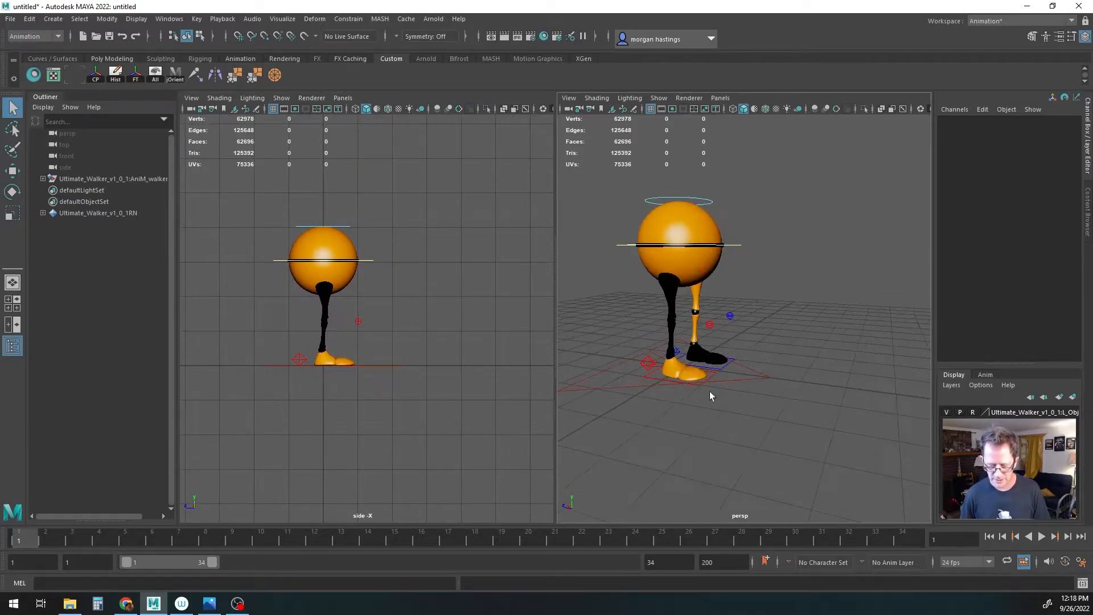
Step: Move the right heel control forward and slightly up to about Translate Z 0.989 and Translate Y 0.28
left_click_drag(715, 396, 701, 392, "alt")
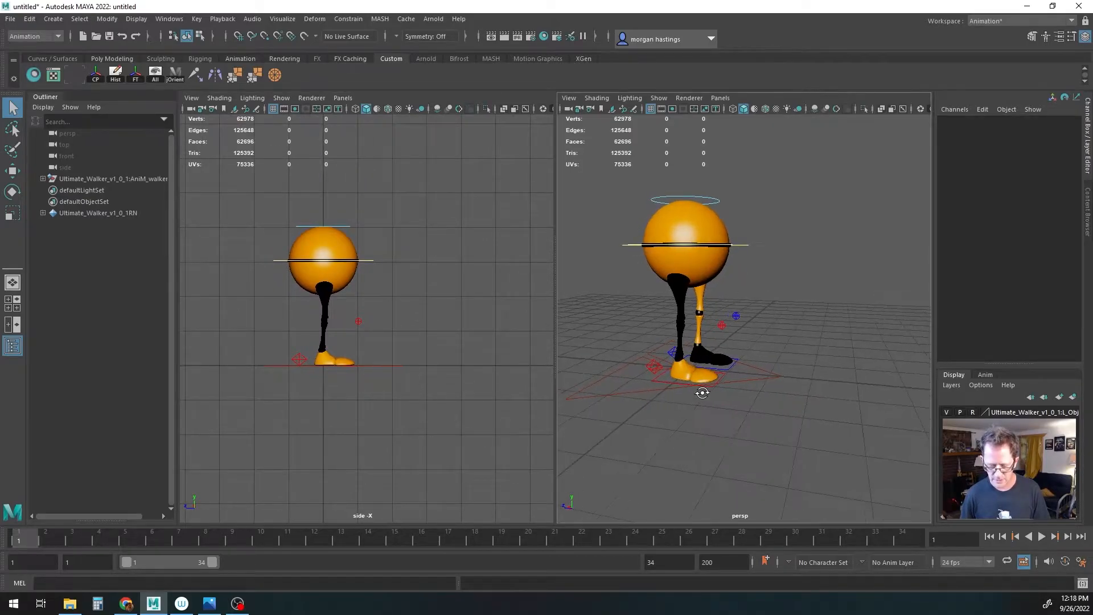
left_click(654, 370)
key("w")
left_click_drag(285, 336, 308, 322)
Step: Set the right foot's Foot Roll to about -28.2 and lower its heel control to about Translate Y 0.033, Translate Z 1.039
key("e")
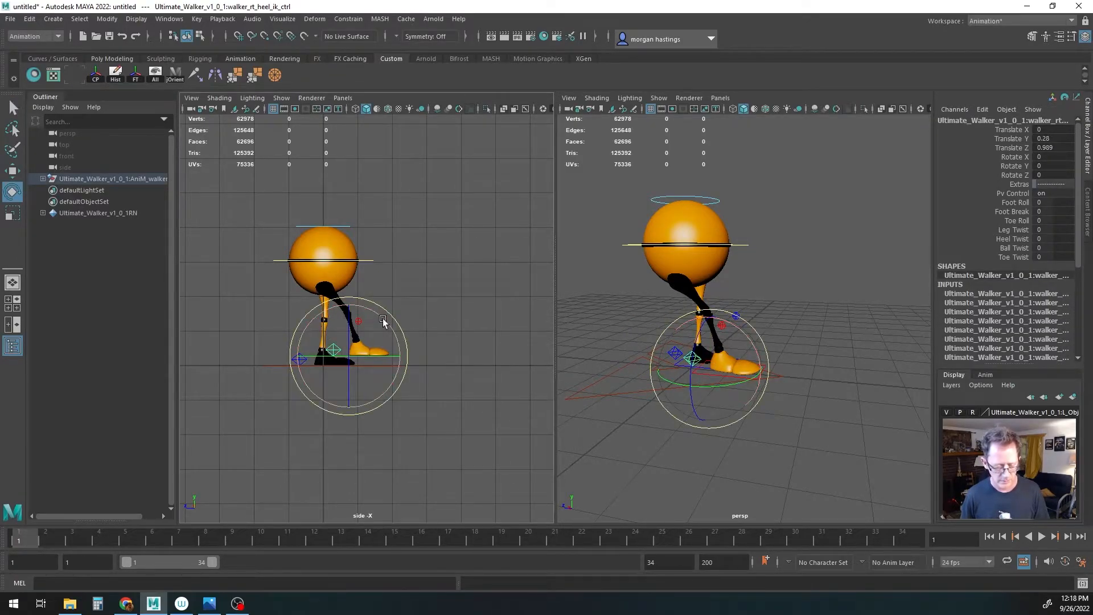
left_click(1013, 203)
middle_click_drag(504, 338, 342, 336)
key("w")
left_click_drag(311, 320, 311, 332)
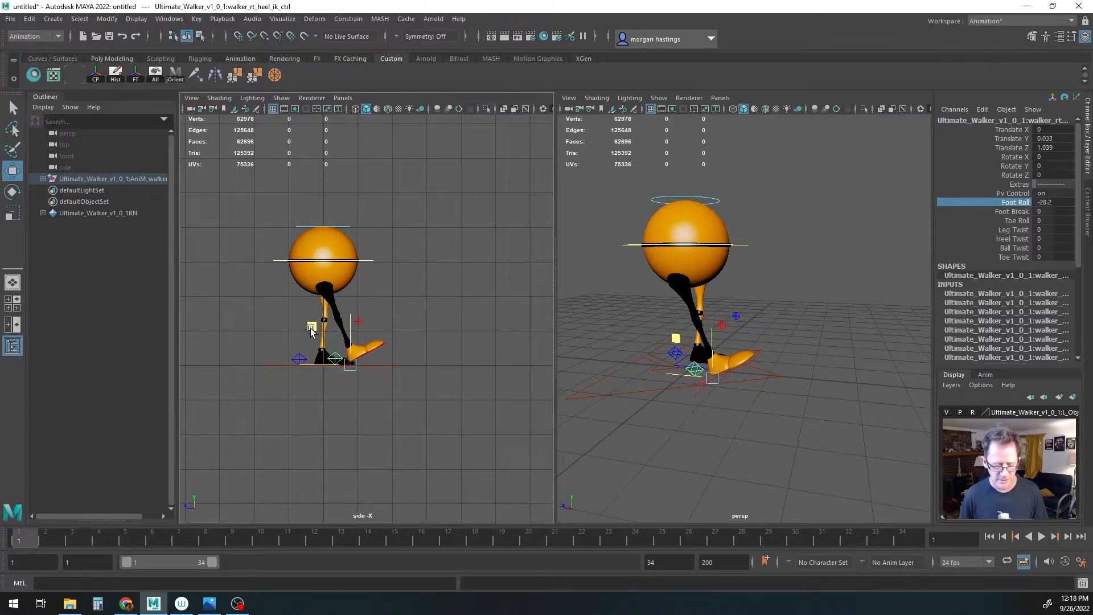
Step: Shift the body control forward and down to about Translate Y -0.214, Translate Z -0.561, and tilt it to about Rotate X -7.855
left_click(283, 265)
middle_click_drag(286, 224, 305, 232)
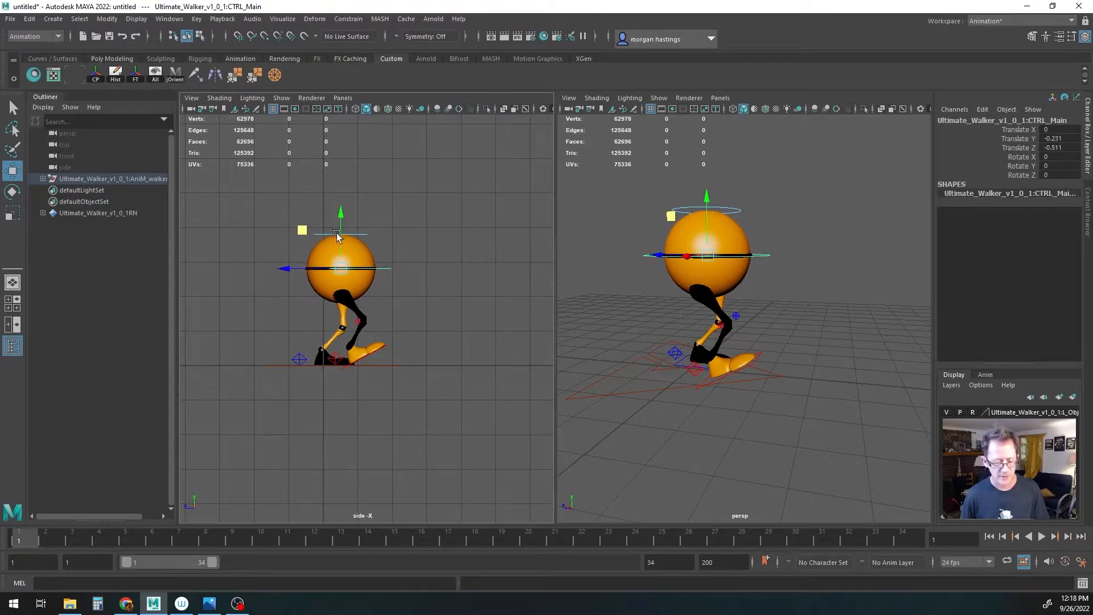
key("e")
middle_click_drag(386, 234, 380, 239)
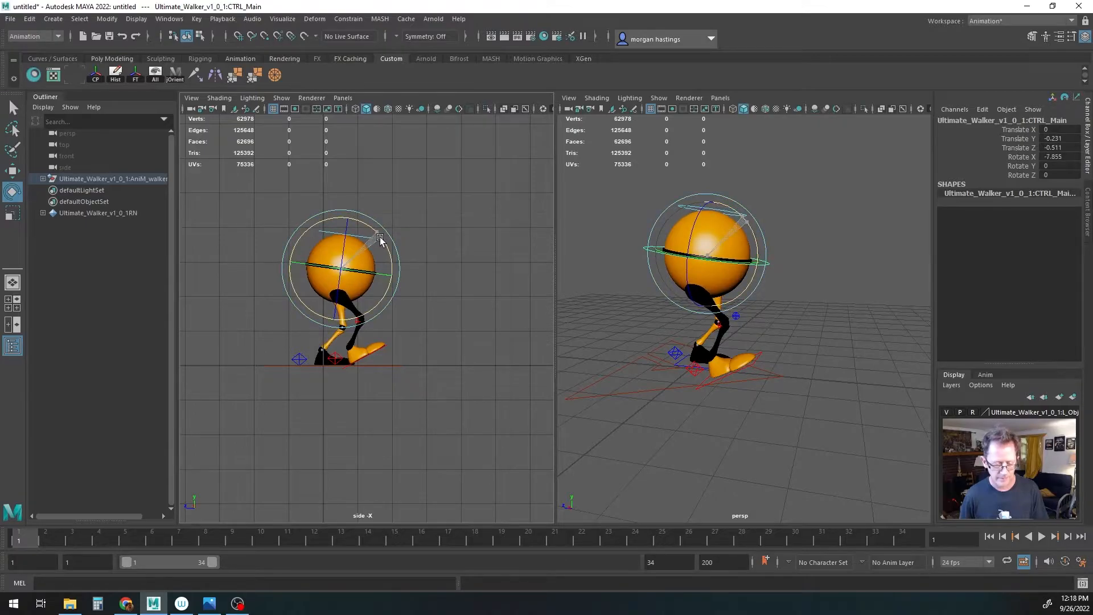
key("w")
middle_click_drag(303, 231, 305, 231)
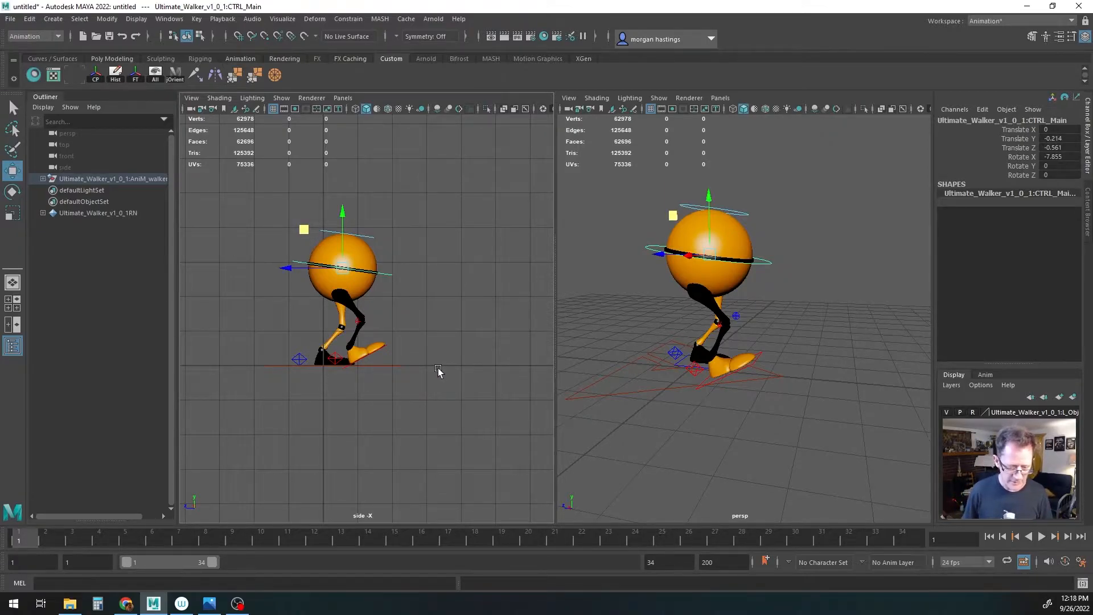
Step: Move the left heel control back to about Translate Z -0.857, with Foot Roll about 33.5 and Foot Break about 44.4
left_click(298, 359)
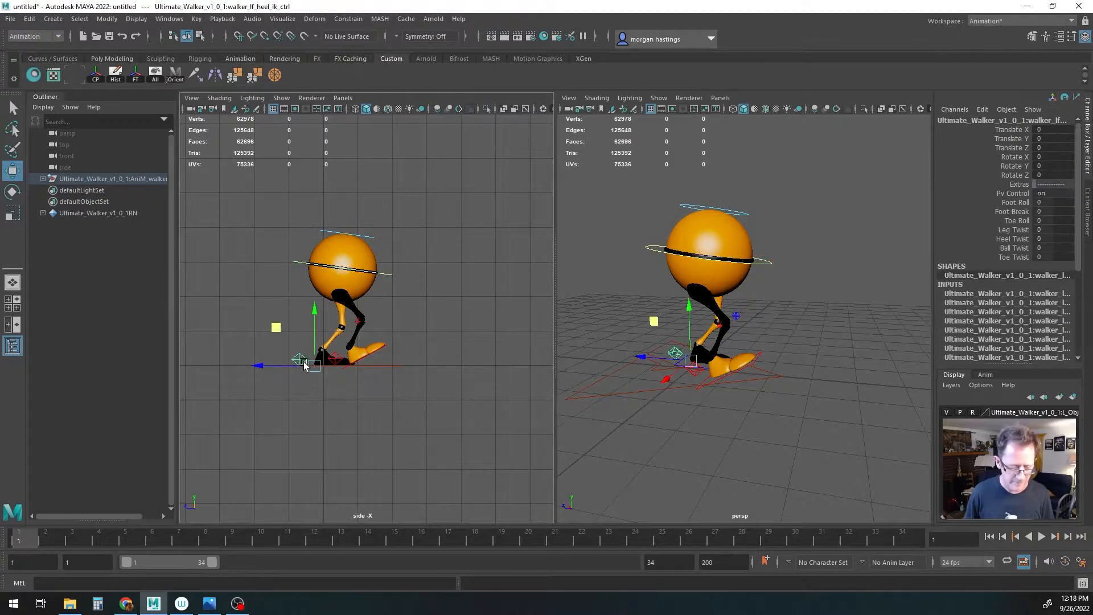
left_click_drag(275, 365, 256, 365)
left_click(1014, 203)
middle_click_drag(473, 342, 677, 342)
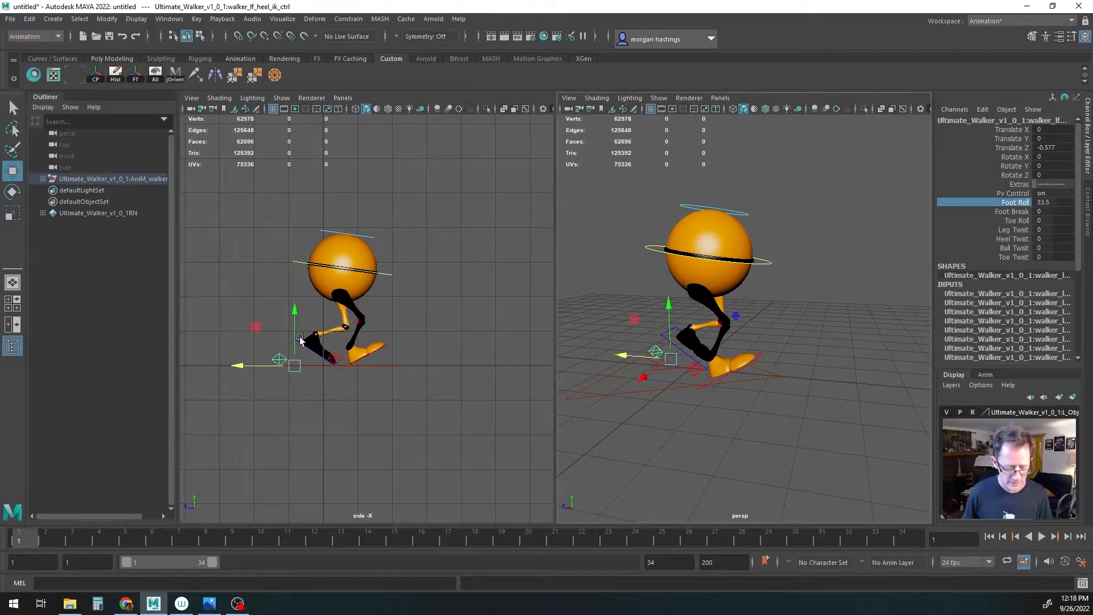
left_click_drag(258, 367, 248, 367)
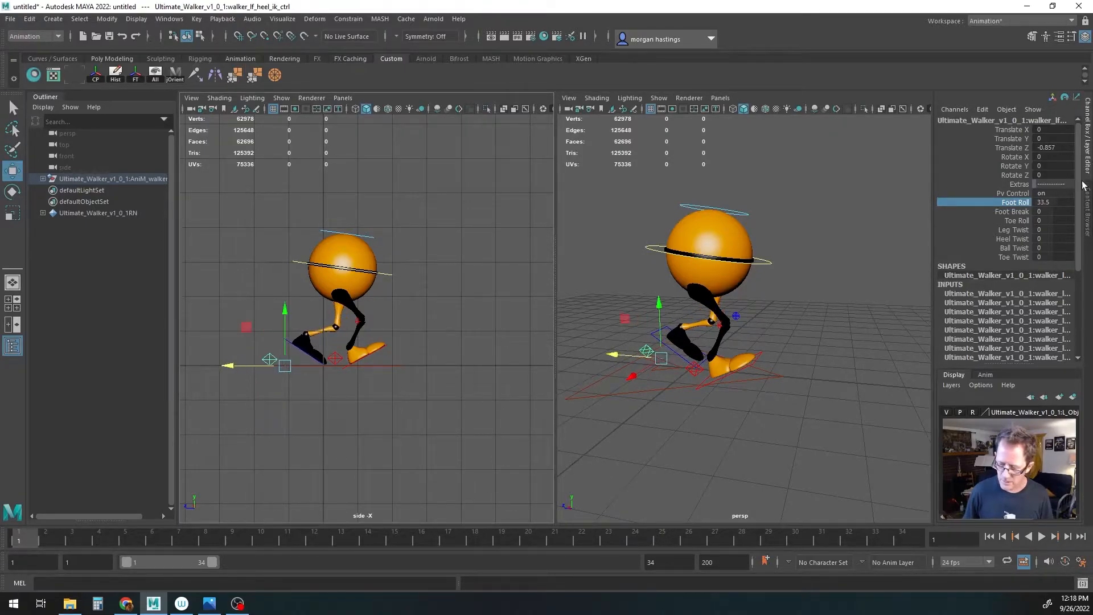
left_click(1013, 211)
middle_click_drag(443, 328, 672, 327)
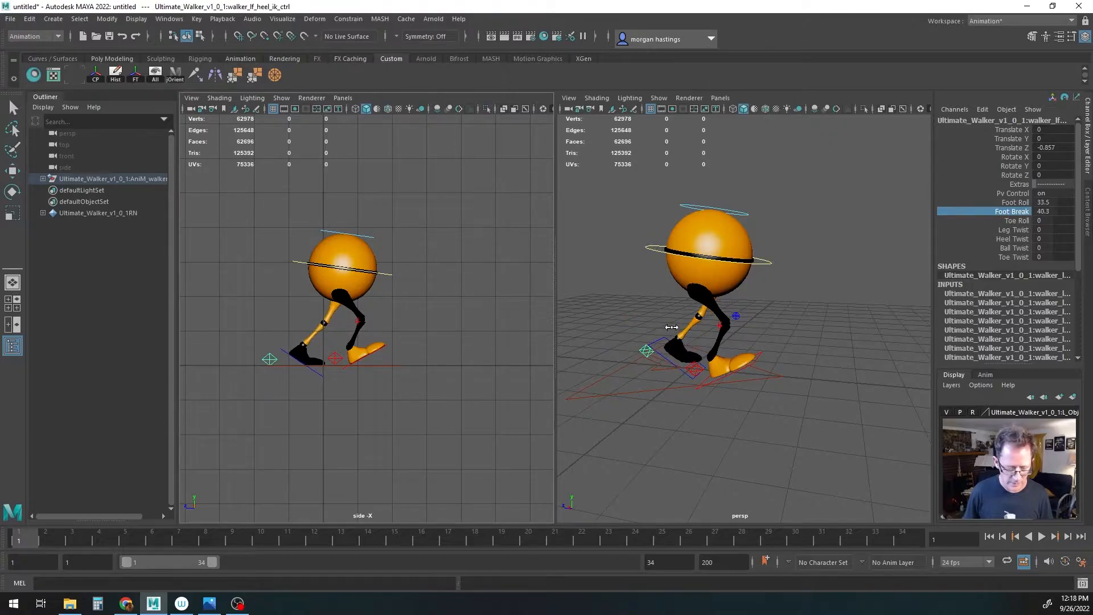
Step: Reposition the body control to about Translate Y -0.33, Translate Z -0.363, and tilt it sideways to about Rotate Z -3.445
left_click(301, 262)
key("w")
left_click_drag(308, 231, 301, 238)
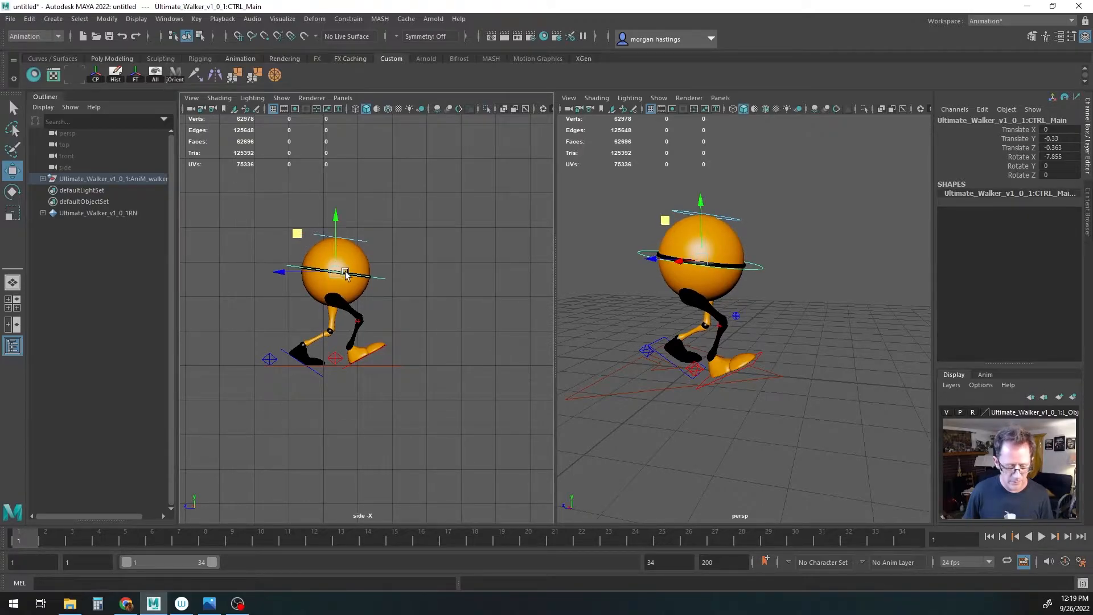
key("e")
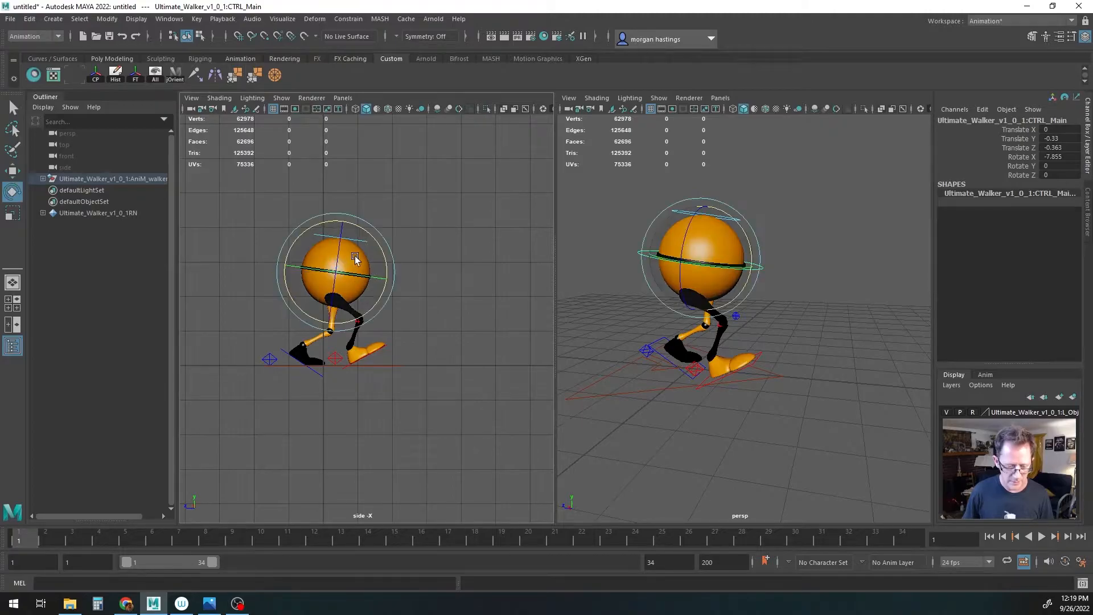
left_click_drag(337, 259, 337, 261)
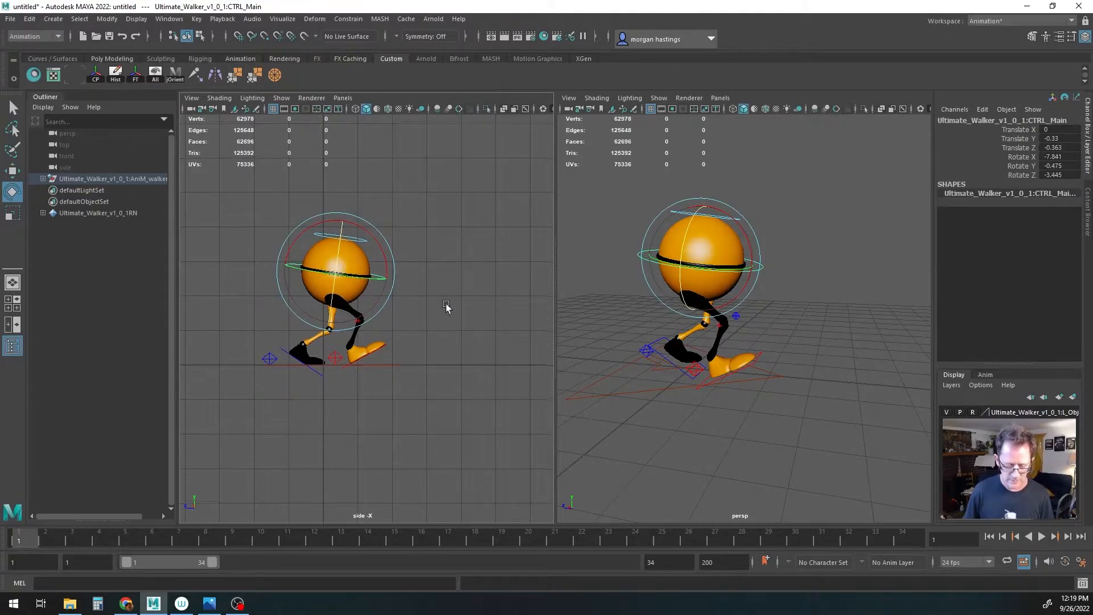
Step: Move both knee pole vector controls together forward of the walker to about Translate Z 2.663
middle_click_drag(447, 304, 444, 298, "alt")
mouse_move(722, 361)
left_mouse_down("alt")
mouse_move(647, 359)
mouse_move(743, 358)
left_mouse_up("alt")
key("q")
left_click(732, 322)
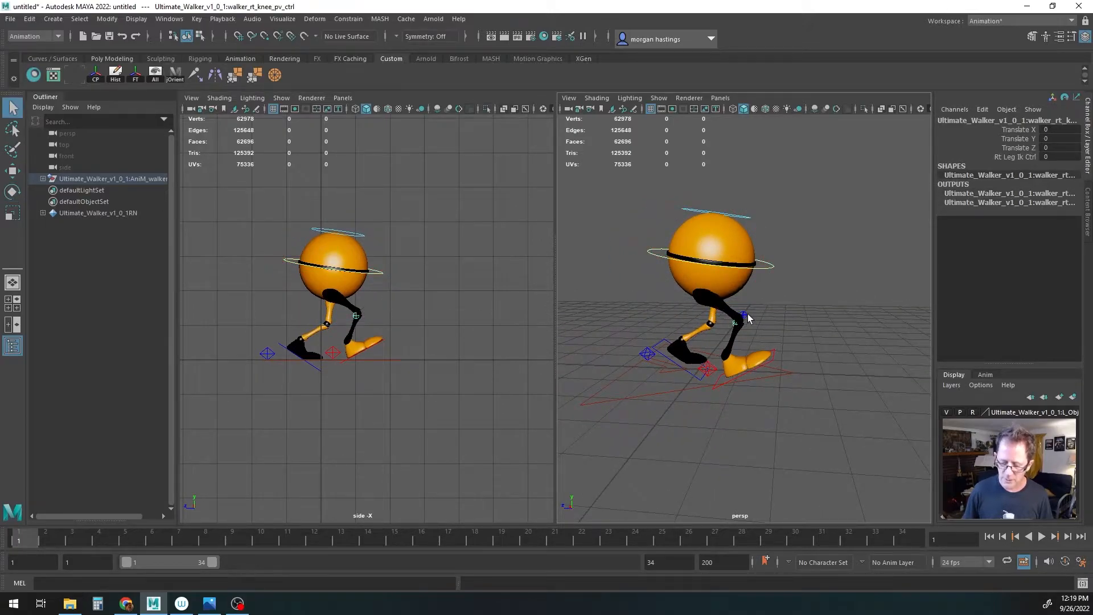
left_click(744, 316)
scroll(756, 383, "down", 5)
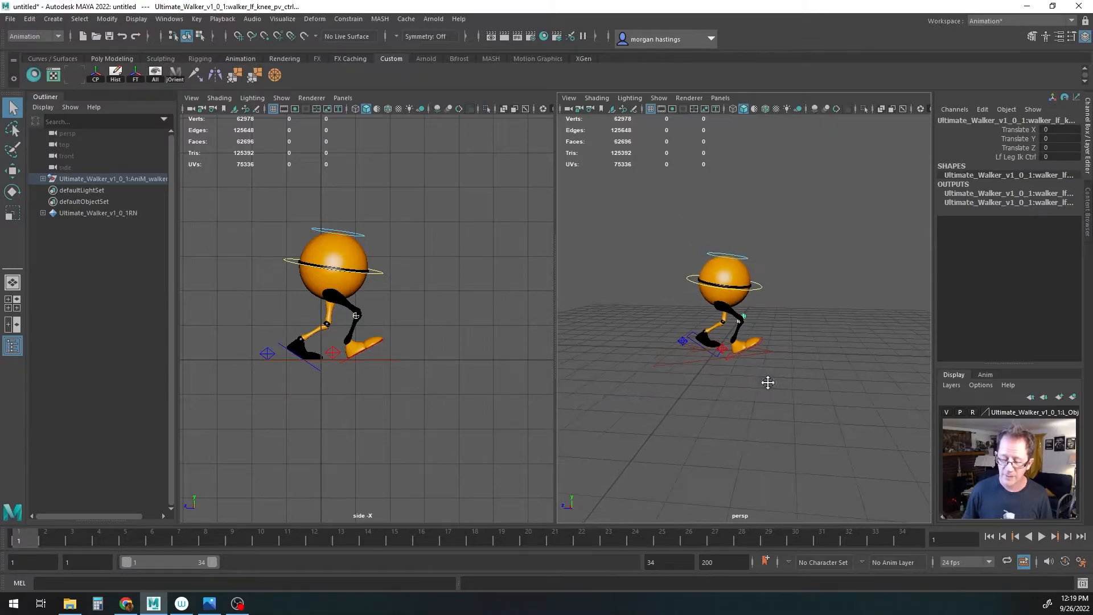
key("w")
left_click_drag(630, 317, 691, 314)
left_click_drag(686, 347, 746, 370, "alt")
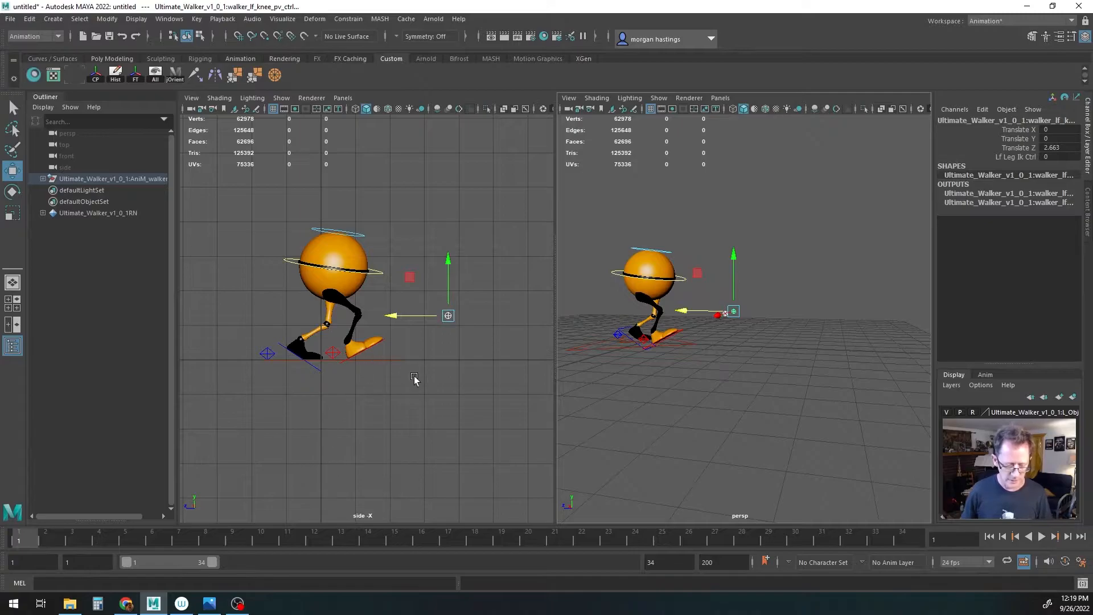
Step: Key both knee controls, both heel controls and the body control at frame 1
middle_click_drag(415, 383, 424, 385, "alt")
key("s")
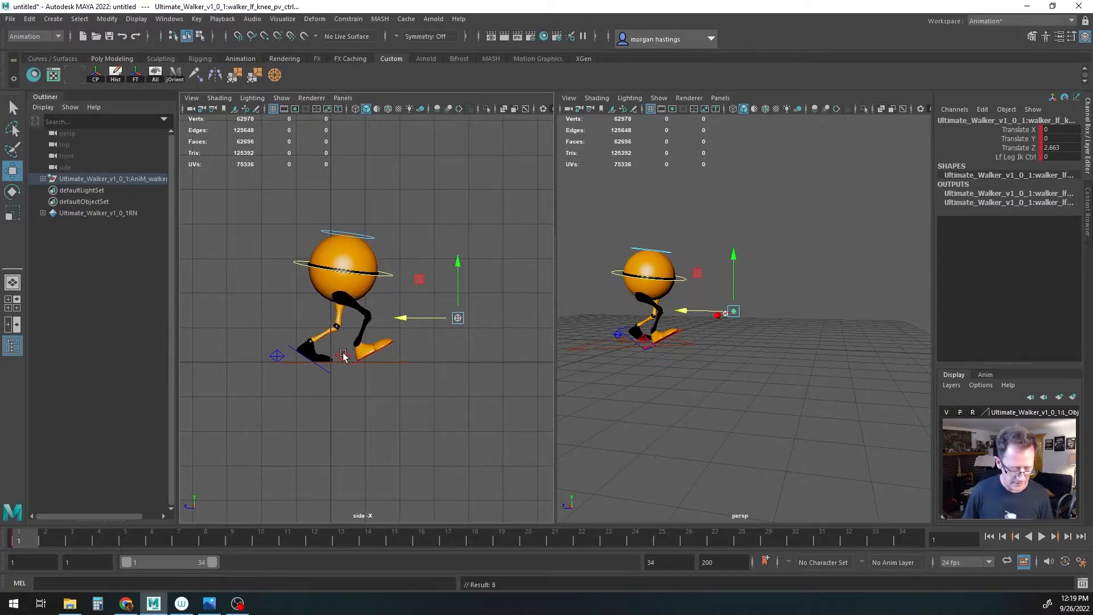
left_click(345, 357)
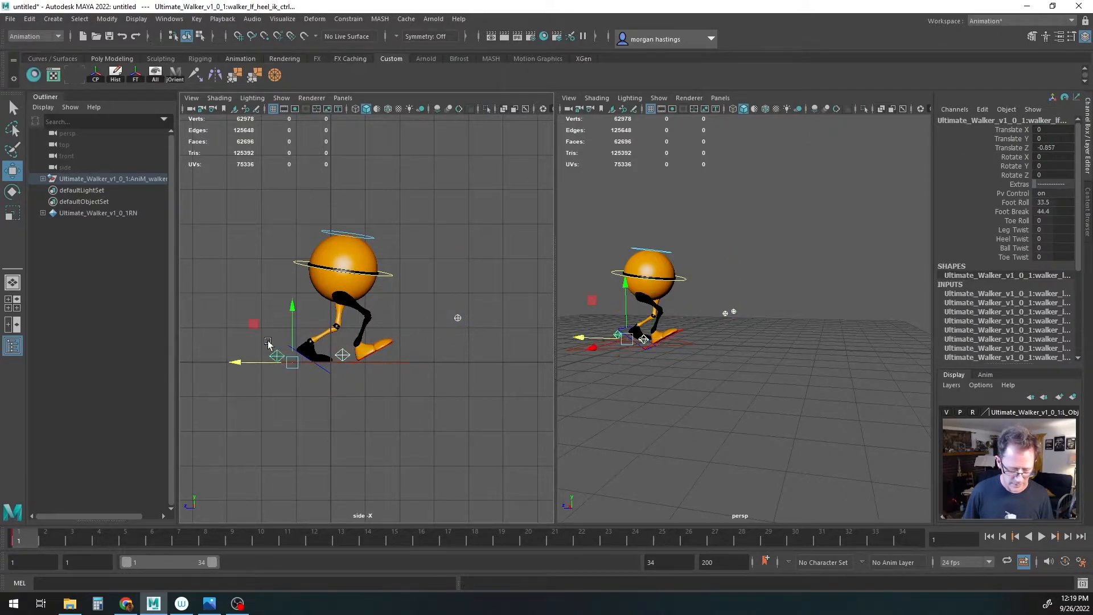
left_click(295, 266)
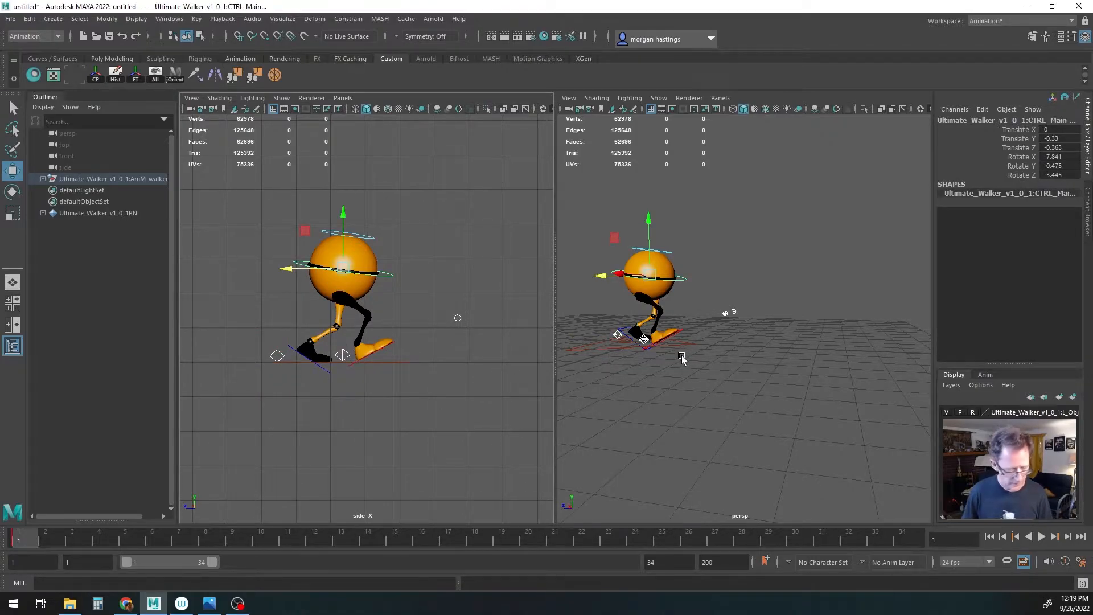
key("s")
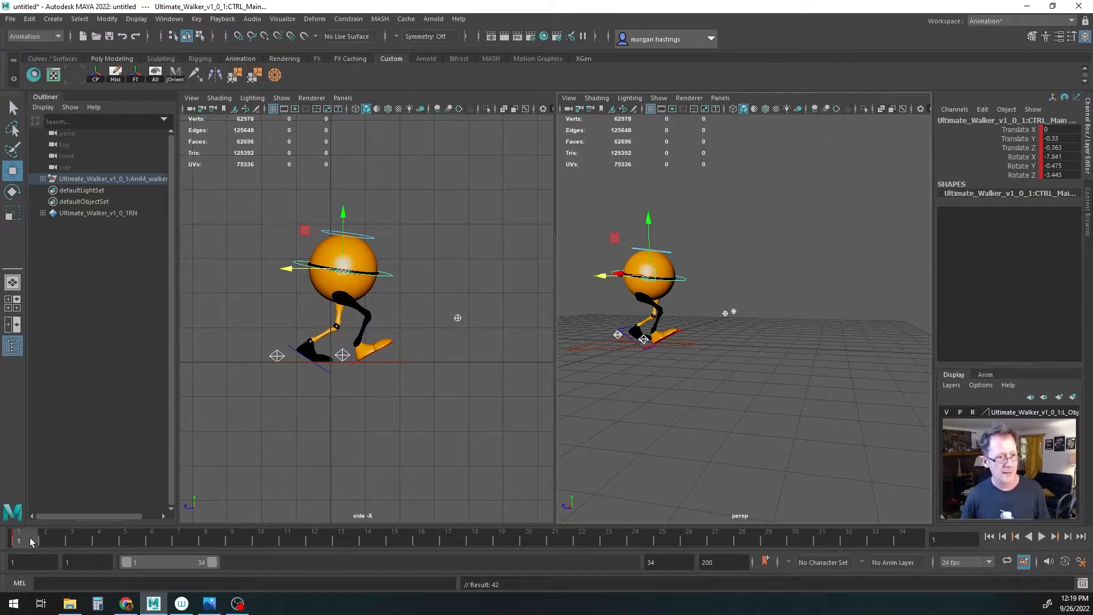
Step: At frame 4, set the right foot's Foot Roll to 0 and move the body forward and up to about Translate Z -1.088, Translate Y -0.132
left_click(99, 539)
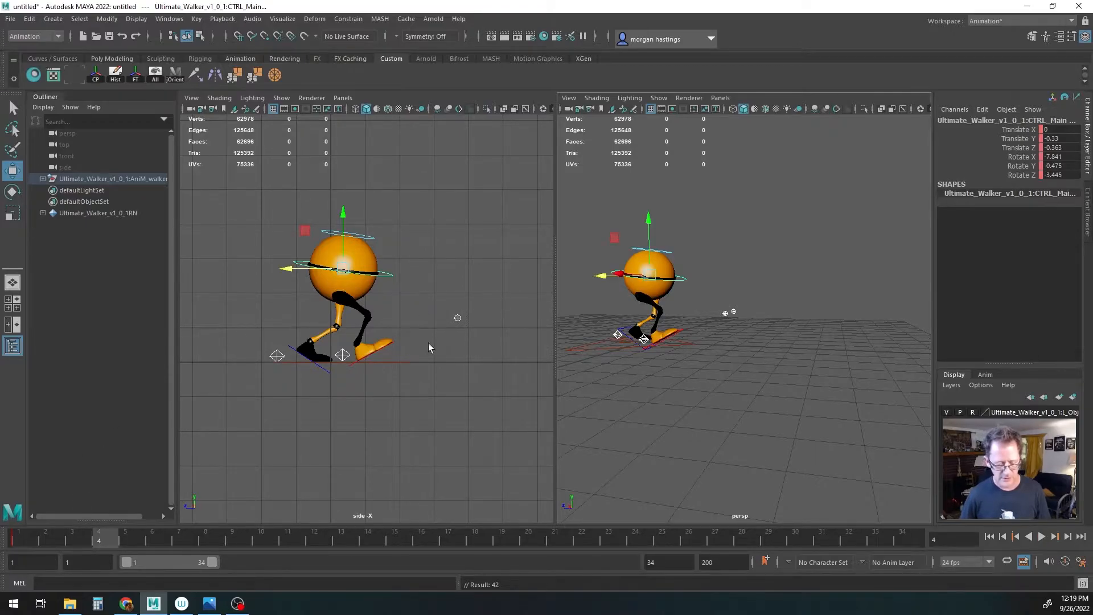
left_click(341, 355)
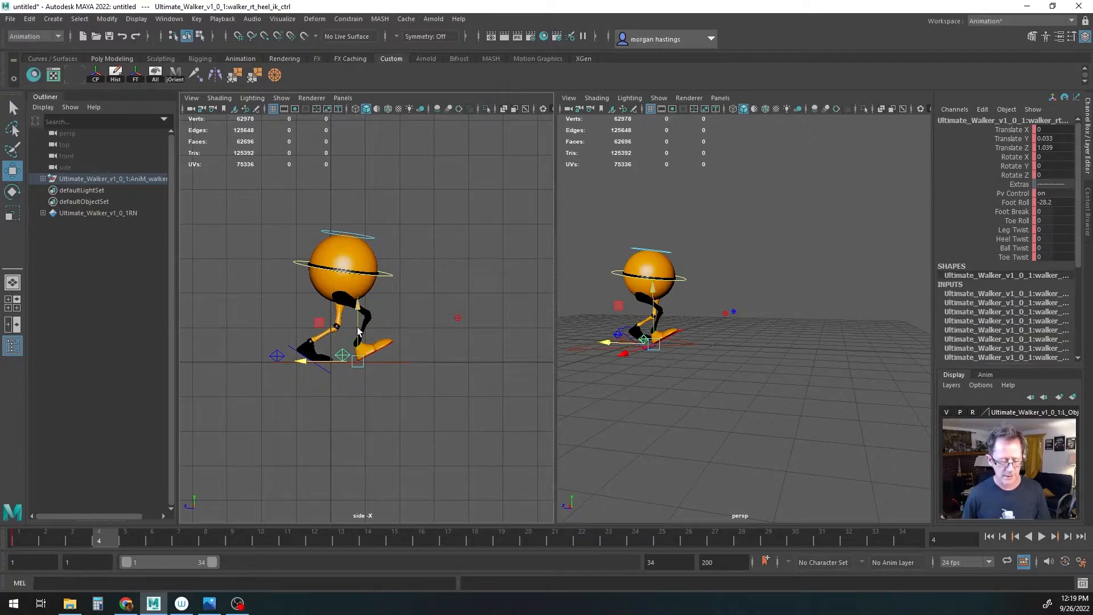
left_click(1046, 202)
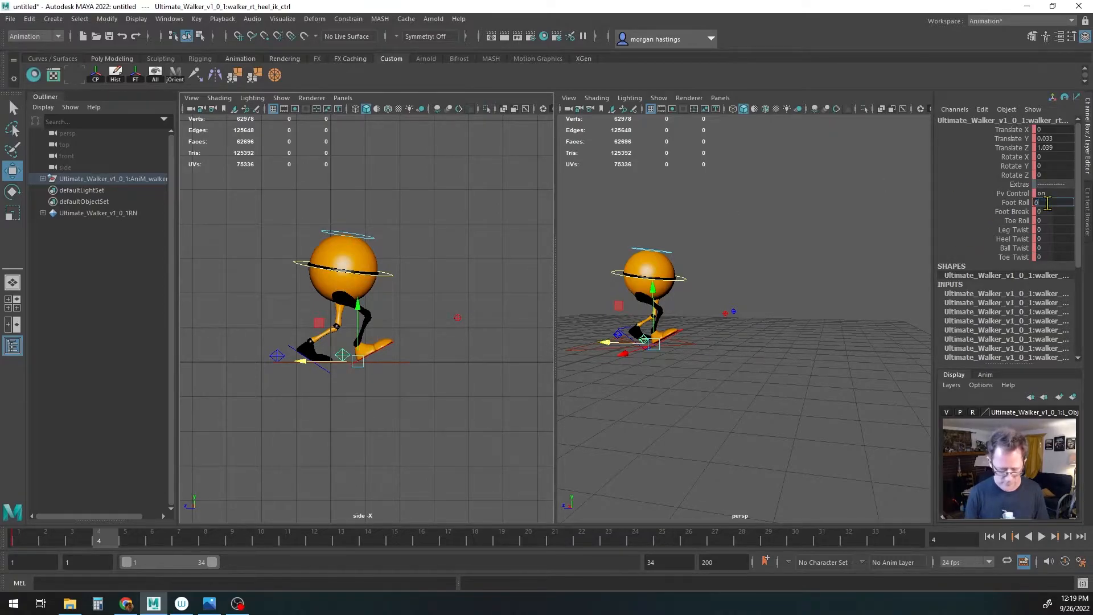
key("Return")
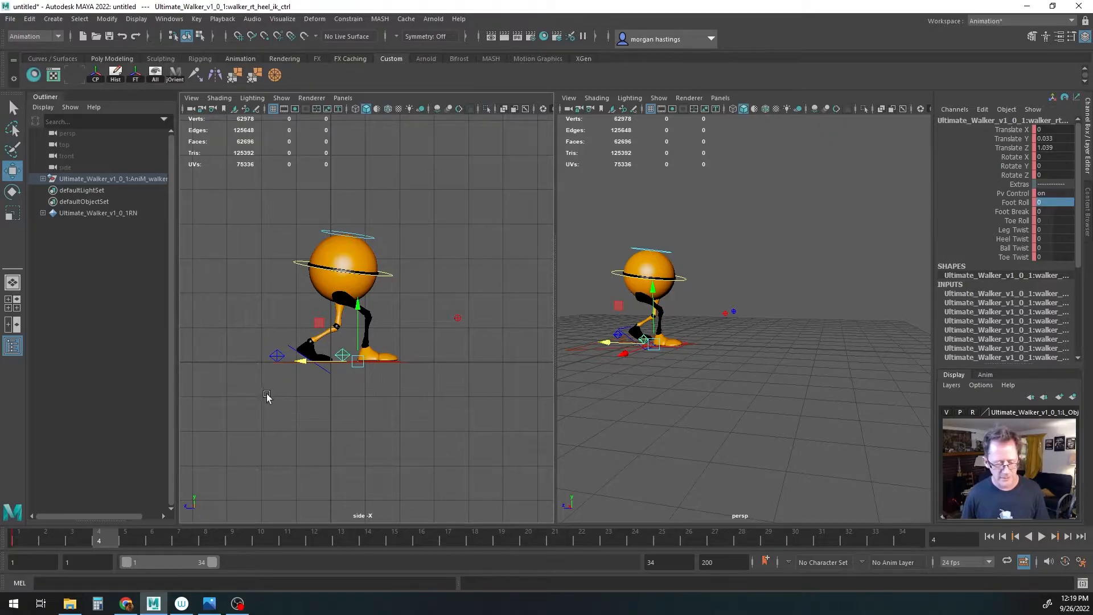
left_click(297, 266)
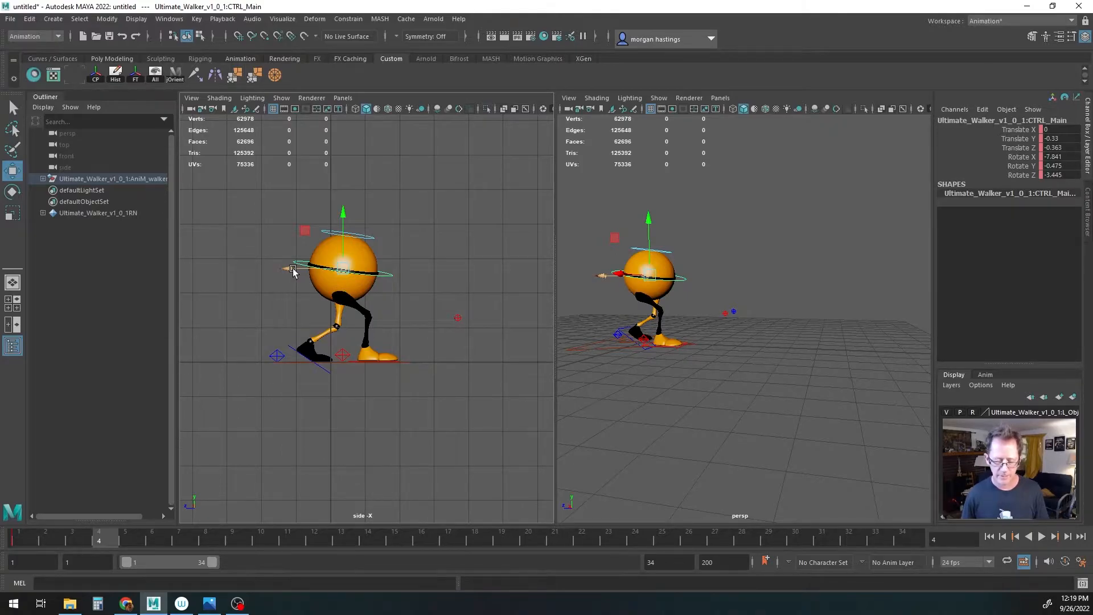
left_click_drag(293, 269, 367, 241)
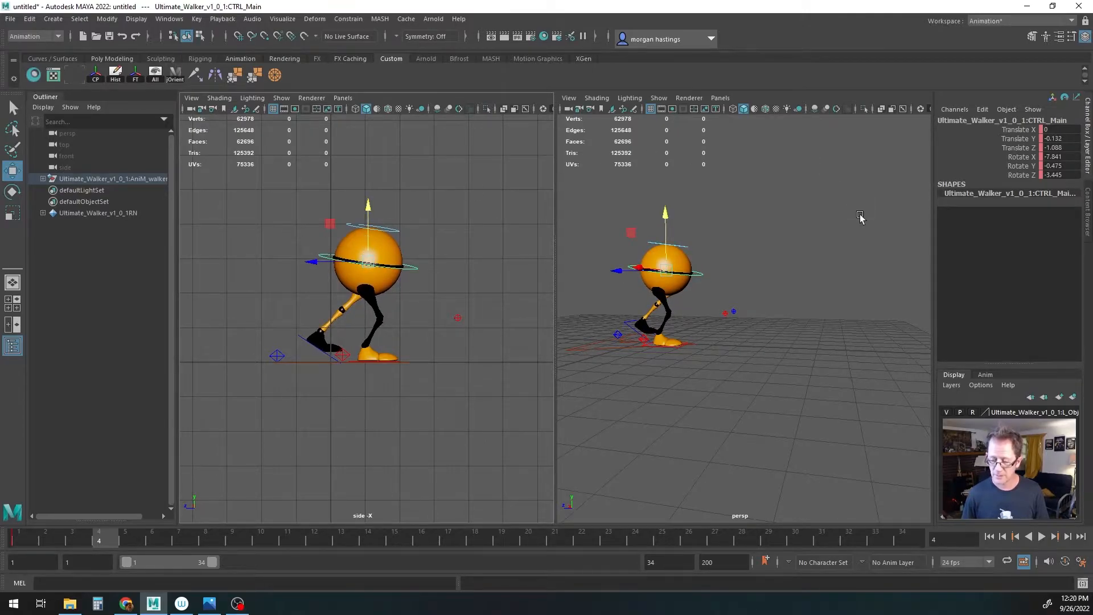
Step: Set the left foot's Foot Break to 0 and raise its Foot Roll to about 66.3
left_click(277, 355)
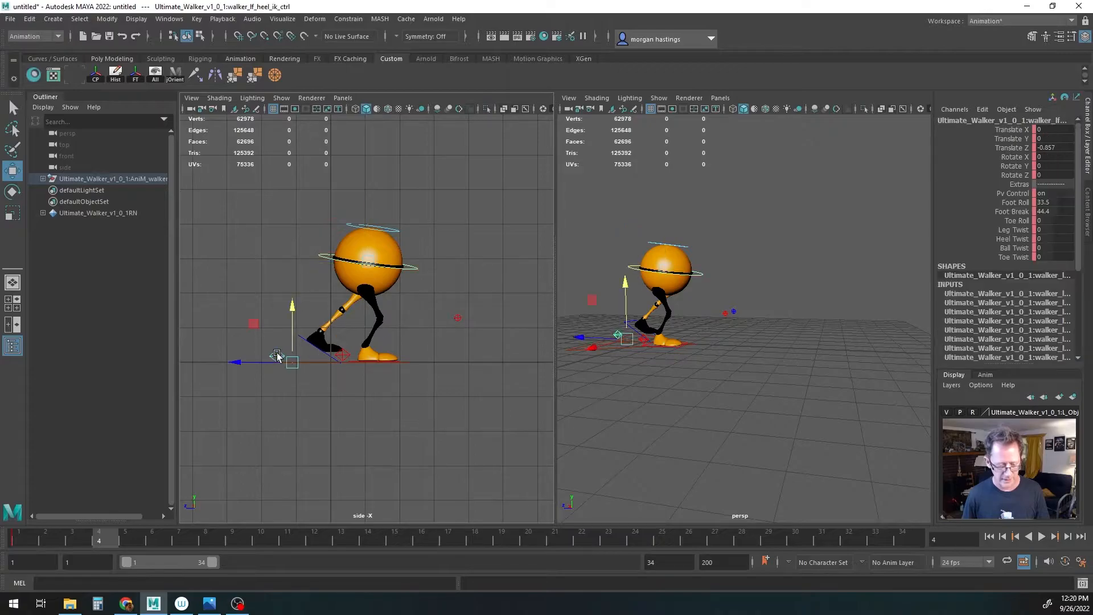
double_click(1050, 210)
key("Return")
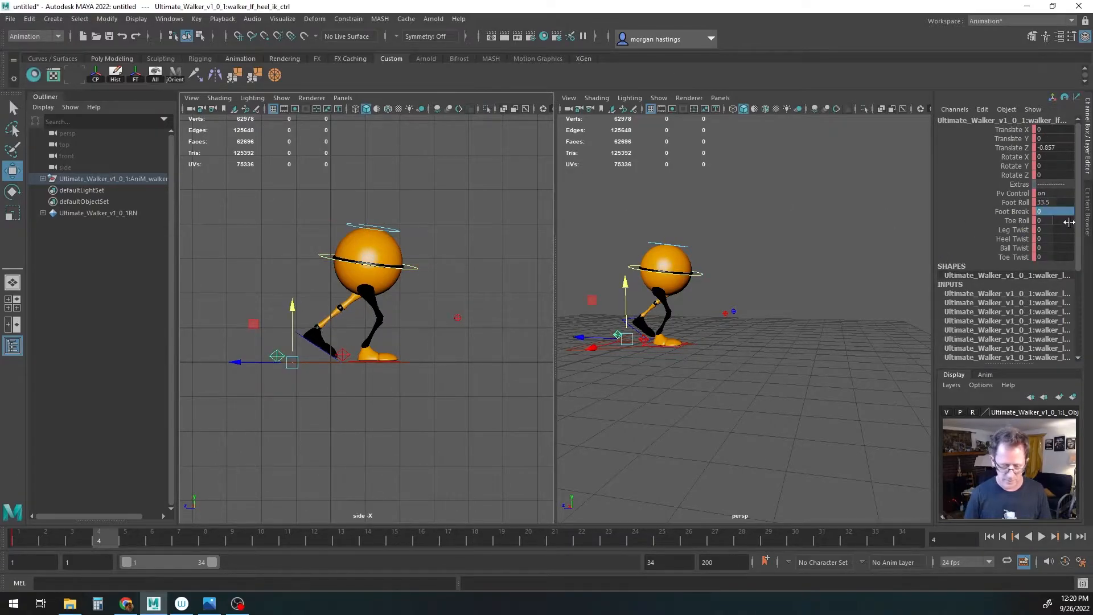
left_click(1016, 202)
middle_click_drag(376, 337, 564, 337)
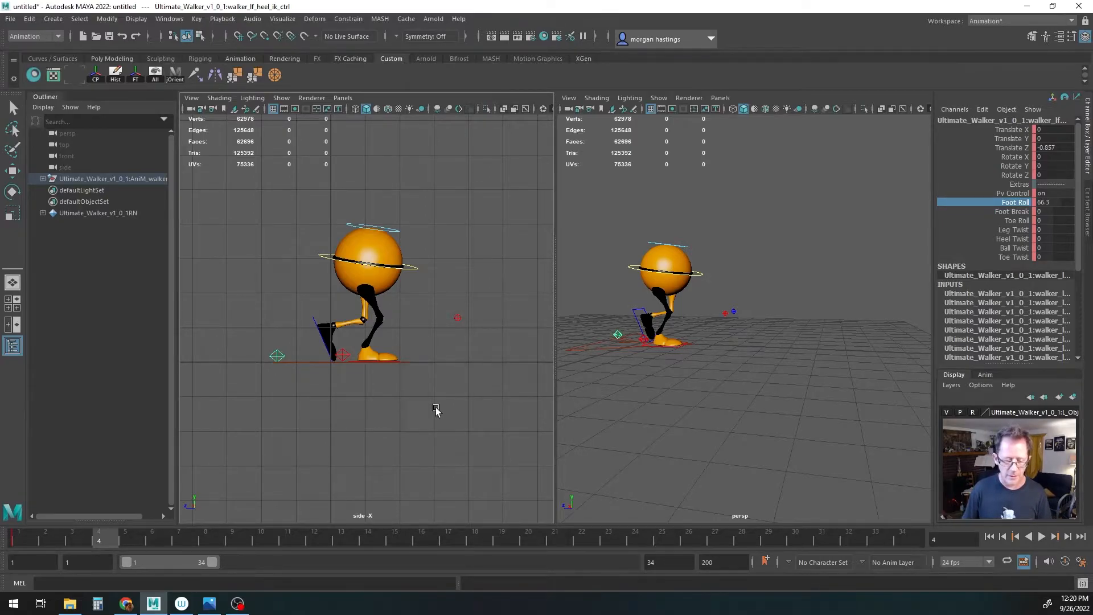
Step: Select both heel controls, the knee controls and the body control, and key them all at frame 4
key("q")
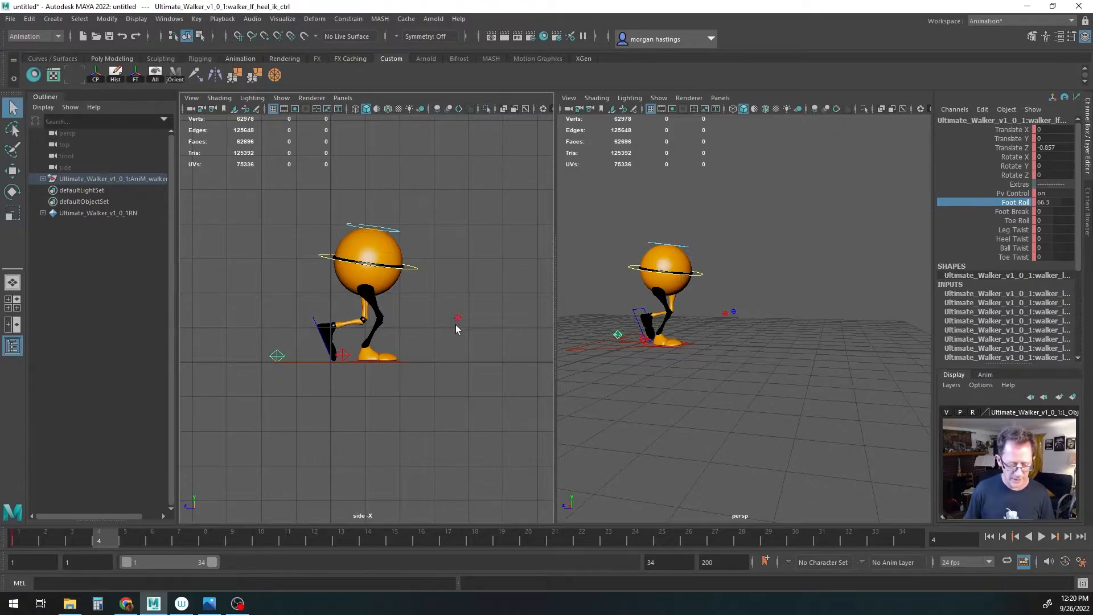
left_click(344, 355)
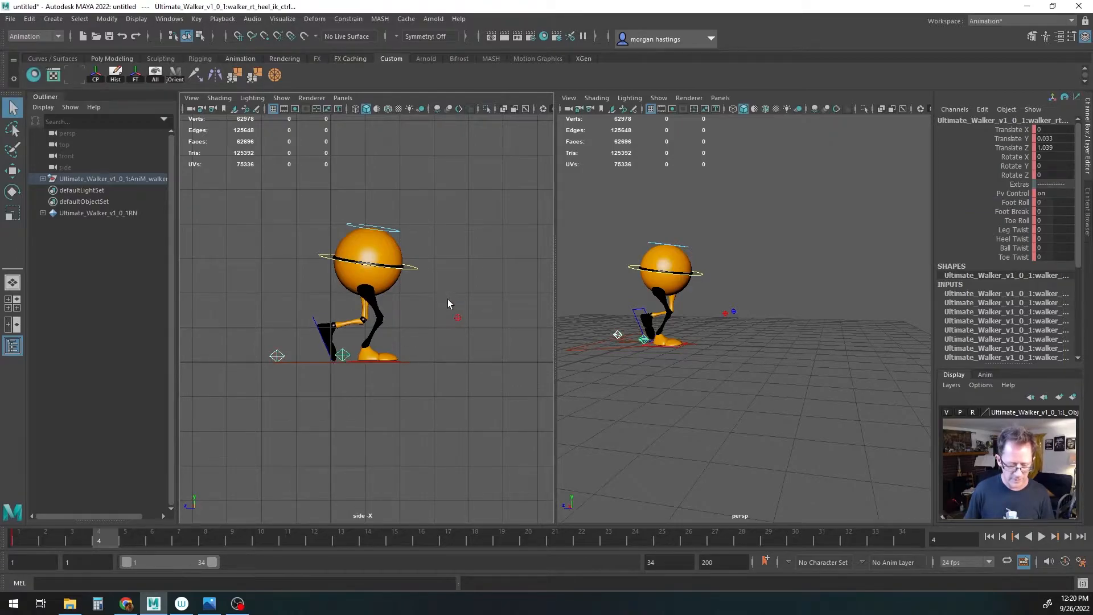
left_click(458, 318)
left_click(325, 257)
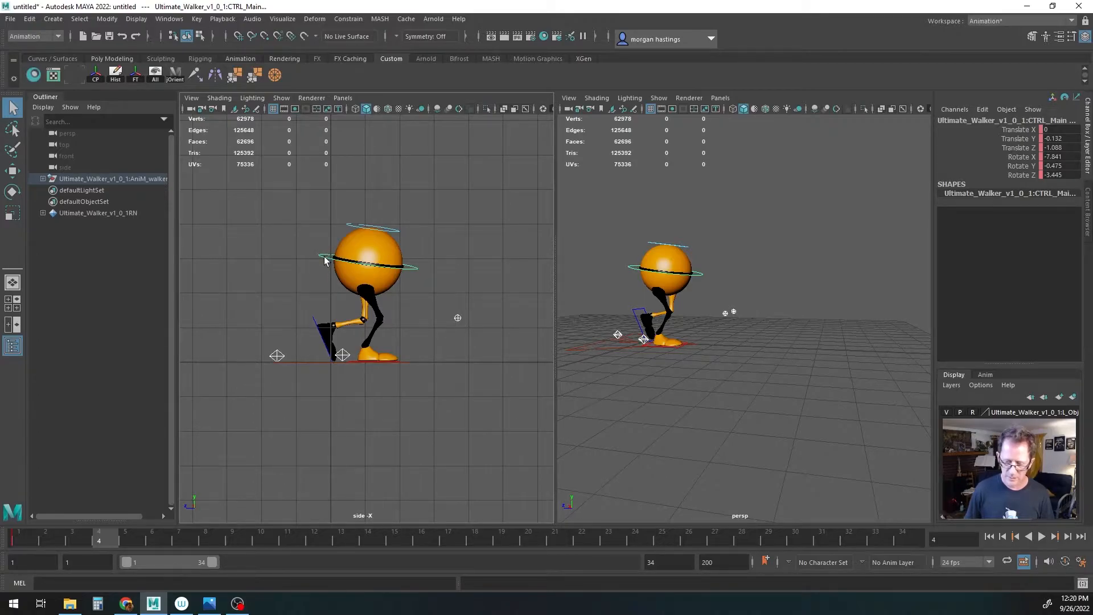
key("s")
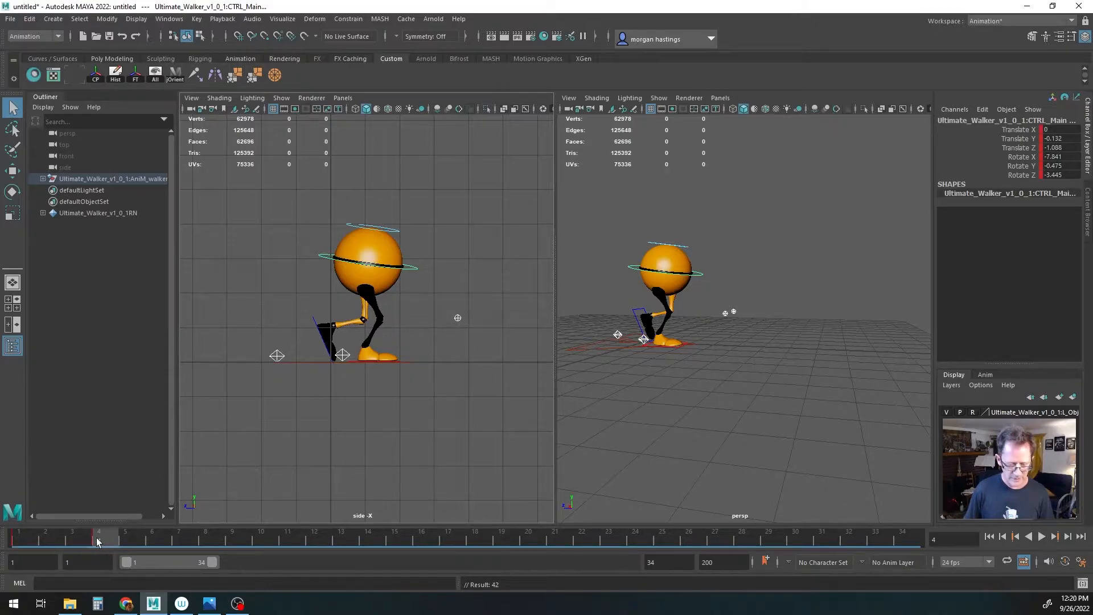
Step: Play back and scrub the animation to check the movement between the poses at frames 1 and 4
key("alt+v")
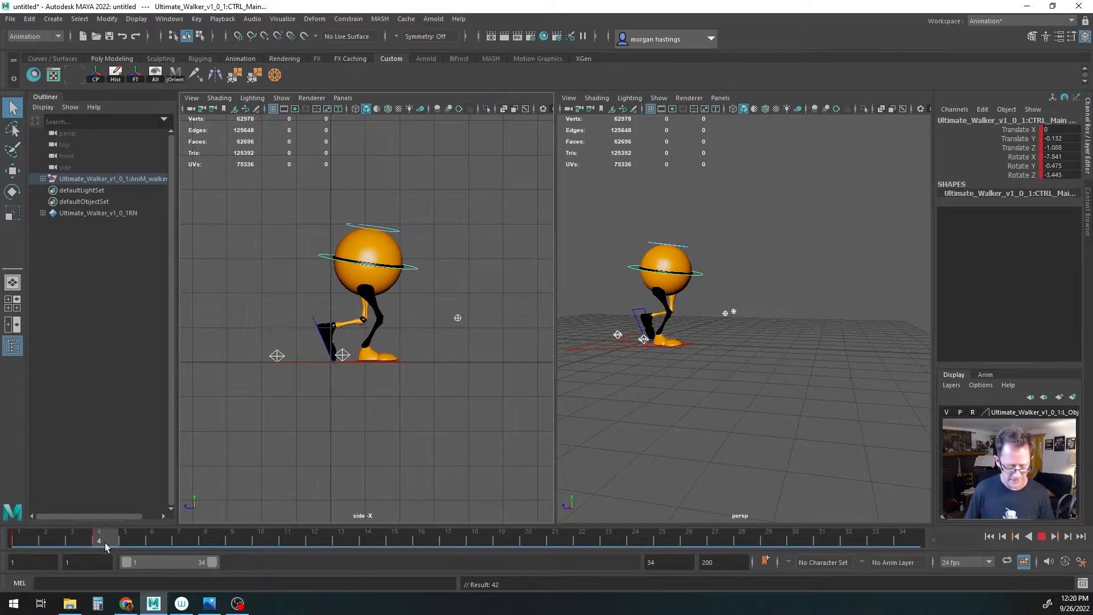
left_click_drag(105, 542, 106, 541)
left_click_drag(600, 396, 674, 405, "alt")
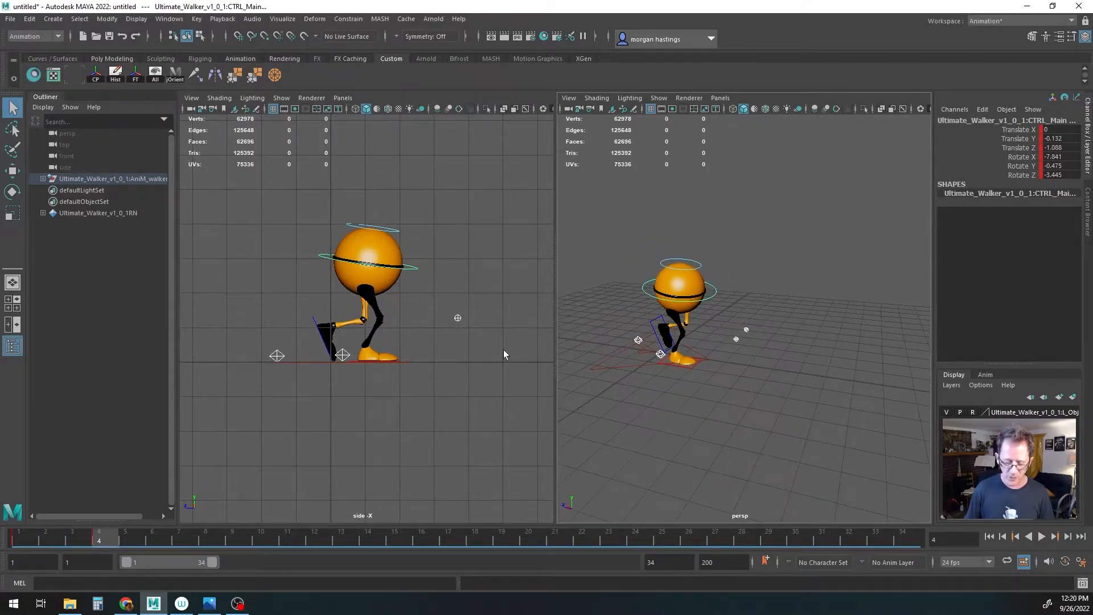
Step: Go to frame 7 and move the body control forward and up over the planted right foot
left_click(343, 355)
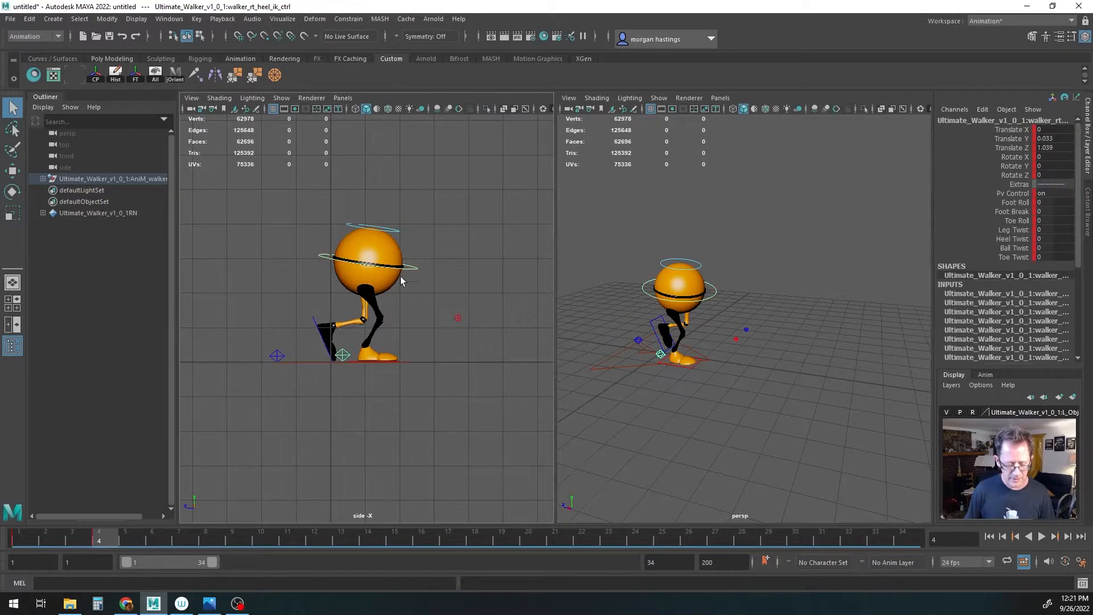
left_click(322, 258)
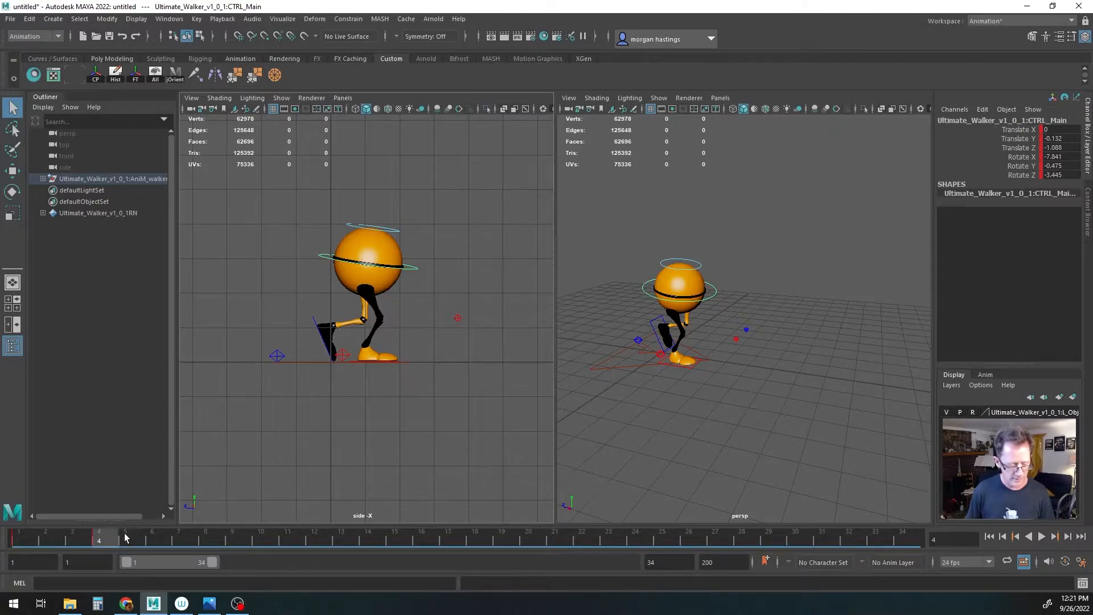
left_click(193, 535)
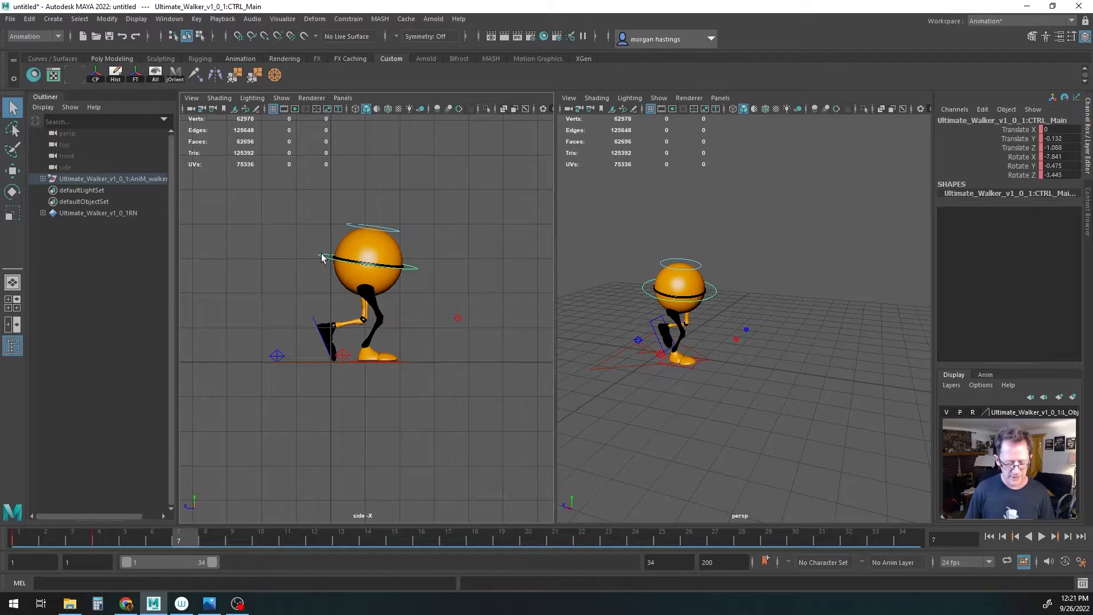
left_click(344, 358)
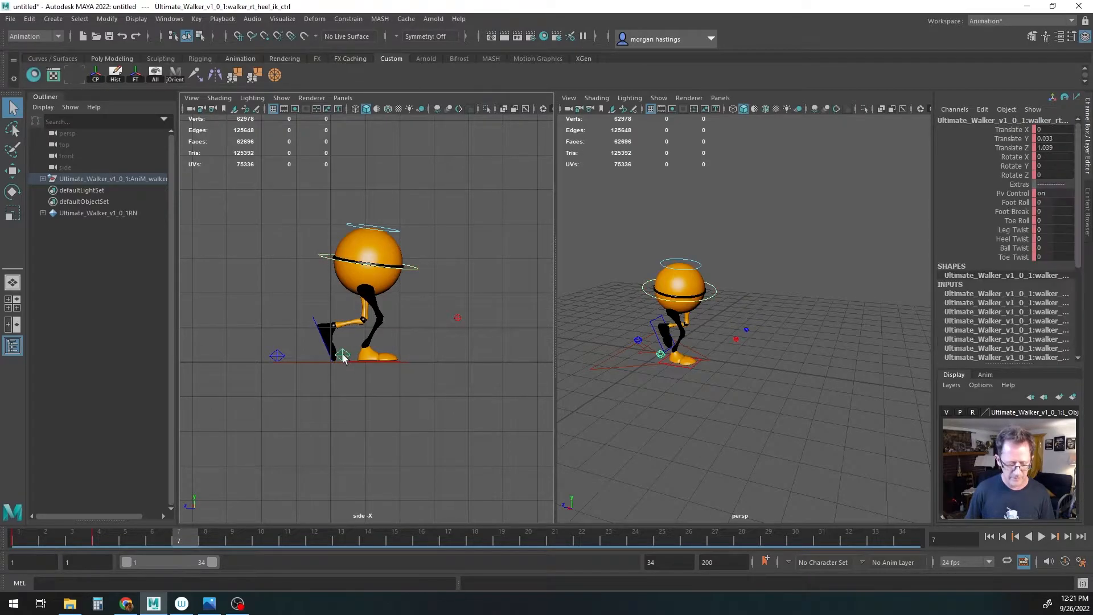
left_click(331, 263)
key("w")
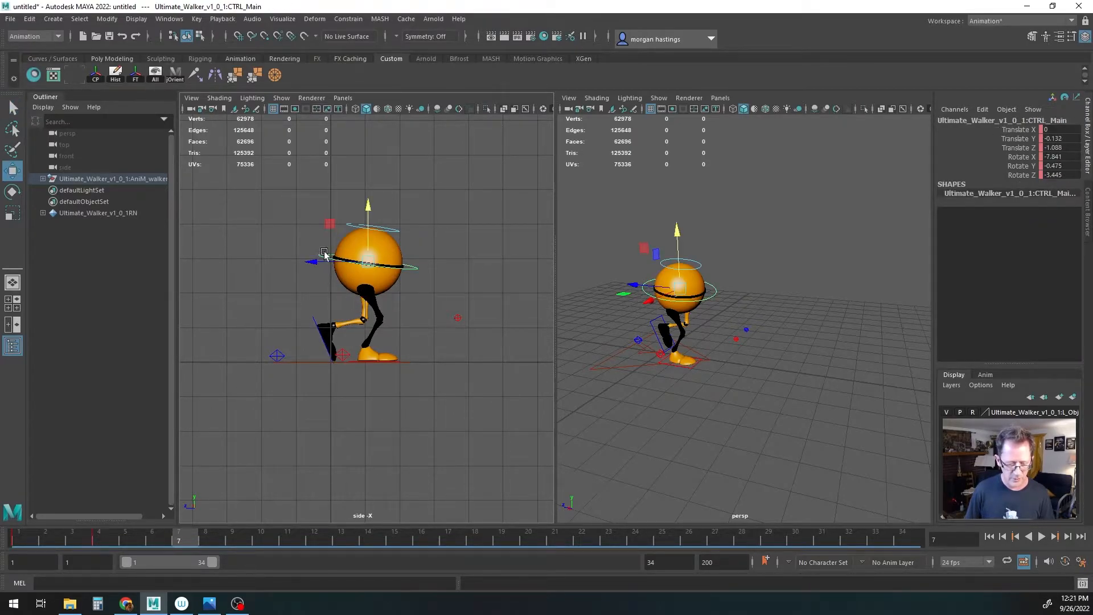
left_click_drag(330, 224, 337, 217)
Step: Swing the left foot forward to about Translate Y 0.396, Translate Z 0.082, and adjust the body to about Translate Y -0.033, Translate Z -1.352
left_click(276, 357)
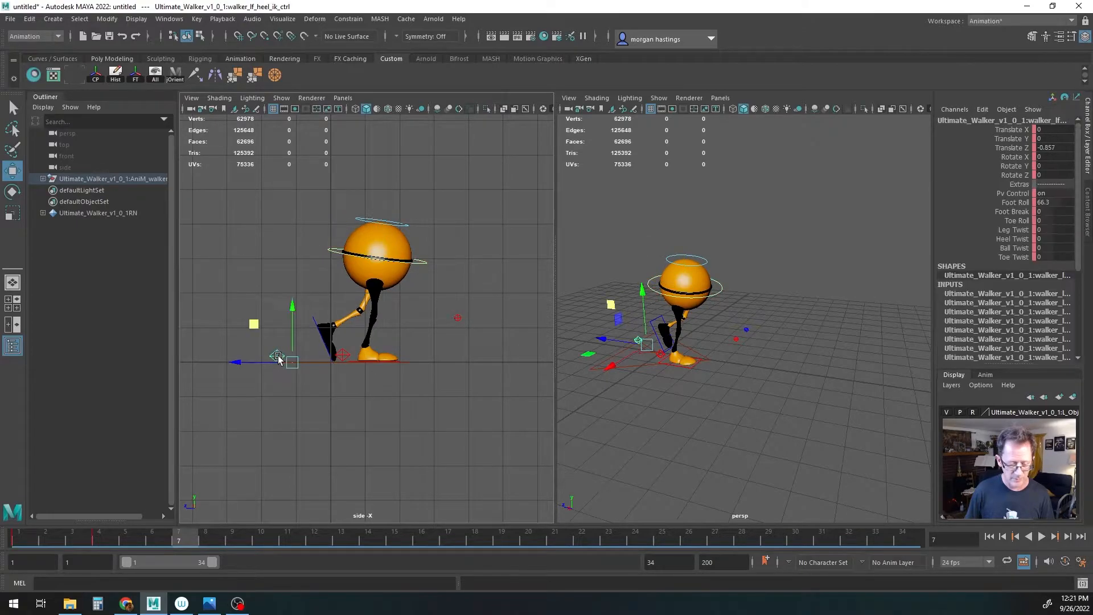
left_click_drag(256, 335, 288, 315)
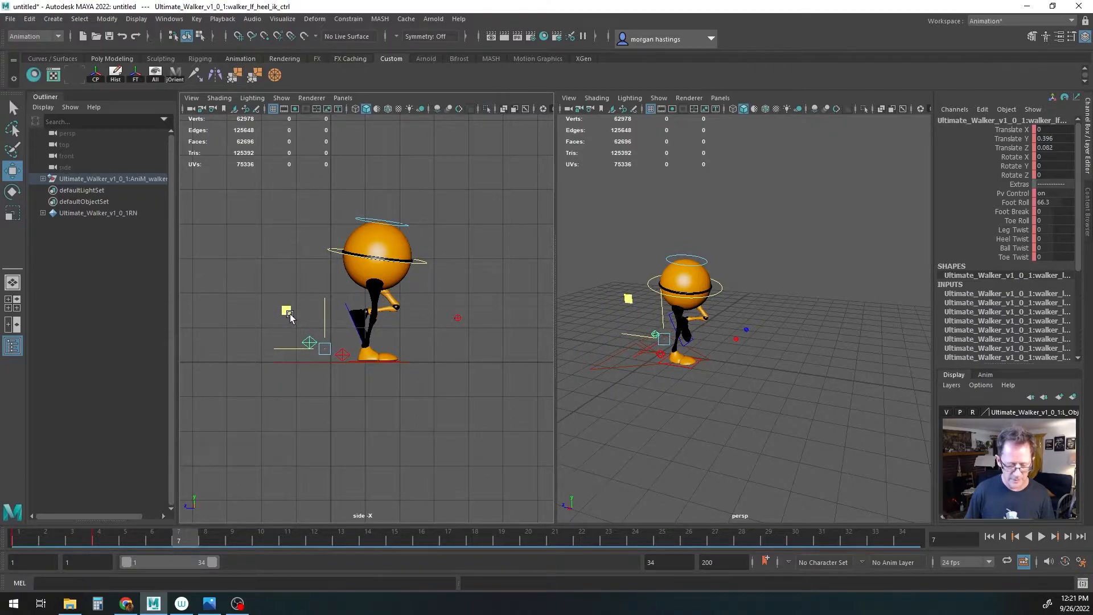
left_click(376, 221)
left_click_drag(375, 221, 379, 225)
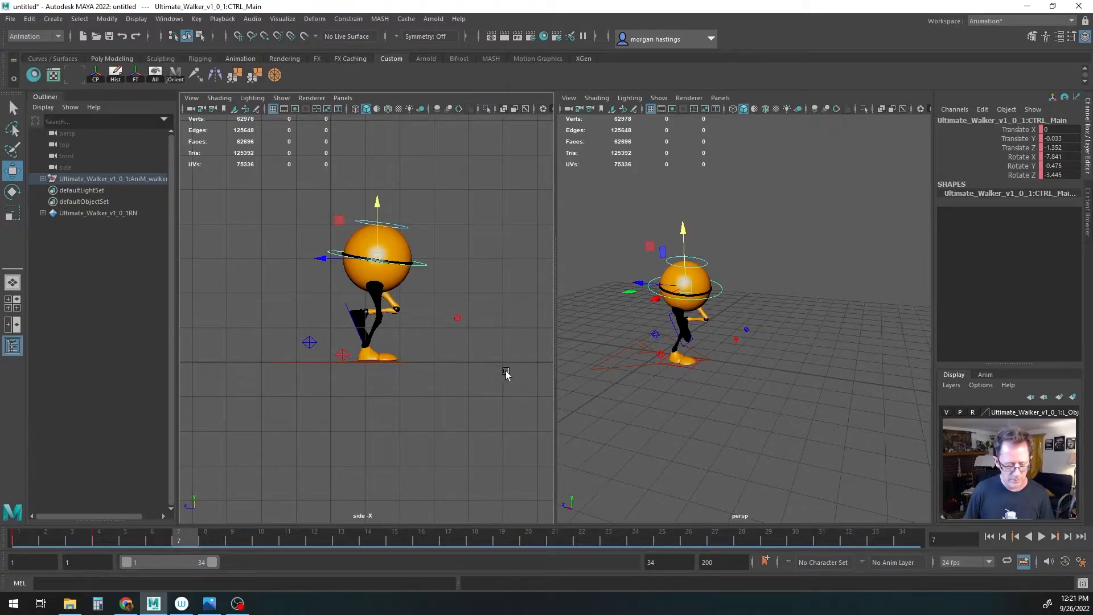
Step: Select both heel controls, the body control and the knee controls, and key them all at frame 7
key("q")
left_click(341, 357)
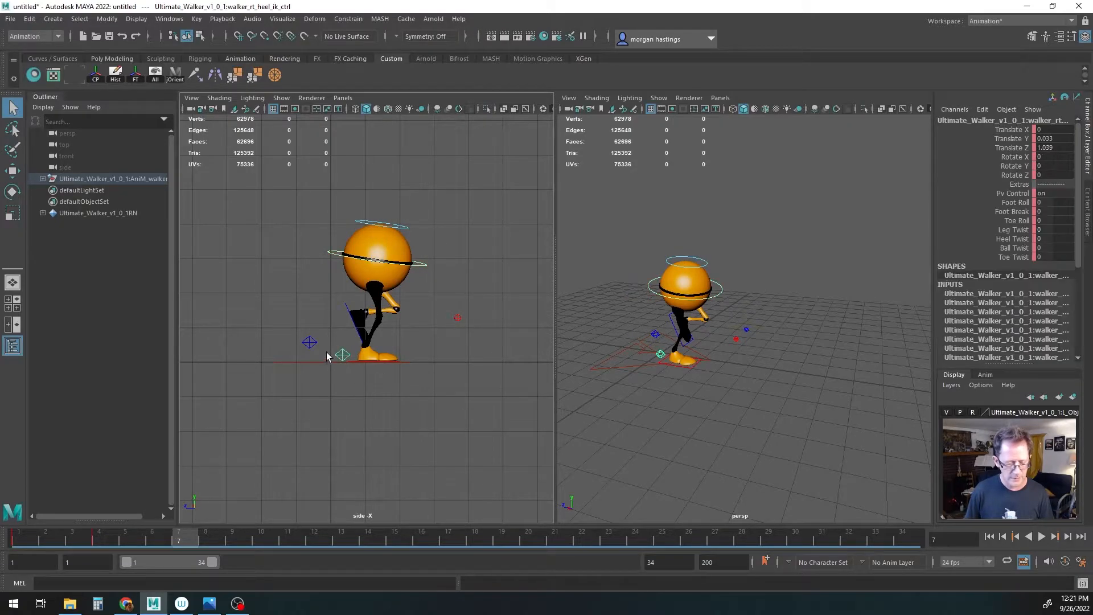
left_click(334, 255)
key("s")
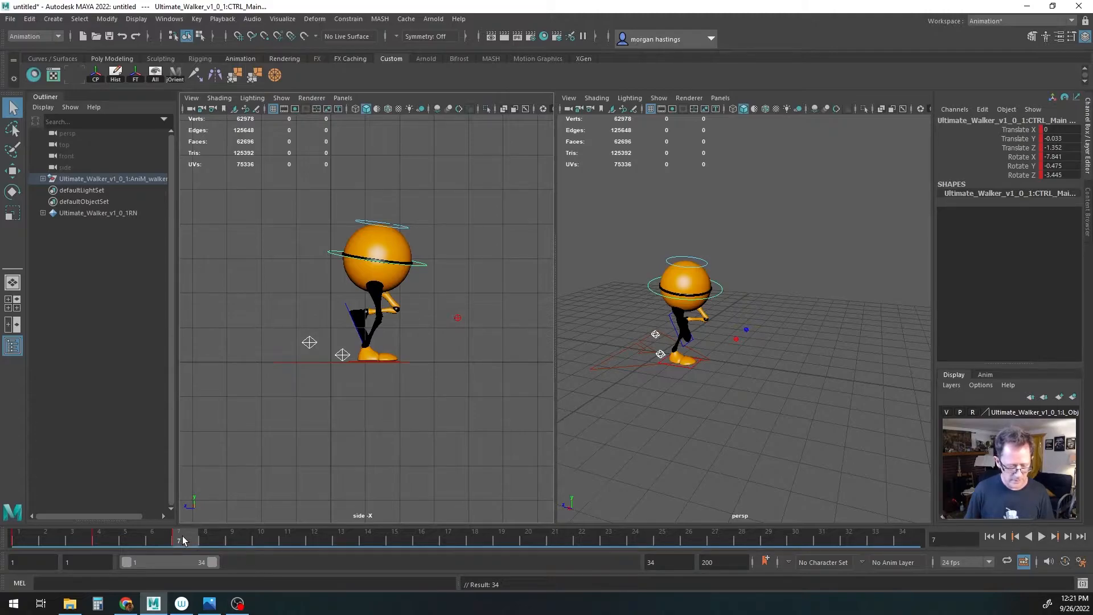
left_click_drag(450, 305, 476, 335)
key("s")
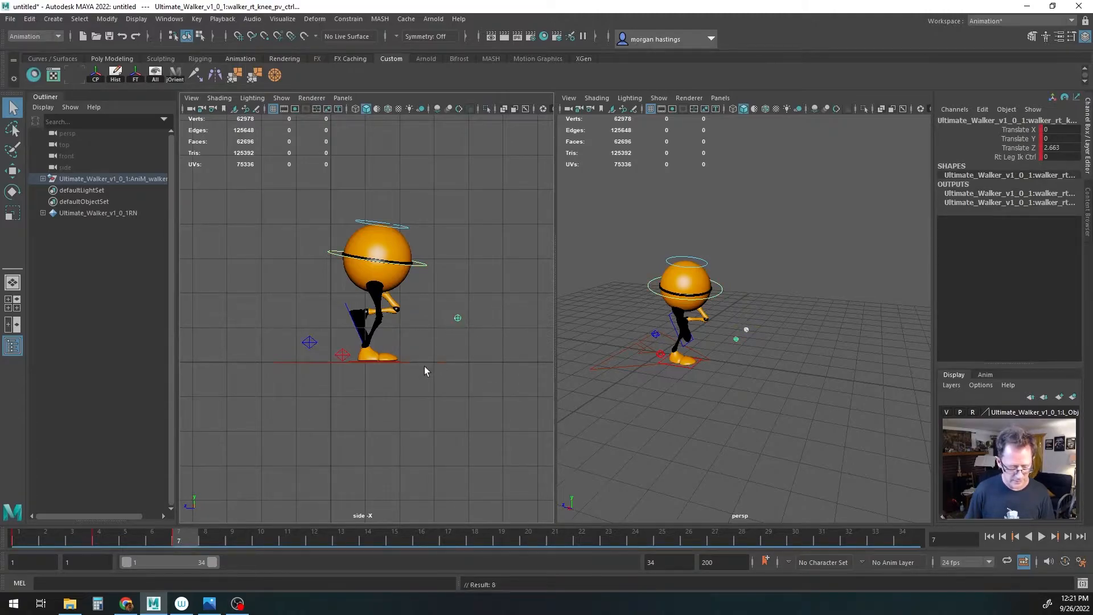
Step: Play back the motion, shift the body at frame 7 to about Translate Y -0.082, Translate Z -1.467, and re-key it
key("alt+v")
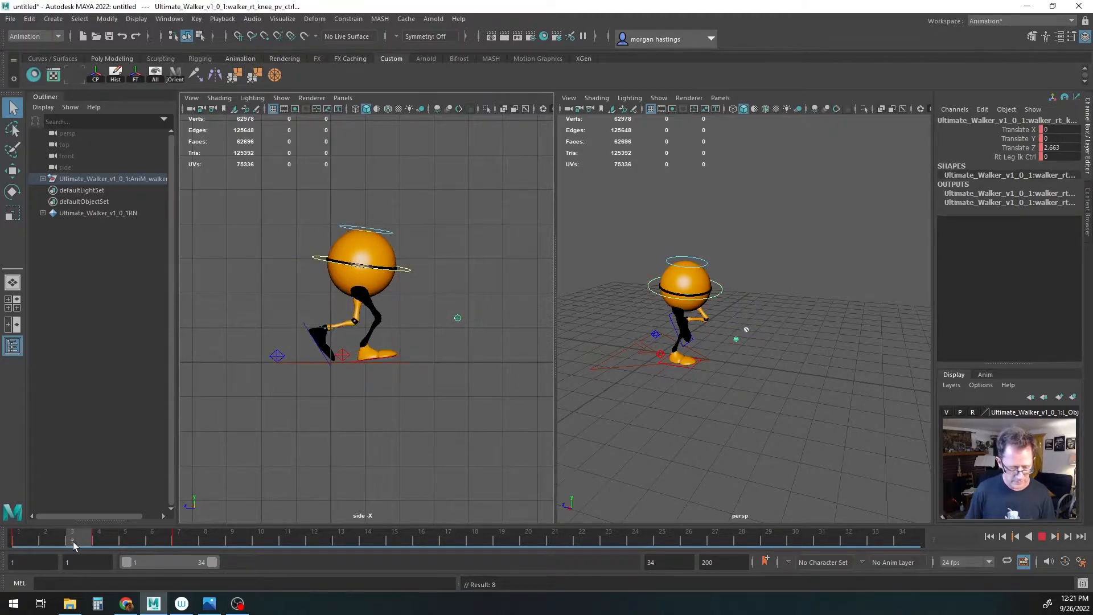
mouse_move(157, 546)
left_mouse_down()
mouse_move(190, 545)
mouse_move(158, 546)
mouse_move(175, 547)
left_mouse_up()
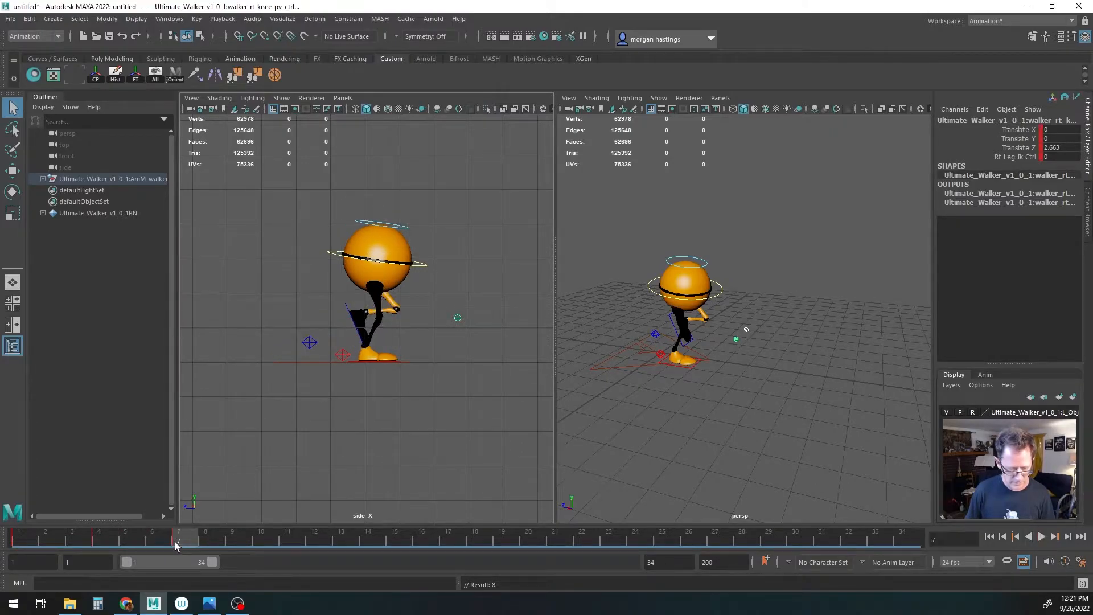
left_click(334, 259)
key("w")
left_click(344, 222)
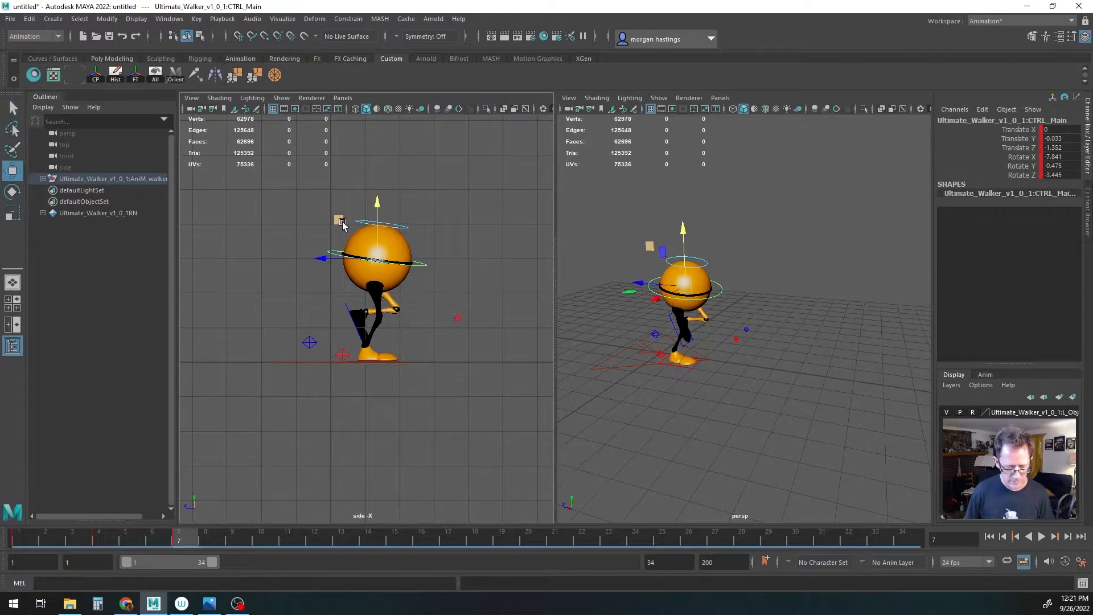
left_click_drag(346, 223, 346, 224)
key("s")
key("alt+v")
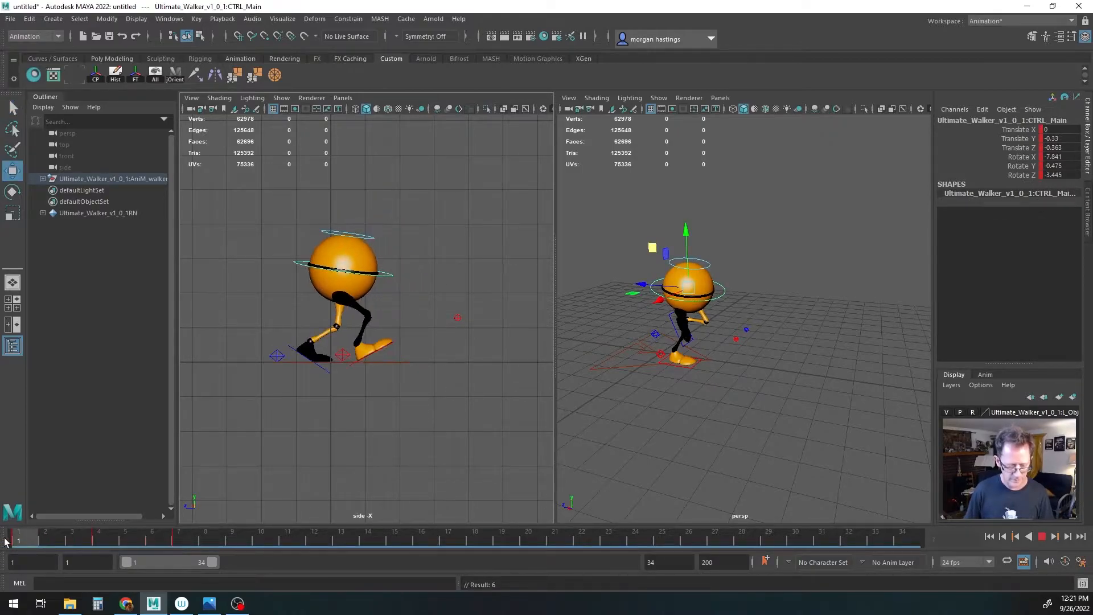
left_click(178, 541)
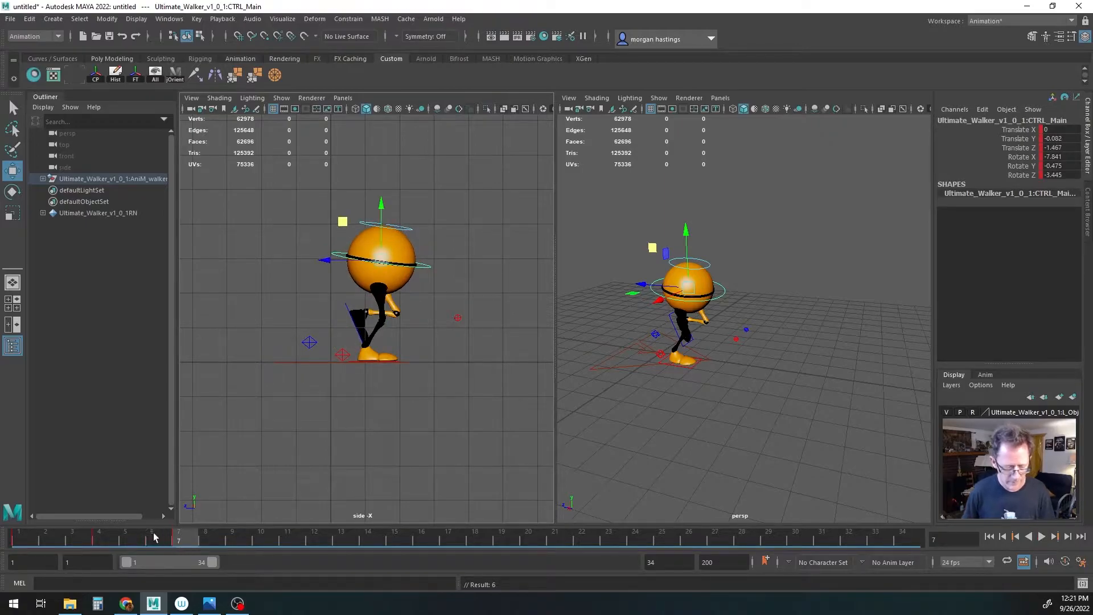
Step: At frame 10, following the walk-cycle reference image, set the right foot's Foot Roll to about 34.8 and Foot Break to about 45.4
left_click_drag(181, 540, 260, 540)
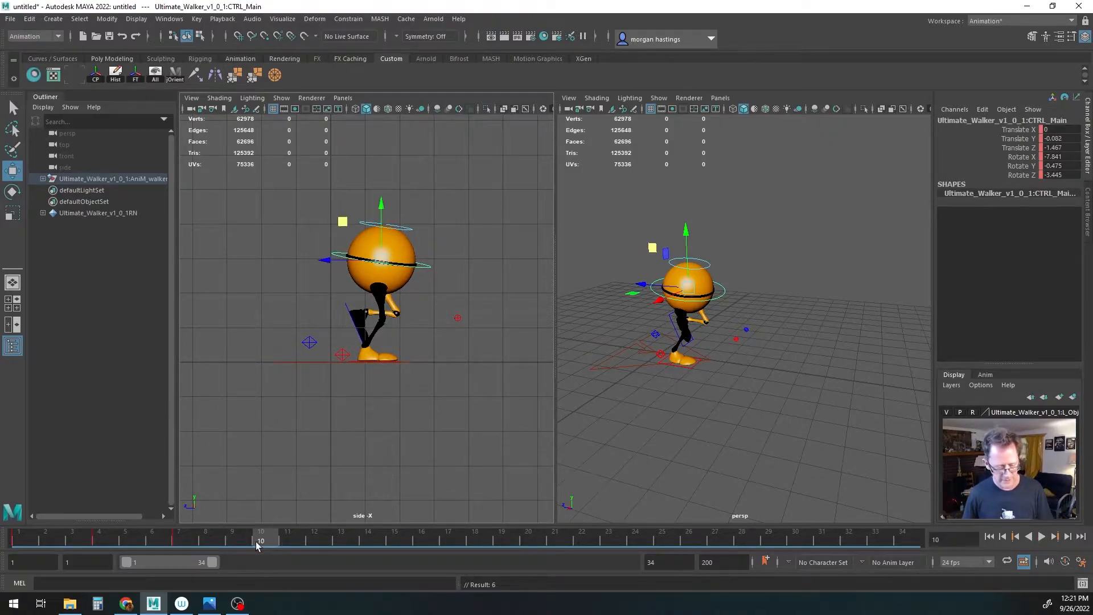
left_click(344, 356)
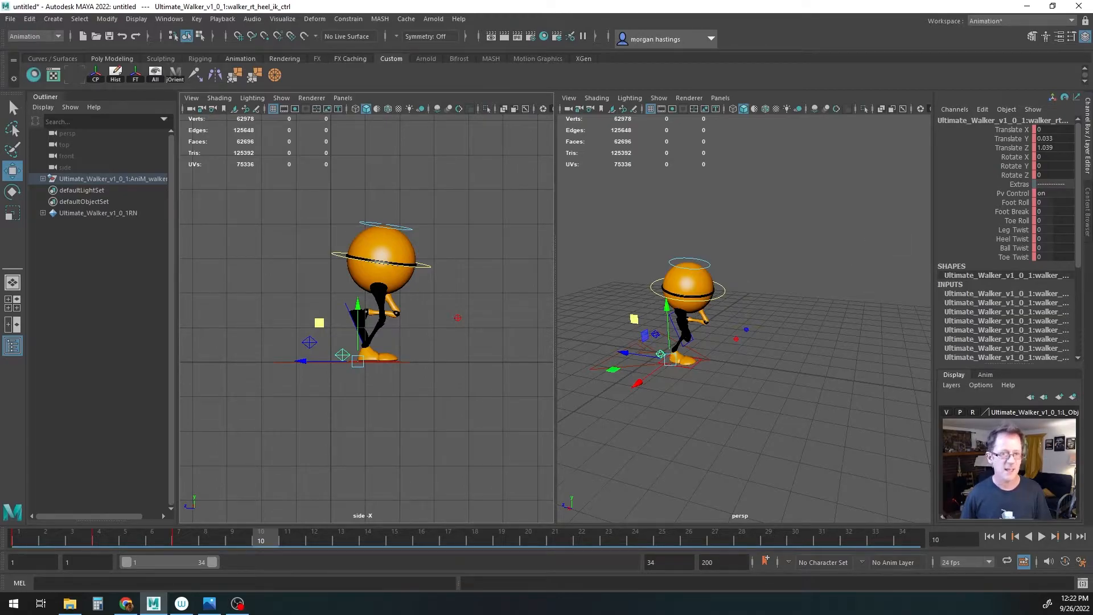
key("alt+Tab")
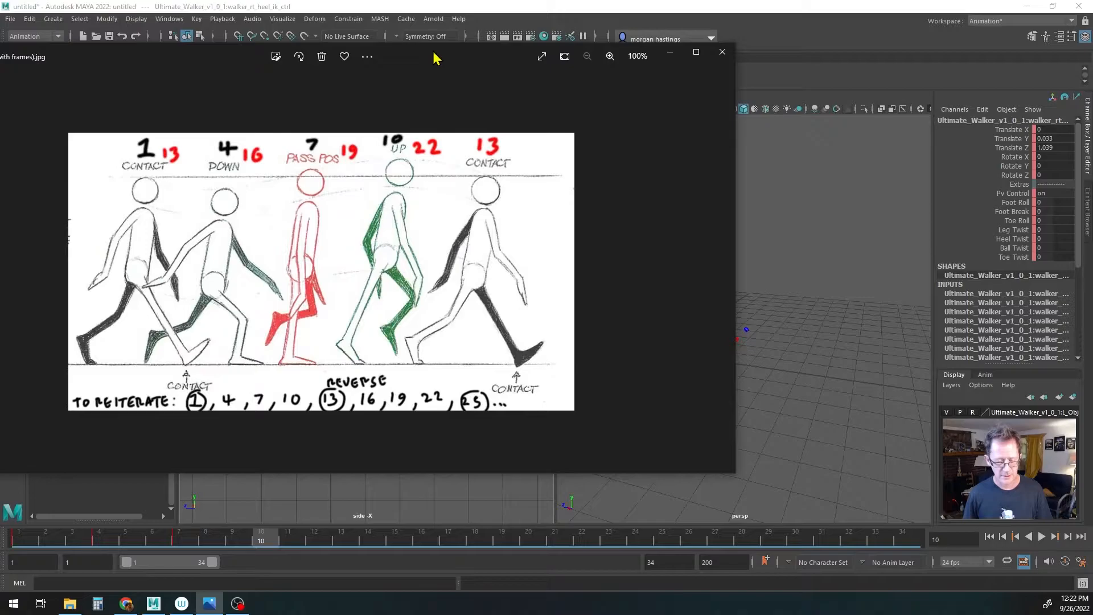
key("alt+Tab")
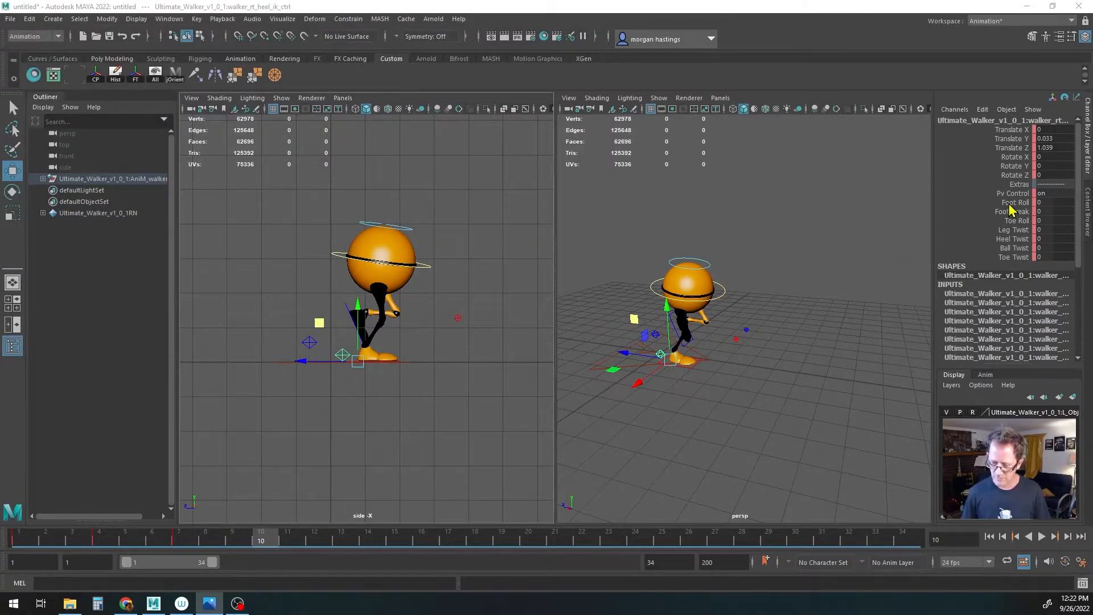
left_click(1012, 203)
middle_click_drag(452, 377, 609, 387)
left_click(1022, 212)
middle_click_drag(470, 395, 635, 408)
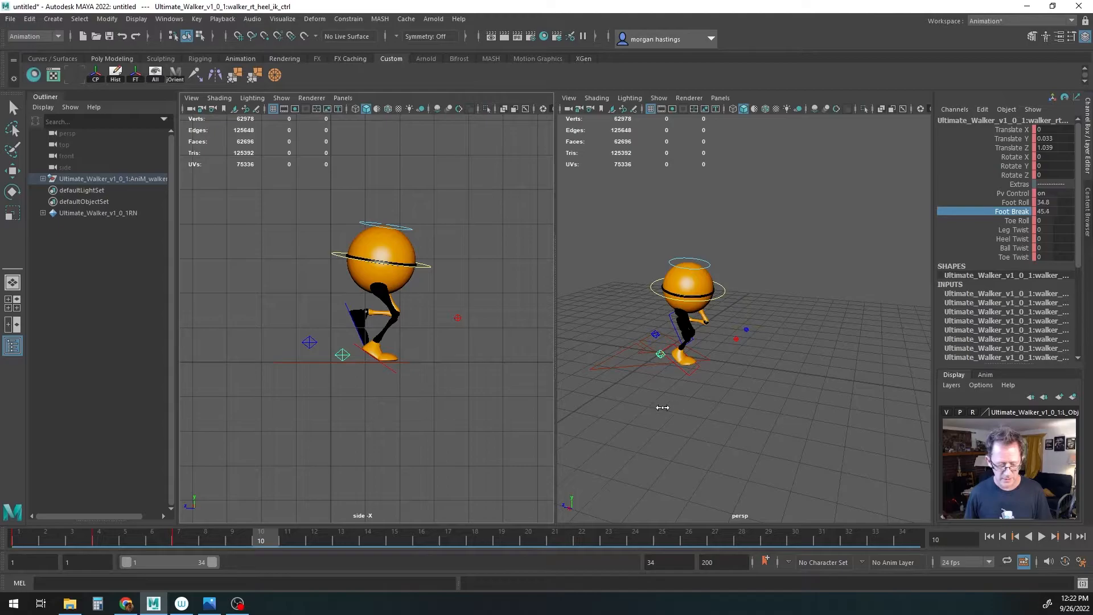
Step: Raise the body and move it forward at frame 10 to about Translate Y 0.165, Translate Z -1.748
left_click(339, 254)
key("w")
left_click_drag(342, 226, 351, 218)
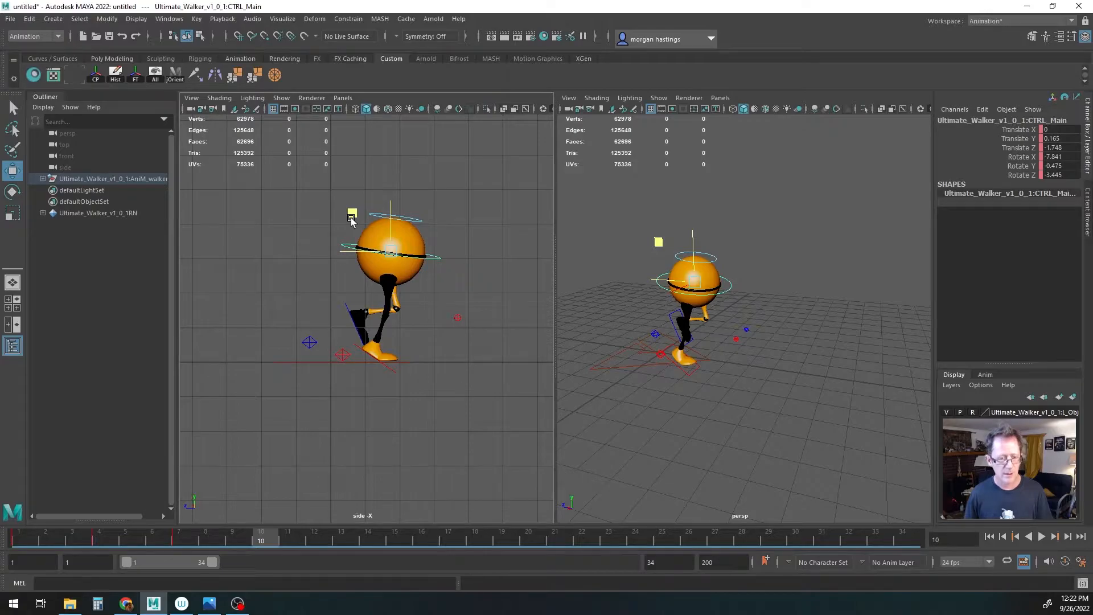
Step: Set the left foot's Foot Roll to 0 and swing it forward to about Translate Y 0.66, Translate Z 2.473
left_click(309, 342)
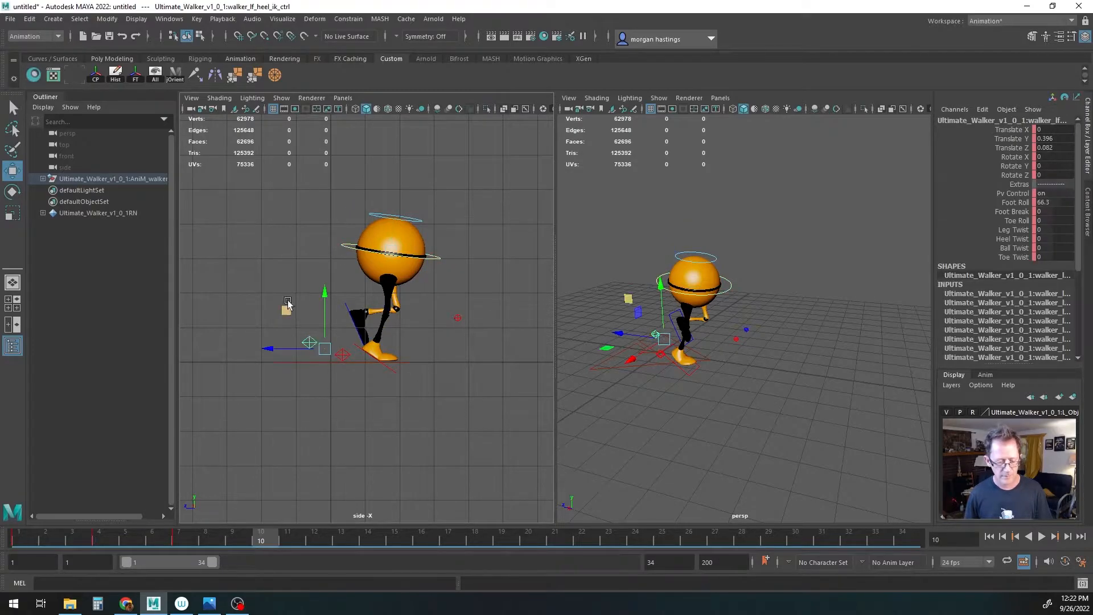
double_click(1049, 203)
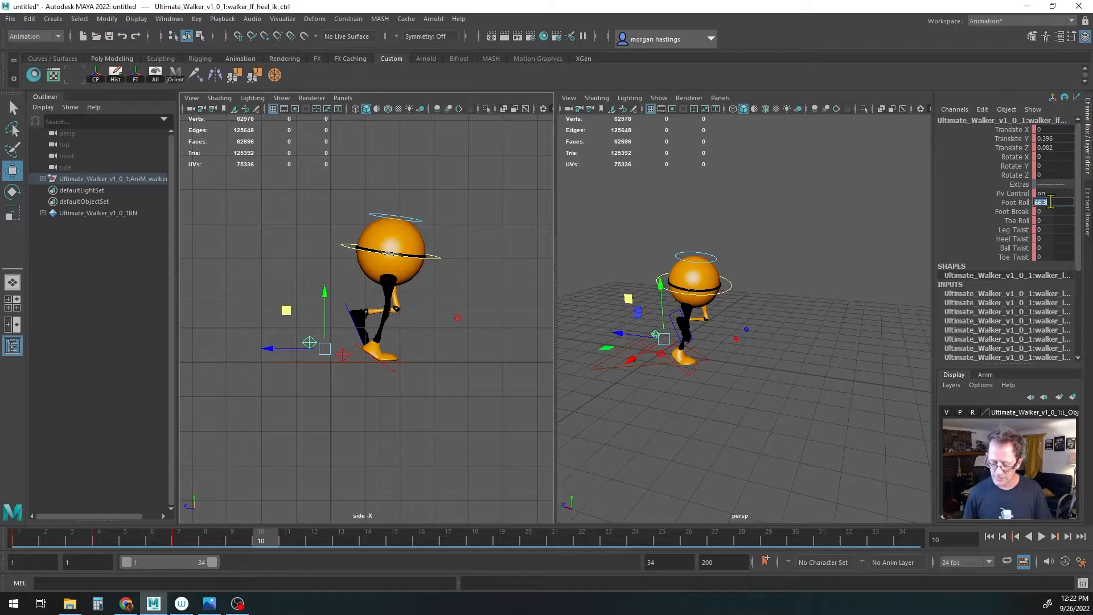
type("0")
key("Return")
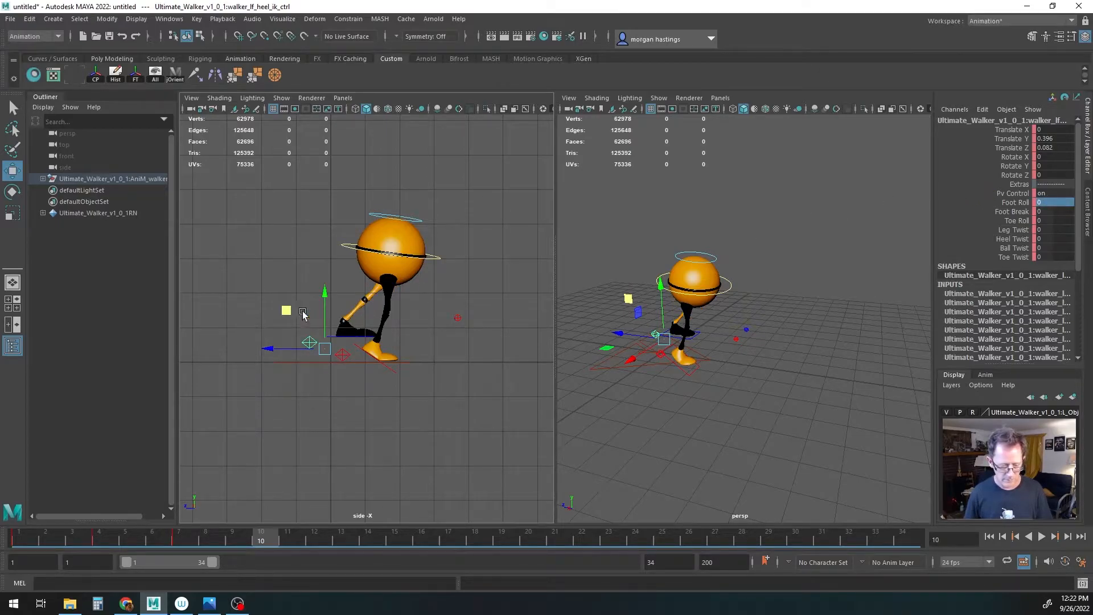
middle_click_drag(284, 315, 371, 303)
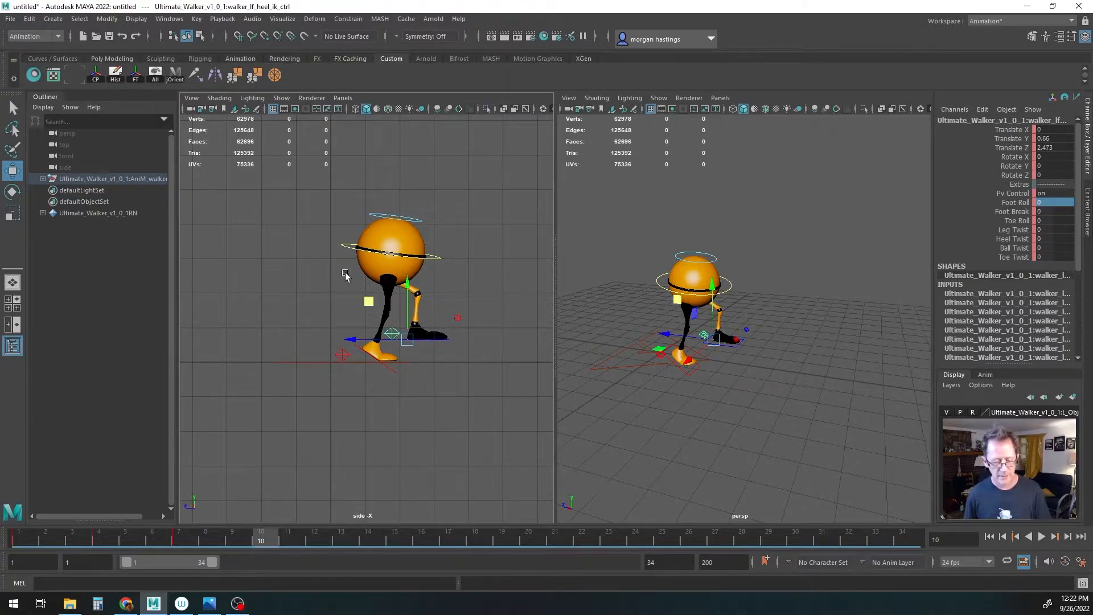
Step: Tilt the left foot's toes up with Foot Roll at about -34 and move it to about Translate Y 0.511, Translate Z 2.72
key("e")
key("w")
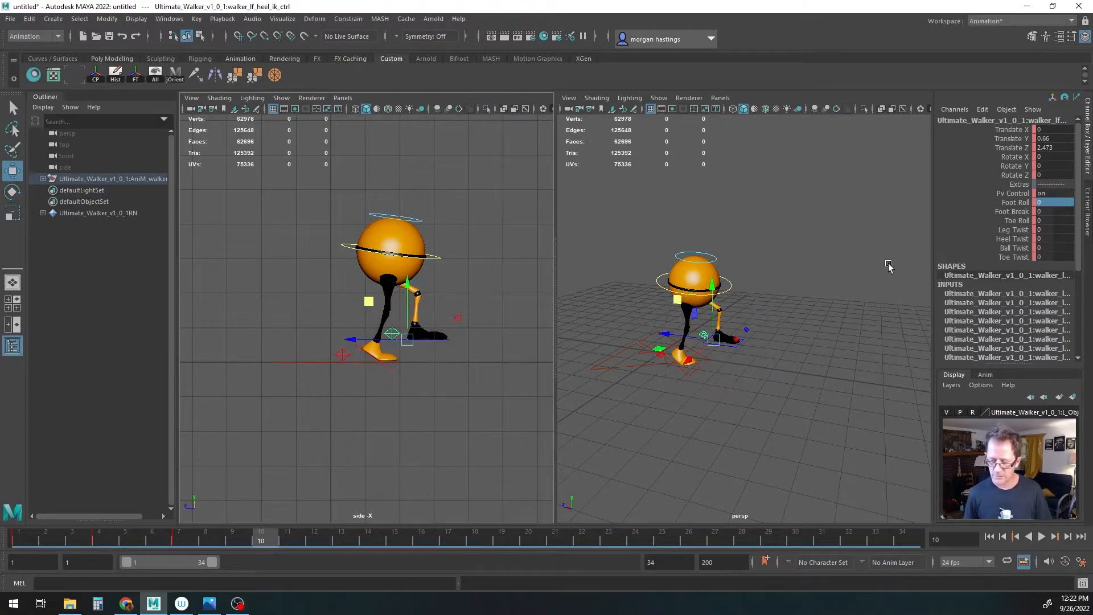
left_click(1018, 203)
middle_click_drag(565, 354, 373, 355)
key("w")
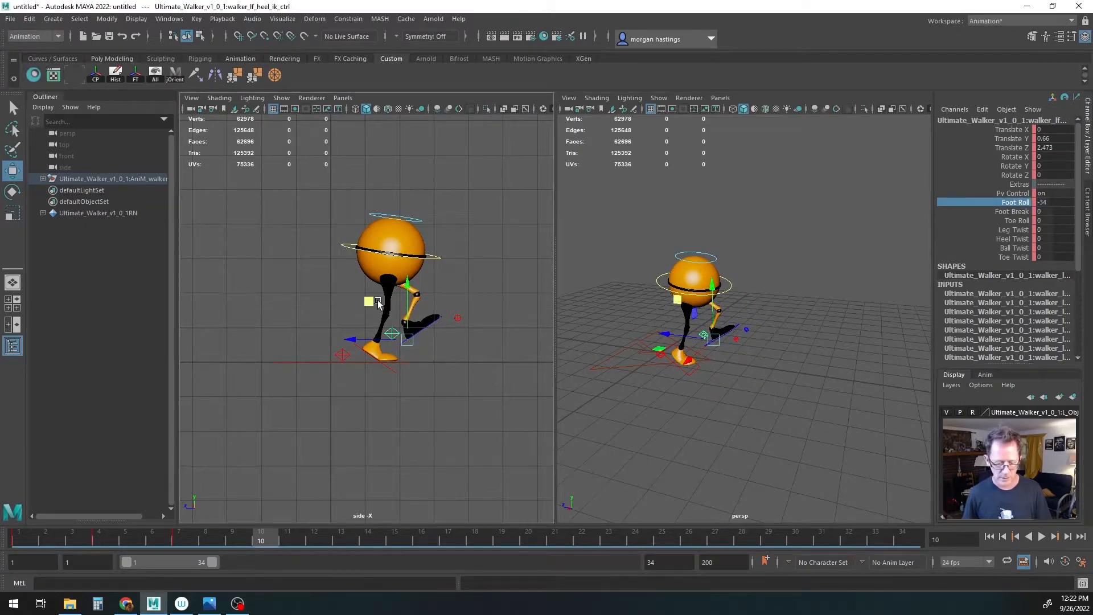
middle_click_drag(369, 305, 379, 309)
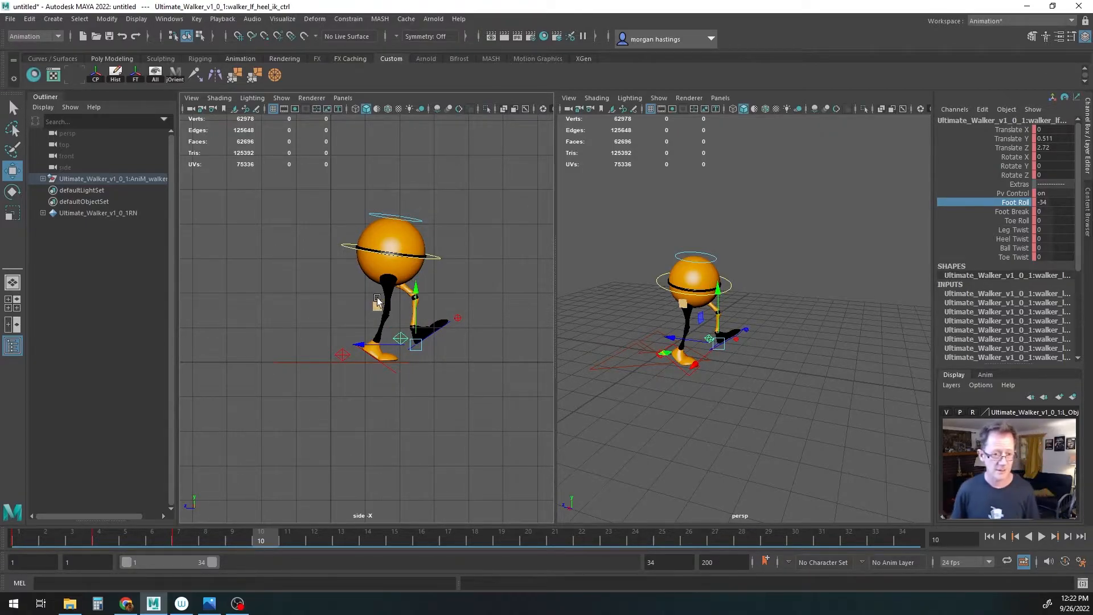
Step: Compare the frame 10 pose with the reference image and move the body to about Translate Y 0.115, Translate Z -1.847
left_click(208, 603)
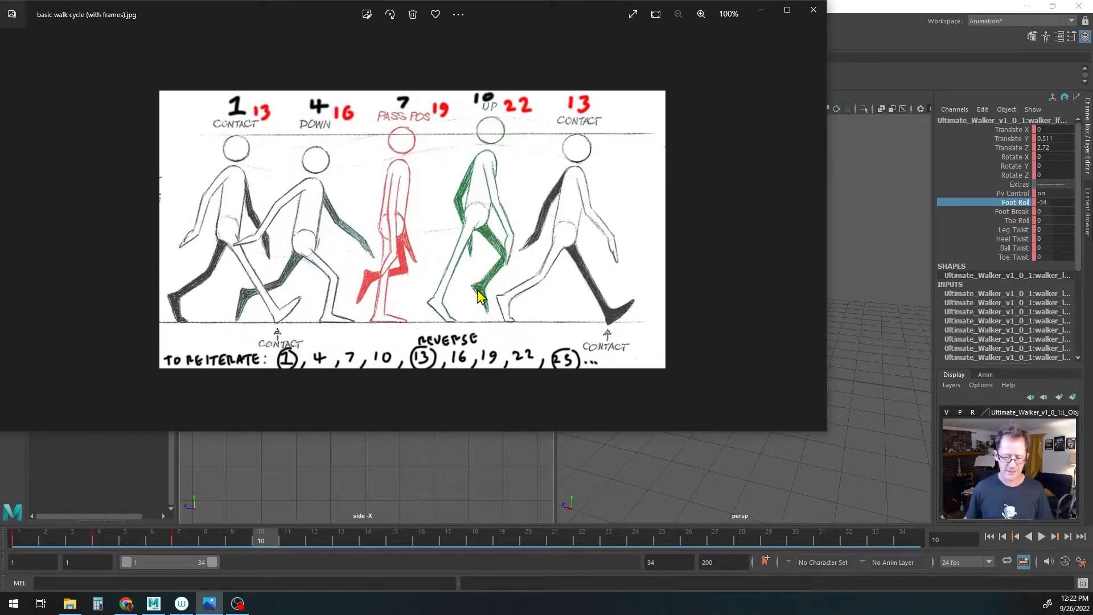
left_click_drag(534, 17, 549, 0)
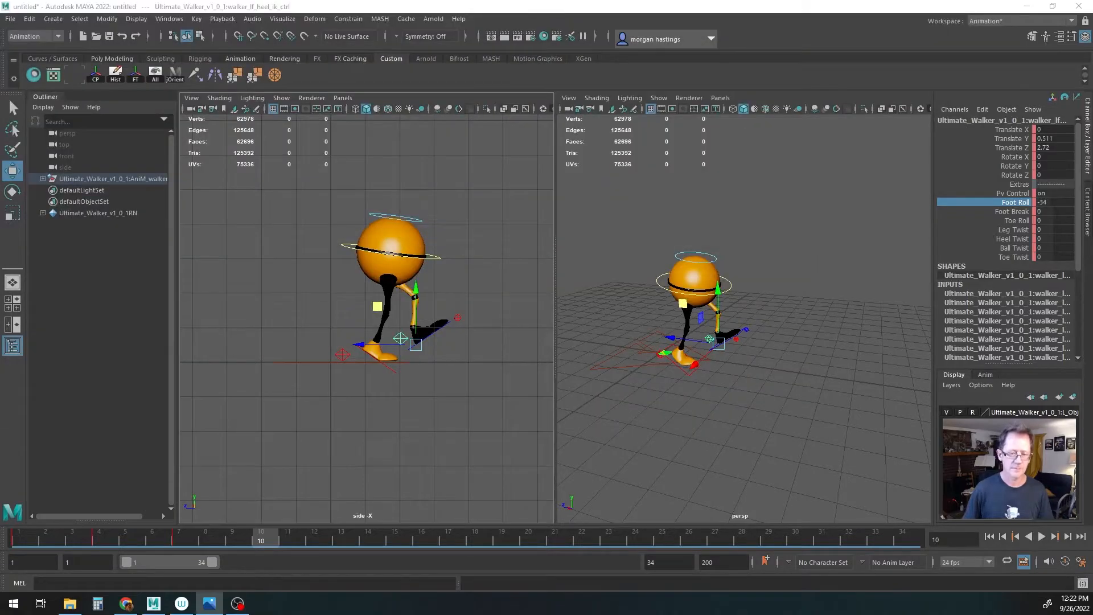
left_click(343, 247)
middle_click_drag(352, 224, 357, 222)
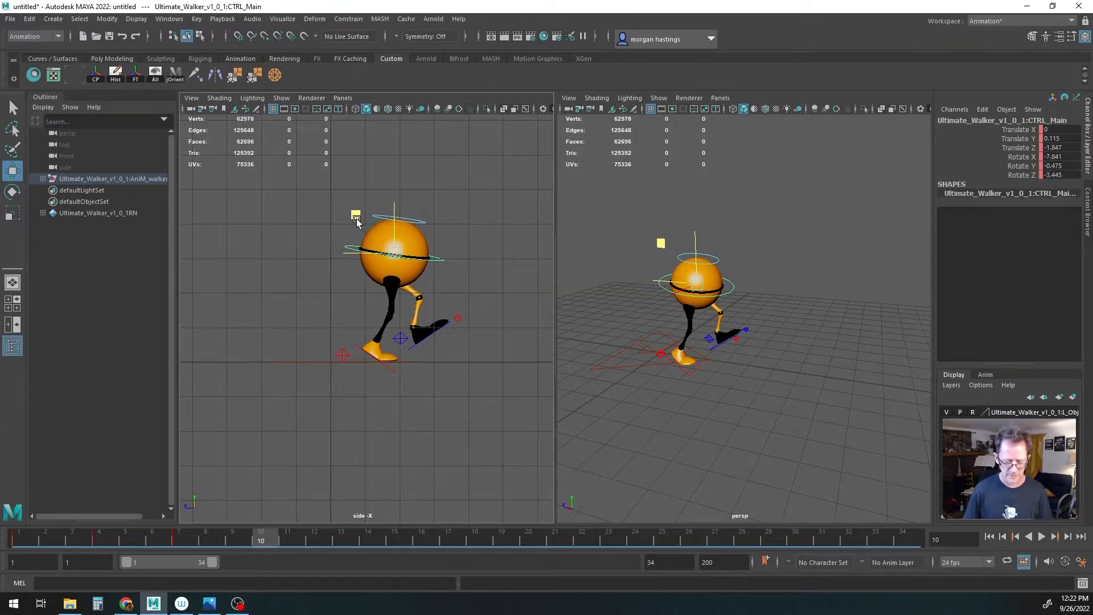
Step: Move the knee controls forward to about Translate Z 3.257
key("q")
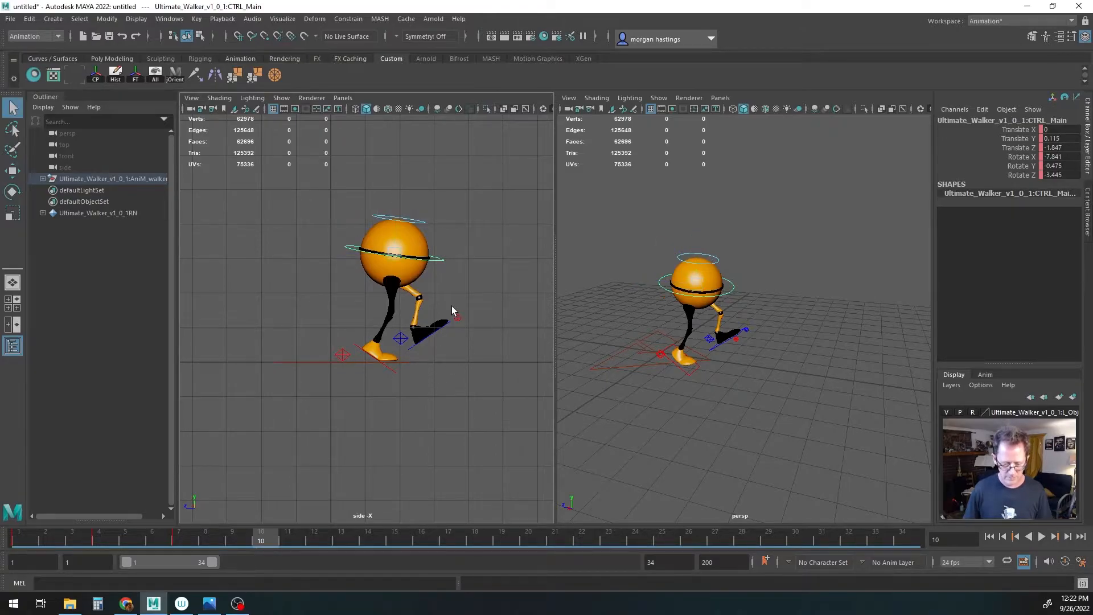
left_click(457, 317)
key("w")
middle_click_drag(457, 317, 458, 320)
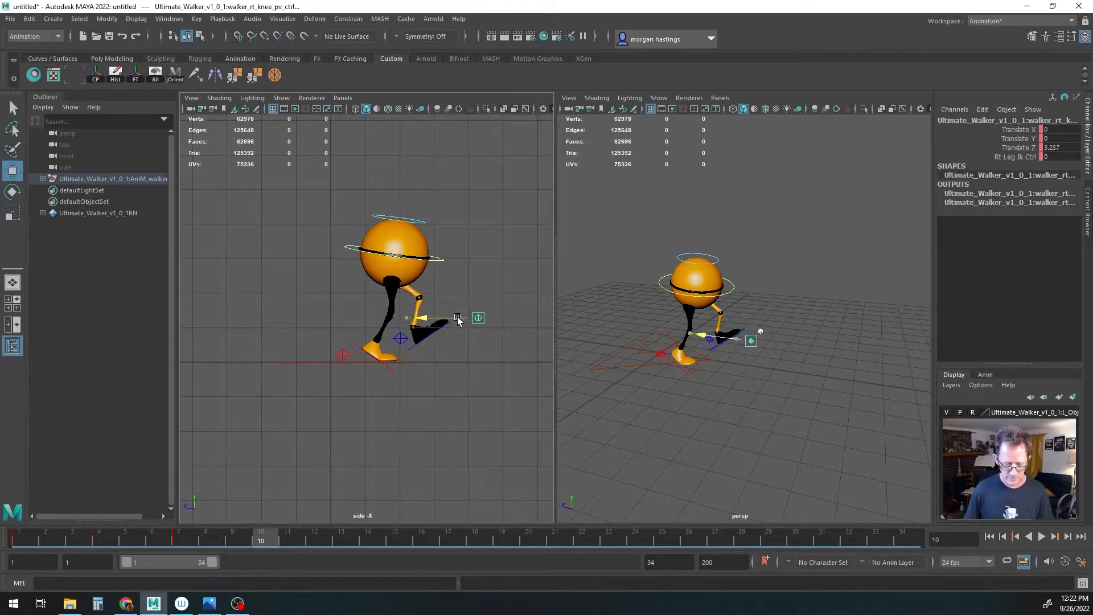
Step: Select both heel controls and the body control along with the knees, and key them all at frame 10
key("q")
left_click(400, 339)
left_click(341, 354)
left_click(350, 250)
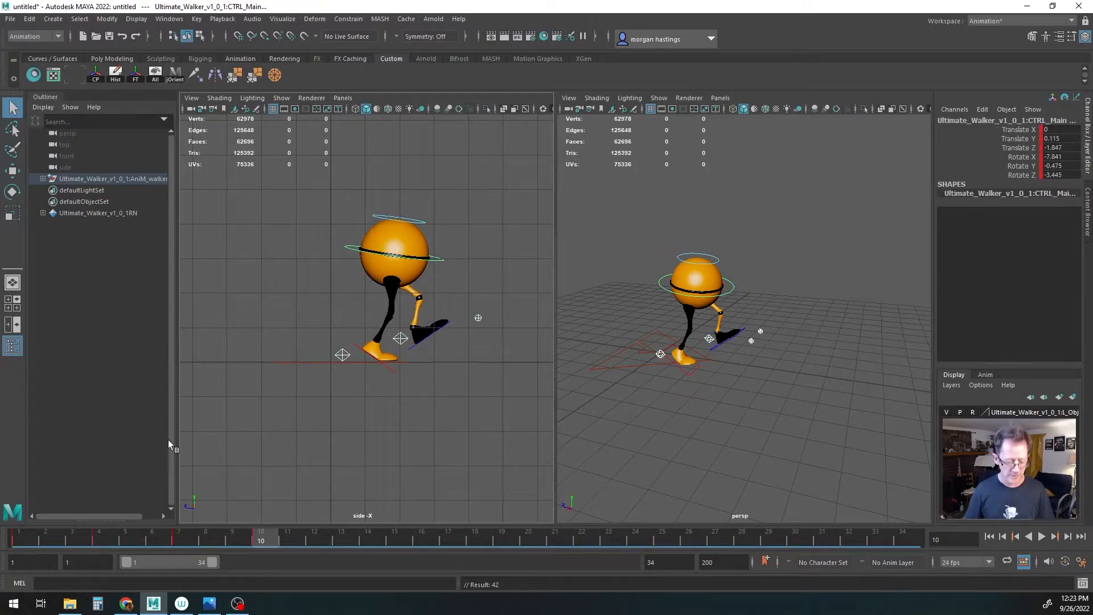
Step: Go to frame 13 and lower the body control to about Translate Y -0.115
left_click_drag(262, 540, 354, 539)
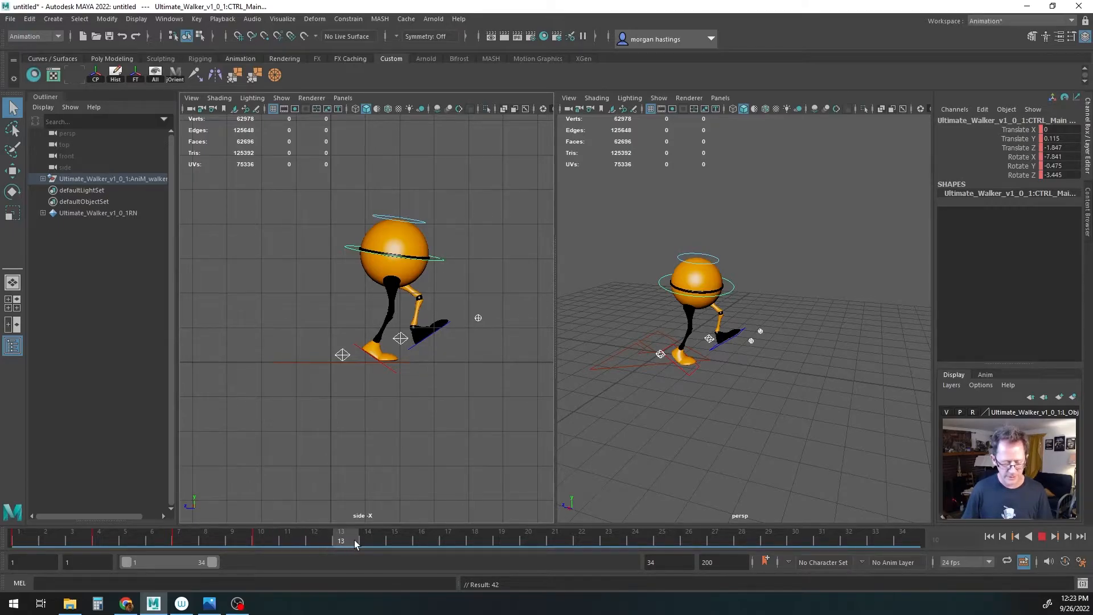
left_click(401, 339)
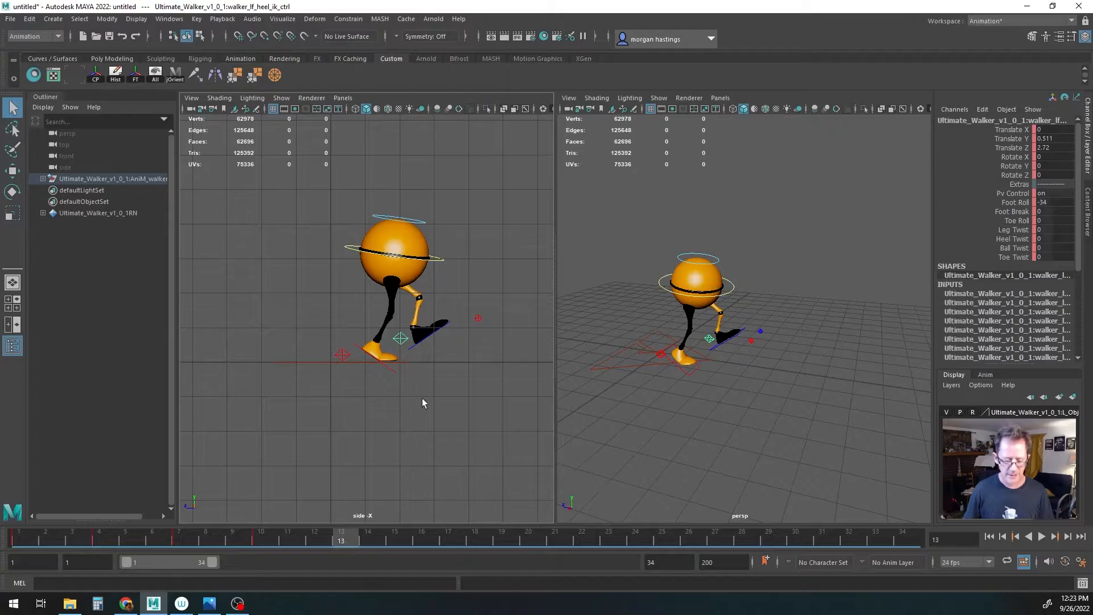
key("w")
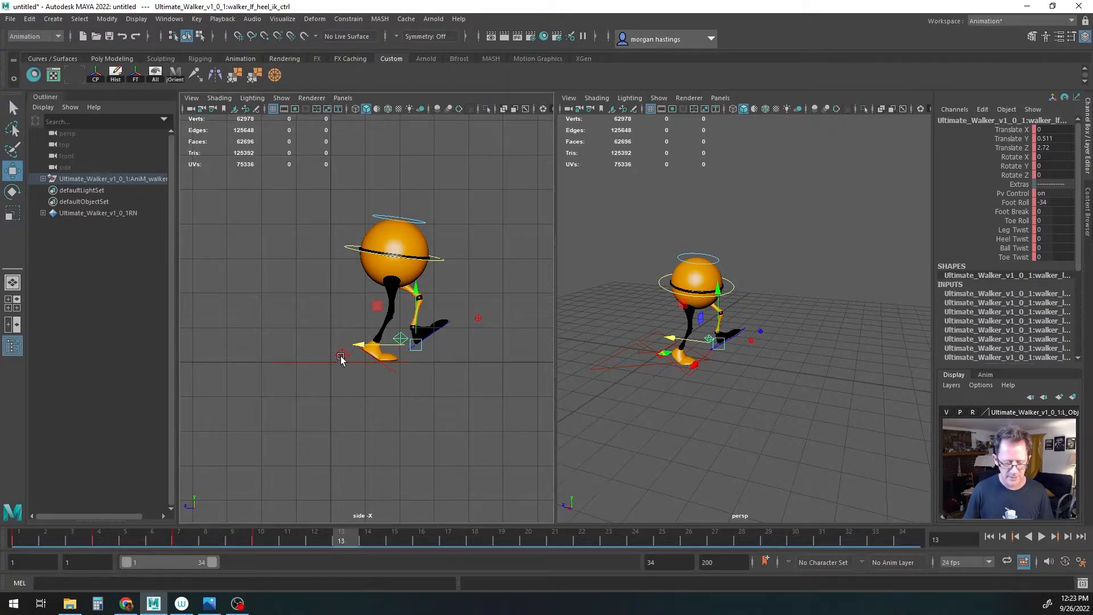
left_click(352, 250)
left_click_drag(393, 226, 394, 233)
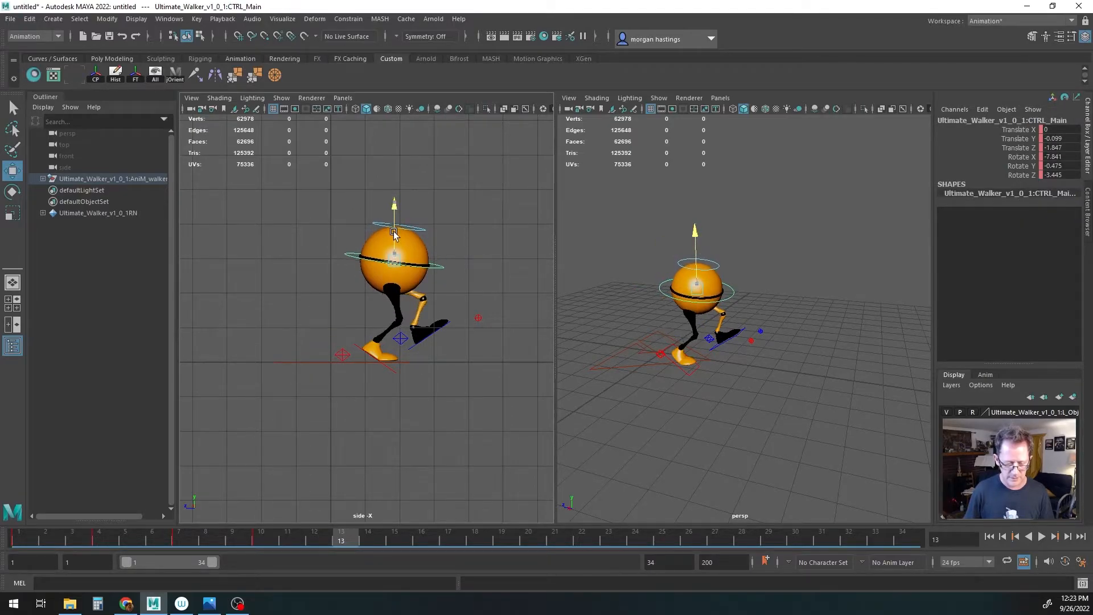
Step: Set the left heel control's Translate Y to 0 and move the foot forward to about Translate Z 3.182
left_click(401, 340)
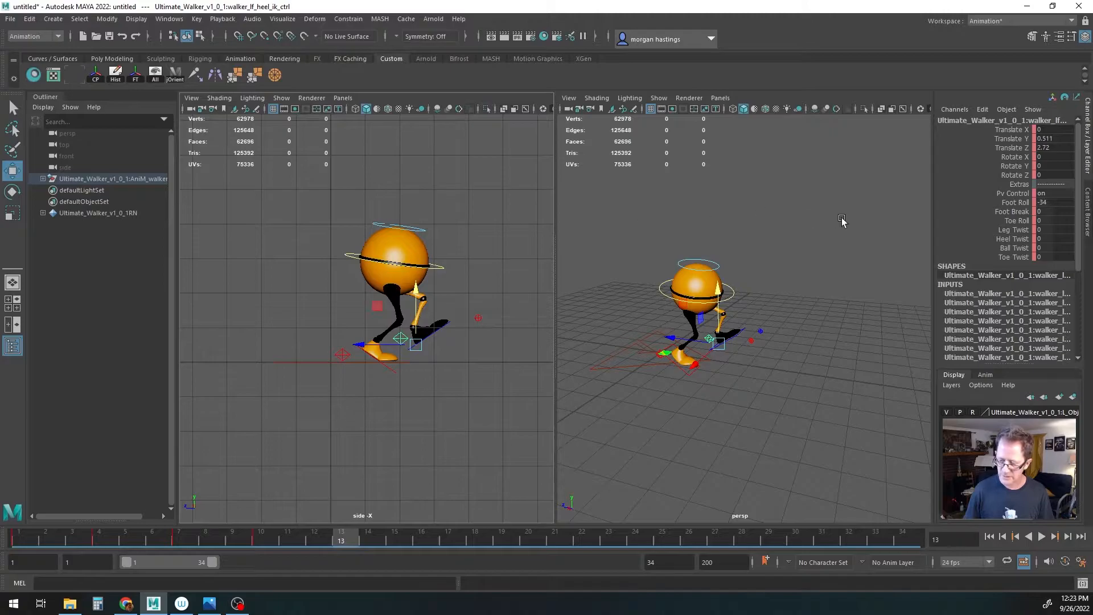
double_click(1052, 138)
type("0")
key("Return")
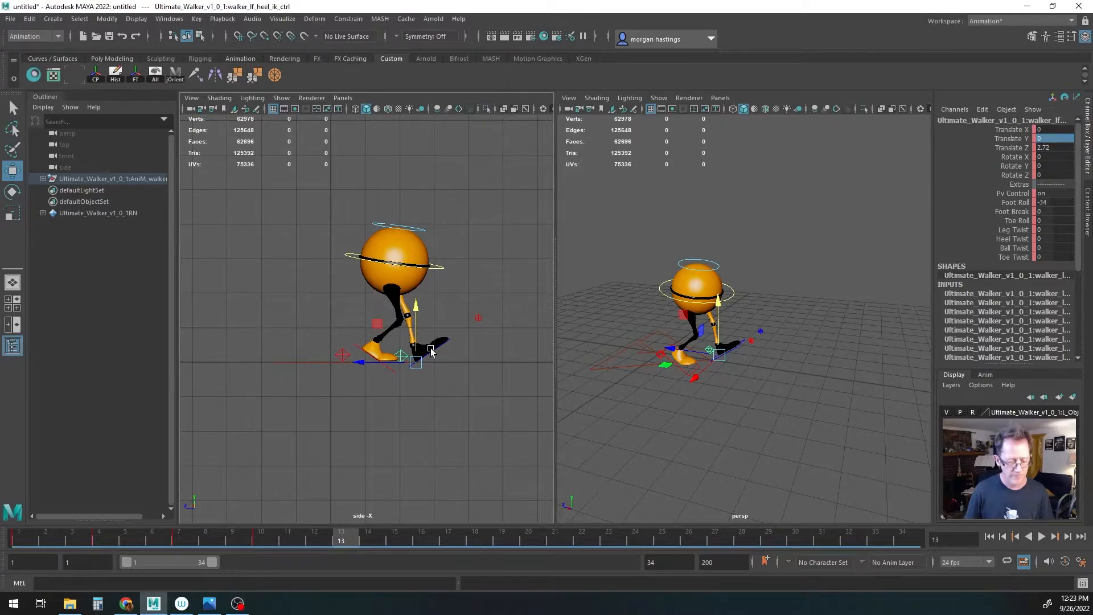
left_click_drag(375, 366, 386, 365)
Step: Shift the body control forward and adjust its height to about Translate Y -0.165, Translate Z -2.275
left_click(348, 257)
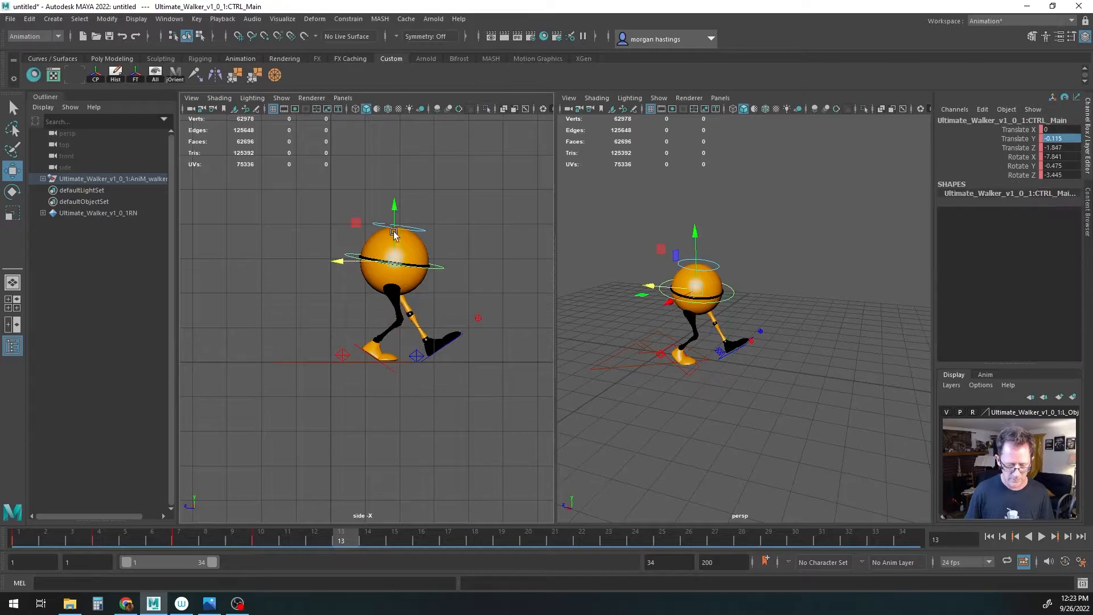
left_click_drag(397, 230, 393, 239)
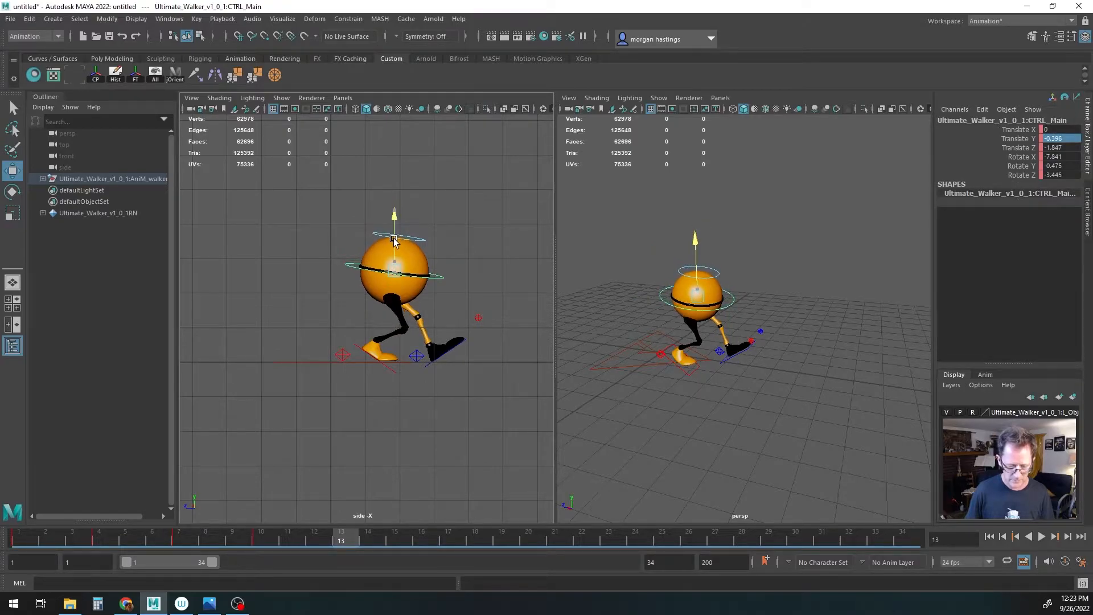
left_click_drag(345, 271, 409, 243)
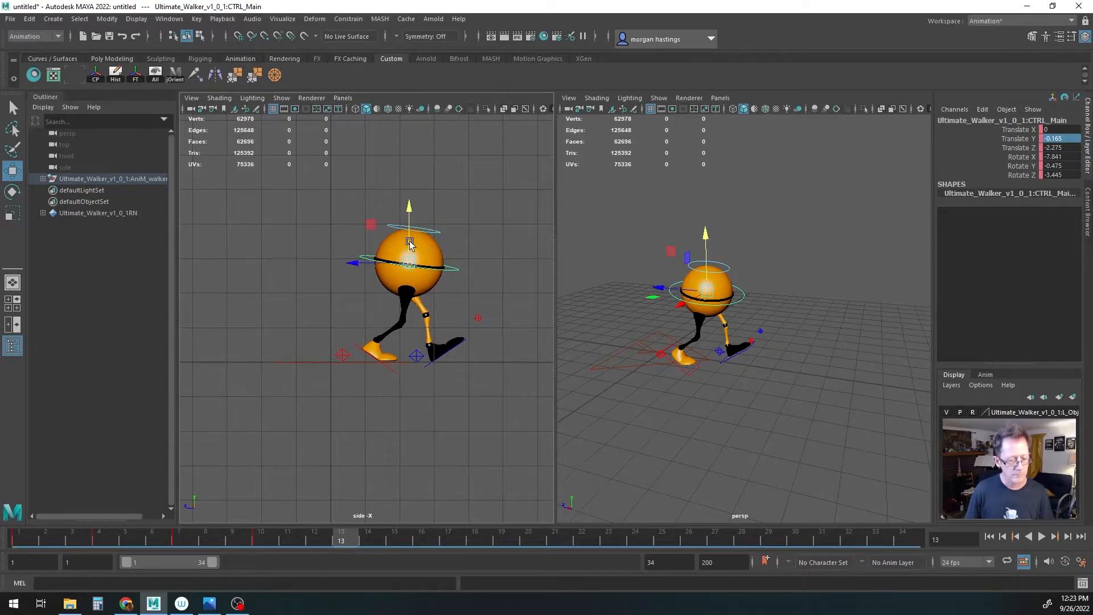
Step: Roll the right foot up onto its toes with Foot Roll at about 46.4 and Foot Break at about 55.1
left_click(353, 369)
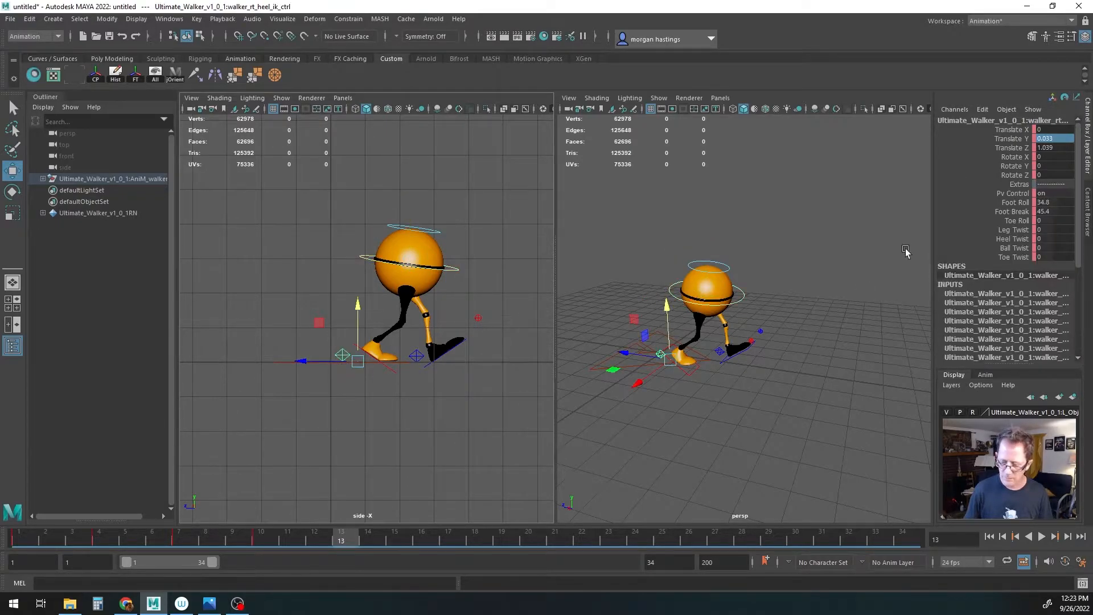
left_click(1013, 212)
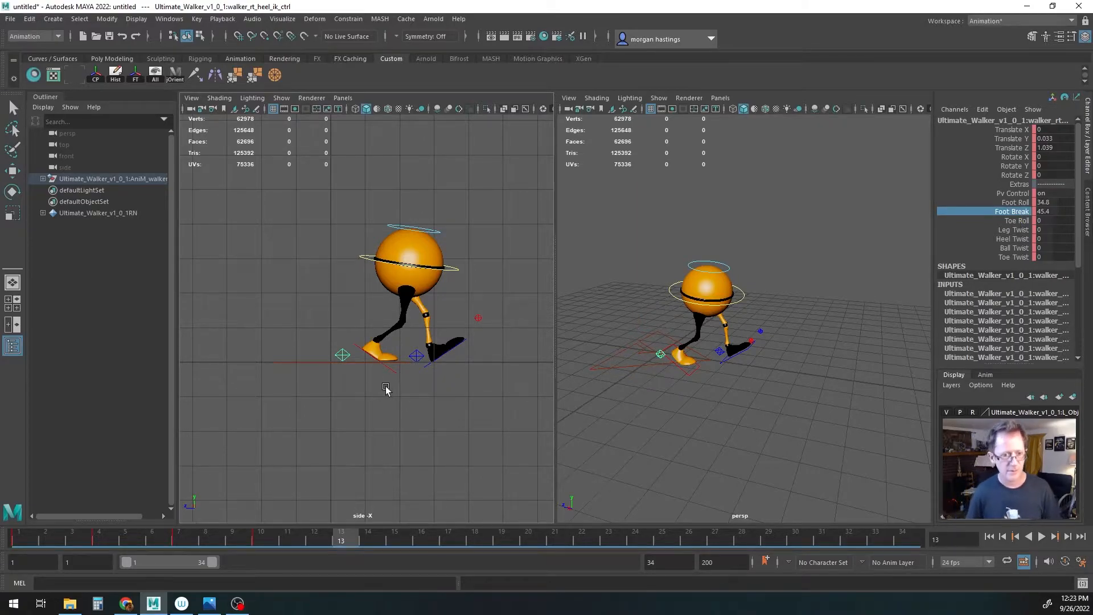
middle_click_drag(390, 404, 418, 402)
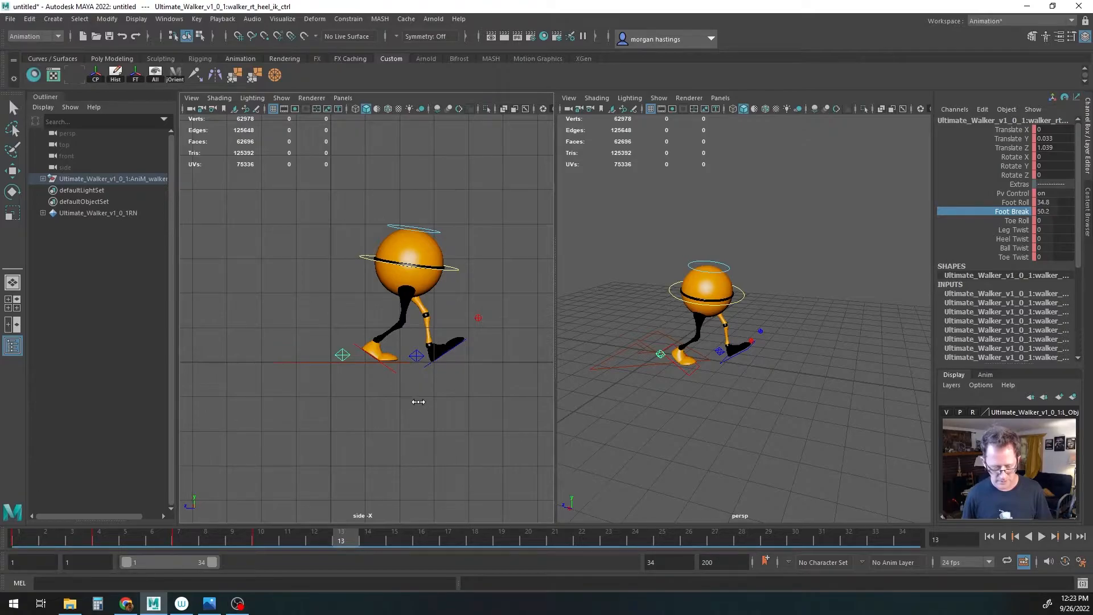
left_click(1016, 202)
middle_click_drag(453, 414, 477, 410)
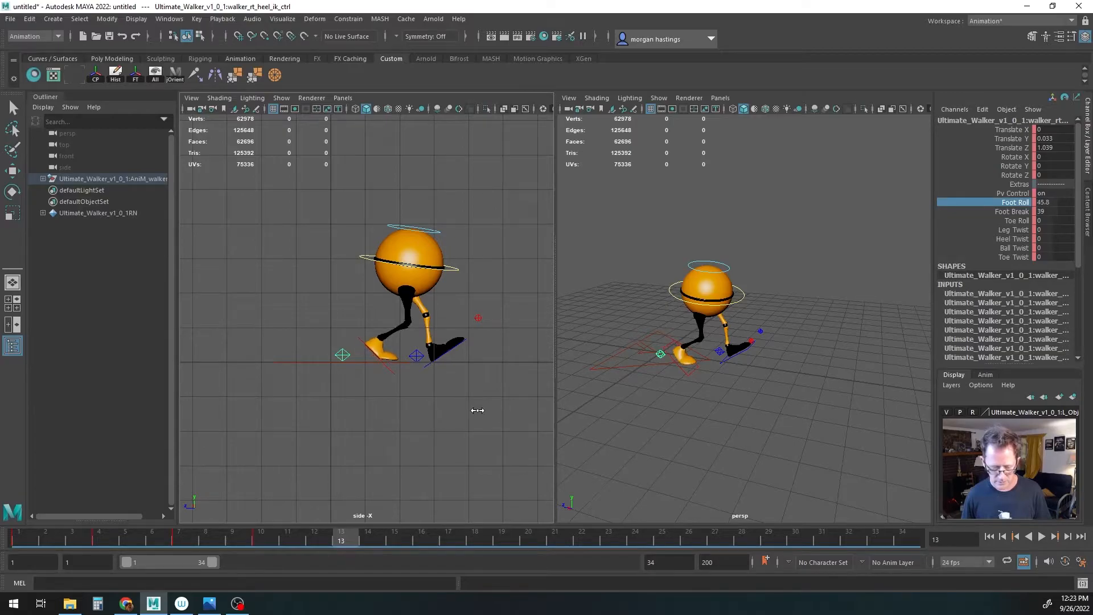
left_click(1013, 211)
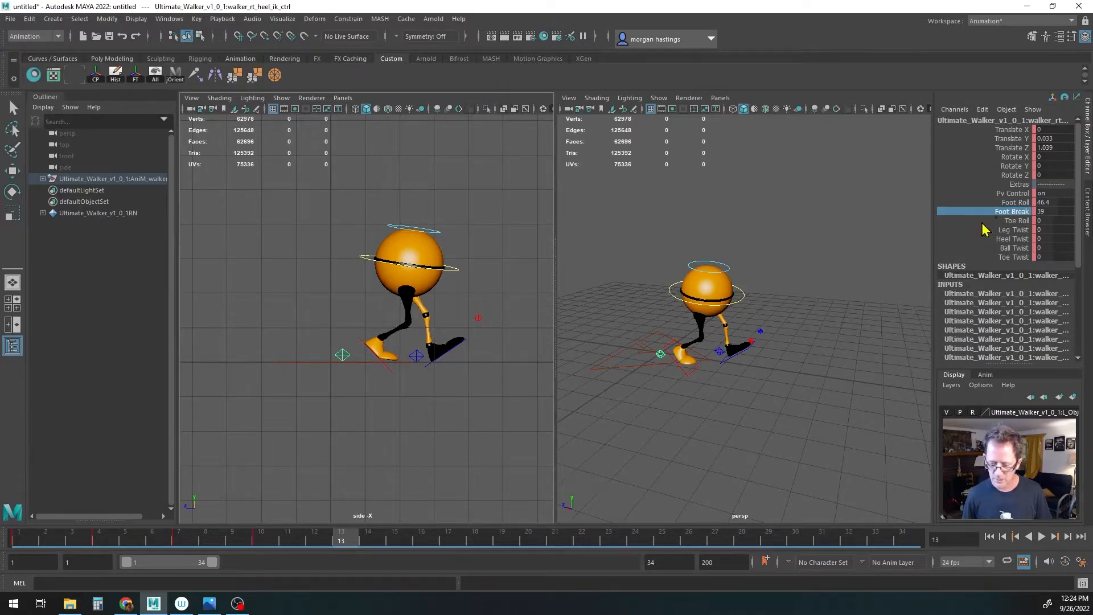
middle_click_drag(390, 419, 476, 419)
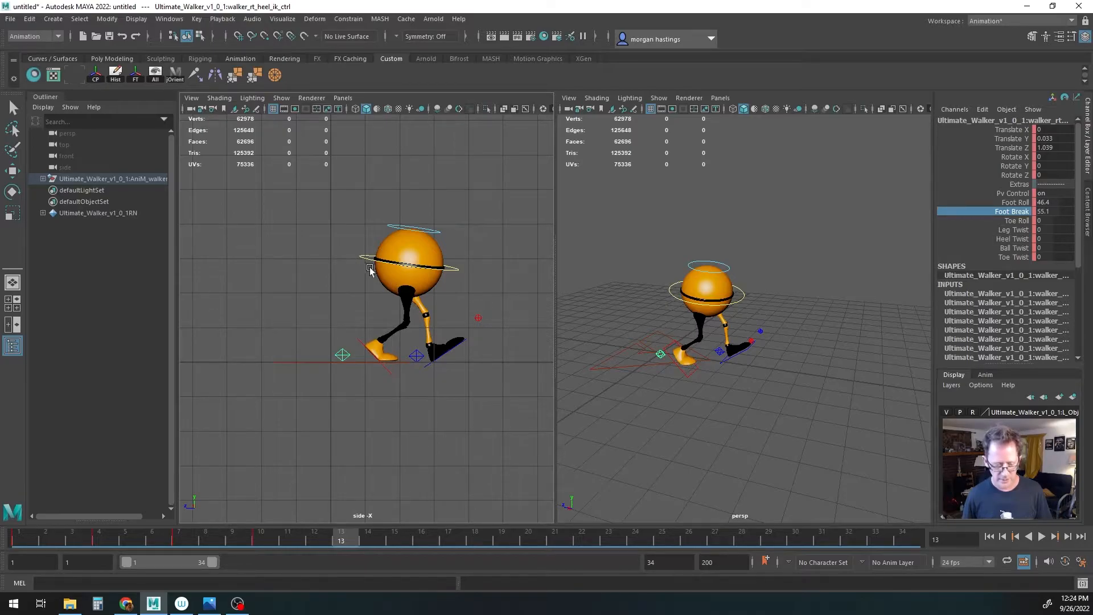
Step: Move the body control slightly further forward to about Translate Z -2.391
left_click(393, 266)
key("w")
left_click_drag(381, 266, 387, 266)
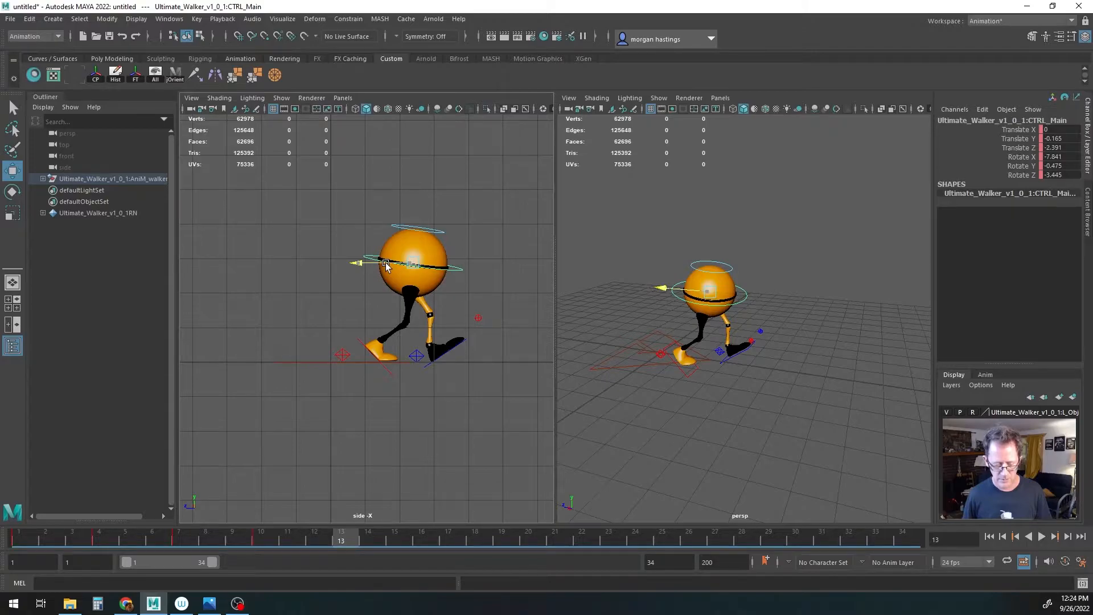
Step: Select both knee controls and both heel controls along with the body, and key them all at frame 13
middle_click_drag(475, 349, 459, 338, "alt")
key("q")
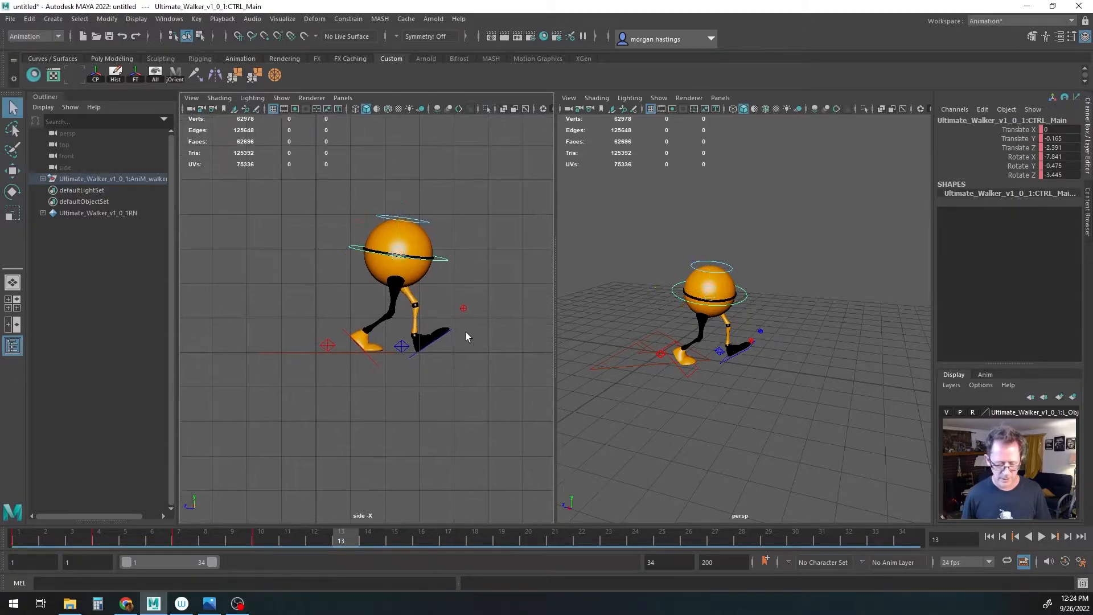
left_click(463, 308, "shift")
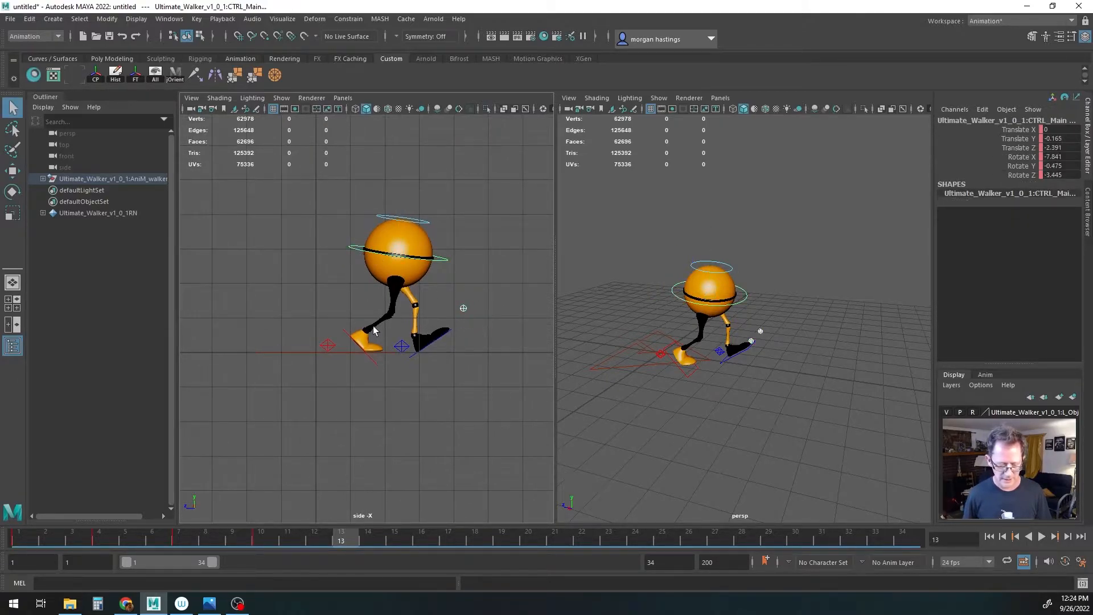
left_click(401, 346)
left_click(328, 345, "shift")
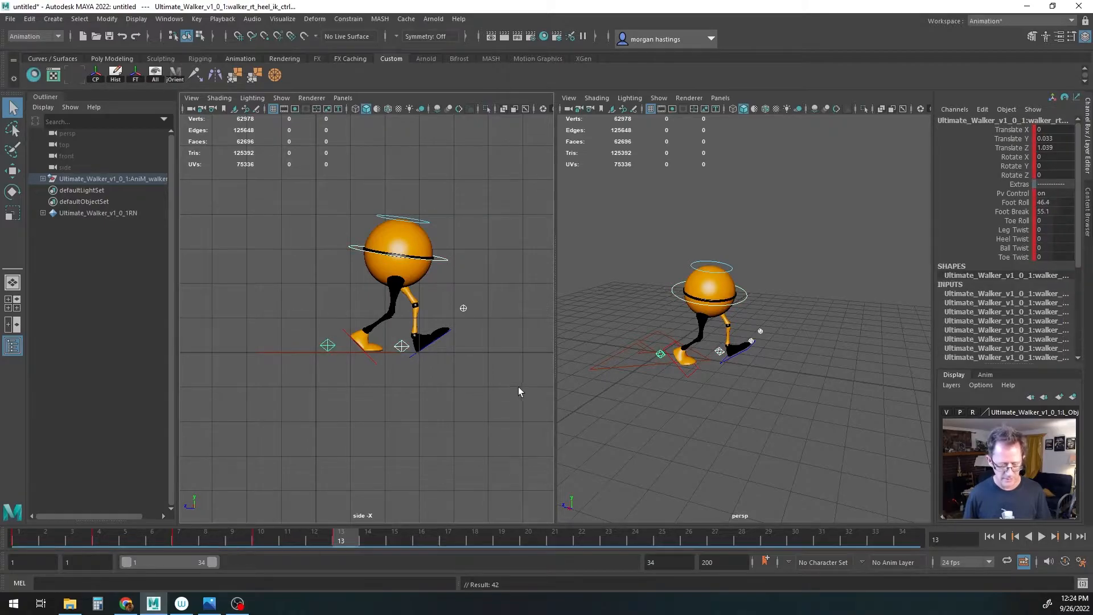
Step: Go to frame 16 and flatten the left foot by setting its heel control's Foot Roll to 0
mouse_move(348, 542)
left_mouse_down()
mouse_move(16, 542)
mouse_move(341, 546)
left_mouse_up()
middle_click_drag(463, 385, 364, 395, "alt")
left_click(313, 367)
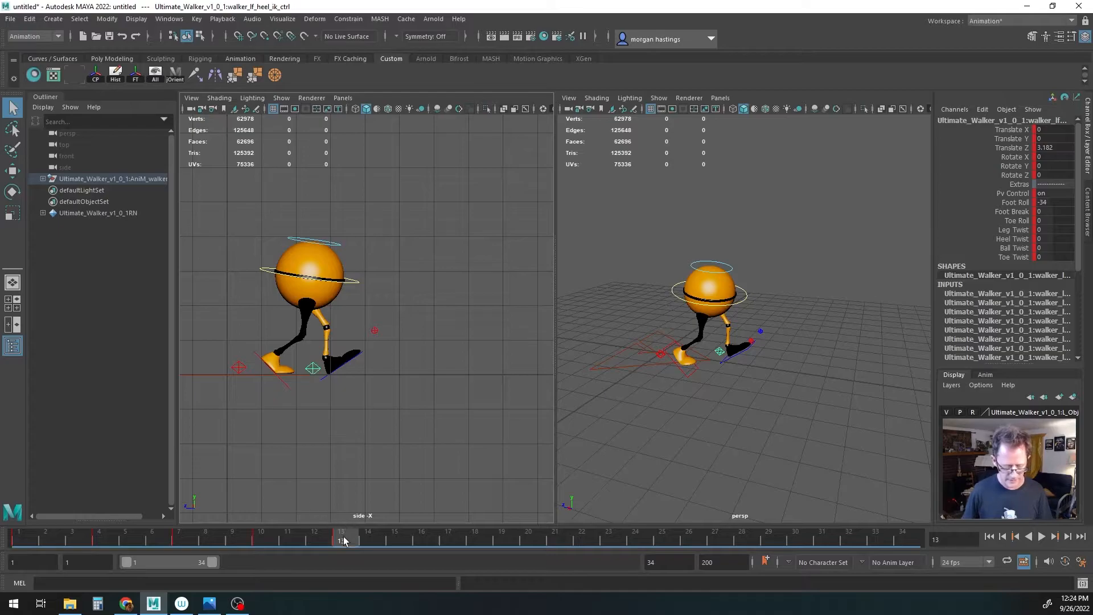
left_click(432, 541)
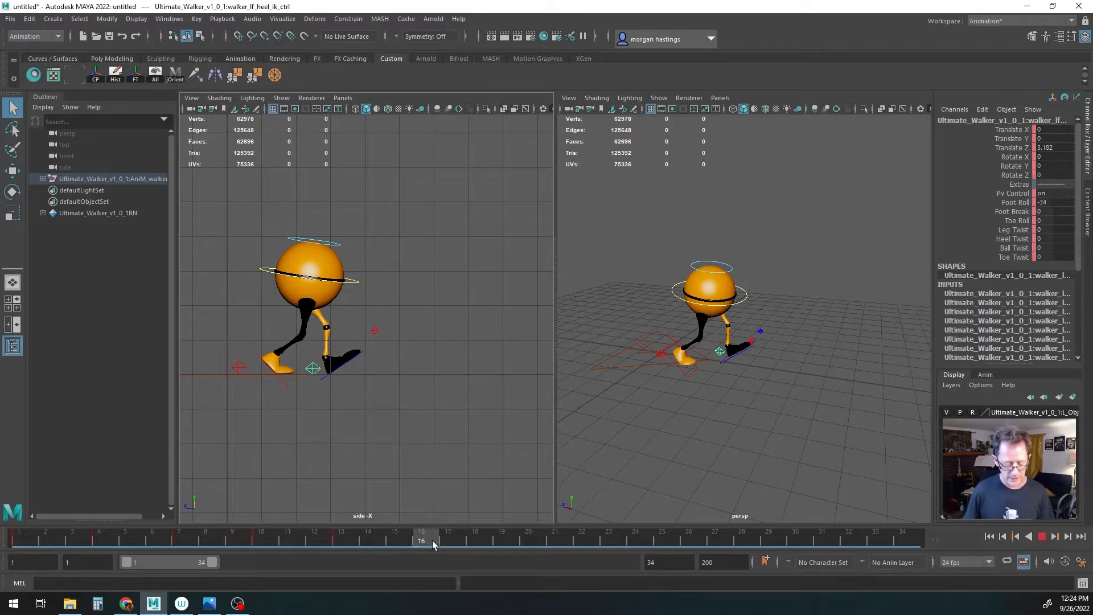
key("w")
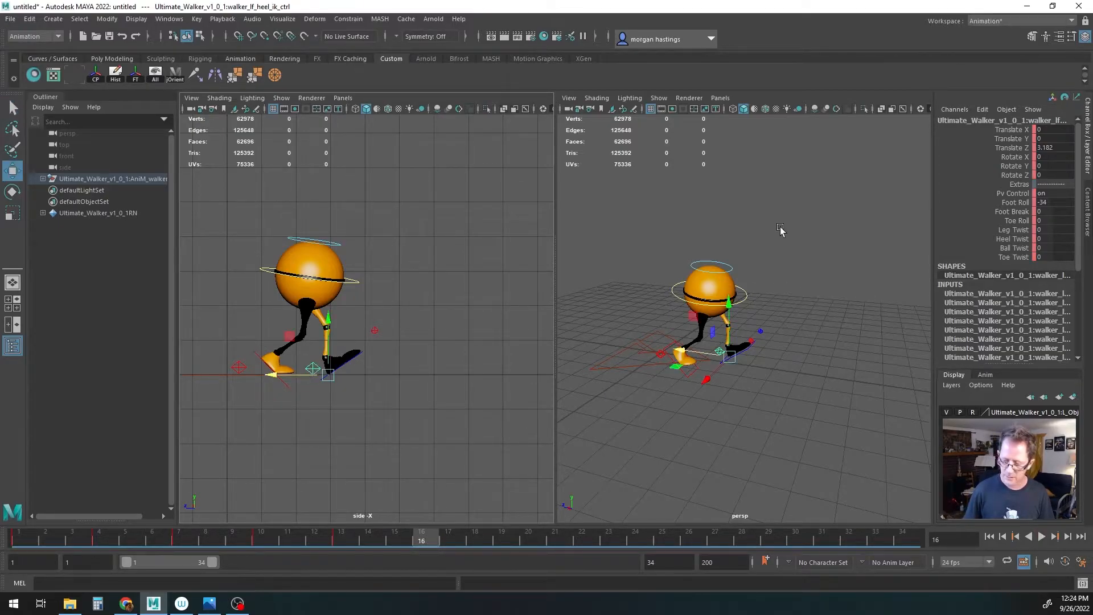
double_click(1049, 202)
type("0")
key("Return")
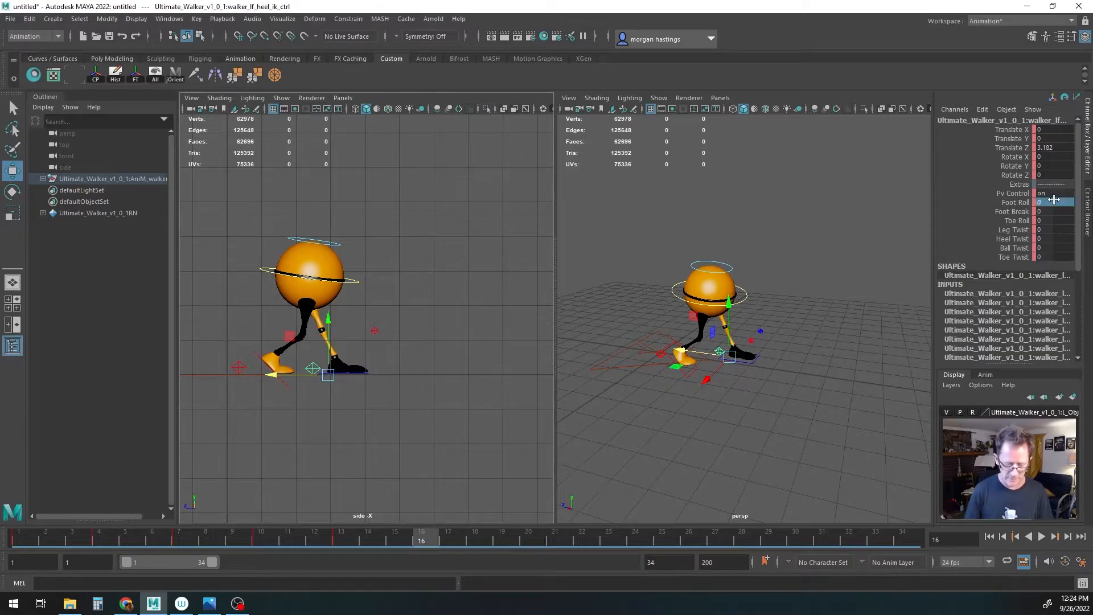
Step: Move the body control forward and down to about Translate Y -0.264, Translate Z -3.083
left_click(260, 276)
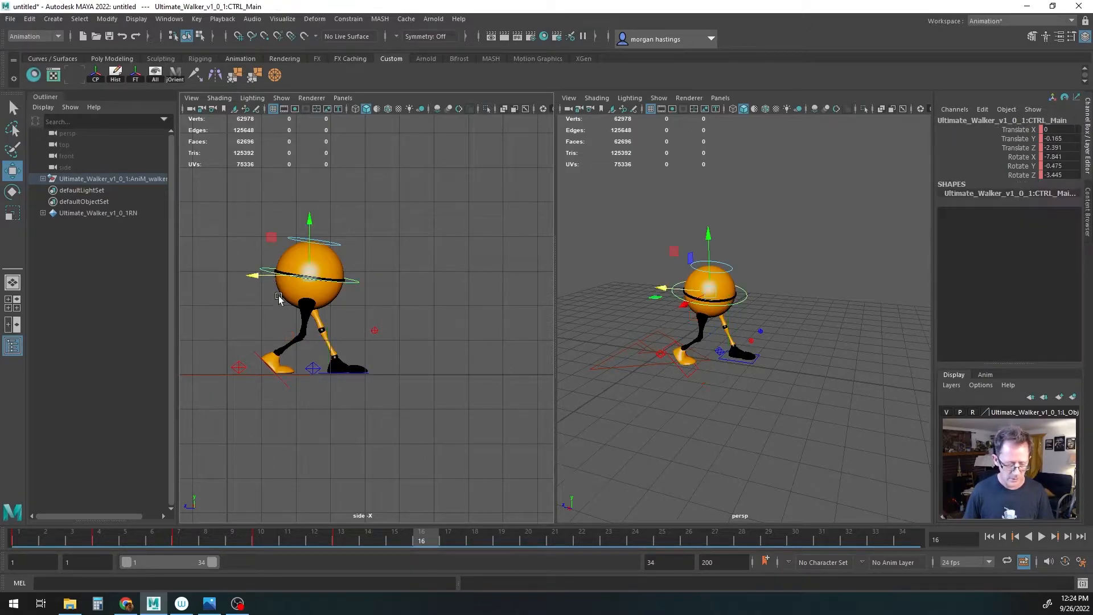
left_click_drag(256, 276, 283, 279)
left_click_drag(342, 246, 342, 250)
Step: Set the right heel control's Foot Break to 0 and raise its Foot Roll to about 73.8
left_click(241, 370)
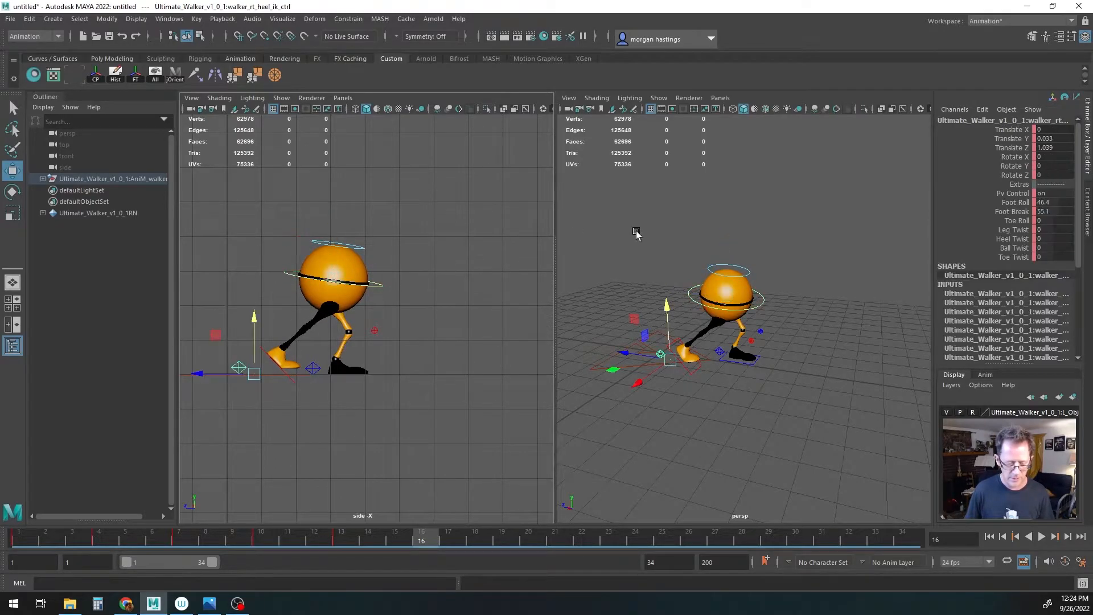
double_click(1045, 211)
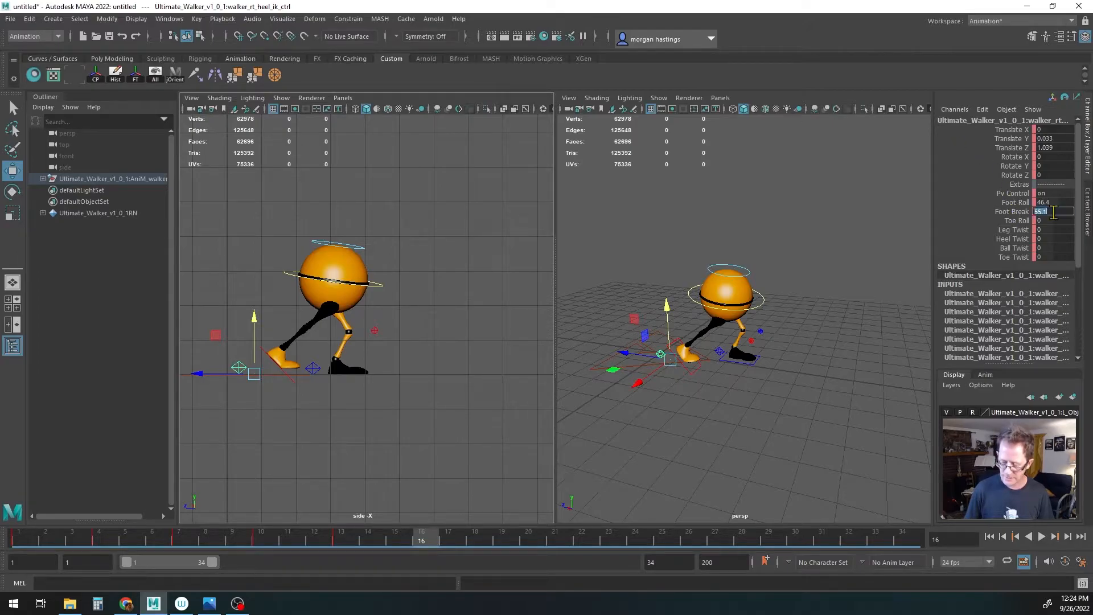
type("0")
key("Return")
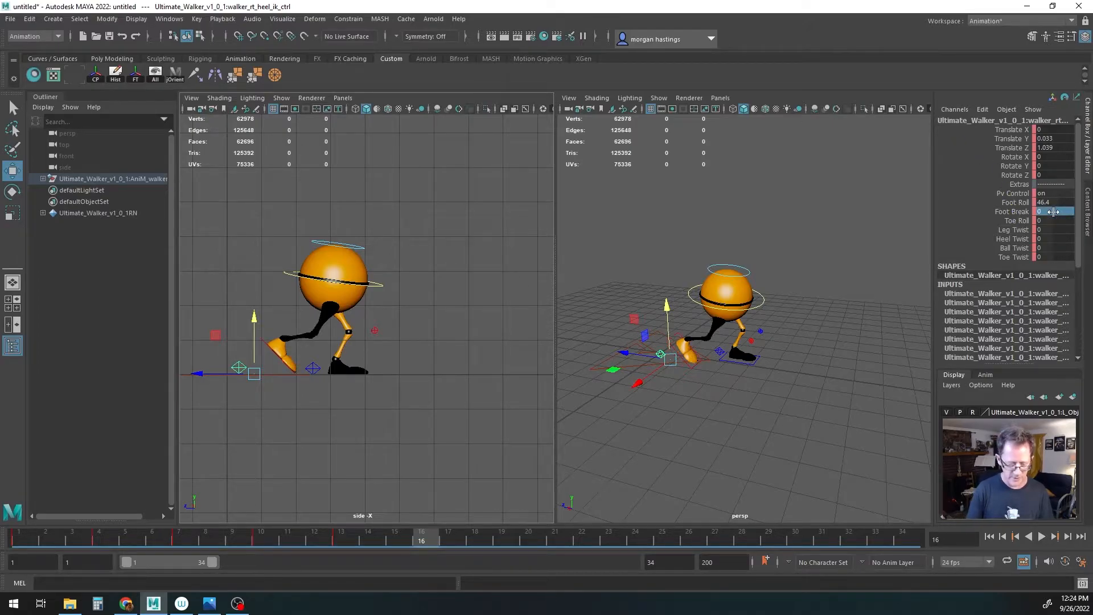
left_click(1015, 202)
middle_click_drag(289, 428, 448, 431)
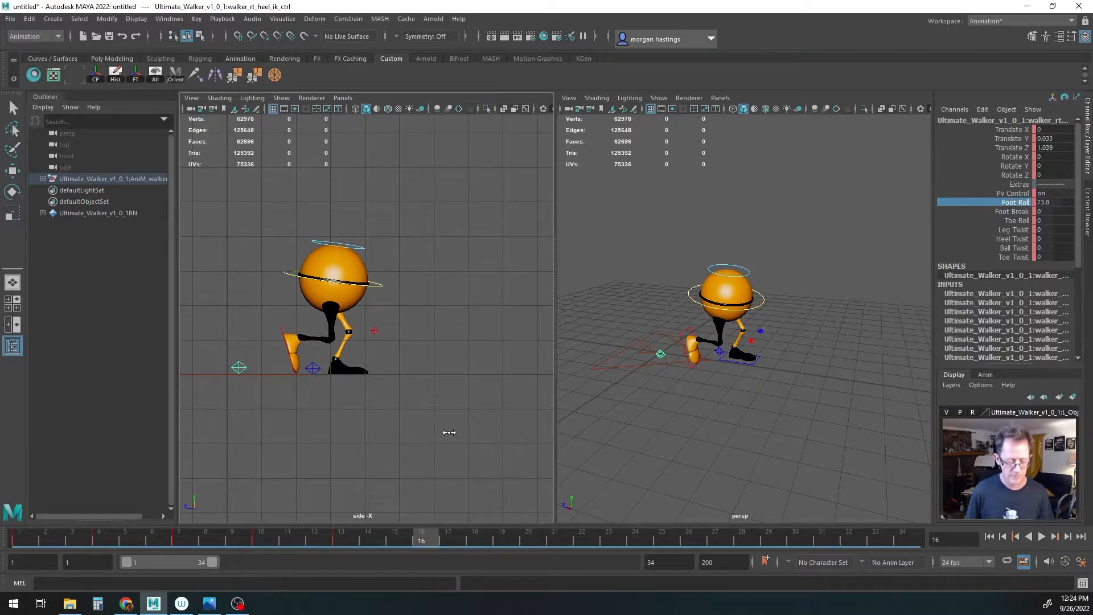
Step: Rotate the body control to about Rotate X -7.826, Rotate Y 0.682, Rotate Z 4.953
left_click(294, 275)
key("w")
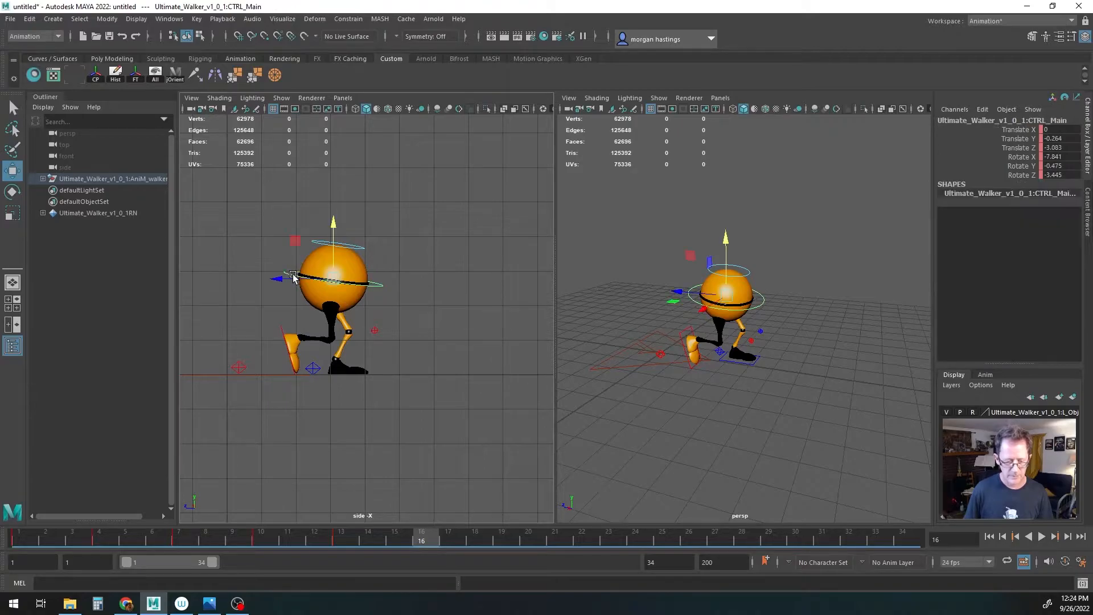
key("e")
left_click_drag(318, 306, 329, 305)
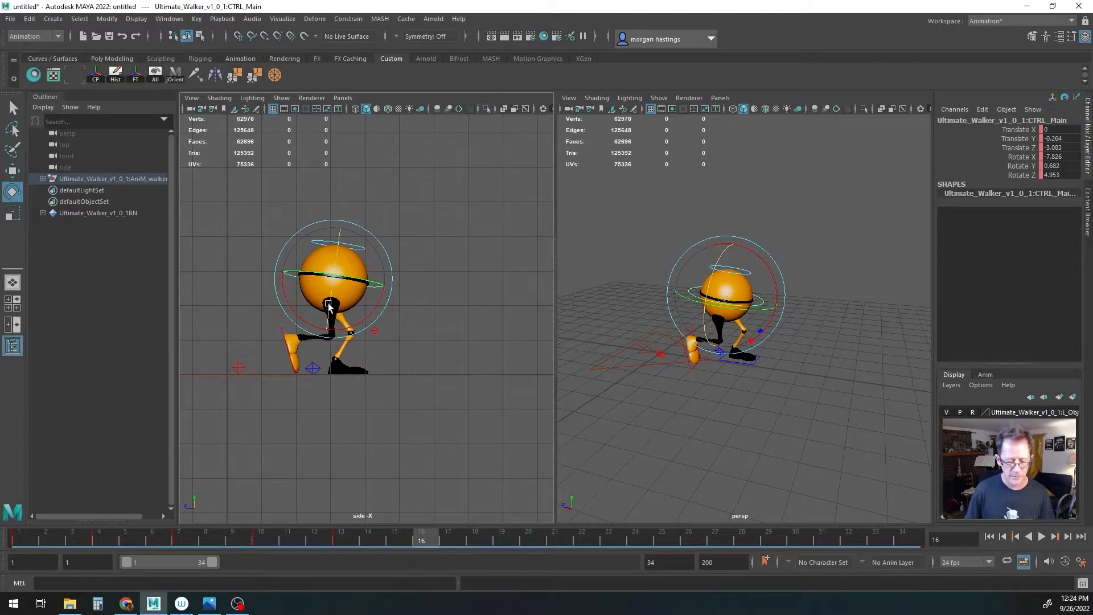
key("w")
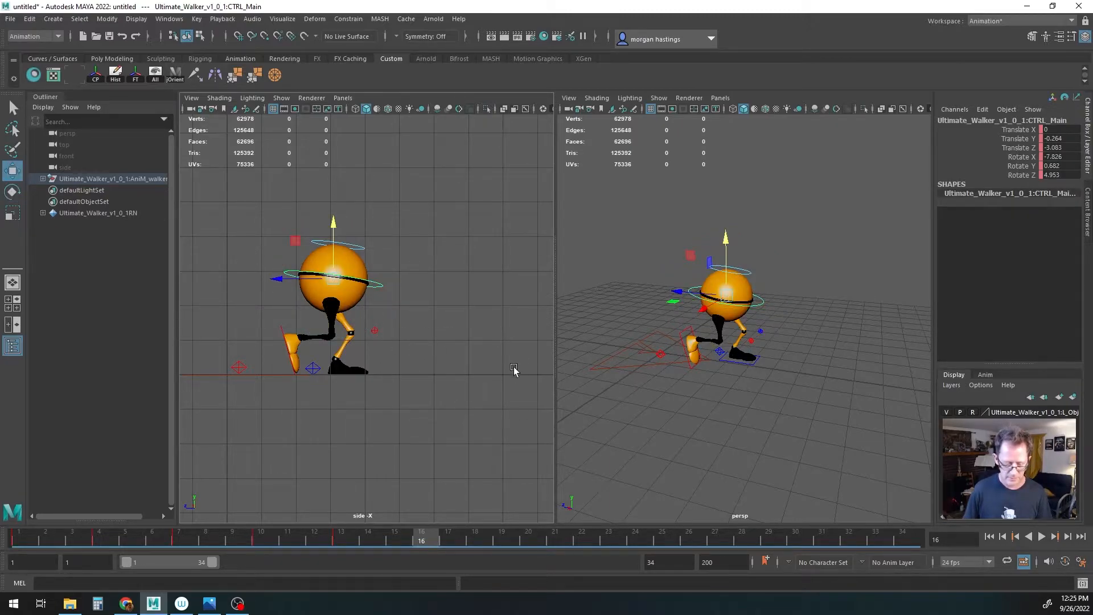
Step: Add both knee controls and both heel controls to the body selection and key them all at frame 16
key("q")
left_click(373, 330)
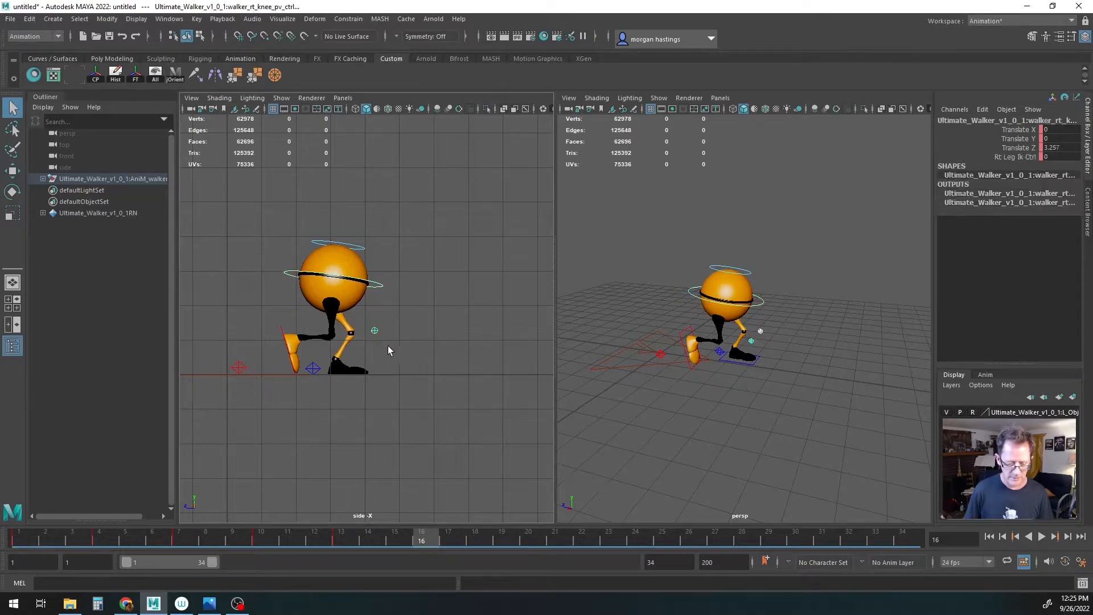
left_click(313, 368)
left_click(239, 368)
key("s")
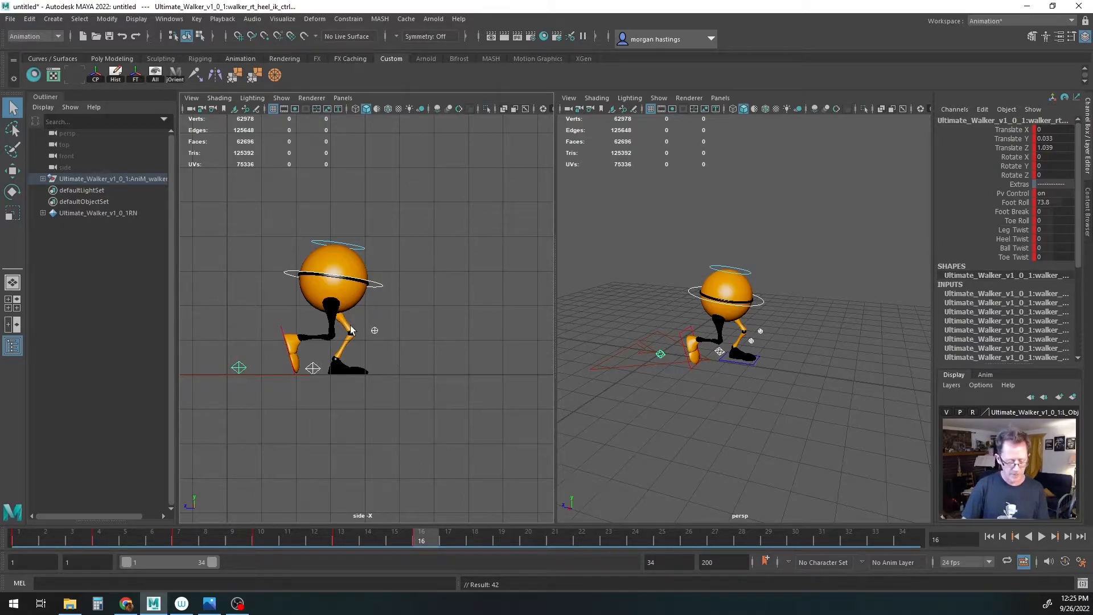
Step: Nudge the body control forward to about Translate Z -3.166 and key it again at frame 16
left_click(379, 285)
key("w")
left_click_drag(299, 279, 303, 280)
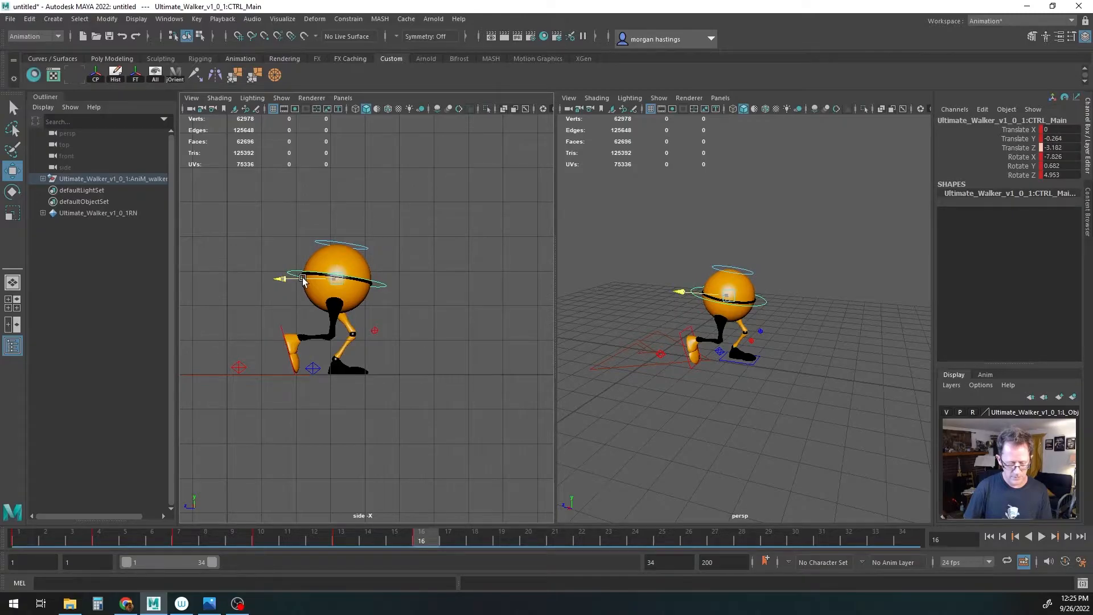
key("q")
key("ctrl+z")
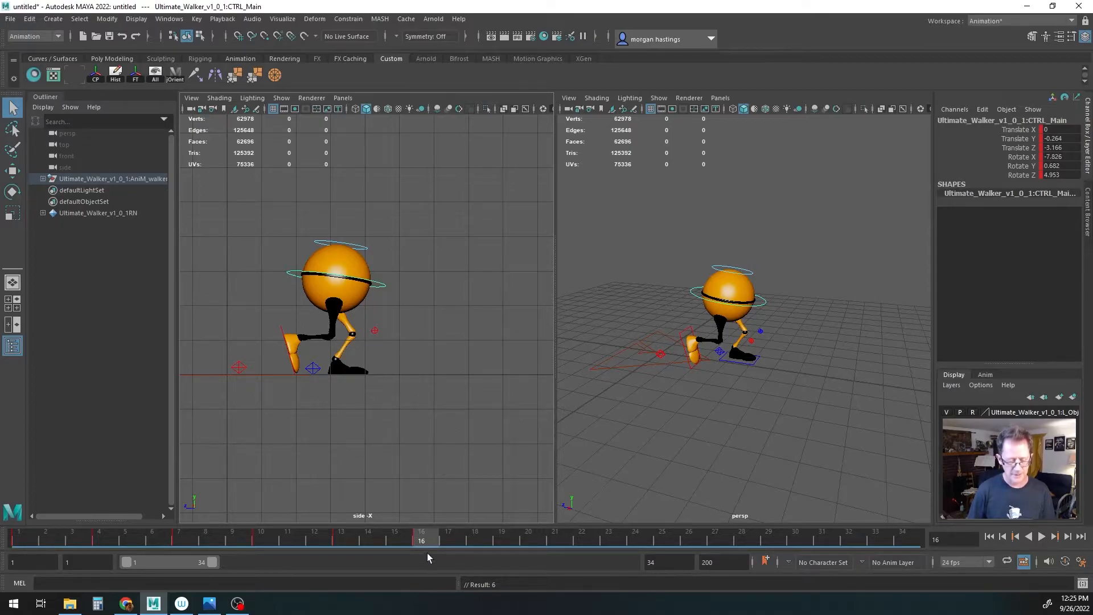
Step: At frame 19, move the body control to about Translate Y -0.099, Z -3.627 and the right heel control to about Y 0.379, Z 2.242
left_click_drag(426, 538, 503, 539)
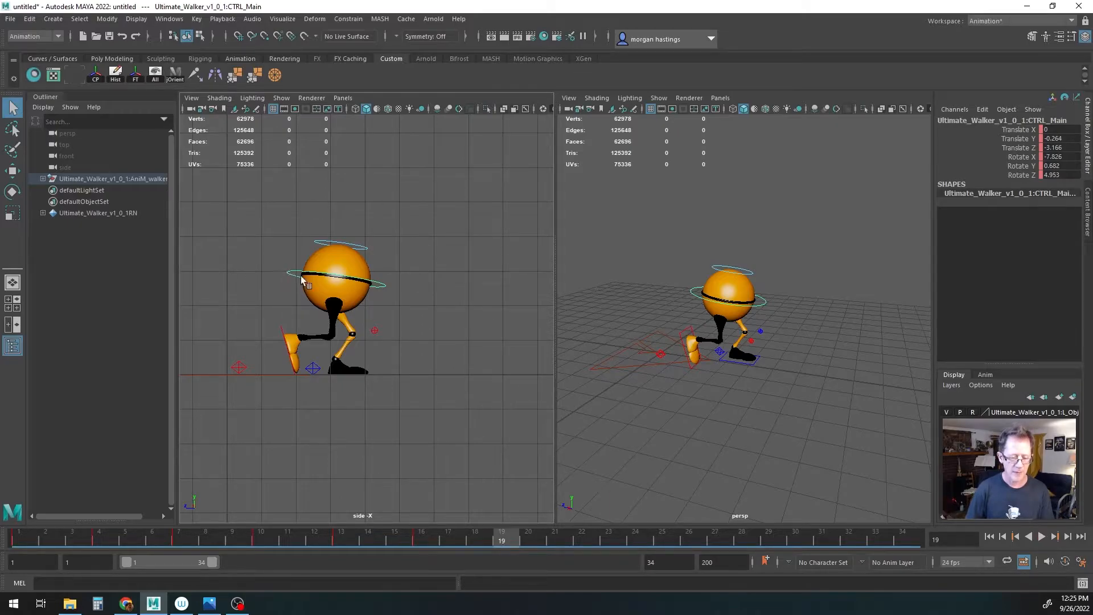
key("w")
left_click_drag(282, 276, 351, 256)
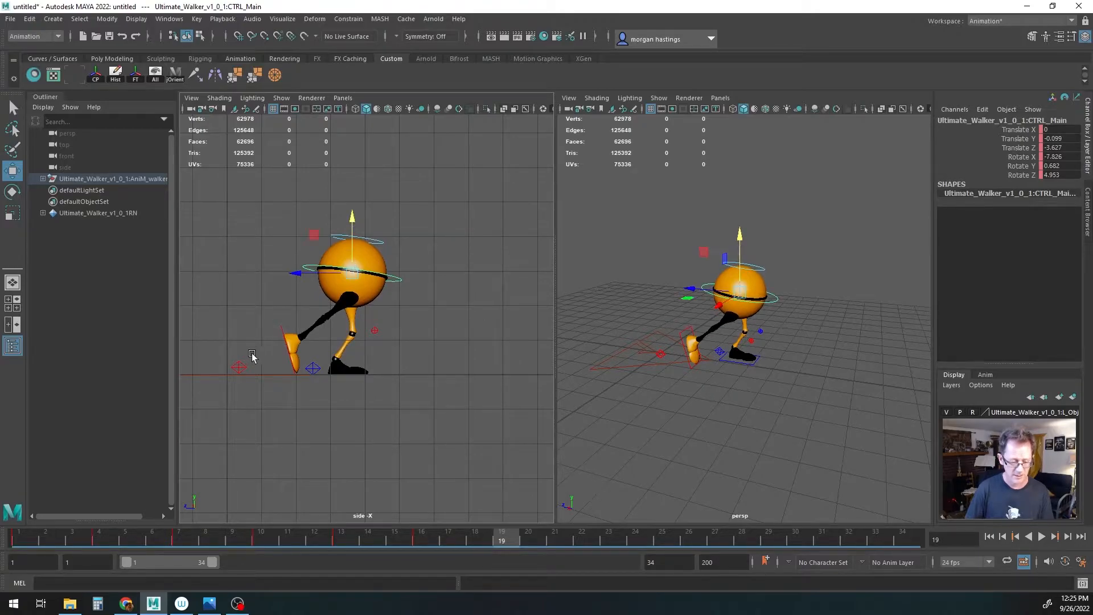
left_click(238, 368)
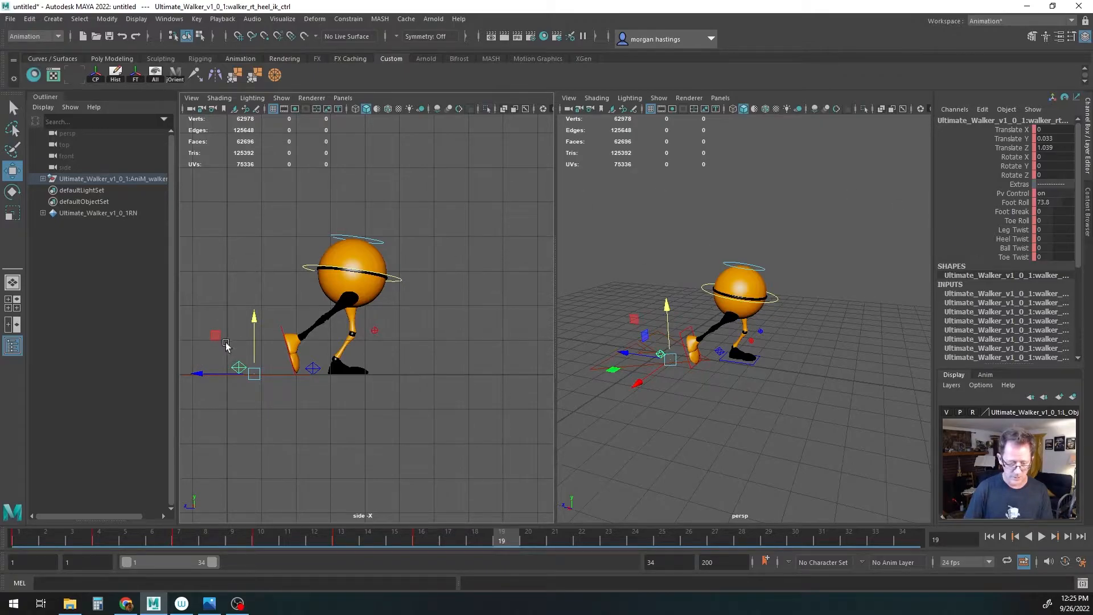
left_click_drag(215, 335, 261, 326)
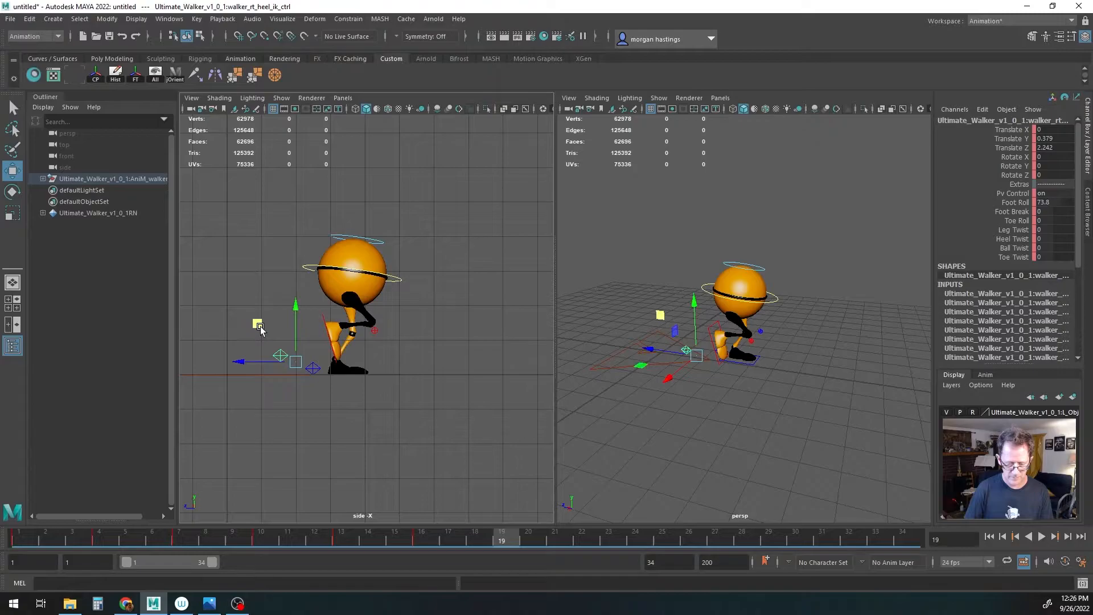
Step: Add the left heel control and the body control to the right heel selection and key all three at frame 19
key("q")
left_click(313, 368)
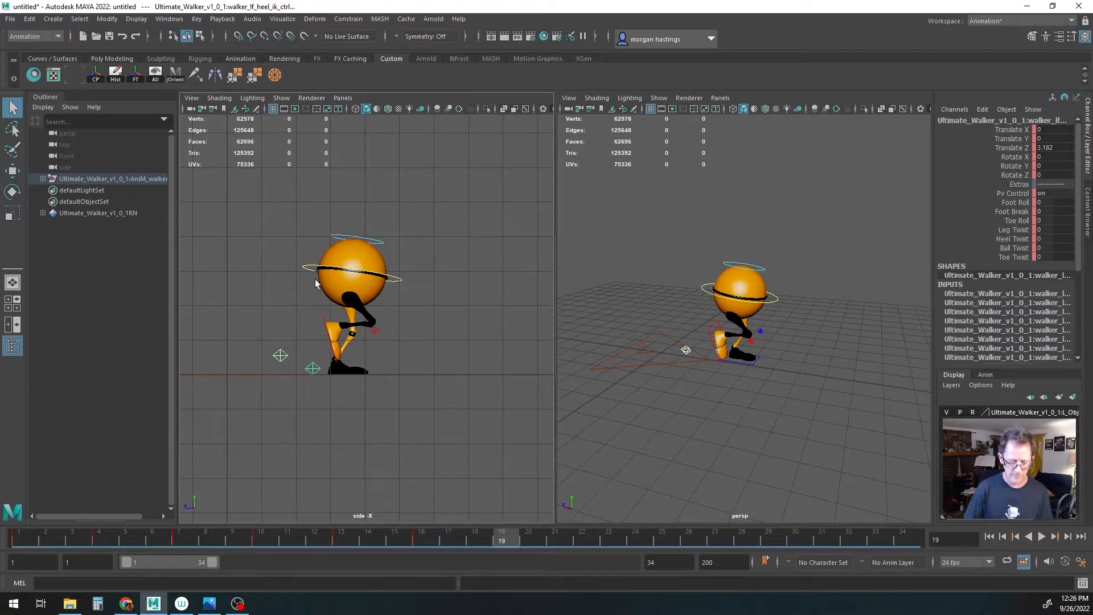
left_click(306, 269)
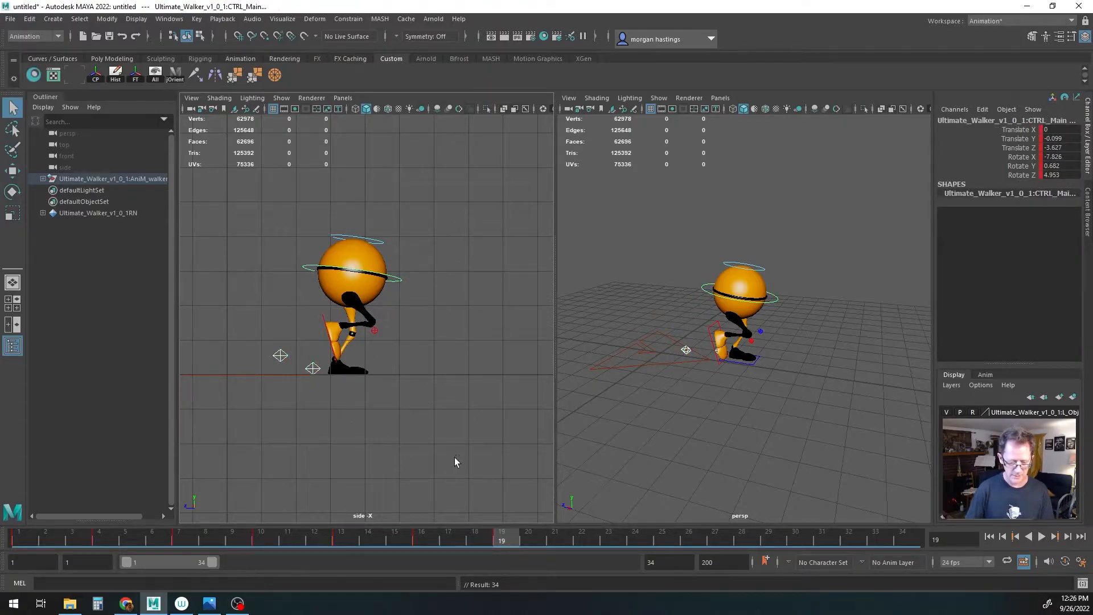
Step: At frame 22, raise the left heel control's Foot Roll to about 33.3 and its Foot Break to about 38.6
left_click_drag(502, 541, 583, 540)
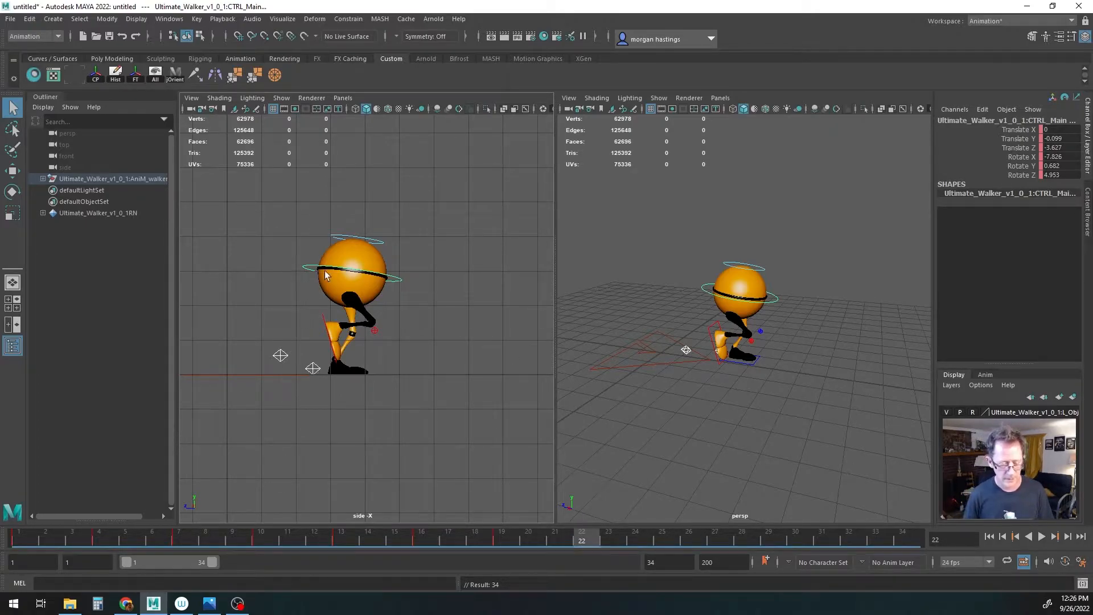
left_click(312, 369)
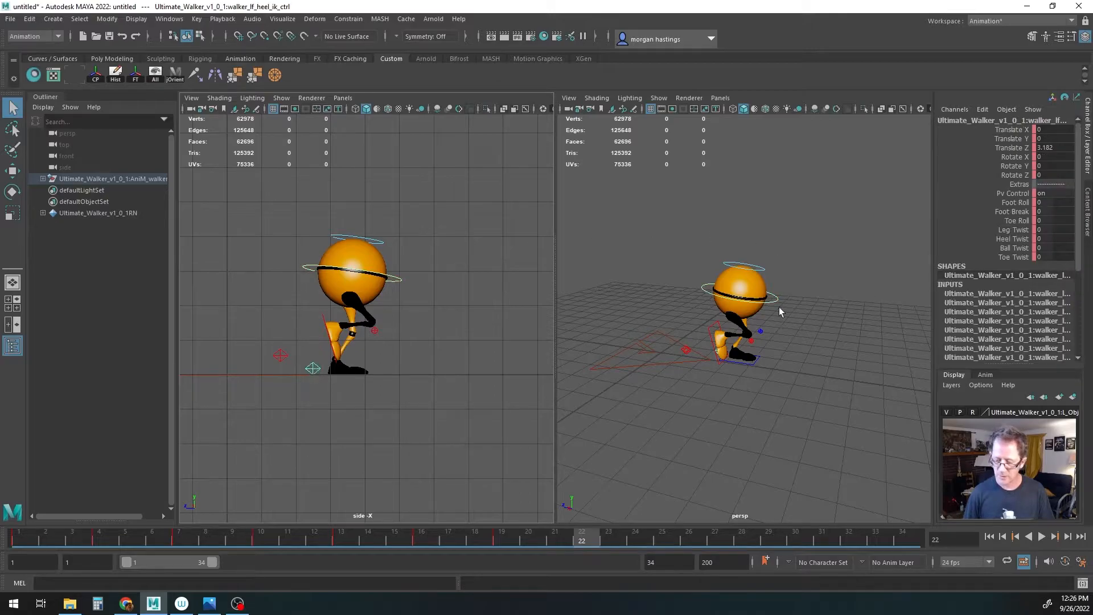
left_click(1015, 202)
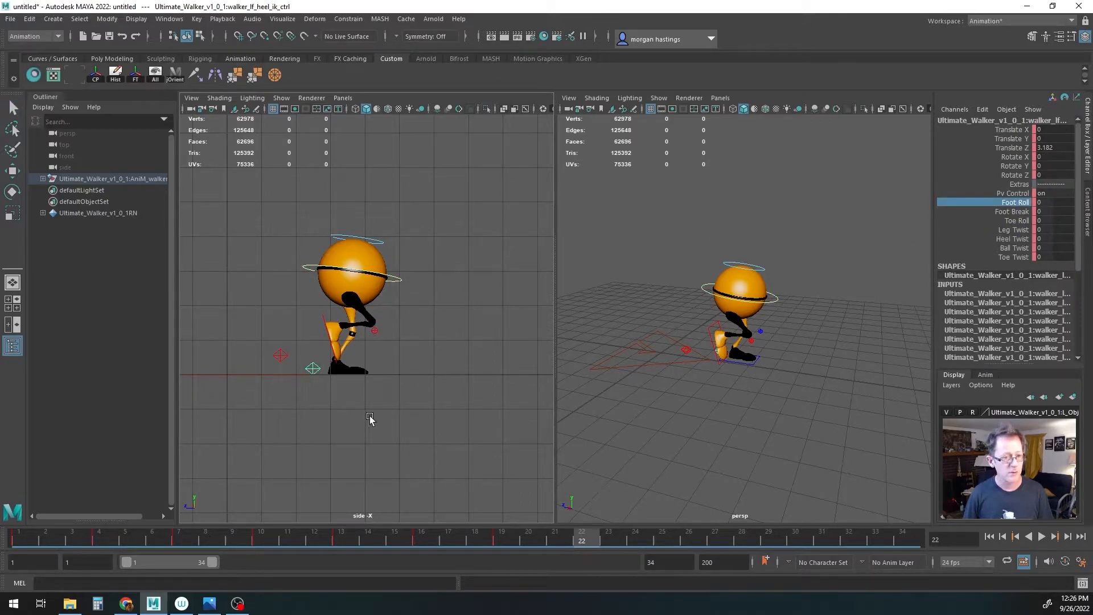
middle_click_drag(364, 414, 553, 422)
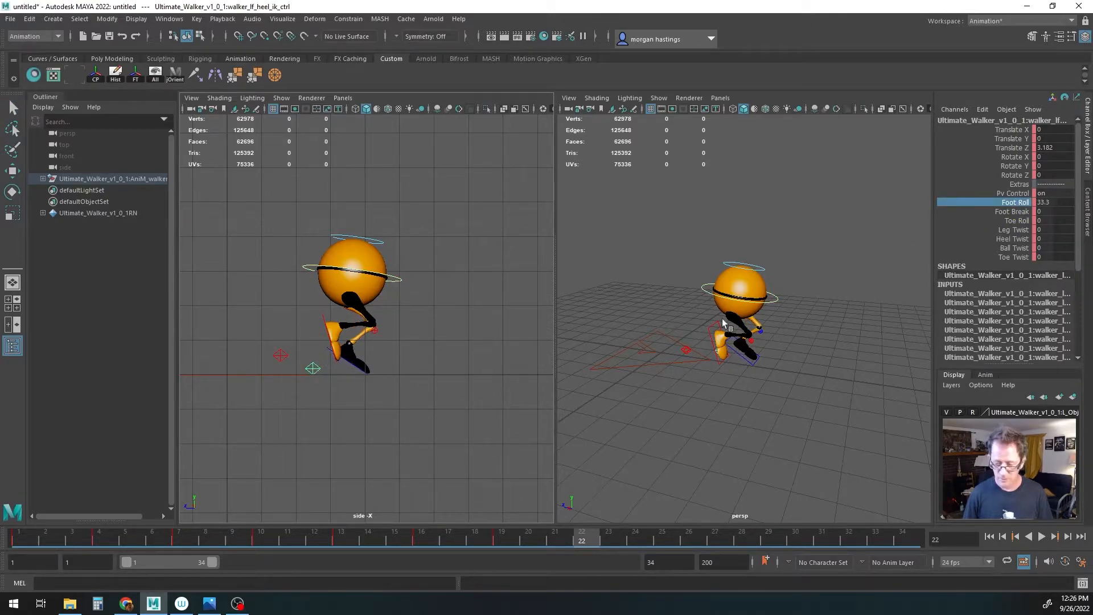
left_click(1019, 212)
middle_click_drag(410, 471, 632, 466)
Step: Move the body control up and forward to about Translate Y 0.099, Translate Z -3.891
left_click(308, 267)
key("w")
middle_click_drag(316, 242, 326, 232)
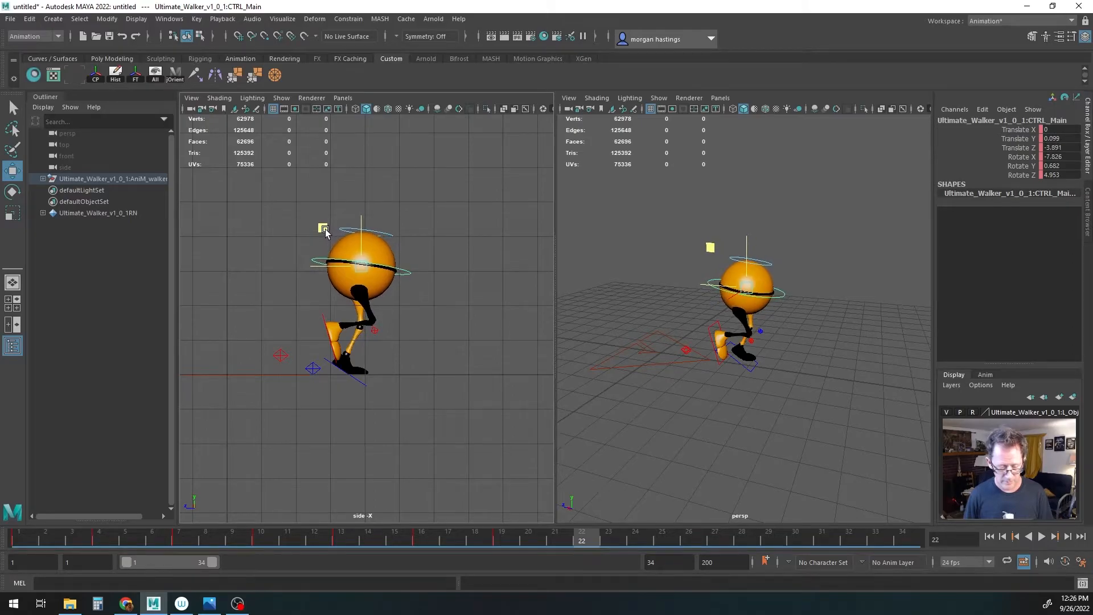
Step: Set the right heel control's Foot Roll to 0 and swing it forward to about Translate Y 0.692, Translate Z 4.946
left_click(279, 357)
left_click(1050, 203)
type("0")
key("Return")
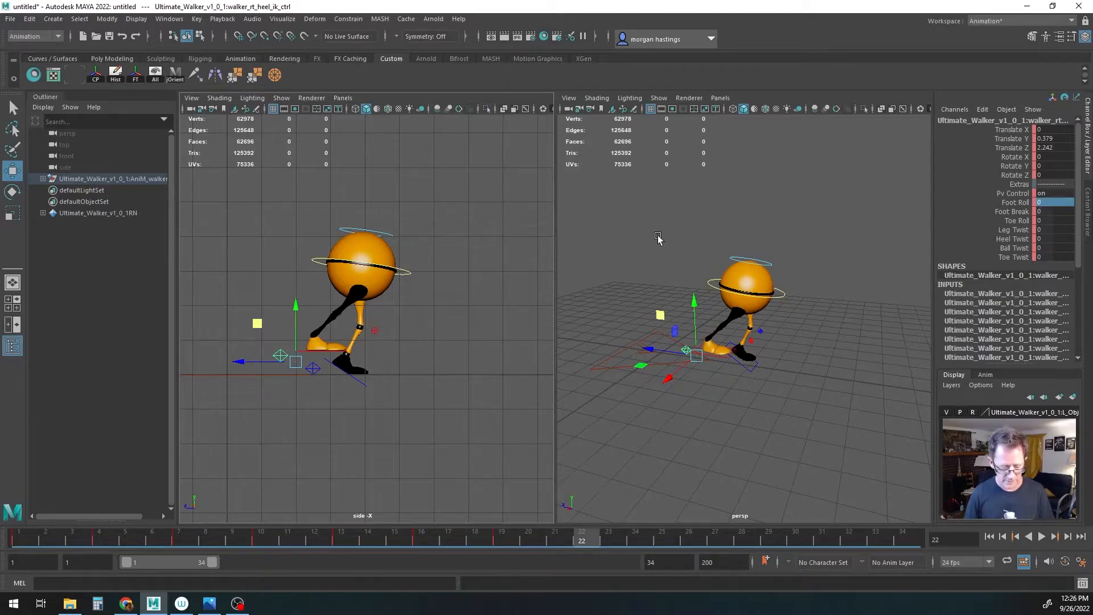
left_click_drag(256, 323, 350, 310)
Step: Move both knee controls forward ahead of the legs, bringing the right one to about Translate Y 0.444, Translate Z 5.629
scroll(397, 392, "up", 5)
key("q")
left_click_drag(369, 367, 395, 380)
scroll(395, 380, "down", 5)
scroll(349, 395, "up", 4)
key("w")
middle_click_drag(337, 298, 463, 277)
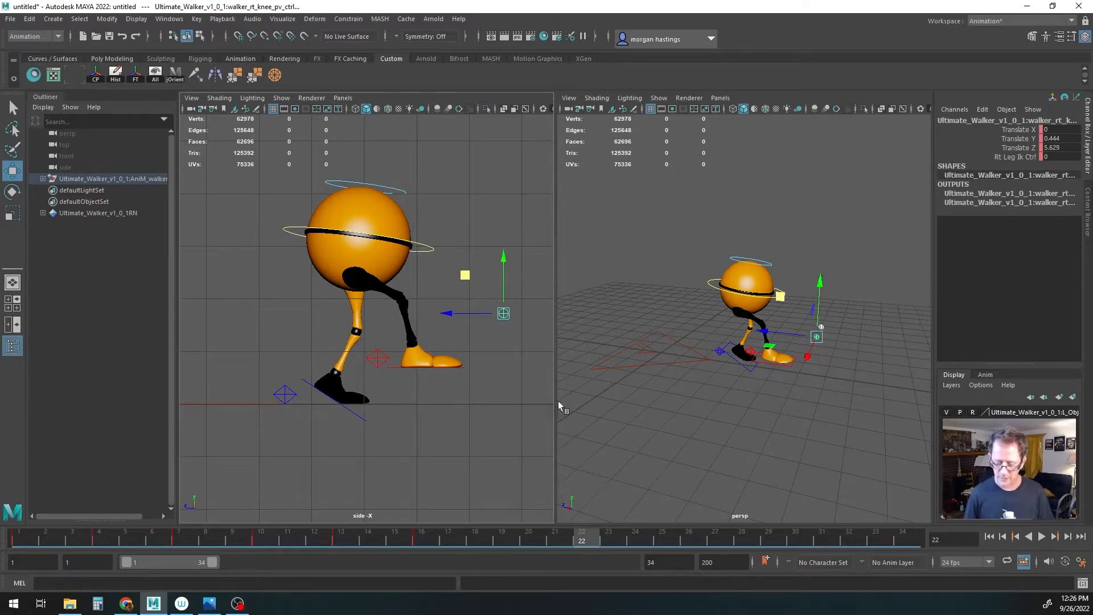
middle_click_drag(458, 407, 427, 422, "alt")
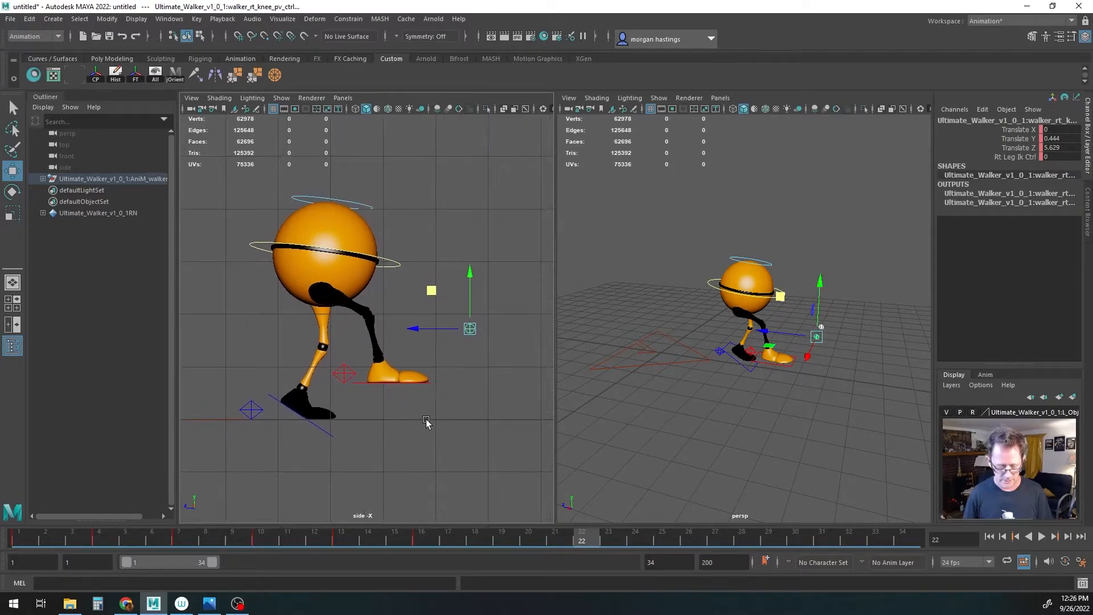
Step: Tilt the right foot's toes up with Foot Roll about -22.7 and lower its heel control to about Translate Y 0.519, Z 4.935
left_click(345, 376)
left_click(1016, 202)
key("q")
middle_click_drag(489, 424, 346, 424)
key("w")
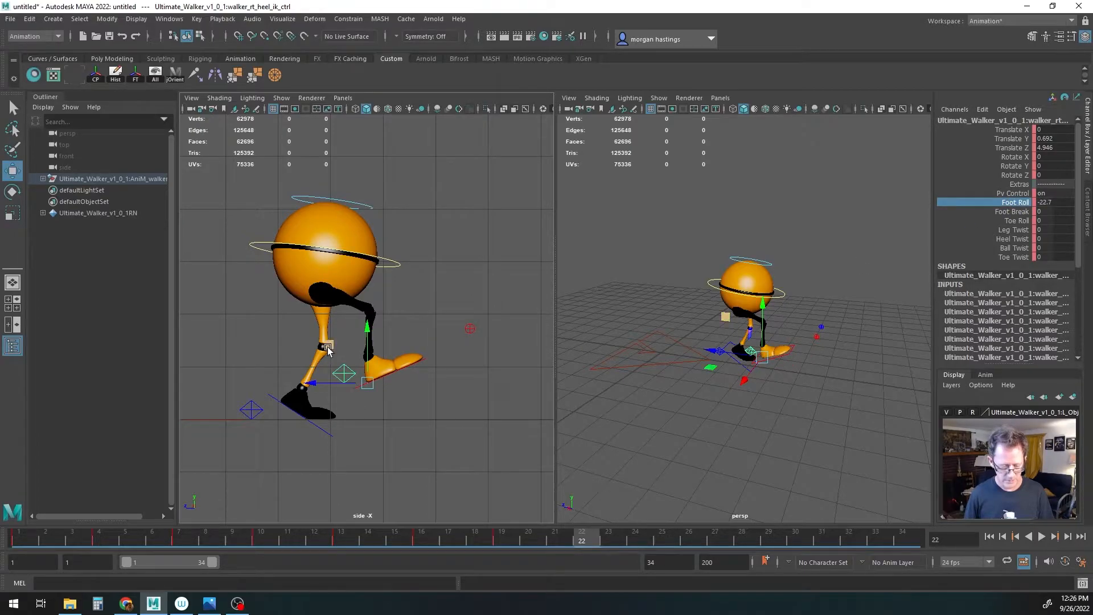
left_click_drag(327, 346, 327, 358)
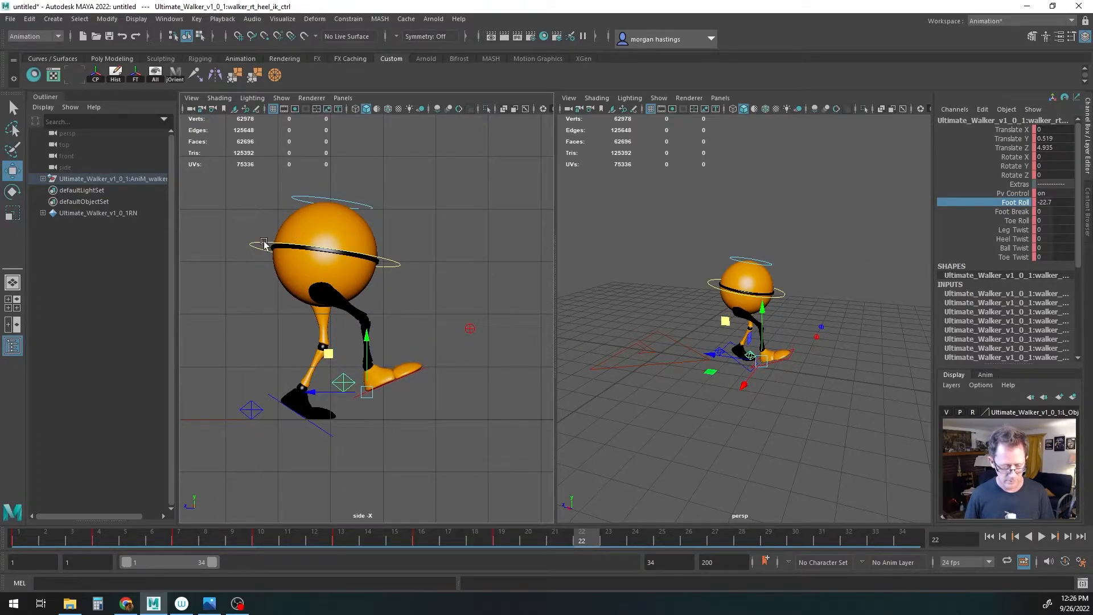
Step: Nudge the body control forward to about Translate Z -4.032
left_click(291, 253)
middle_click_drag(286, 214, 293, 215)
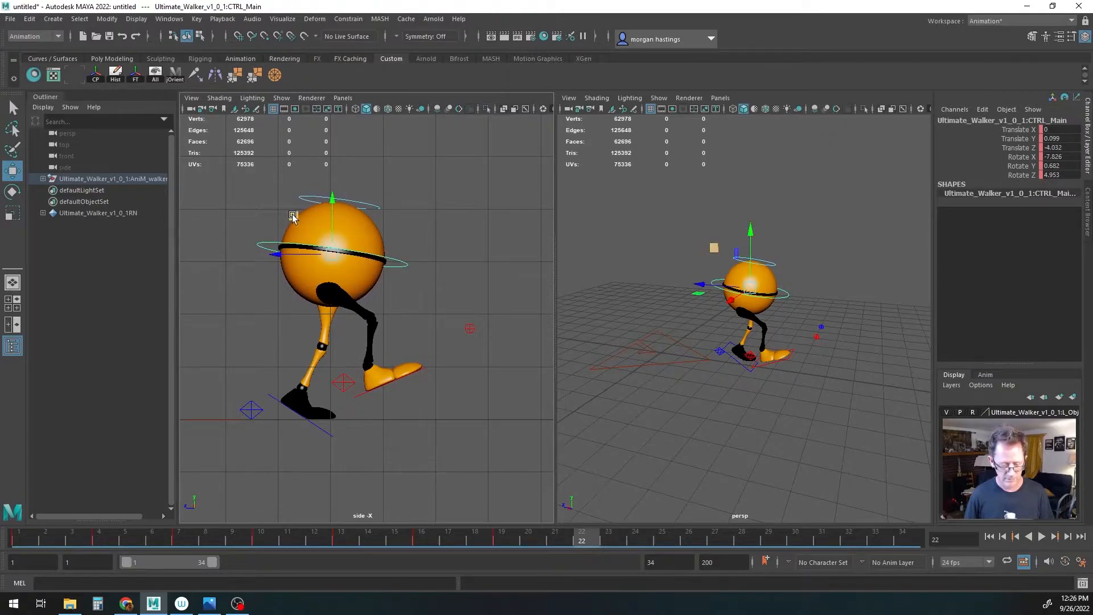
middle_click_drag(404, 416, 419, 407, "alt")
Step: Select both knee controls, the body control and both heel controls together and key them all at frame 22
key("q")
left_click(485, 319)
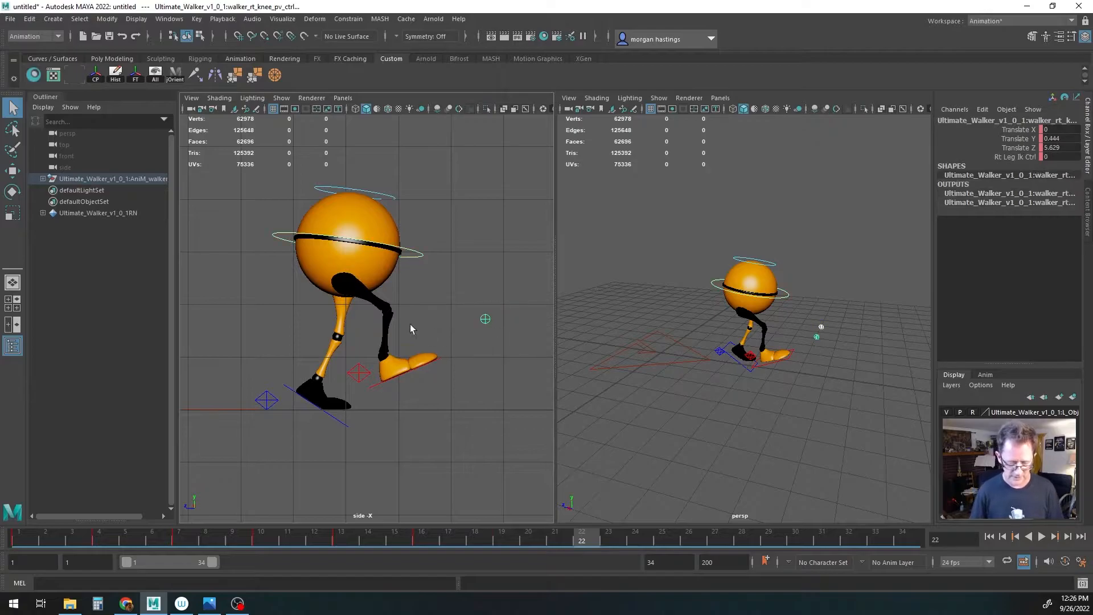
left_click_drag(278, 245, 279, 246)
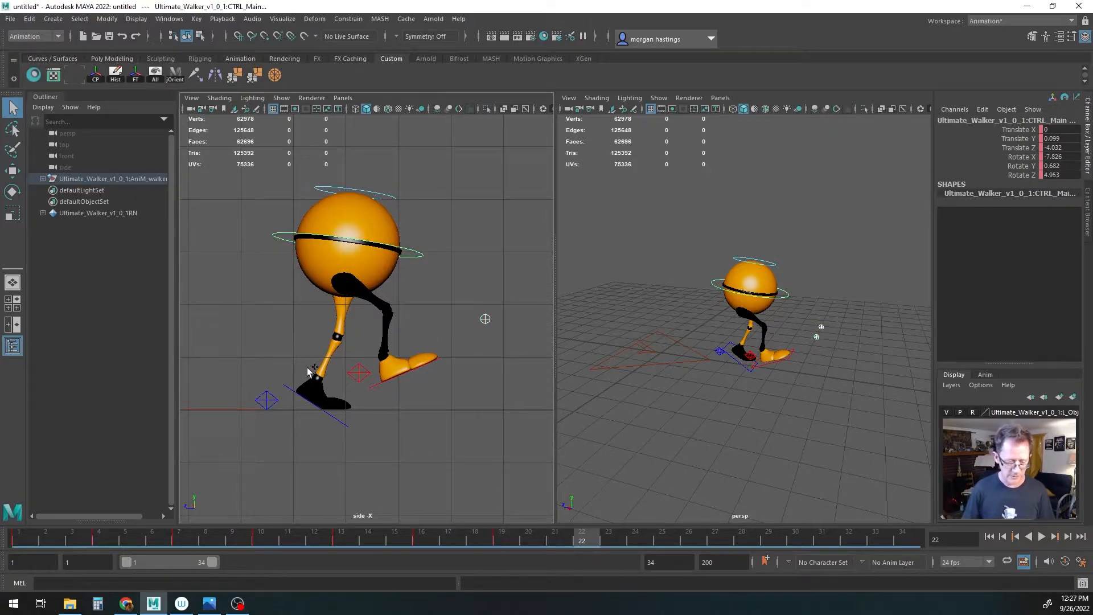
left_click(359, 373)
left_click(267, 399)
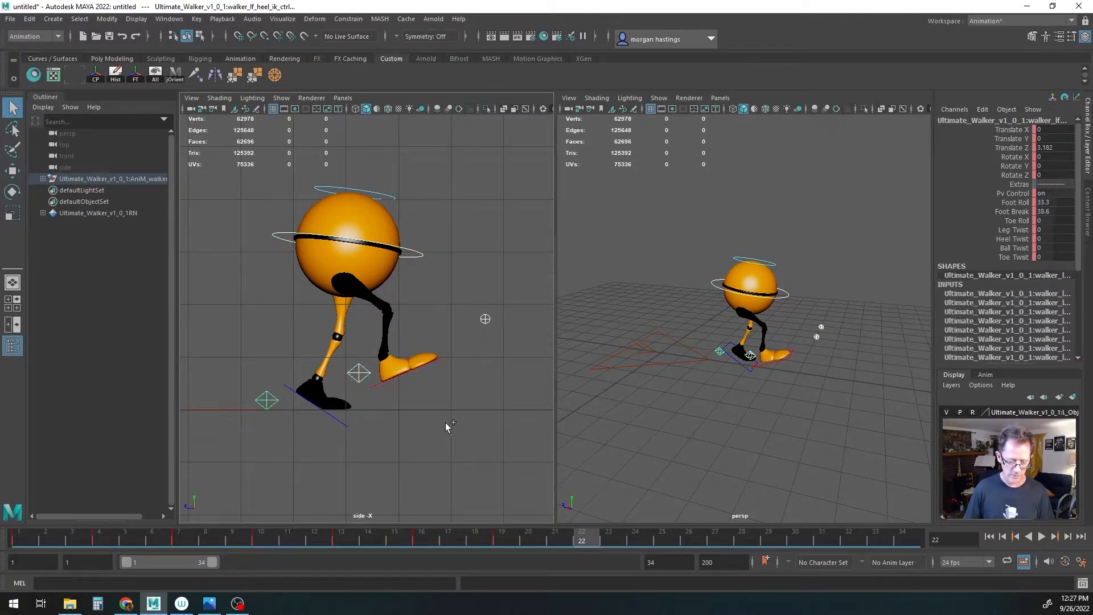
key("s")
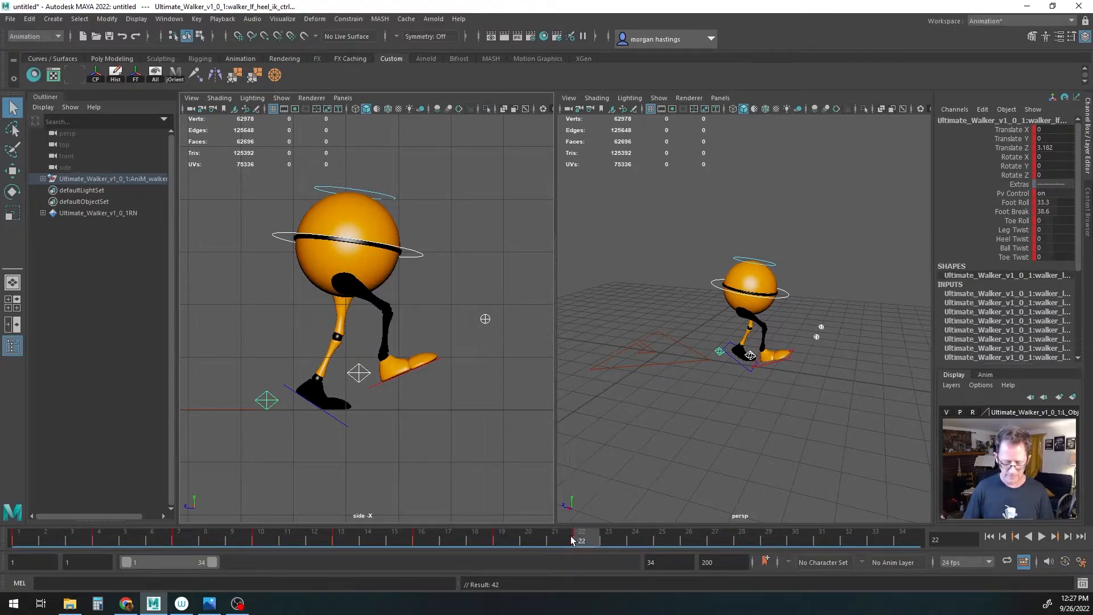
Step: Play back the walk and try nudging the body control slightly forward at frame 22
key("alt+v")
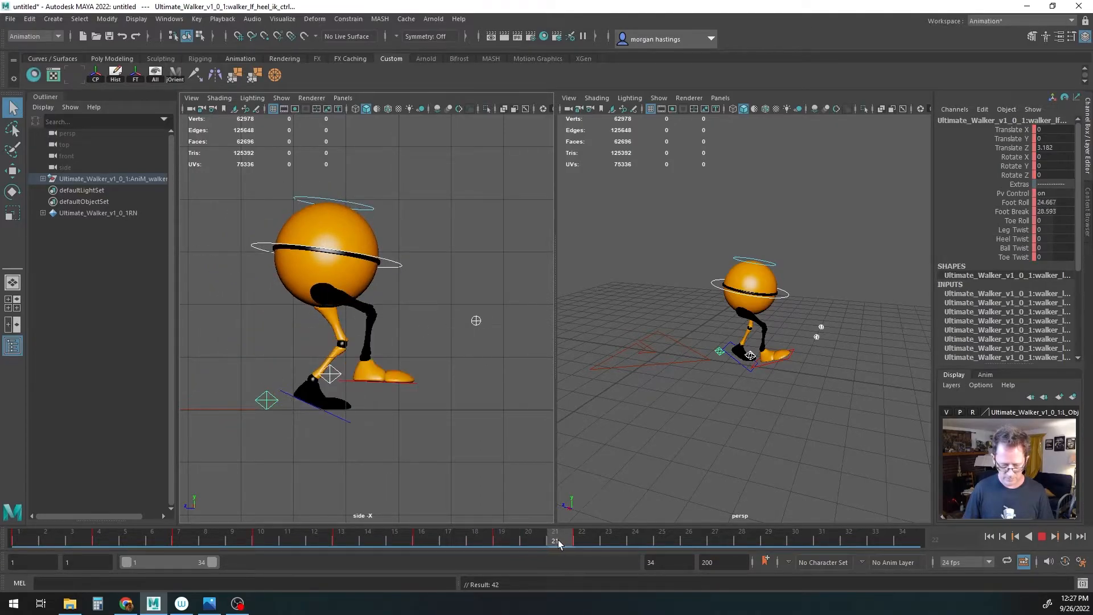
key("alt+v")
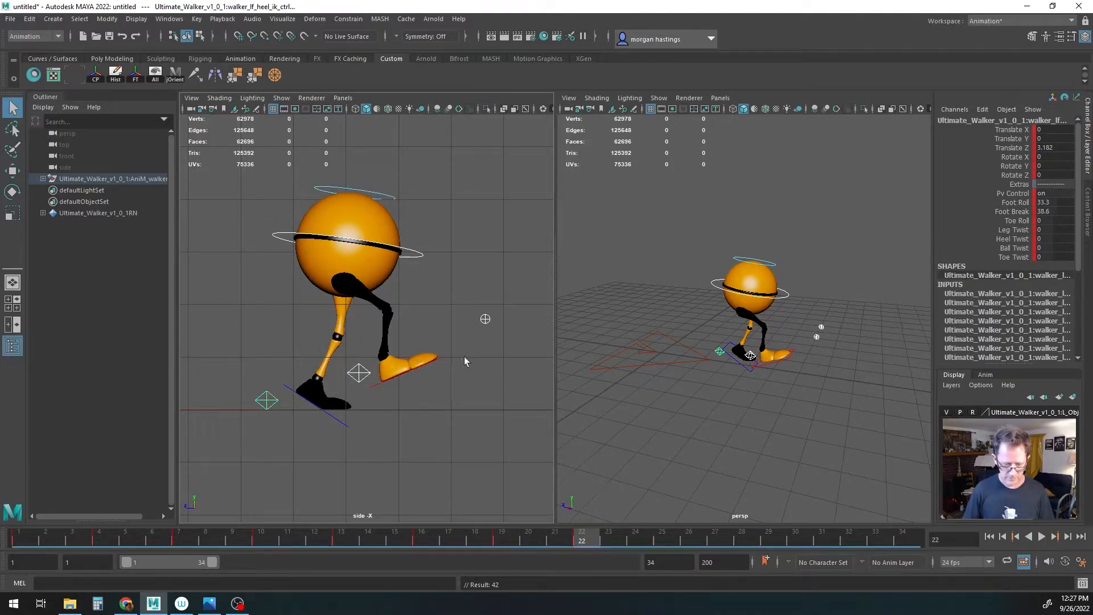
left_click(289, 239)
key("w")
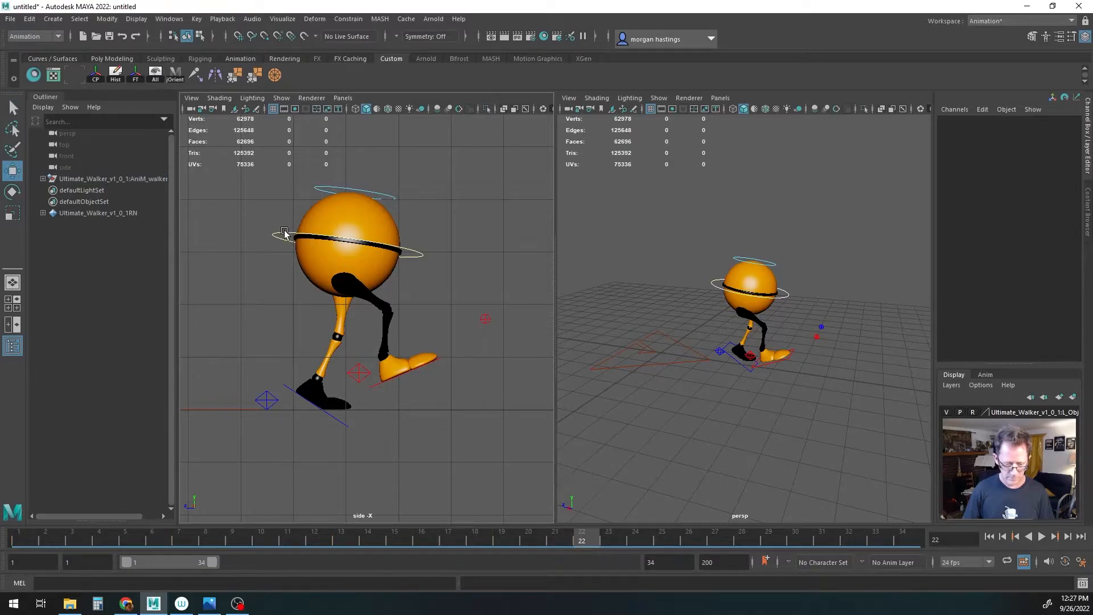
left_click(284, 232)
left_click_drag(315, 210, 317, 209)
key("alt+v")
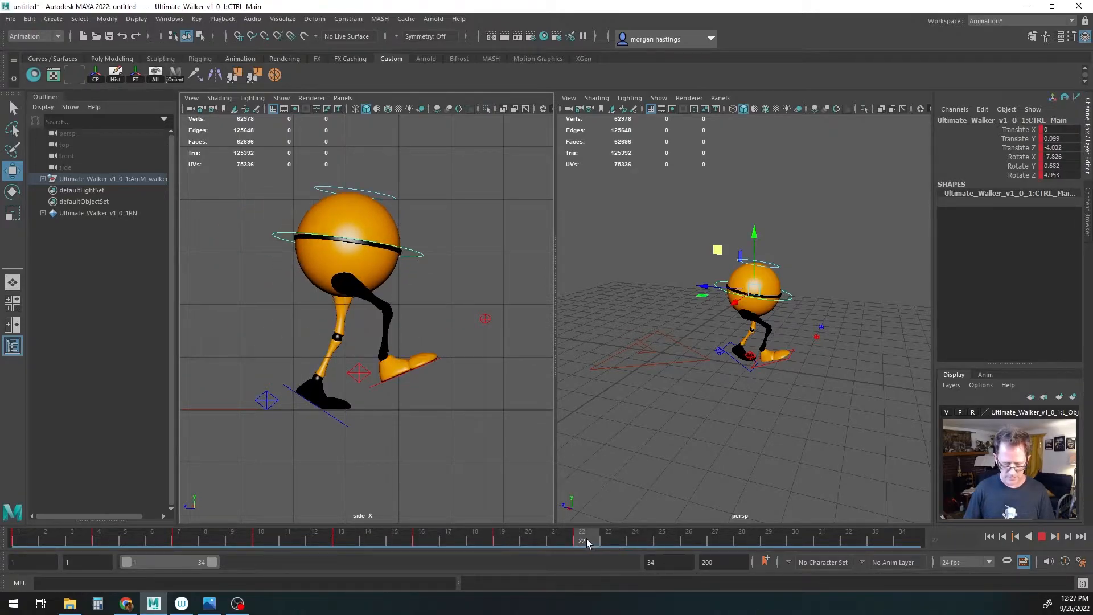
key("alt+v")
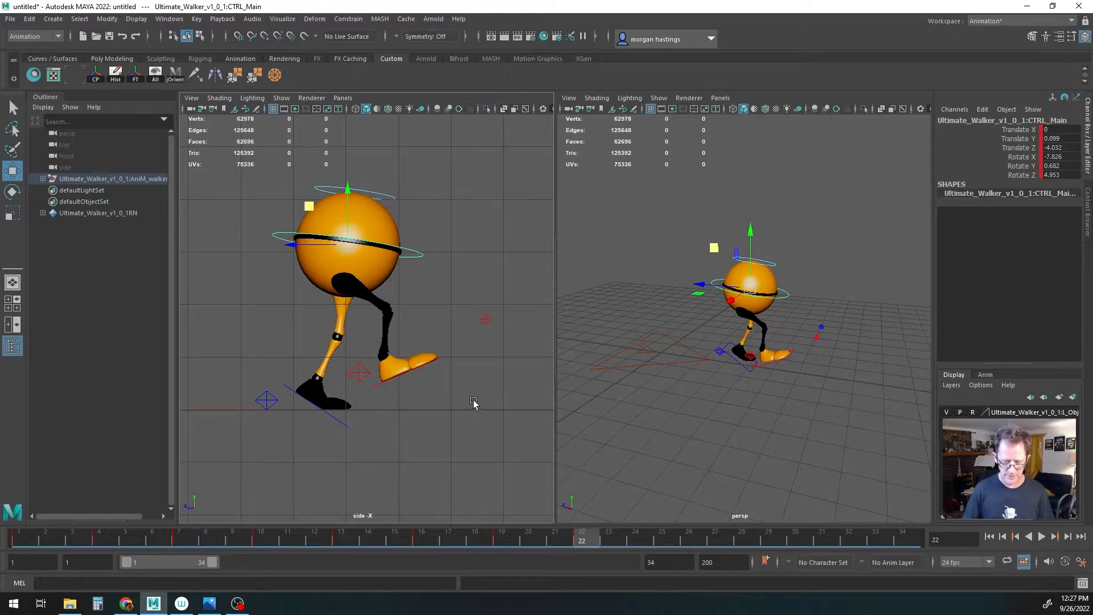
mouse_move(707, 410)
left_mouse_down("alt")
mouse_move(630, 385)
mouse_move(705, 407)
left_mouse_up("alt")
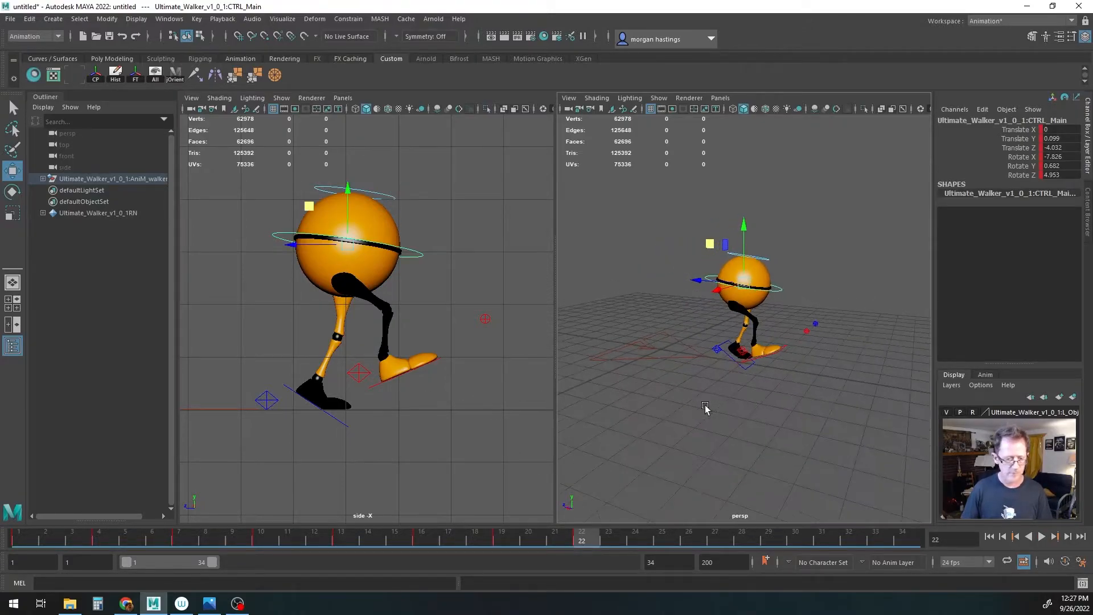
Step: Save the scene as a Maya Binary file named "example progressive walk forward_1" in the ultimate rigs folder
left_click(10, 19)
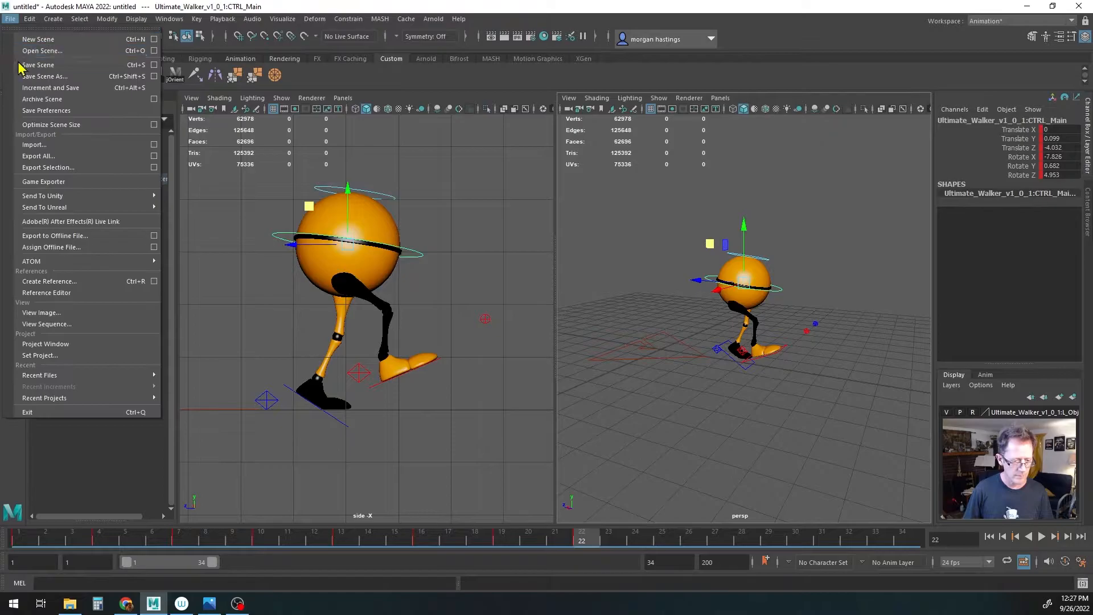
left_click(28, 80)
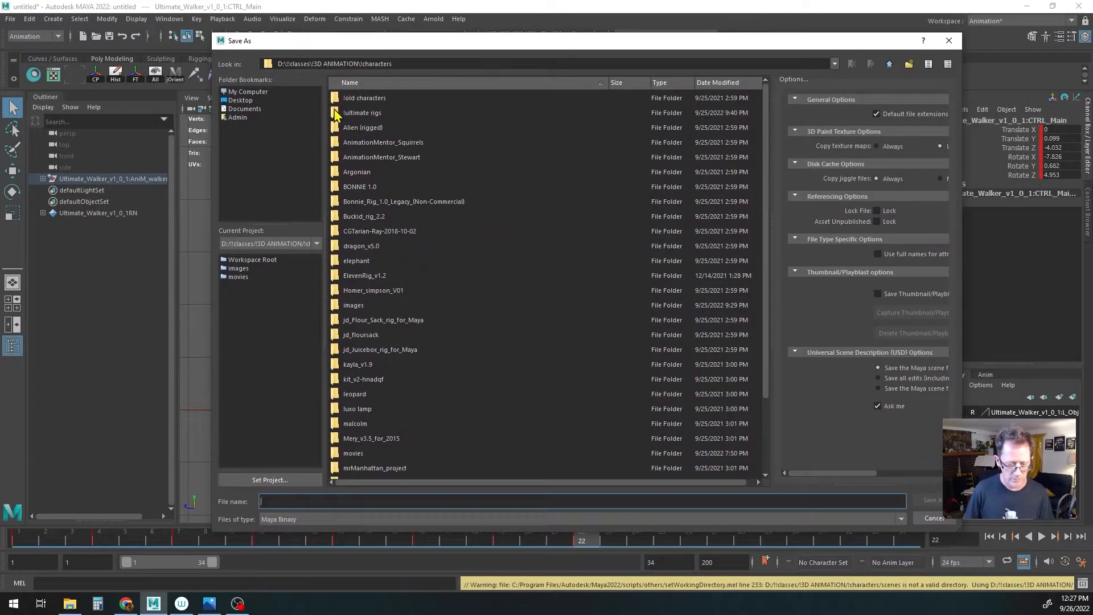
double_click(336, 114)
left_click(373, 503)
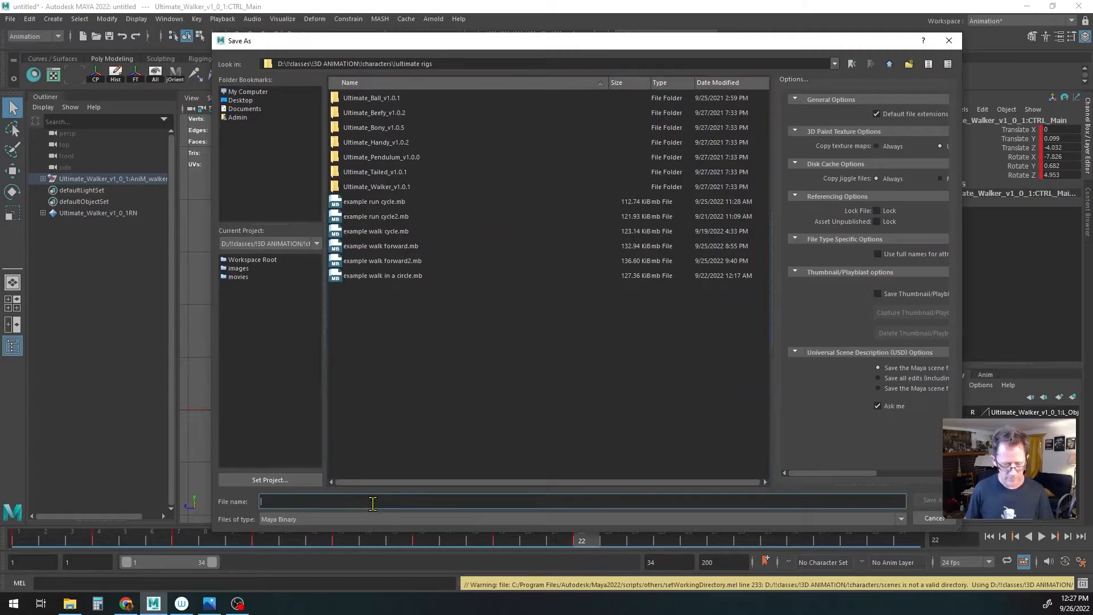
type("ex")
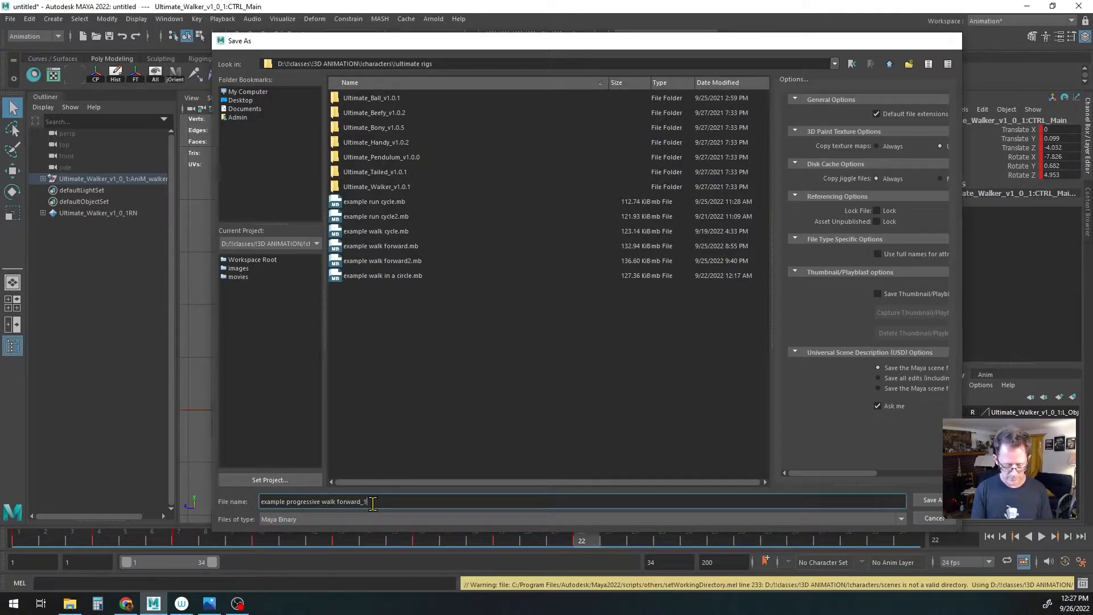
key("Return")
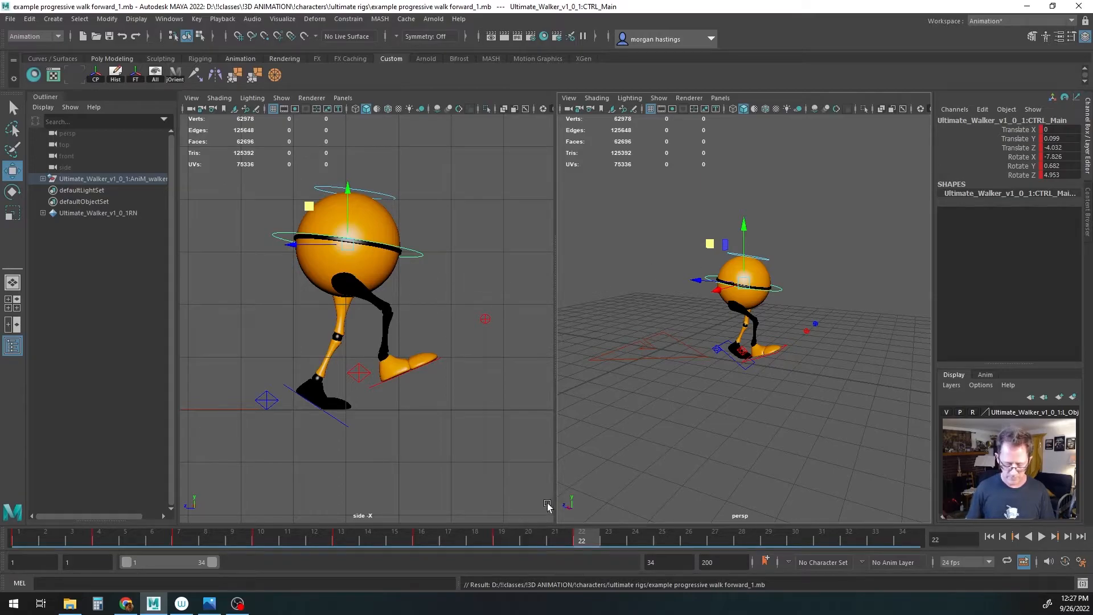
Step: Scrub between frames 19 and 22 to examine how the right leg swings forward
left_click_drag(586, 539, 509, 539)
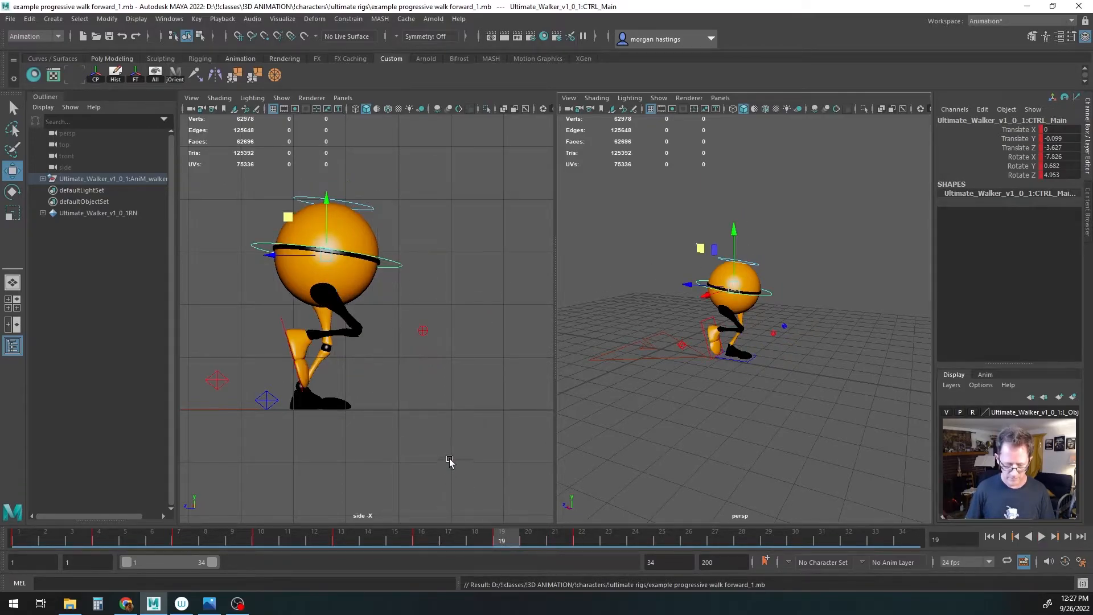
middle_click_drag(438, 438, 439, 441, "alt")
left_click_drag(503, 541, 584, 539)
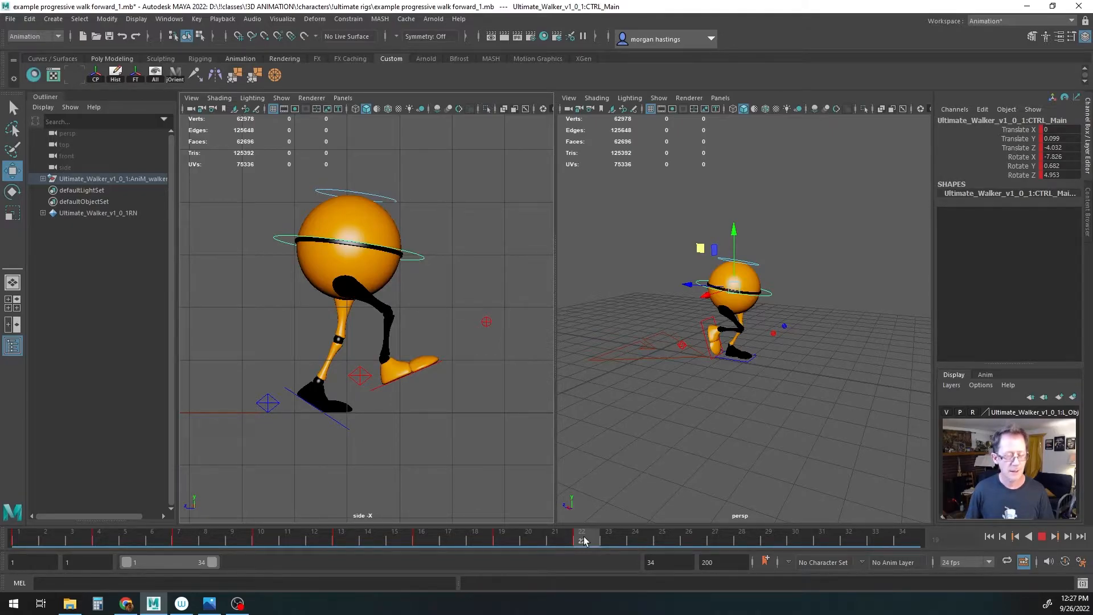
mouse_move(584, 540)
left_mouse_down()
mouse_move(661, 545)
mouse_move(586, 541)
left_mouse_up()
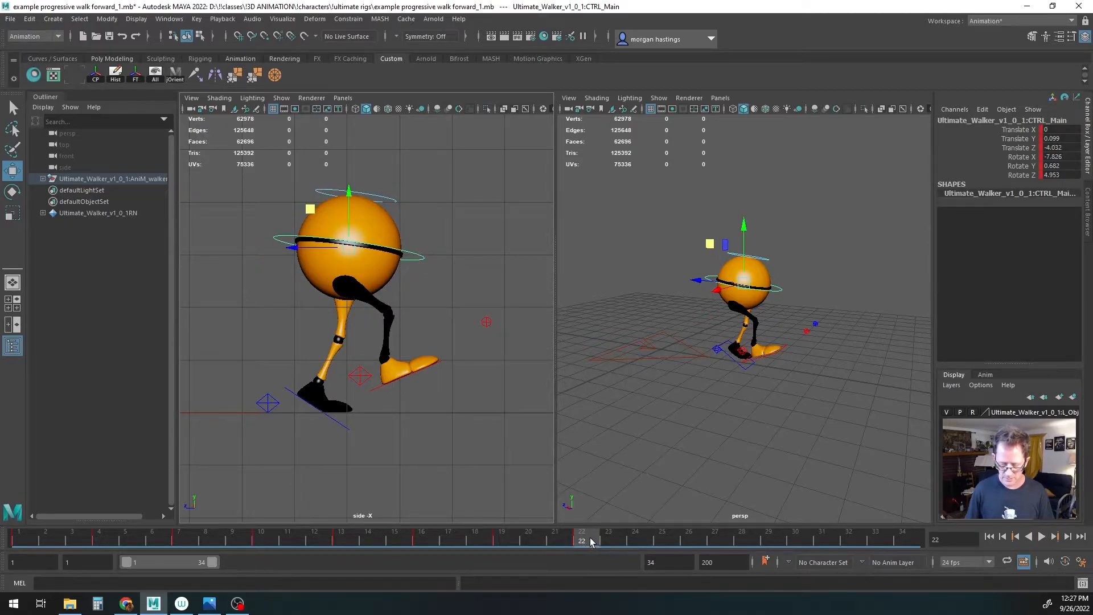
Step: Open the Graph Editor, dock it beneath the viewports, and examine the body control's animation curves
mouse_move(212, 562)
left_mouse_down()
mouse_move(445, 565)
mouse_move(213, 566)
left_mouse_up()
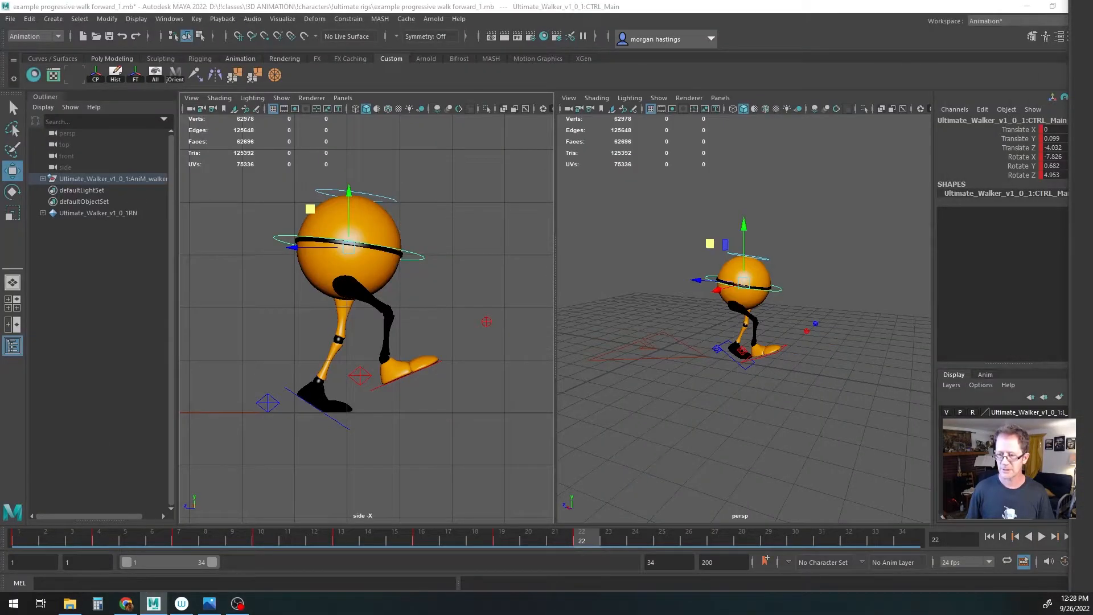
left_click_drag(1092, 3, 200, 110)
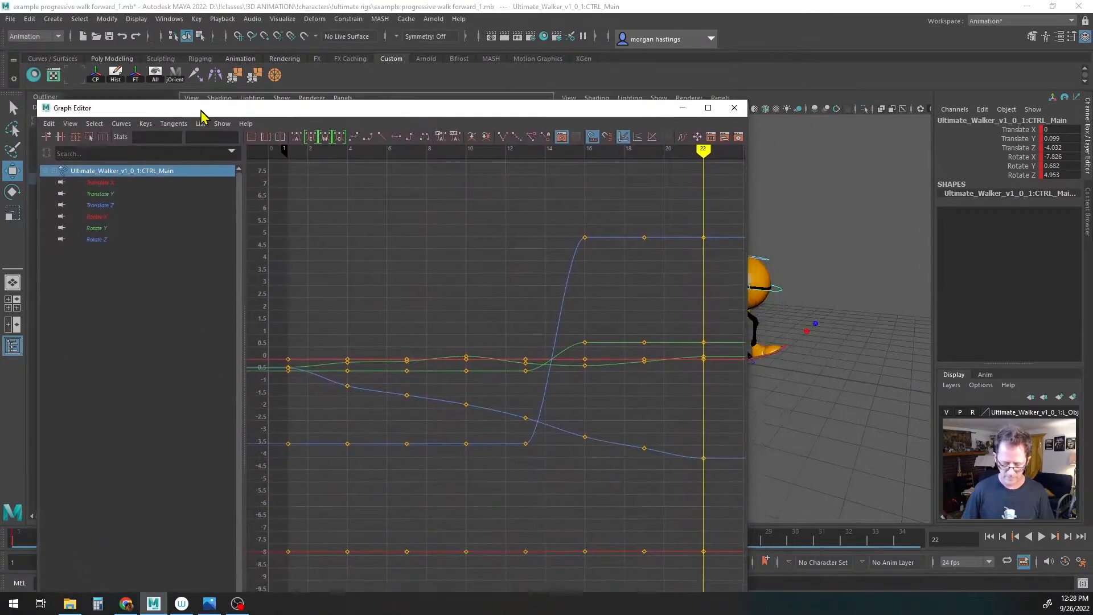
left_click_drag(37, 98, 193, 393)
left_click_drag(300, 408, 277, 527)
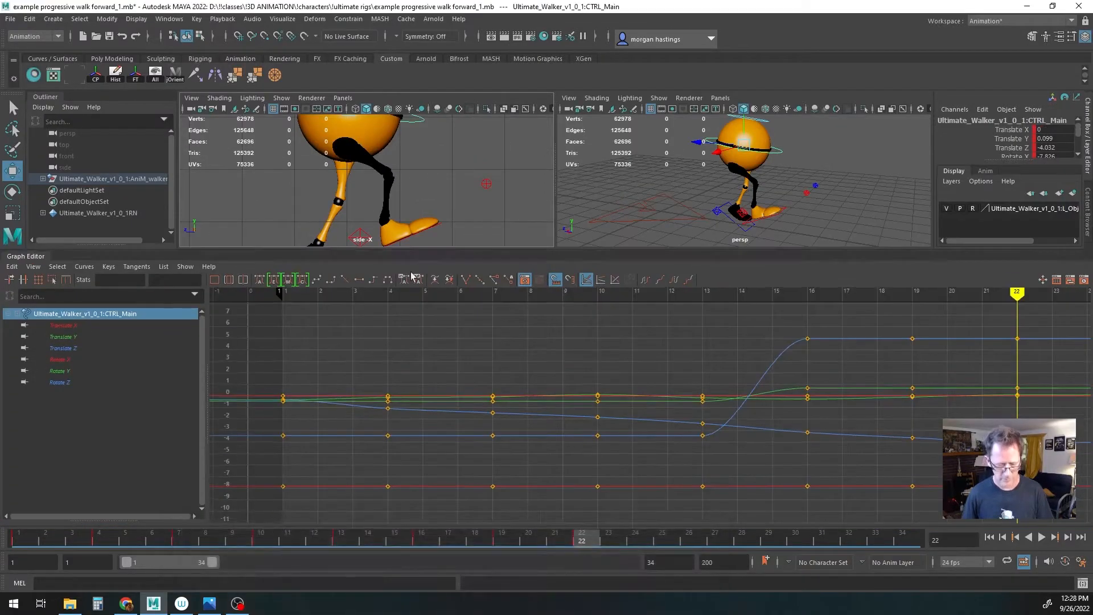
left_click_drag(456, 256, 445, 354)
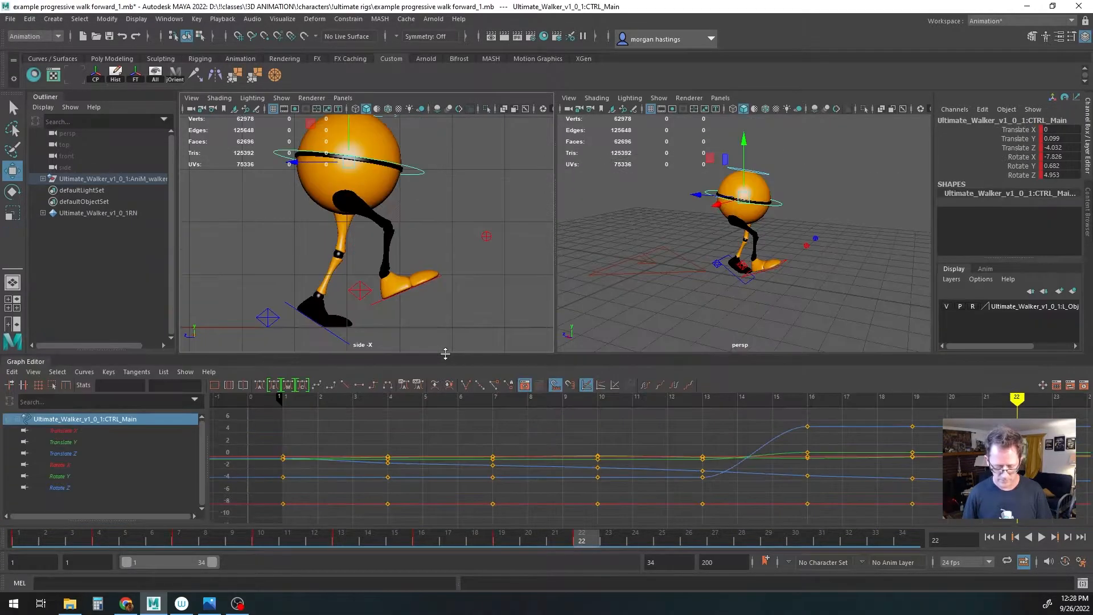
scroll(598, 446, "down", 6)
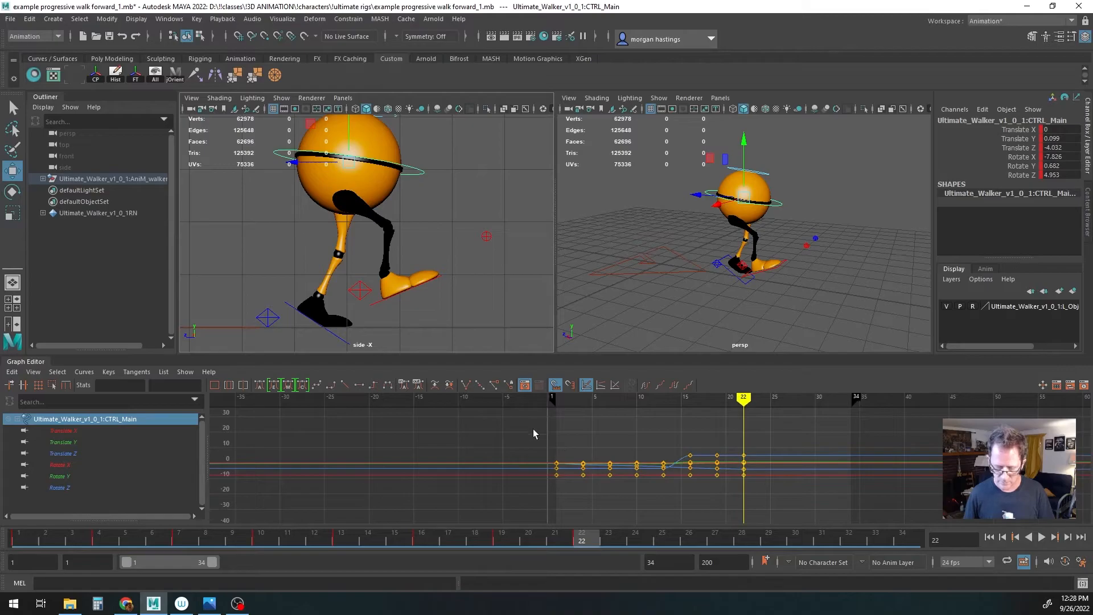
key("f")
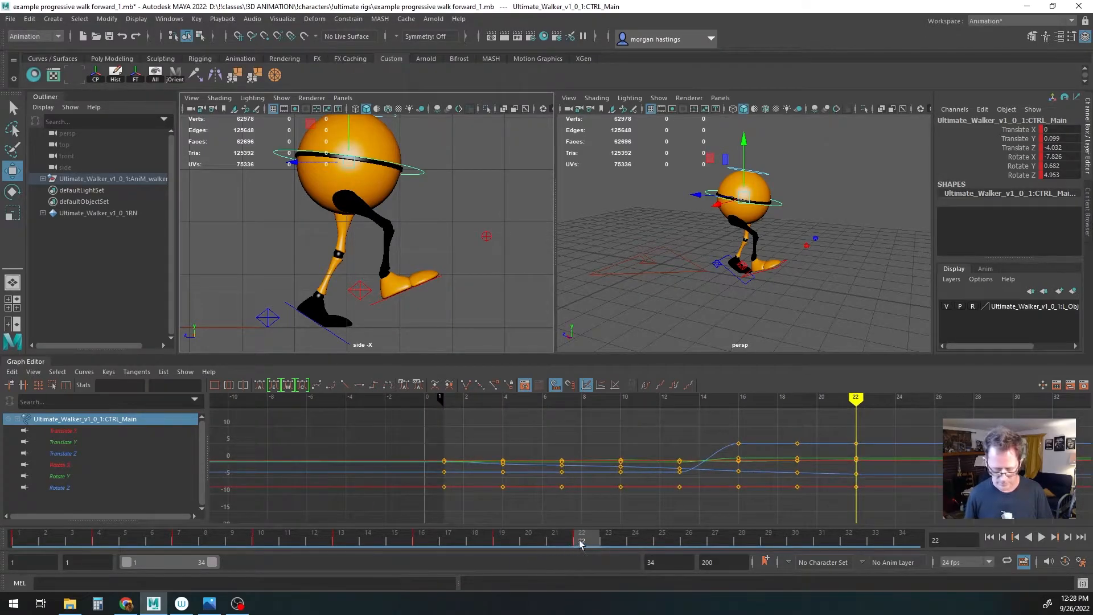
Step: Go to frame 25 and move the body control forward to about Translate Y -0.118 and Translate Z -4.136
key("alt+v")
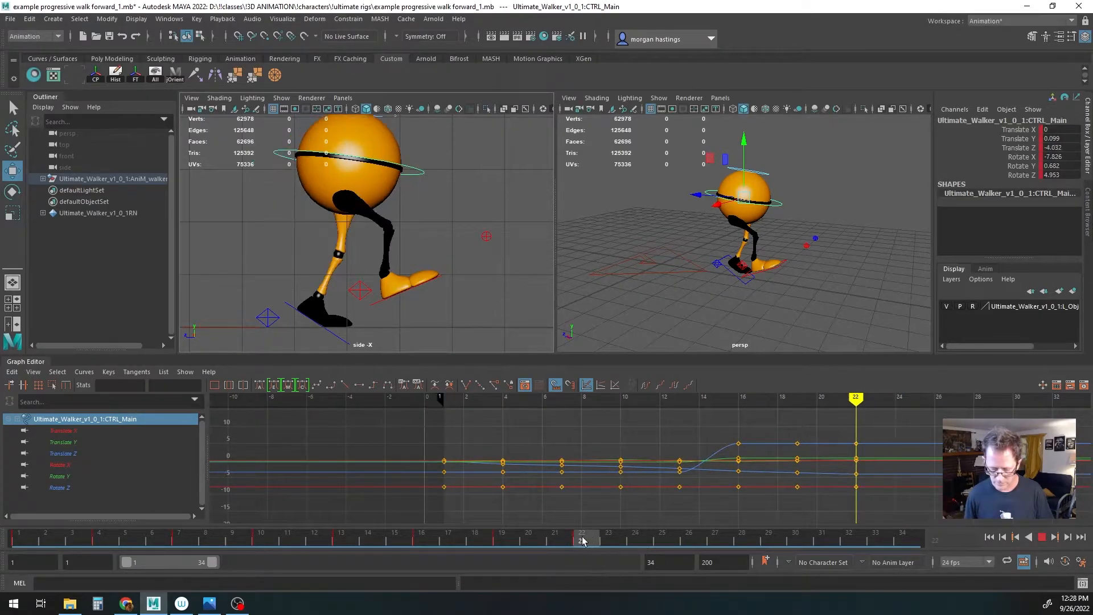
left_click_drag(589, 541, 658, 539)
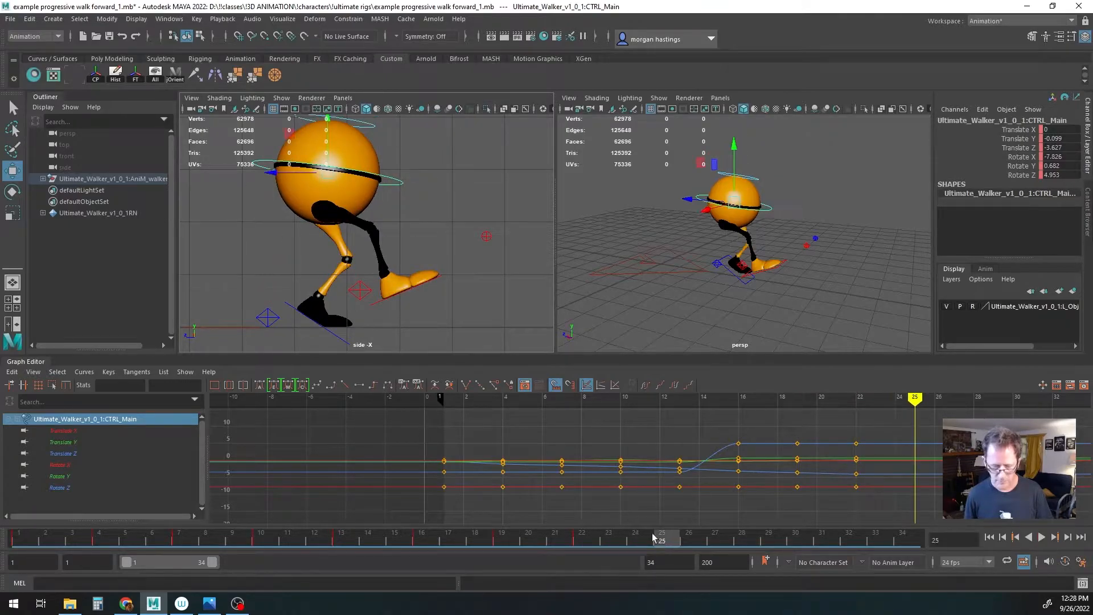
middle_click_drag(376, 208, 374, 212, "alt")
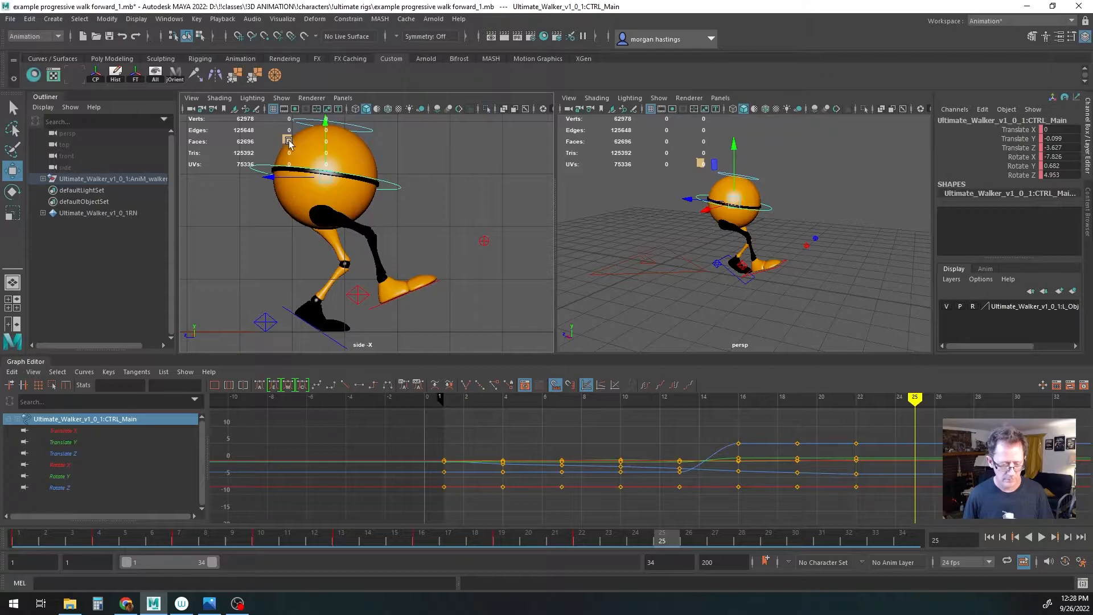
left_click_drag(292, 141, 319, 154)
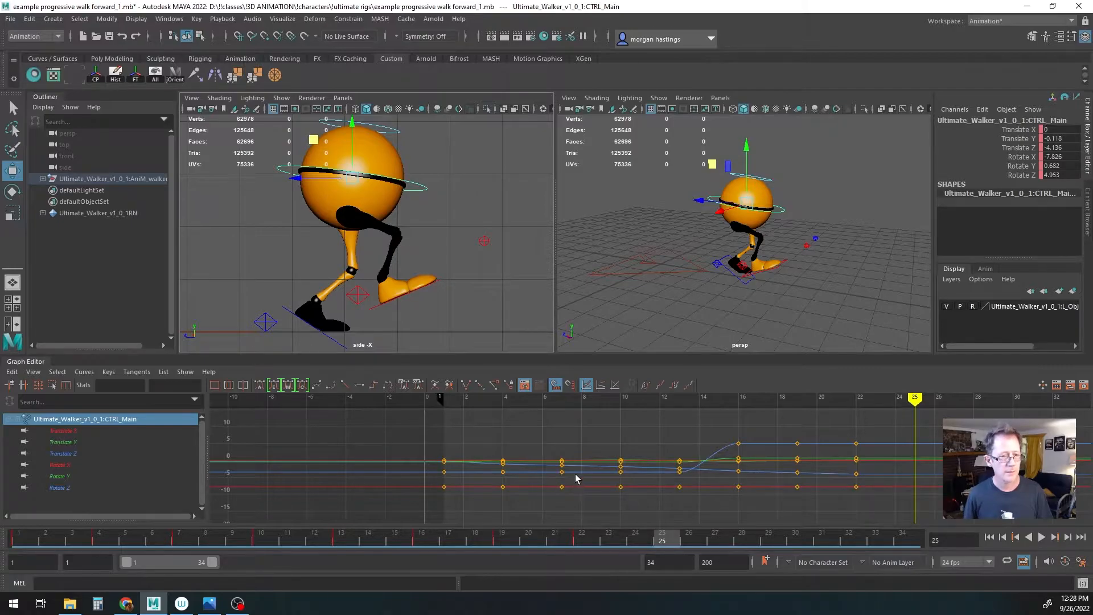
Step: Plant the right foot flat on the ground by setting the right heel control's Foot Roll and Translate Y to 0
left_click(361, 296)
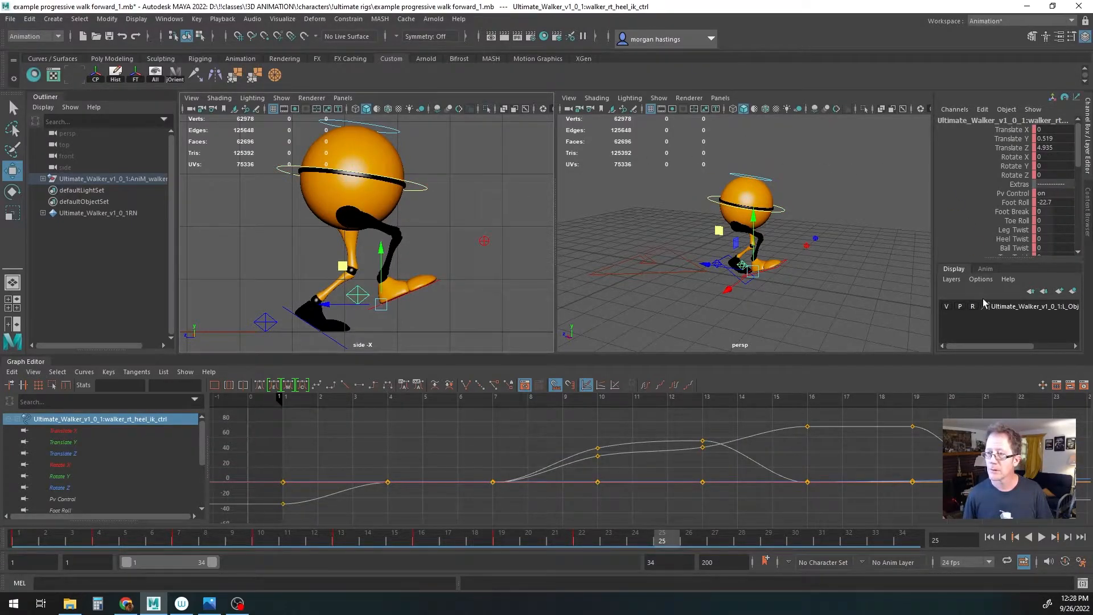
double_click(1054, 203)
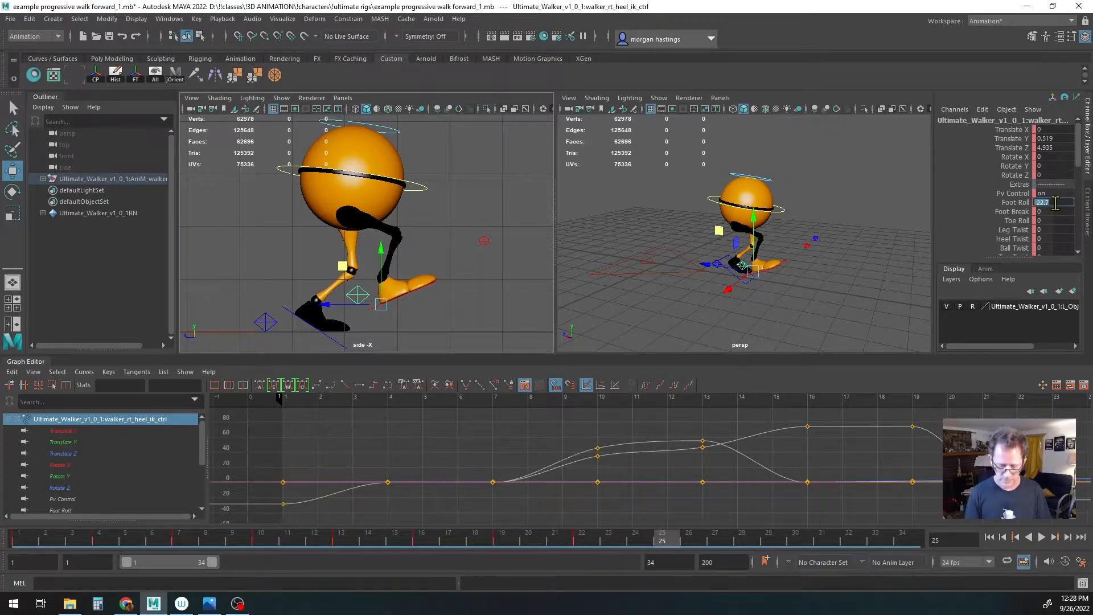
type("0")
key("Return")
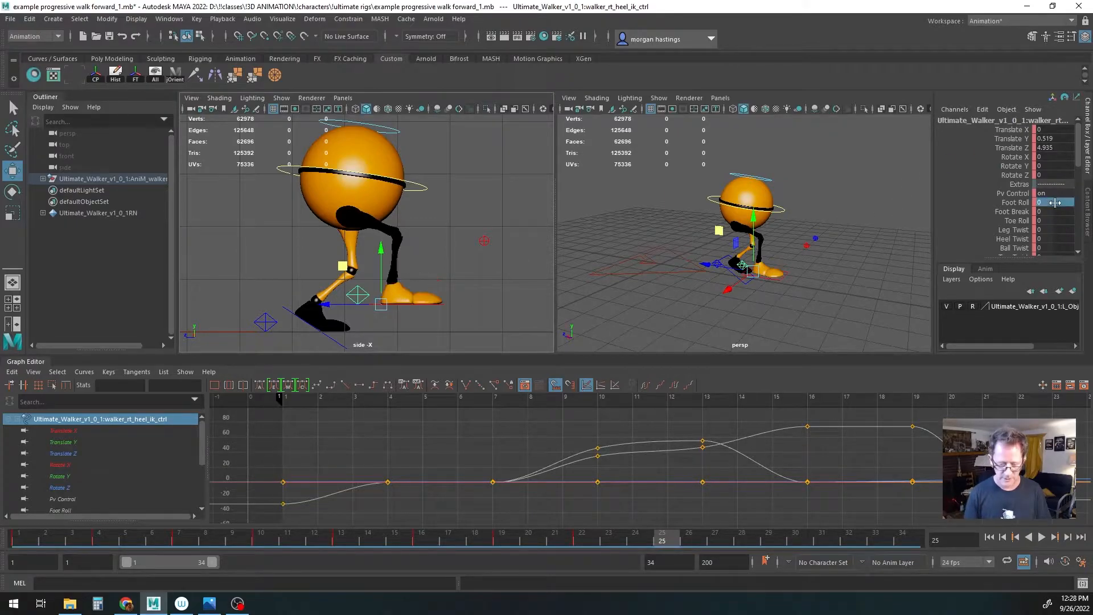
double_click(1057, 138)
type("0")
key("Return")
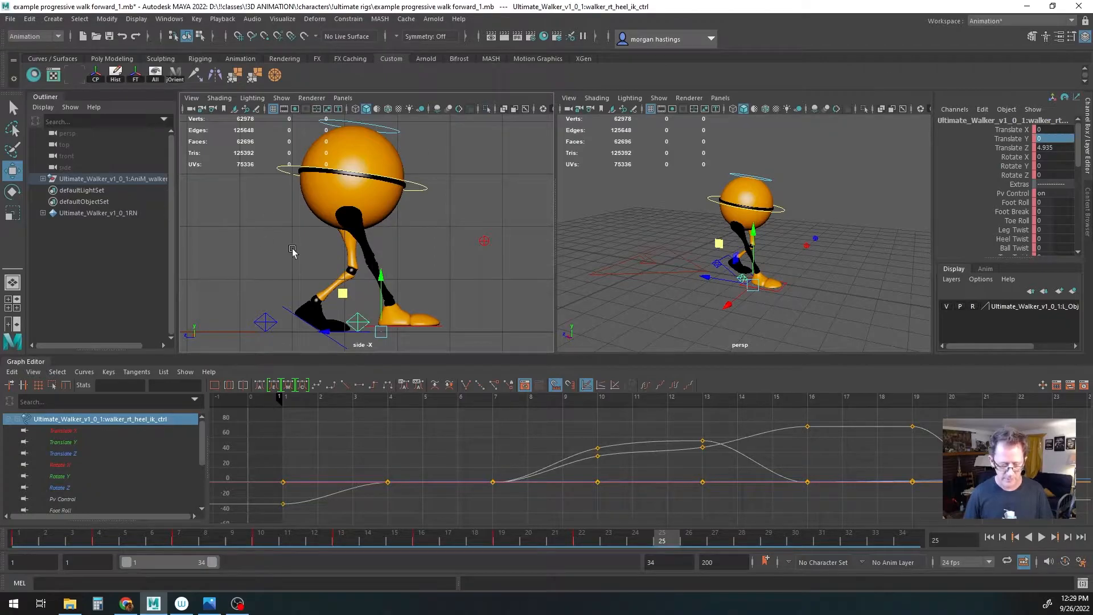
Step: Lower the body control to about Translate Y -0.334 and shift it forward to about Translate Z -4.526
middle_click_drag(426, 292, 410, 296, "alt")
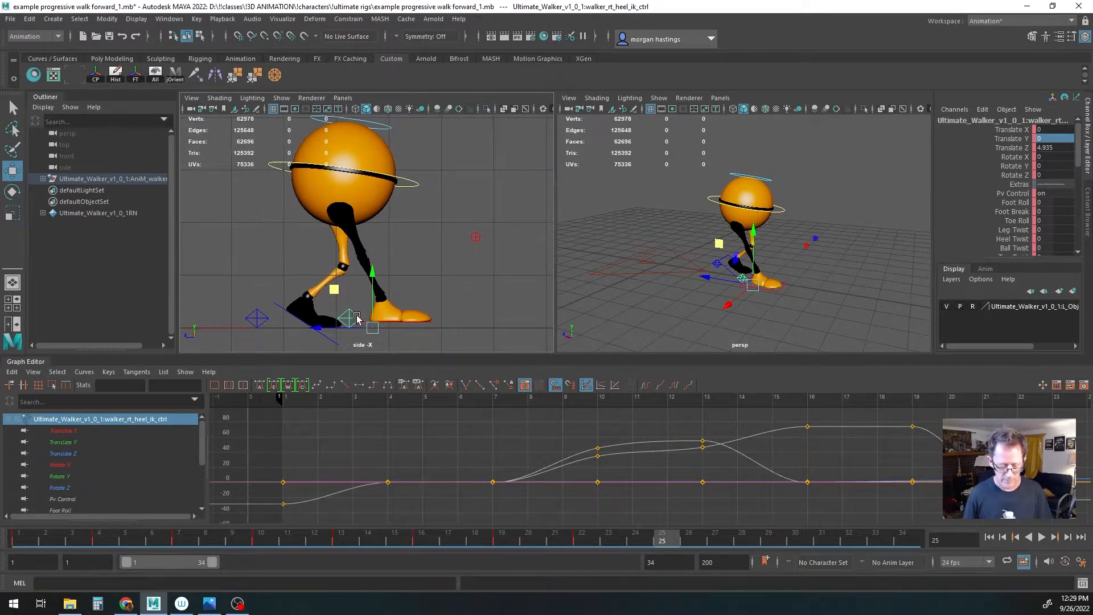
left_click(279, 163)
left_click_drag(345, 145, 345, 156)
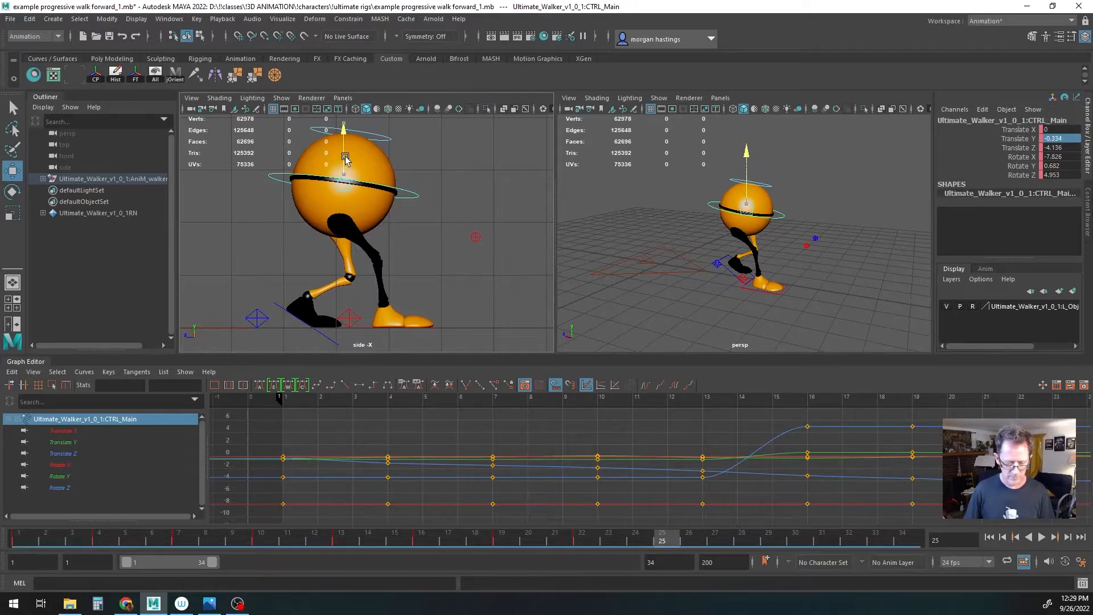
left_click_drag(292, 186, 312, 187)
left_click_drag(312, 186, 310, 187)
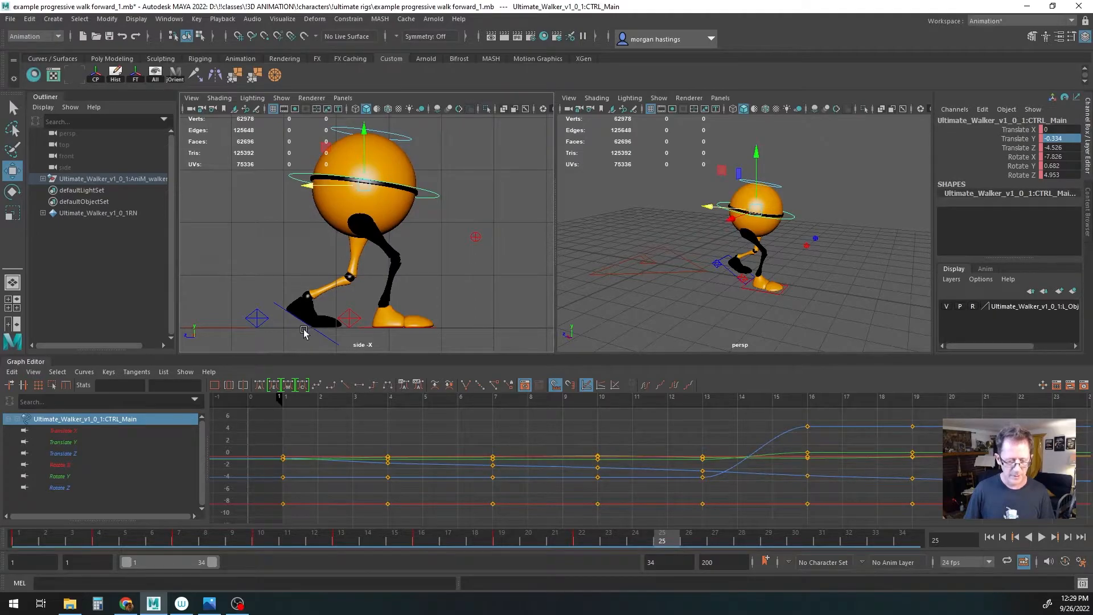
Step: Close the Graph Editor and raise the left heel control's Foot Roll to about 55.6 and Foot Break to about 59.2
left_click(257, 318)
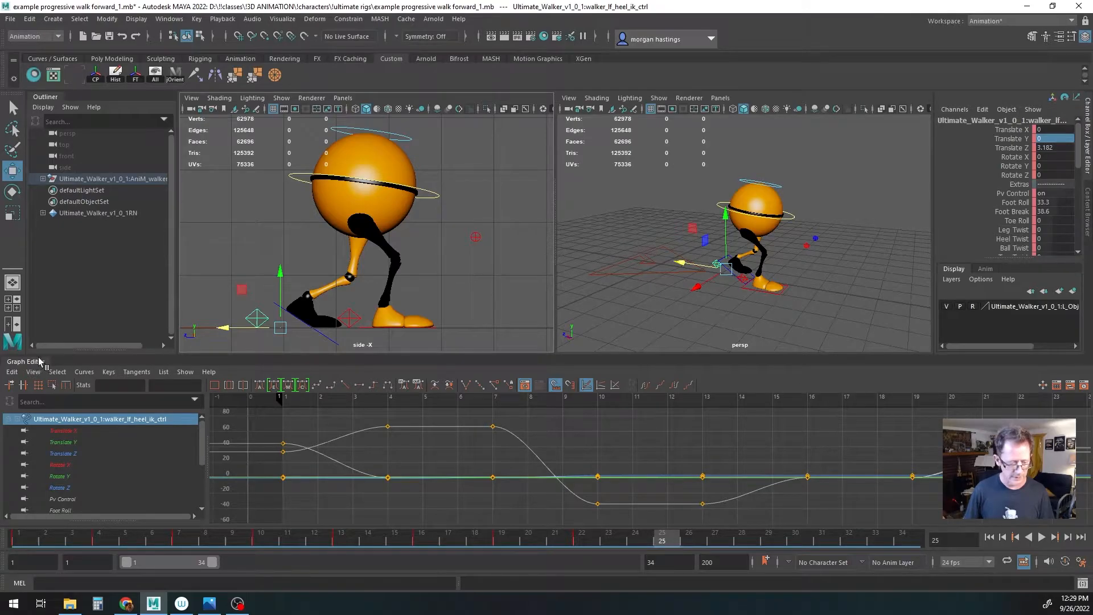
left_click_drag(28, 365, 93, 279)
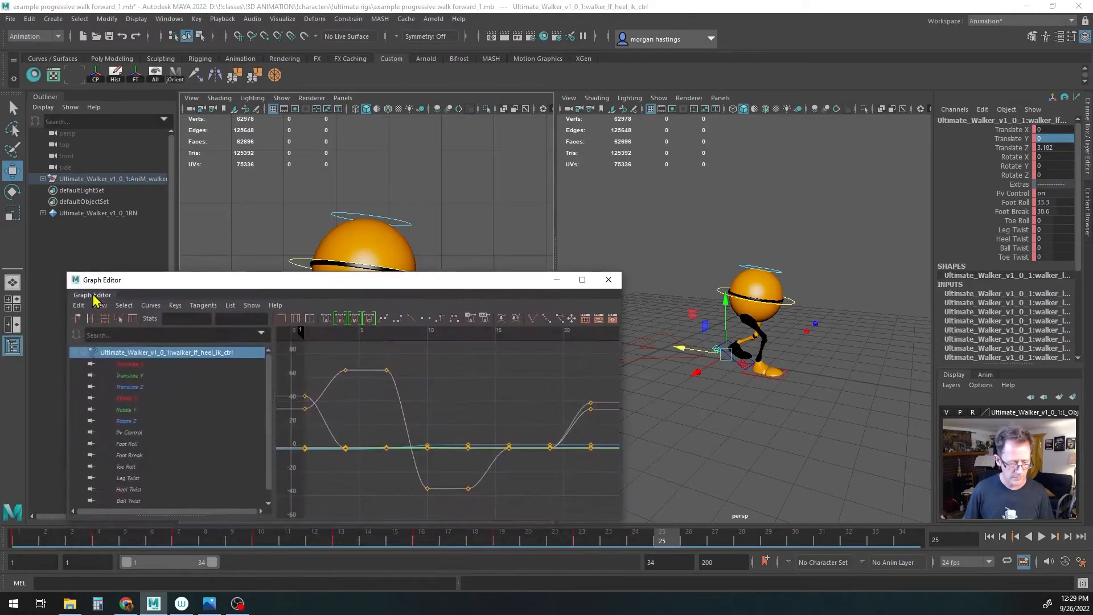
left_click(609, 279)
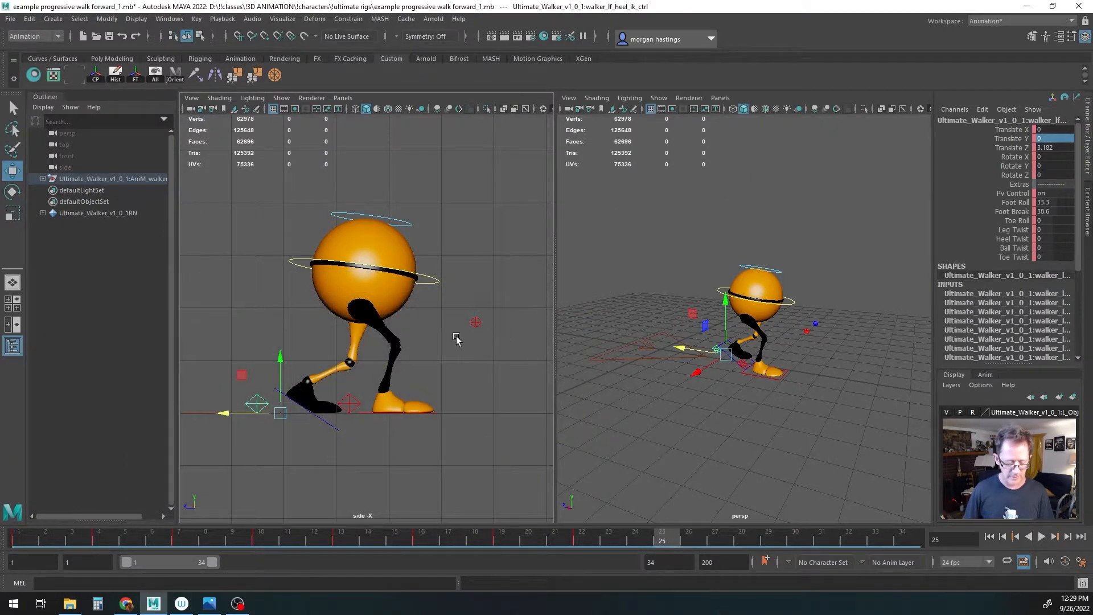
left_click(1013, 202)
middle_click_drag(505, 305, 613, 309)
left_click(1012, 211)
middle_click_drag(469, 330, 579, 326)
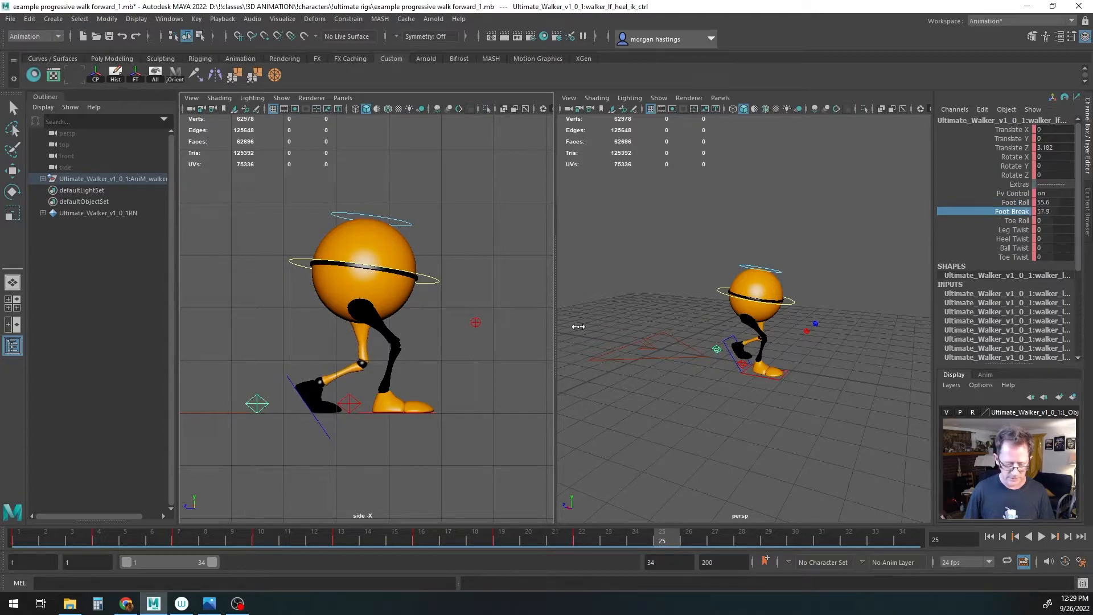
Step: Move the body control to about Translate Y -0.248, Translate Z -4.754 and rotate it to about Rotate Y -0.392, Rotate Z -2.843
left_click(302, 260)
key("w")
left_click_drag(326, 234, 337, 231)
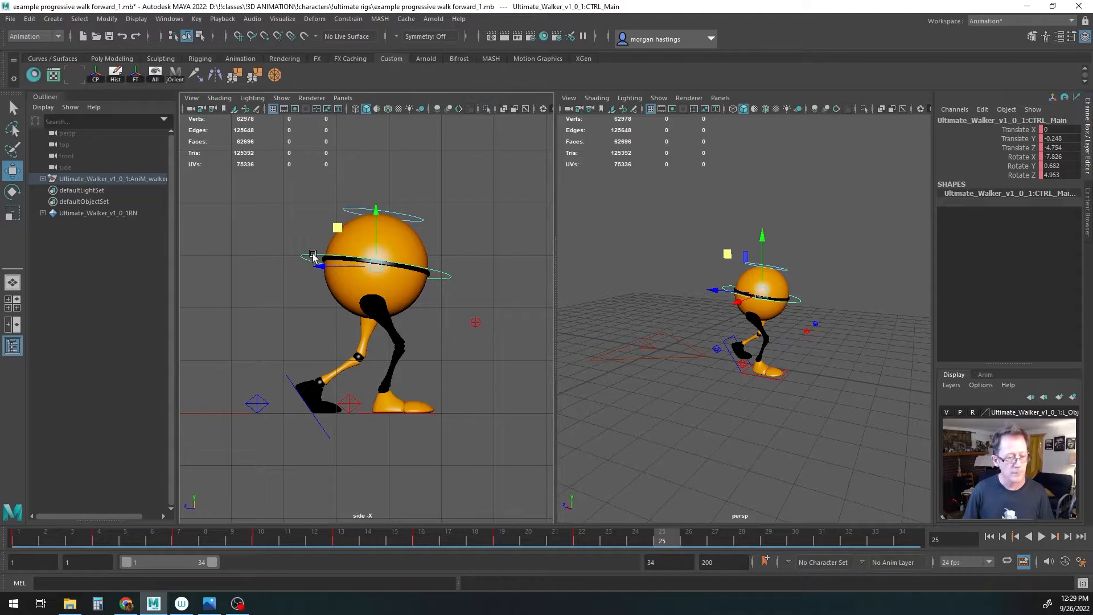
key("e")
left_click_drag(381, 241, 381, 247)
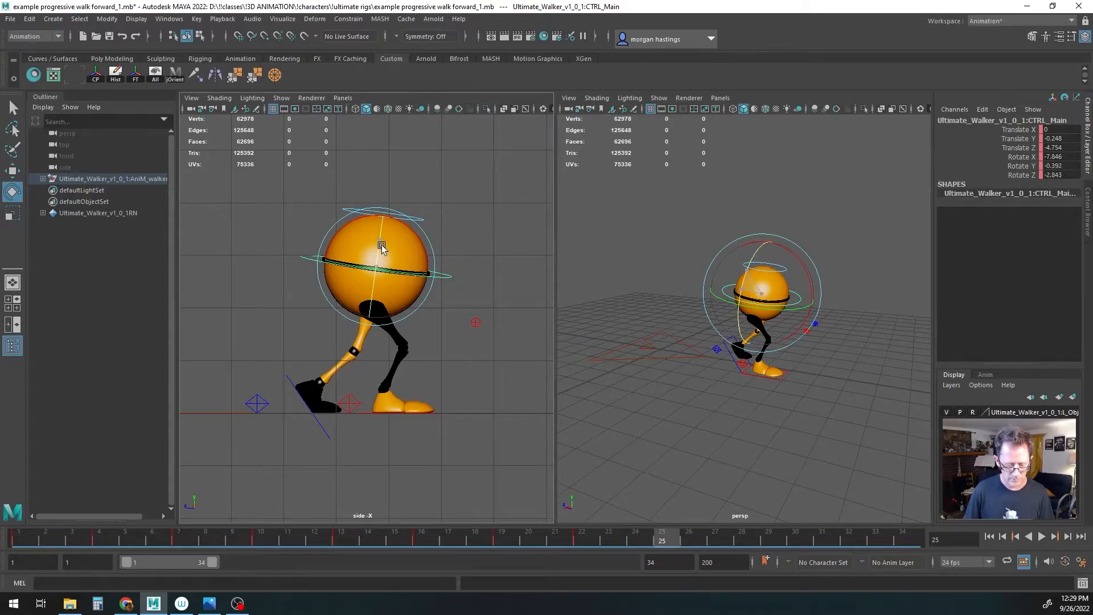
key("w")
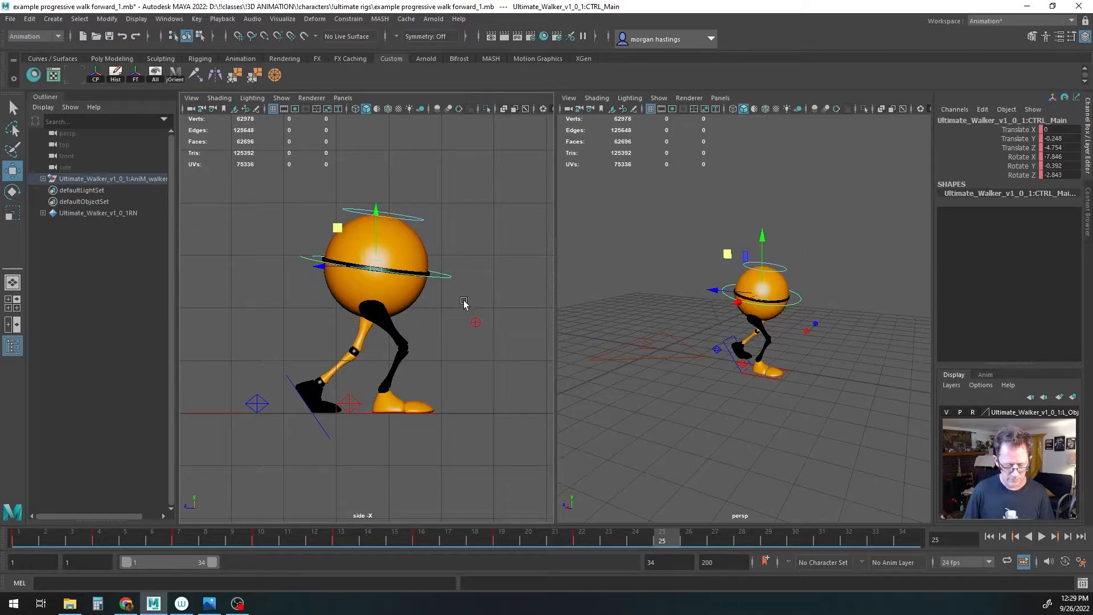
Step: Select both heel controls, both knee controls and the body control together and key them all at frame 25
key("q")
left_click(349, 402)
left_click(257, 404, "shift")
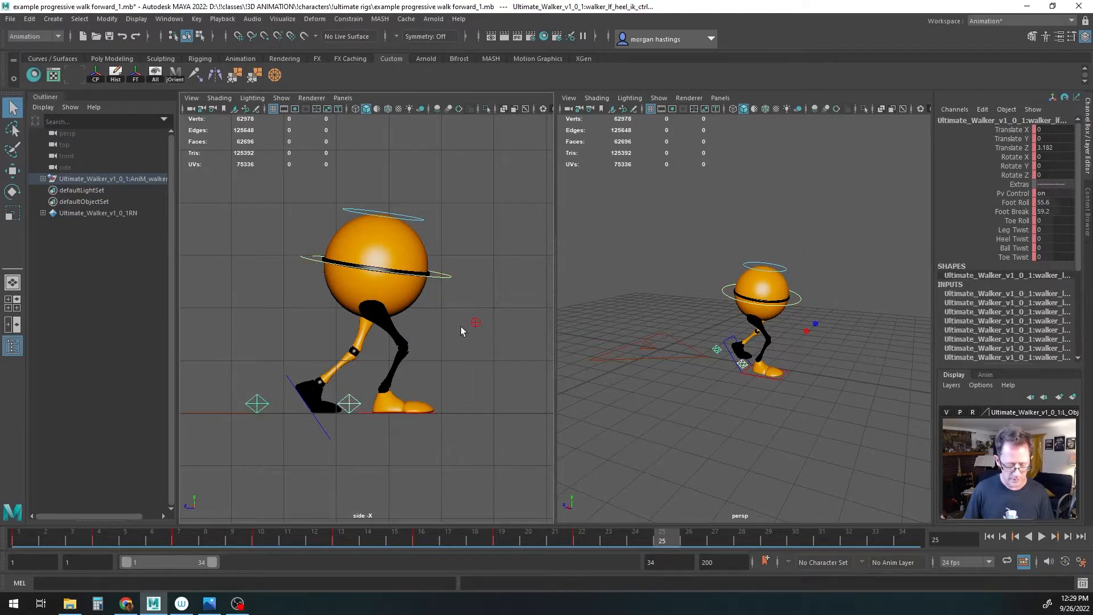
left_click(475, 322, "shift")
left_click_drag(309, 268, 312, 273)
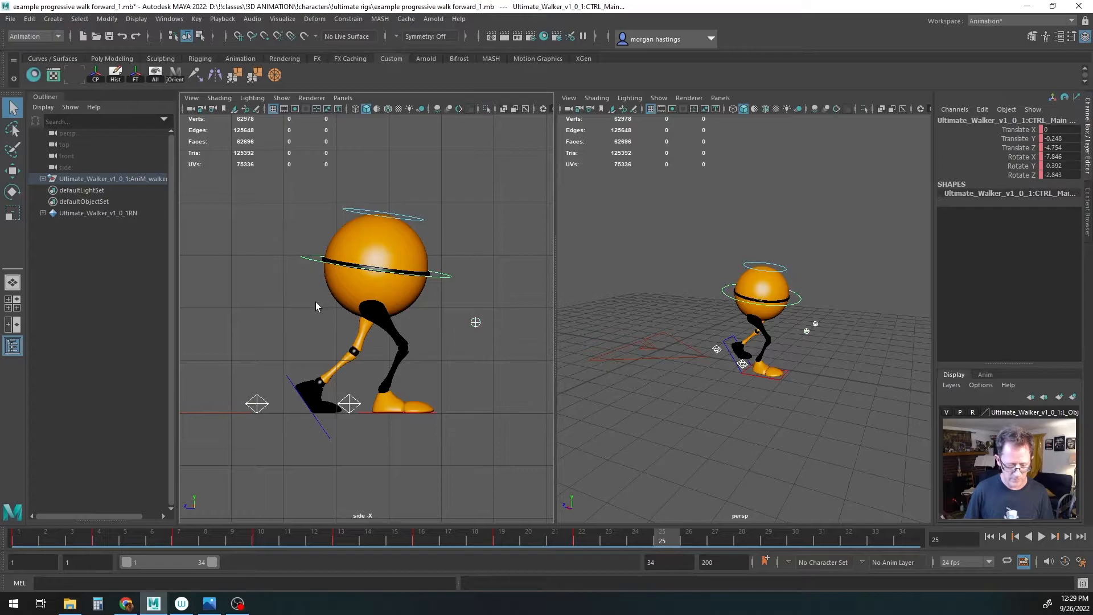
key("s")
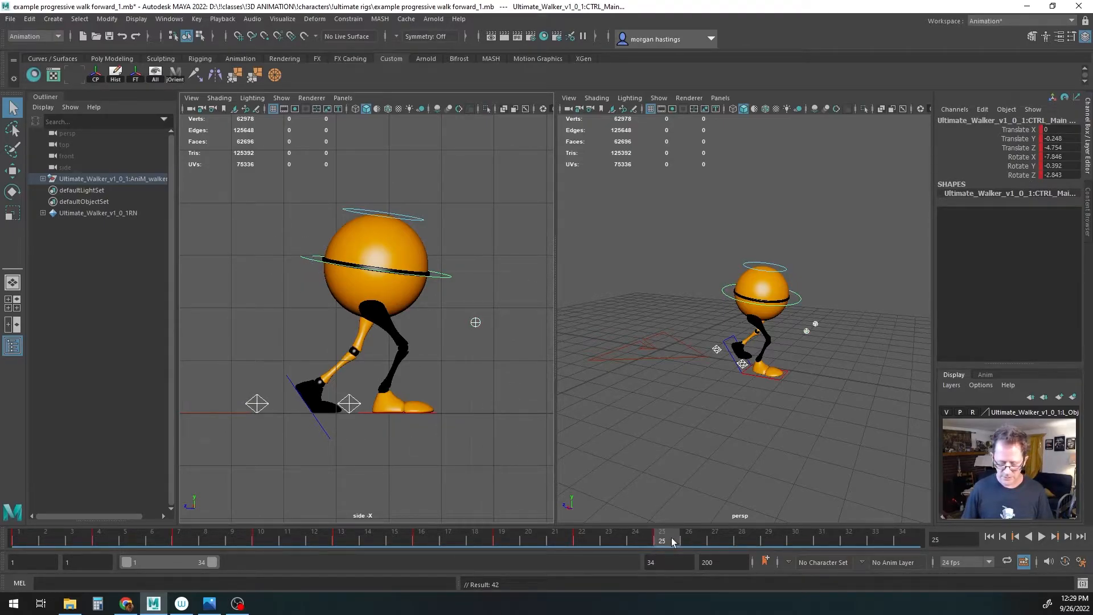
Step: At frame 28, lift the left heel control forward to about Y 0.444, Z 3.918, and the body control to about Y -0.074, Z -5.035
left_click_drag(664, 539, 744, 542)
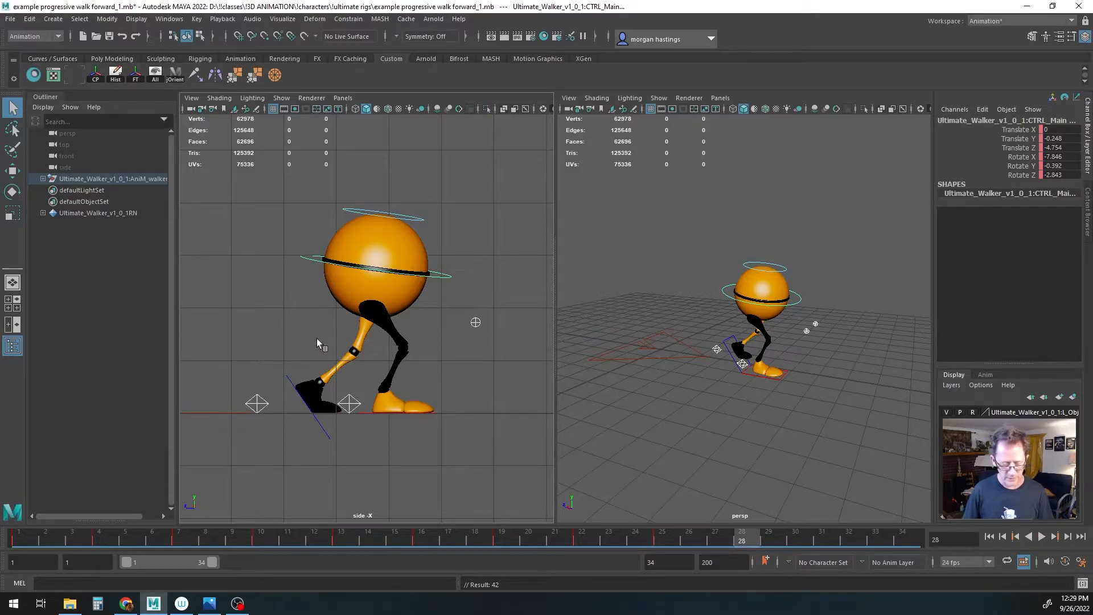
left_click(258, 405)
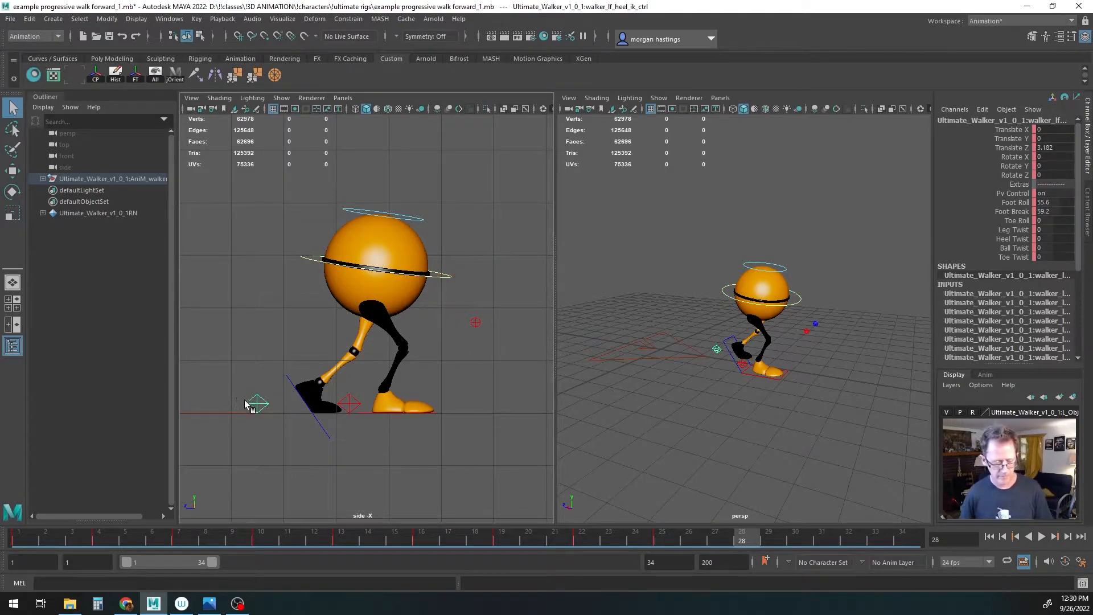
key("w")
left_click_drag(244, 376, 281, 353)
left_click(317, 263)
middle_click_drag(337, 230, 352, 219)
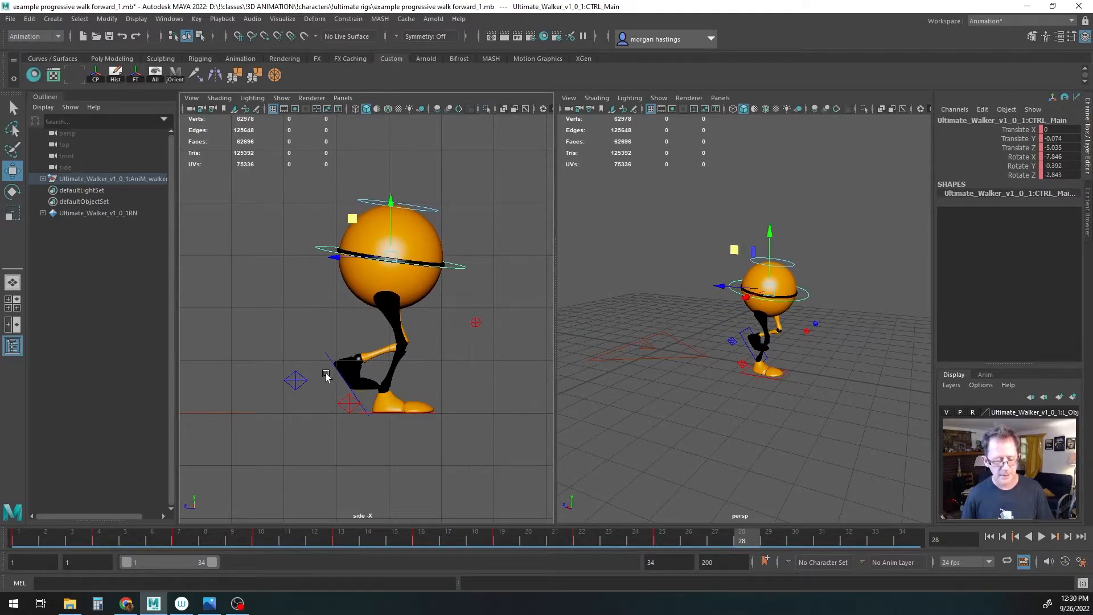
Step: Set the left heel control's Foot Break to 0 and reposition it to about Translate Y 0.282 and Translate Z 3.908
left_click(298, 381)
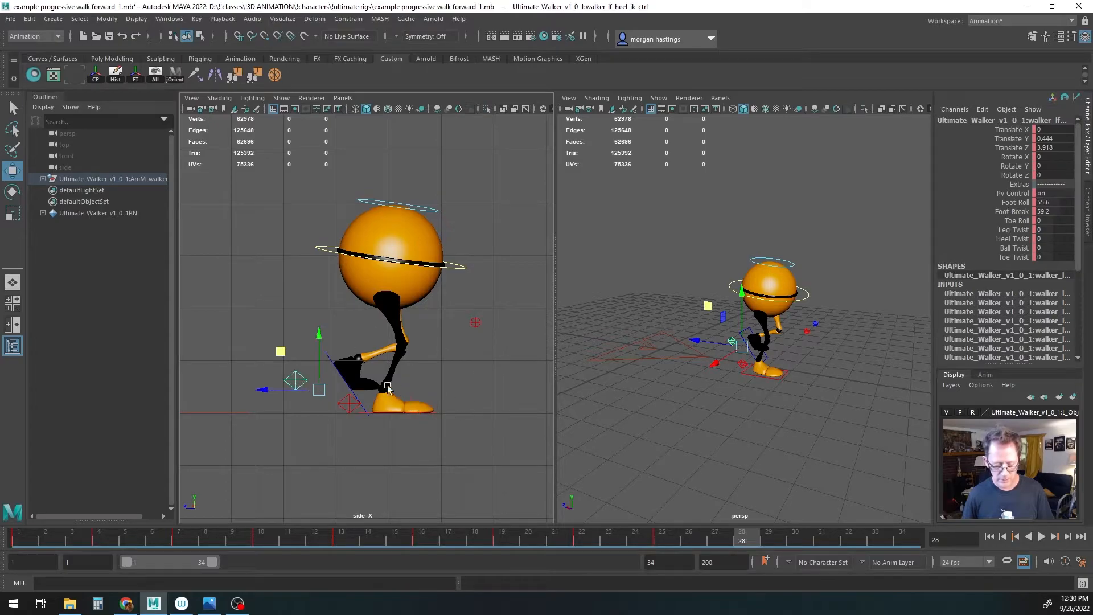
left_click_drag(295, 382, 301, 379)
double_click(1047, 211)
type("0")
key("Return")
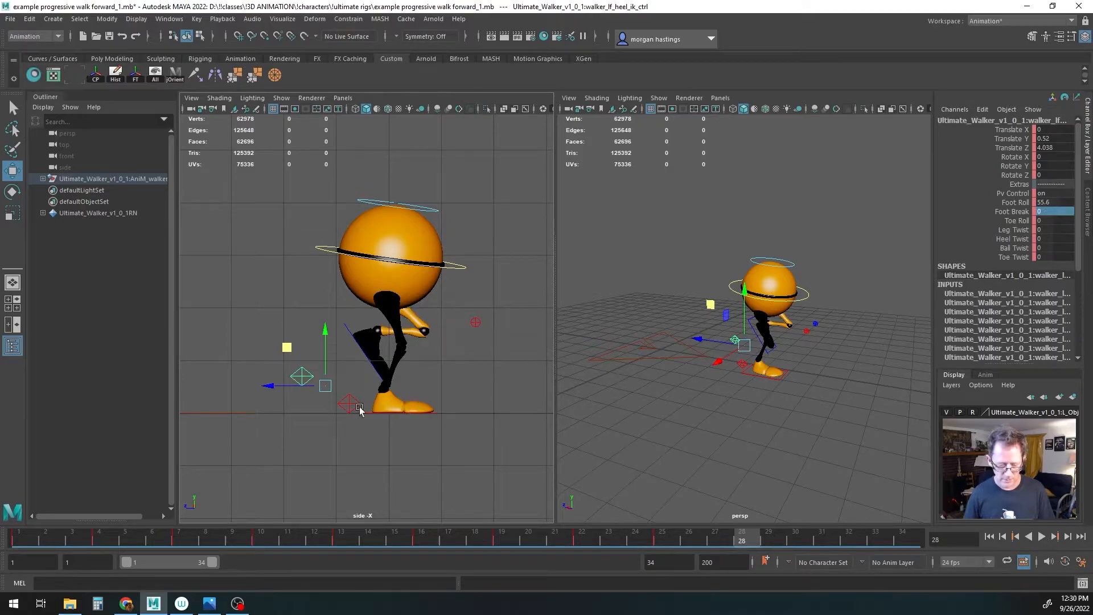
mouse_move(285, 349)
left_mouse_down()
mouse_move(267, 364)
mouse_move(279, 360)
left_mouse_up()
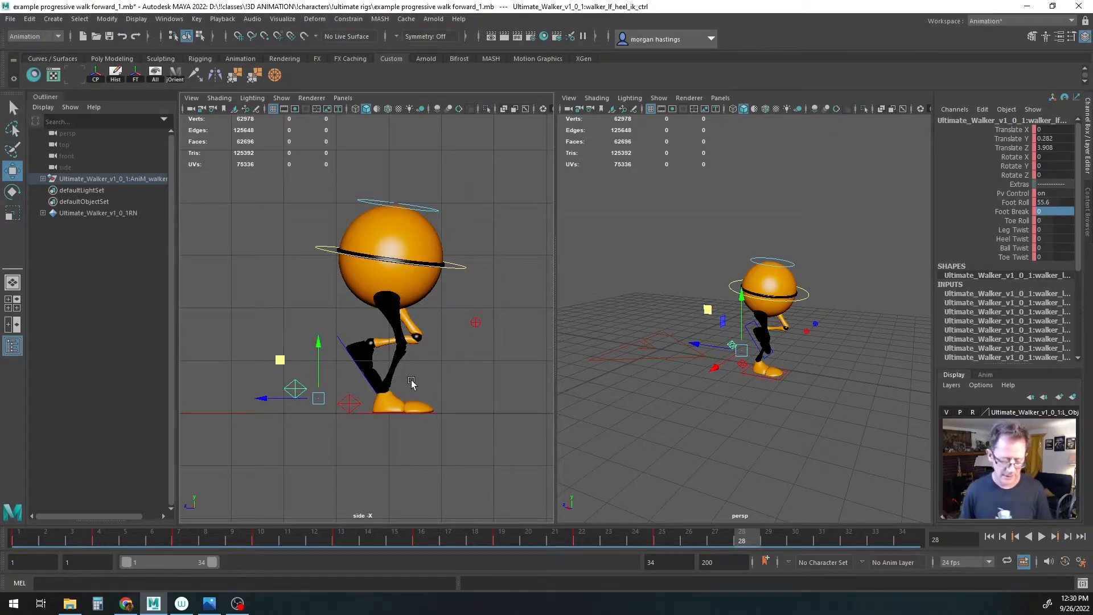
Step: Select both heel controls, both knee controls and the body control, key them at frame 28, and advance to frame 31
key("q")
left_click(349, 403)
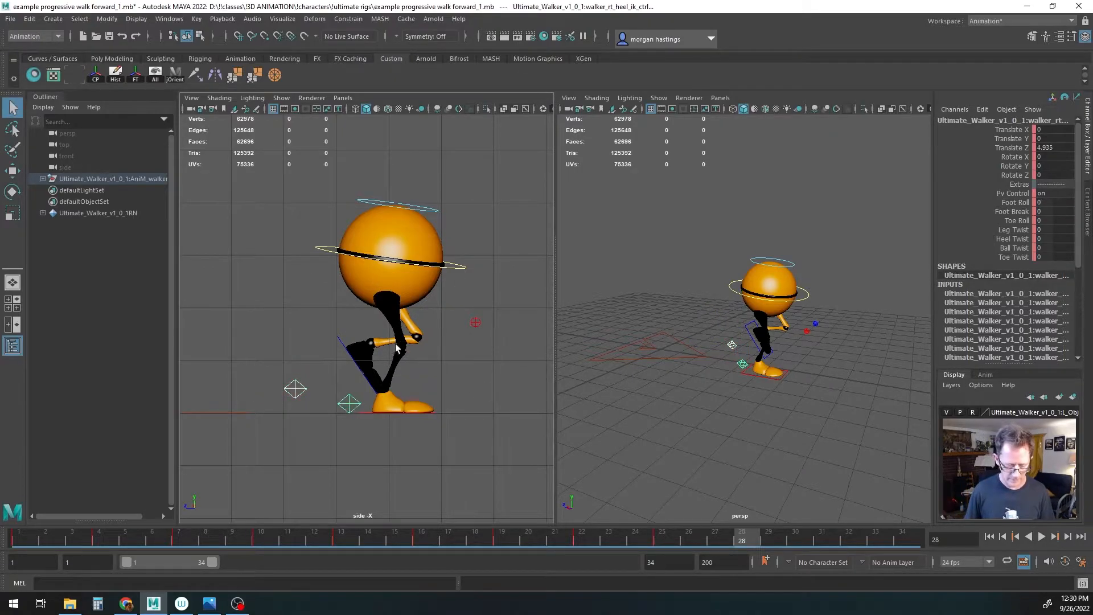
left_click_drag(464, 312, 485, 332, "shift")
left_click_drag(299, 228, 320, 256, "shift")
key("s")
left_click_drag(747, 540, 831, 541)
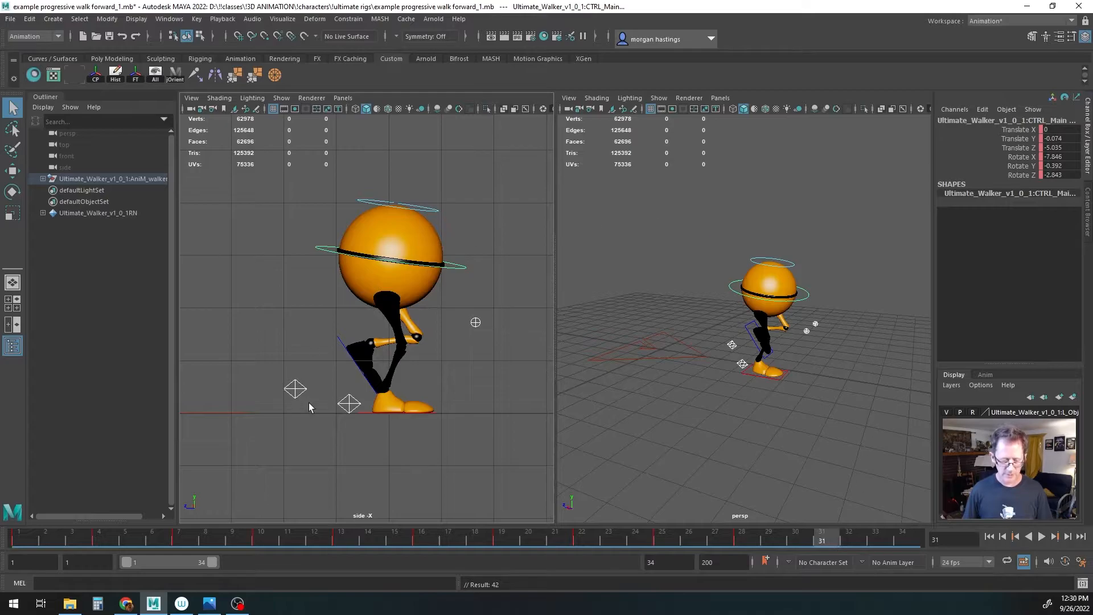
Step: At frame 31, set the left heel control's Foot Roll to 0, move it forward to about Translate Z 4.904, and set Translate Y to 0
left_click(295, 388)
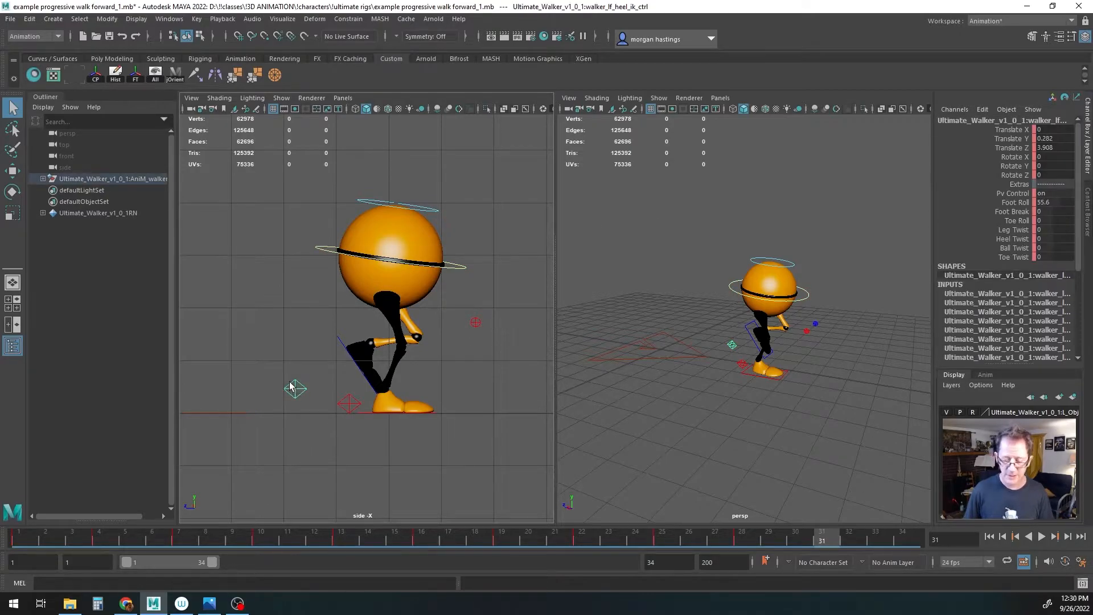
key("w")
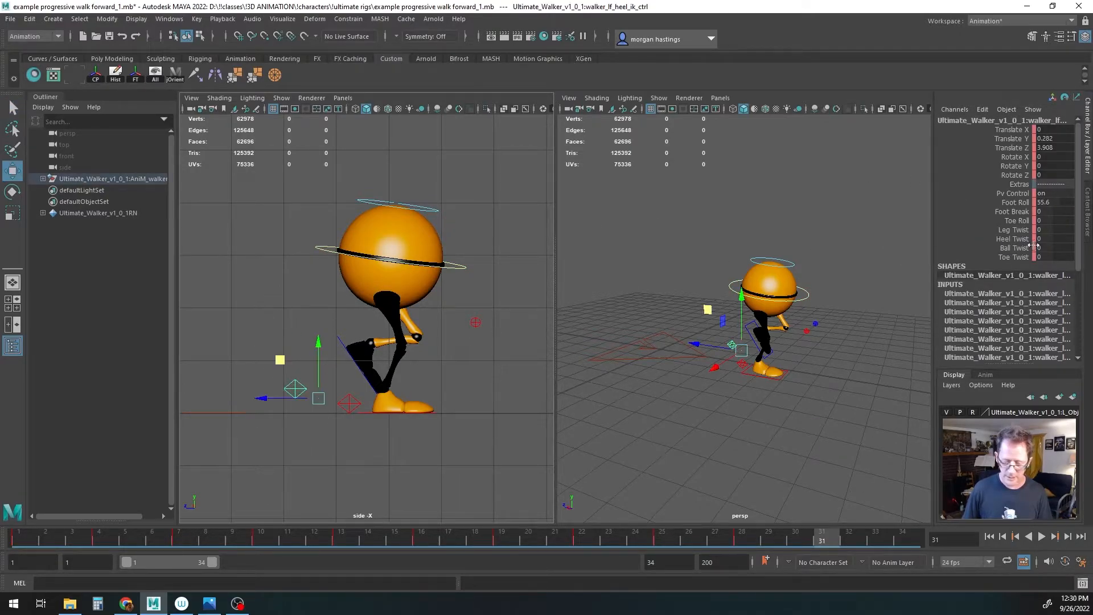
double_click(1061, 203)
type("0")
key("Return")
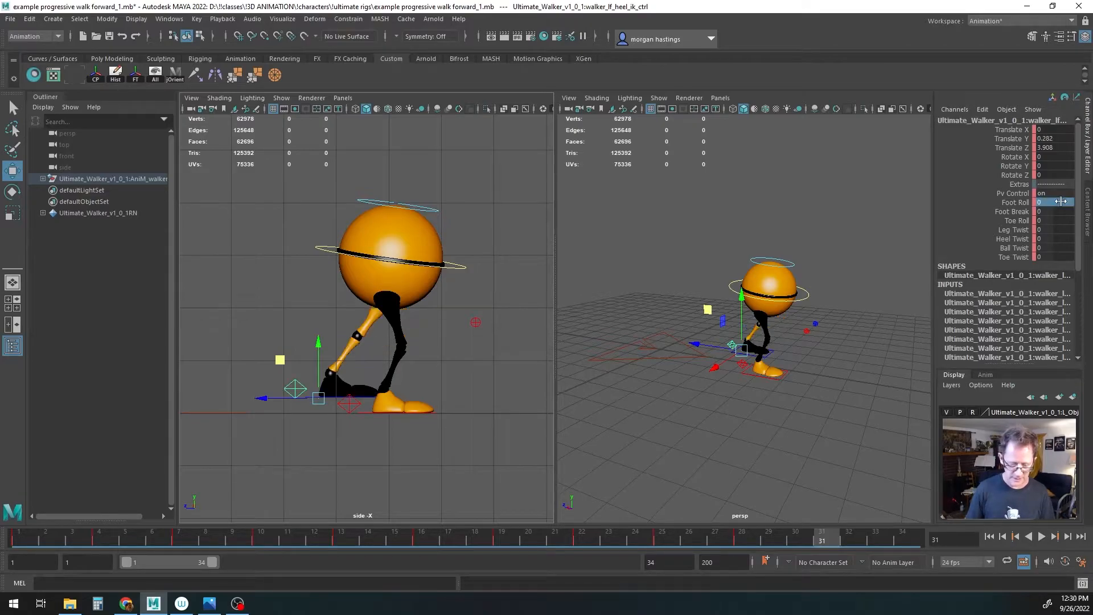
left_click_drag(279, 360, 332, 361)
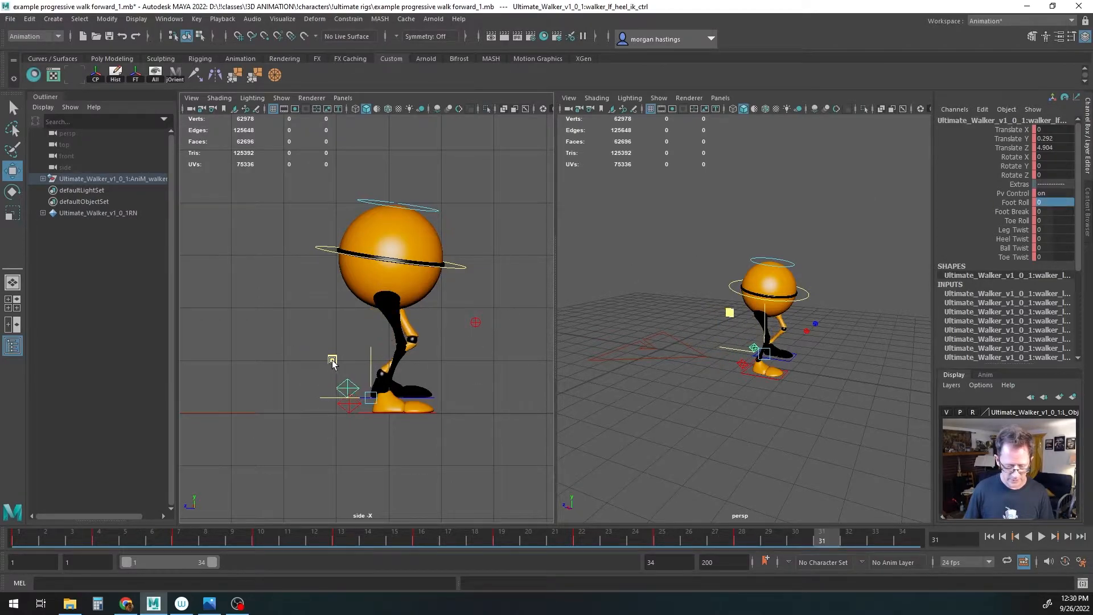
double_click(1049, 138)
type("0")
key("Return")
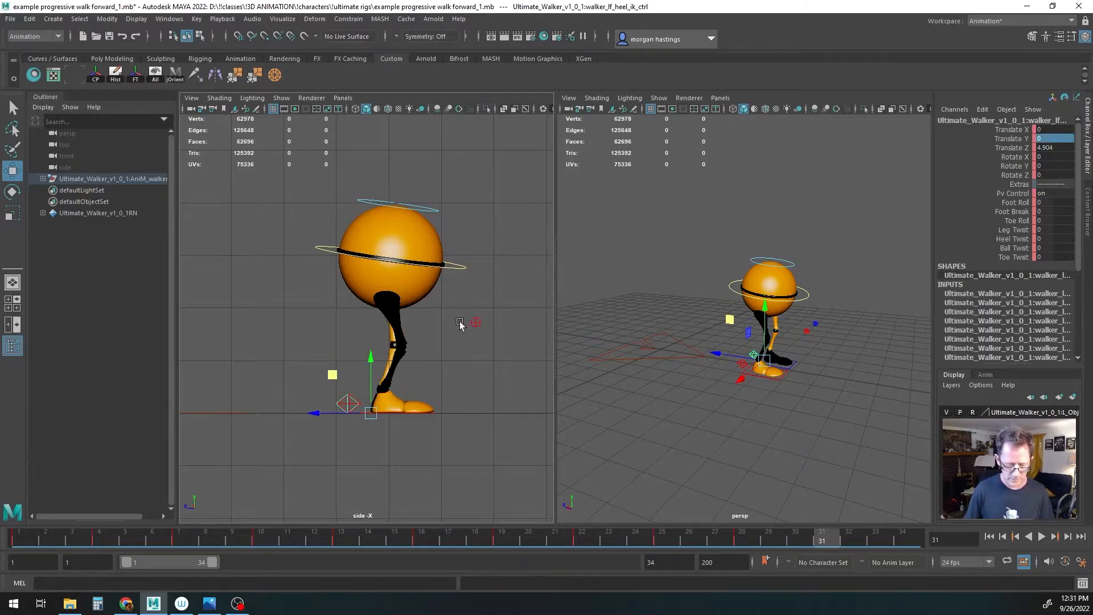
Step: Rotate the body control upright to about -3.316, -0.026, -0.186 and move it to about Translate Y -0.042, Translate Z -5.003
key("q")
left_click(320, 251)
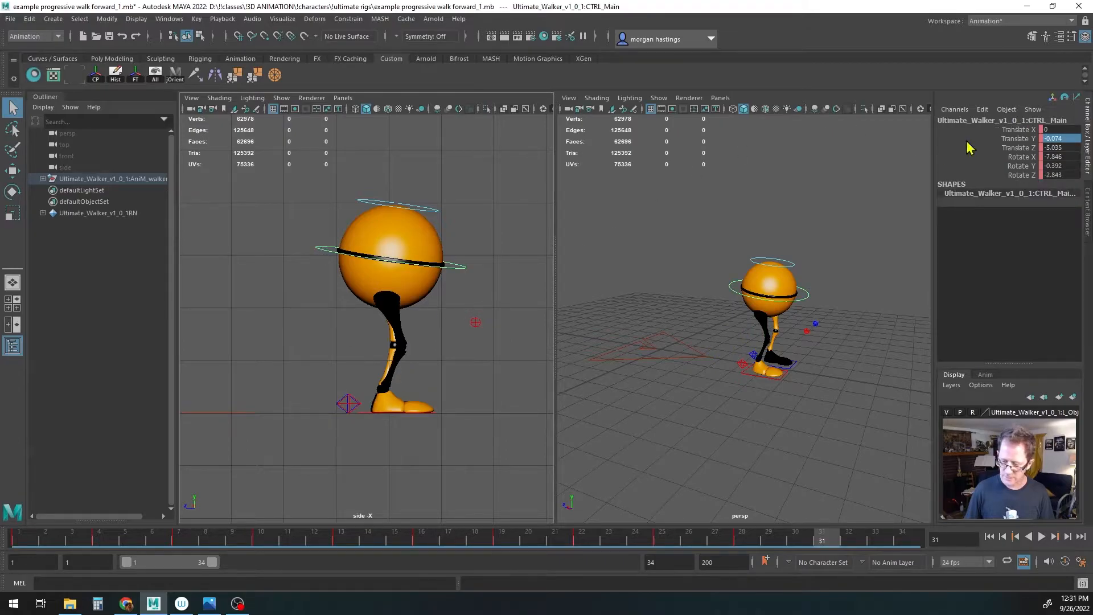
key("e")
left_click_drag(392, 246, 354, 223)
key("w")
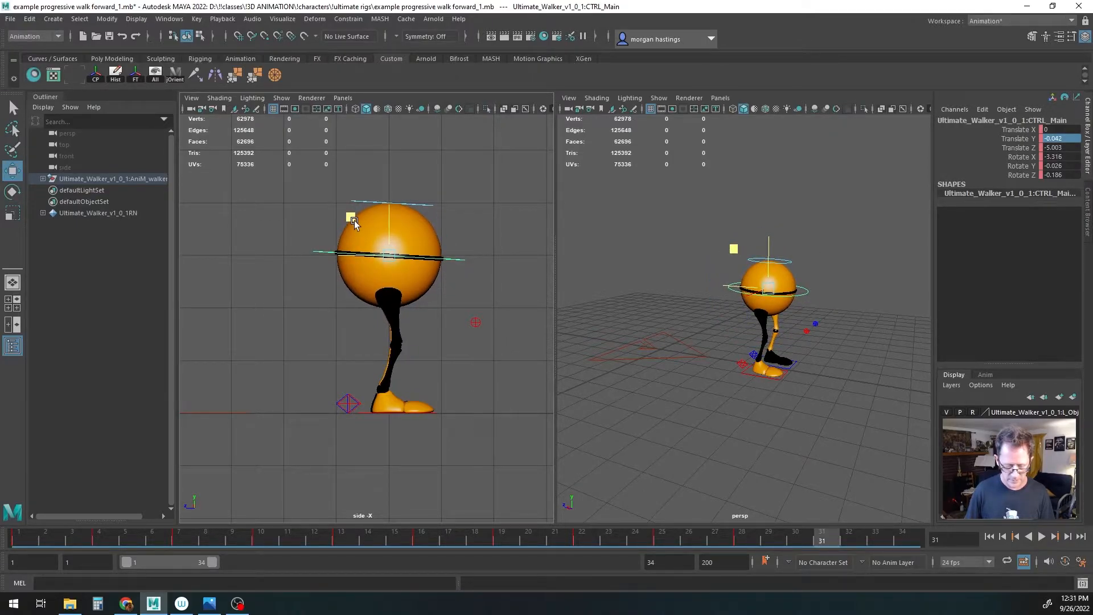
Step: Select both knee controls, the body control and both heel controls together and key them at frame 31
key("q")
left_click(475, 322)
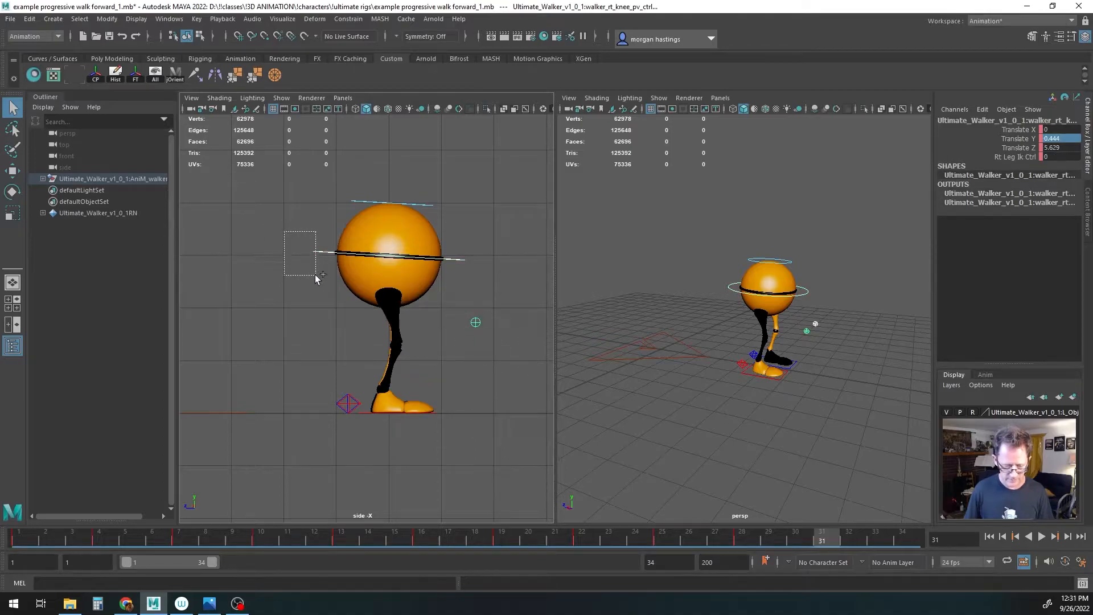
left_click_drag(315, 274, 317, 278)
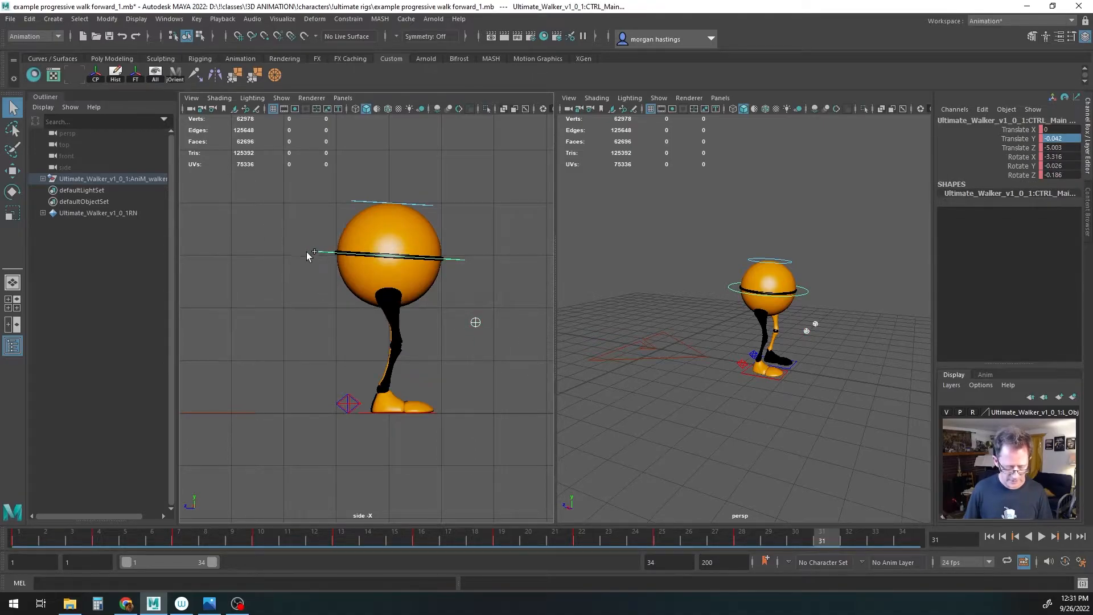
left_click_drag(322, 378, 361, 411)
key("s")
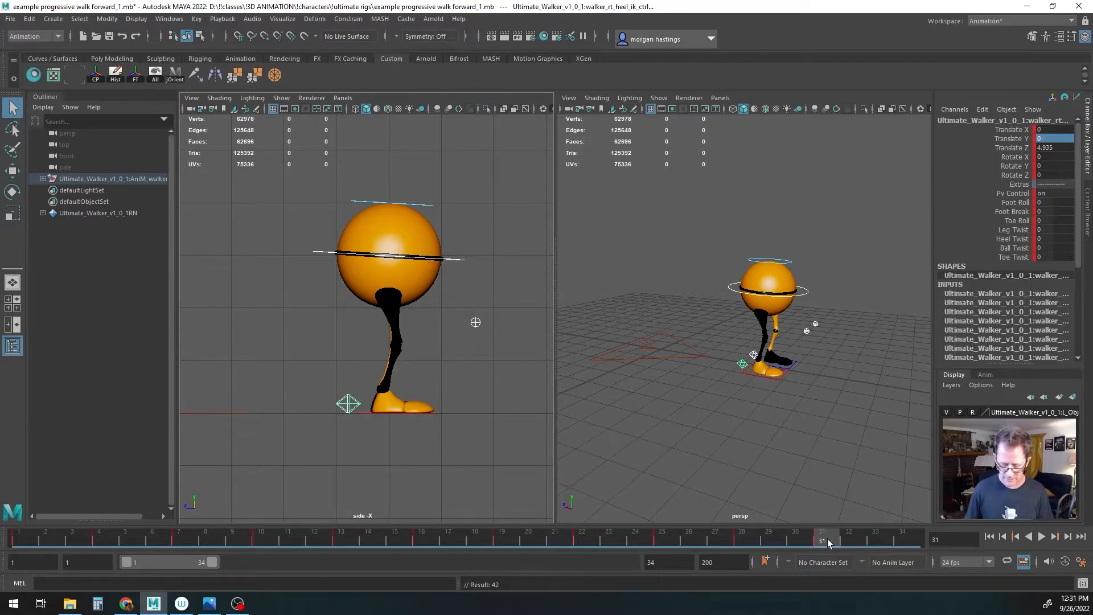
Step: Scrub back to frame 1 and play the walk in the perspective view to review the motion, then stop playback
left_click(766, 541)
left_click_drag(766, 540, 18, 532)
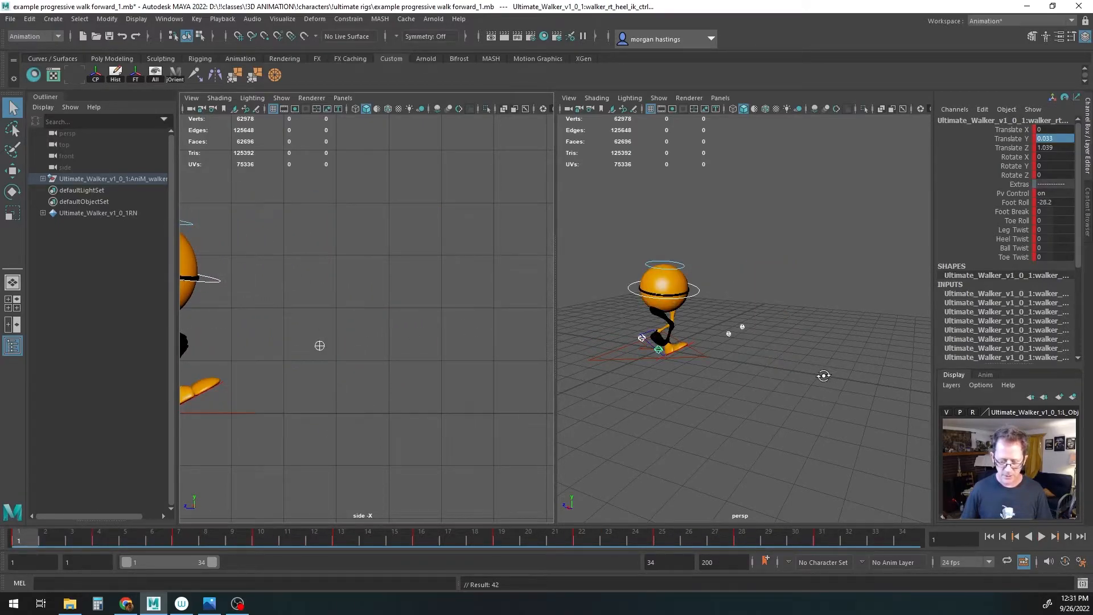
left_click_drag(824, 374, 707, 377, "alt")
right_click_drag(707, 377, 755, 369, "alt")
left_click_drag(755, 369, 758, 398, "alt")
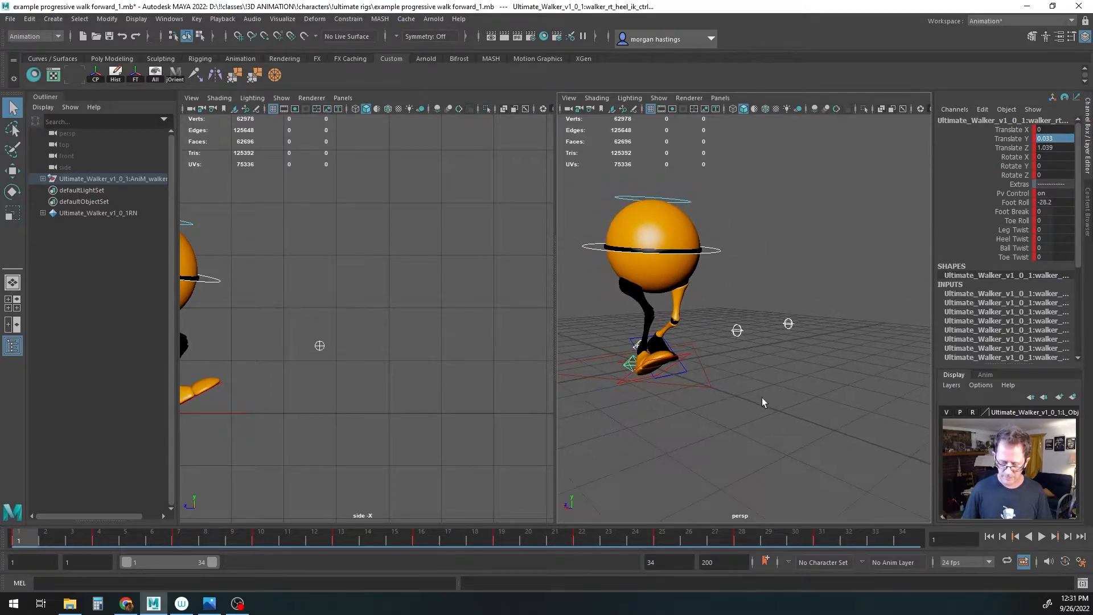
left_click(1042, 536)
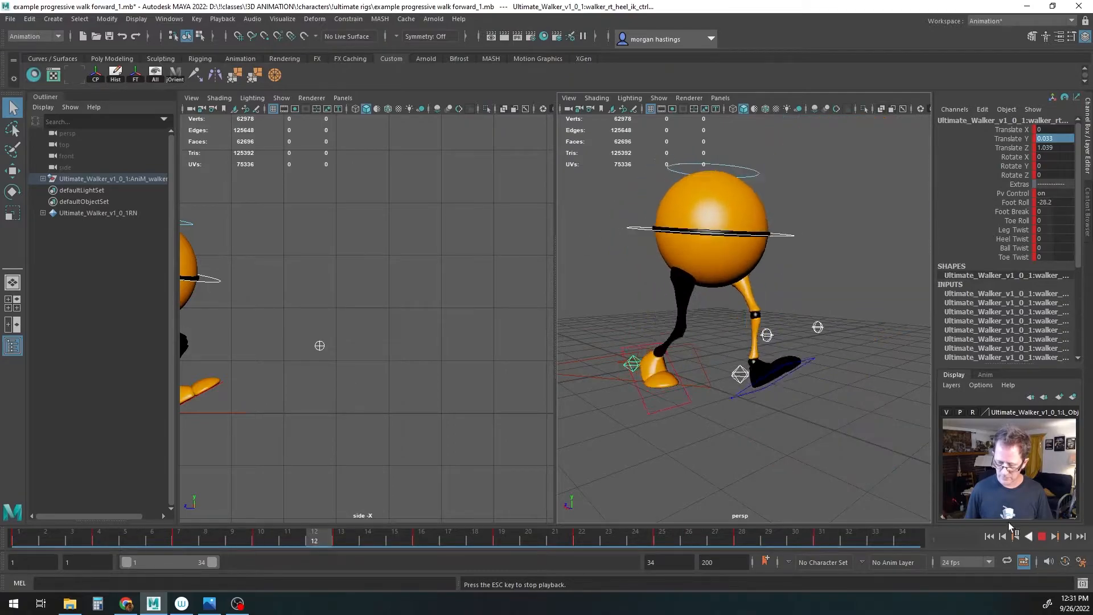
right_click_drag(752, 397, 659, 399, "alt")
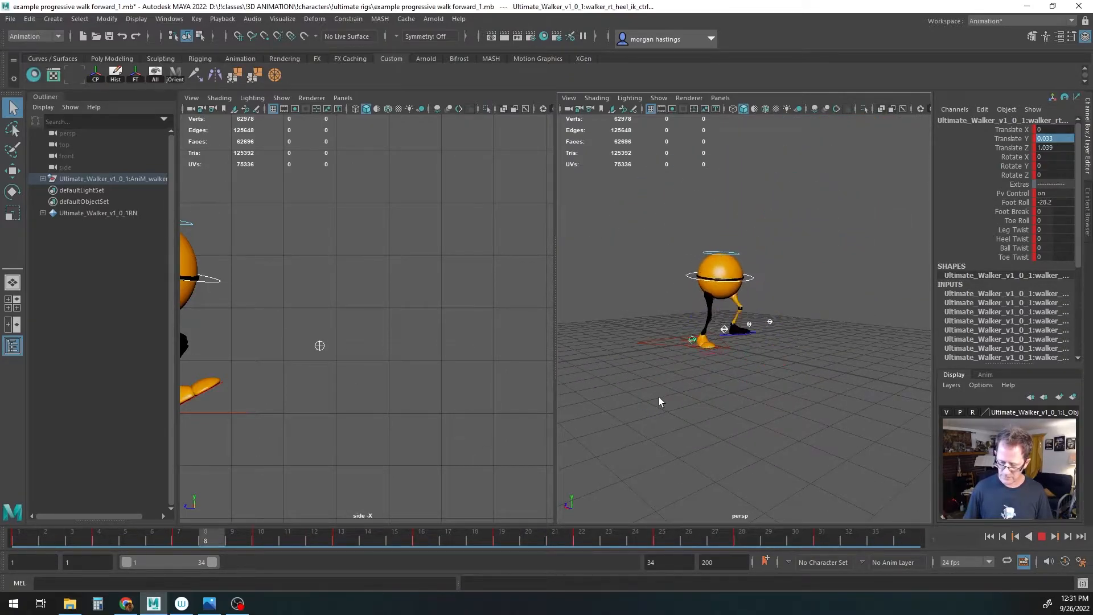
left_click(1041, 536)
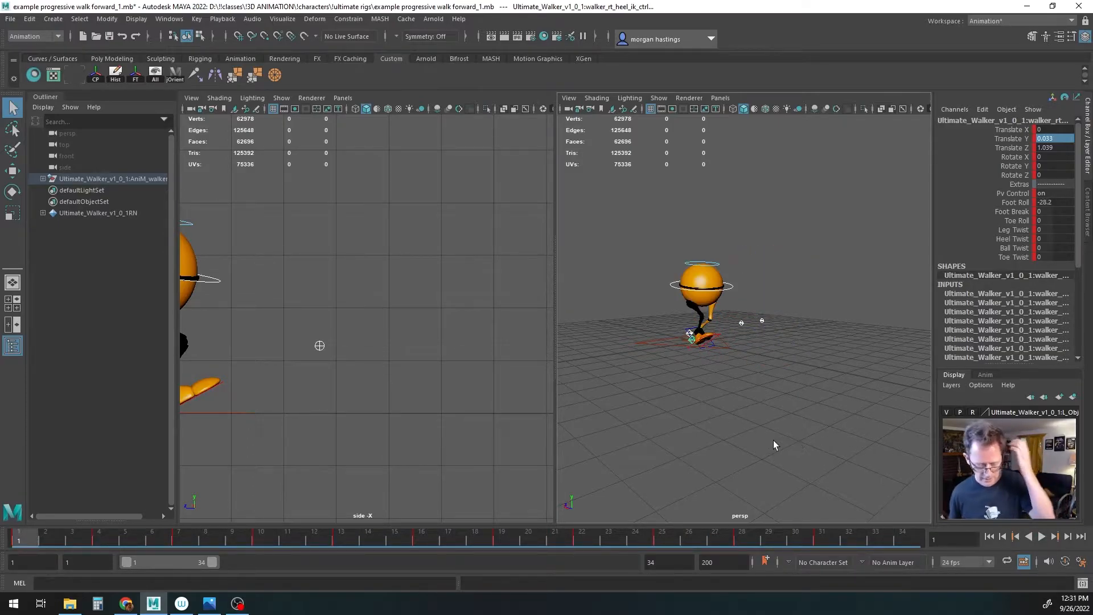
Step: Return to frame 31 and extend the end of the playback range to frame 49
middle_click_drag(285, 339, 440, 336, "alt")
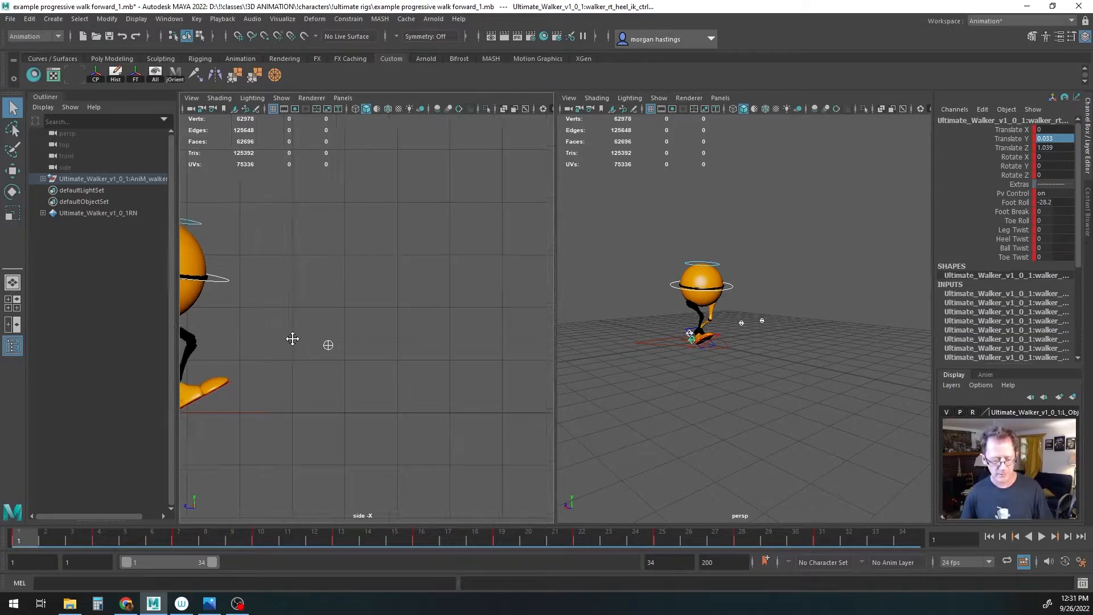
mouse_move(703, 360)
left_mouse_down("alt")
mouse_move(659, 353)
mouse_move(706, 359)
left_mouse_up("alt")
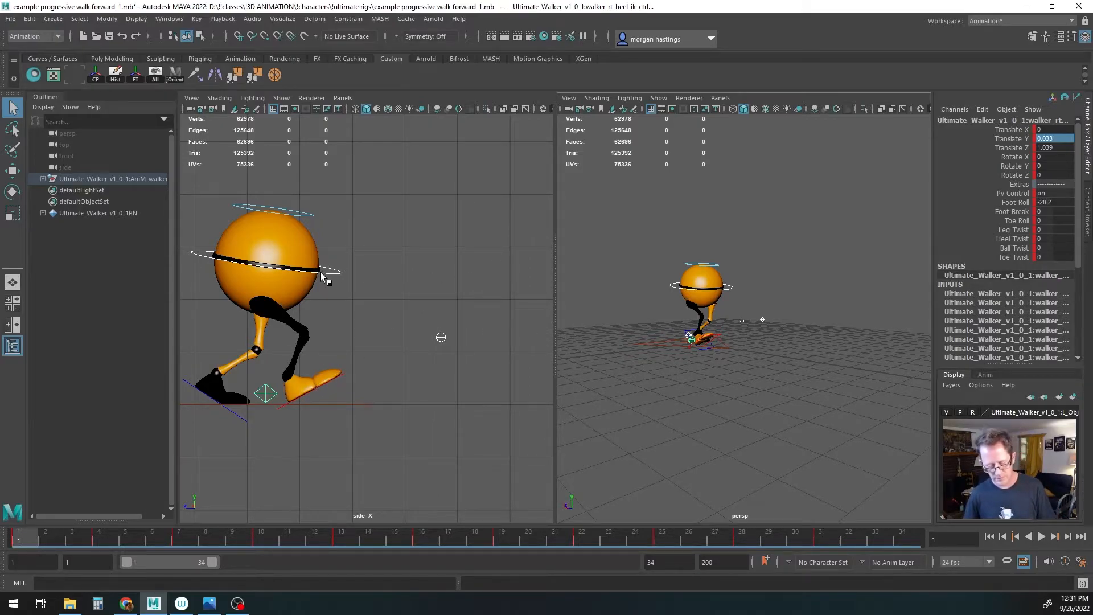
left_click_drag(737, 352, 684, 363, "alt")
left_click(821, 538)
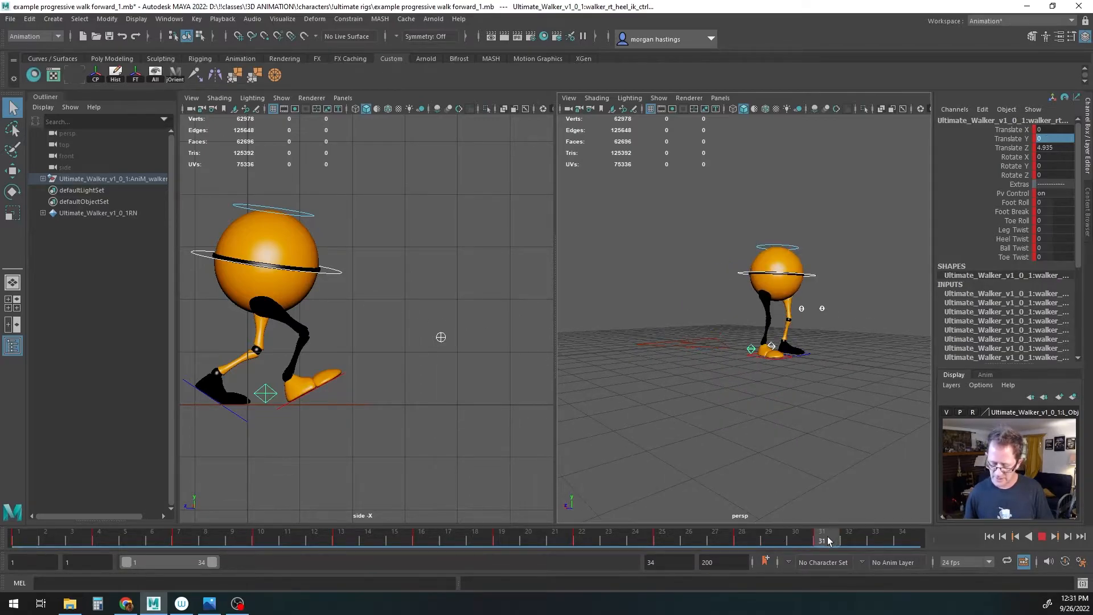
middle_click_drag(464, 331, 357, 325, "alt")
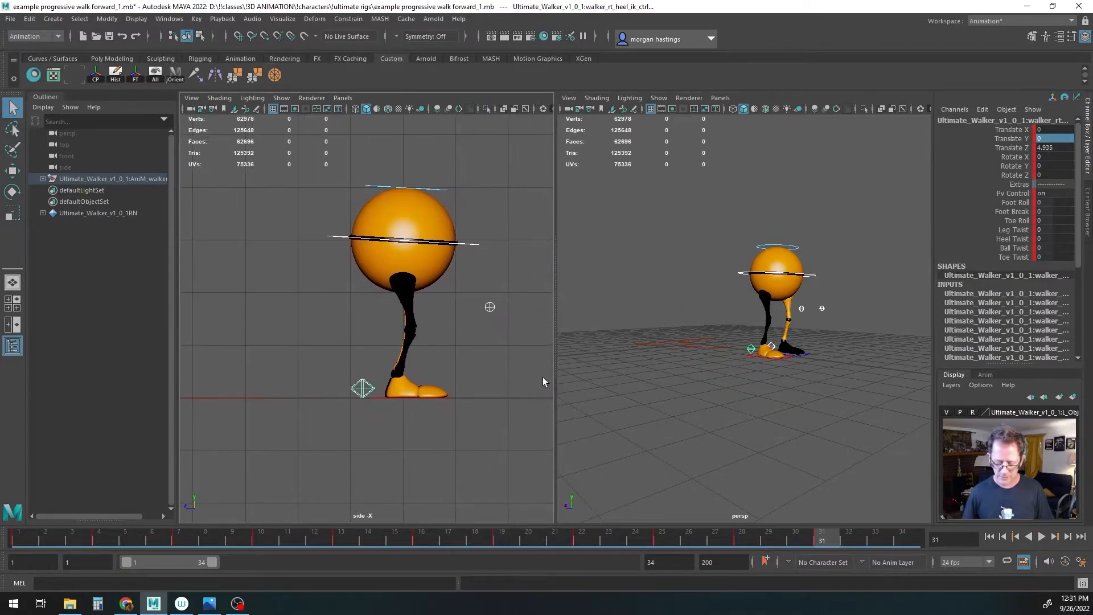
double_click(630, 560)
left_click_drag(214, 562, 251, 562)
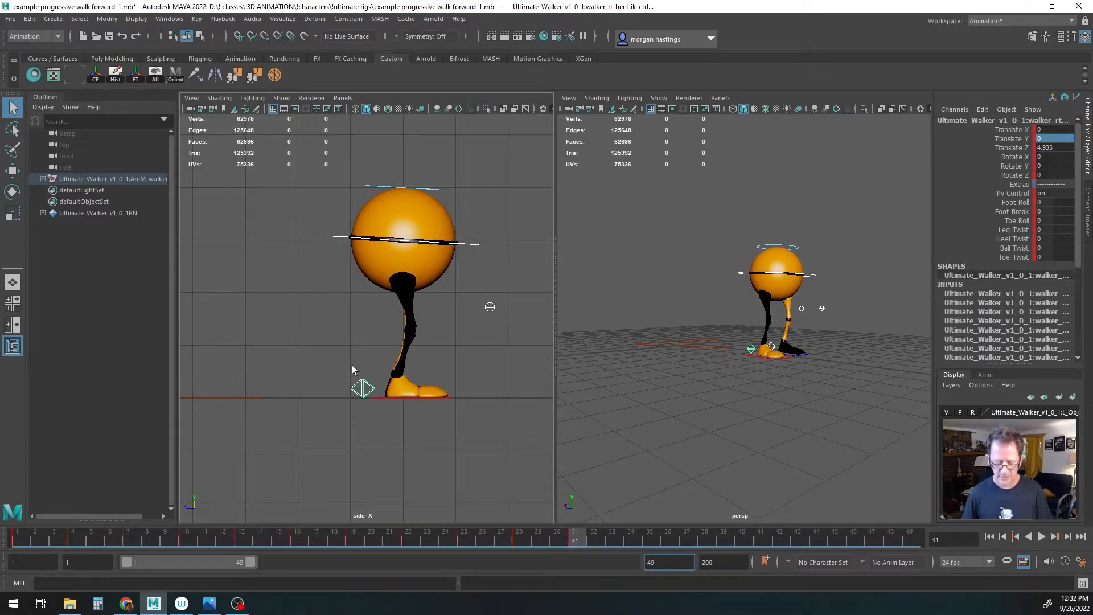
middle_click_drag(462, 317, 387, 338, "alt")
middle_click_drag(742, 346, 718, 367, "alt")
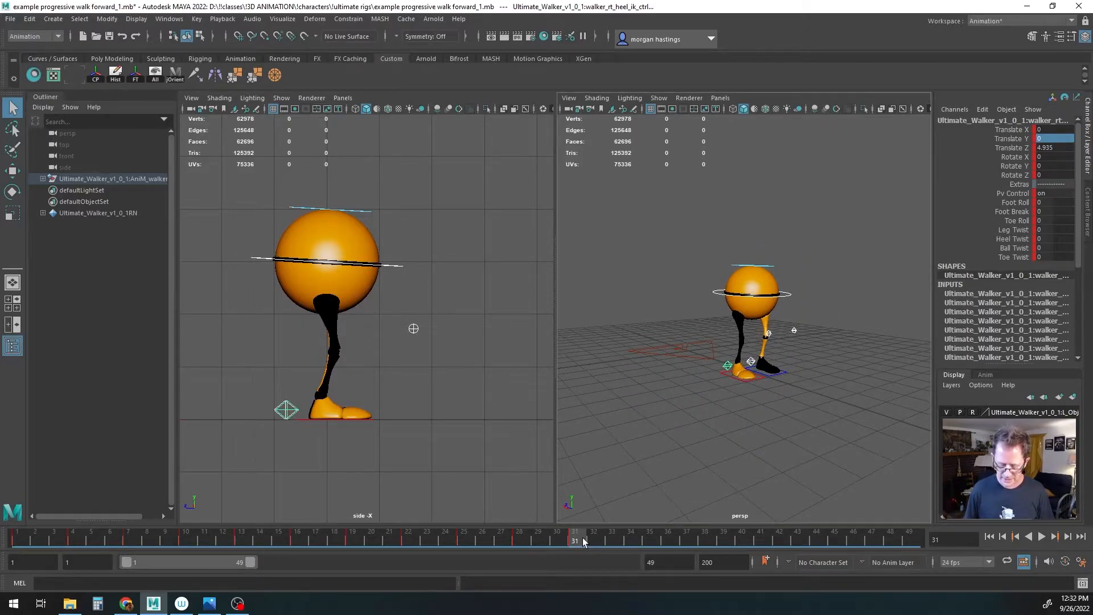
Step: Select the body control and scrub between frames 31 and 41 to examine the timing of the next pose
key("alt+v")
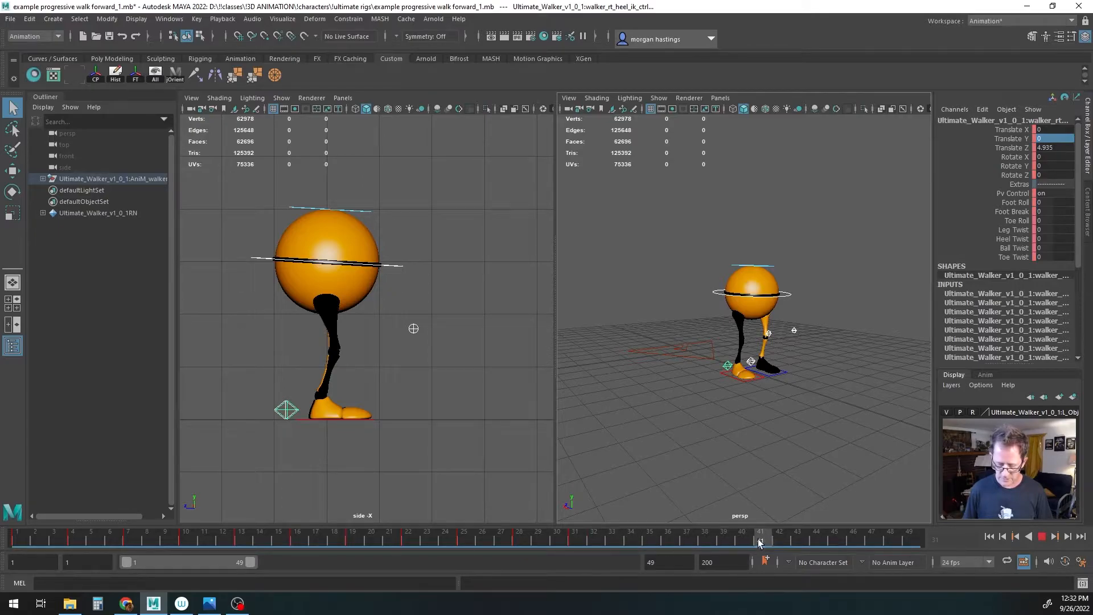
key("alt+v")
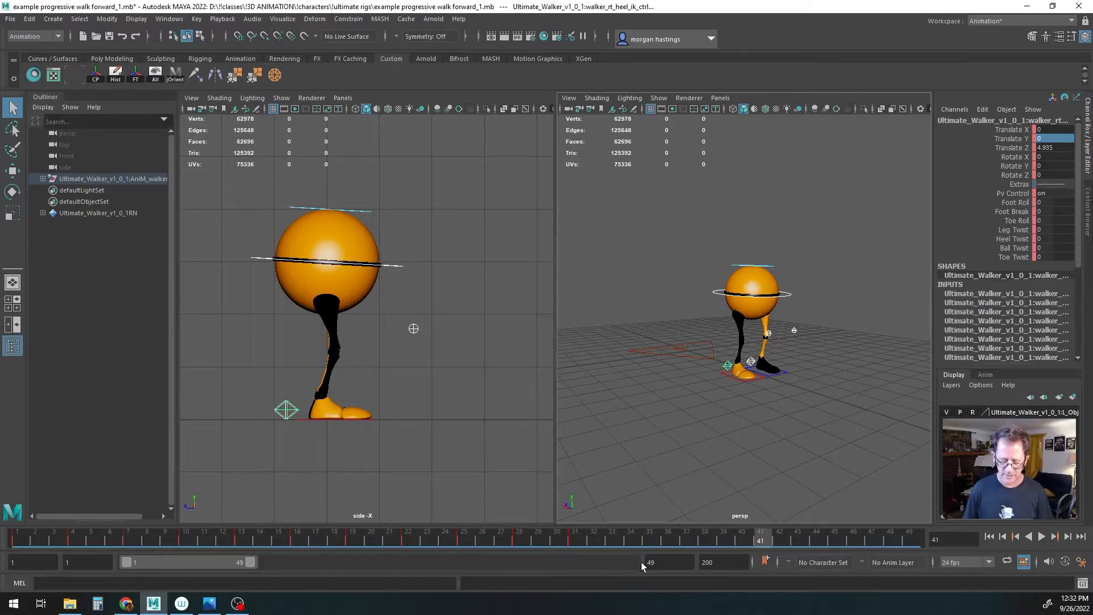
left_click(394, 270)
key("w")
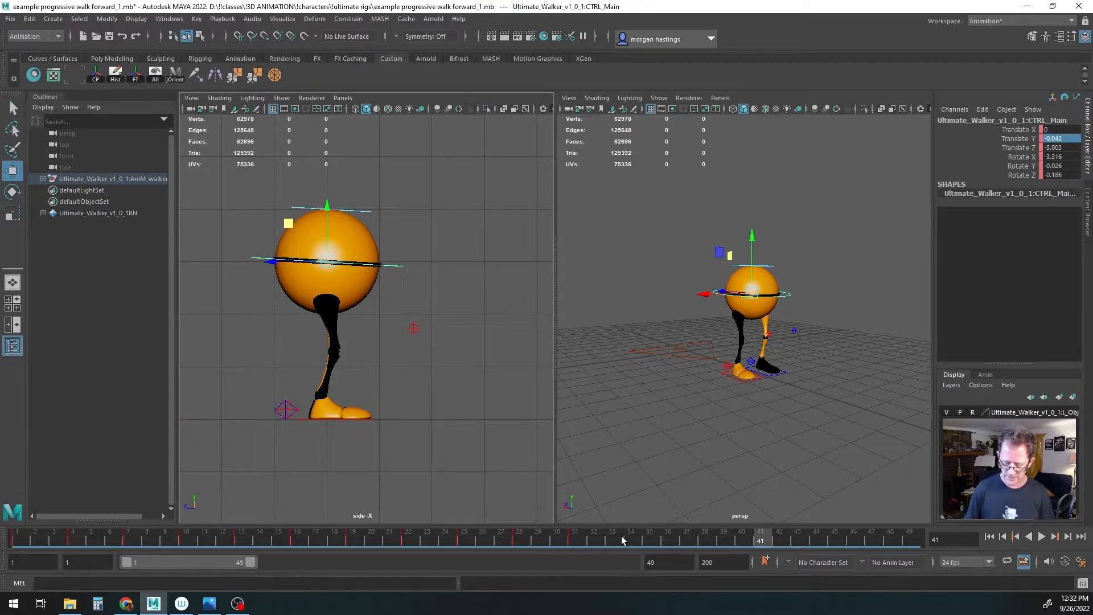
left_click_drag(602, 539, 573, 539)
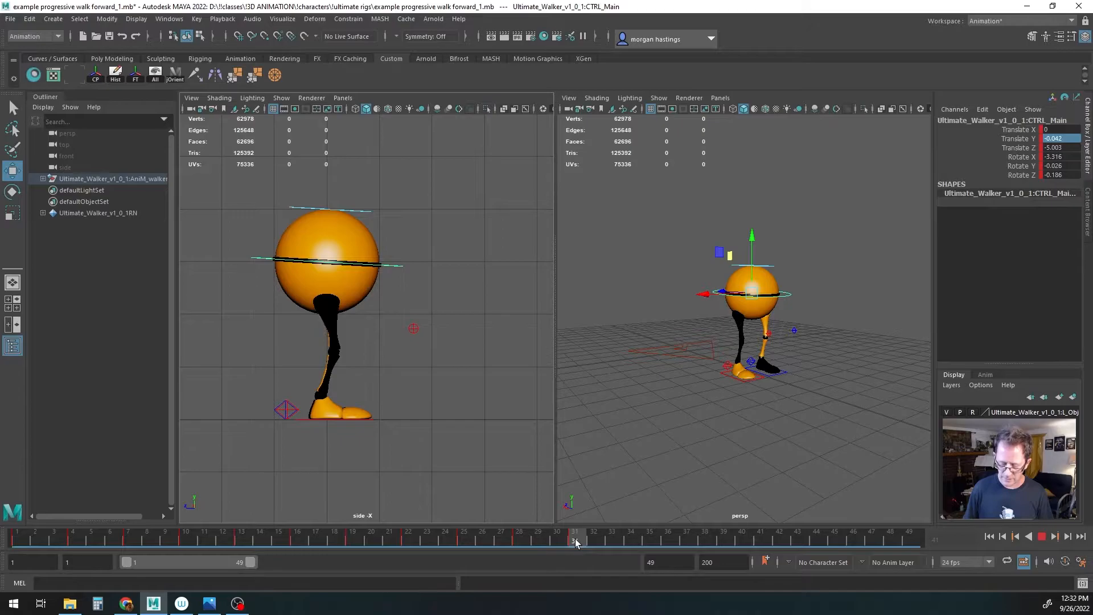
left_click_drag(573, 538, 742, 539)
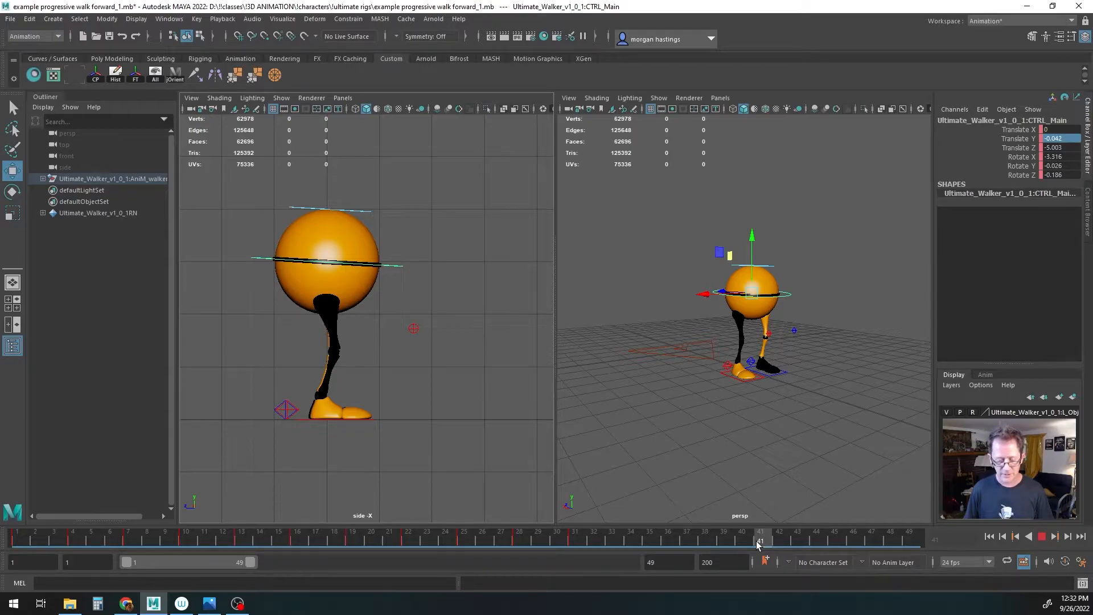
mouse_move(757, 545)
left_mouse_down()
mouse_move(575, 545)
mouse_move(758, 545)
left_mouse_up()
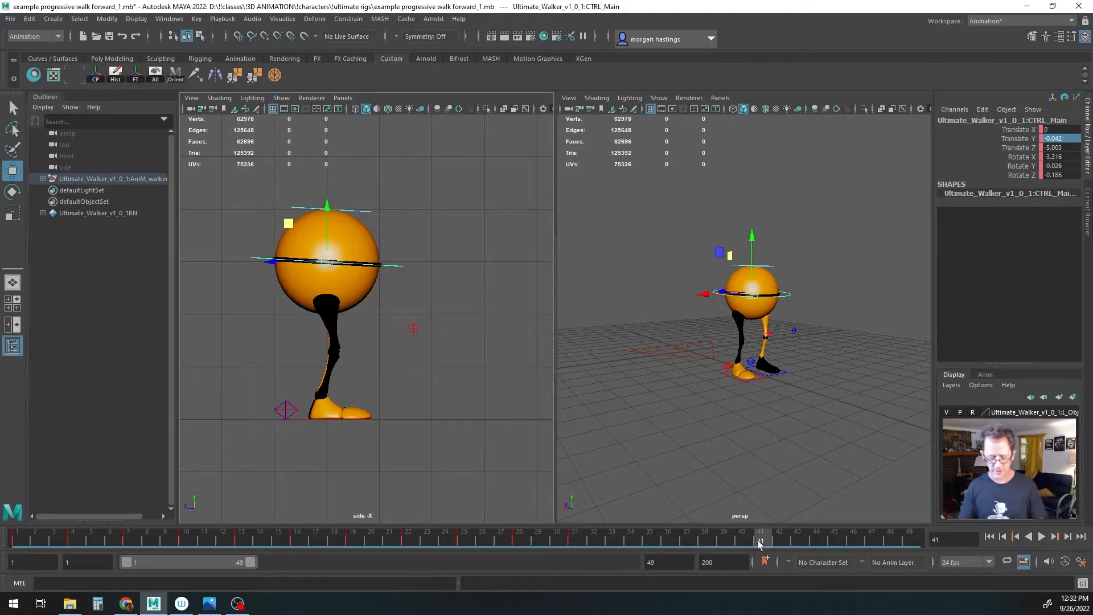
Step: At frame 31, select both heel controls, both knee controls and the body control and copy their keys
left_click(576, 540)
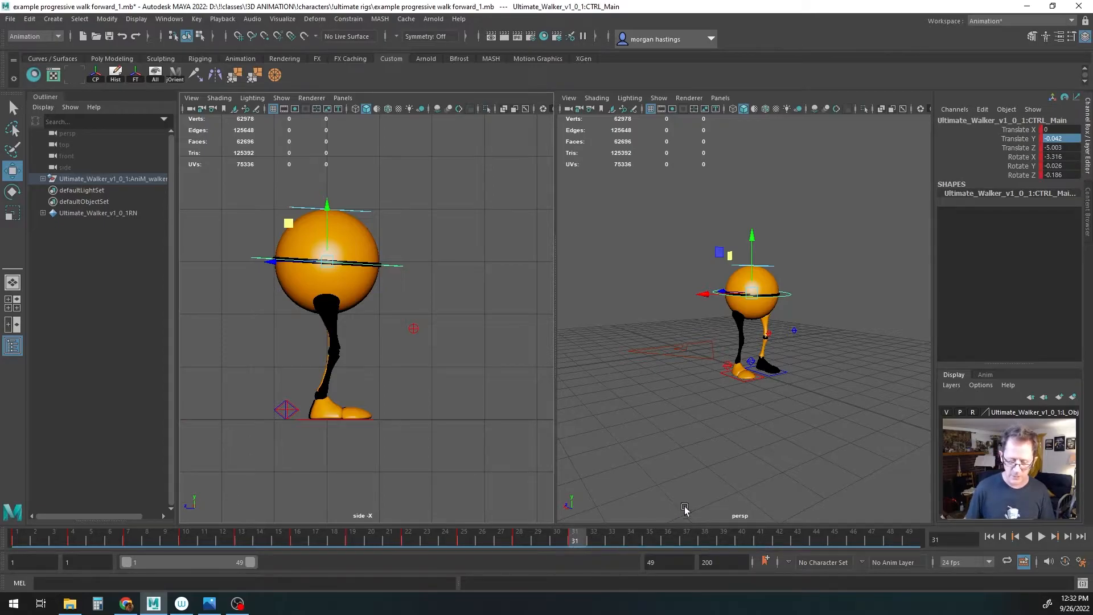
key("q")
left_click(285, 408)
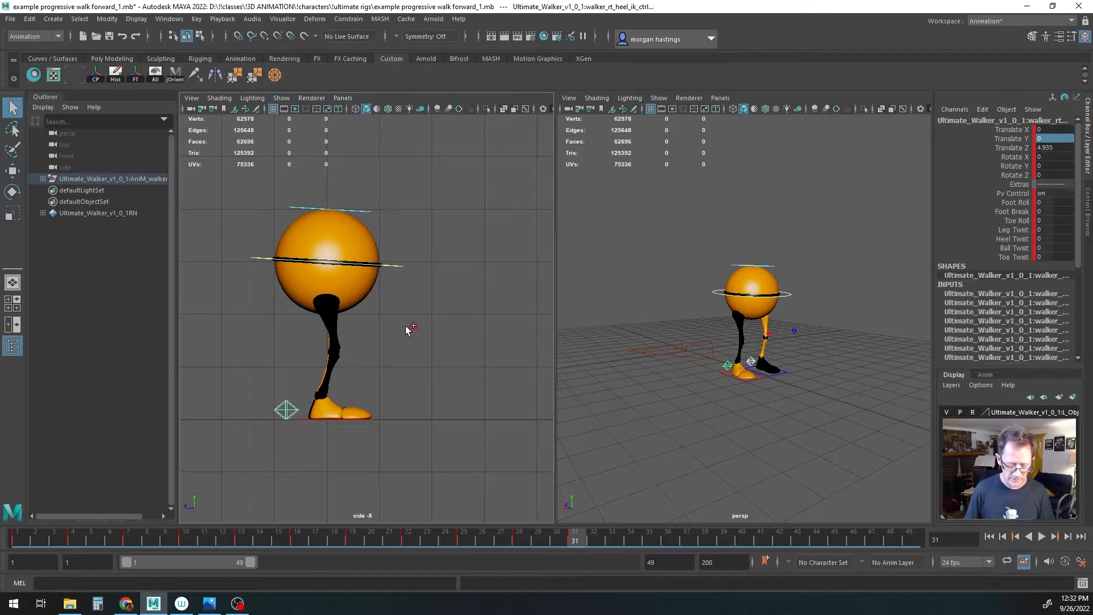
left_click(412, 328)
left_click_drag(255, 264, 256, 265)
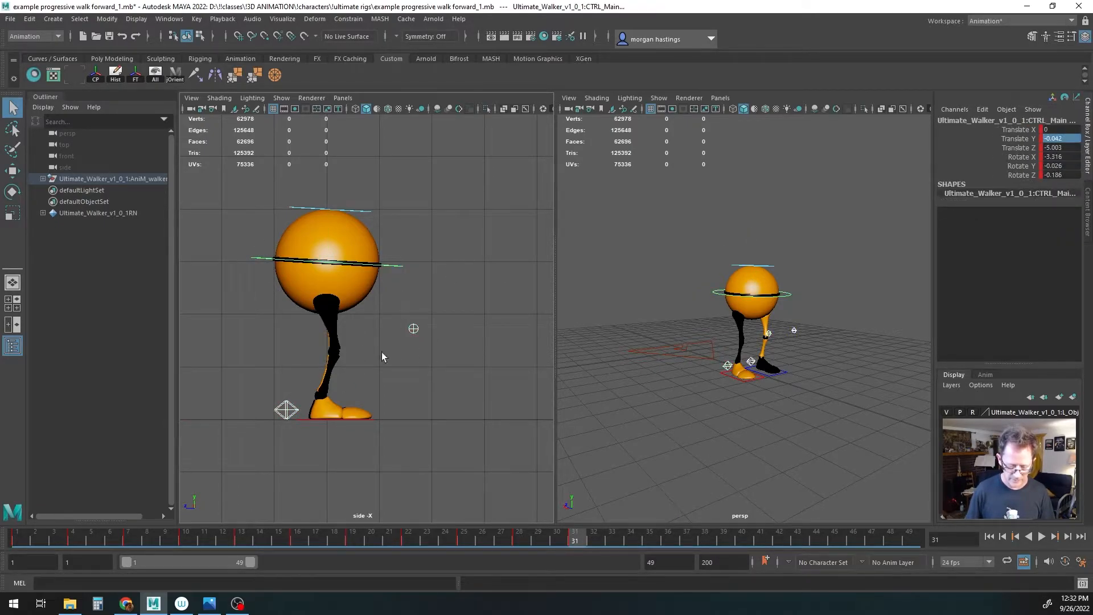
right_click(572, 538)
left_click(597, 340)
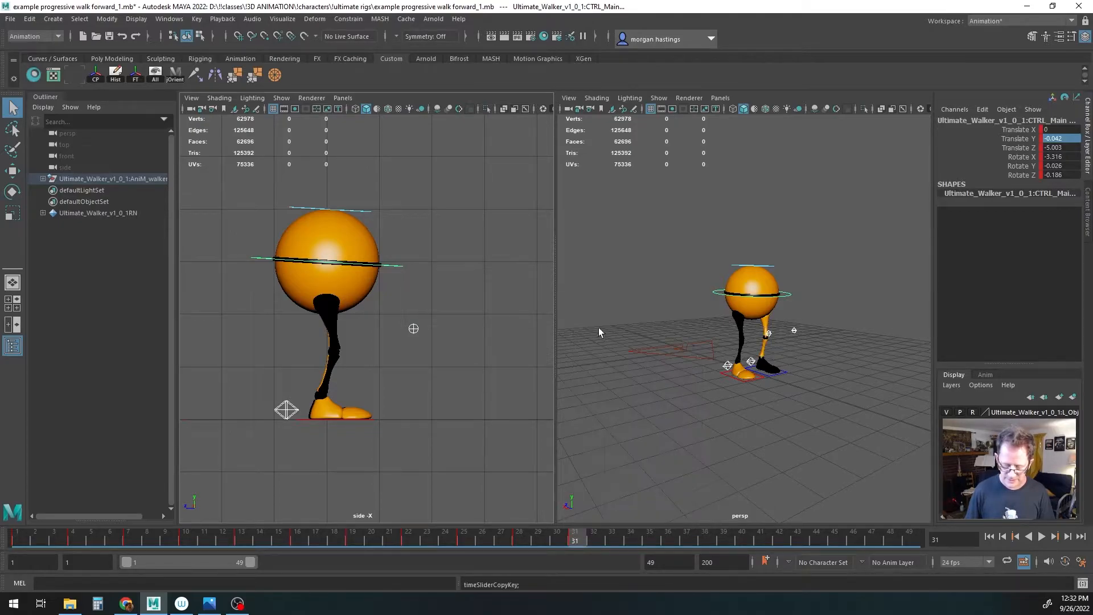
Step: Paste the copied control keys at frame 38 to hold the standing pose
left_click(723, 539)
left_click(705, 538)
right_click(703, 539)
mouse_move(734, 346)
left_click(854, 345)
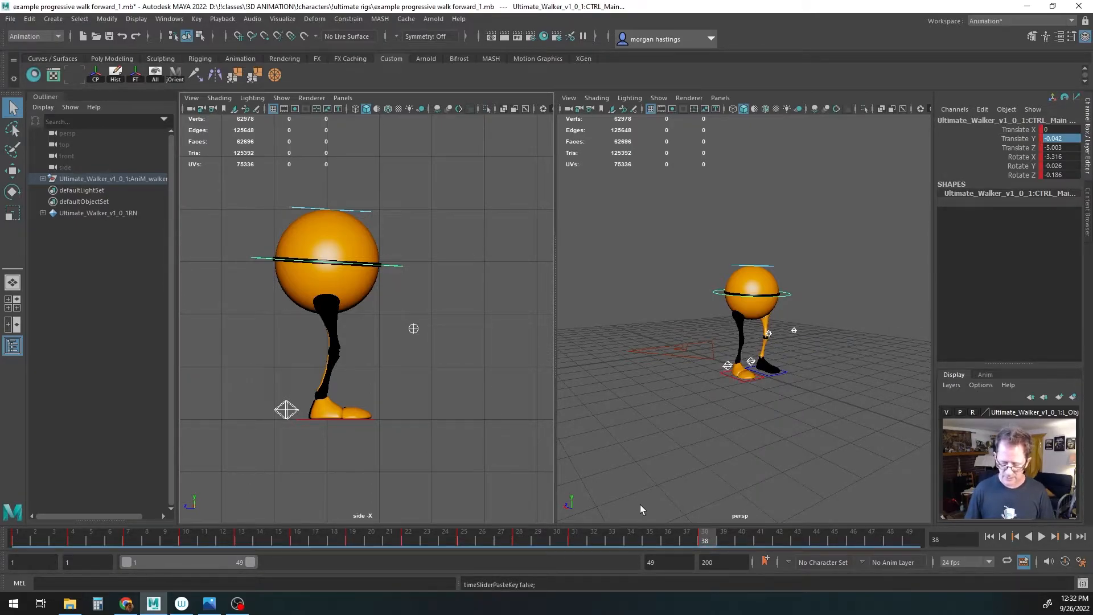
Step: At frame 41, rotate the body control sideways to about Rotate X -4.269, Rotate Y -38.997 and Rotate Z 2.501
left_click_drag(716, 538, 760, 538)
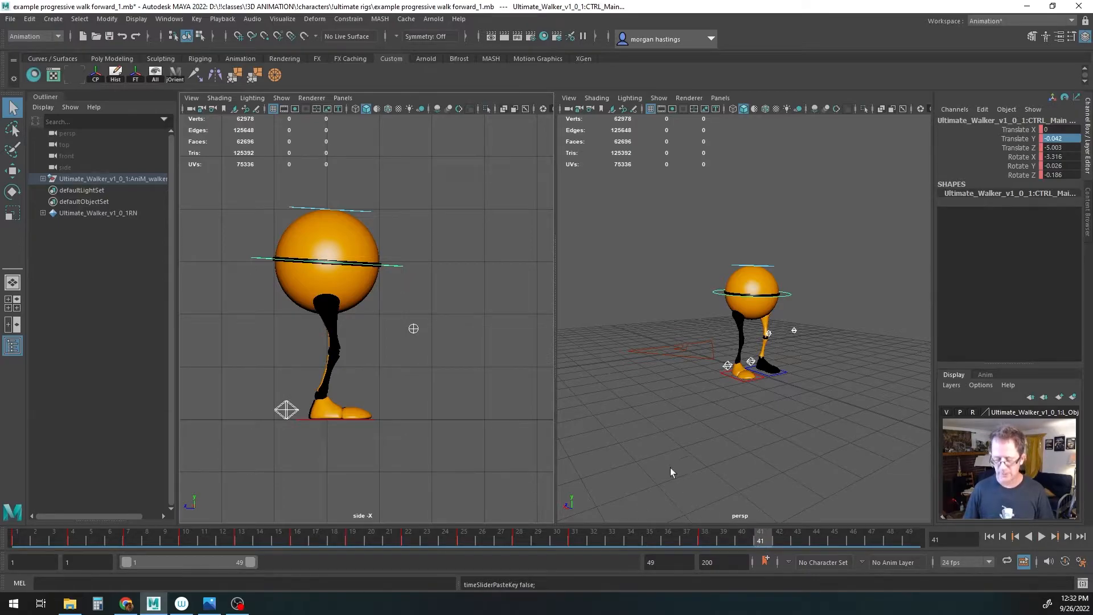
middle_click_drag(722, 376, 708, 389, "alt")
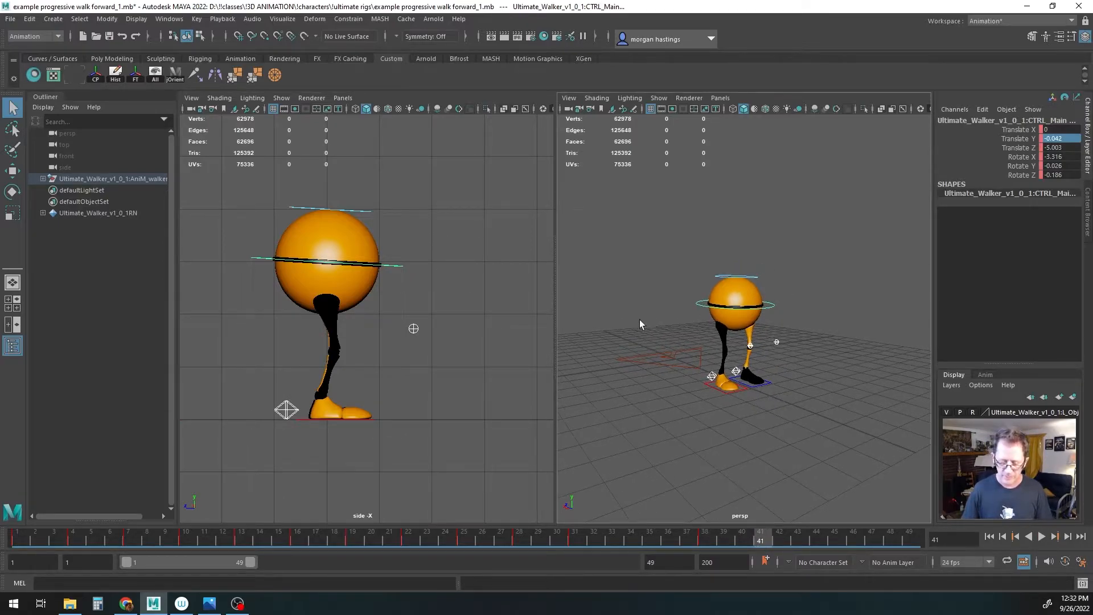
key("e")
left_click_drag(747, 312, 708, 319)
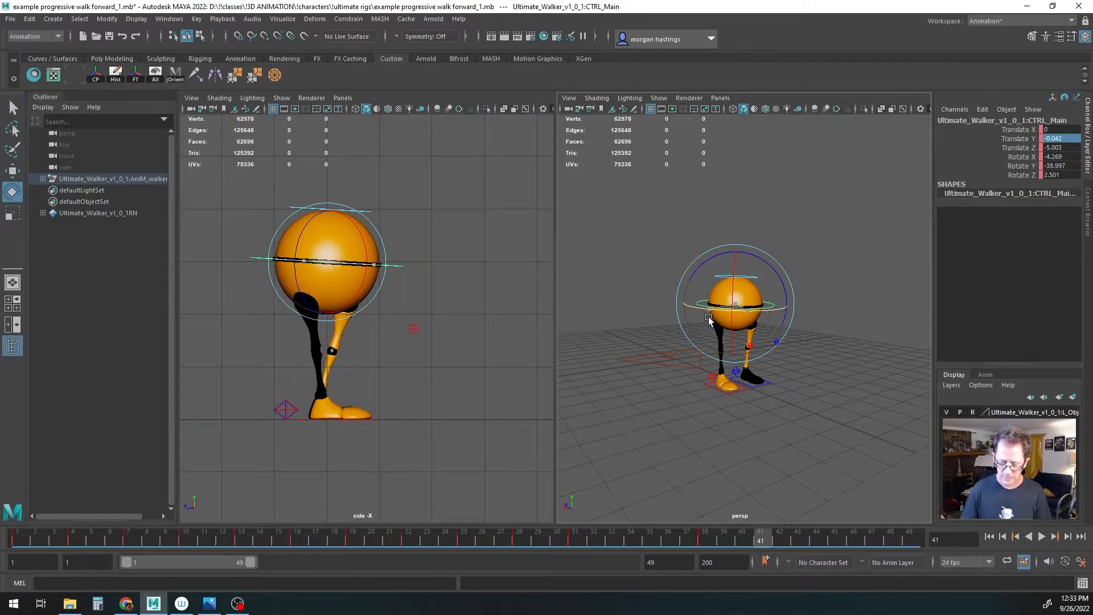
Step: At frame 41, lower the body control to Translate Y -0.207 and rotate it to about Rotate X 1.874, Rotate Y -45.934, Rotate Z 3.244
key("w")
left_click_drag(735, 263, 734, 265)
key("e")
left_click_drag(706, 316, 745, 332)
left_click_drag(798, 400, 741, 404, "alt")
middle_click_drag(715, 387, 779, 411, "alt")
left_click_drag(778, 405, 712, 416, "alt")
scroll(713, 416, "up", 3)
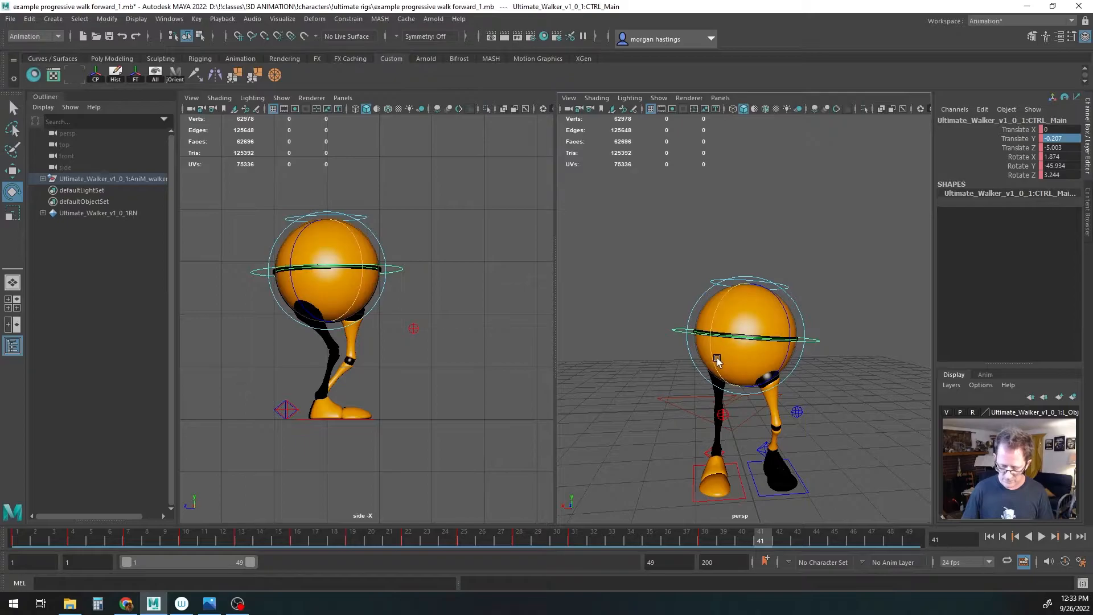
left_click_drag(653, 390, 667, 371, "alt")
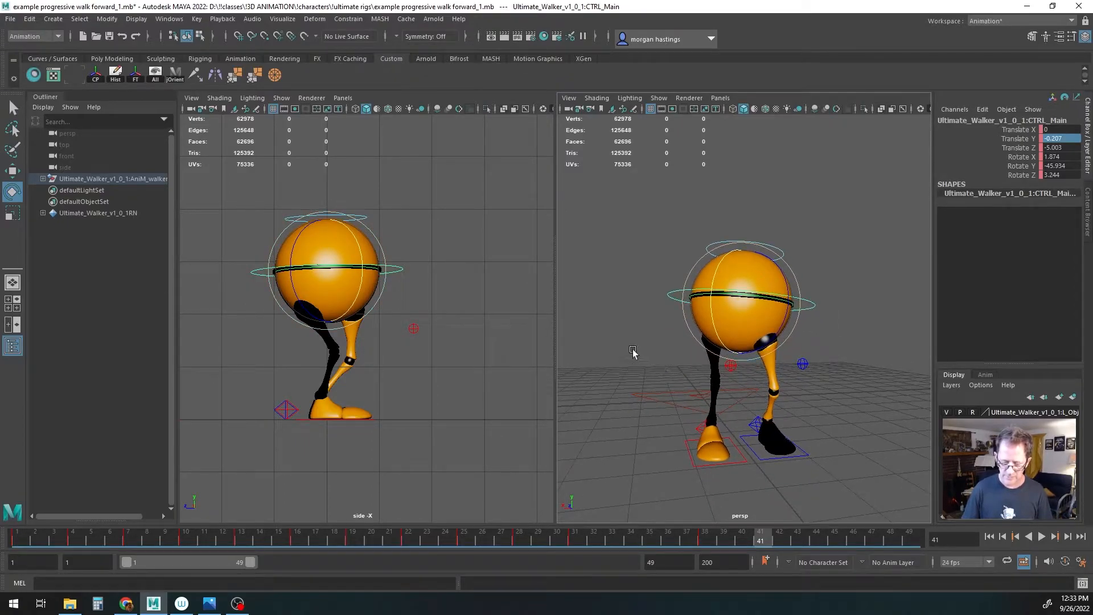
Step: Select the knee, heel and body controls, key them at frame 41 and copy their keys
key("q")
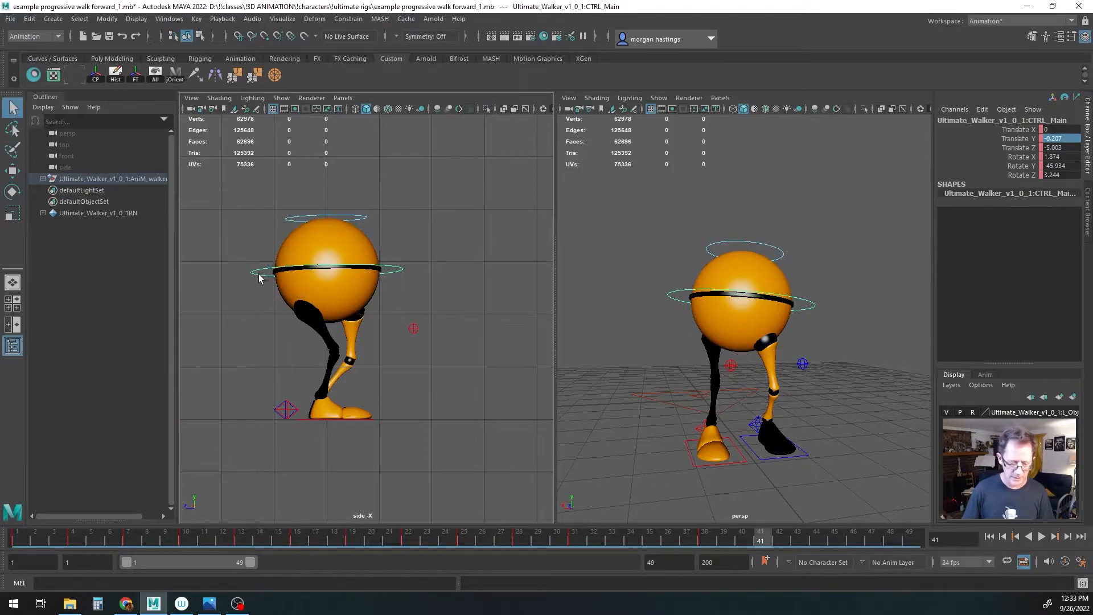
left_click_drag(401, 315, 436, 359)
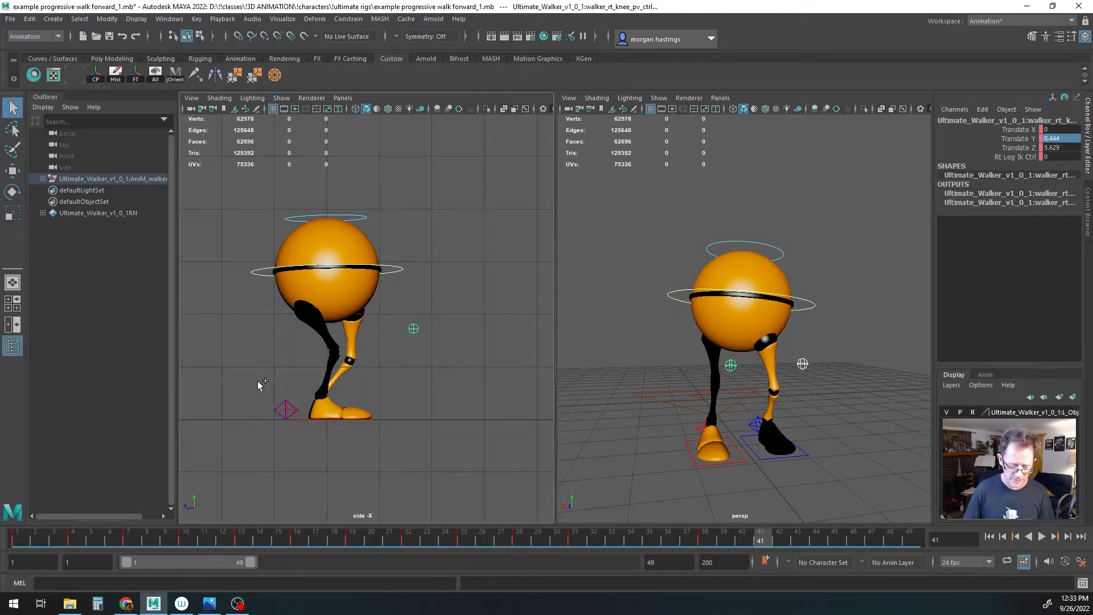
left_click(286, 410)
key("s")
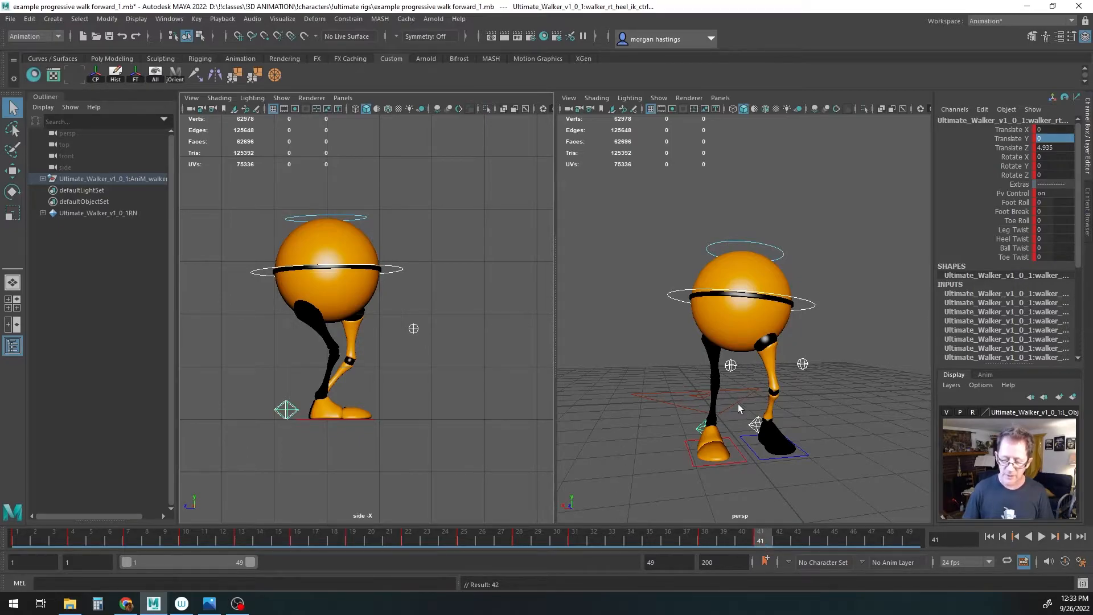
middle_click_drag(738, 404, 703, 380, "alt")
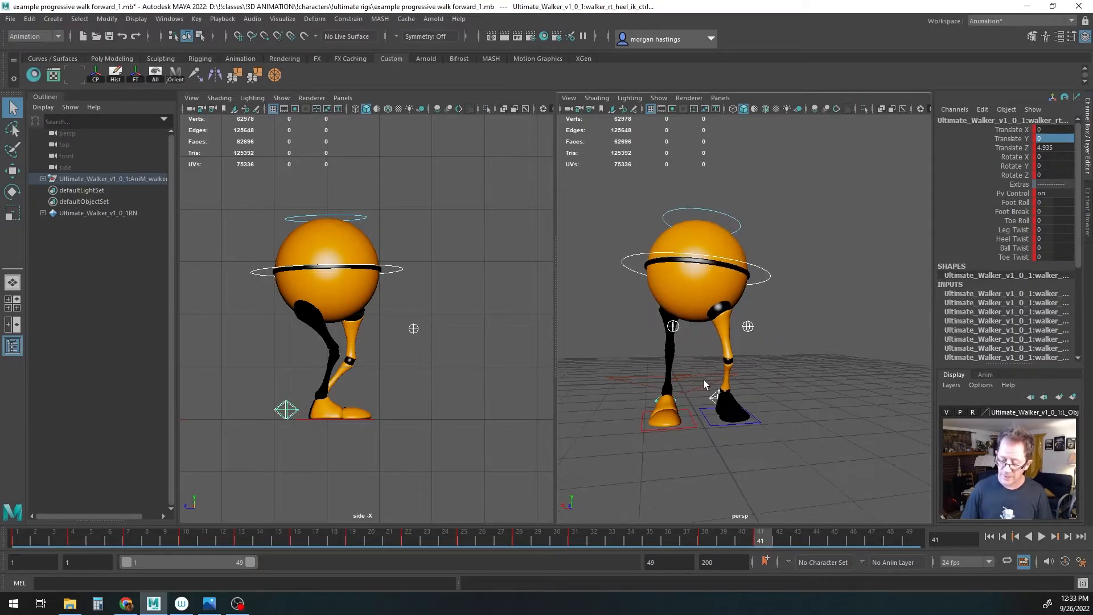
right_click(761, 538)
left_click(787, 336)
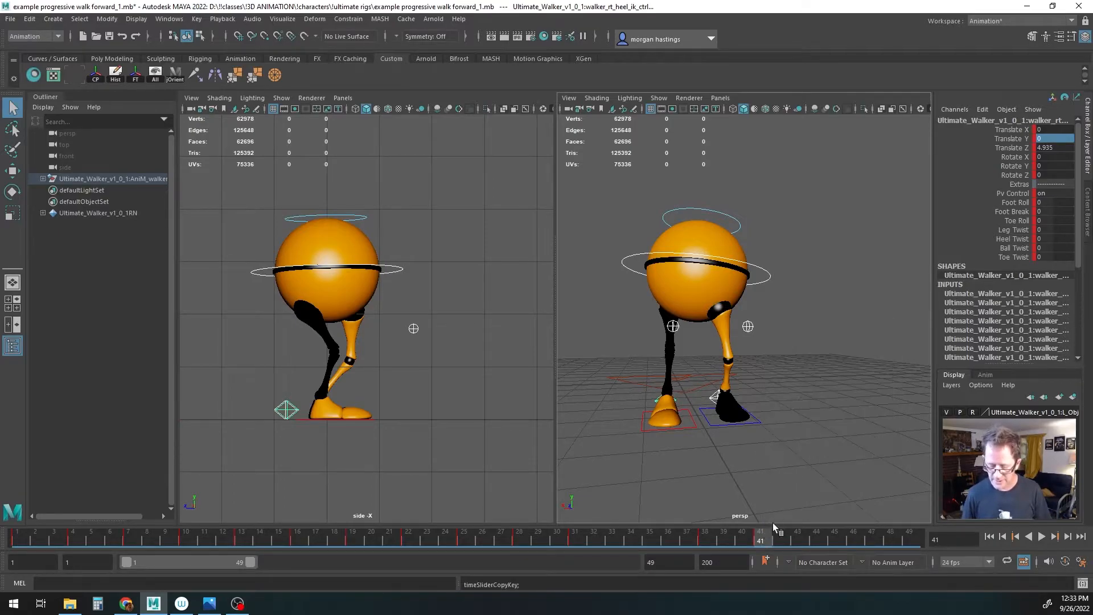
Step: Extend the playback range to frame 83 and paste the copied control keys at frame 48
left_click_drag(764, 540, 885, 541)
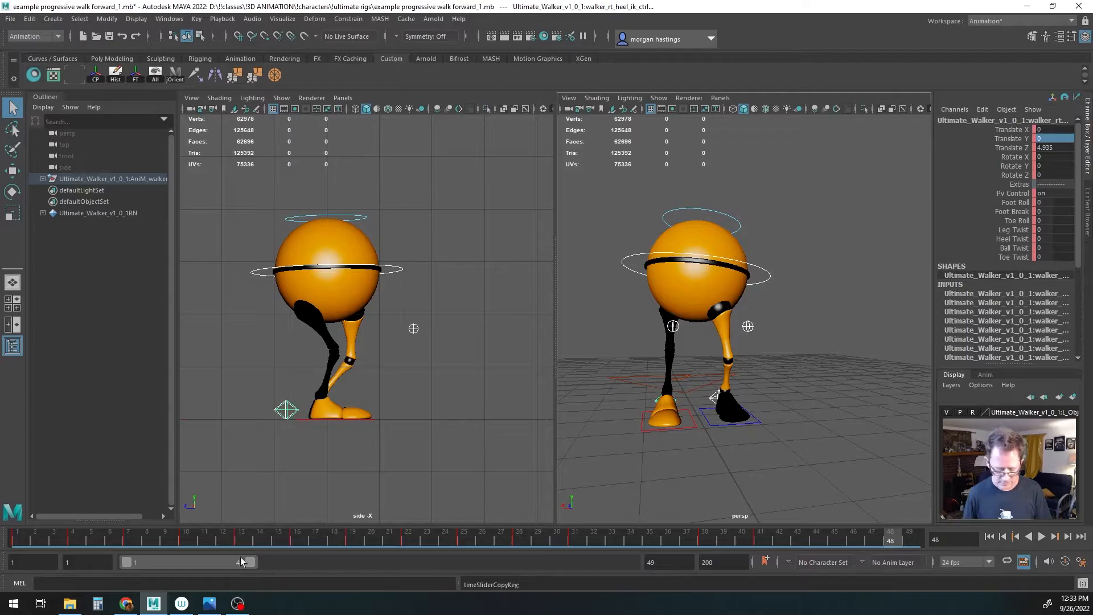
left_click_drag(253, 562, 340, 564)
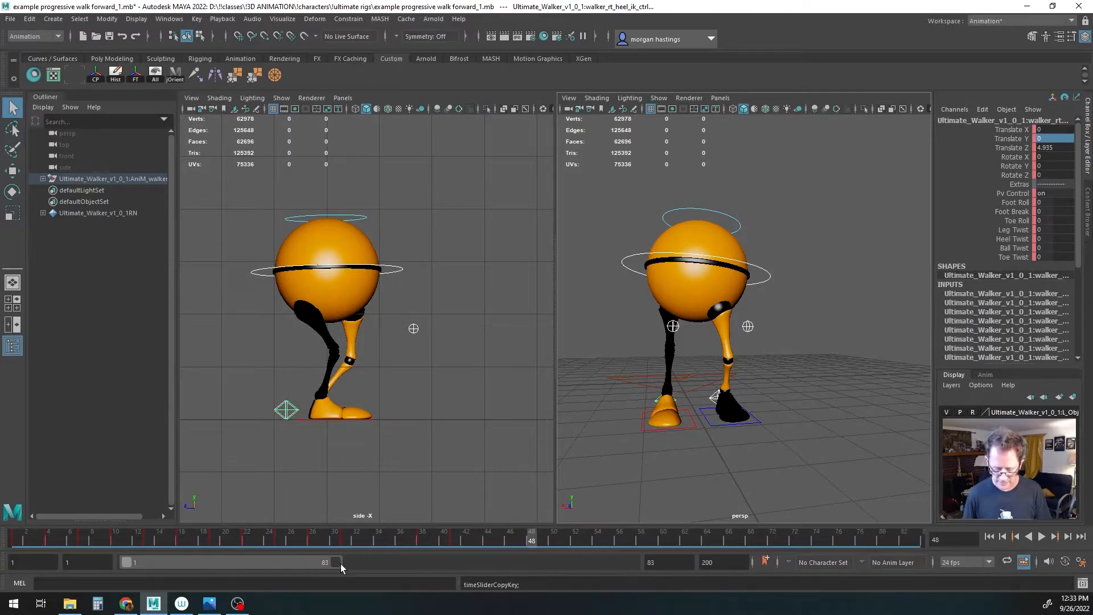
right_click(529, 545)
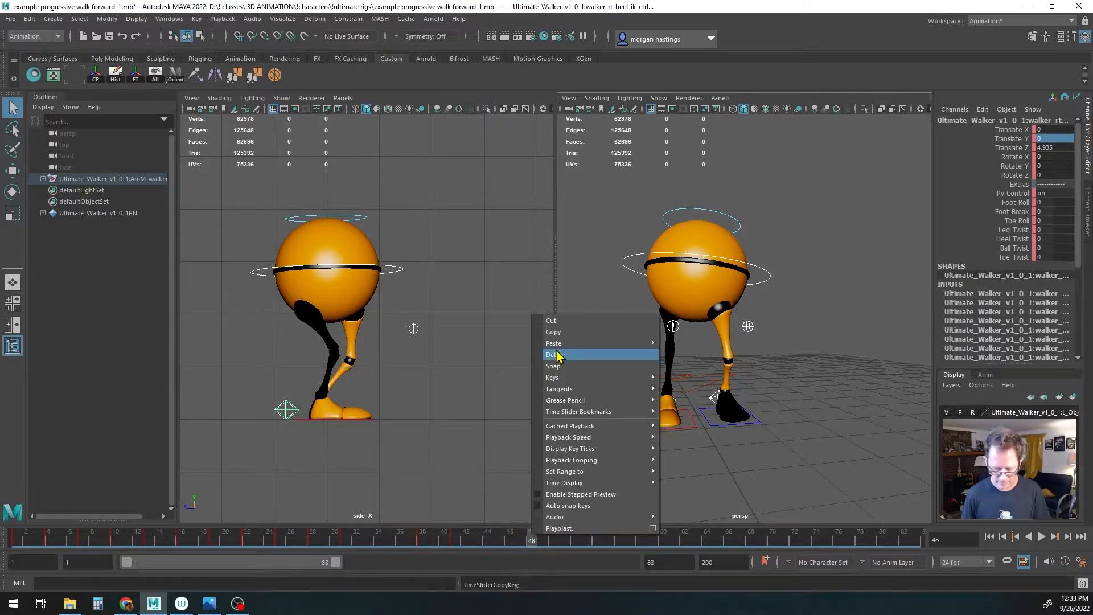
mouse_move(557, 344)
left_click(686, 344)
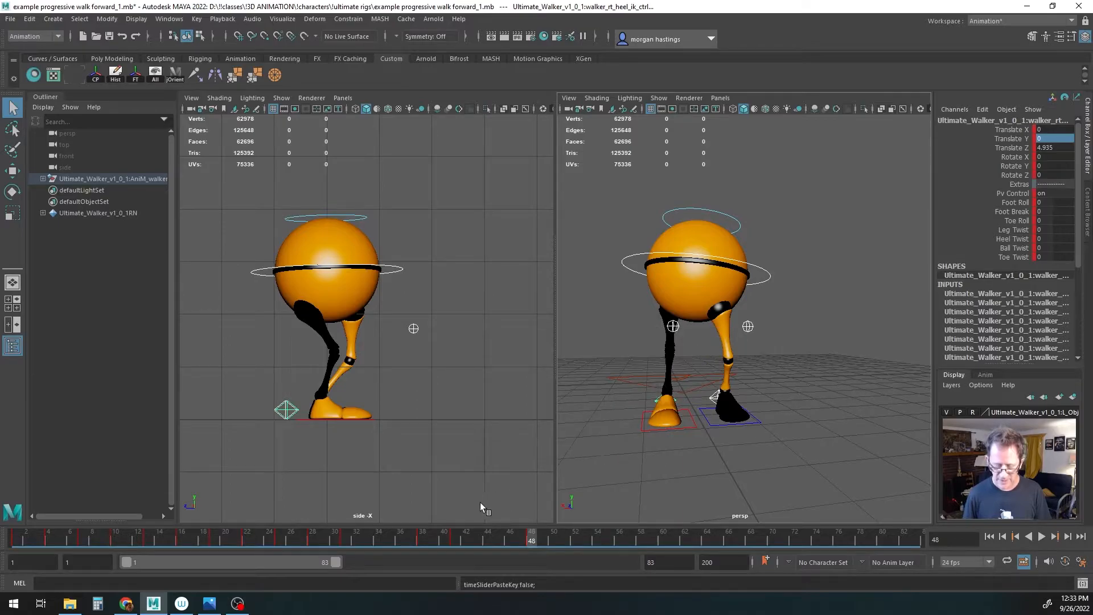
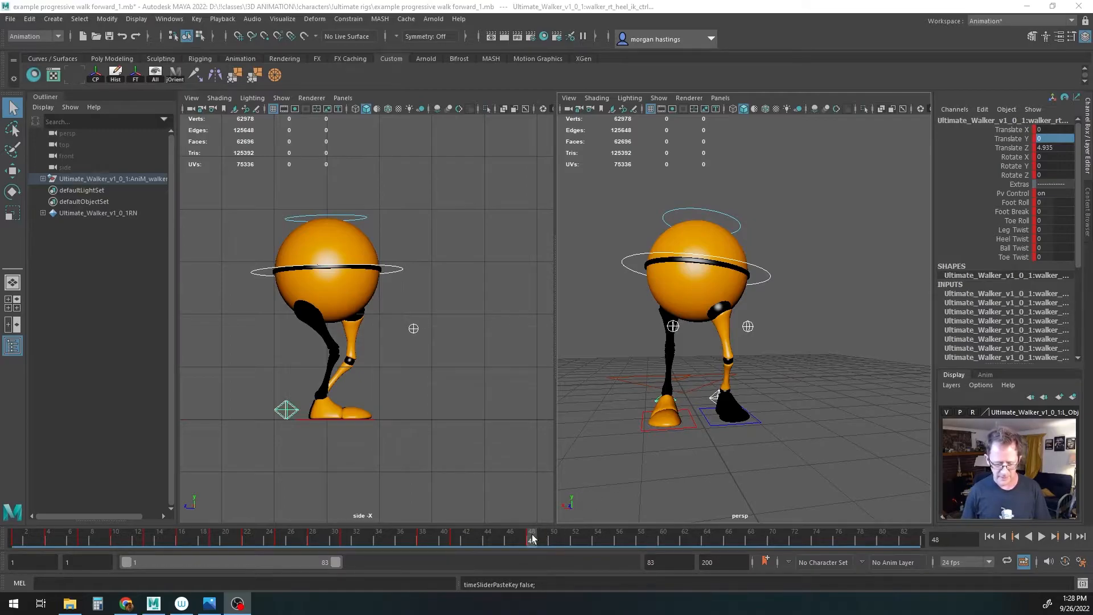
Step: Return to frame 41 and rotate only the body control further, to about Rotate X 2.6, Rotate Y -59.91 and Rotate Z 2.341
left_click_drag(534, 537, 455, 539)
left_click_drag(689, 378, 715, 340, "alt")
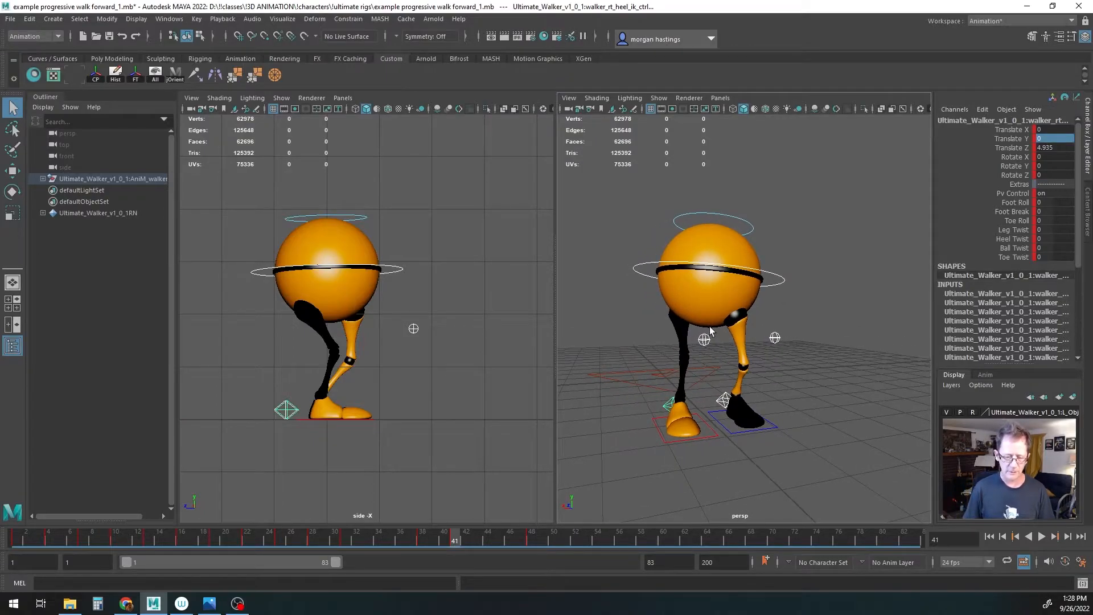
key("e")
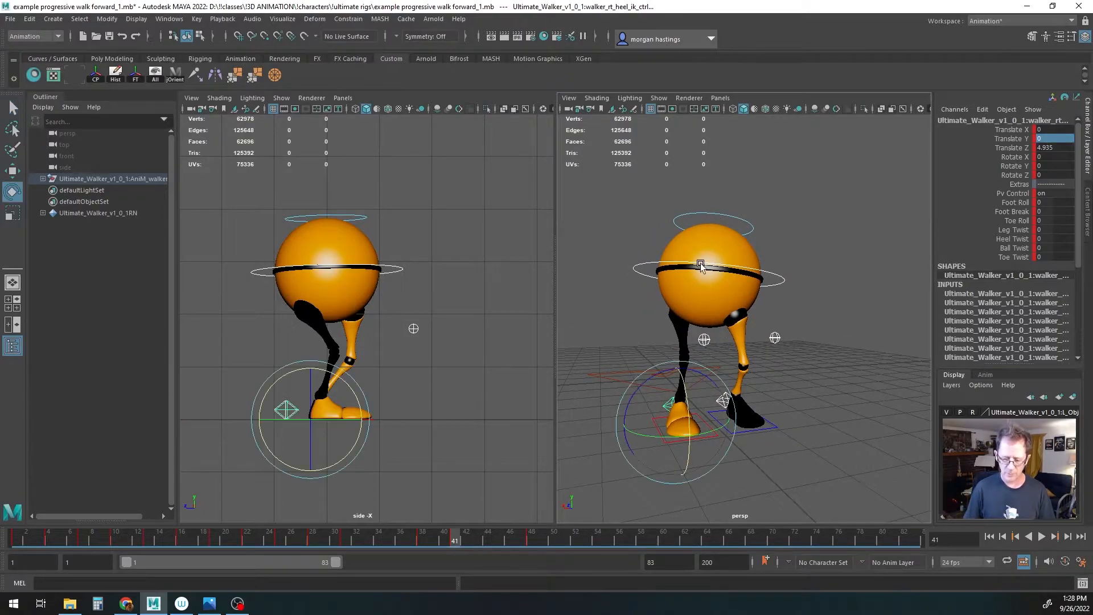
left_click(654, 261)
left_click_drag(719, 272, 717, 274)
Step: Lower the body control to about Translate Y -0.306 and shift it forward to about Translate Z -5.187
key("w")
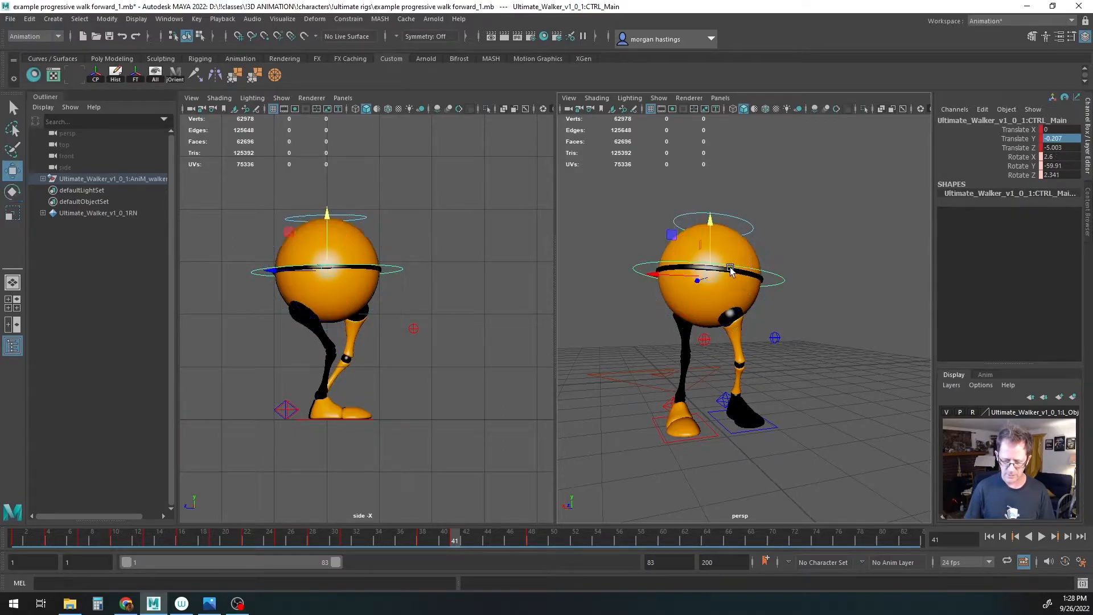
left_click_drag(710, 230, 710, 237)
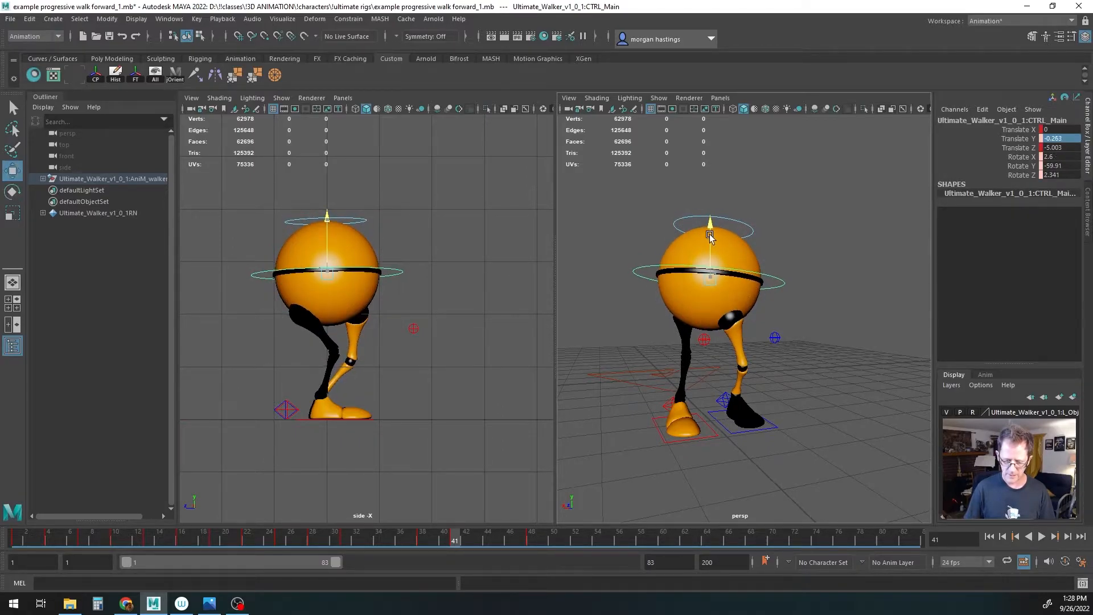
left_click_drag(668, 342, 715, 347, "alt")
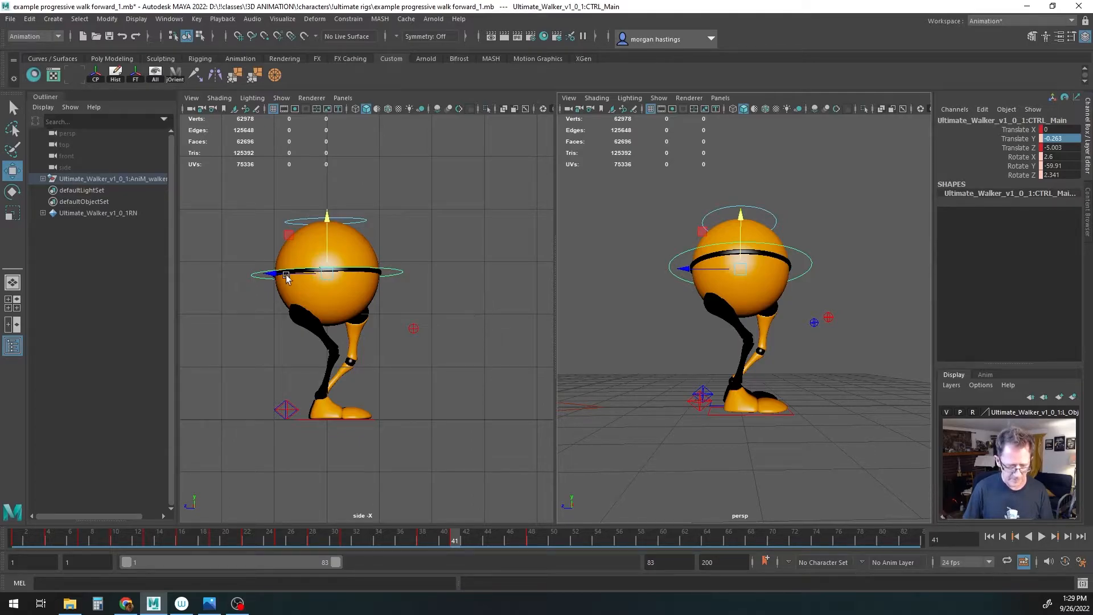
left_click_drag(278, 273, 287, 275)
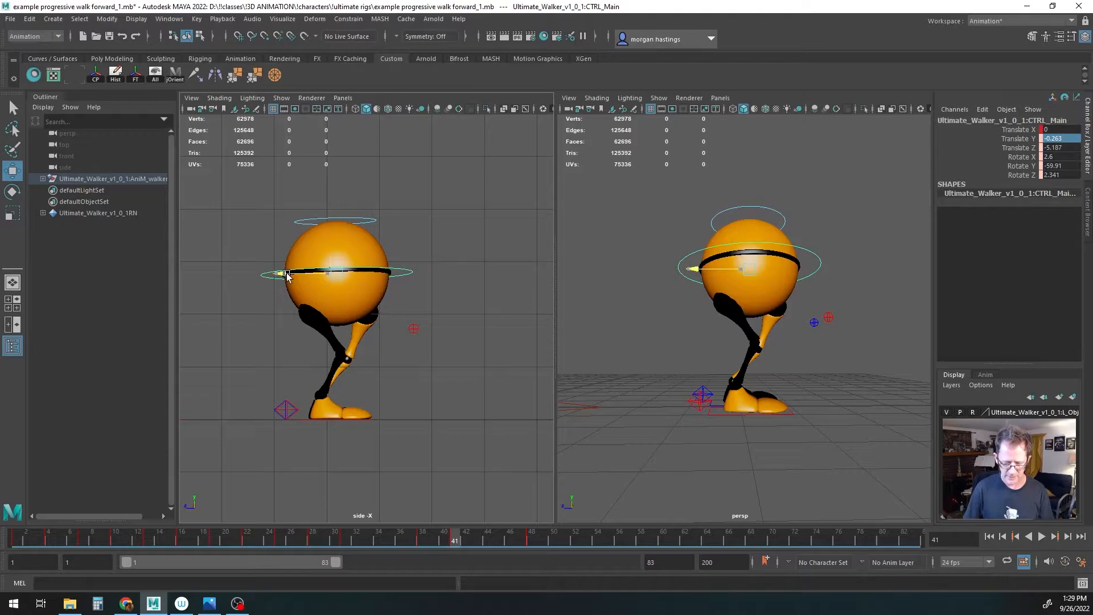
left_click_drag(337, 225, 336, 227)
mouse_move(650, 355)
left_mouse_down("alt")
mouse_move(586, 361)
mouse_move(678, 361)
mouse_move(654, 364)
mouse_move(654, 339)
left_mouse_up("alt")
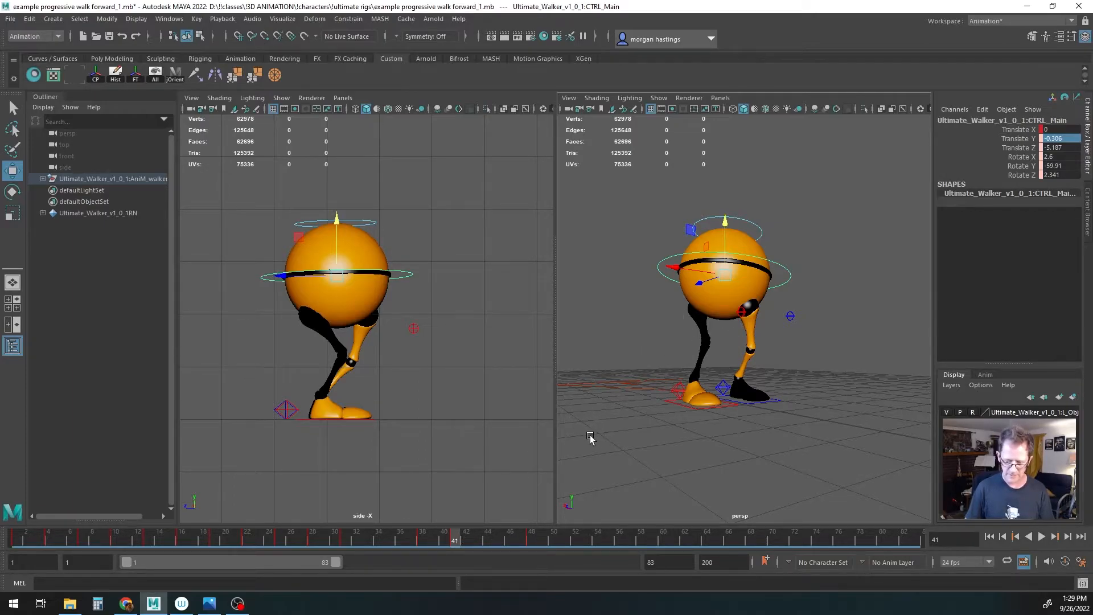
Step: Copy the body control's key from frame 41 and paste it at frame 48 to hold the turned pose
right_click(455, 538)
left_click(473, 333)
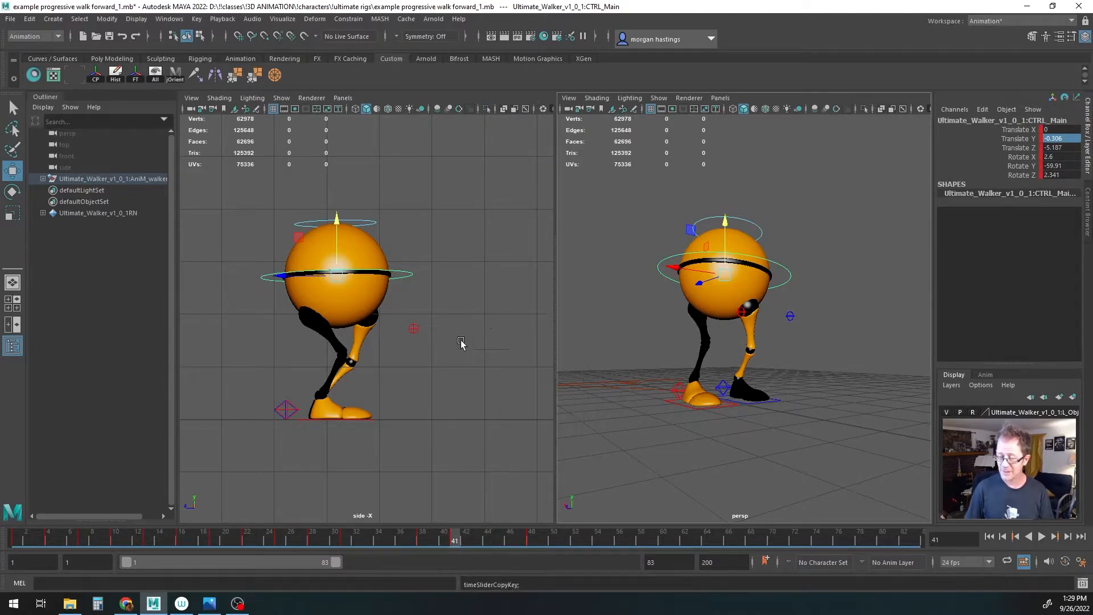
left_click(529, 540)
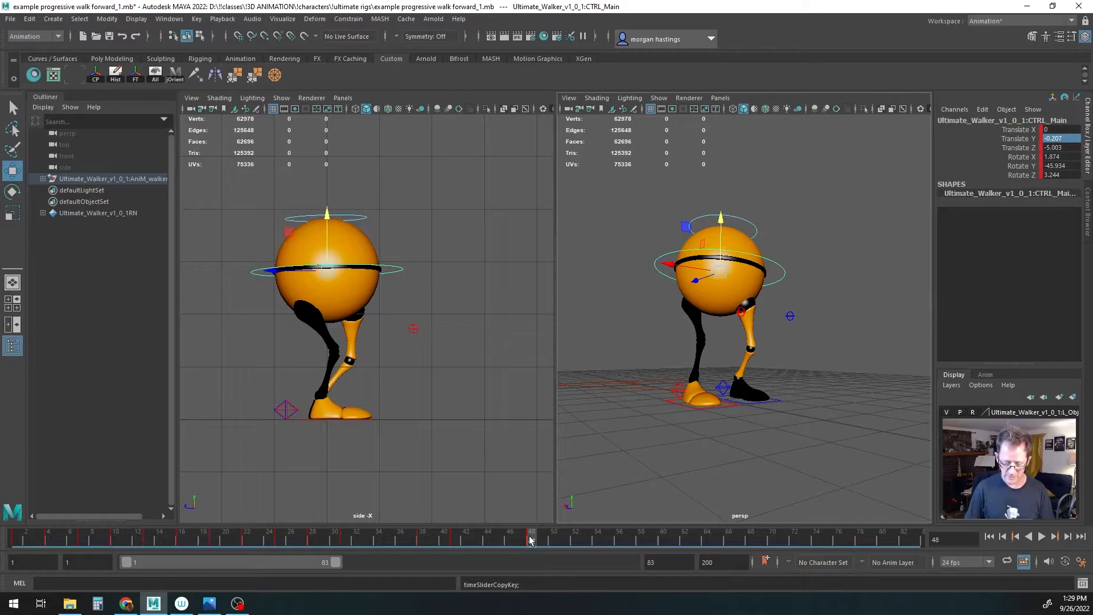
right_click(530, 539)
mouse_move(617, 346)
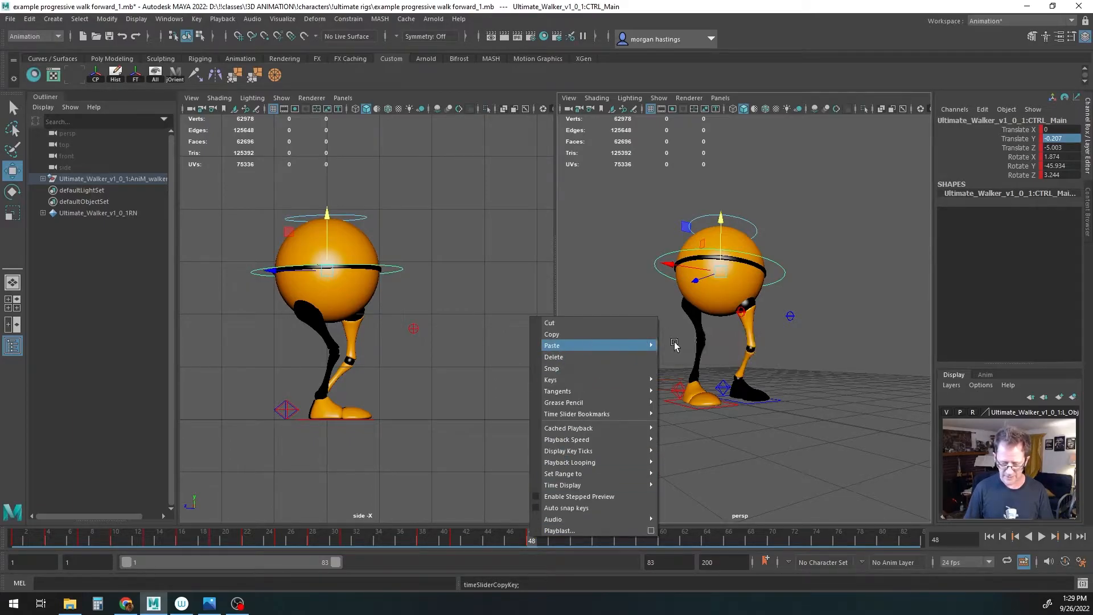
left_click(678, 347)
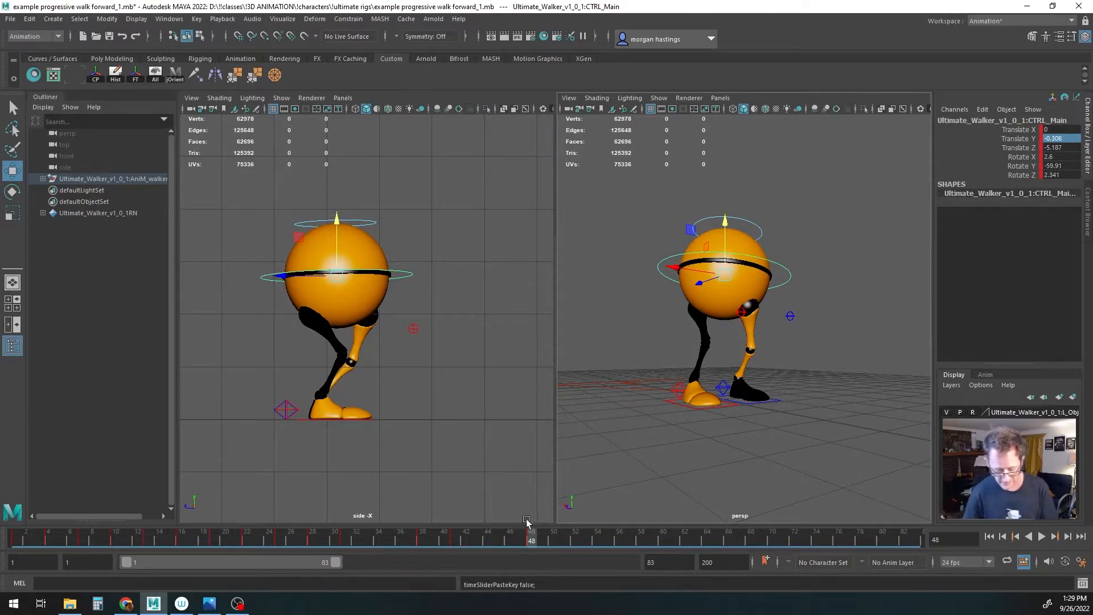
right_click(531, 538)
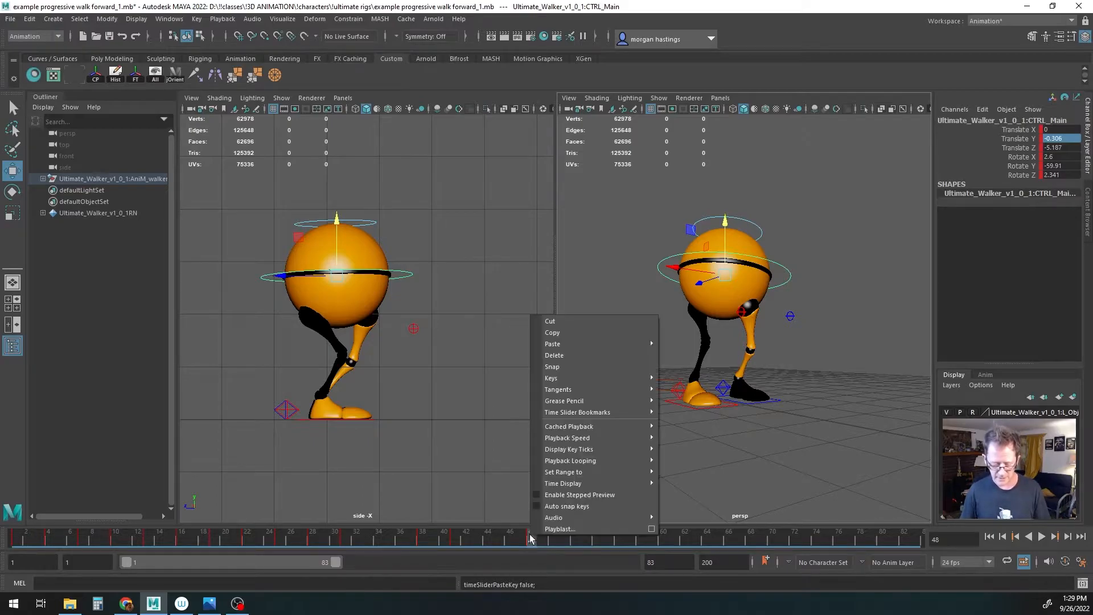
left_click(562, 338)
left_click_drag(533, 540, 596, 540)
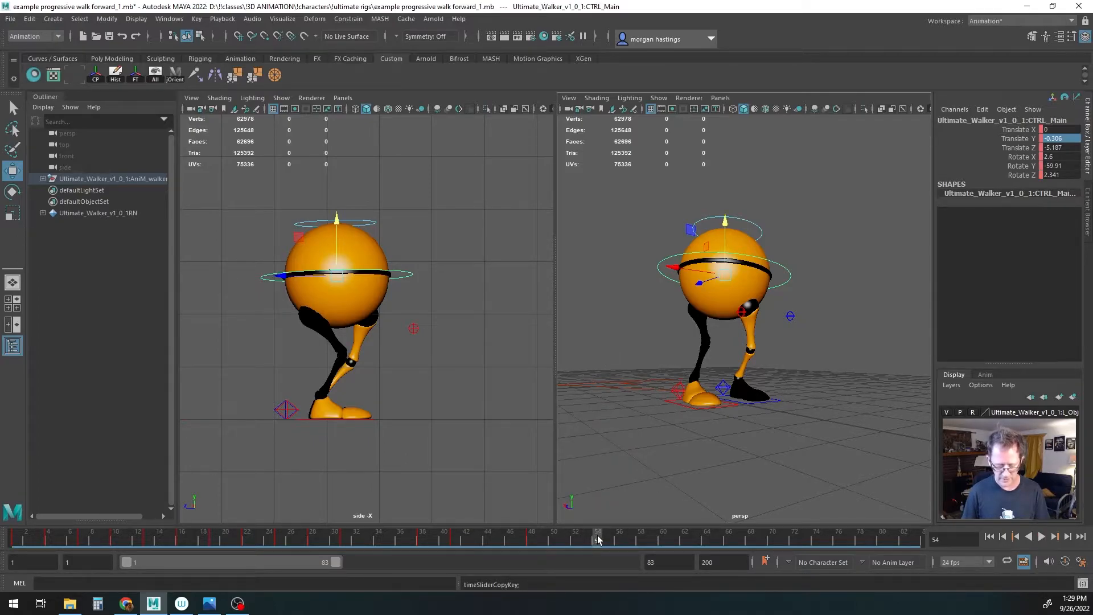
right_click(598, 539)
mouse_move(660, 344)
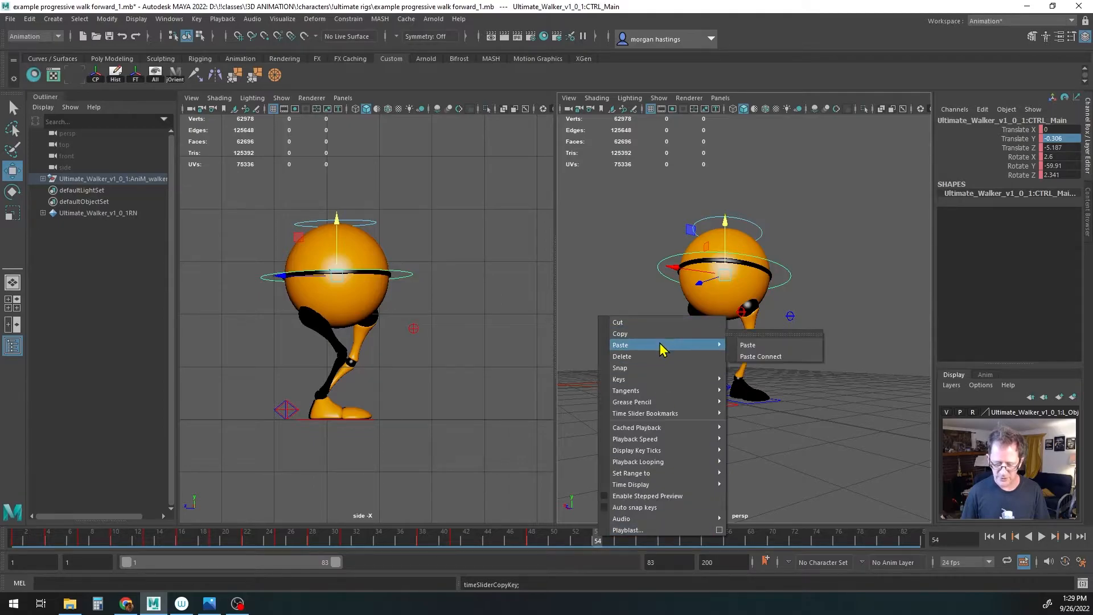
left_click(744, 345)
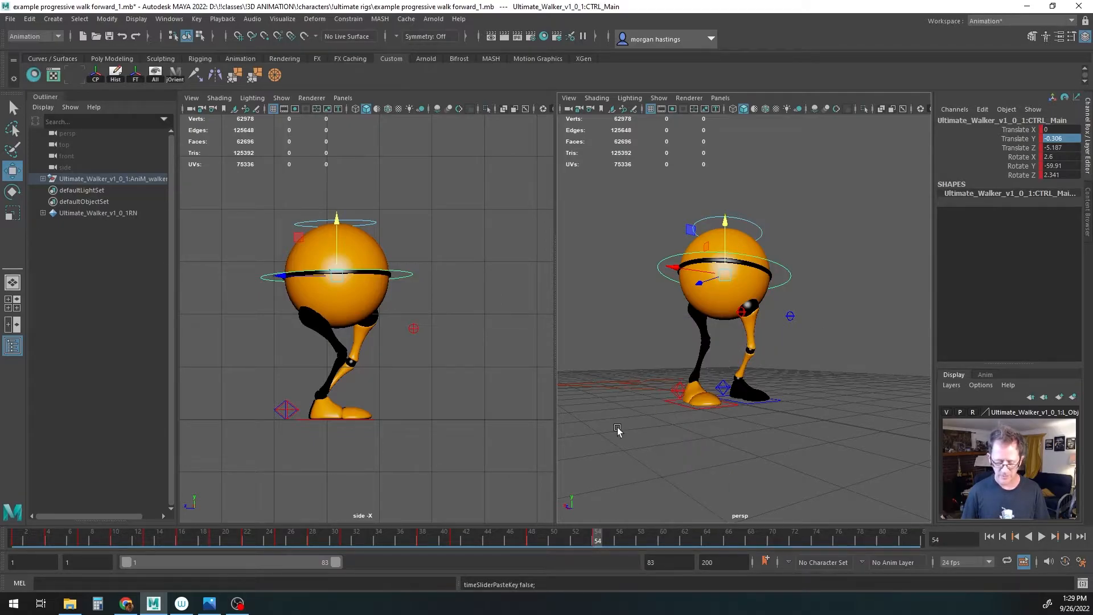
left_click_drag(534, 540, 603, 541)
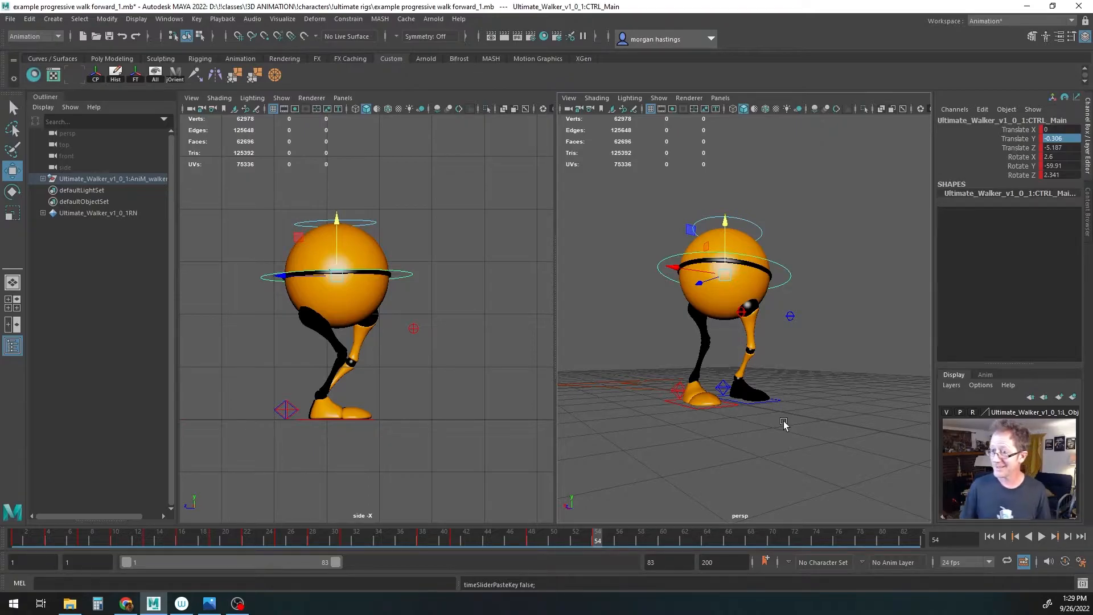
key("ctrl+z")
Step: At frame 54, rotate the body control toward the opposite side to about Rotate X -5.849, Rotate Y 44.128 and Rotate Z -7.738
left_click_drag(519, 540, 597, 539)
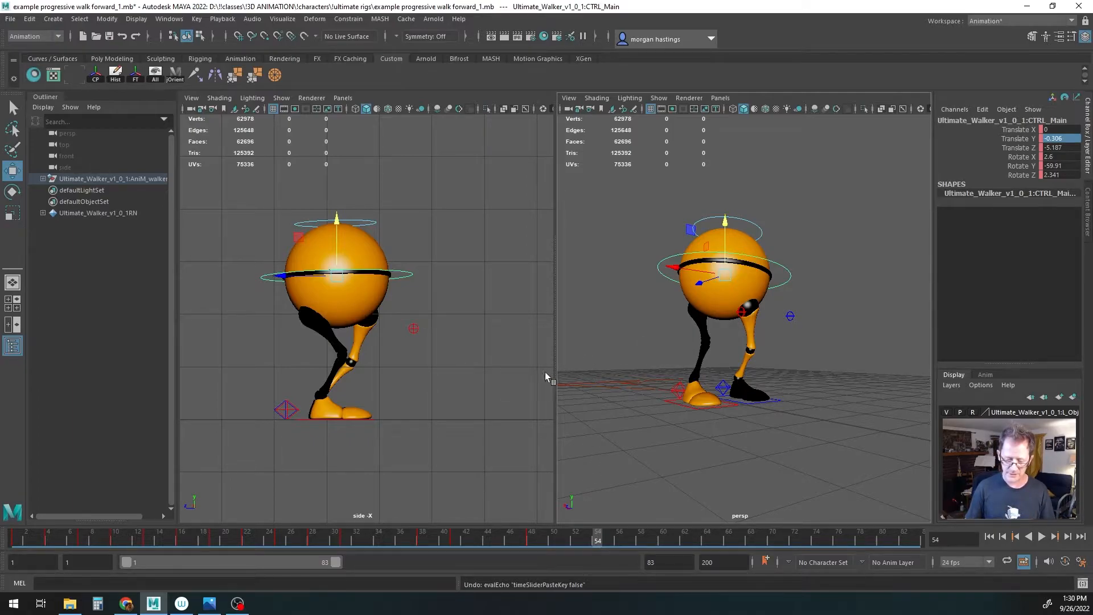
key("e")
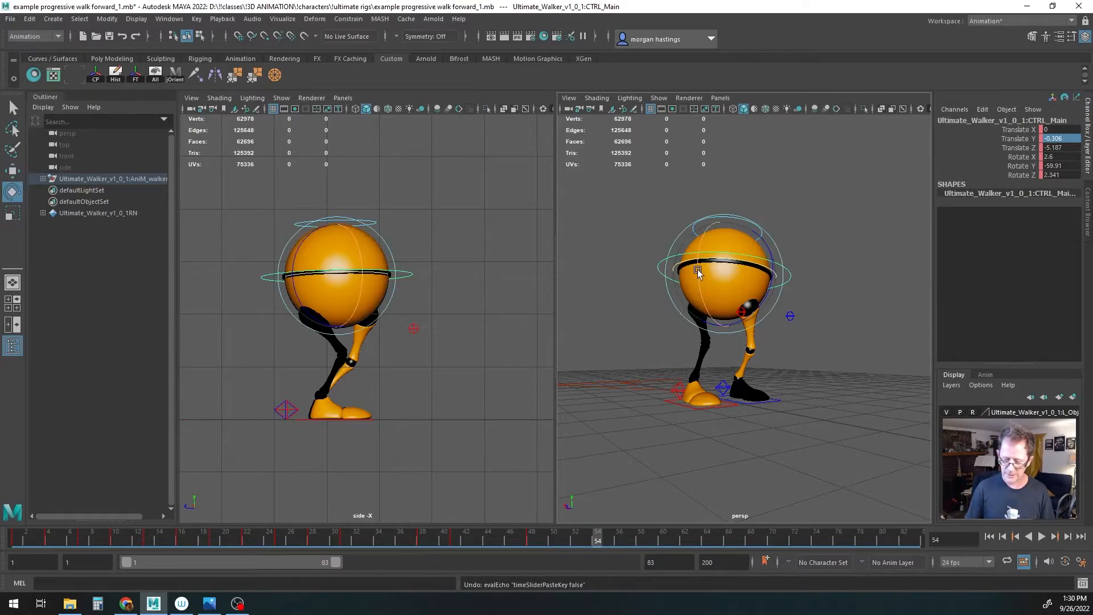
left_click_drag(711, 259, 749, 259)
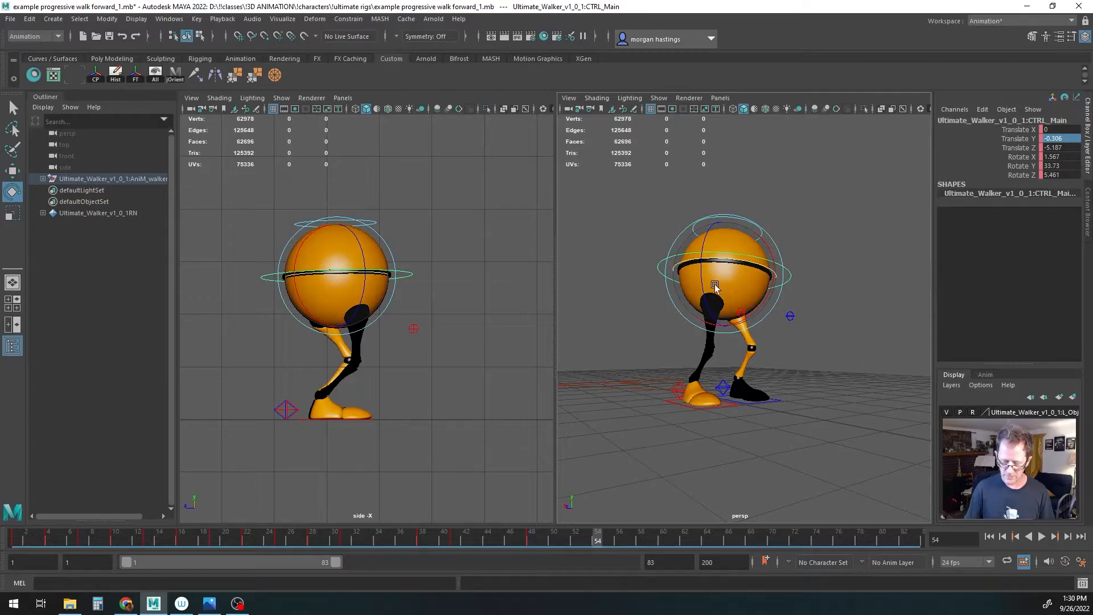
left_click_drag(672, 340, 632, 336, "alt")
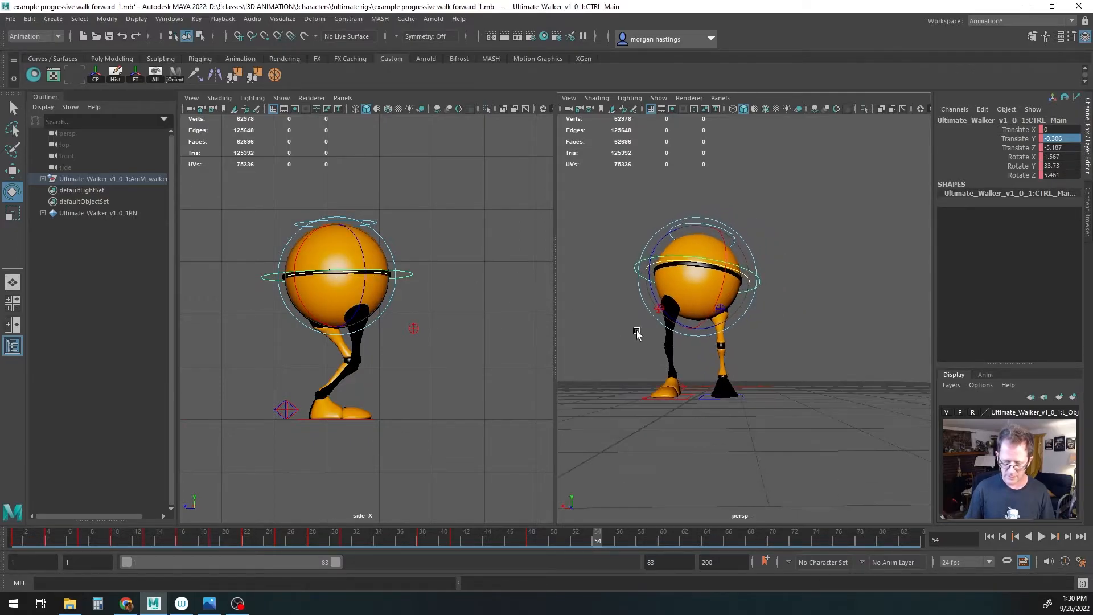
left_click_drag(651, 283, 671, 336)
Step: Shift the body control over the feet to about Translate X -0.238 and Translate Z -5.024
key("w")
left_click_drag(723, 333, 749, 343, "alt")
left_click(466, 342)
left_click_drag(303, 284, 291, 277)
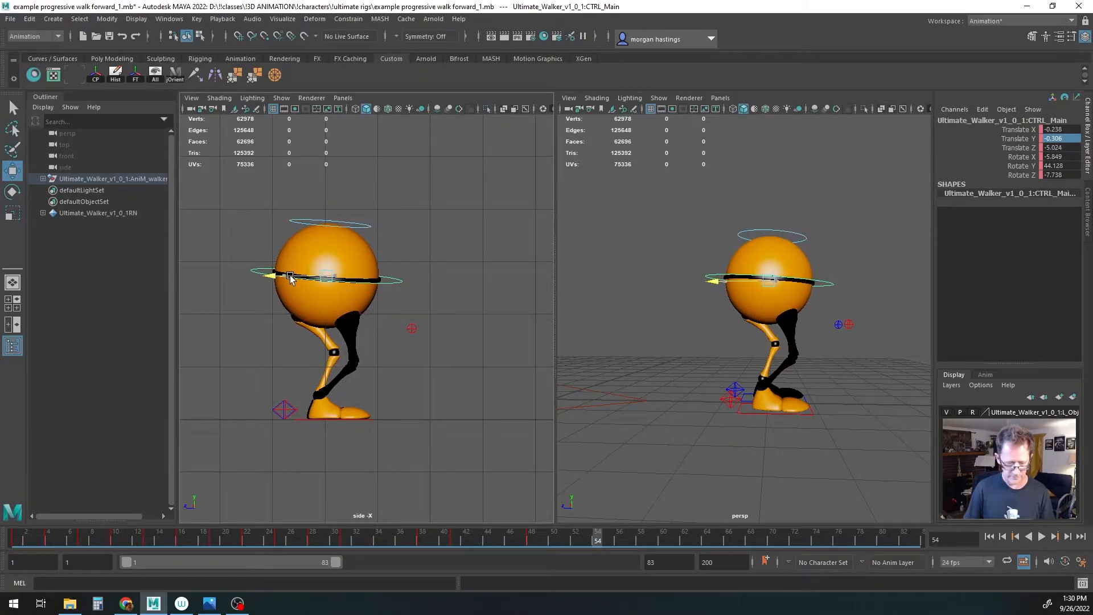
Step: Copy the body control's key from frame 54 and paste it at frame 60
left_click_drag(693, 357, 635, 356, "alt")
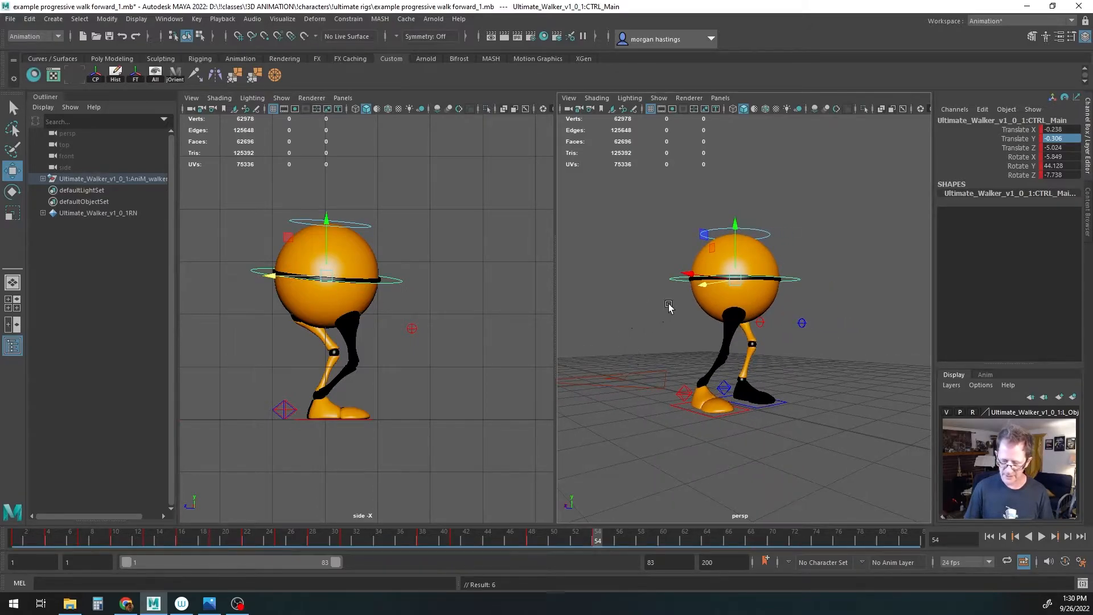
right_click(596, 539)
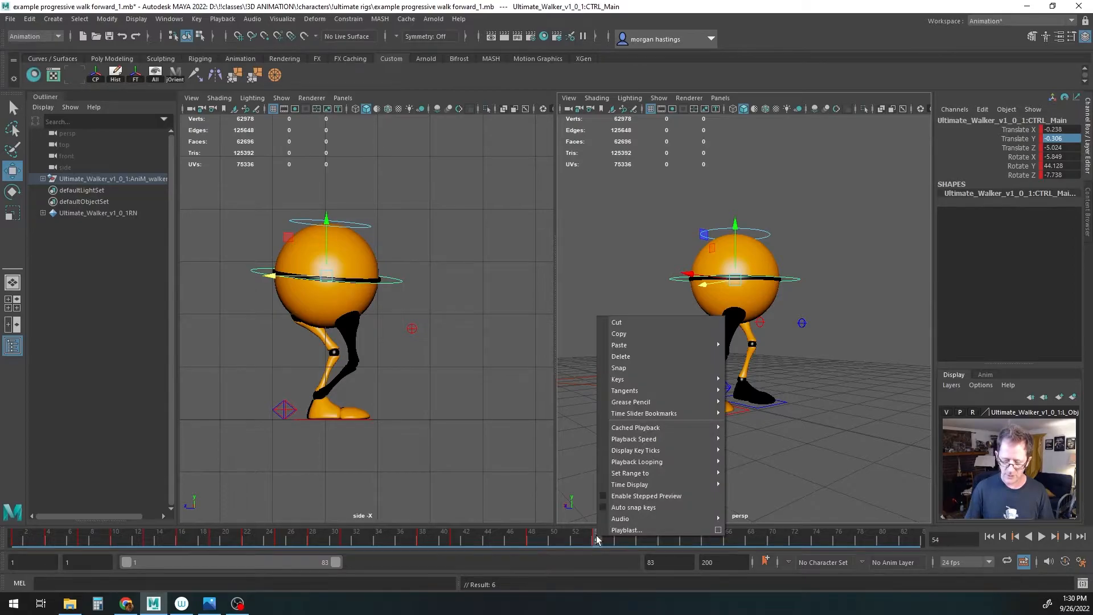
left_click(617, 331)
left_click_drag(606, 540, 663, 541)
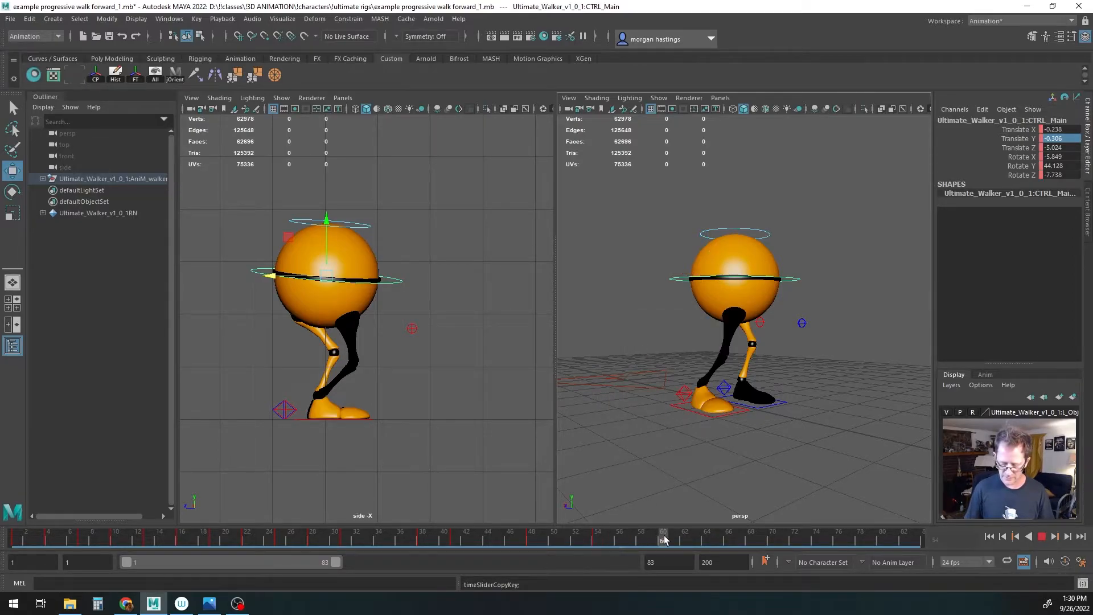
right_click(665, 541)
mouse_move(700, 347)
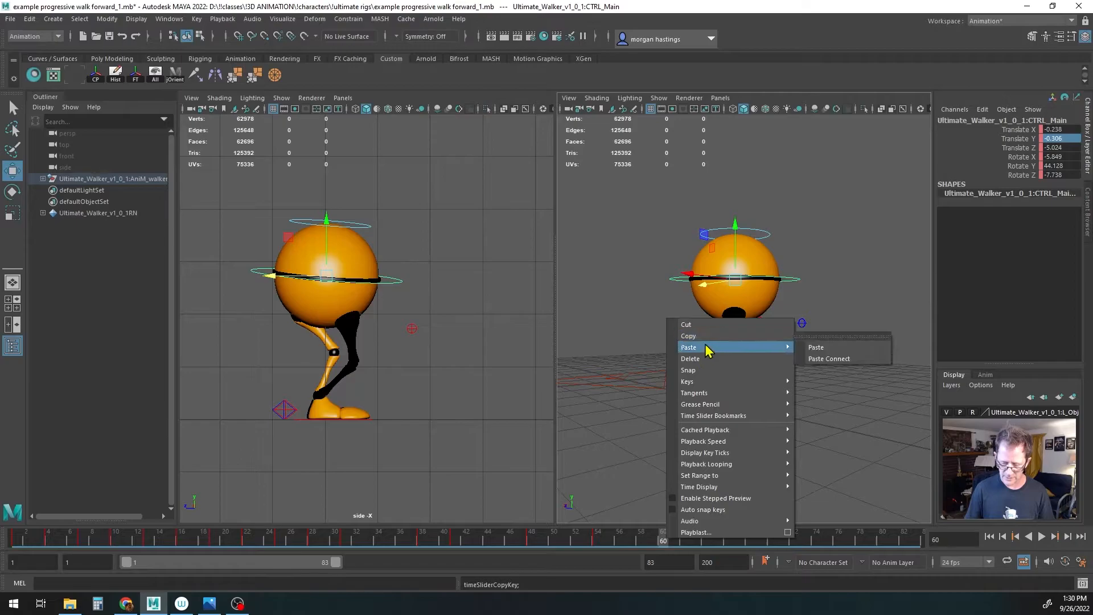
left_click(822, 347)
Step: At frame 60, recenter the body control to about Translate X 0.013 and turn it forward to about Rotate X -3.701 and Rotate Y -0.045
left_click_drag(781, 397, 746, 415, "alt")
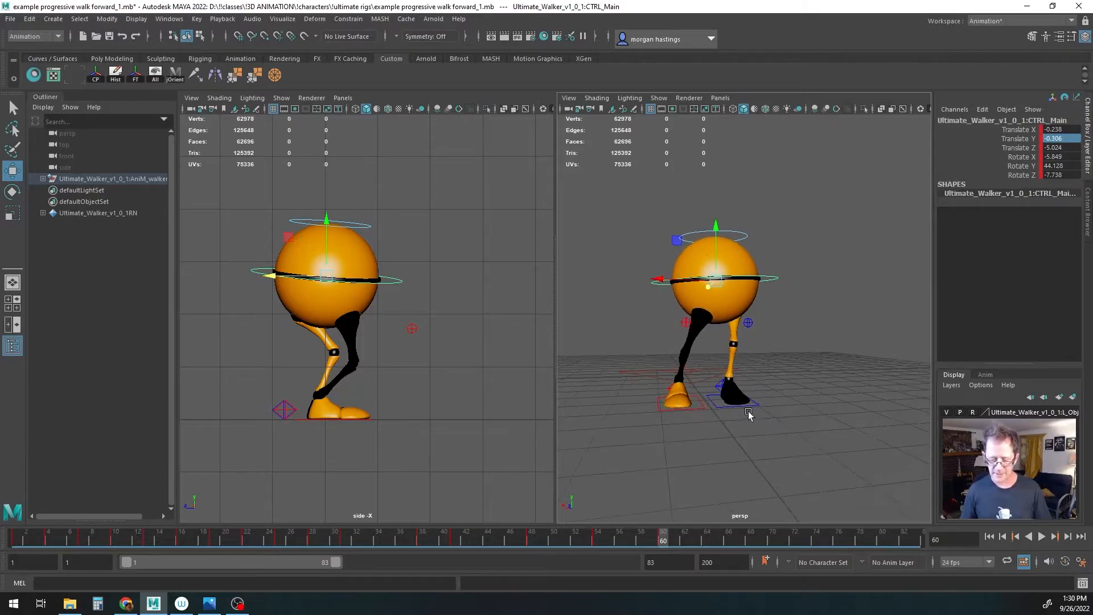
left_click_drag(675, 281, 662, 279)
key("e")
left_click_drag(698, 386, 688, 371, "alt")
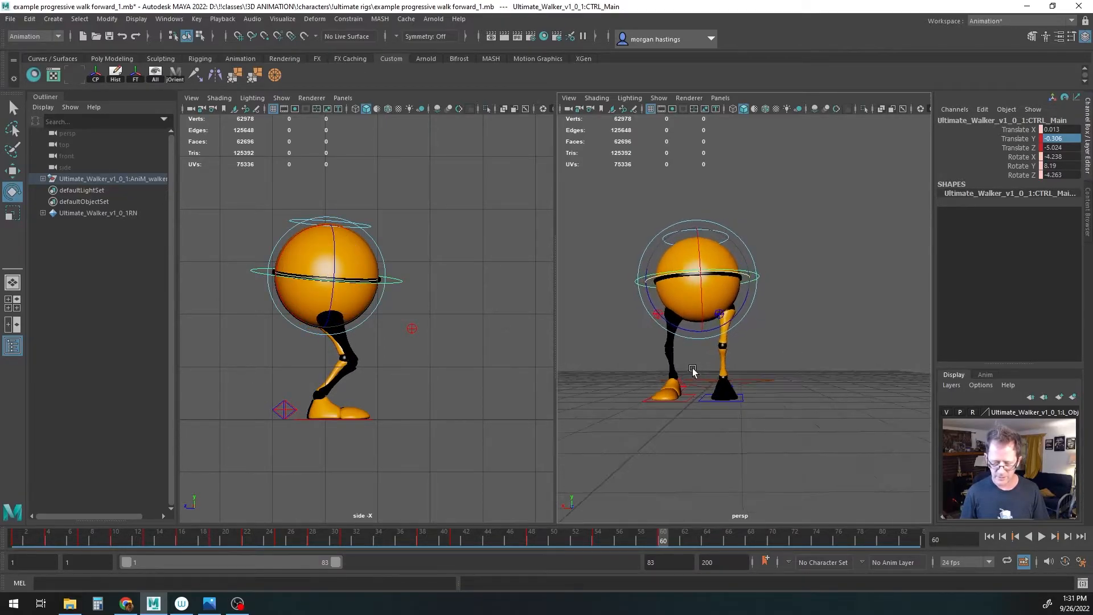
left_click_drag(746, 305, 738, 380)
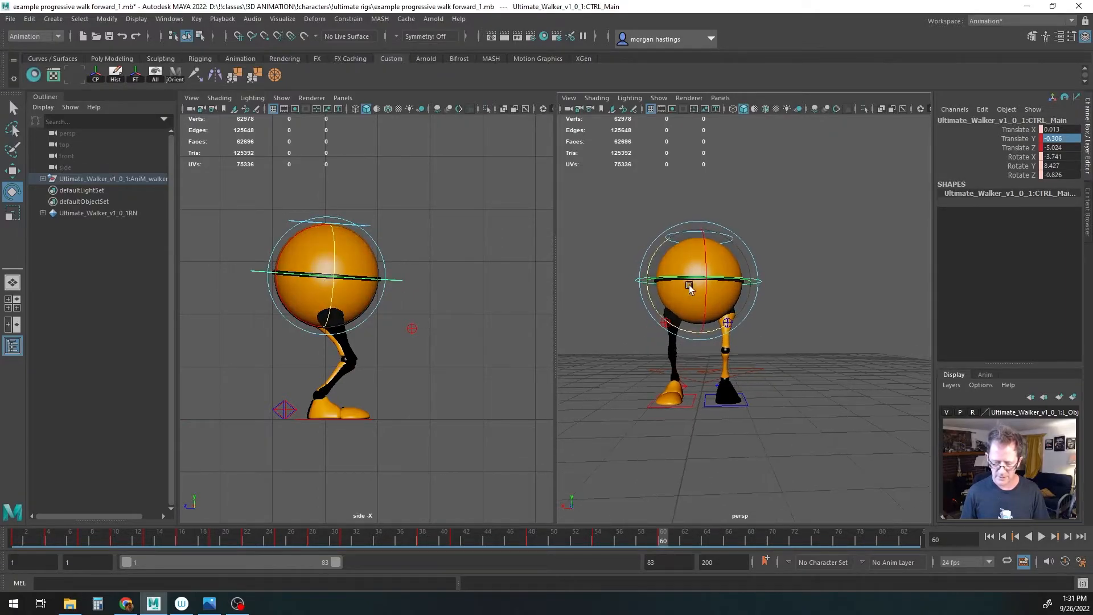
left_click_drag(688, 278, 677, 280)
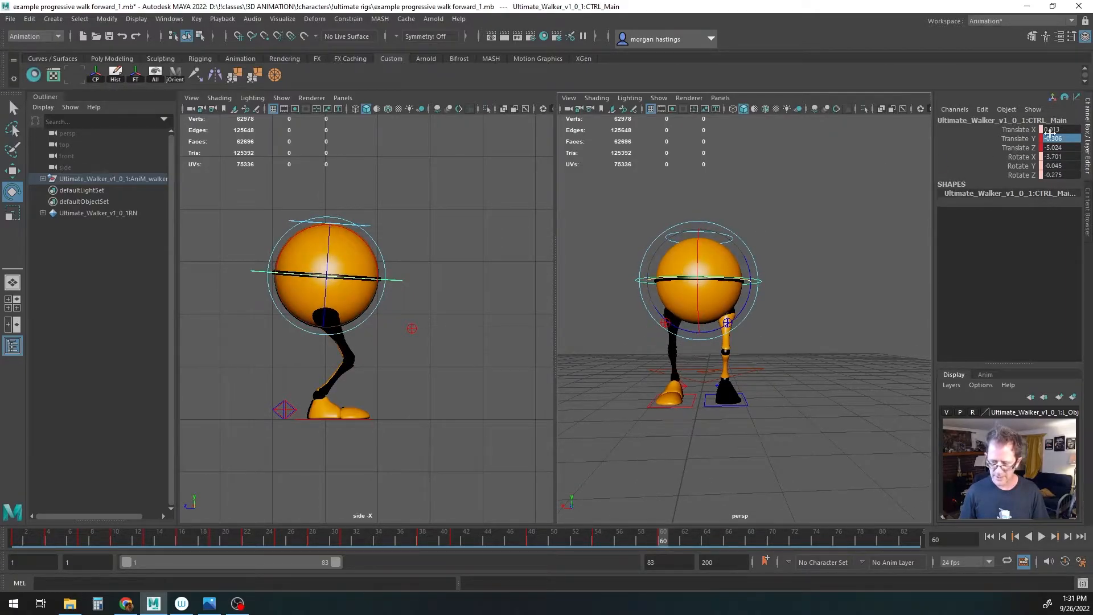
Step: Tilt the body control sideways to about Rotate Z -3.144 and set a key at frame 60
left_click_drag(844, 306, 760, 336, "alt")
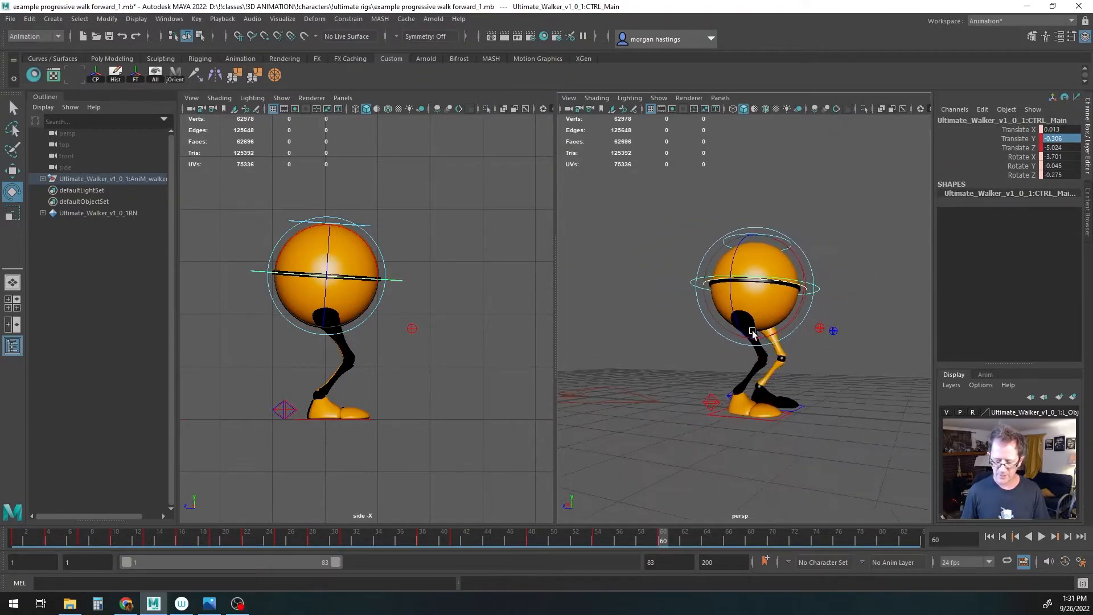
left_click_drag(729, 298, 812, 341)
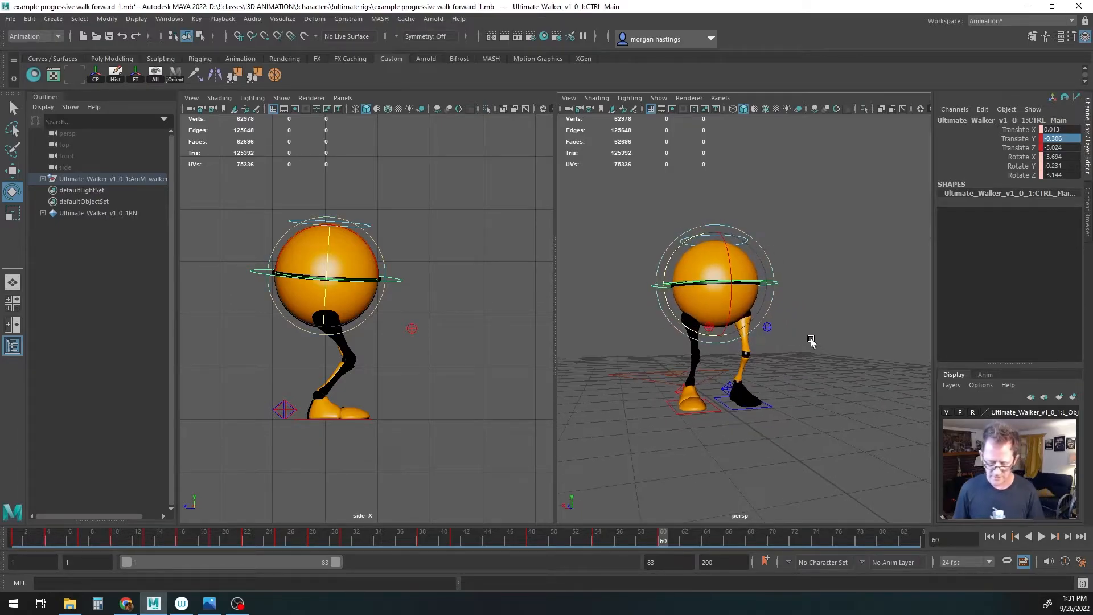
key("s")
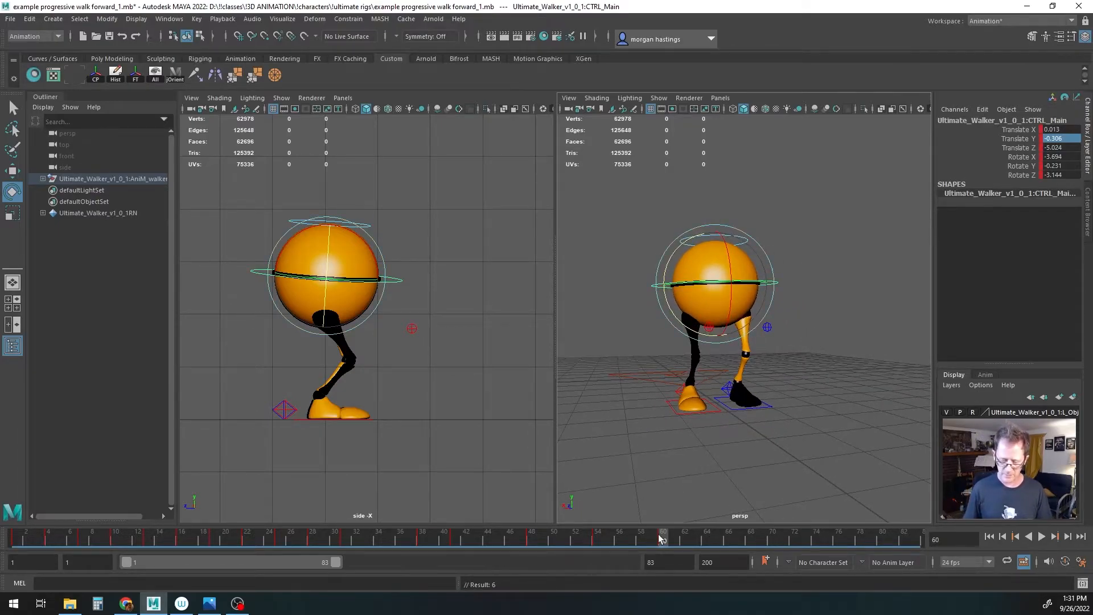
key("alt+v")
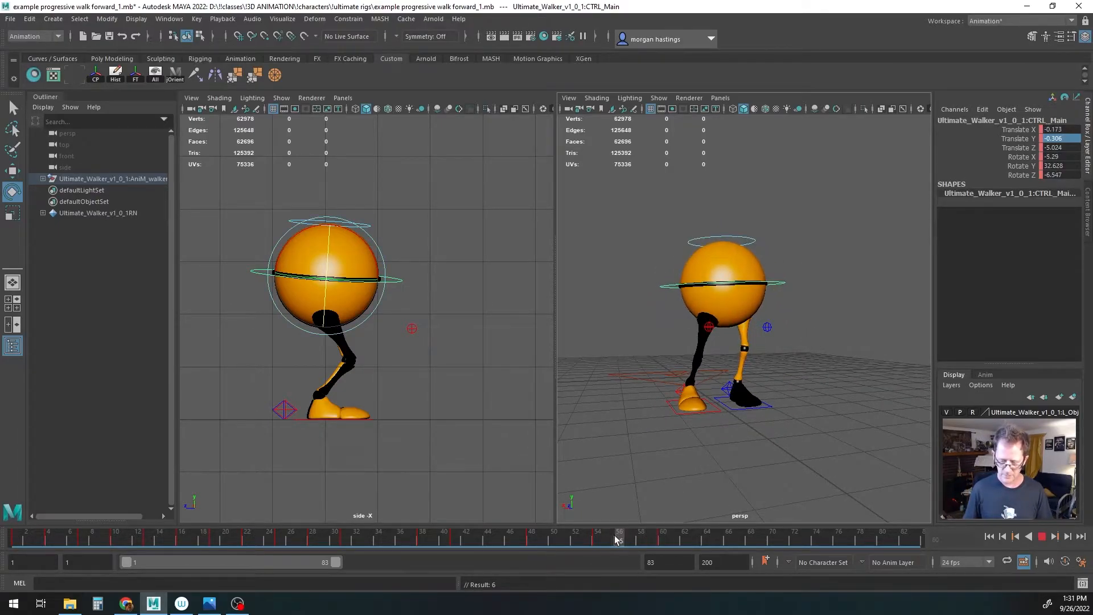
Step: Copy the body control's forward-facing key from frame 60 and paste it at frame 66
right_click(661, 539)
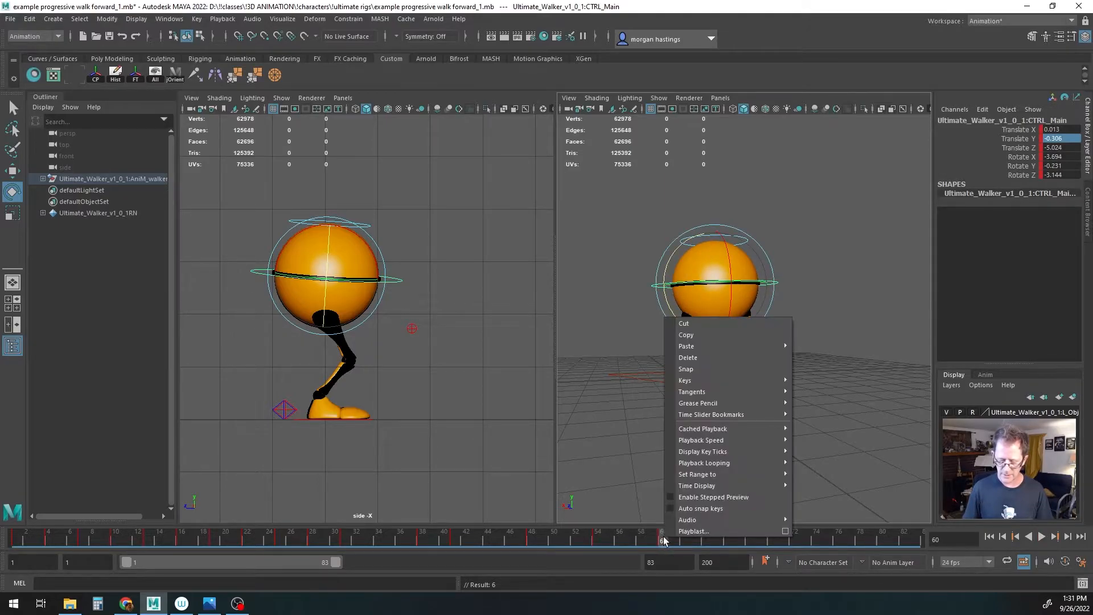
left_click(689, 335)
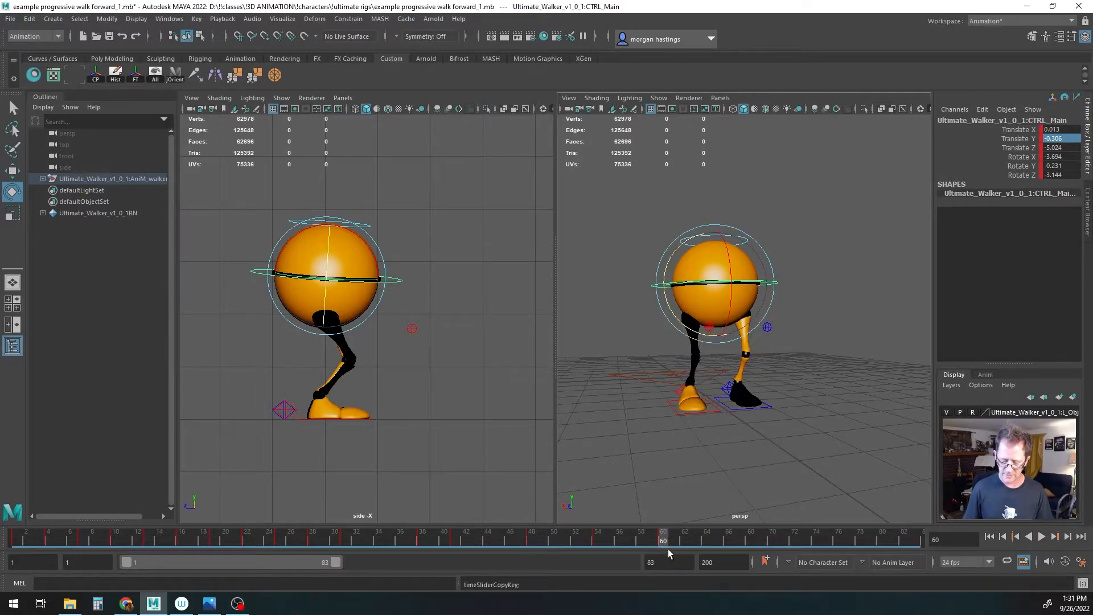
key("alt+v")
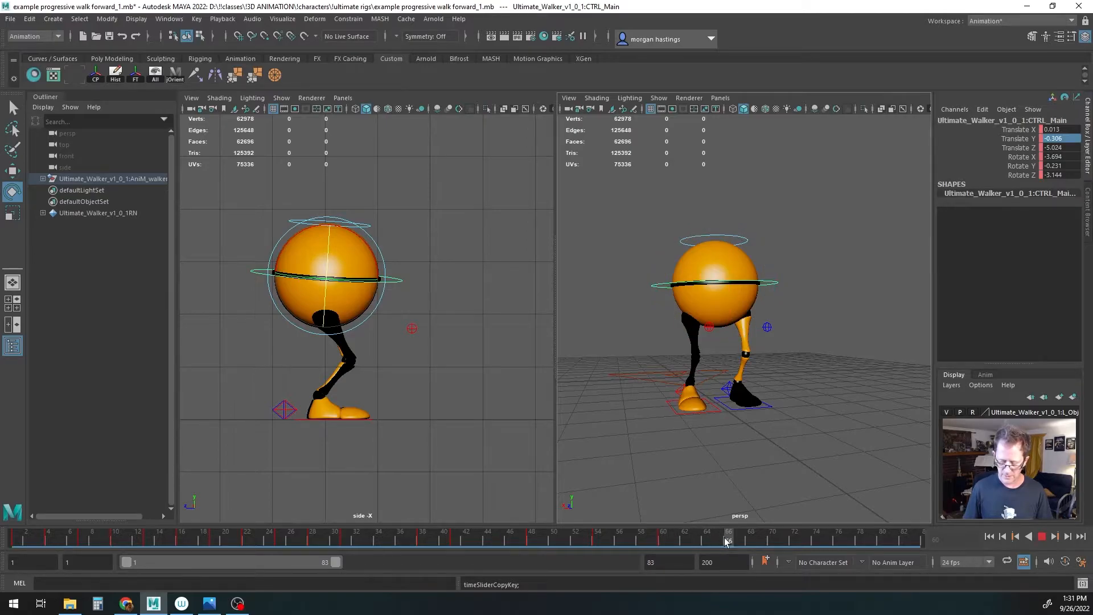
mouse_move(726, 539)
left_mouse_down()
mouse_move(663, 539)
mouse_move(728, 539)
left_mouse_up()
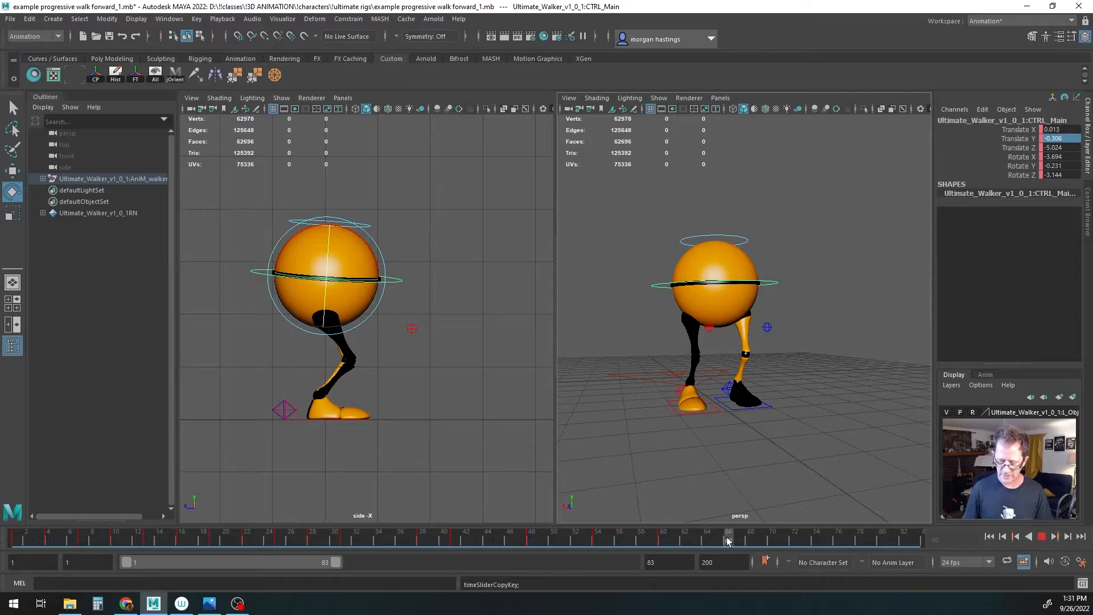
right_click(728, 540)
mouse_move(769, 345)
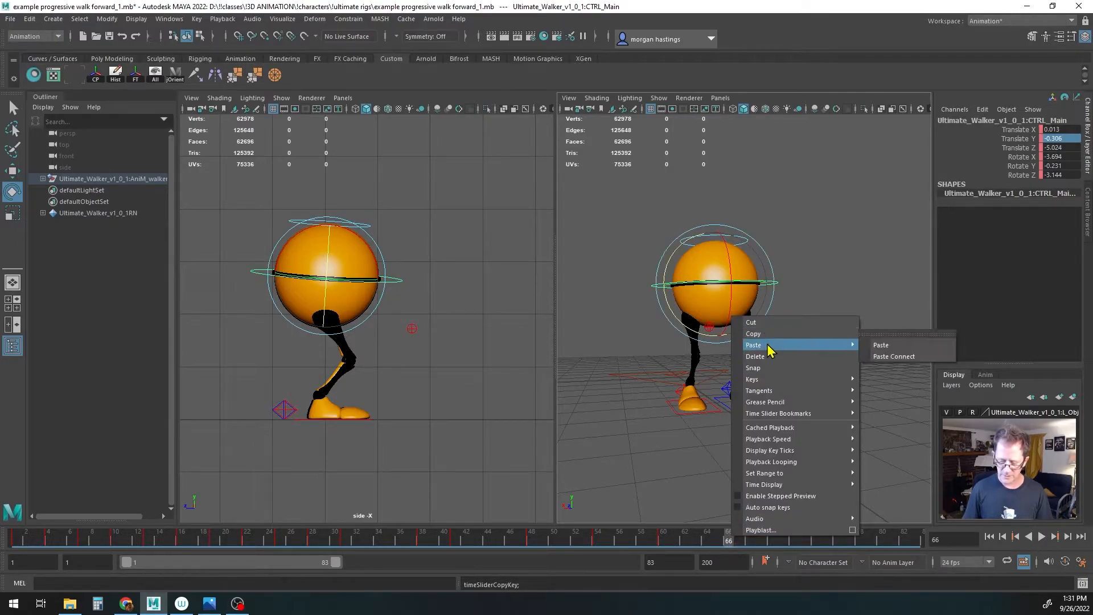
left_click(880, 345)
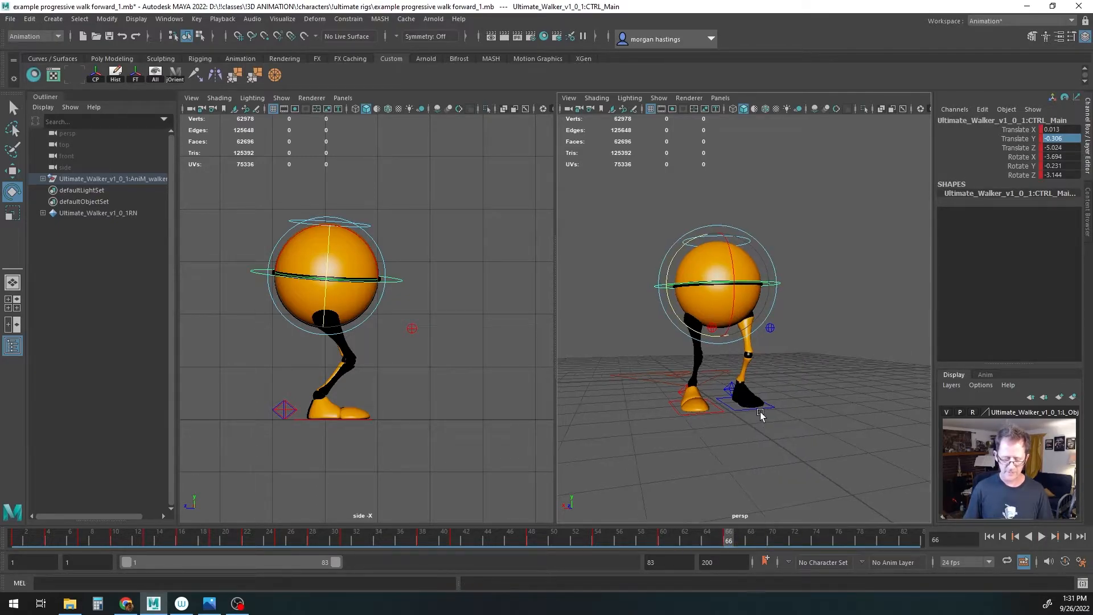
Step: Play the animation from the first frame to review the walk, the stop and the body turns
left_click_drag(648, 540, 13, 541)
left_click(1042, 536)
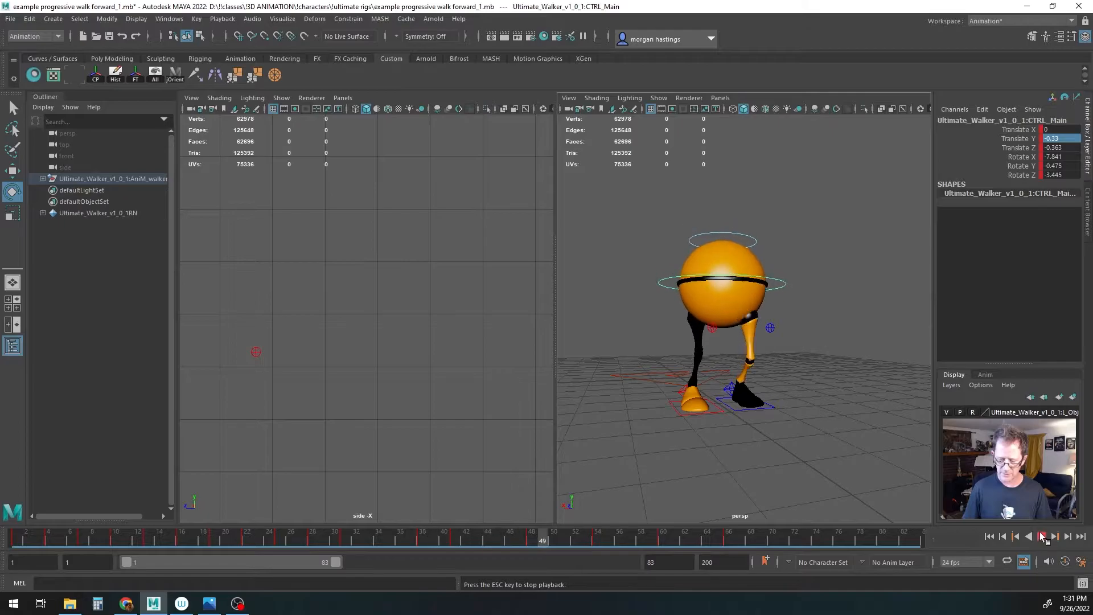
left_click(1041, 536)
Step: Copy the body control's turned key from frame 54 and paste it at frame 58 to hold the pose
left_click_drag(542, 539, 601, 540)
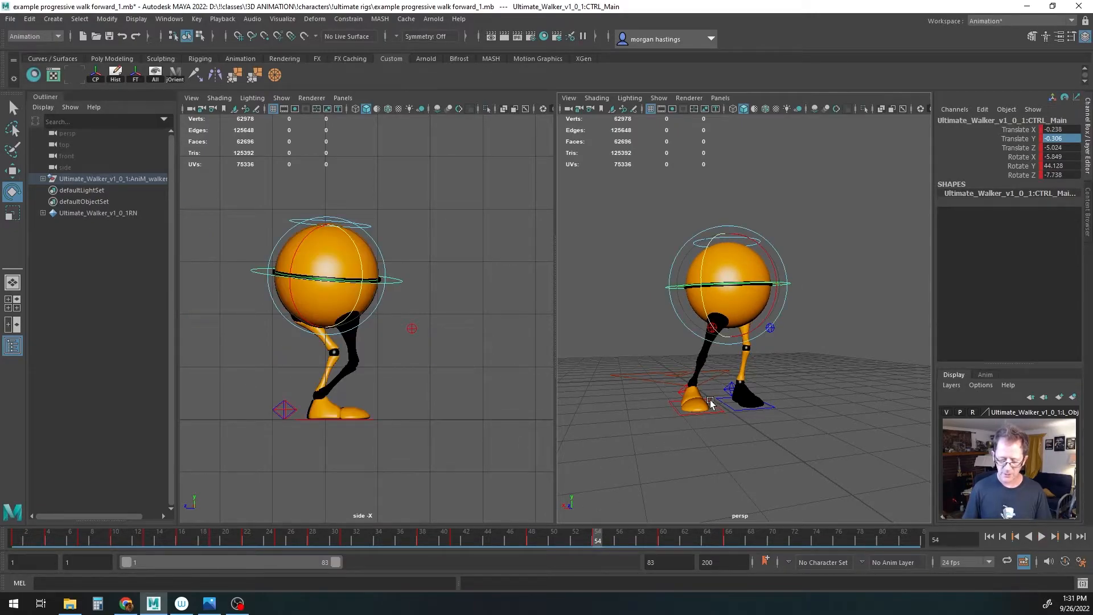
middle_click_drag(708, 399, 707, 408, "alt")
left_click_drag(732, 430, 723, 431, "alt")
mouse_move(594, 540)
left_mouse_down()
mouse_move(532, 540)
mouse_move(677, 539)
mouse_move(603, 541)
left_mouse_up()
right_click(597, 539)
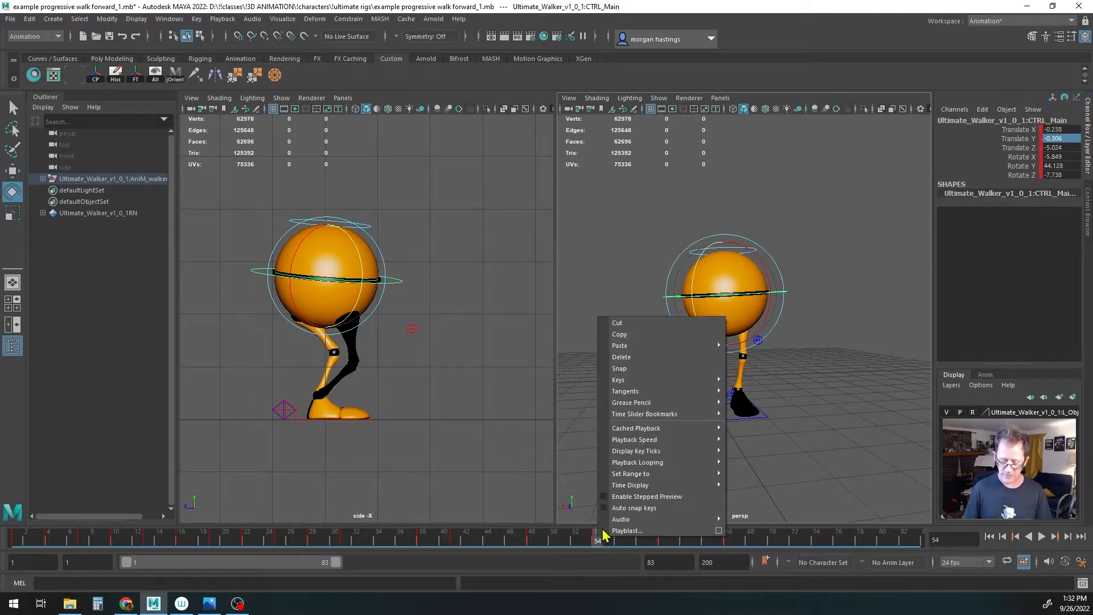
left_click(623, 335)
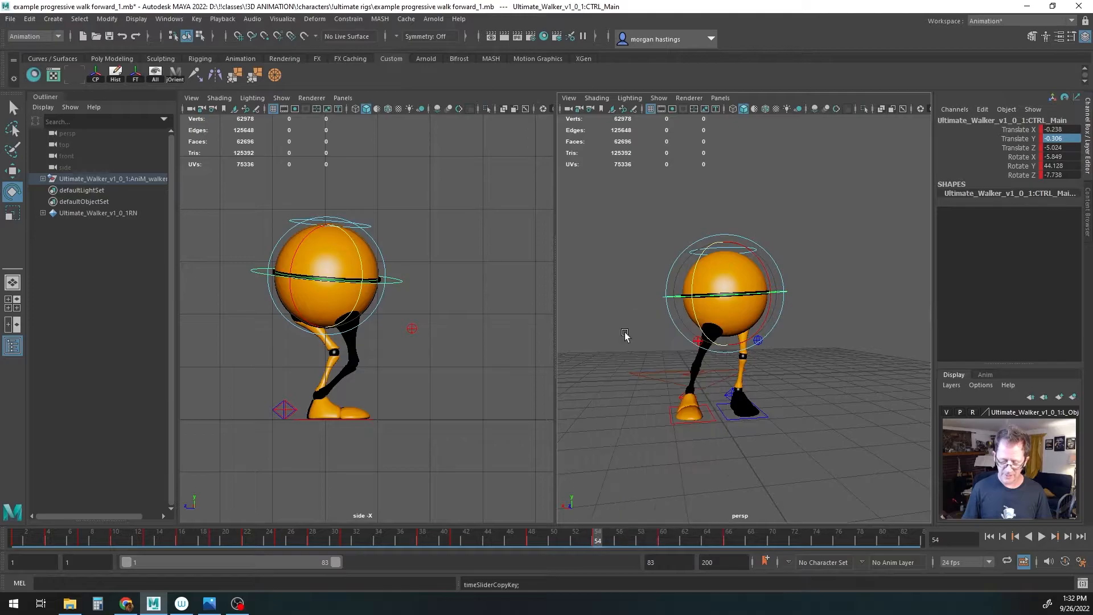
left_click(640, 539)
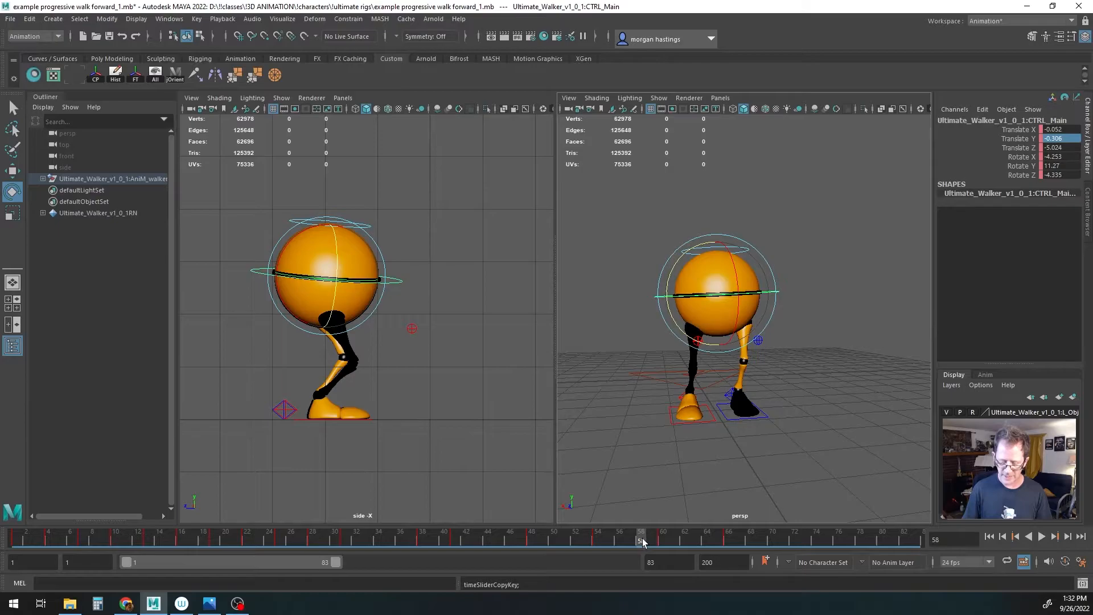
right_click(642, 541)
mouse_move(675, 348)
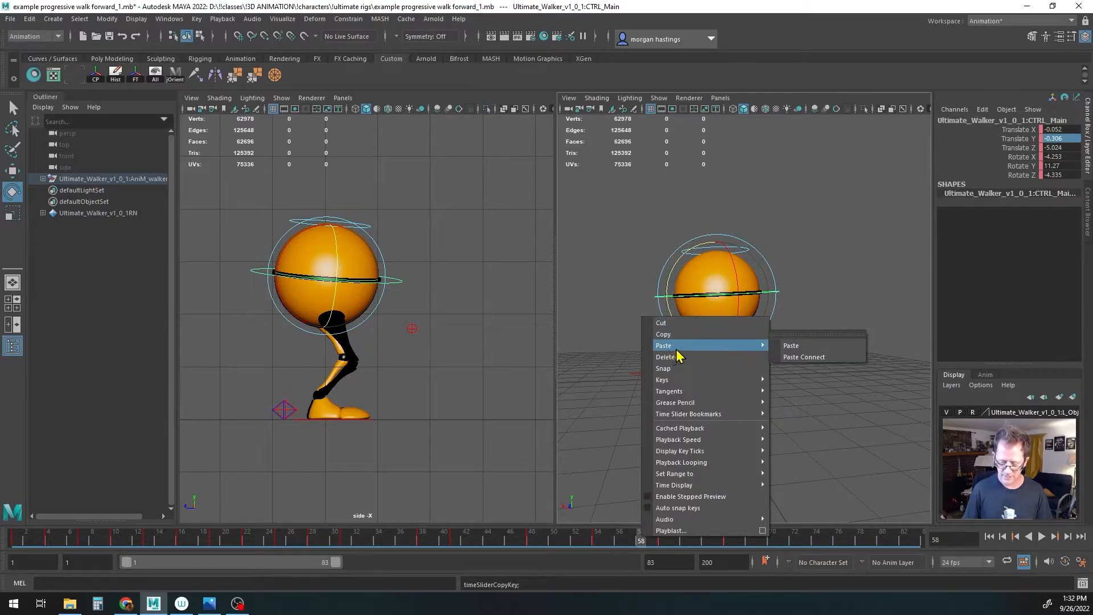
left_click(795, 347)
Step: Save the scene and scrub through the timing of the turn back to the forward-facing pose
left_click_drag(640, 539, 662, 541)
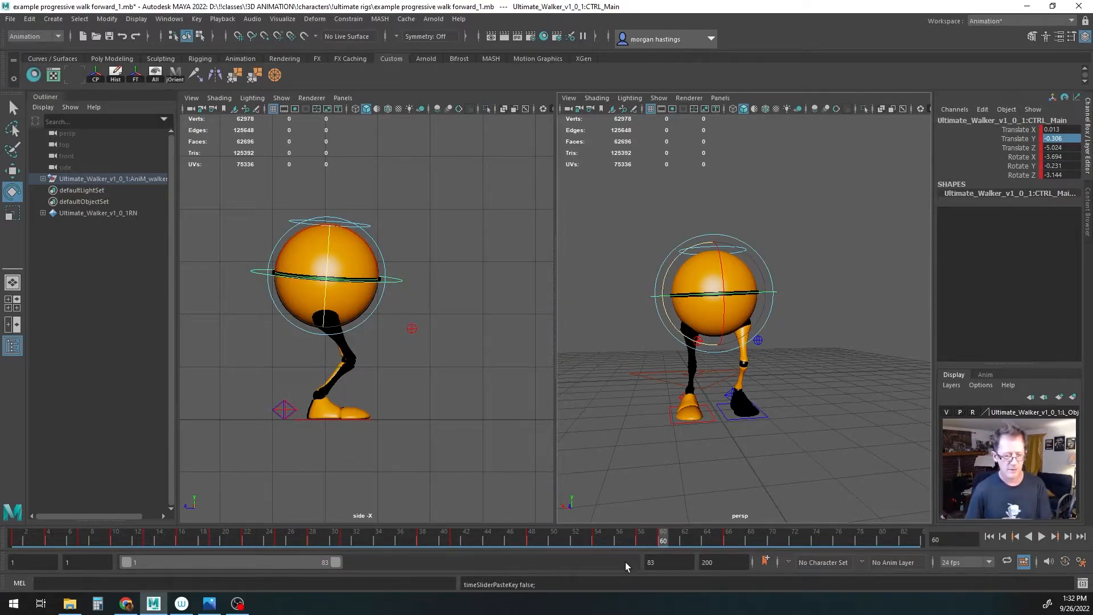
key("ctrl+s")
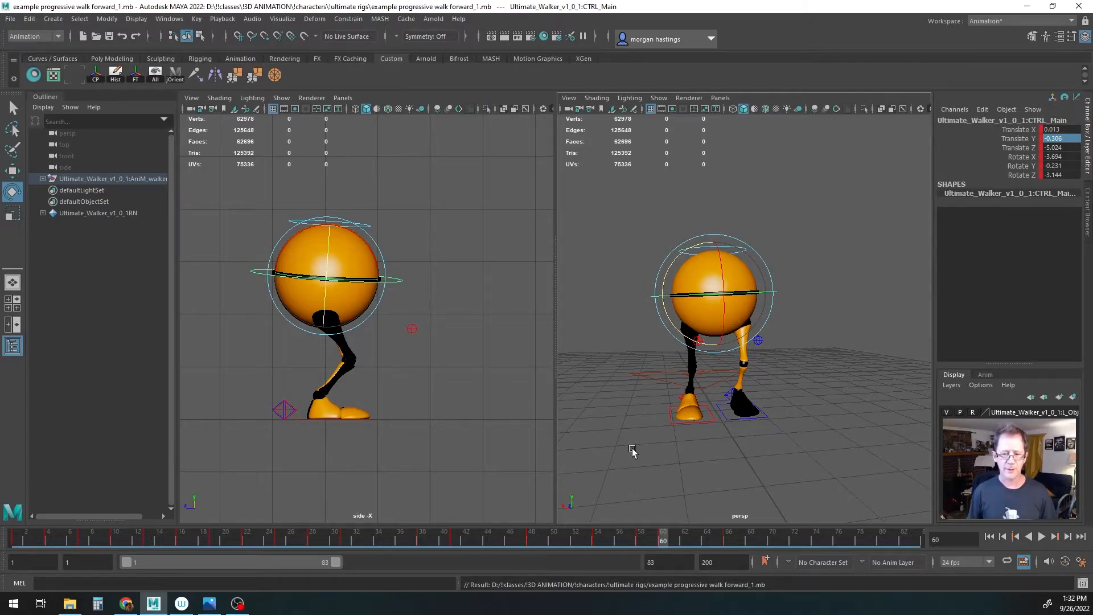
left_click_drag(758, 404, 733, 412, "alt")
key("alt+v")
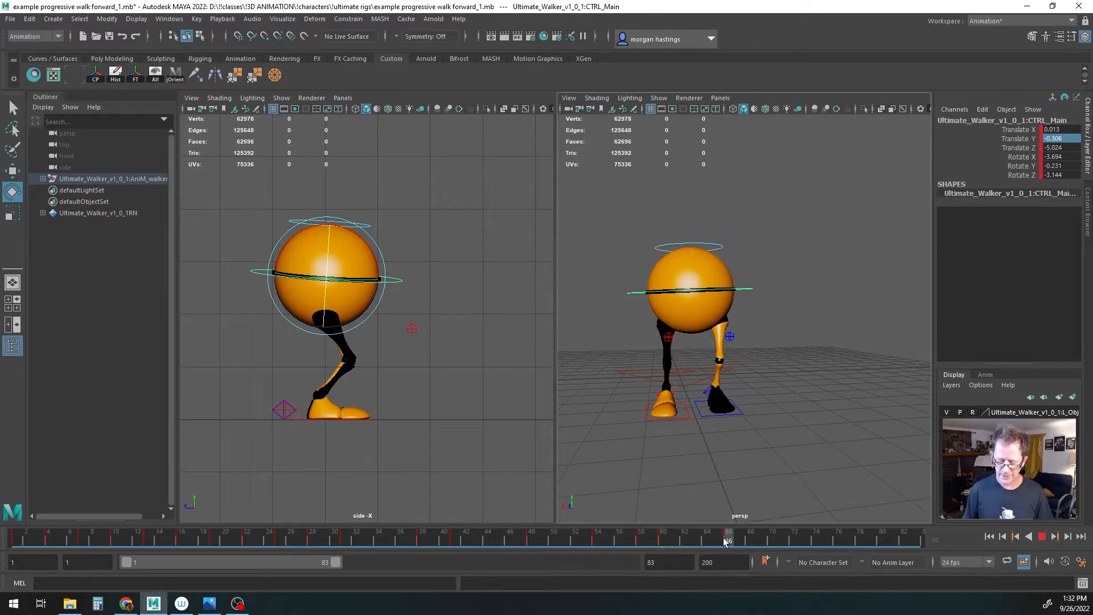
left_click_drag(559, 538, 728, 541)
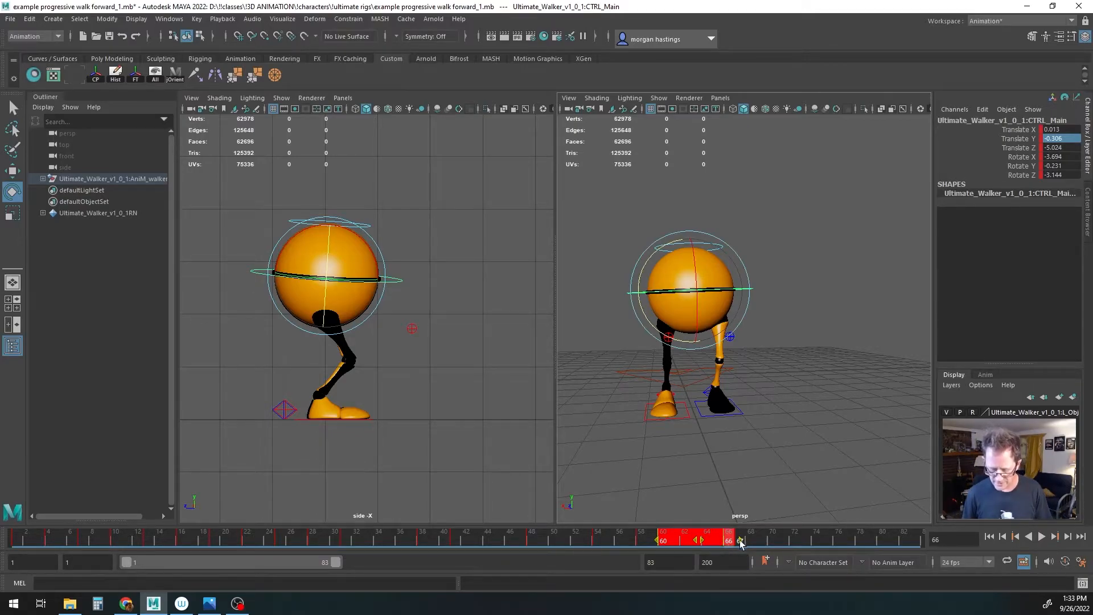
left_click_drag(740, 540, 859, 540)
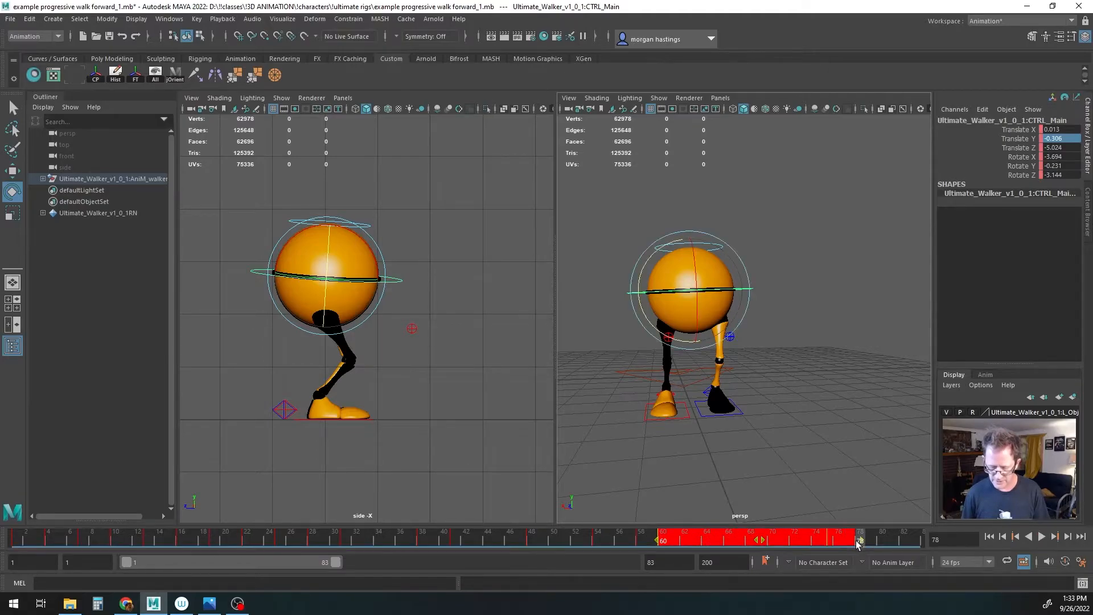
key("ctrl+z")
Step: Shift the body control's keys at frames 60 to 66 so the range starts at frame 70 and ends at frame 76
left_click_drag(664, 541, 729, 540)
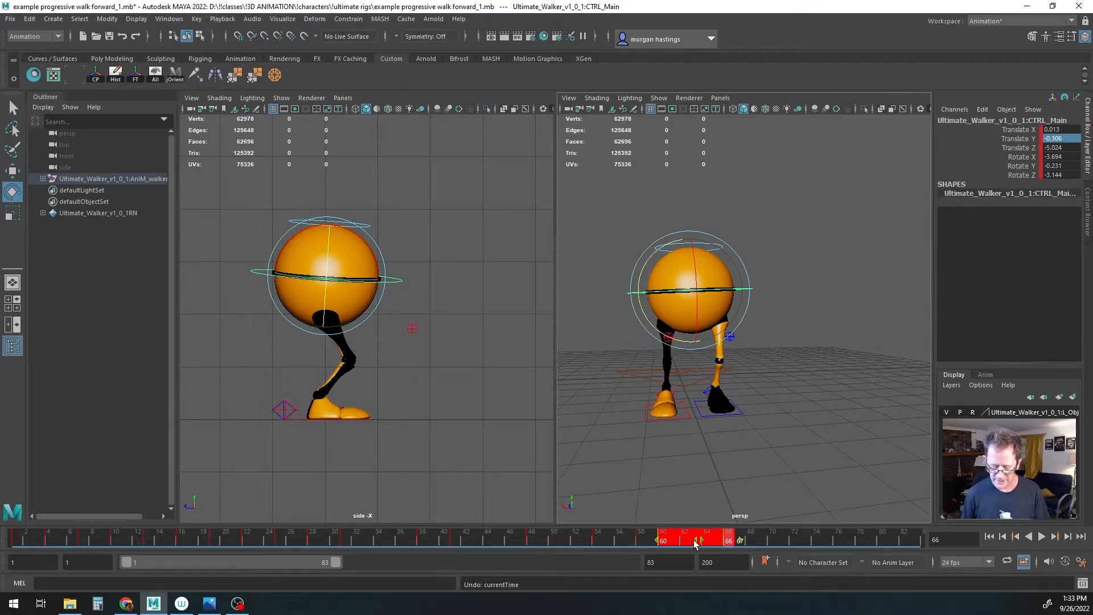
left_click_drag(704, 543, 814, 541)
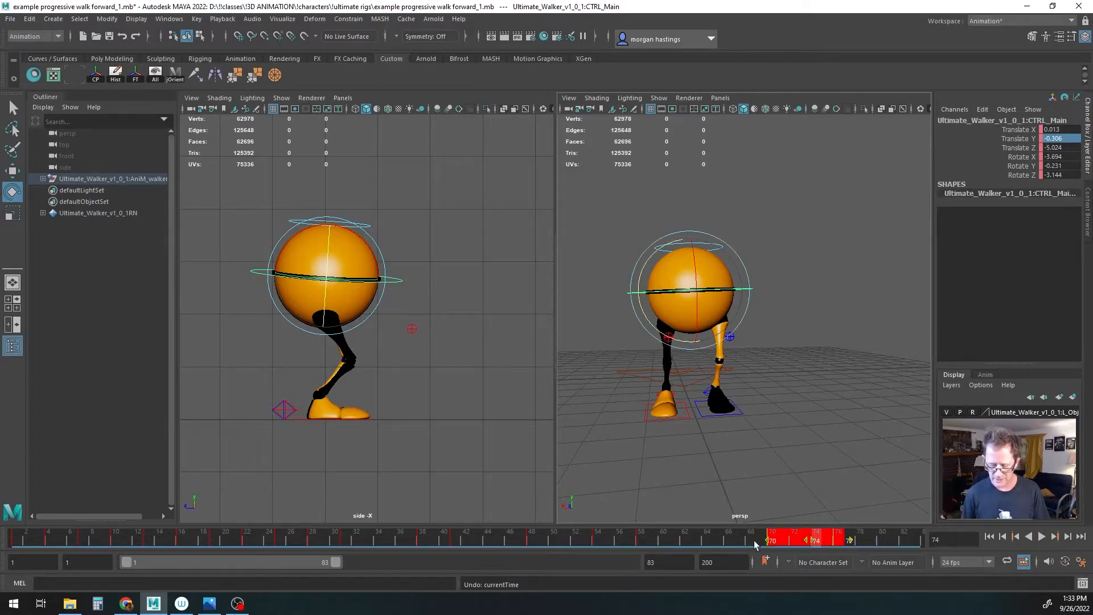
left_click(706, 543)
Step: Play the animation from frame 28 to review the slower turn, and inspect the held pose at frame 58
left_click(627, 540)
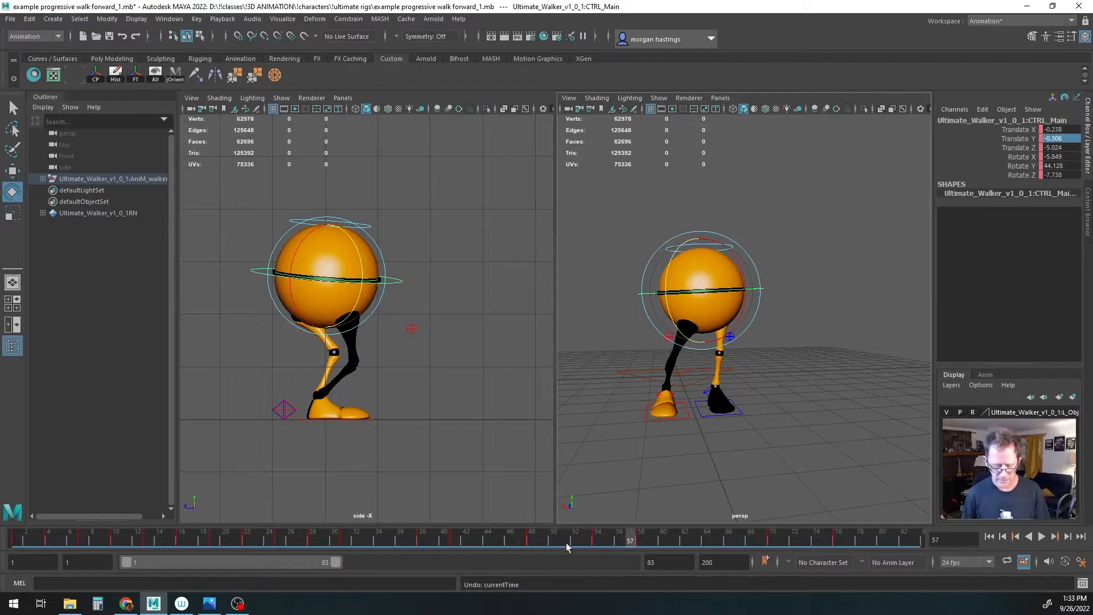
left_click(314, 540)
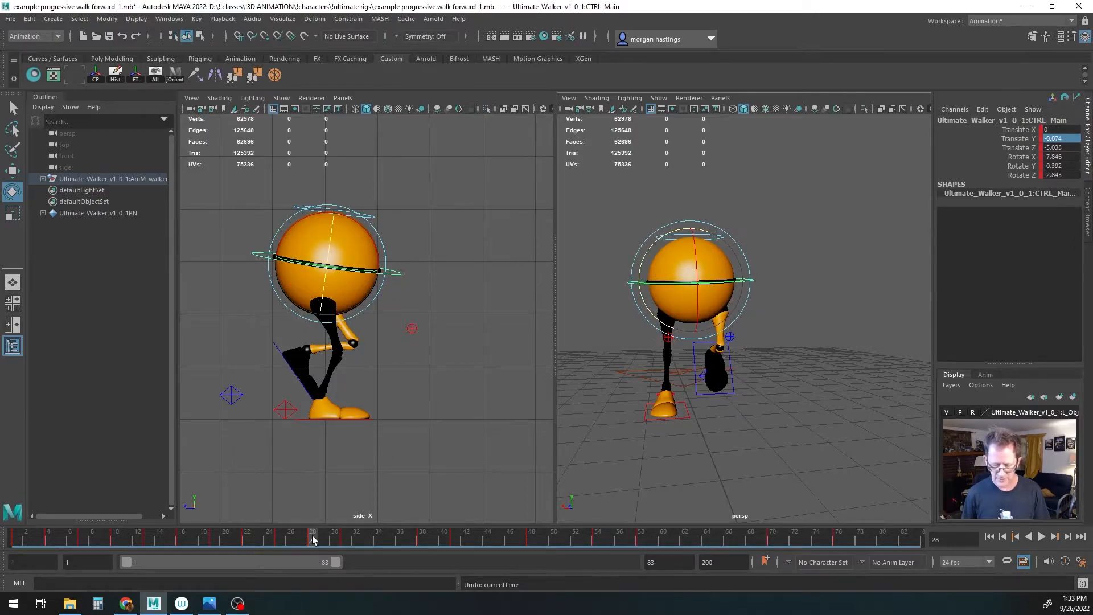
left_click(1042, 537)
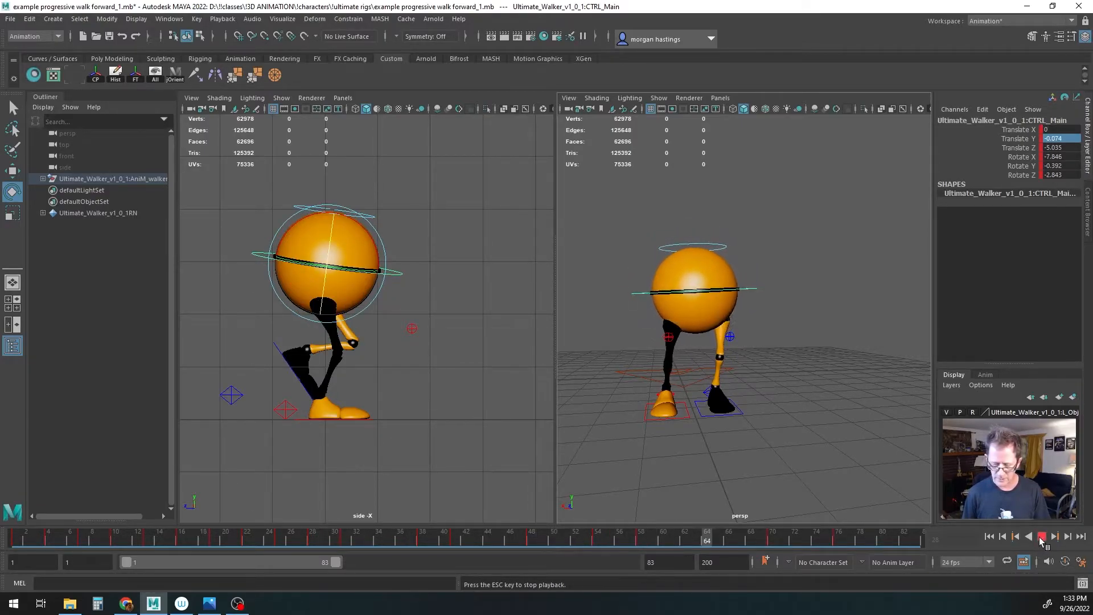
left_click(1041, 536)
left_click_drag(811, 538, 641, 541)
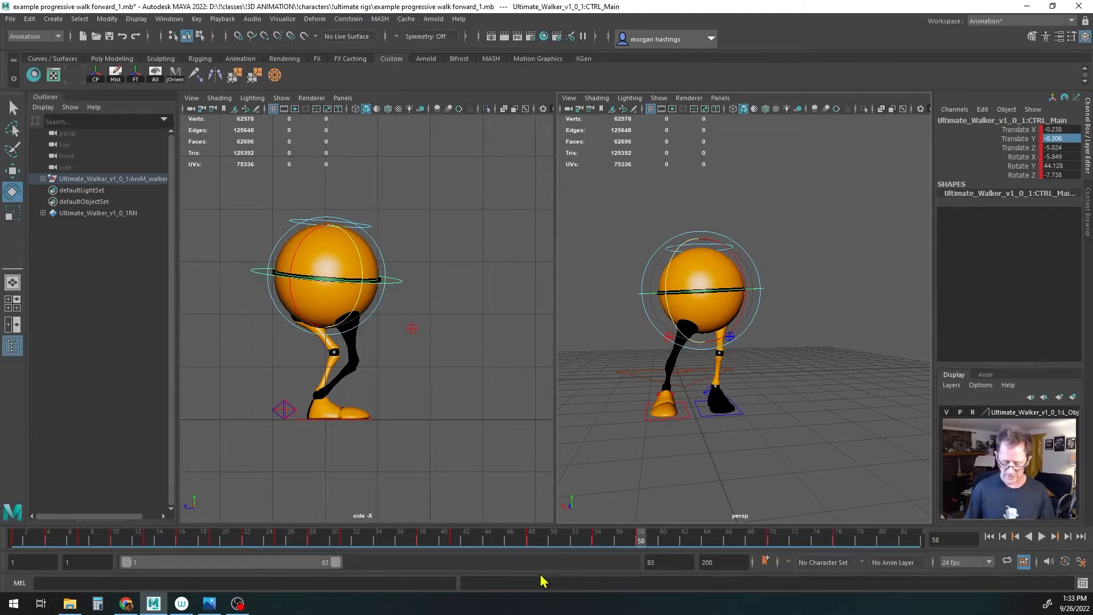
Step: Extend the playback range to frame 170 and play the animation from frame 1 to review the turn timing
left_click_drag(336, 562, 562, 563)
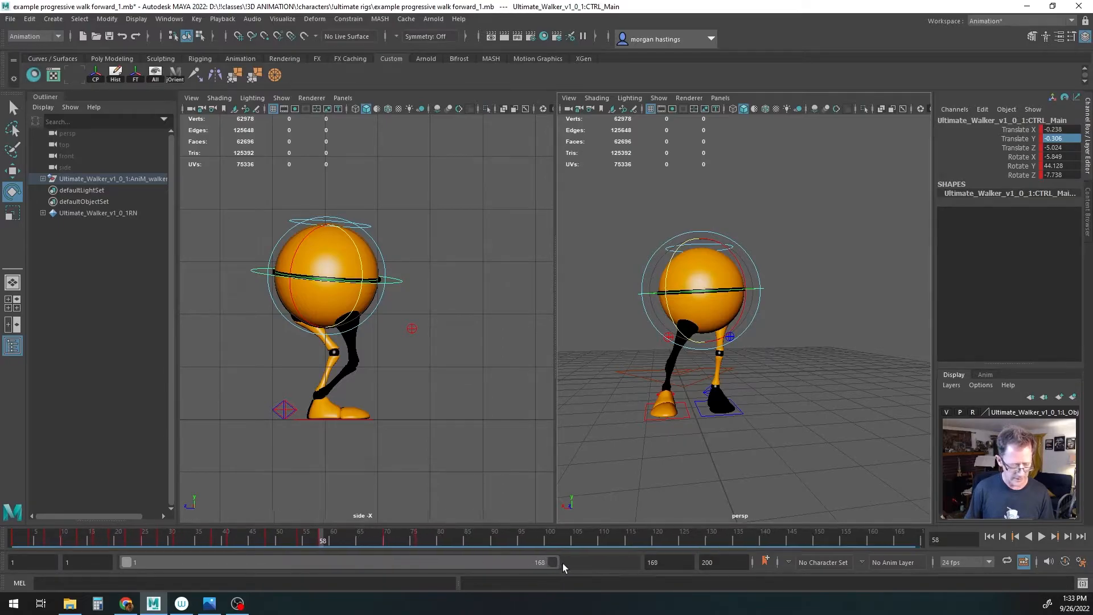
left_click(1002, 537)
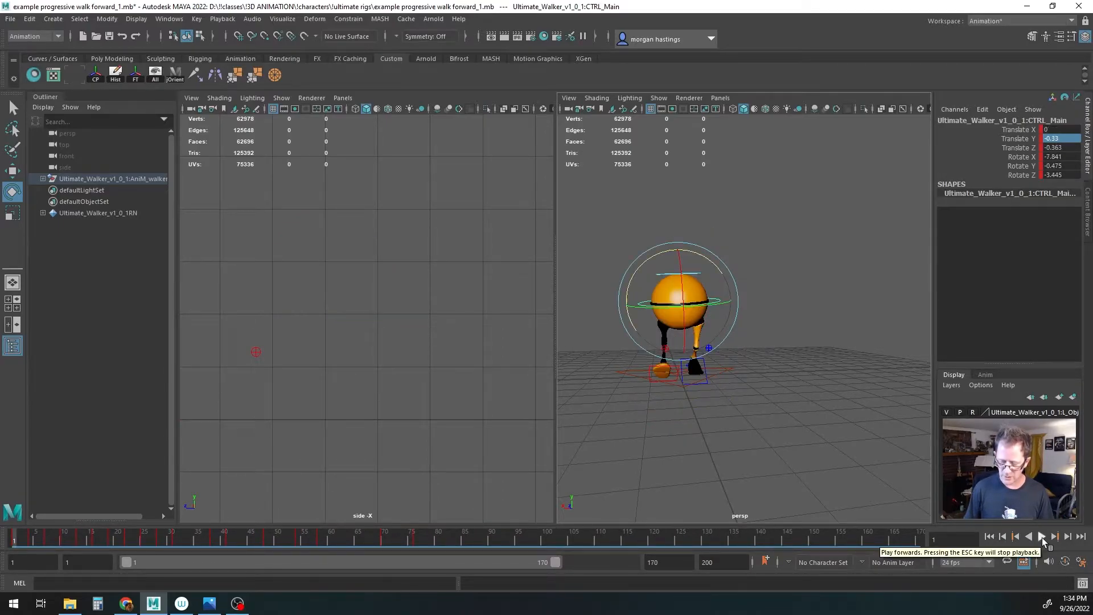
left_click(1041, 537)
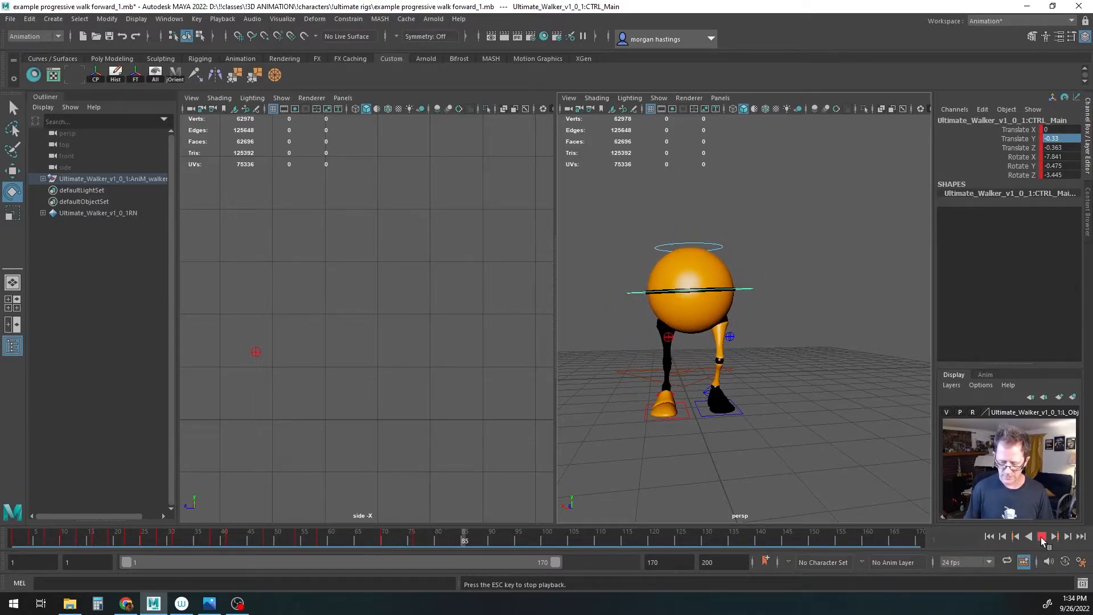
left_click(1041, 537)
Step: Scrub back to frame 20 and replay the walk's stop and the first body turn
left_click_drag(474, 540, 117, 544)
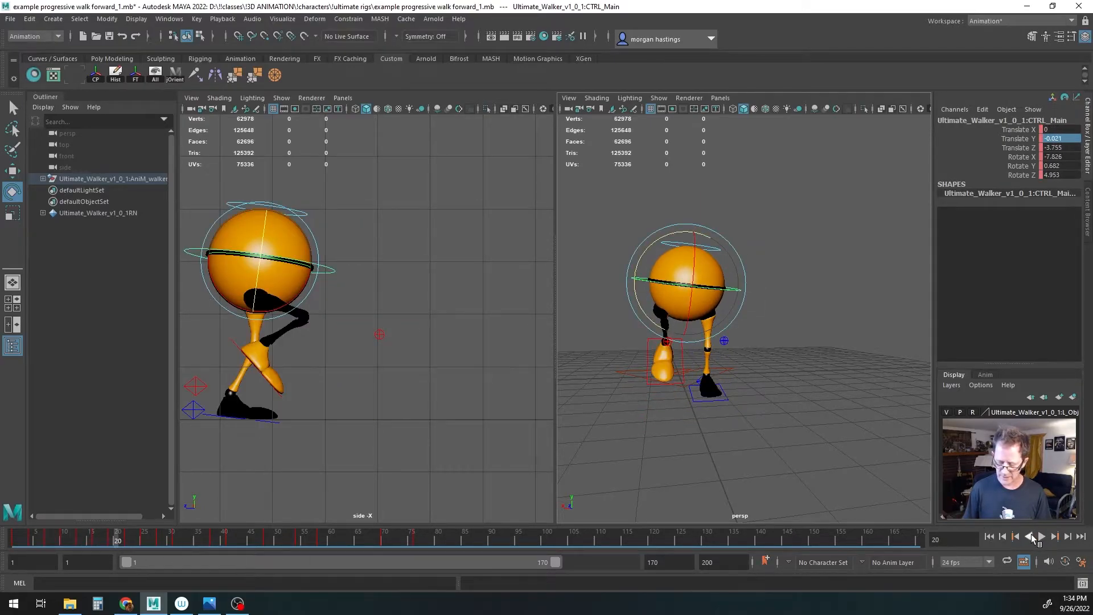
left_click(1042, 536)
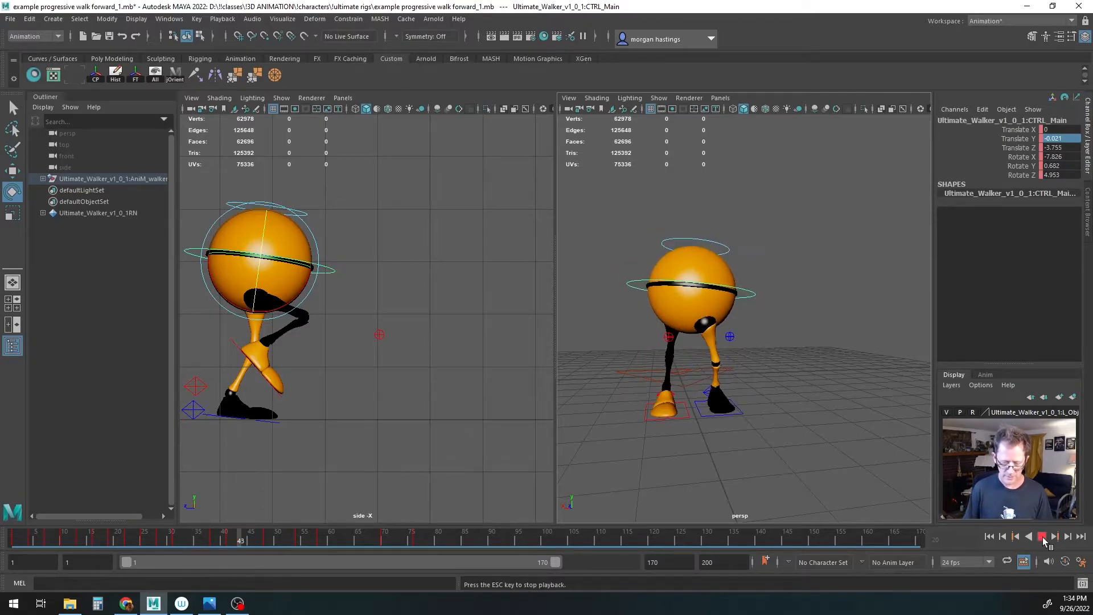
left_click(1042, 537)
Step: Shift the body control's keys at frames 38 to 76 later so the range starts at frame 51
left_click_drag(305, 543, 419, 540)
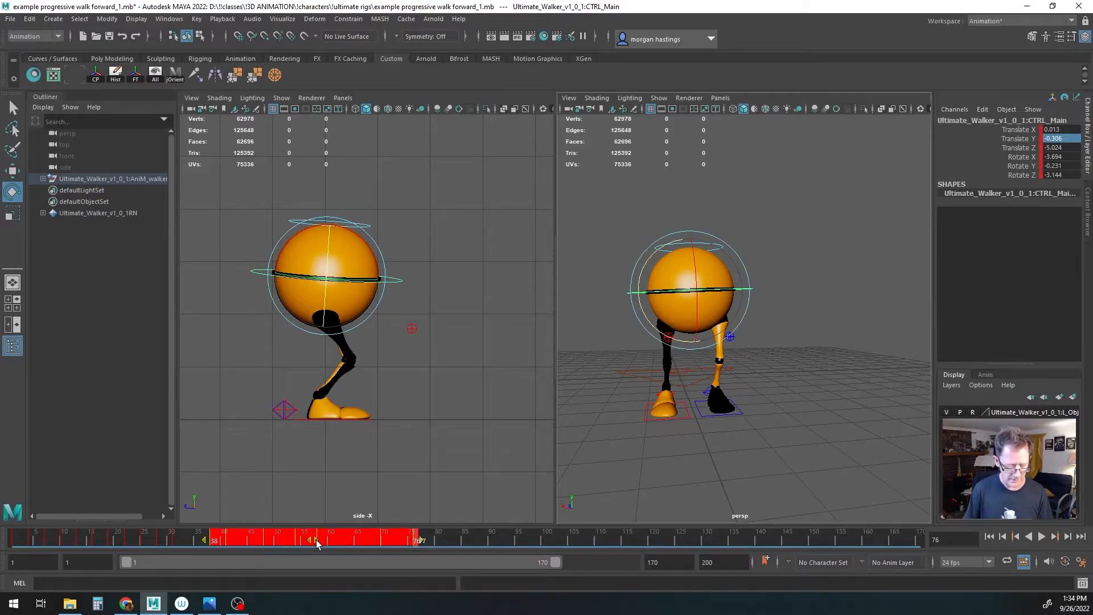
left_click_drag(316, 541, 383, 544)
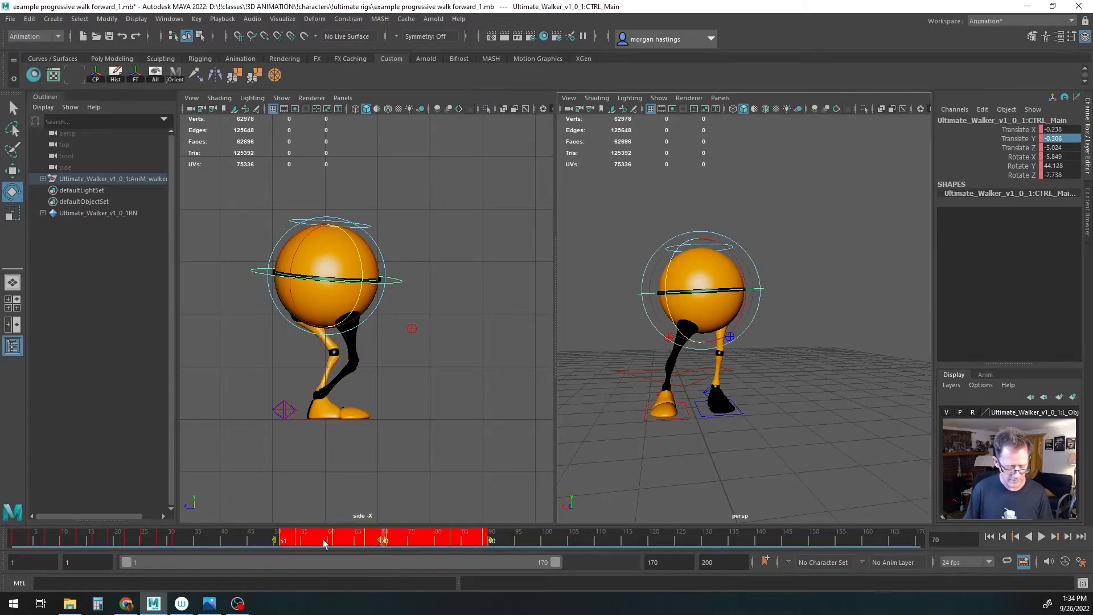
left_click(240, 541)
Step: Play the animation from frame 1 to review the longer pause before the body turns
left_click_drag(64, 541, 12, 539)
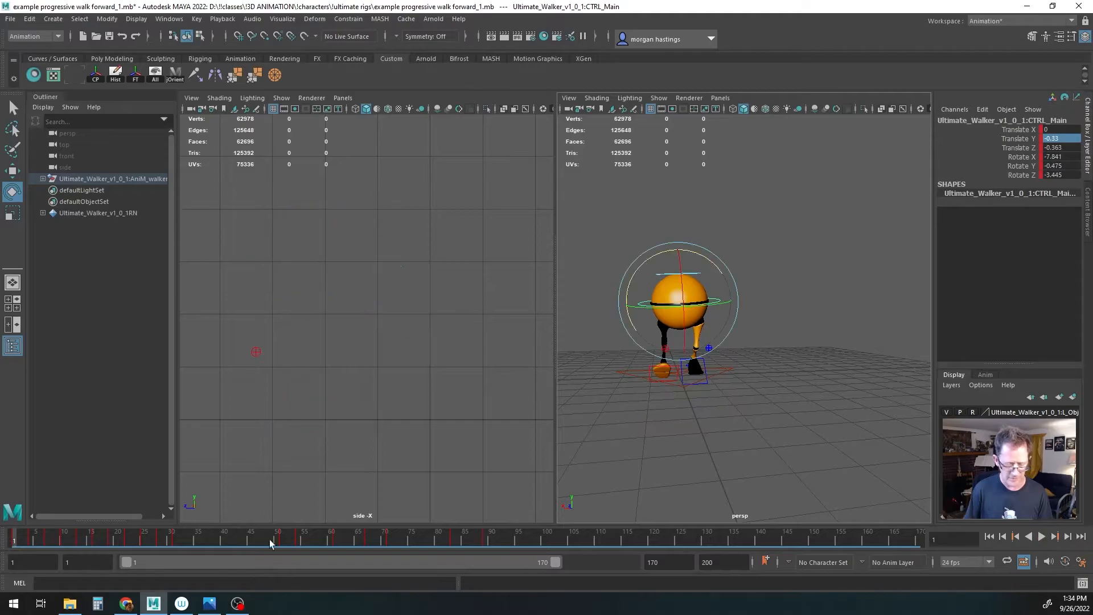
left_click(1041, 536)
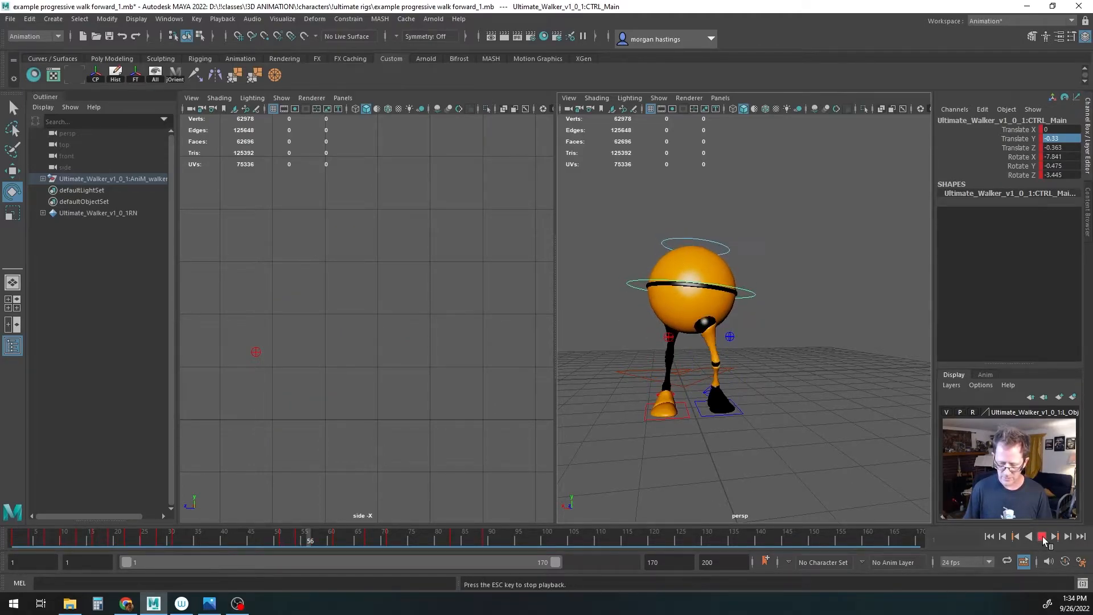
left_click(1042, 537)
Step: Shift the body control's keys from frame 54 onward so the range starts at frame 57, and play the result
left_click_drag(472, 538, 519, 538)
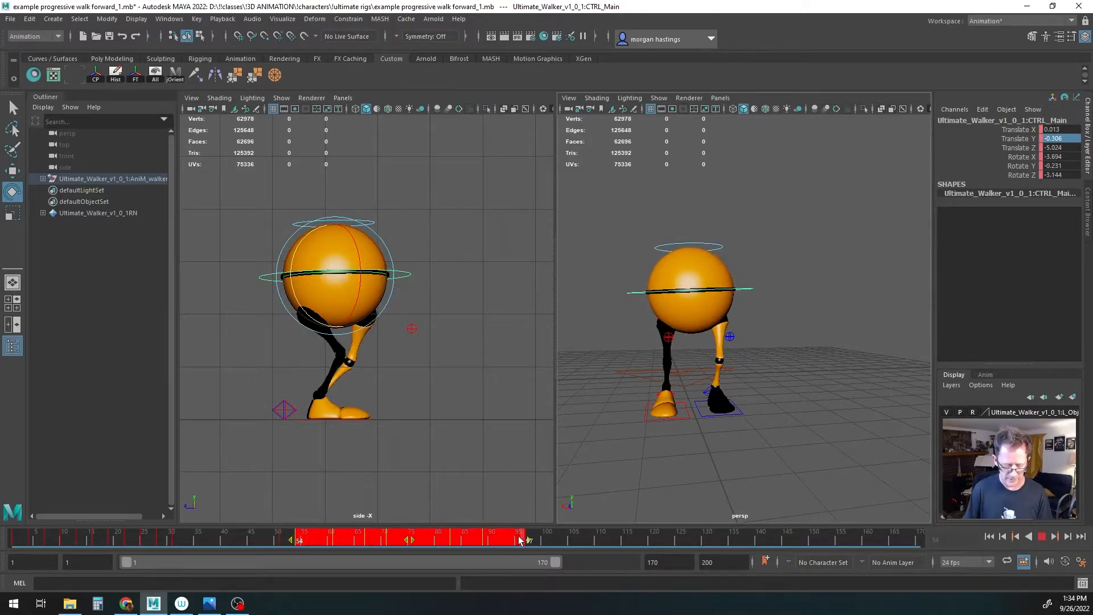
left_click_drag(411, 540, 426, 540)
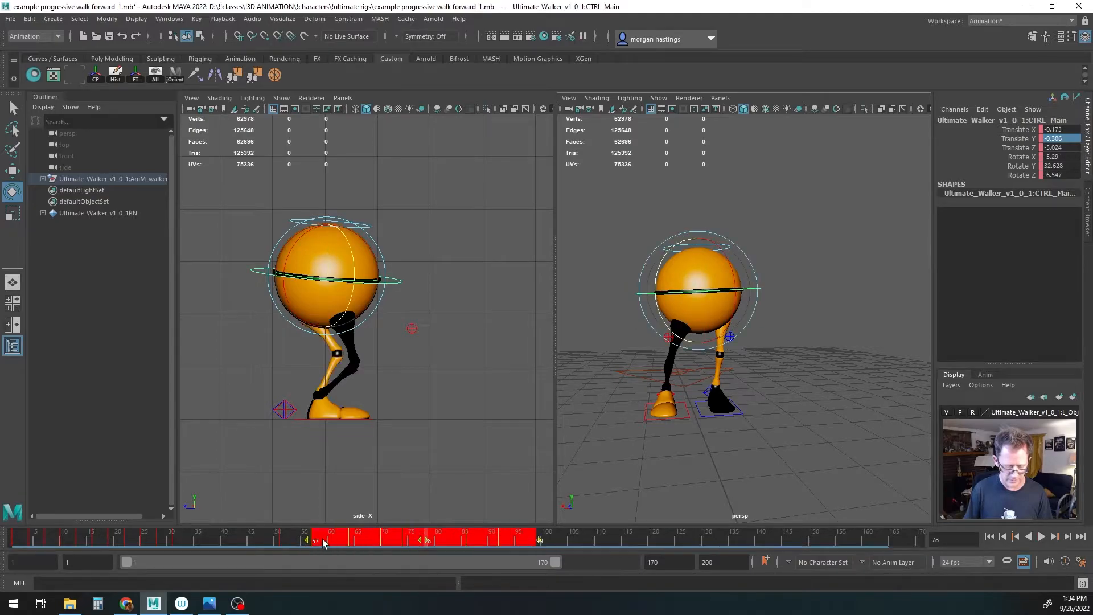
left_click(293, 539)
key("alt+v")
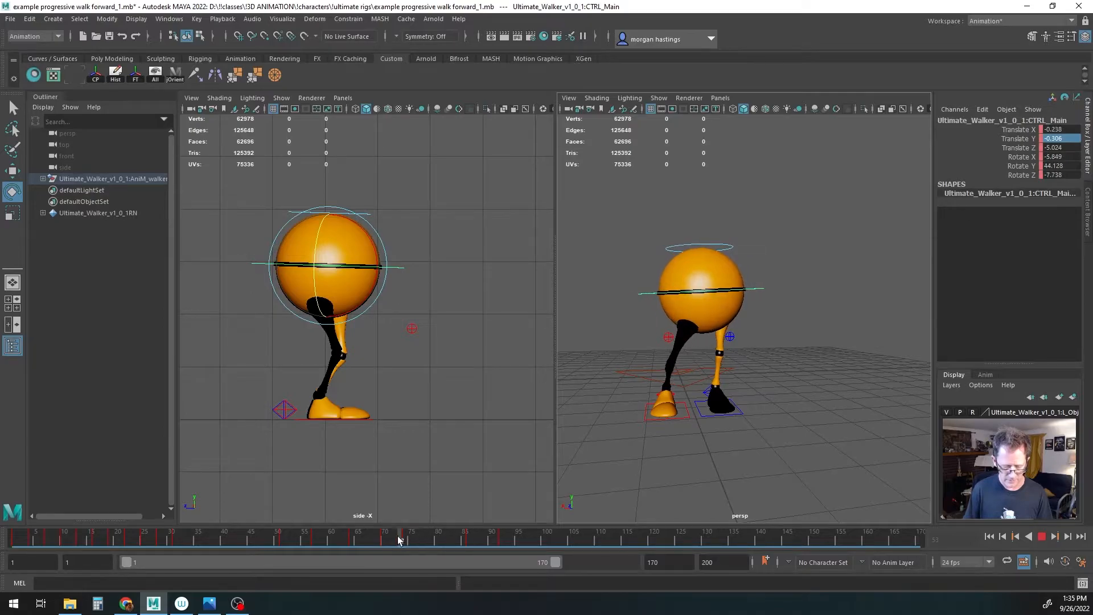
Step: Scrub through the walk's ending poses and play the animation from the start to check the timing
left_click_drag(385, 539, 522, 540)
left_click(181, 539)
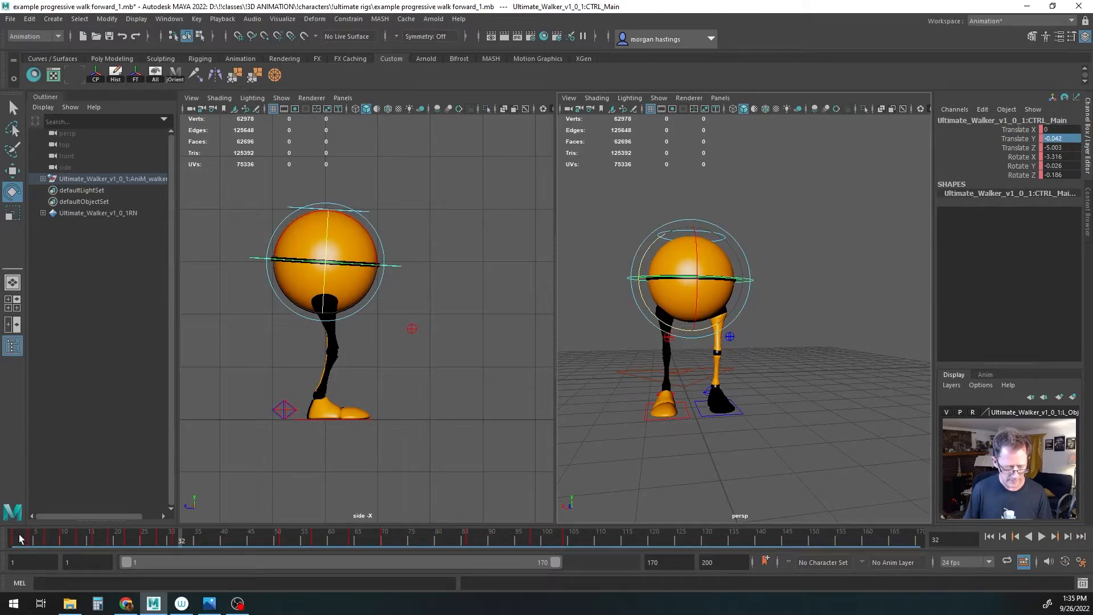
left_click(20, 538)
left_click(1041, 536)
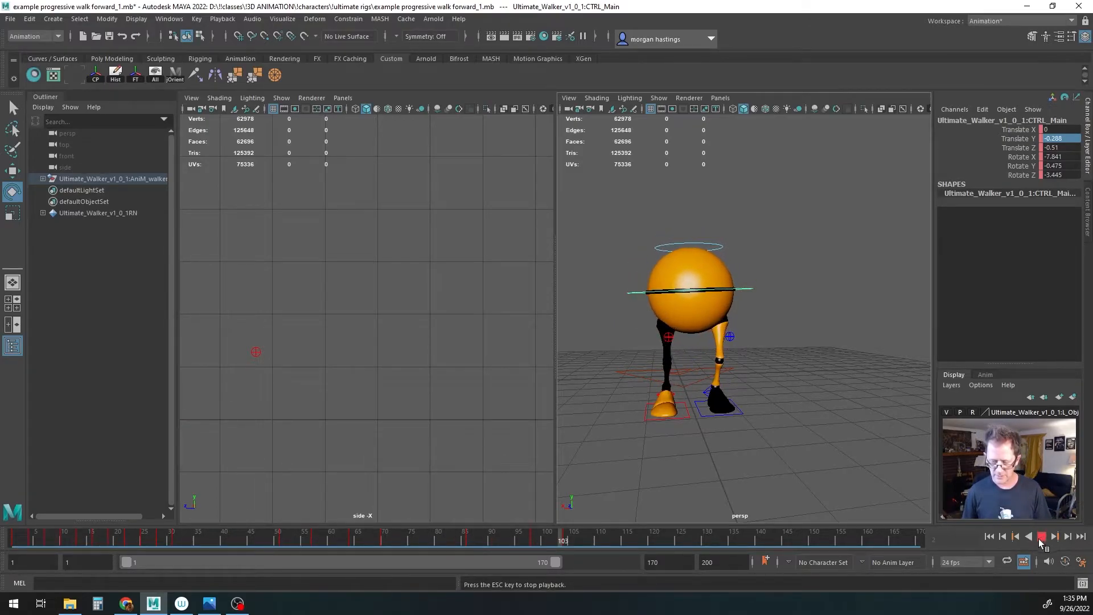
left_click(1041, 537)
Step: Shift the main body control's later keys to the range from frame 76 to 117 and play back the walk
left_click_drag(249, 537, 560, 539)
left_click_drag(460, 540, 520, 543)
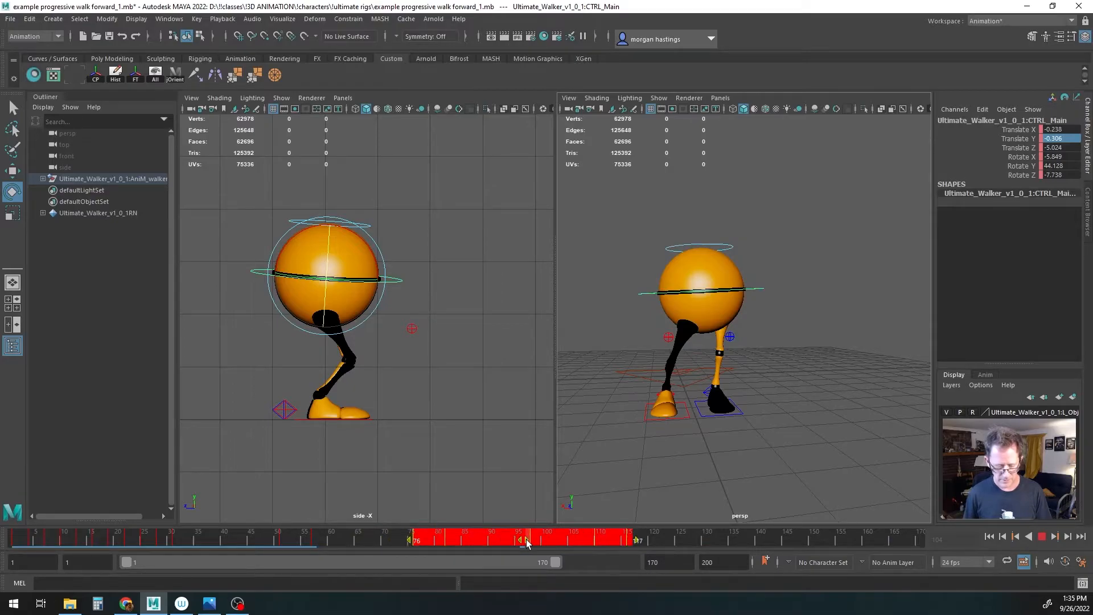
left_click(80, 540)
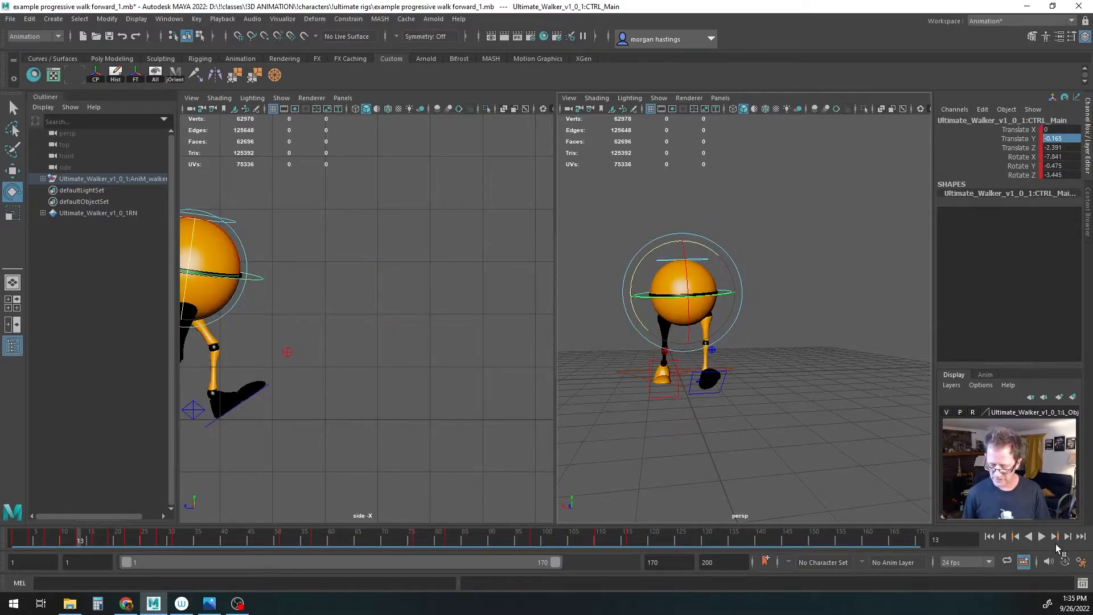
left_click(1040, 537)
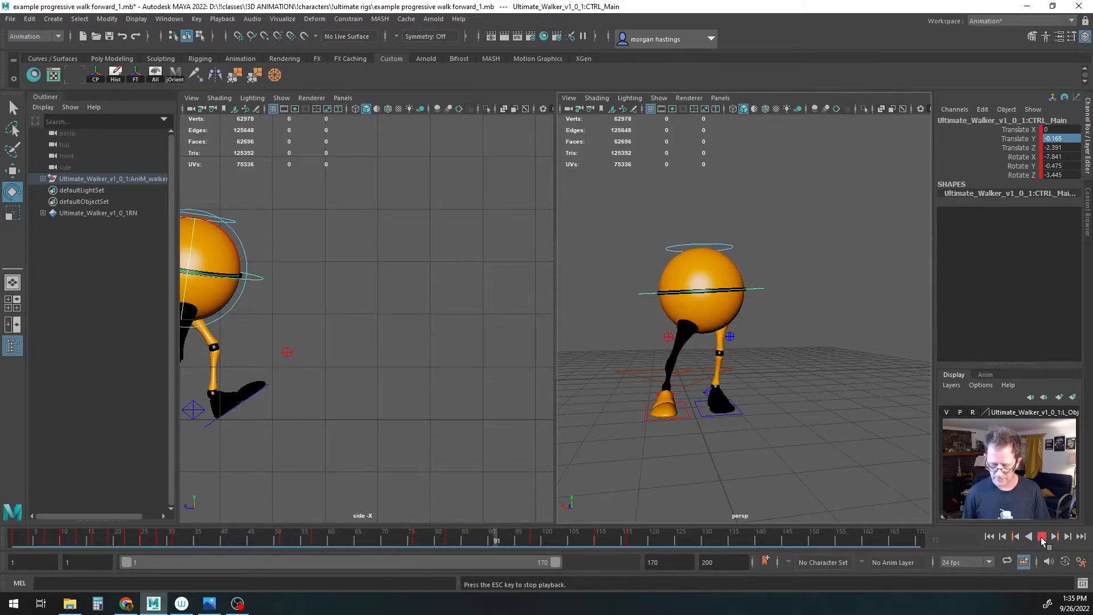
left_click(1042, 537)
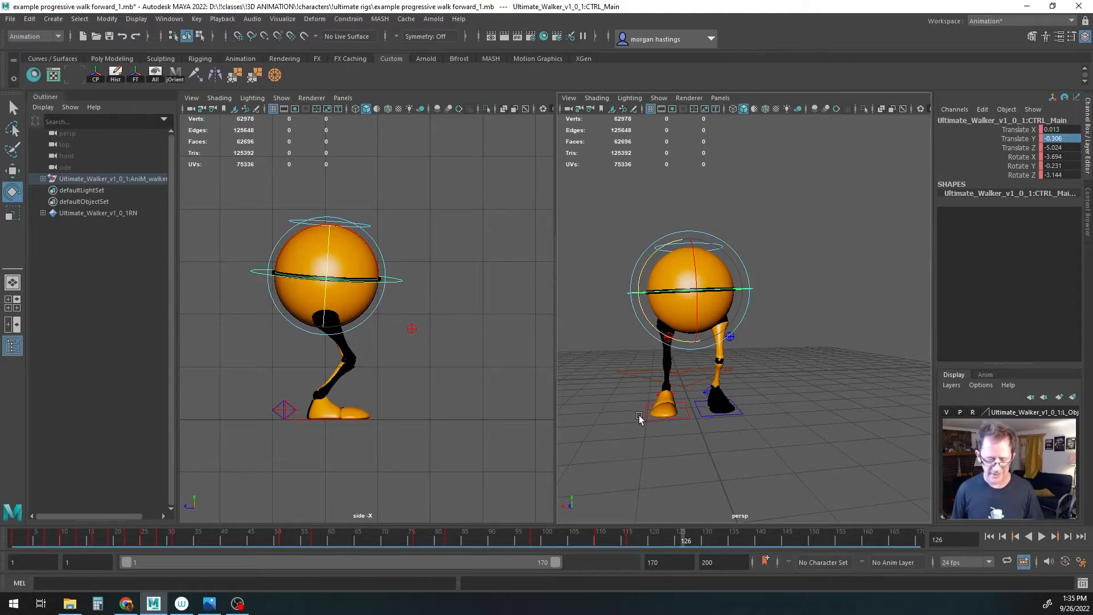
Step: Widen the perspective view and playblast the walk from a three-quarter angle, overwriting the existing playblast.avi
left_click_drag(555, 377, 517, 383)
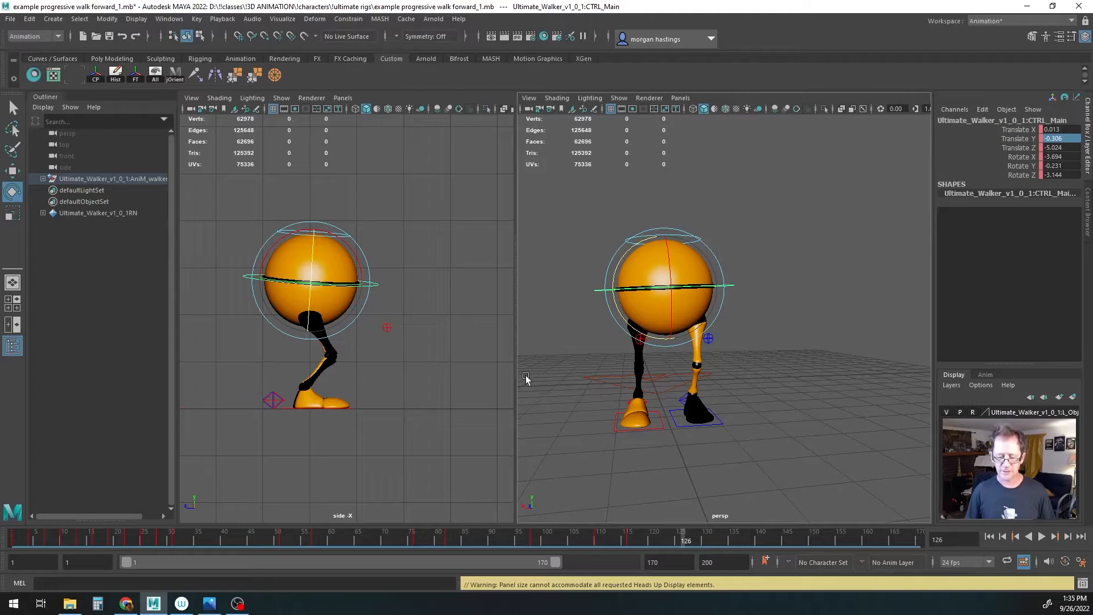
left_click_drag(623, 420, 672, 375, "alt")
scroll(696, 394, "down", 3)
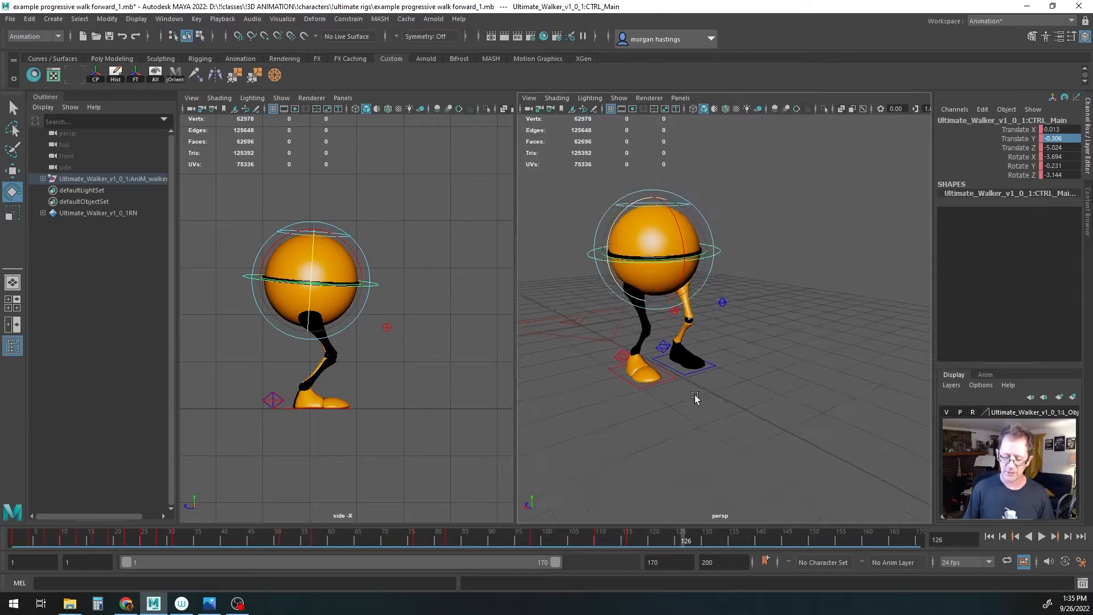
middle_click_drag(699, 402, 680, 394, "alt")
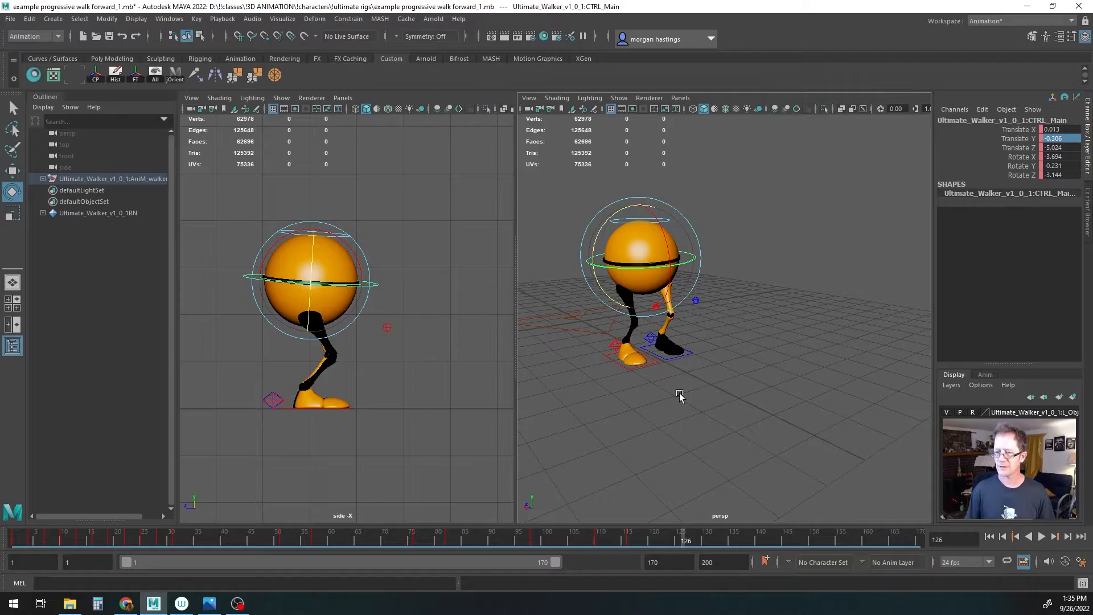
right_click(228, 539)
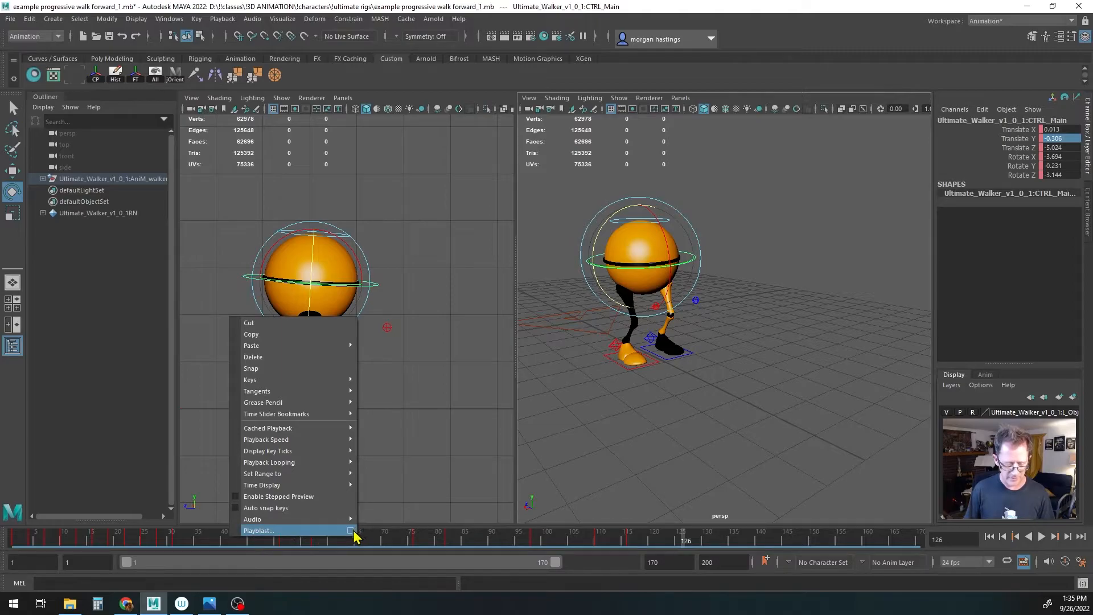
left_click(350, 530)
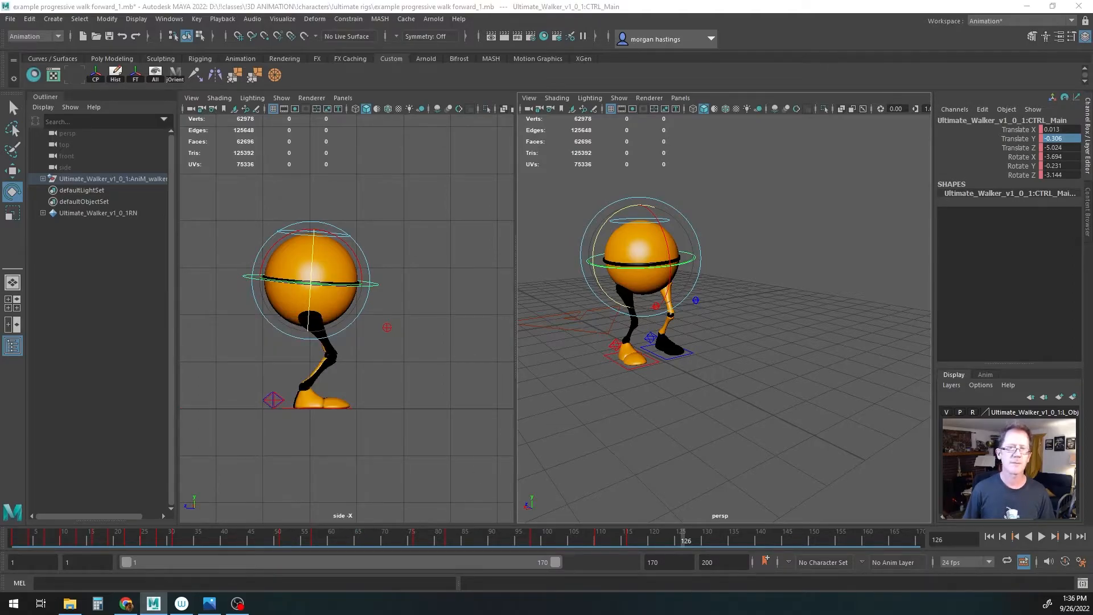
left_click_drag(415, 44, 452, 153)
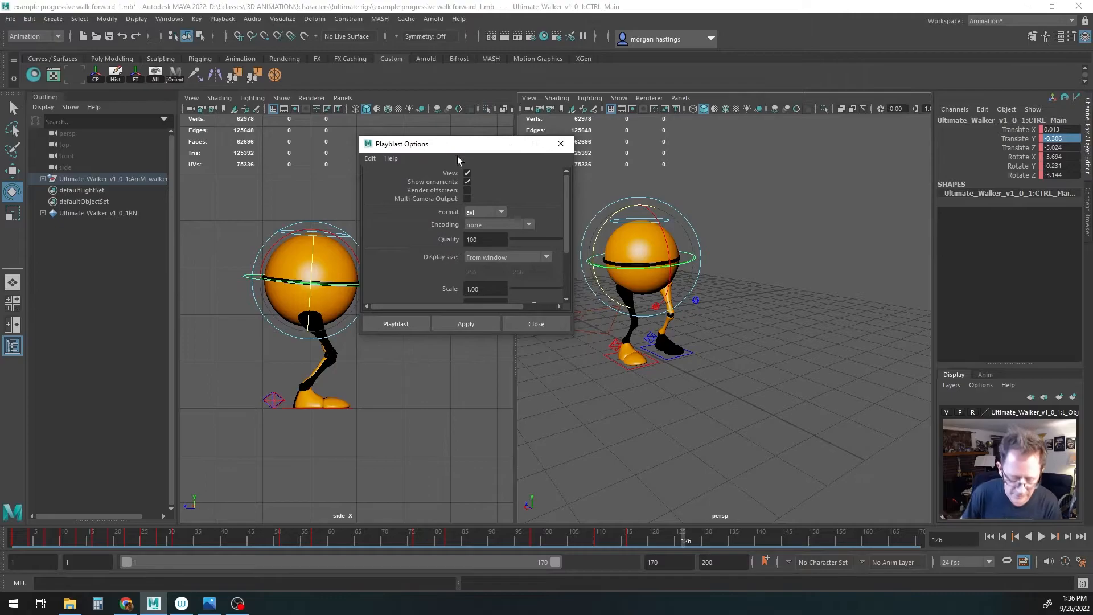
left_click_drag(573, 338, 707, 455)
left_click_drag(536, 149, 387, 182)
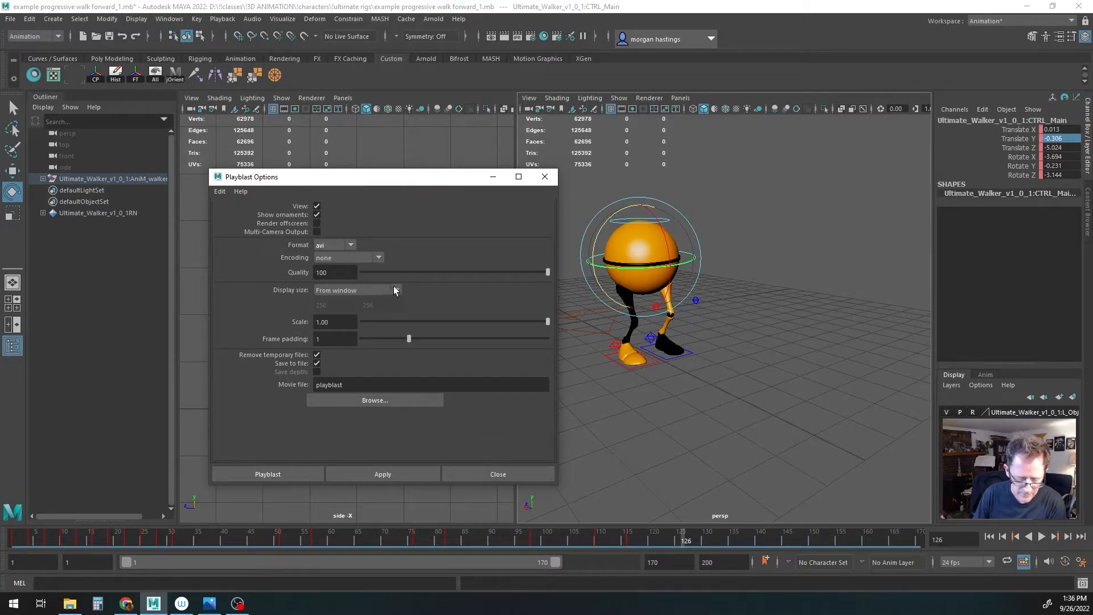
left_click(282, 475)
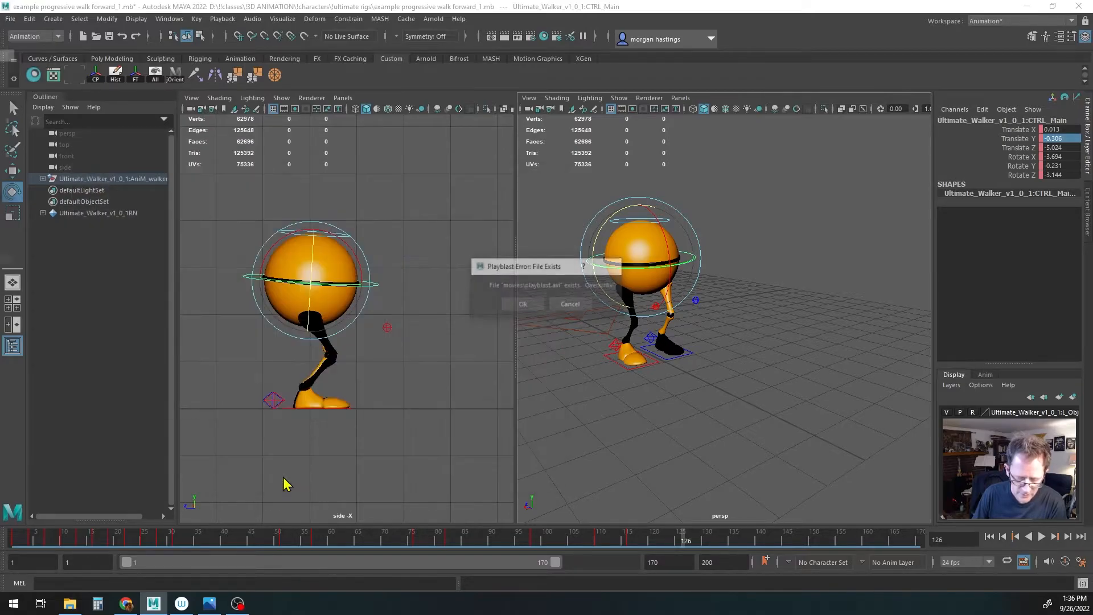
left_click(520, 305)
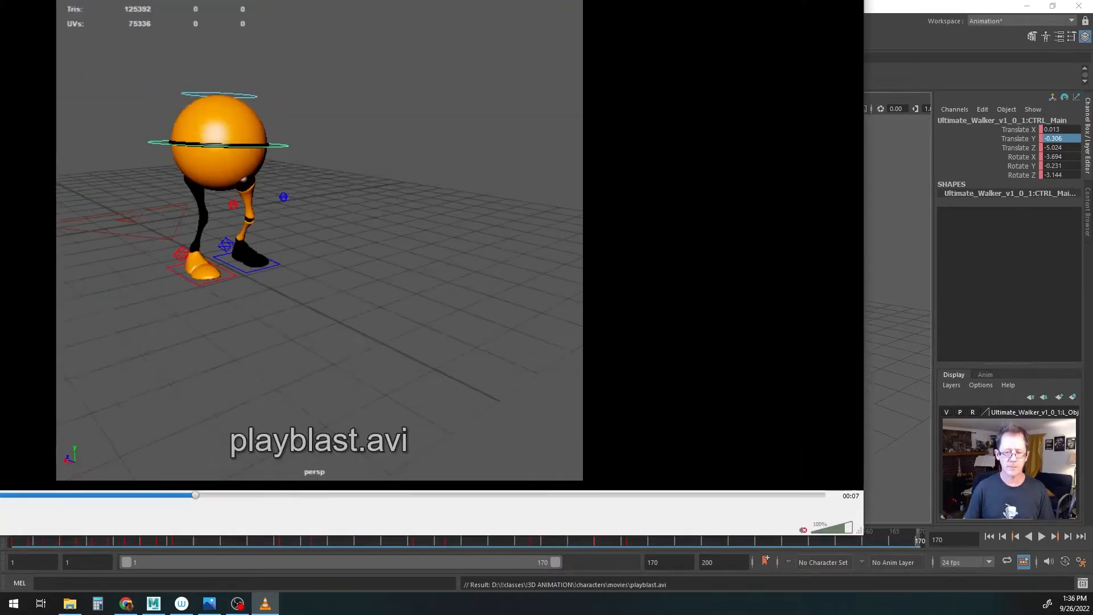
Step: Fit the video player on screen, watch playblast.avi from the beginning, and close the player
left_click_drag(305, 0, 493, 47)
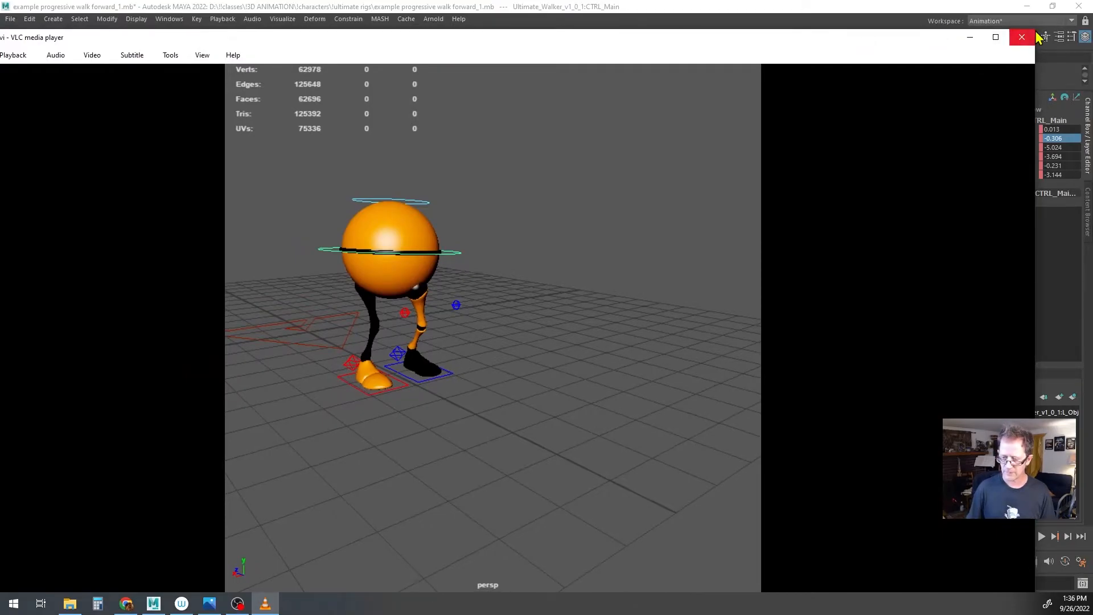
left_click_drag(1035, 30, 504, 241)
left_click_drag(296, 255, 354, 117)
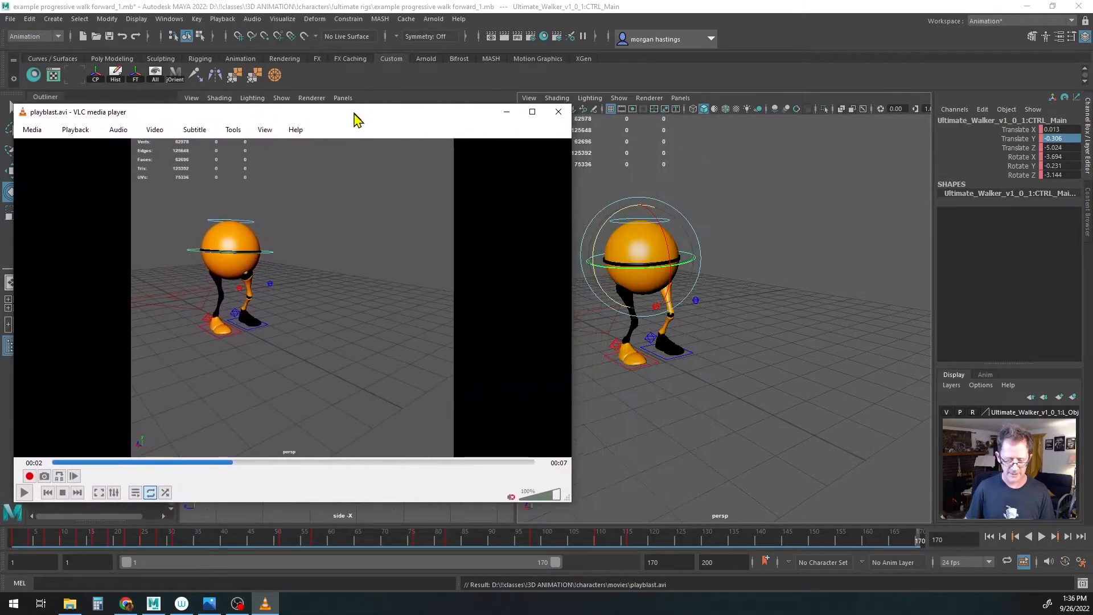
left_click(76, 463)
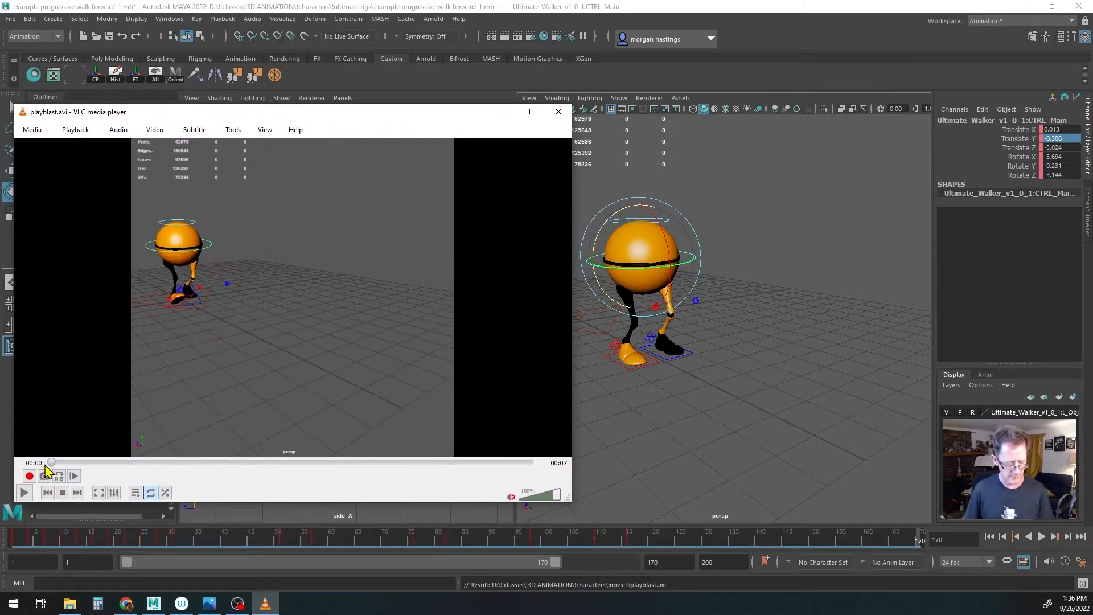
left_click(25, 492)
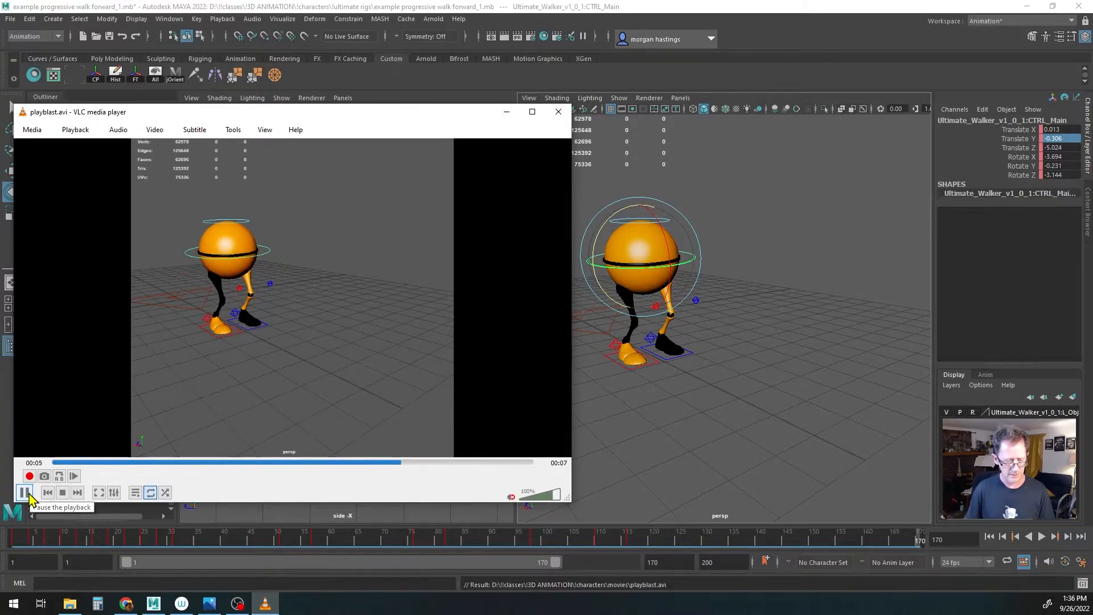
left_click(25, 493)
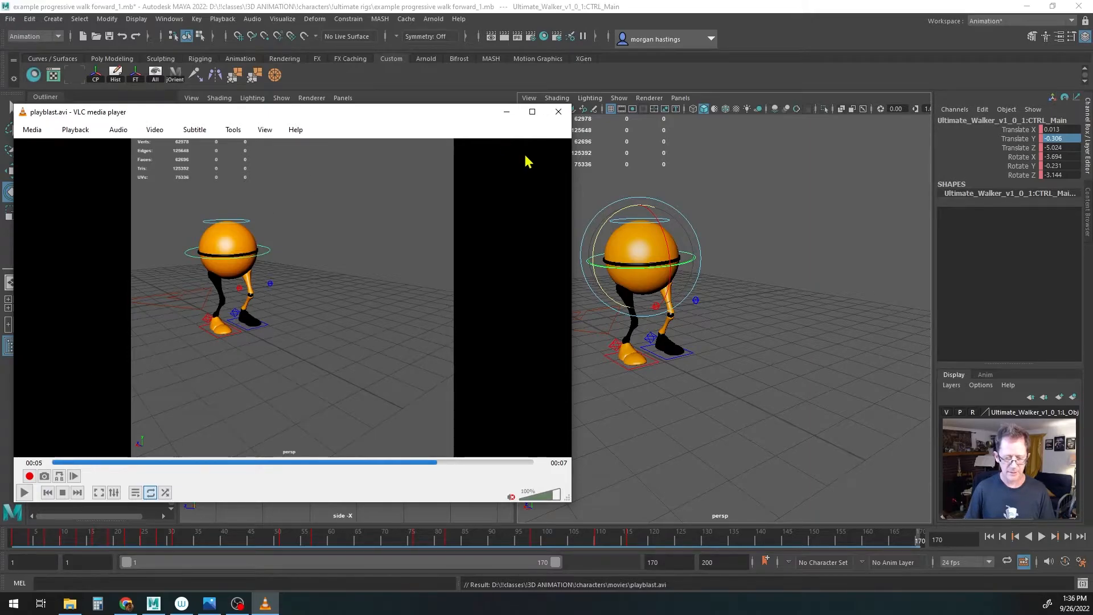
left_click(558, 112)
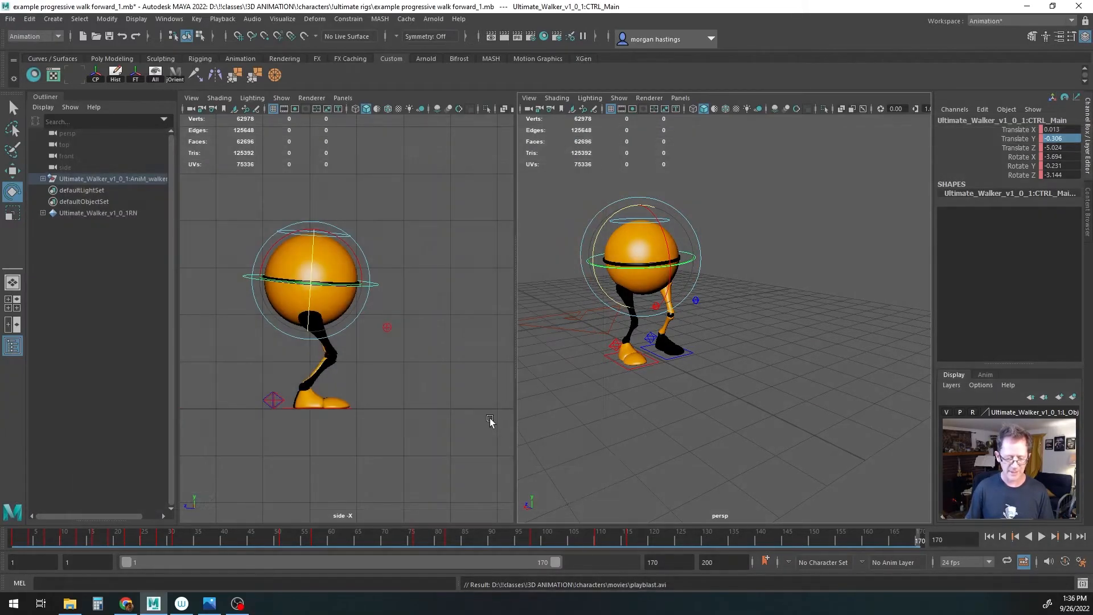
Step: Cut the main body control's key at frame 116 and paste it at frame 124
mouse_move(468, 535)
left_mouse_down()
mouse_move(631, 538)
mouse_move(455, 539)
left_mouse_up()
left_click_drag(524, 539, 628, 541)
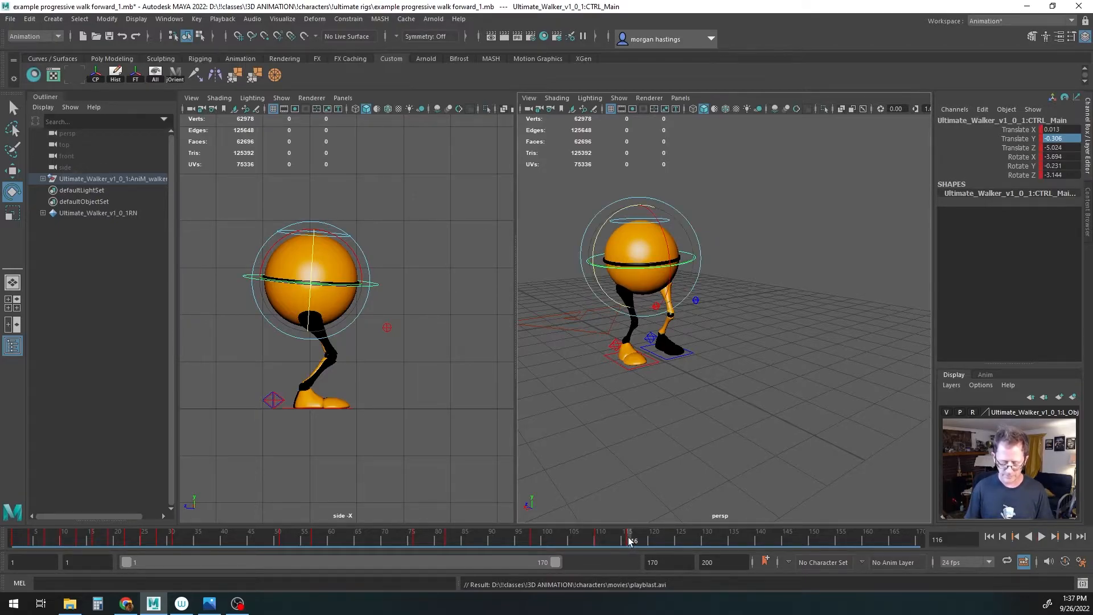
right_click(629, 540)
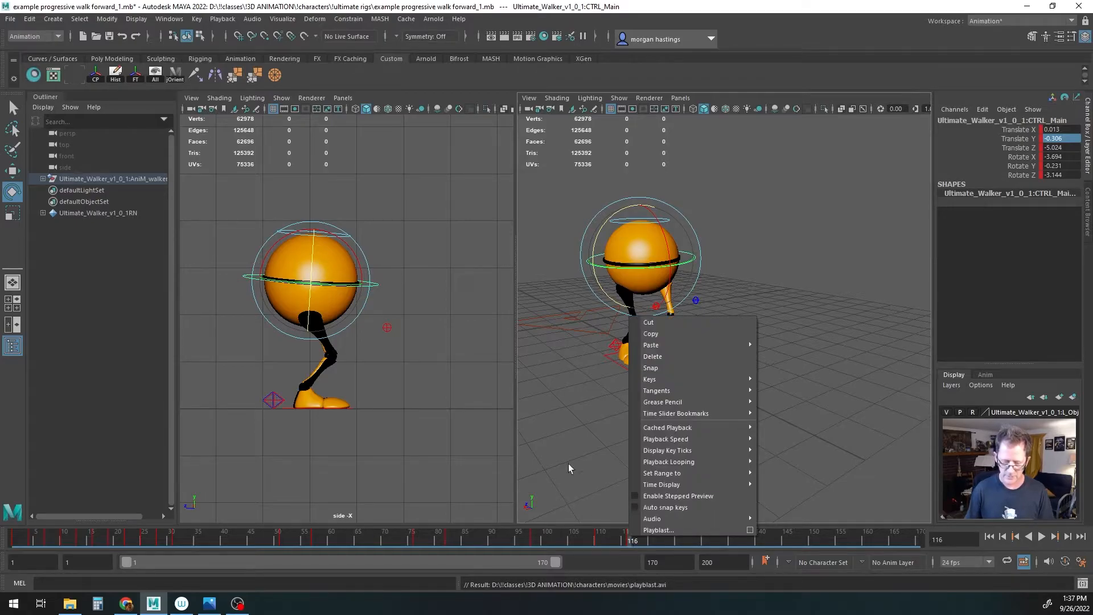
mouse_move(644, 535)
left_mouse_down()
mouse_move(671, 537)
mouse_move(632, 541)
left_mouse_up()
right_click(632, 540)
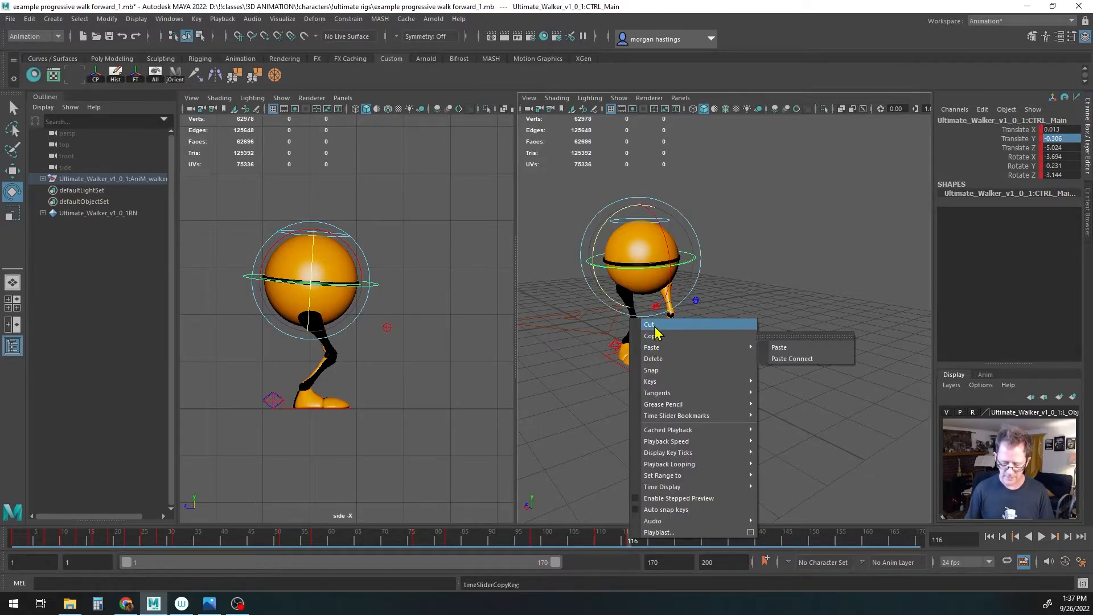
left_click(655, 327)
left_click_drag(634, 540, 655, 540)
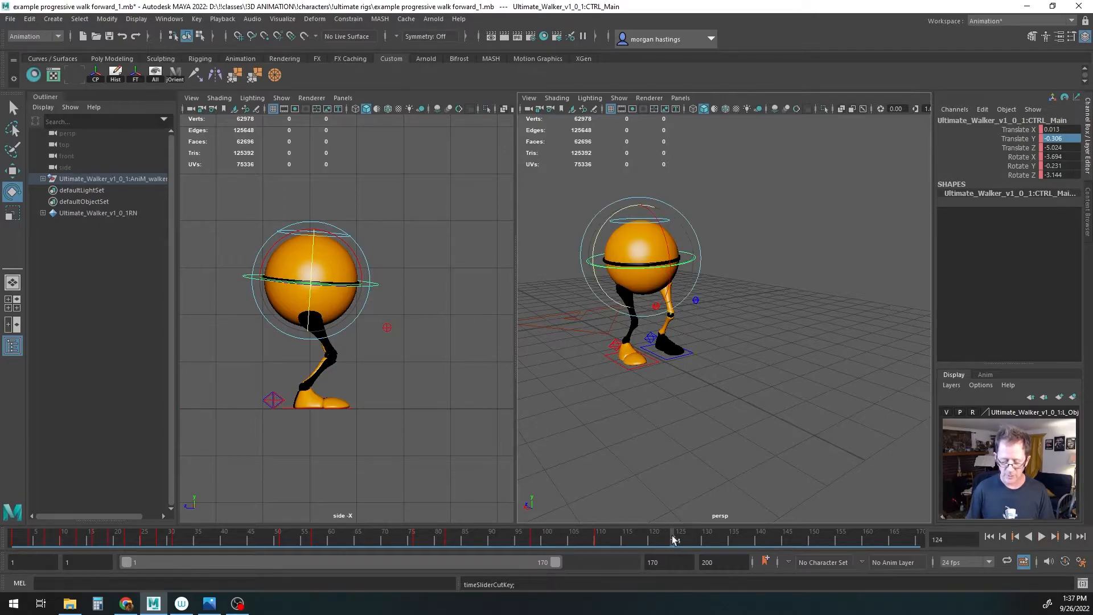
right_click(673, 539)
mouse_move(706, 345)
left_click(822, 345)
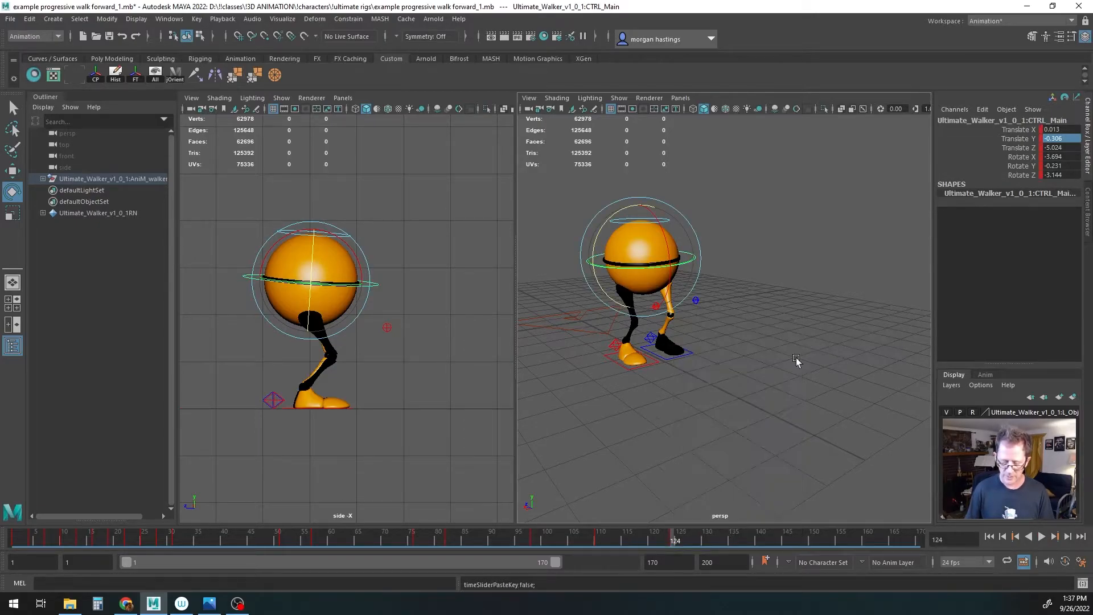
Step: At frame 140, raise the body to Translate Y -0.076, level it to about Rotate X 0.487 and Rotate Z 1.41, and set a key
left_click_drag(676, 539, 759, 542)
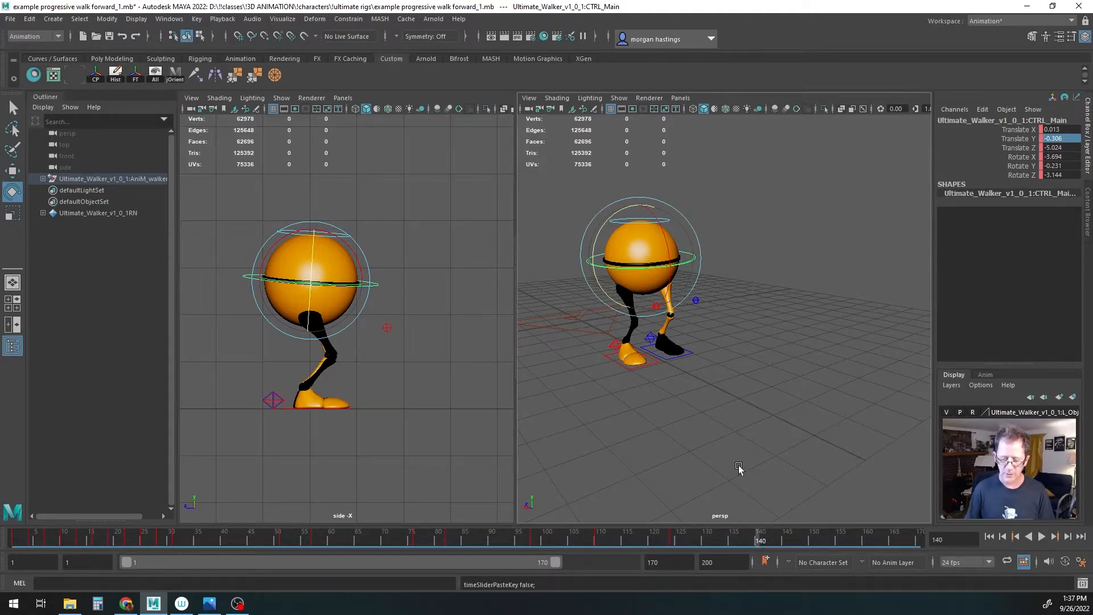
key("w")
left_click_drag(313, 240, 308, 225)
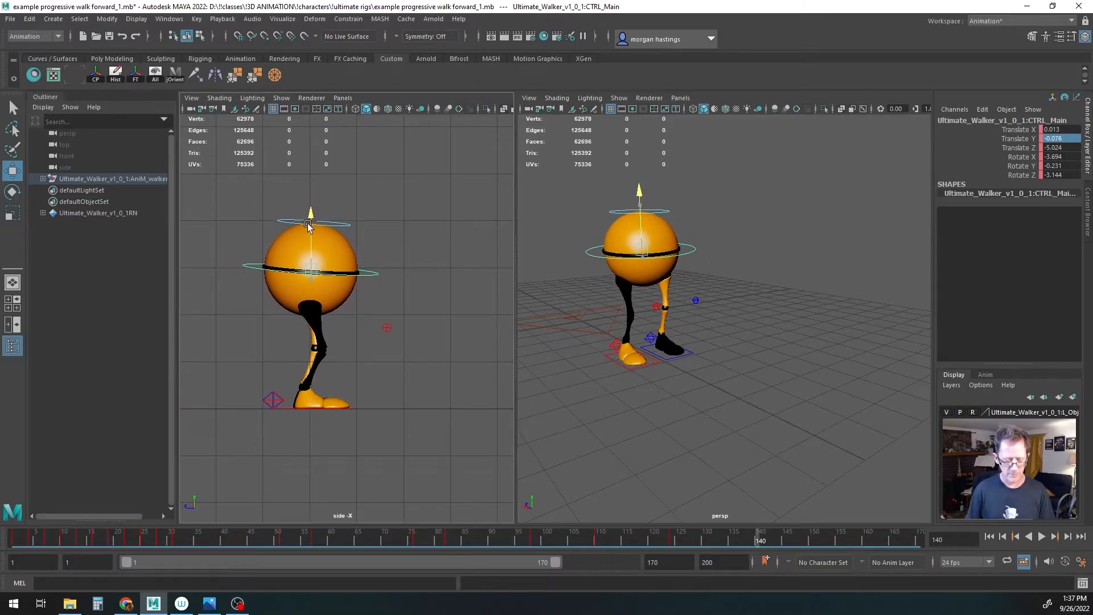
key("e")
left_click_drag(306, 264, 313, 259)
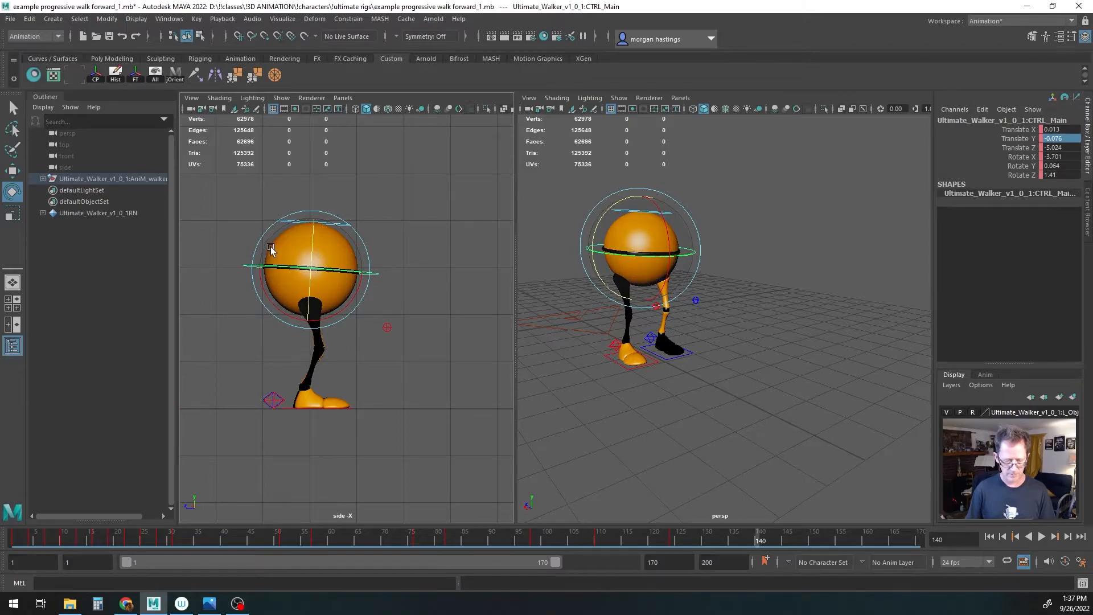
left_click_drag(263, 277, 273, 270)
key("w")
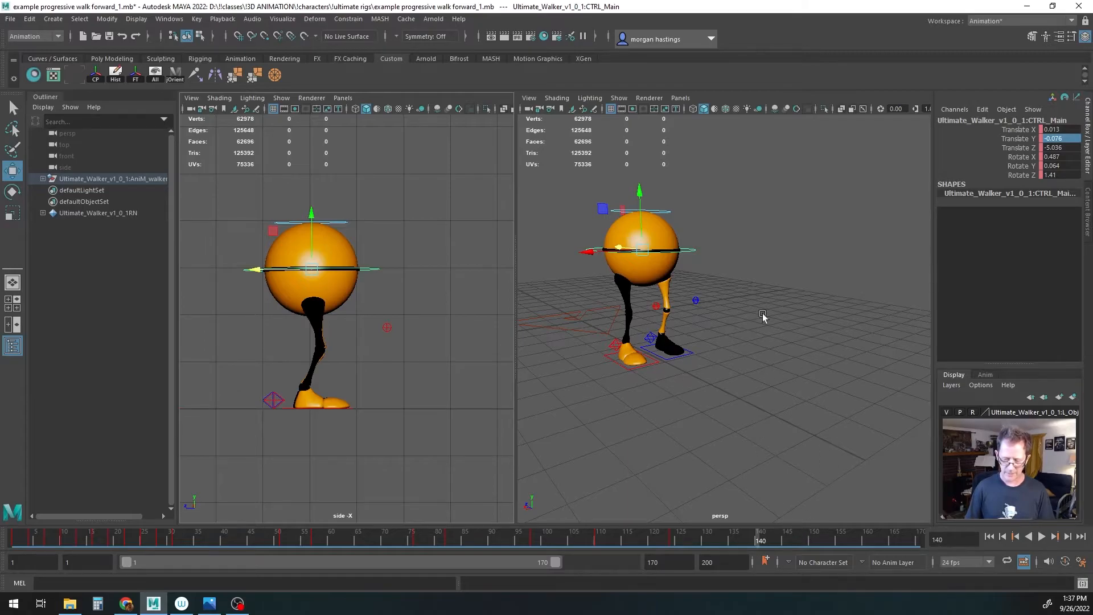
key("s")
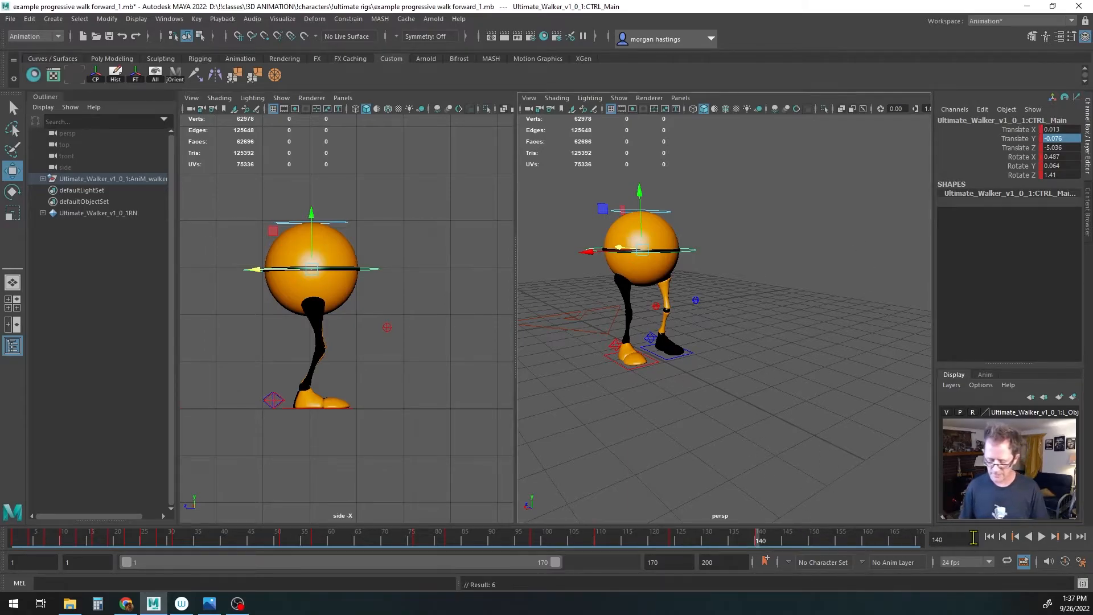
Step: Move the body control's key at frame 140 earlier on the timeline and review the walk's playback
left_click(1040, 536)
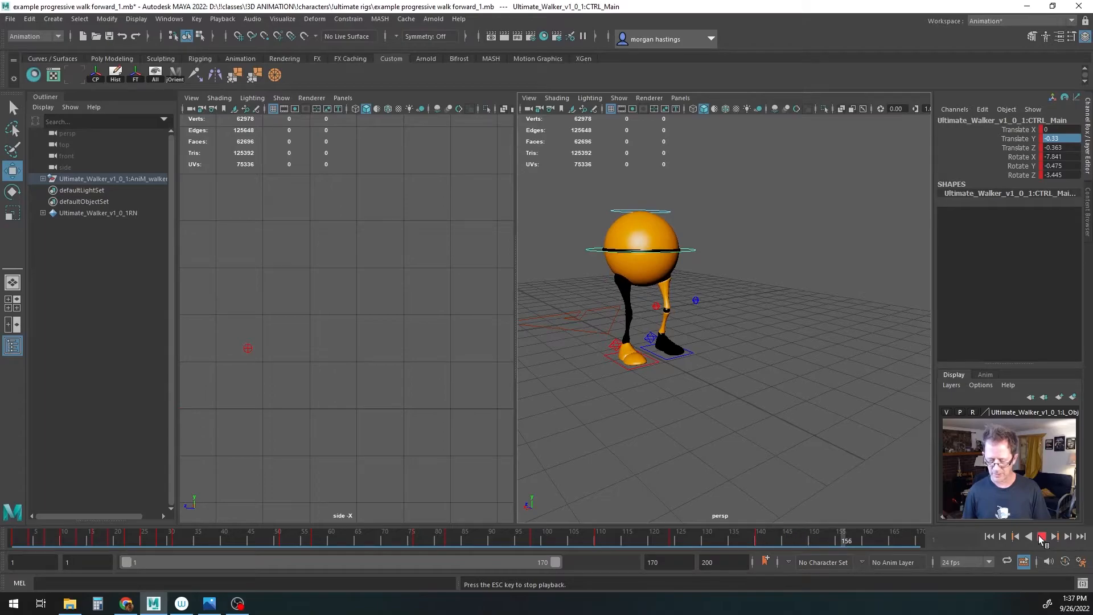
left_click(1041, 540)
left_click(762, 539)
mouse_move(762, 539)
left_mouse_down()
mouse_move(791, 540)
mouse_move(750, 543)
left_mouse_up()
left_click(1041, 537)
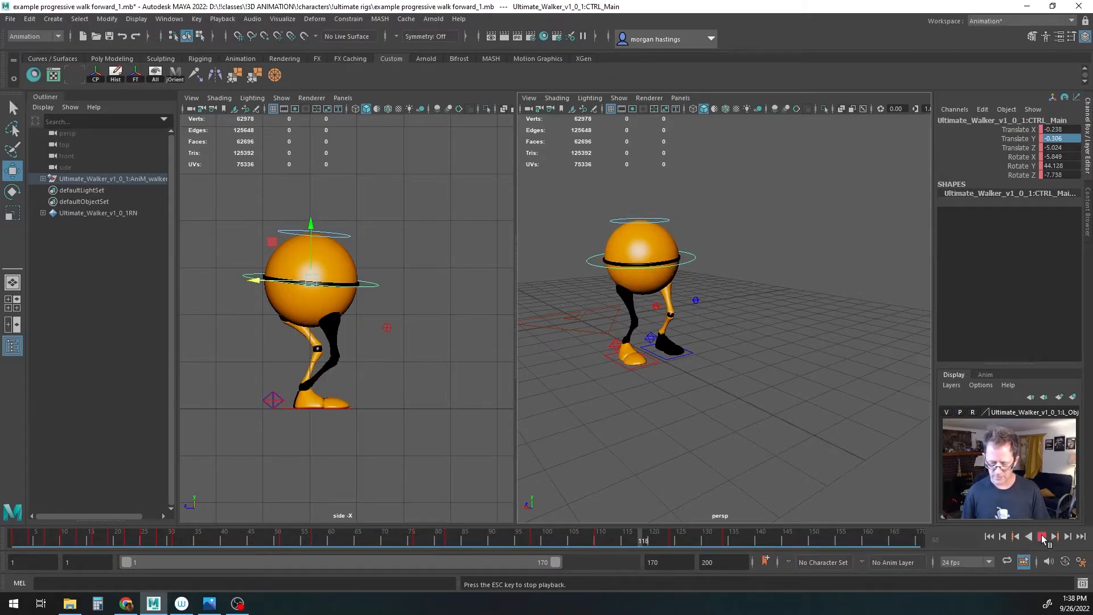
left_click(1041, 536)
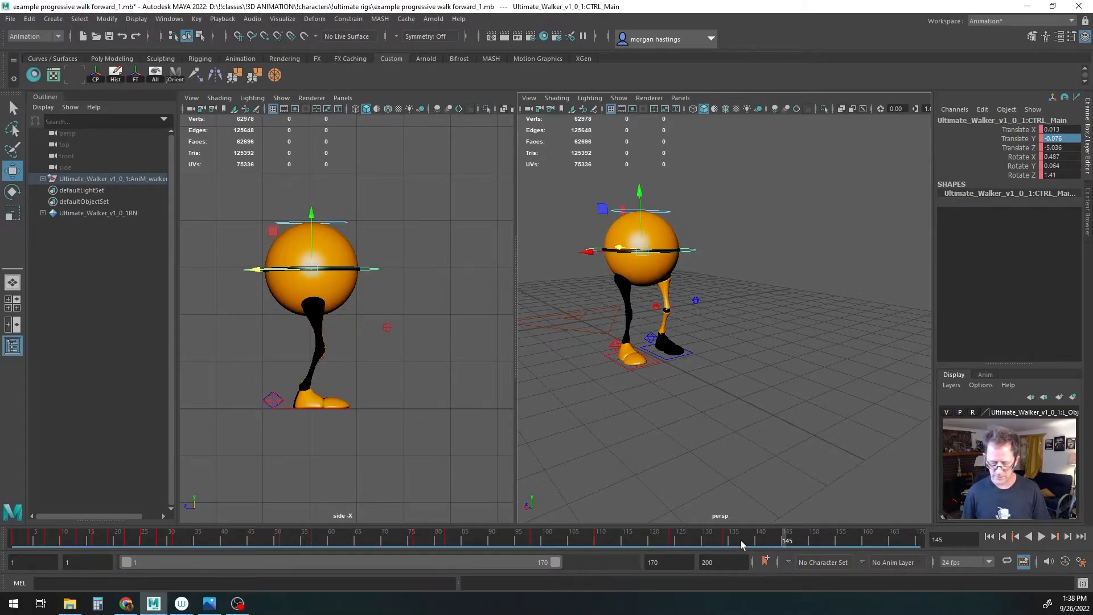
key("alt+v")
left_click(16, 540)
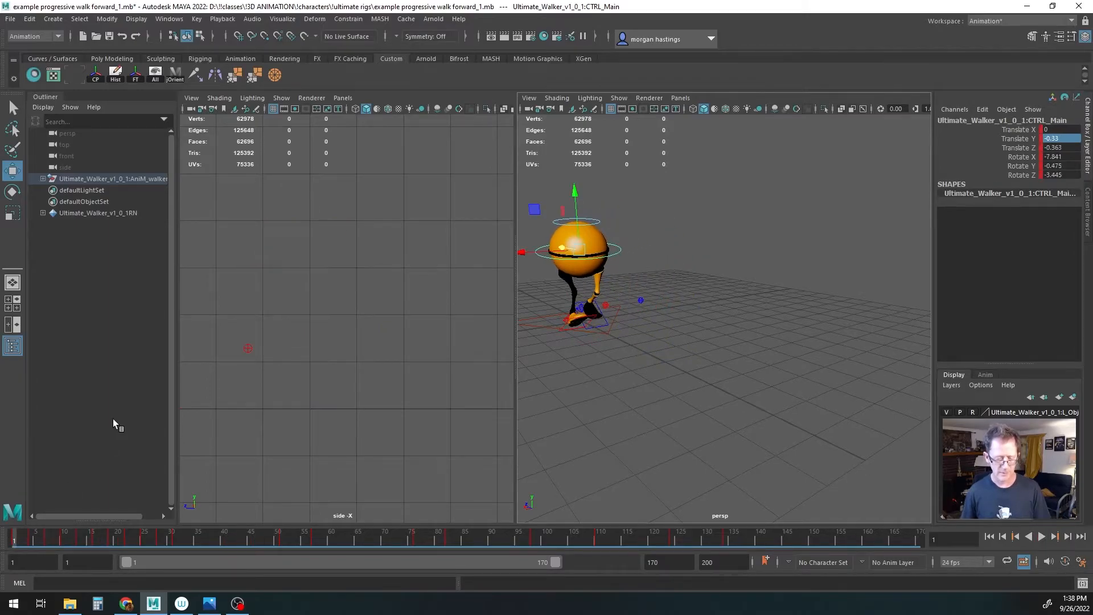
Step: Save the scene, play the walk, and return to frame 1 with a closer front view of the walker's feet
key("ctrl+s")
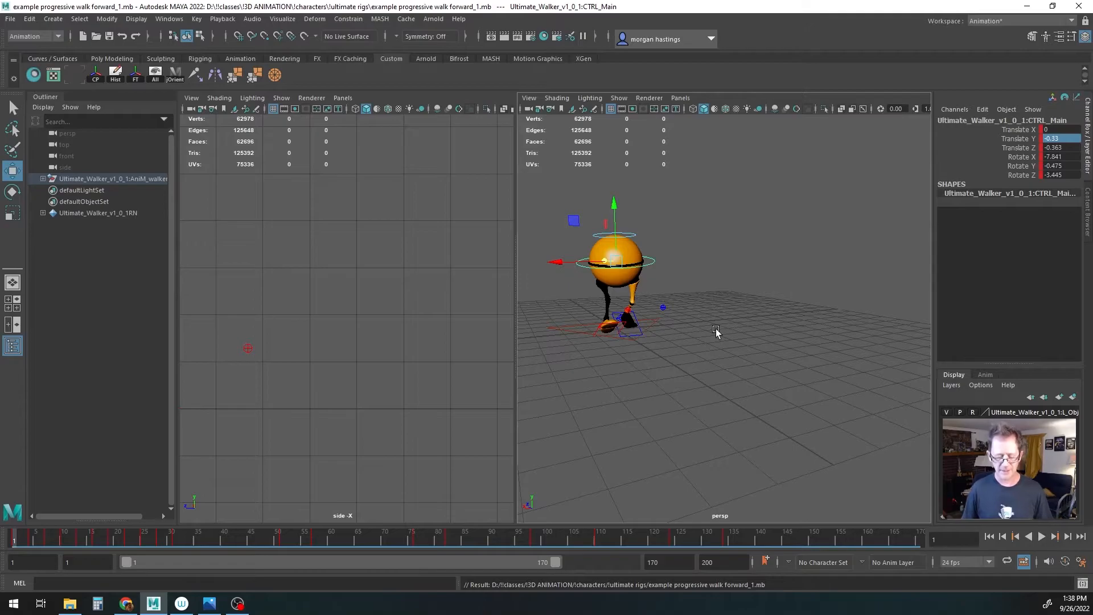
left_click_drag(704, 354, 682, 362, "alt")
key("alt+v")
left_click(10, 536)
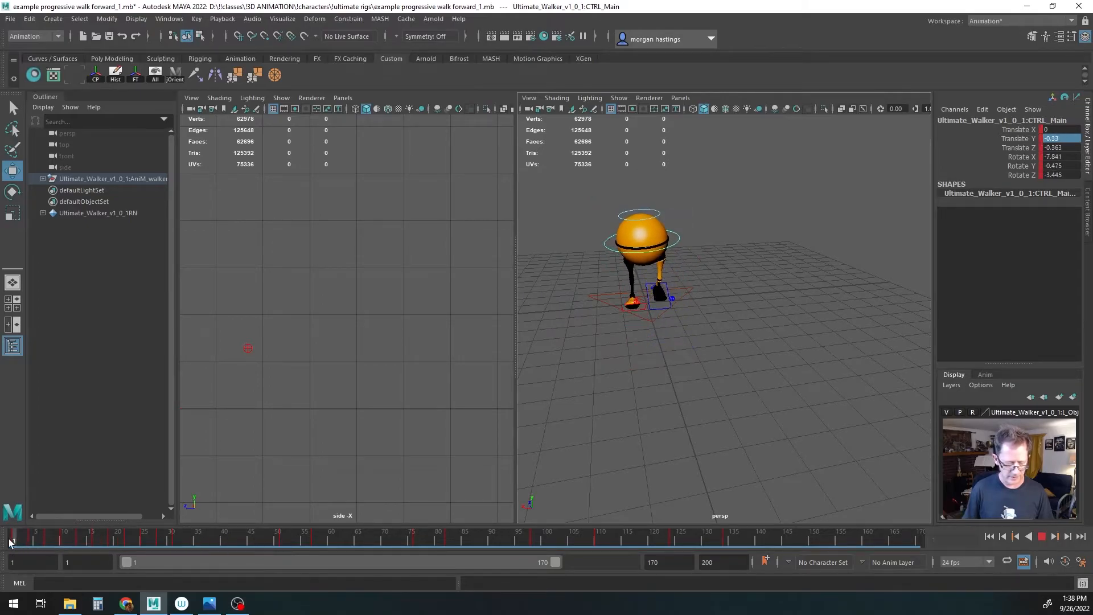
left_click_drag(651, 424, 633, 416, "alt")
right_click_drag(633, 416, 688, 411, "alt")
mouse_move(690, 414)
left_mouse_down("alt")
mouse_move(698, 419)
mouse_move(687, 396)
left_mouse_up("alt")
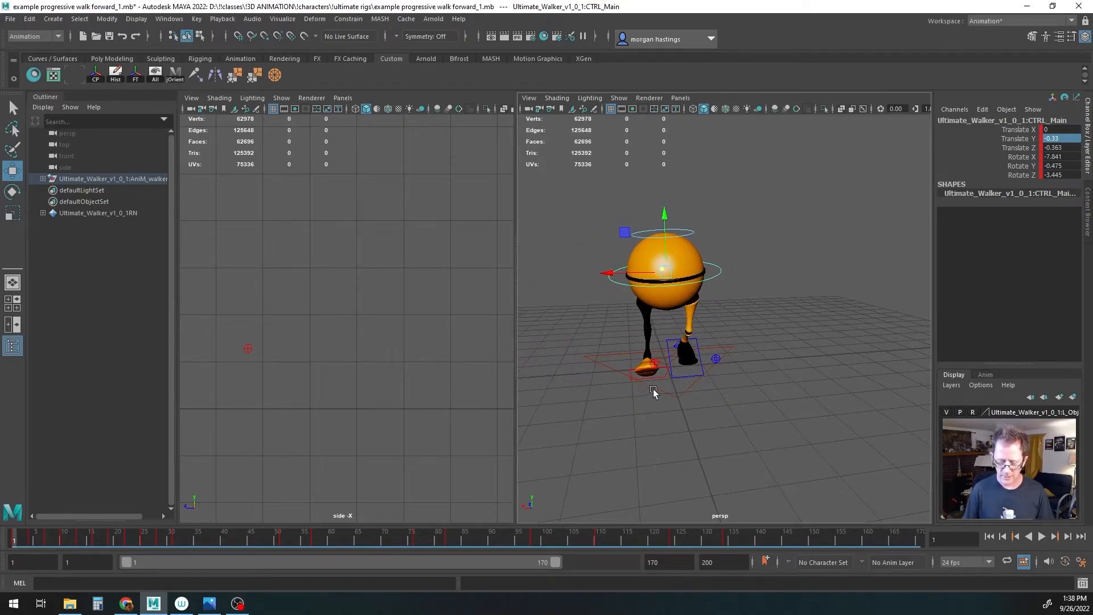
Step: Try to move the right knee control sideways at frame 1 after playing the walk, and undo the move
left_click(654, 360)
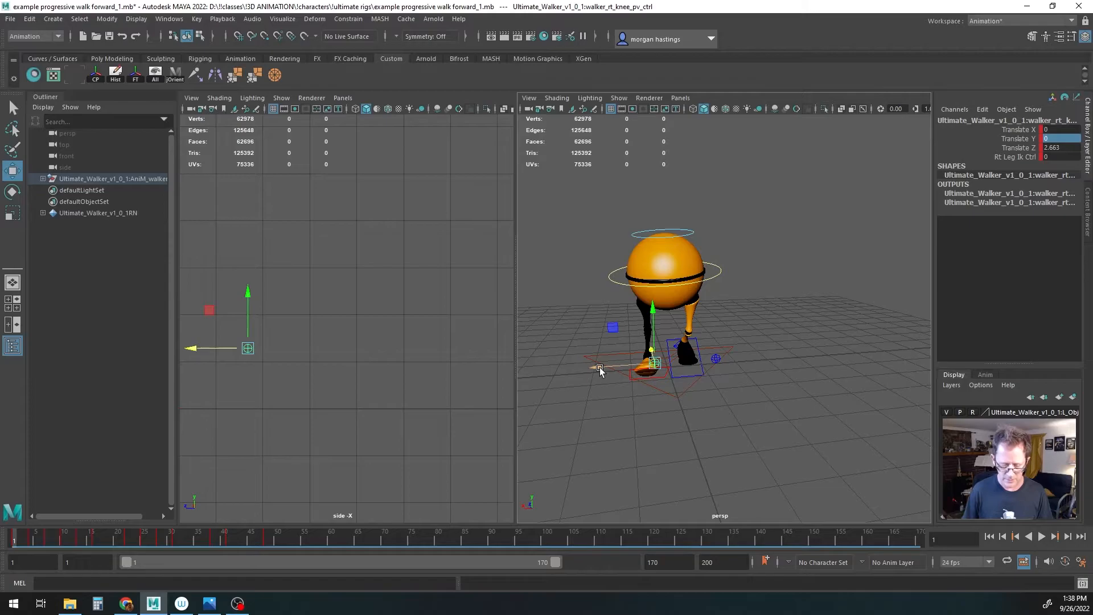
key("alt+v")
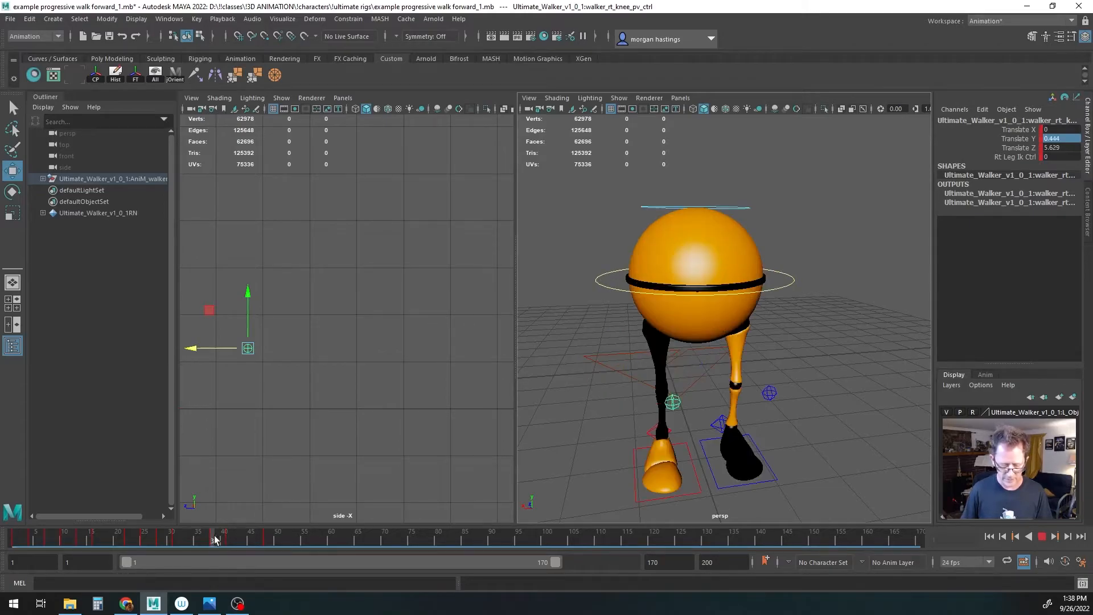
left_click_drag(206, 540, 14, 538)
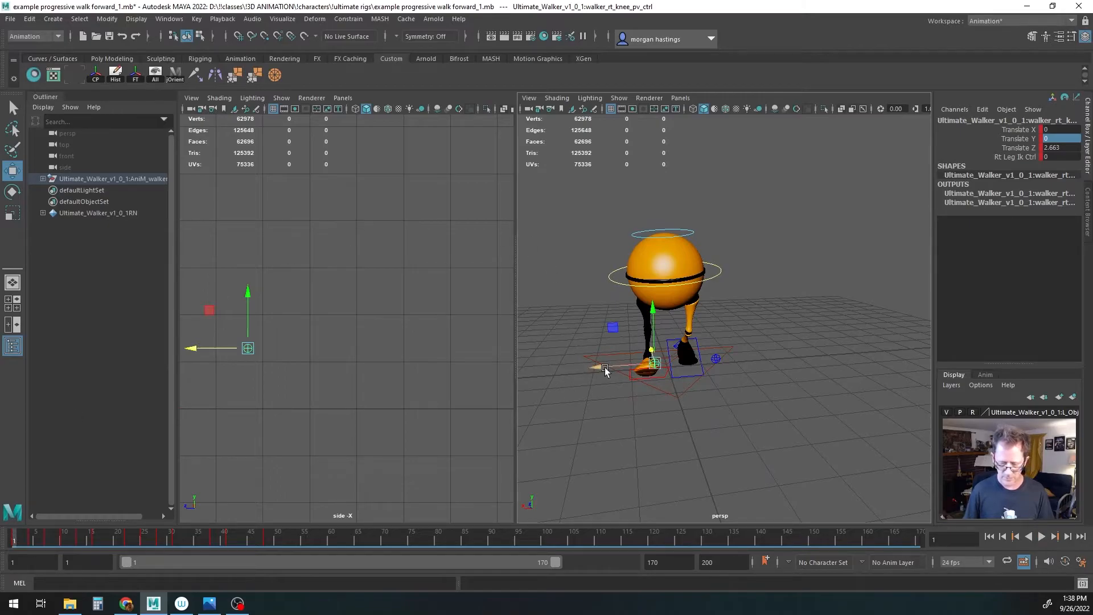
left_click_drag(600, 368, 711, 382)
key("ctrl+z")
Step: Examine the feet's alignment at frame 1 from several angles and select the left heel control
left_click(624, 398)
left_click_drag(650, 400, 726, 385, "alt")
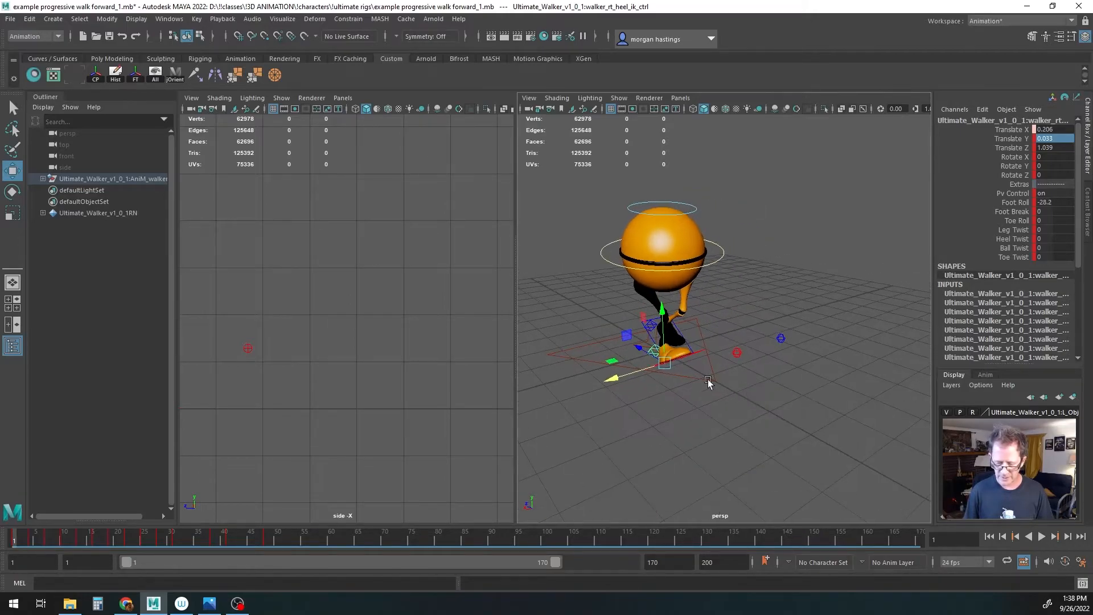
key("q")
left_click(650, 327)
key("w")
left_click_drag(659, 377, 622, 391, "alt")
left_click_drag(670, 343, 688, 403)
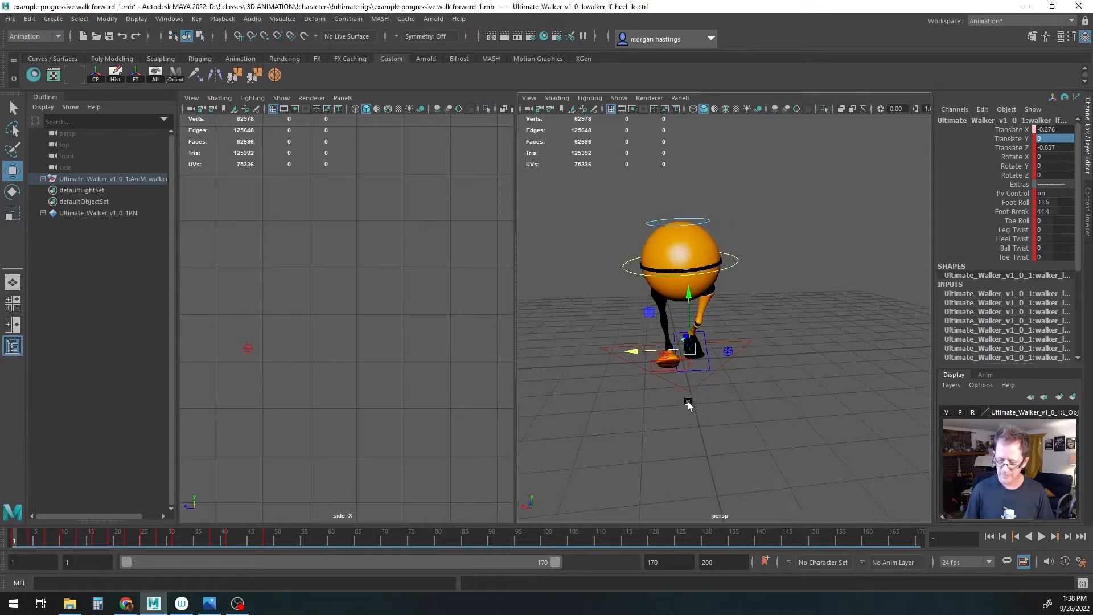
left_click_drag(744, 355, 711, 359, "alt")
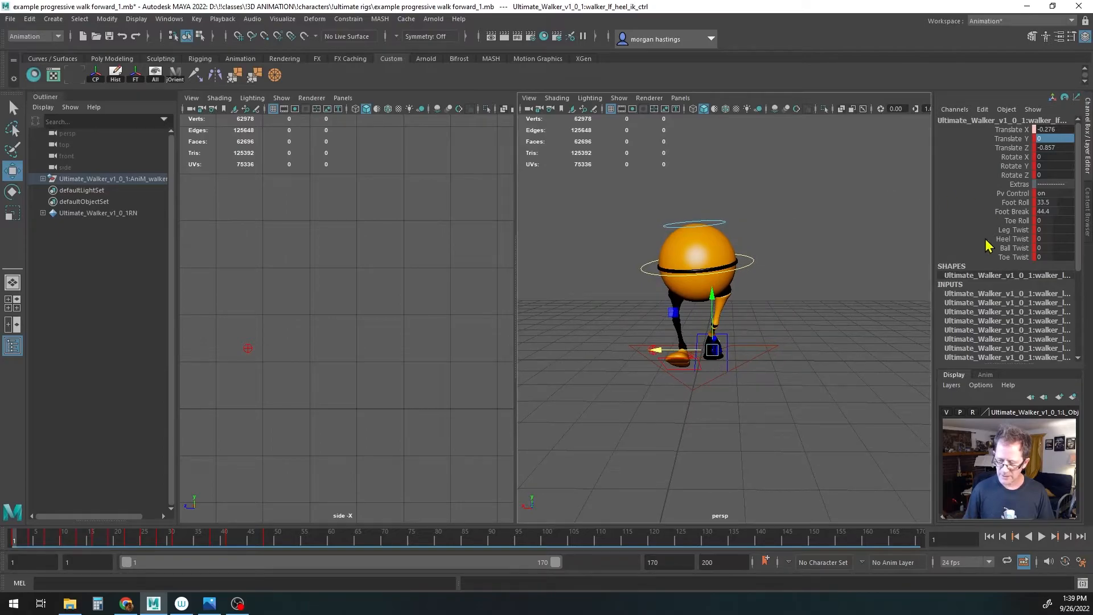
Step: Try a Leg Twist on the left heel control and undo it
left_click(1020, 230)
middle_click_drag(784, 328, 891, 322)
key("ctrl+z")
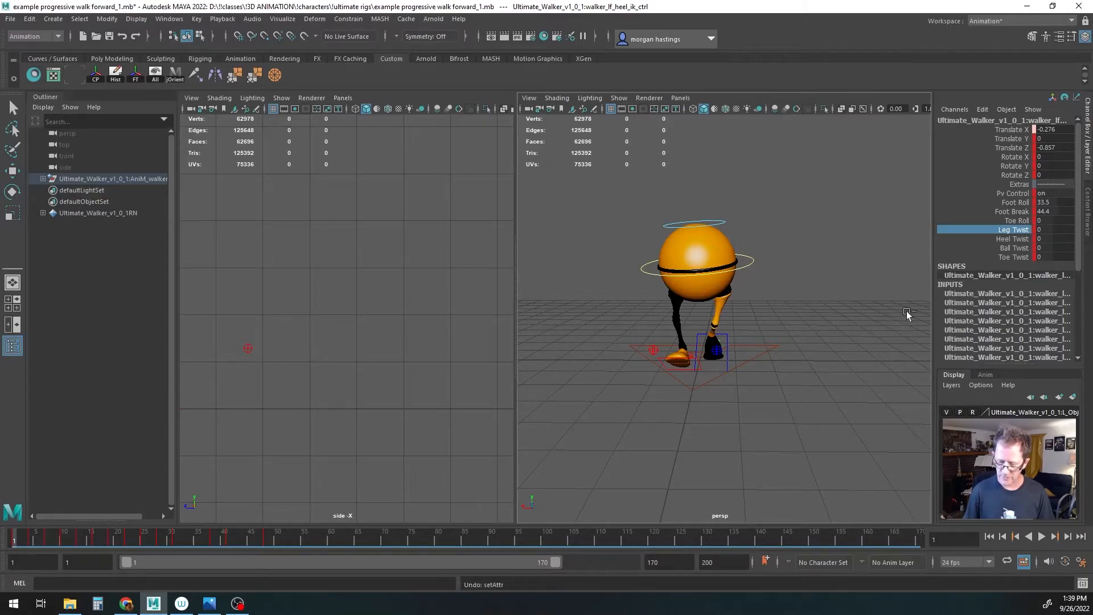
Step: Turn the left foot outward at frame 1 with a Heel Twist of 18.8
left_click(1022, 239)
middle_click_drag(800, 322, 915, 310)
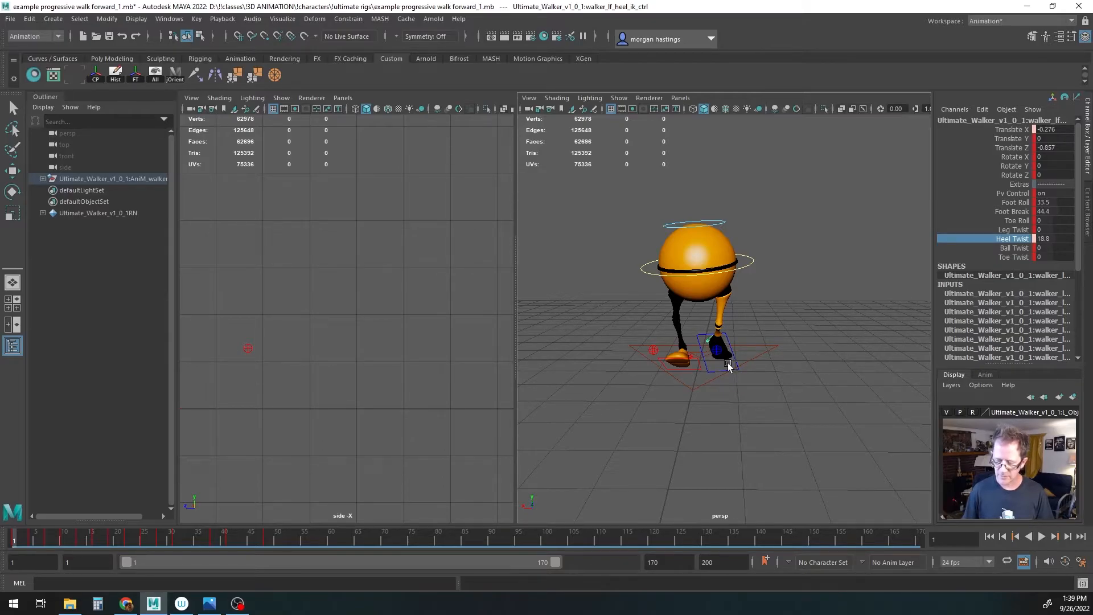
left_click_drag(676, 363, 651, 397, "alt")
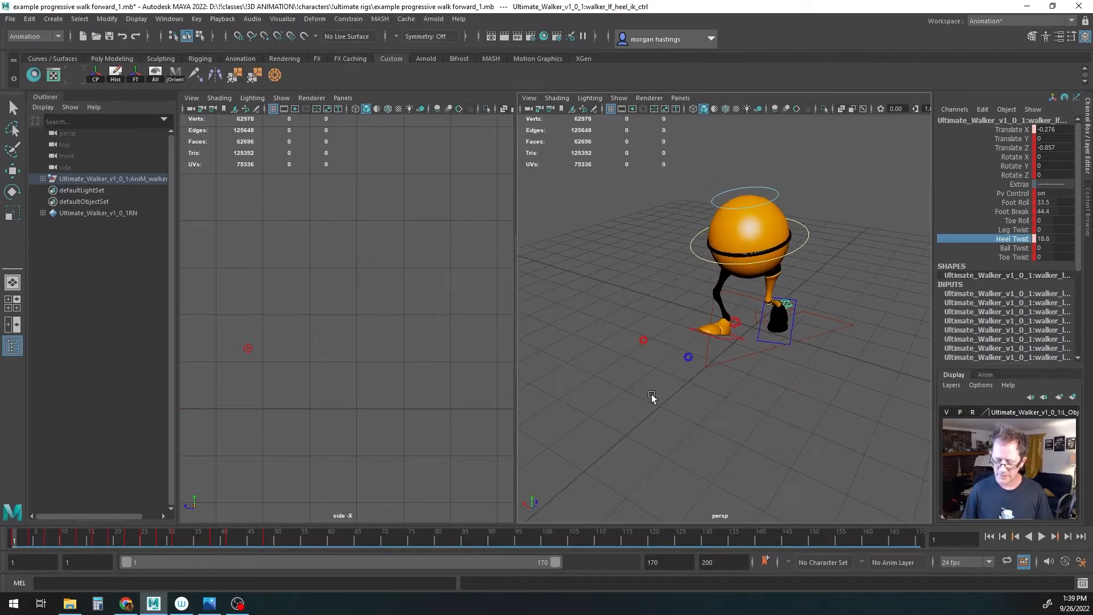
Step: Turn the right foot outward at frame 1 with a Heel Twist of -15.3 and key its heel control
left_click(737, 321)
key("w")
left_click_drag(723, 406, 790, 328, "alt")
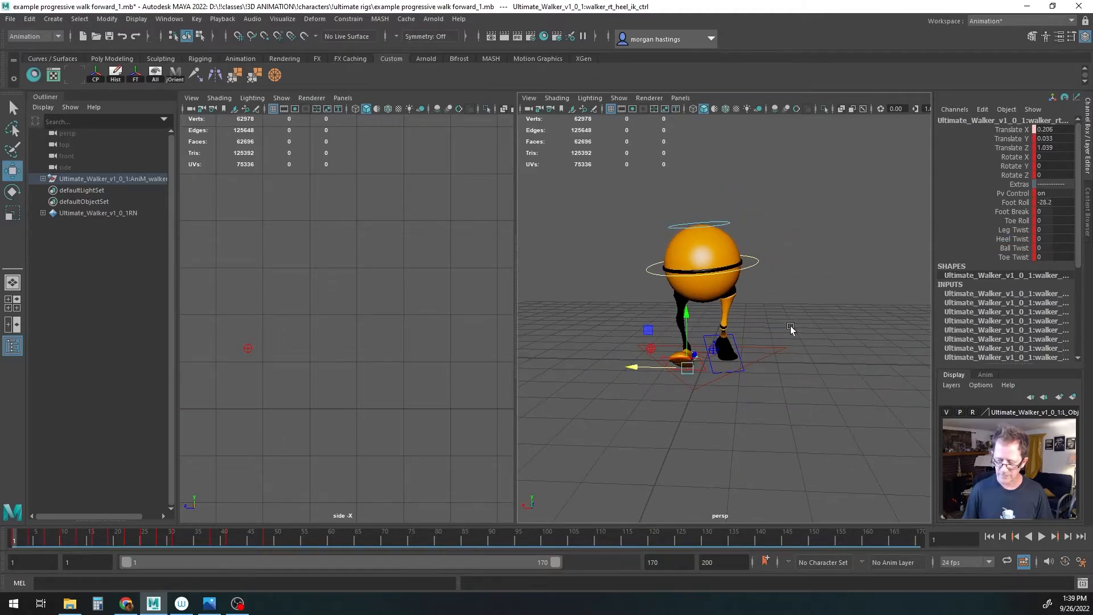
left_click(1013, 239)
middle_click_drag(760, 371, 680, 366)
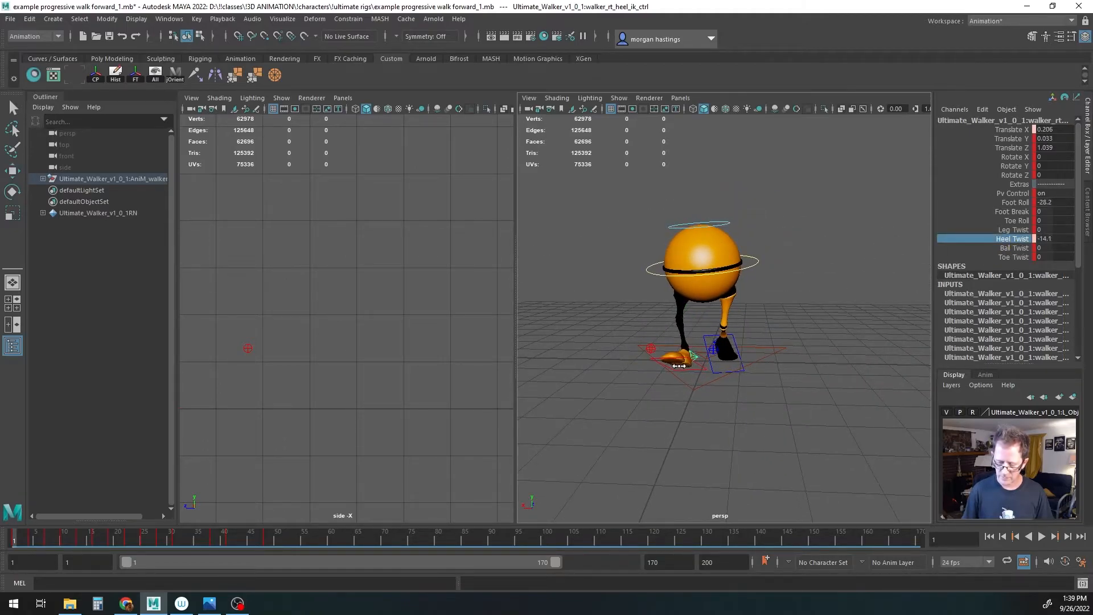
left_click_drag(673, 373, 673, 400, "alt")
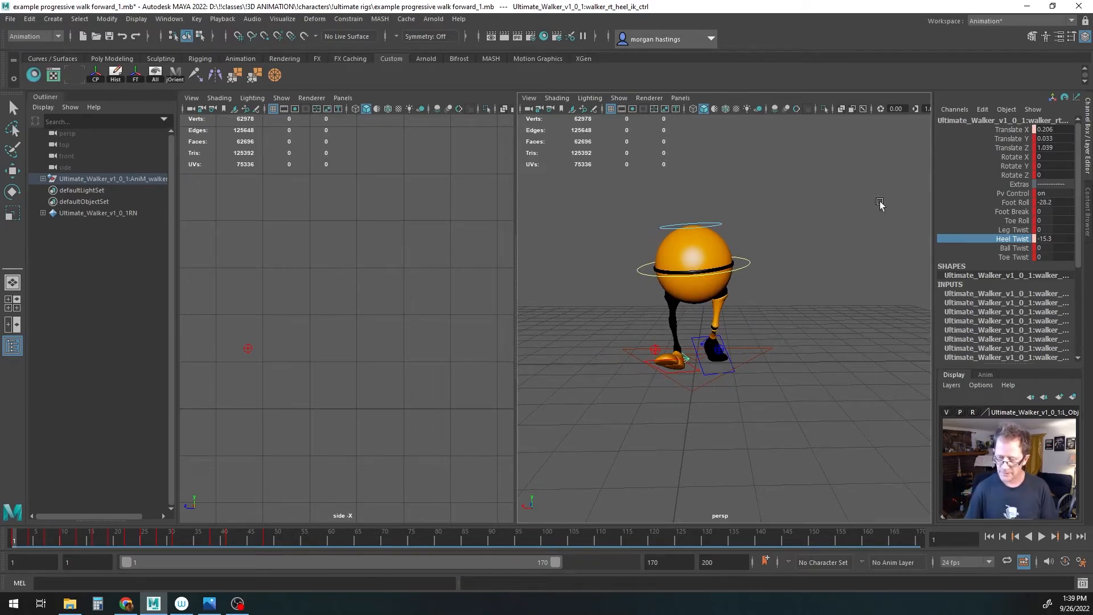
key("s")
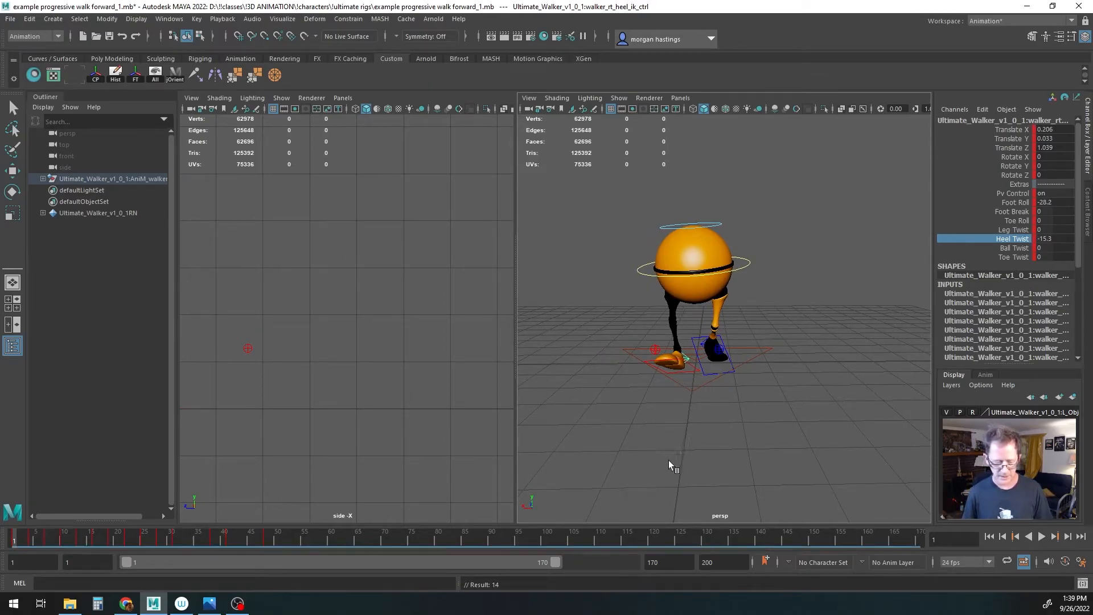
Step: Select the left heel control and set a key on it at frame 1
middle_click_drag(698, 397, 698, 403, "alt")
key("q")
left_click(702, 346)
key("s")
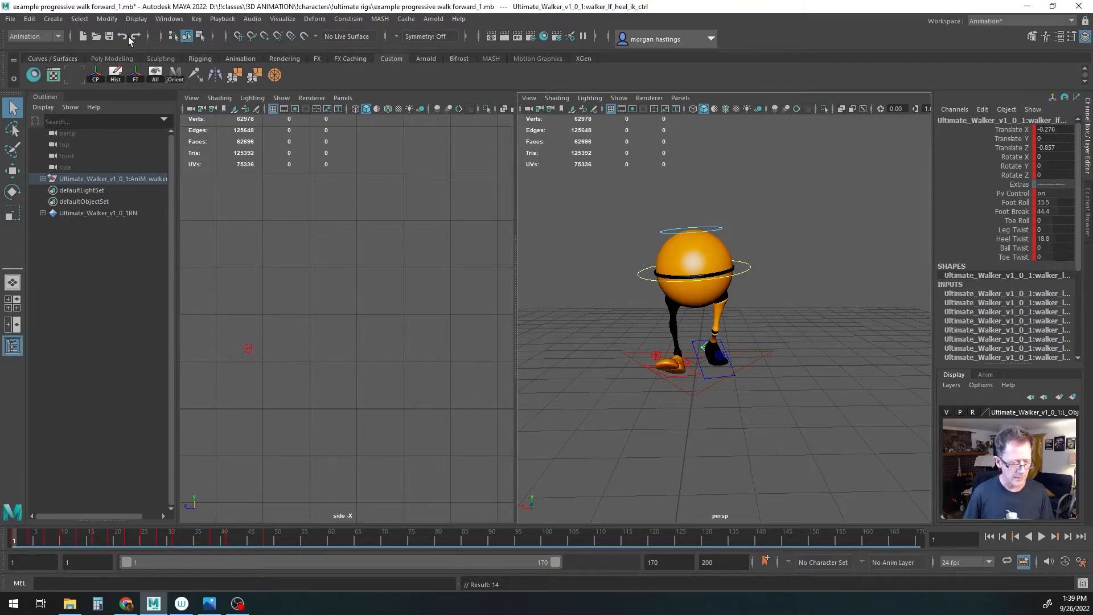
Step: Open the Graph Editor, clear the view of the walker, and select both the left and right heel controls
left_click(79, 72)
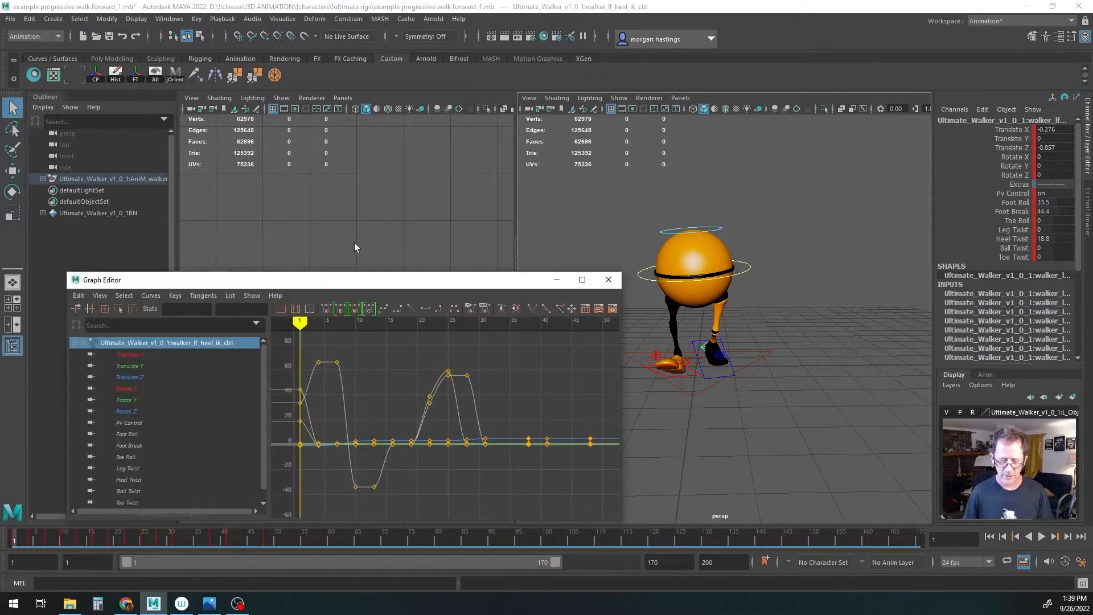
left_click_drag(410, 280, 400, 141)
left_click(702, 343, "shift")
left_click_drag(617, 443, 738, 448, "alt")
left_click(709, 454)
middle_click_drag(708, 455, 788, 446, "alt")
left_click(670, 365)
left_click(739, 388, "shift")
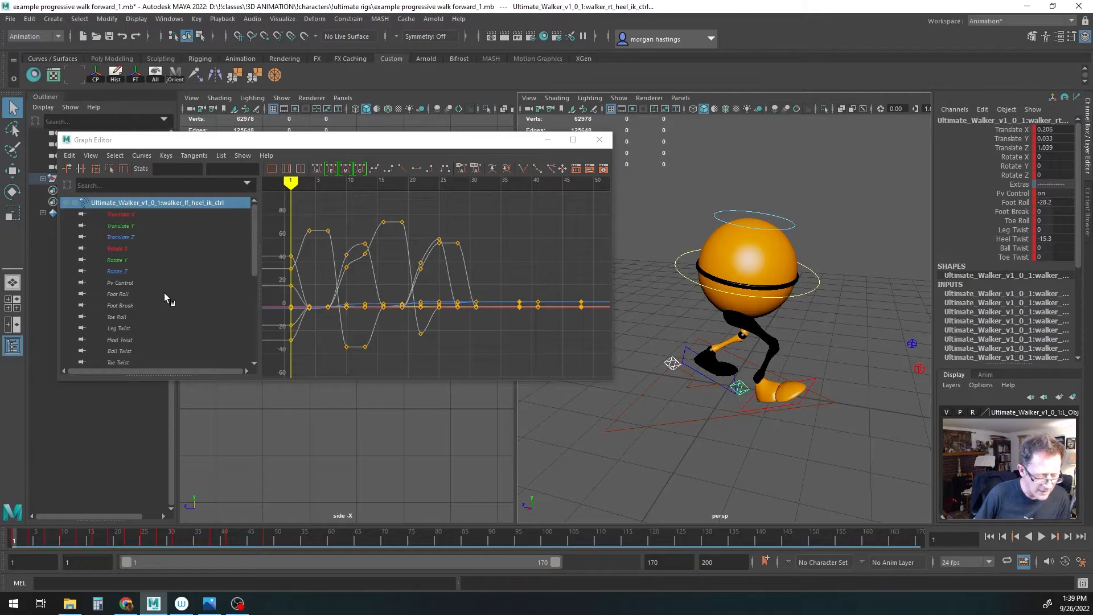
Step: Isolate the left heel control's Heel Twist curve and delete all its keys after frame 1
left_click(126, 340)
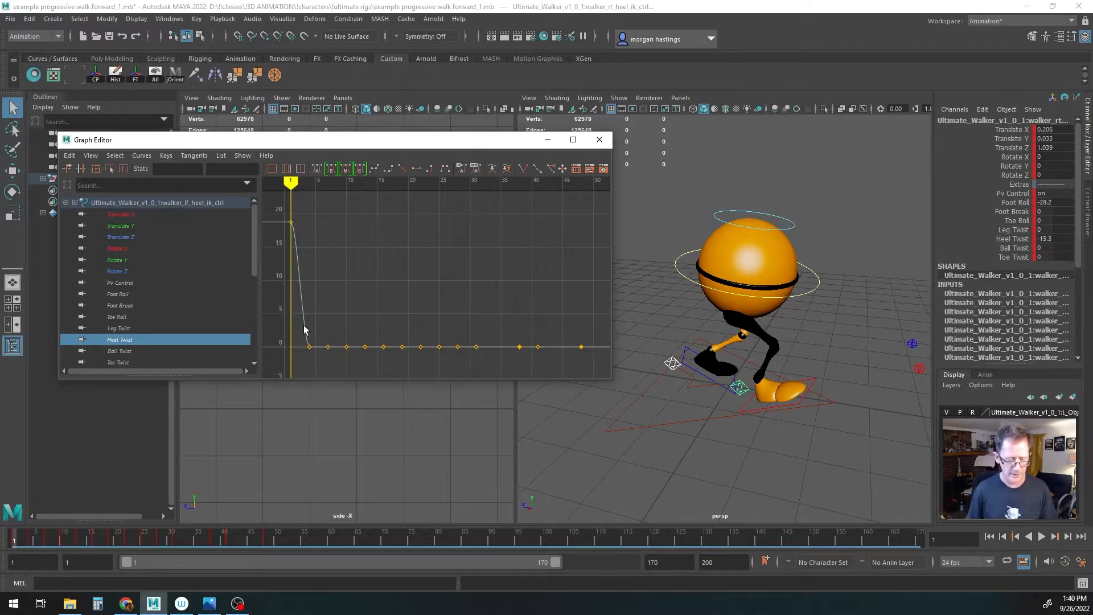
left_click_drag(298, 331, 598, 363)
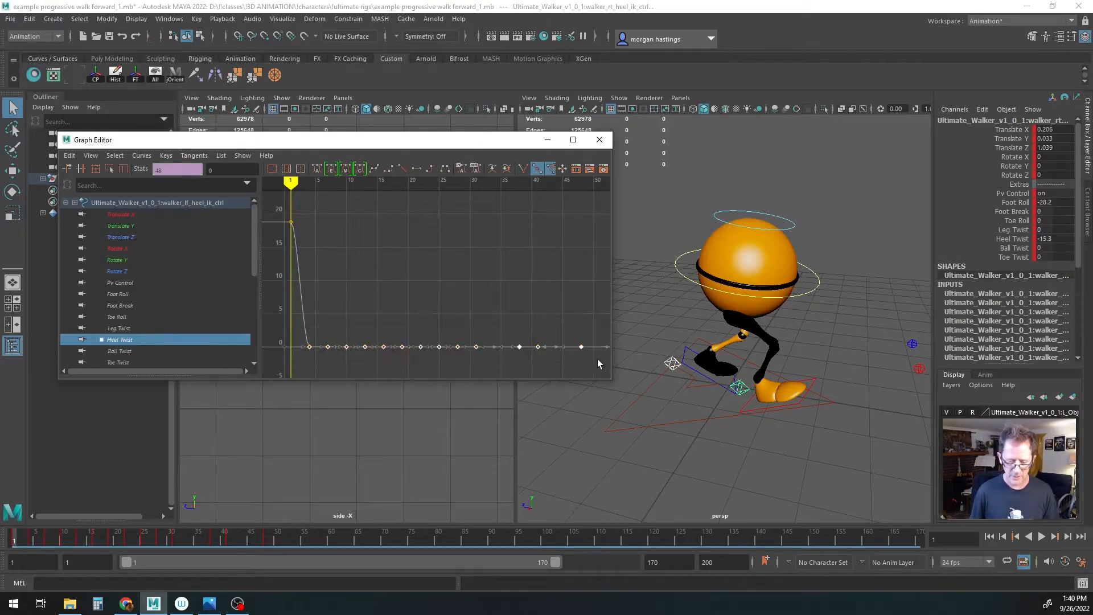
right_click_drag(542, 340, 463, 301, "alt")
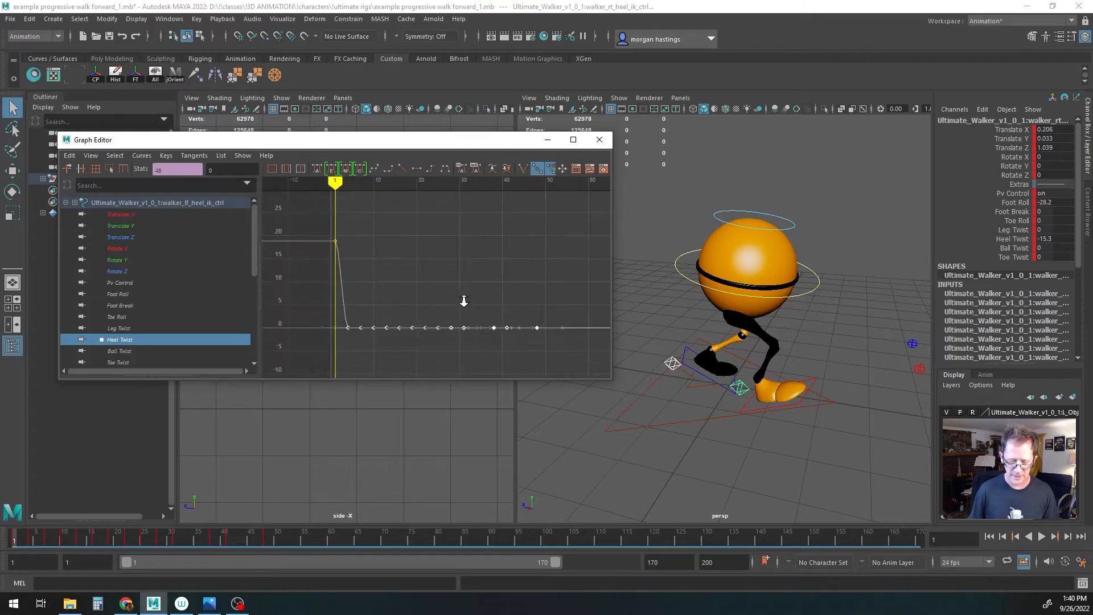
key("Delete")
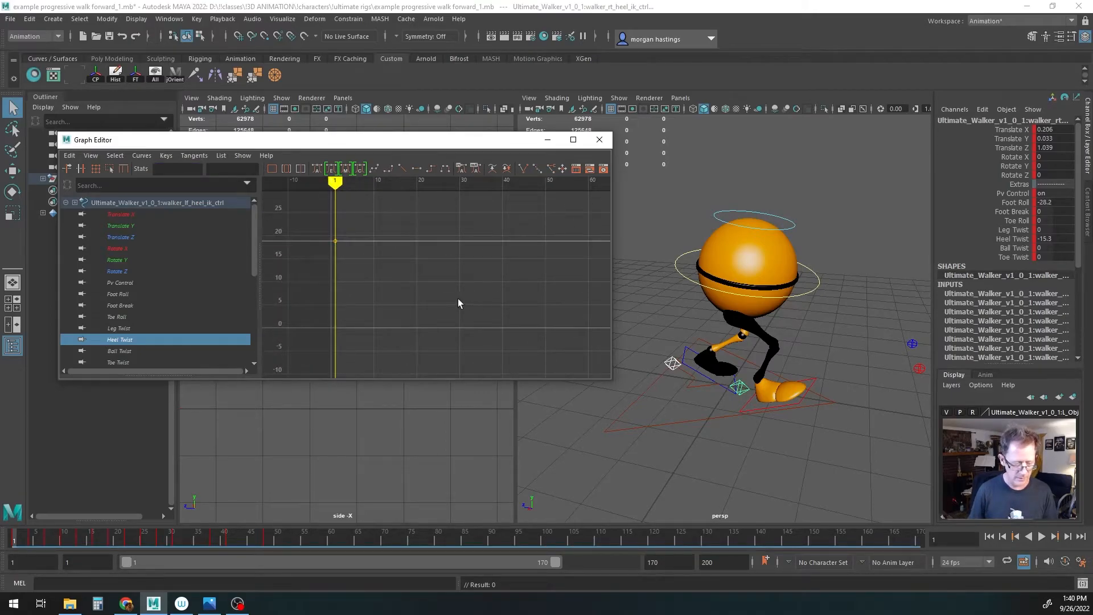
Step: Scrub the walk to frame 29 and back to frame 1 from the front to check the left foot's angle
left_click_drag(659, 407, 577, 401, "alt")
left_click_drag(21, 542, 162, 540)
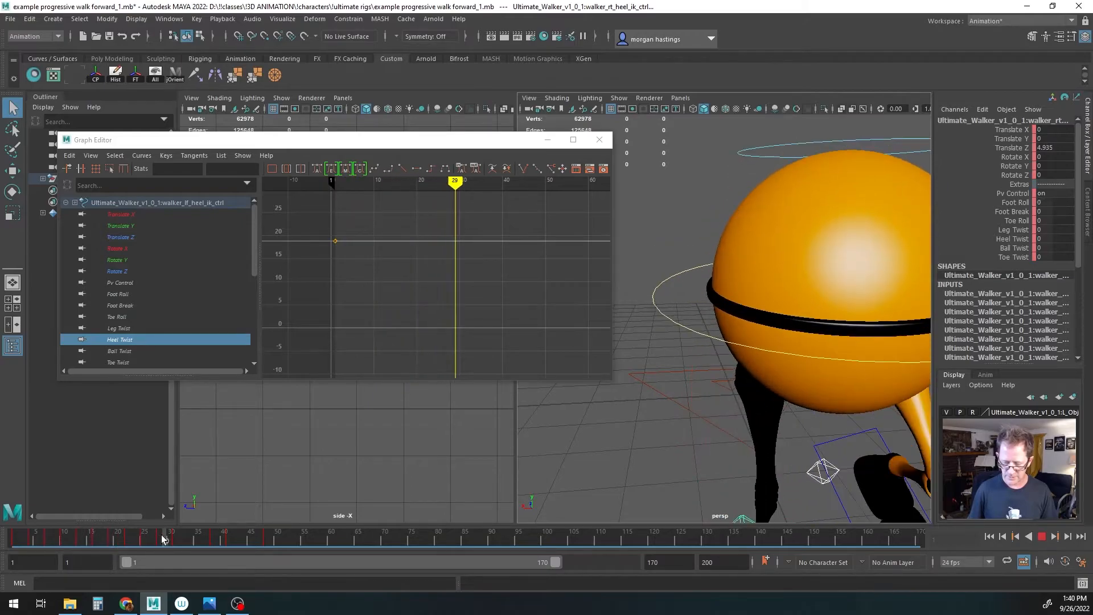
right_click_drag(625, 435, 638, 413, "alt")
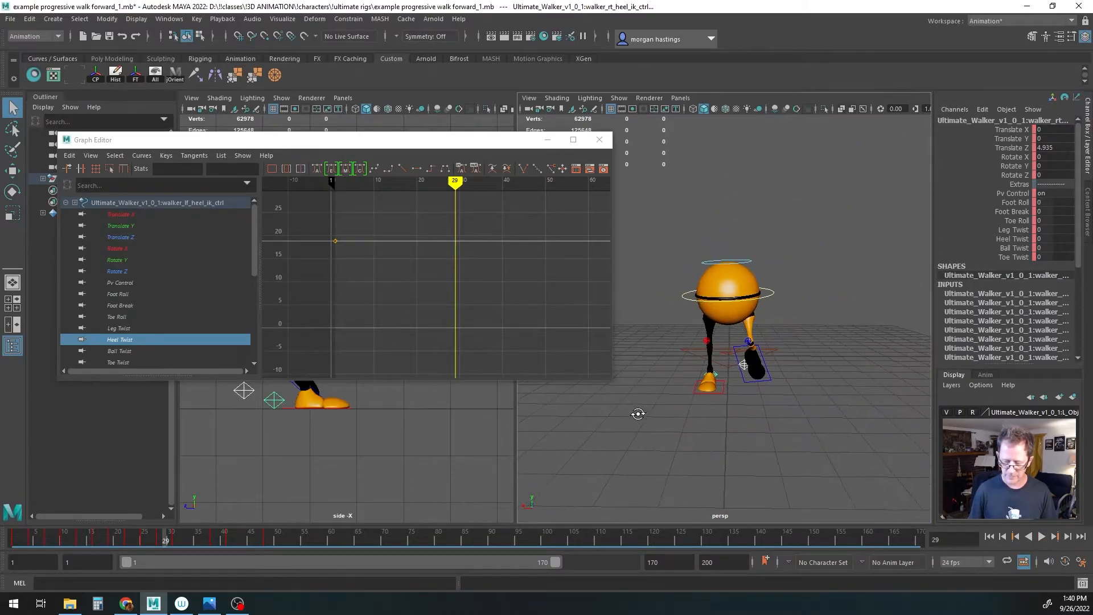
mouse_move(415, 286)
right_mouse_down("alt")
mouse_move(345, 288)
mouse_move(417, 293)
right_mouse_up("alt")
mouse_move(31, 537)
left_mouse_down()
mouse_move(12, 539)
mouse_move(100, 539)
mouse_move(4, 536)
mouse_move(250, 537)
mouse_move(59, 538)
mouse_move(3, 524)
left_mouse_up()
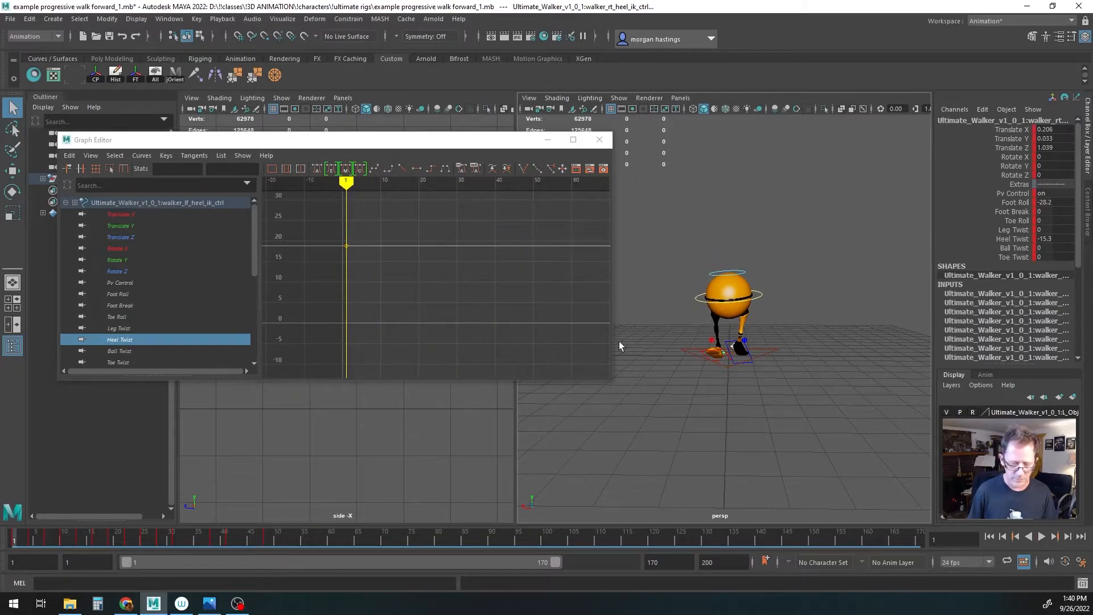
Step: Frame the left Heel Twist key in the graph, play the walk to check the foot angles, and return to frame 1
left_click_drag(336, 231, 359, 260)
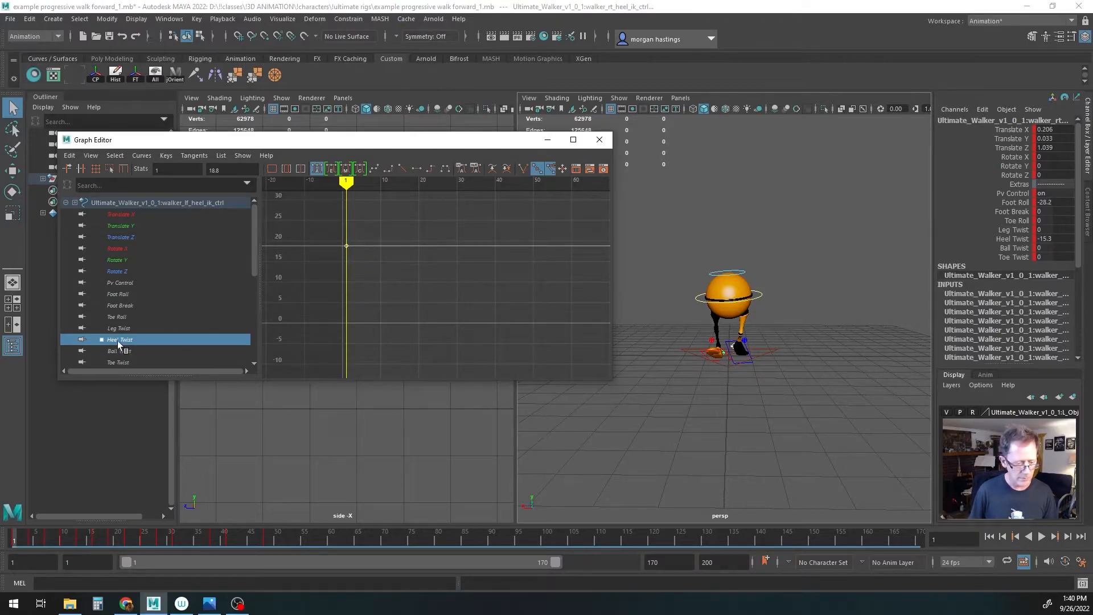
key("f")
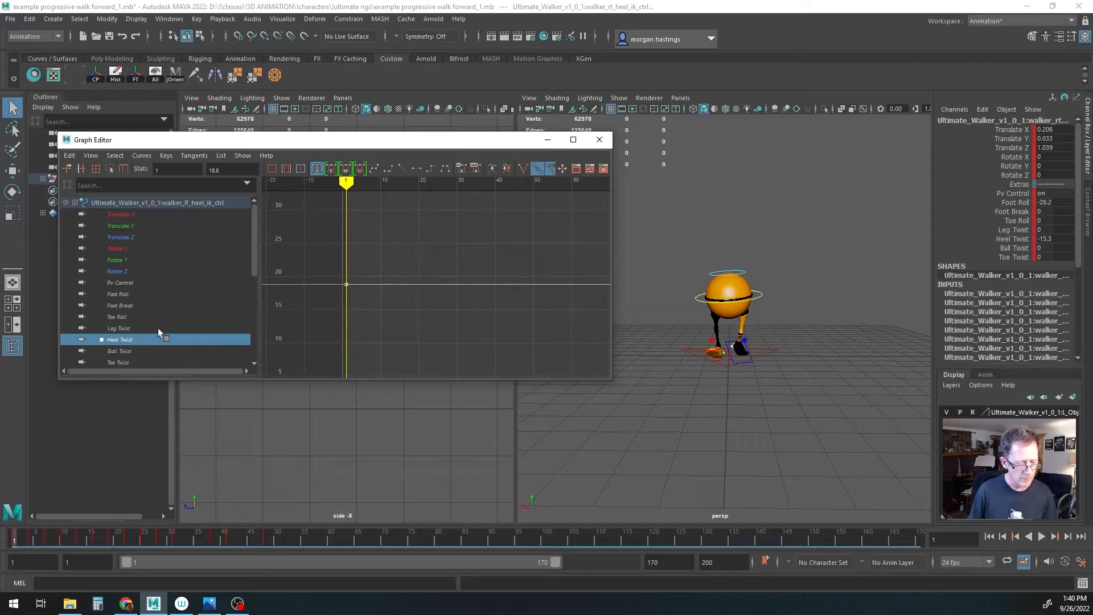
scroll(161, 327, "down", 3)
scroll(162, 326, "up", 3)
scroll(162, 325, "down", 3)
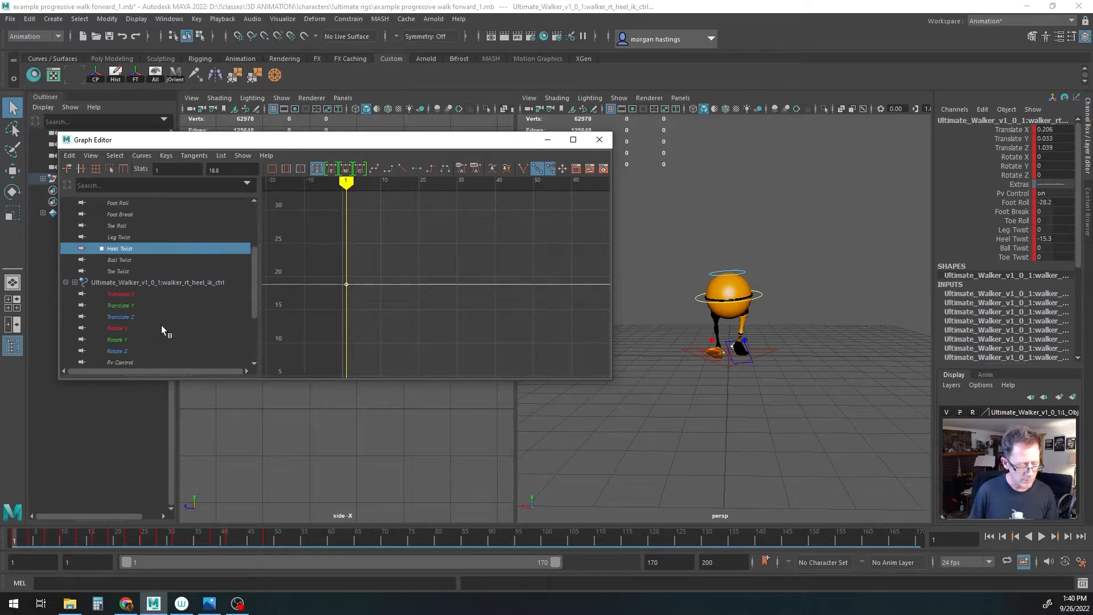
left_click_drag(677, 340, 696, 360, "alt")
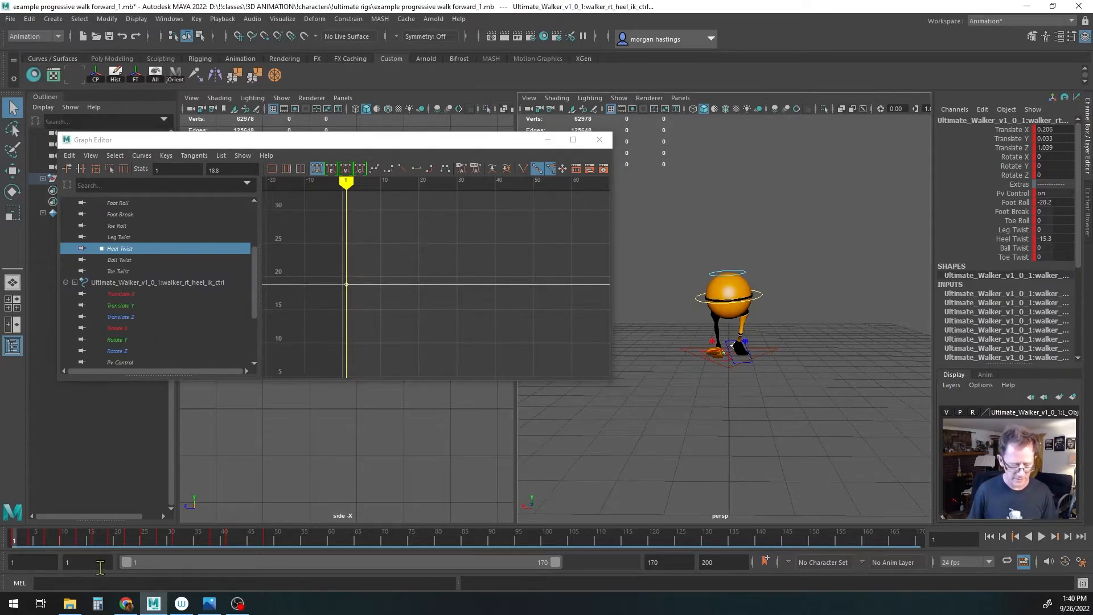
key("alt+v")
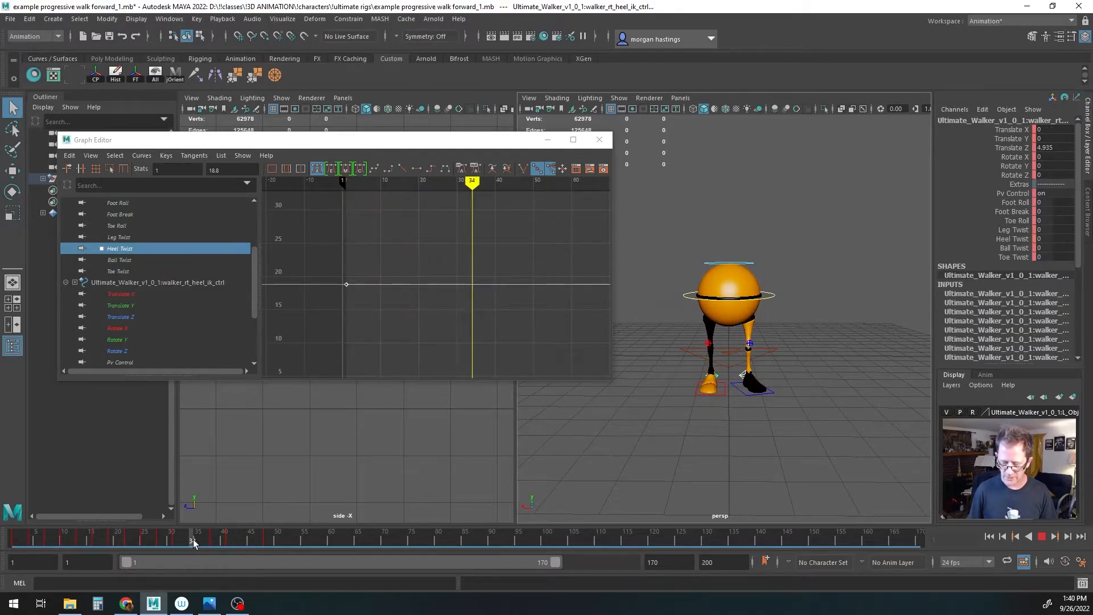
left_click_drag(130, 541, 0, 541)
left_click(12, 542)
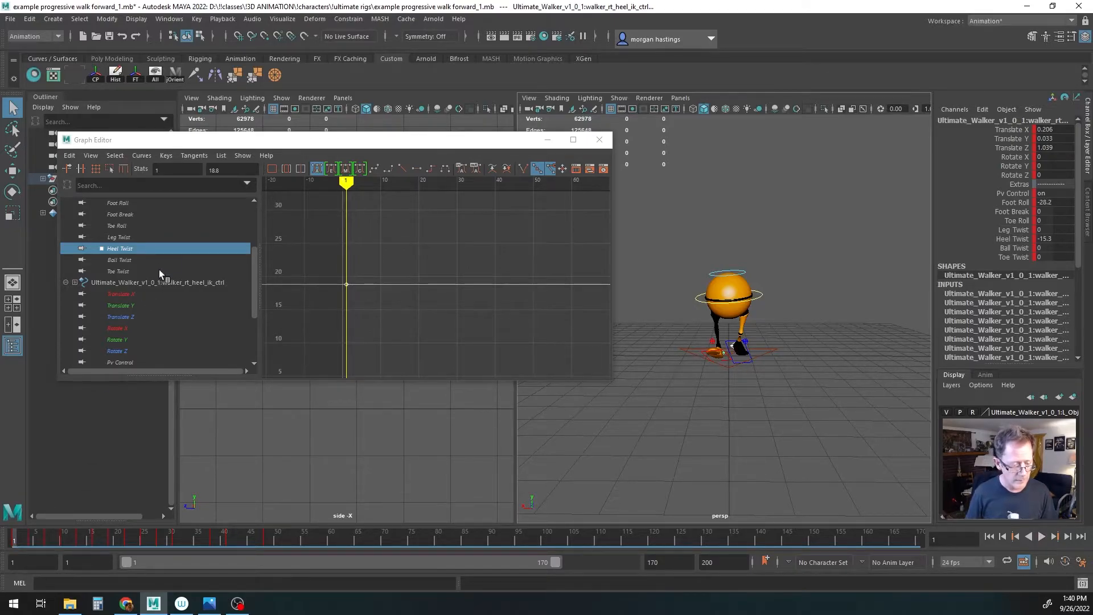
Step: Isolate the right heel control's Heel Twist curve and delete all its keys after frame 1
scroll(169, 286, "down", 3)
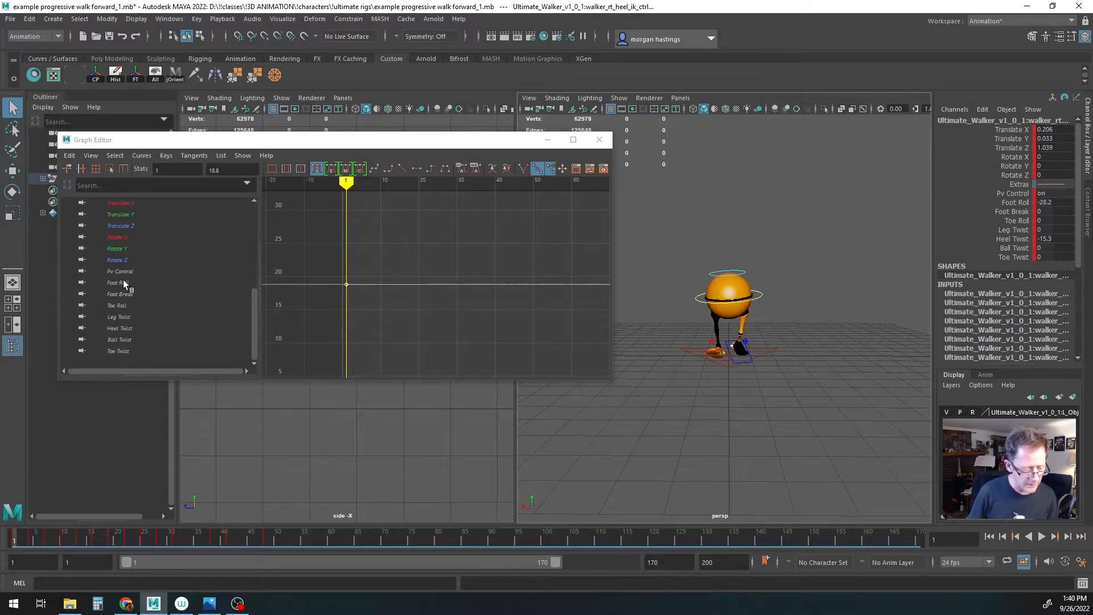
left_click(125, 328)
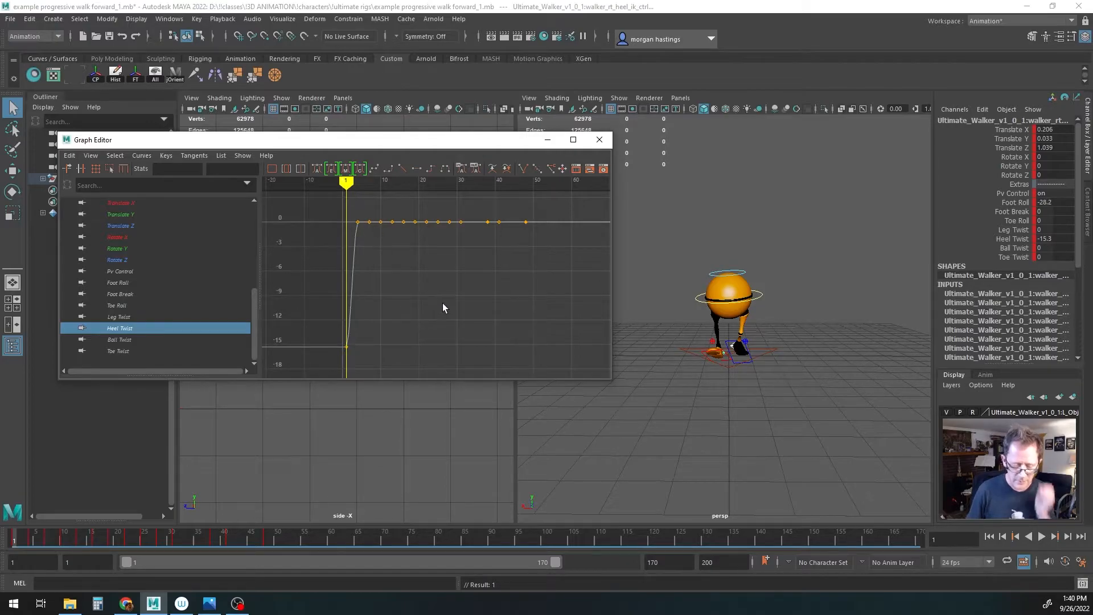
key("alt+v")
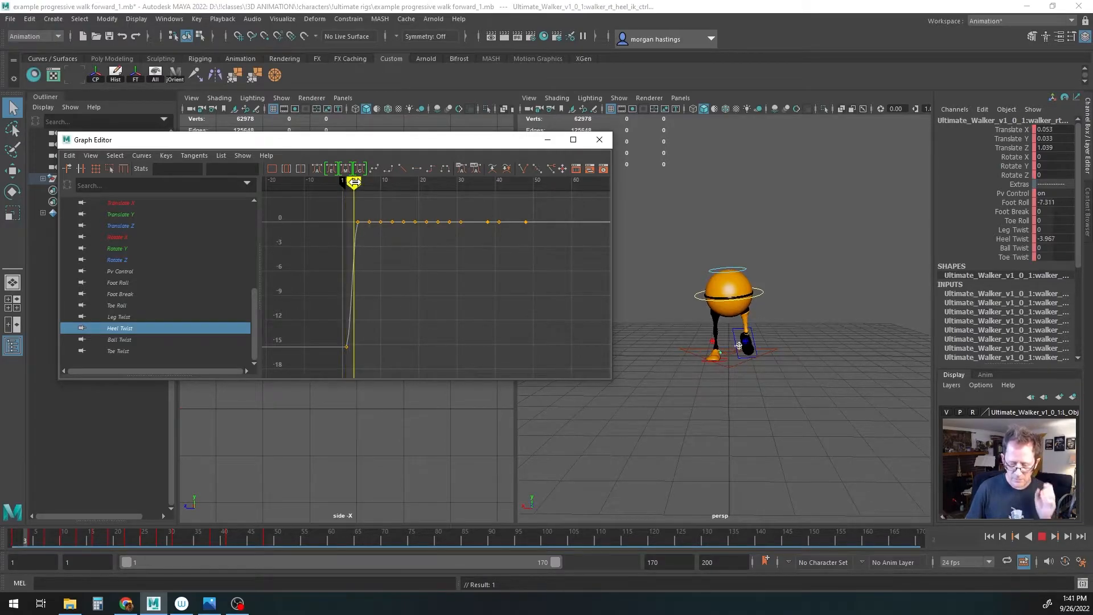
left_click(354, 182)
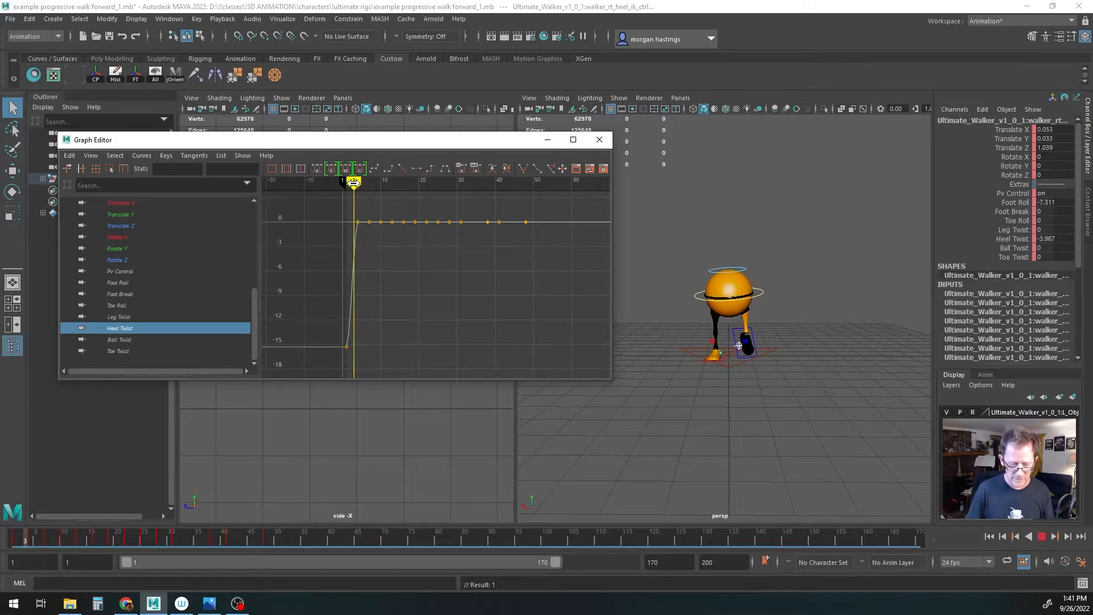
left_click_drag(343, 215, 556, 233)
key("Delete")
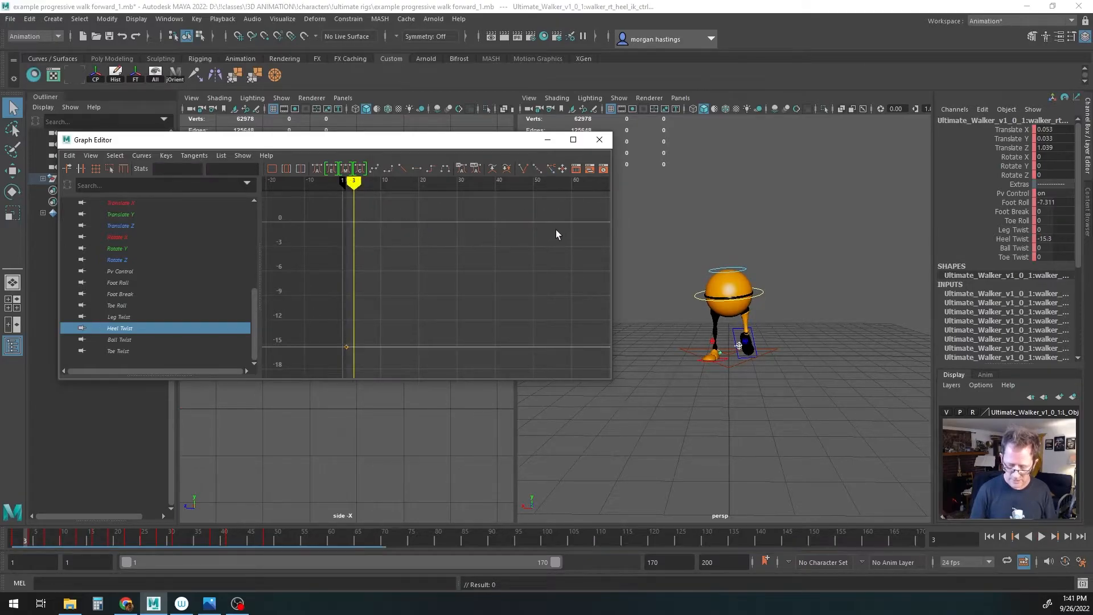
Step: Check both feet's angles at frame 38, return to frame 1, and select the left heel control
left_click_drag(27, 539, 218, 541)
left_click_drag(689, 415, 725, 425, "alt")
middle_click_drag(725, 425, 725, 420, "alt")
left_click_drag(725, 420, 724, 418, "alt")
right_click_drag(607, 428, 671, 426, "alt")
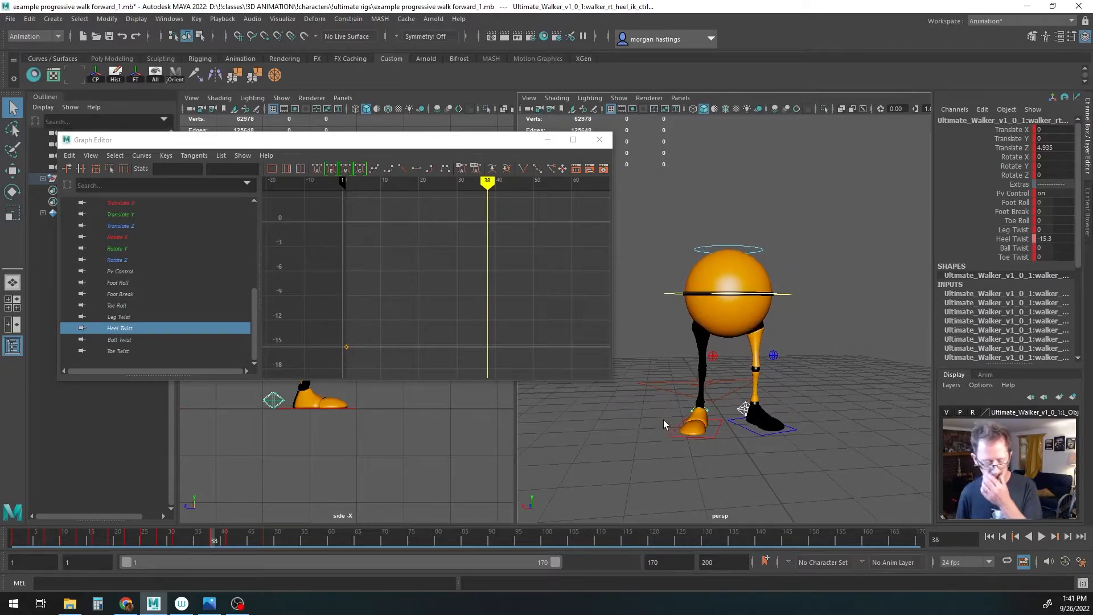
mouse_move(16, 548)
left_mouse_down()
mouse_move(38, 546)
mouse_move(14, 546)
left_mouse_up()
mouse_move(699, 431)
left_mouse_down("alt")
mouse_move(732, 442)
mouse_move(673, 371)
mouse_move(732, 442)
mouse_move(695, 432)
left_mouse_up("alt")
left_click(681, 373)
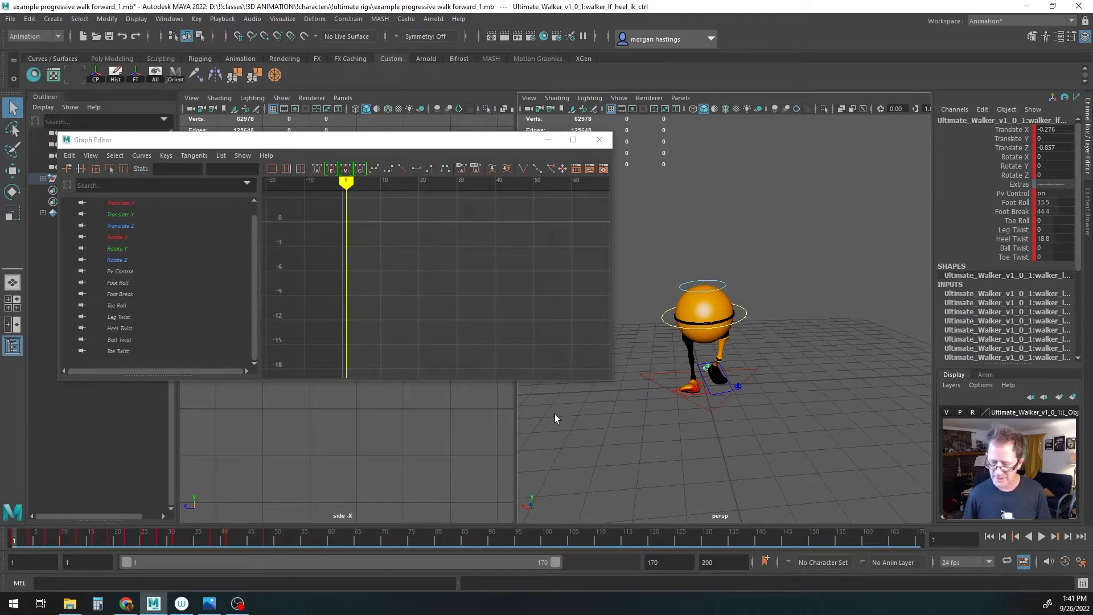
mouse_move(21, 536)
left_mouse_down()
mouse_move(211, 538)
mouse_move(13, 535)
left_mouse_up()
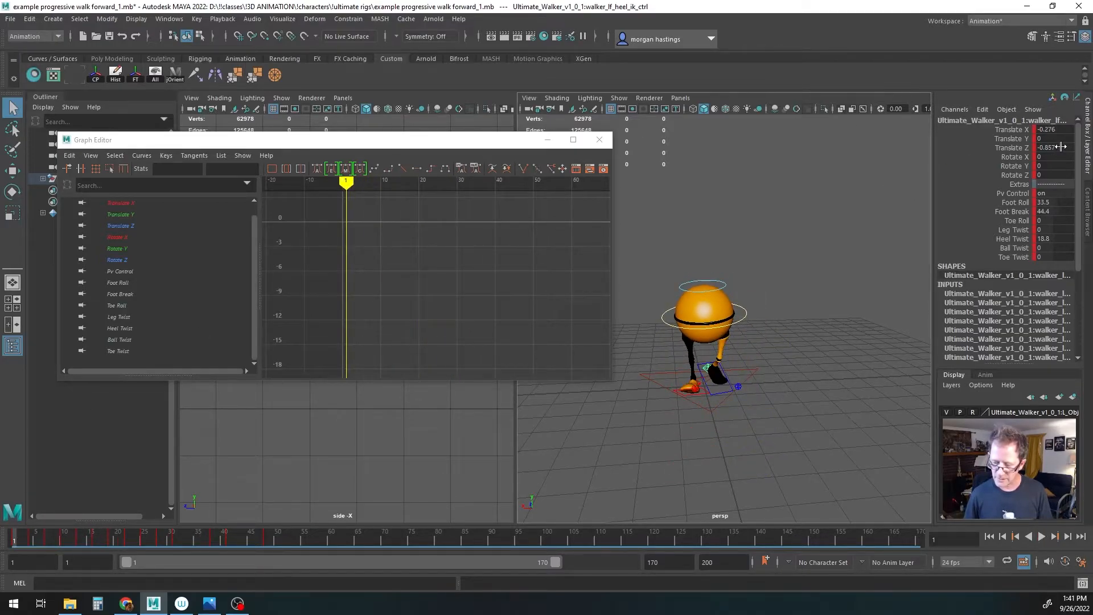
Step: Try deleting the left heel control's Translate Z keys after frame 1, and undo the deletion
left_click(123, 226)
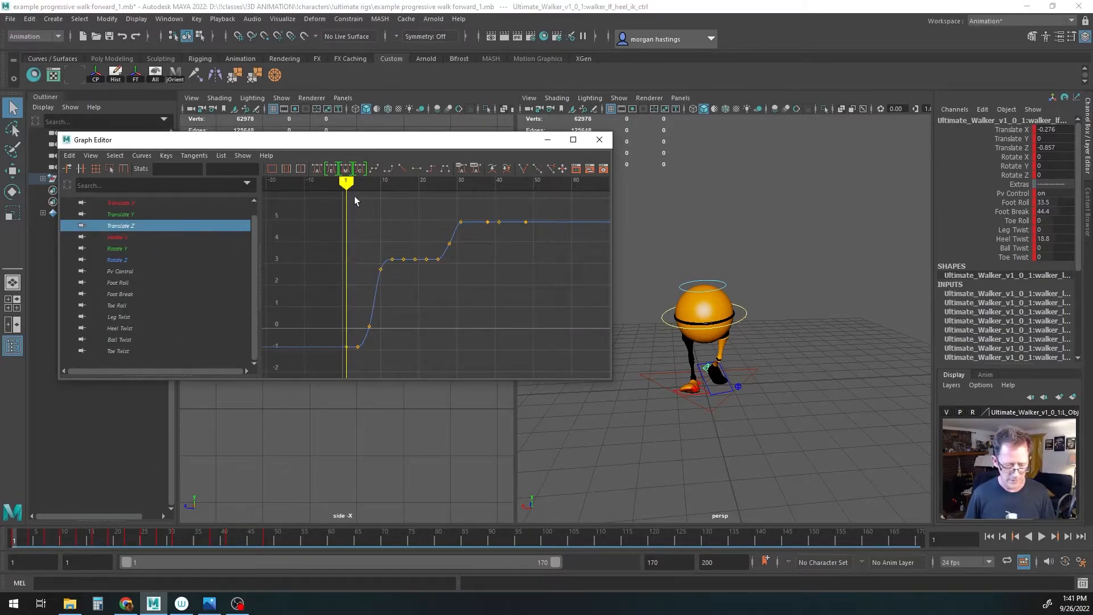
mouse_move(346, 183)
left_mouse_down()
mouse_move(524, 182)
mouse_move(346, 183)
mouse_move(521, 354)
mouse_move(562, 367)
left_mouse_up()
key("Delete")
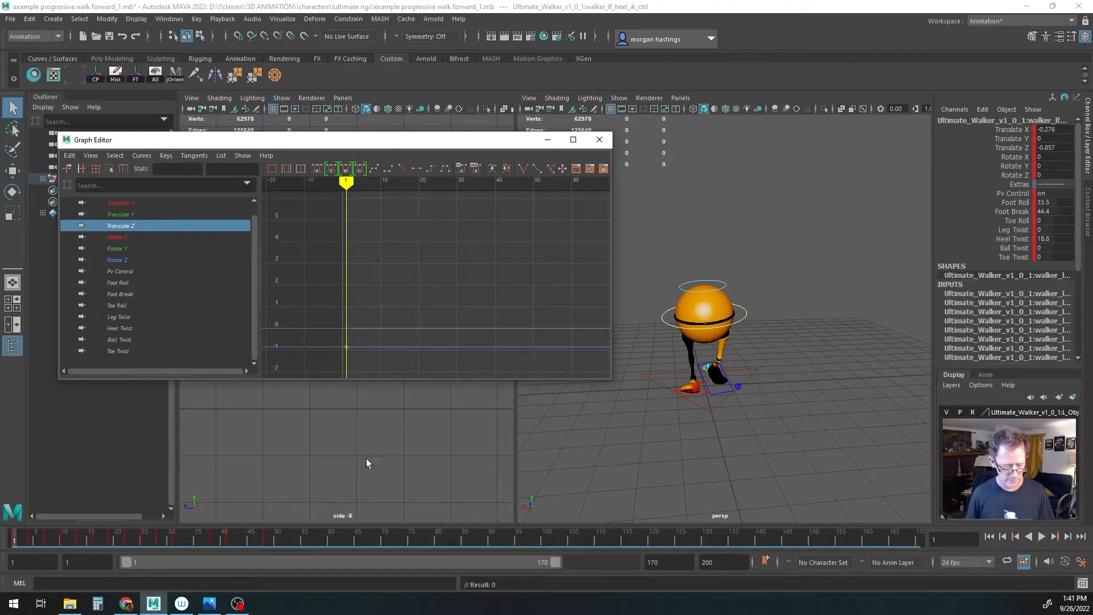
mouse_move(18, 541)
left_mouse_down()
mouse_move(203, 542)
mouse_move(13, 539)
left_mouse_up()
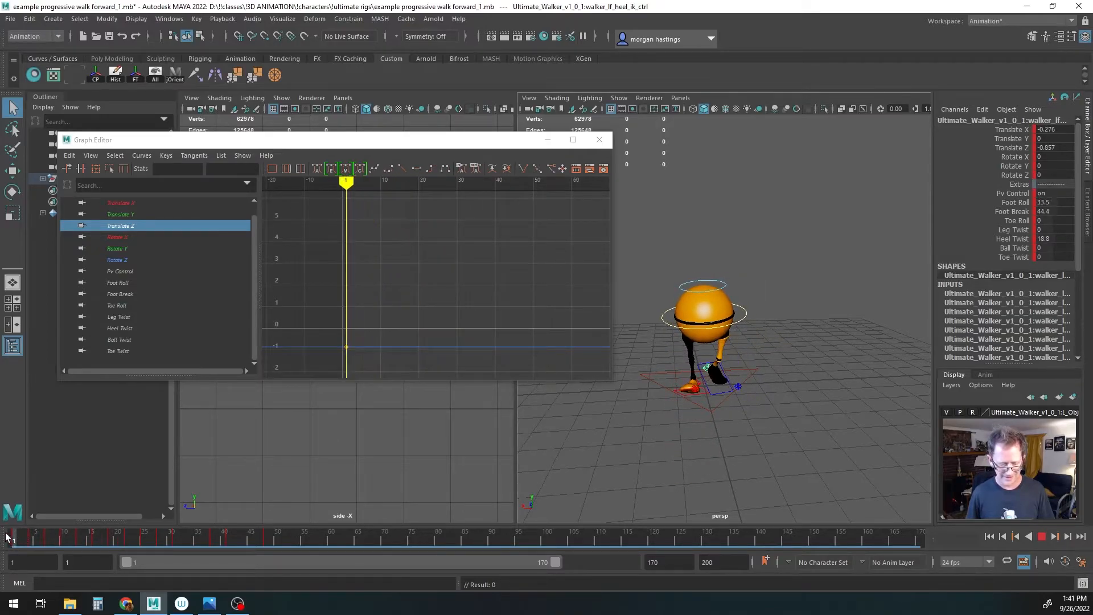
key("ctrl+z")
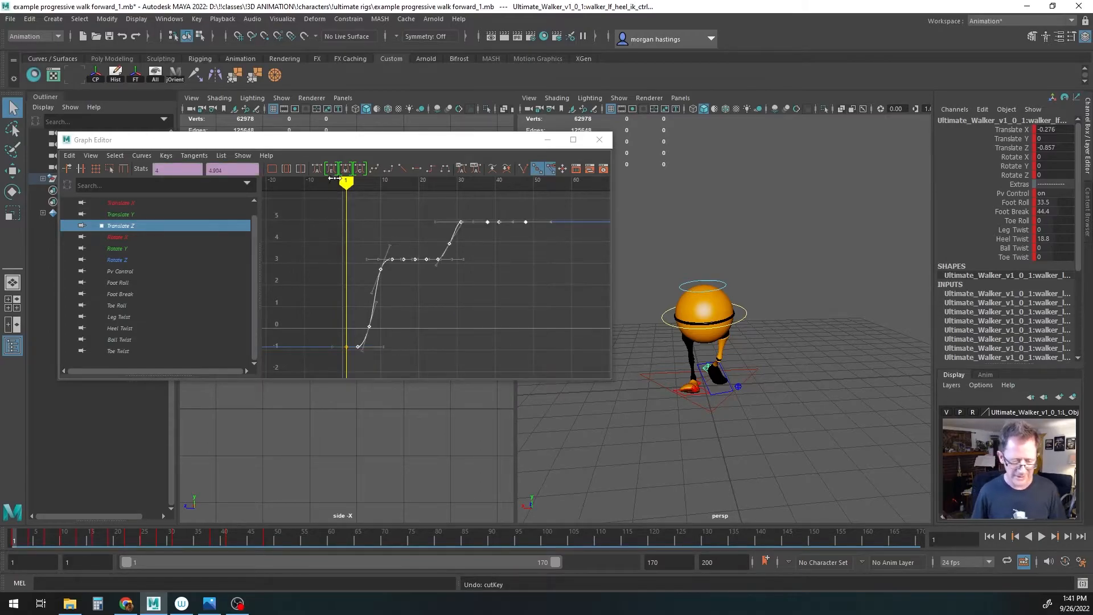
mouse_move(346, 182)
left_mouse_down()
mouse_move(471, 182)
mouse_move(346, 190)
left_mouse_up()
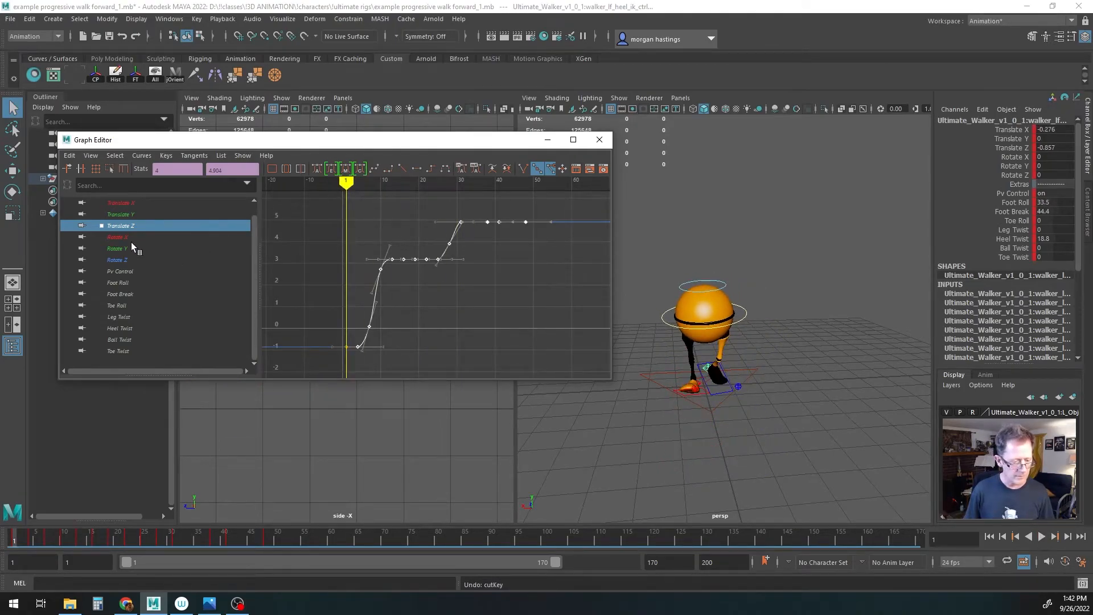
Step: Examine the left heel control's Translate Y curve while scrubbing the walk, and return to frame 1
left_click(126, 216)
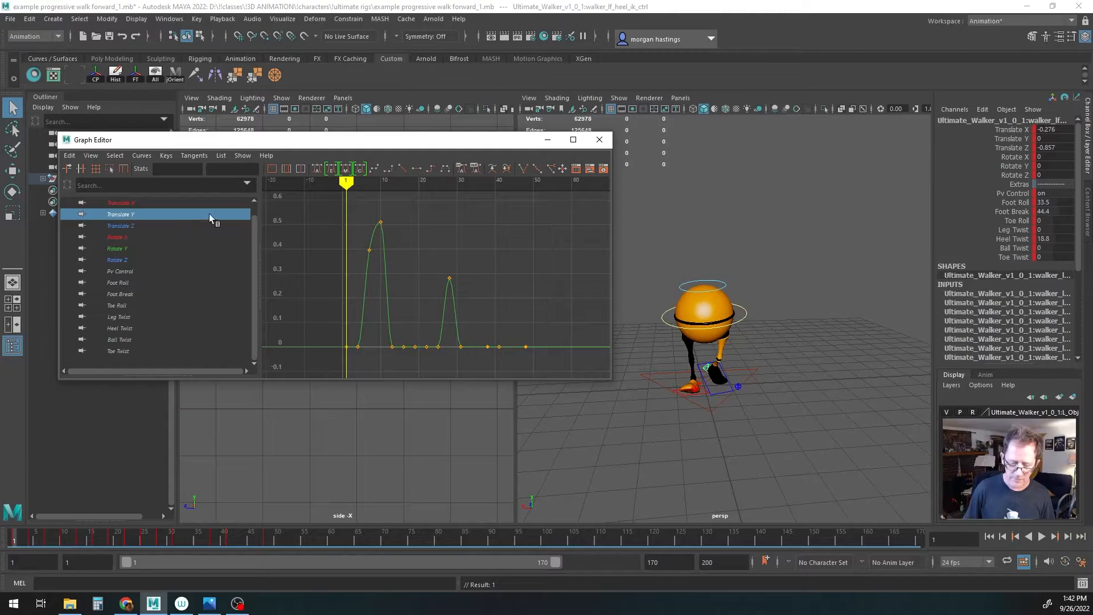
key("alt+v")
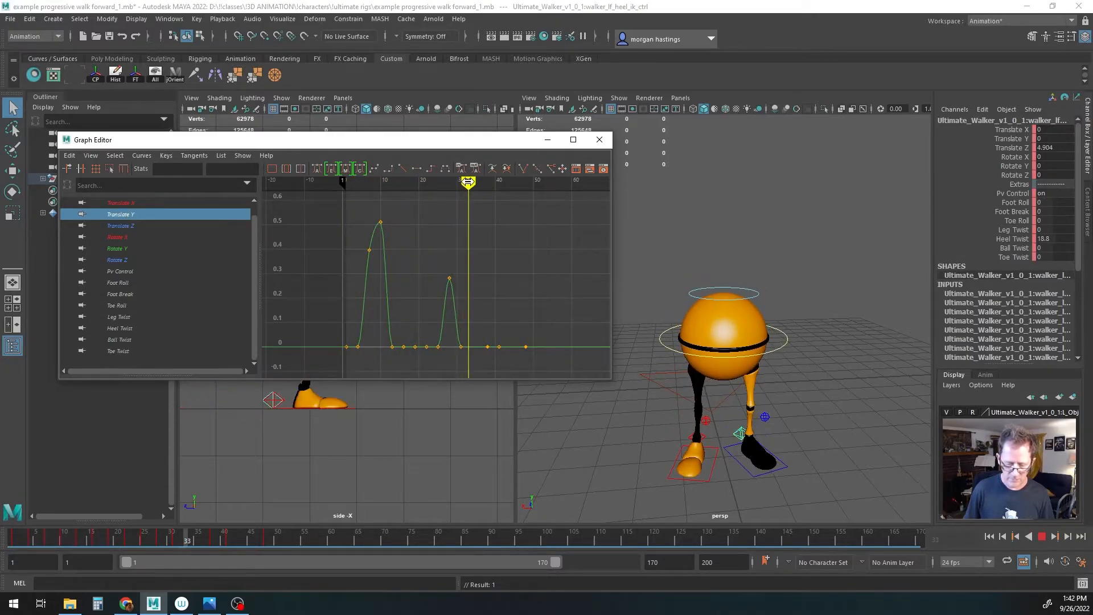
left_click_drag(407, 182, 345, 184)
key("alt+v")
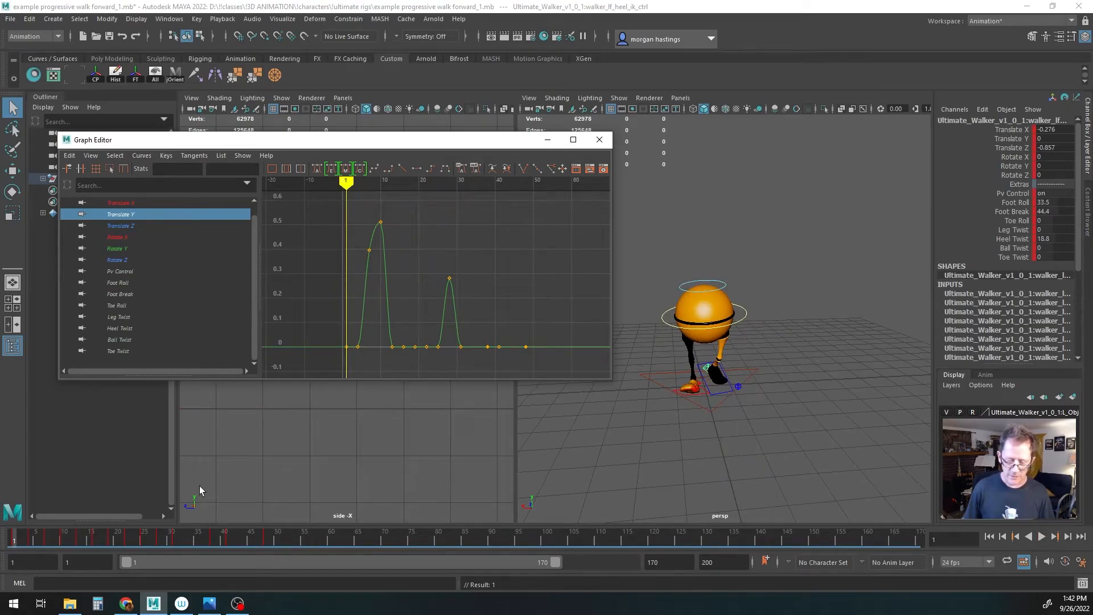
mouse_move(724, 419)
left_mouse_down("alt")
mouse_move(707, 422)
mouse_move(729, 426)
mouse_move(711, 426)
left_mouse_up("alt")
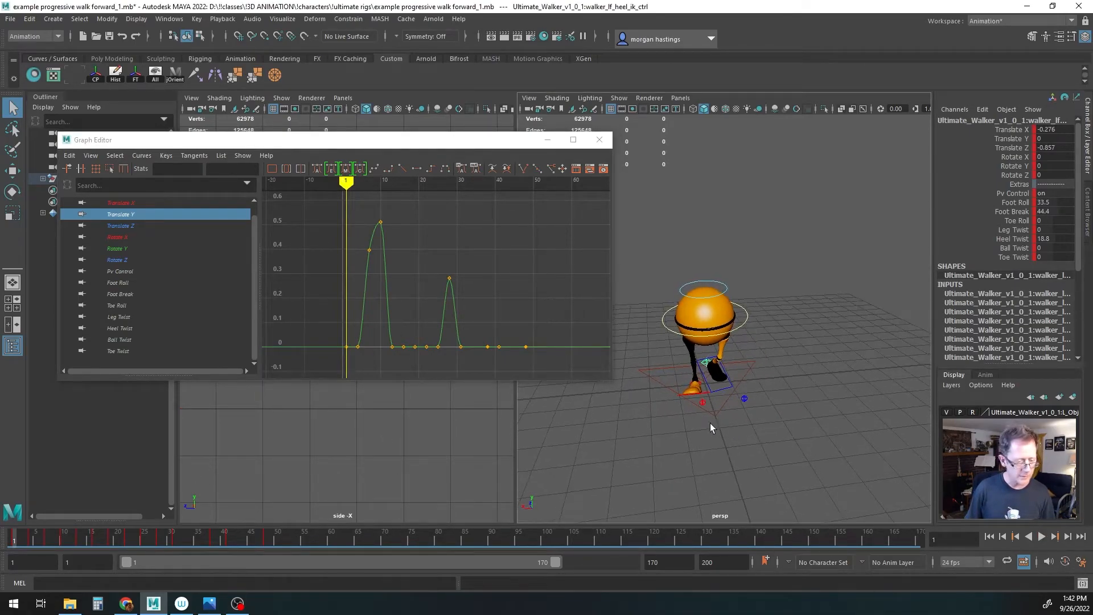
Step: Show the left heel's Translate Z curve, try moving the heel sideways at frame 1, and undo the move
left_click(118, 226)
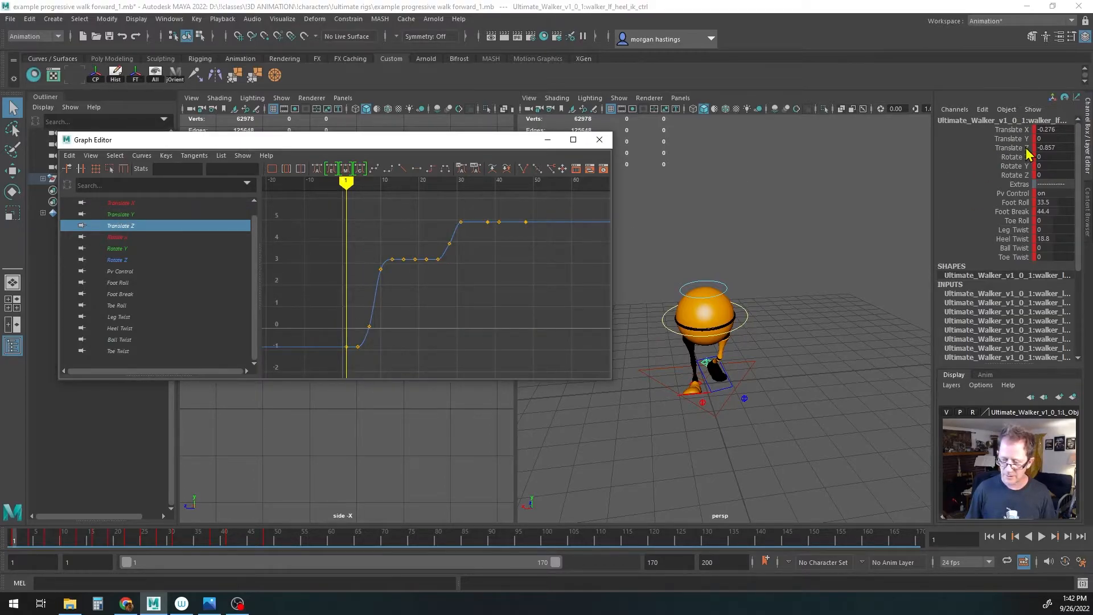
left_click(1054, 148)
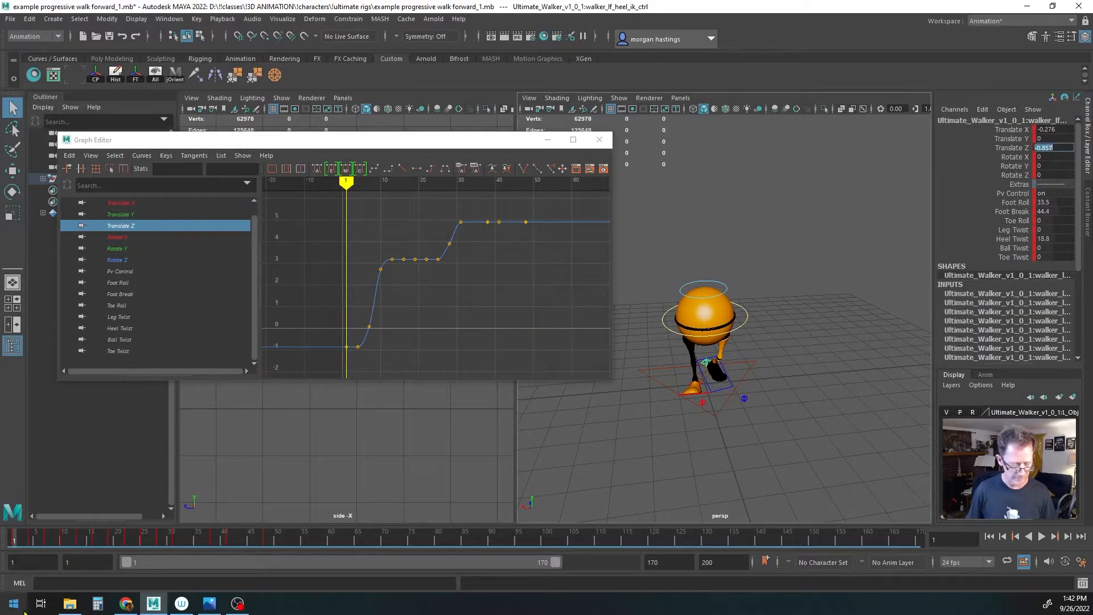
left_click_drag(528, 486, 507, 477, "alt")
key("w")
mouse_move(672, 375)
left_mouse_down()
mouse_move(685, 374)
mouse_move(669, 374)
left_mouse_up()
key("ctrl+z")
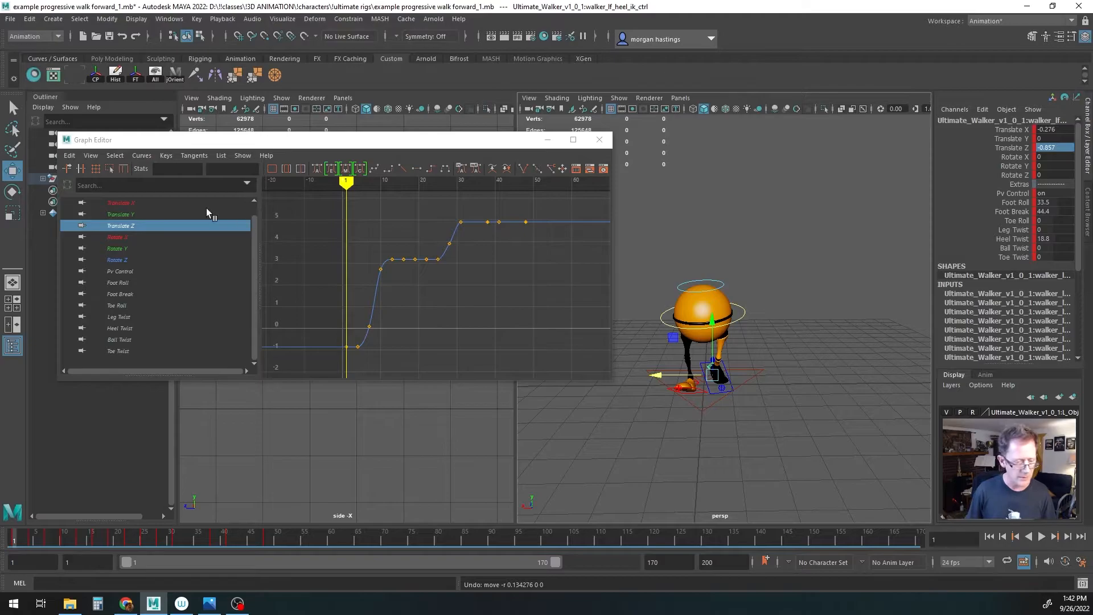
Step: Isolate the left heel control's Translate X curve and delete all its keys after frame 1
left_click(128, 203)
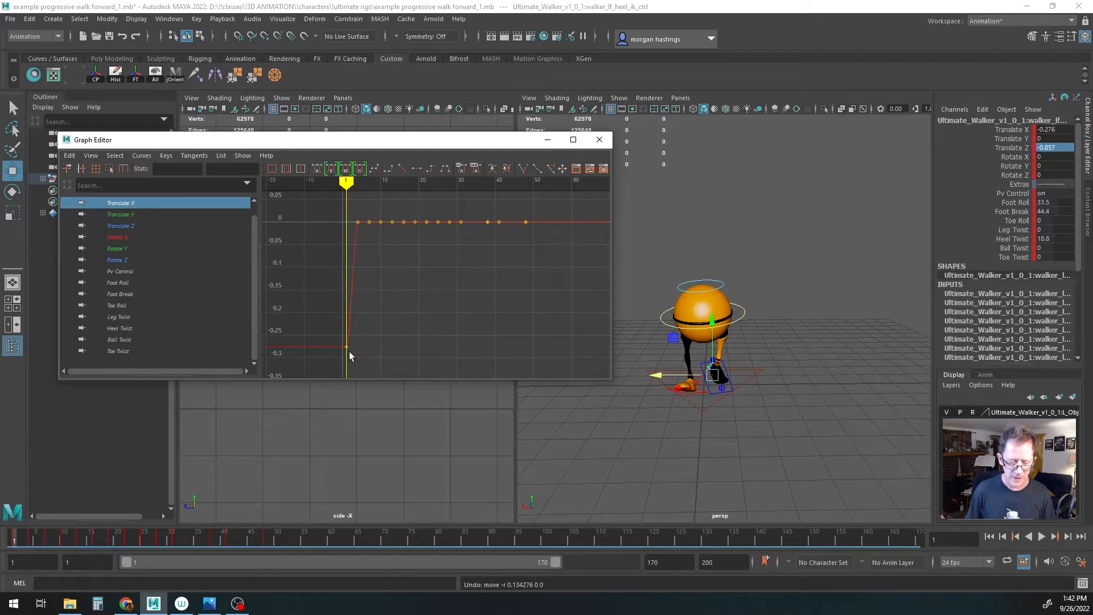
left_click_drag(337, 216, 548, 229)
key("Delete")
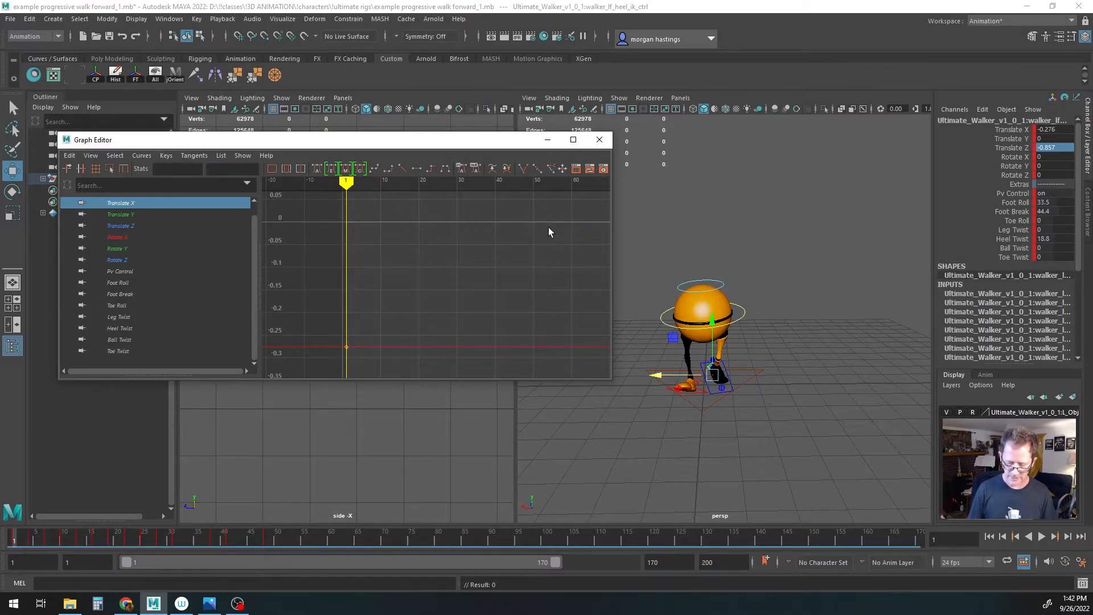
Step: Scrub the walk to frame 37 and back to frame 1 to check the left foot's sideways placement
key("alt+v")
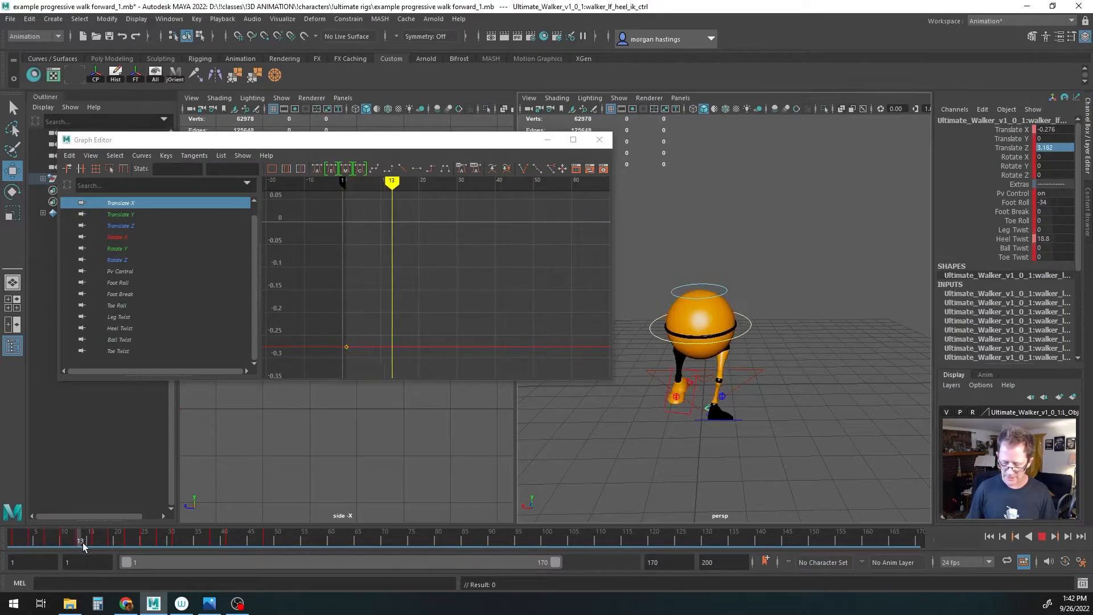
left_click(205, 551)
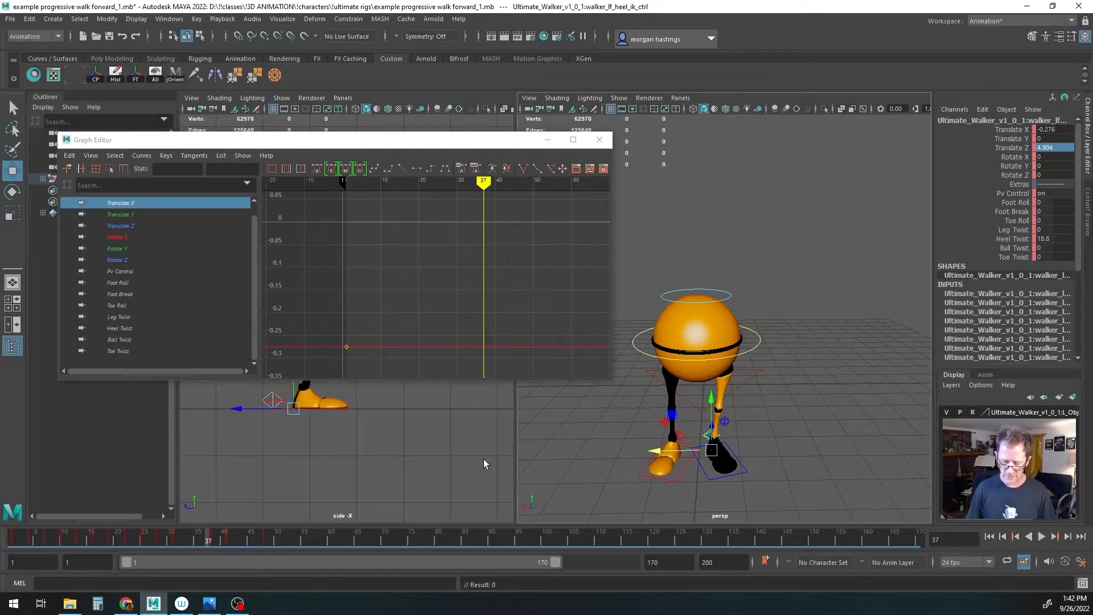
mouse_move(621, 451)
left_mouse_down("alt")
mouse_move(629, 456)
mouse_move(615, 461)
left_mouse_up("alt")
left_click_drag(483, 182, 347, 191)
left_click_drag(721, 449, 715, 398, "alt")
Step: Select the right heel control, isolate its Translate X curve, and delete all its keys after frame 1
left_click(712, 389)
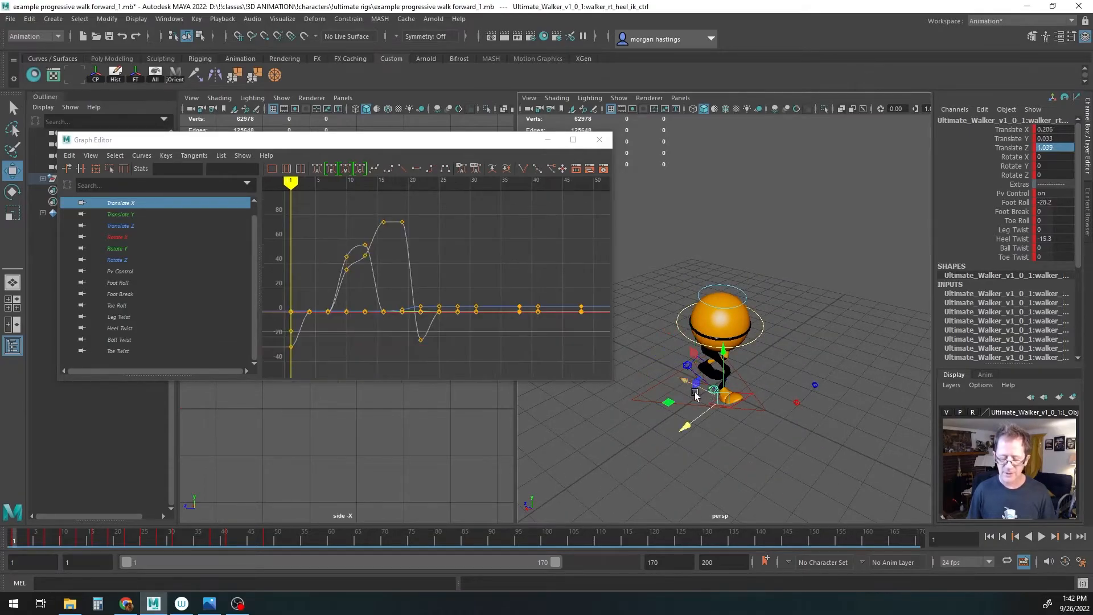
left_click_drag(747, 435, 756, 448, "alt")
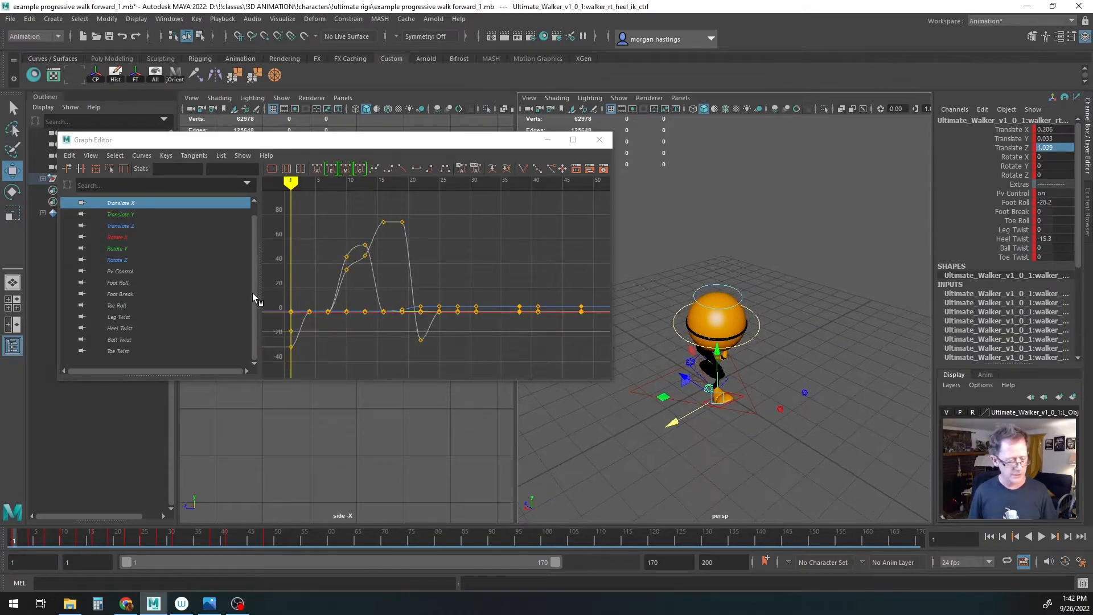
left_click(125, 207)
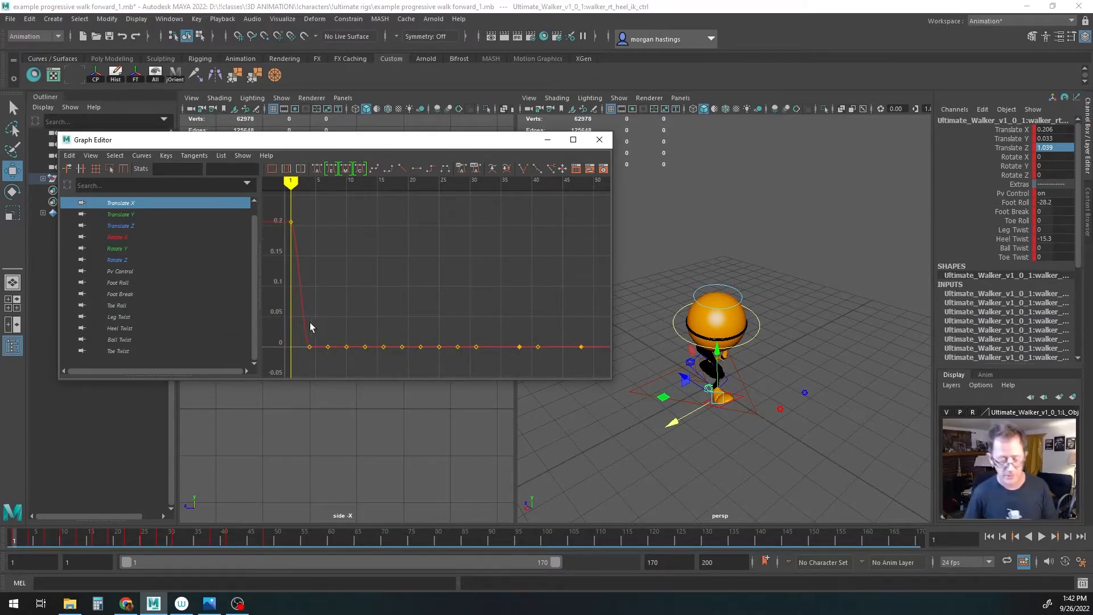
left_click_drag(296, 328, 594, 364)
left_click_drag(779, 411, 732, 396, "alt")
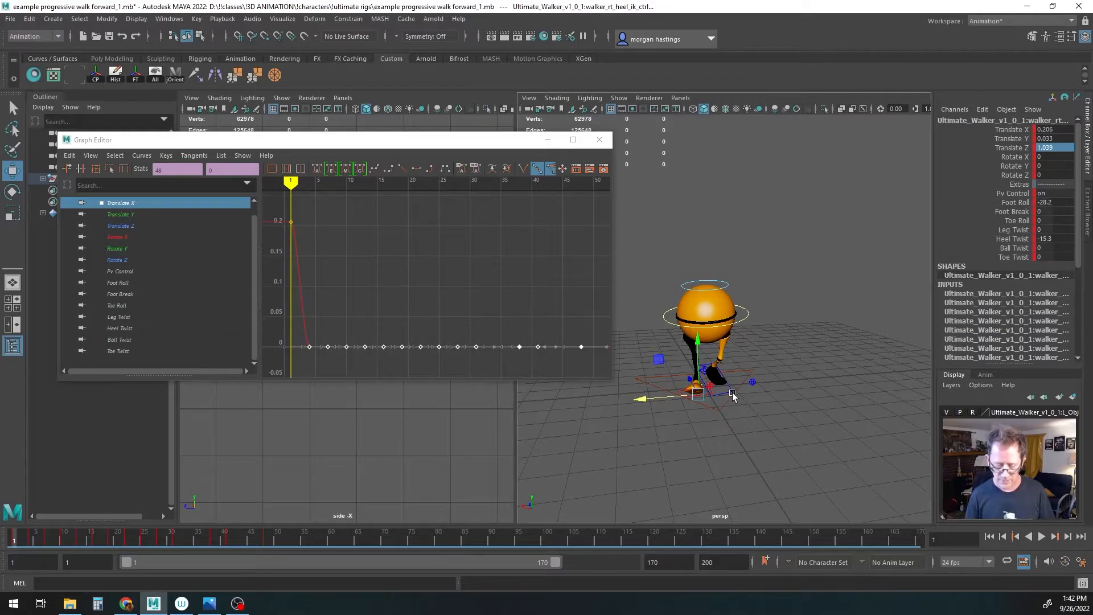
key("Delete")
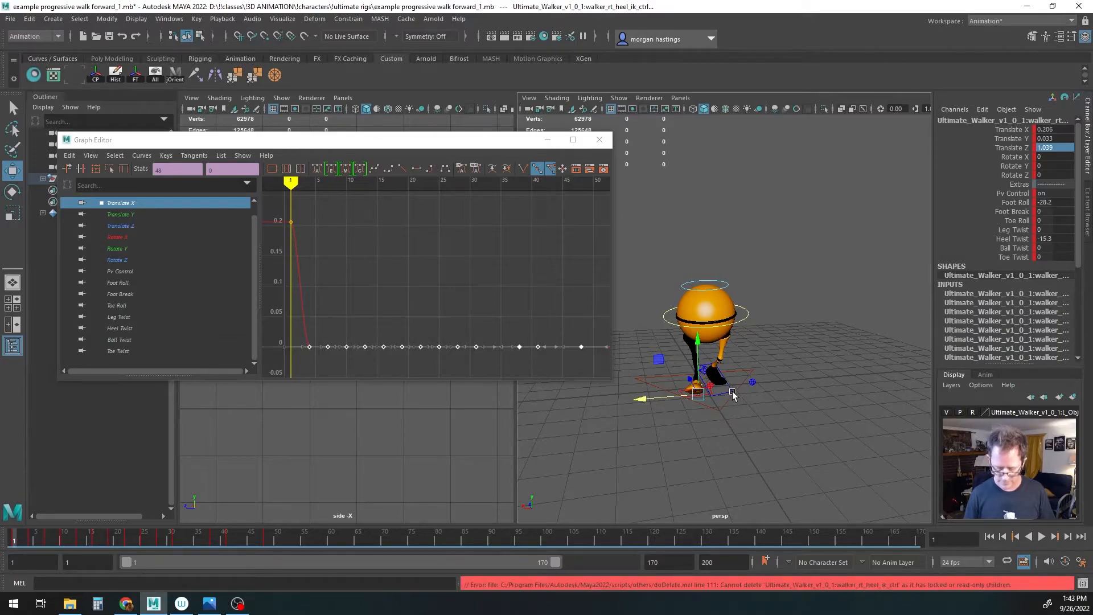
left_click(479, 147)
left_click(428, 337)
left_click_drag(383, 364, 589, 364)
key("Delete")
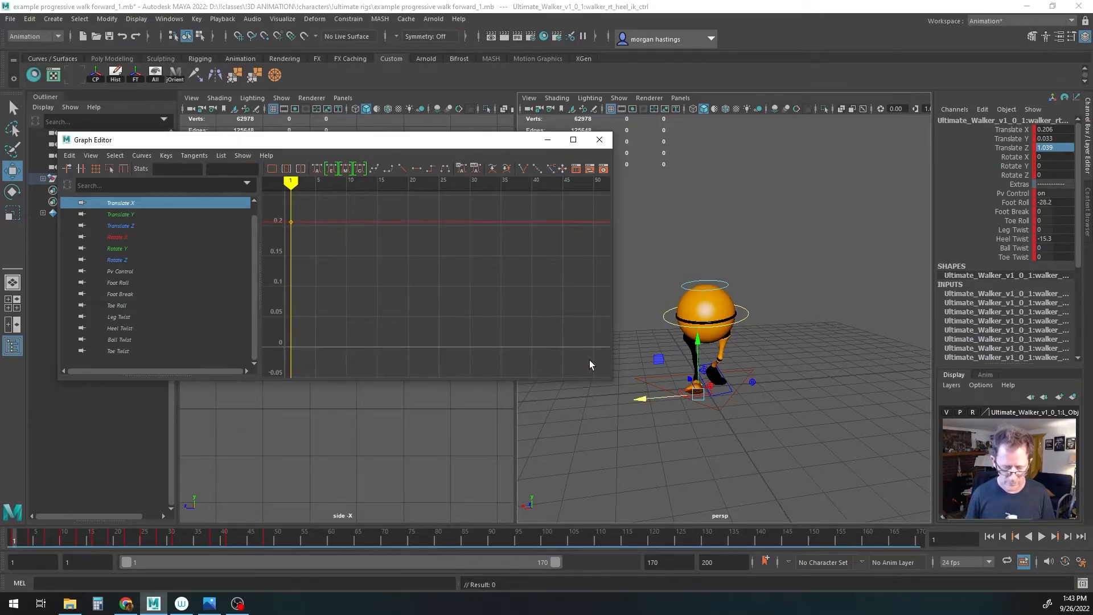
Step: Scrub through the walk to check both feet's spacing, return to frame 1, and save the scene
left_click_drag(19, 538, 262, 545)
mouse_move(659, 445)
left_mouse_down("alt")
mouse_move(661, 428)
mouse_move(636, 435)
mouse_move(663, 447)
left_mouse_up("alt")
left_click_drag(574, 181, 290, 182)
key("ctrl+s")
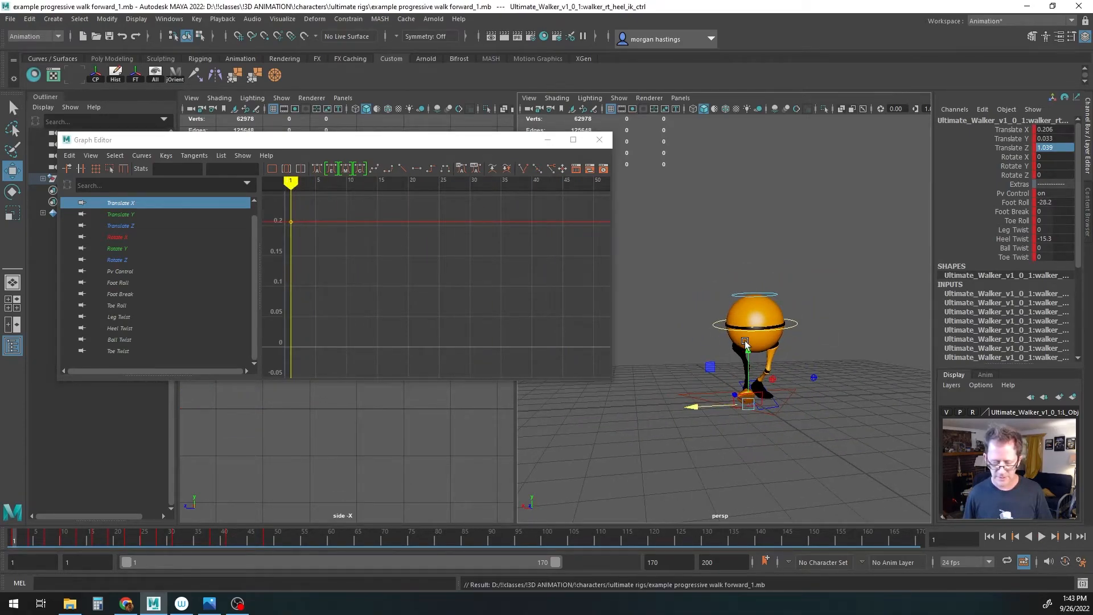
Step: Close the Graph Editor, then scrub the walk from an angled side view and return to frame 1
left_click(598, 139)
middle_click_drag(739, 361, 650, 353, "alt")
left_click_drag(650, 353, 788, 363, "alt")
right_click_drag(578, 393, 643, 391, "alt")
left_click_drag(695, 393, 655, 393, "alt")
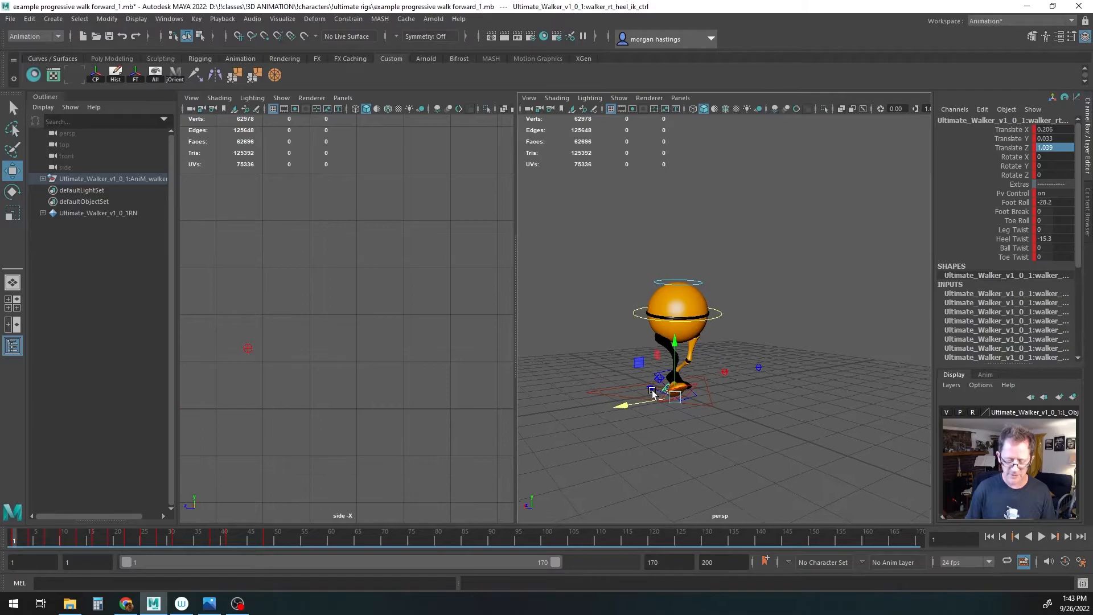
left_click(23, 538)
key("alt+v")
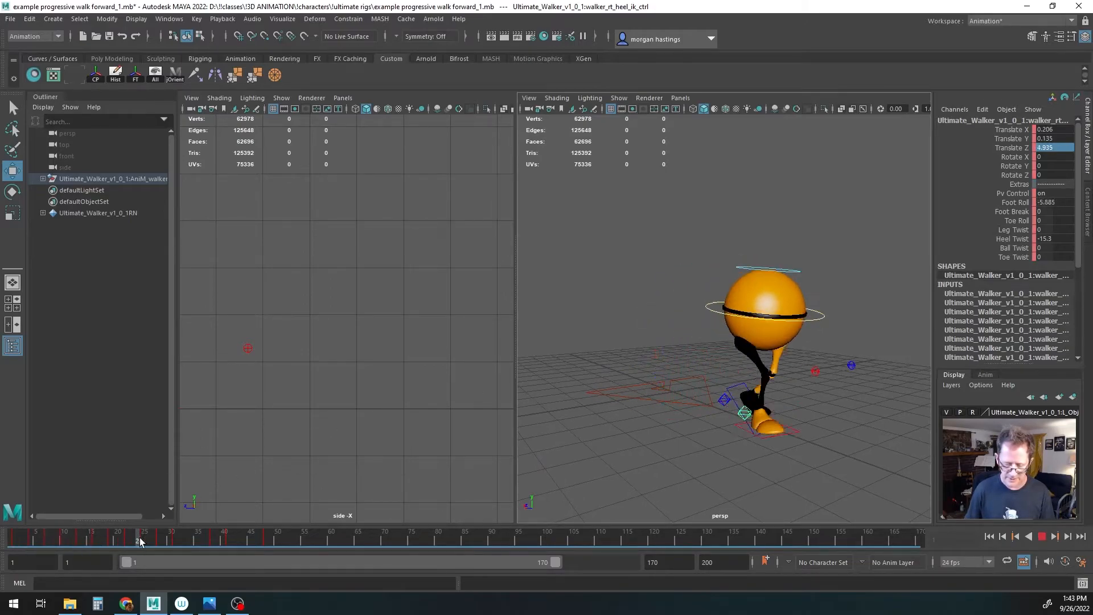
left_click(12, 544)
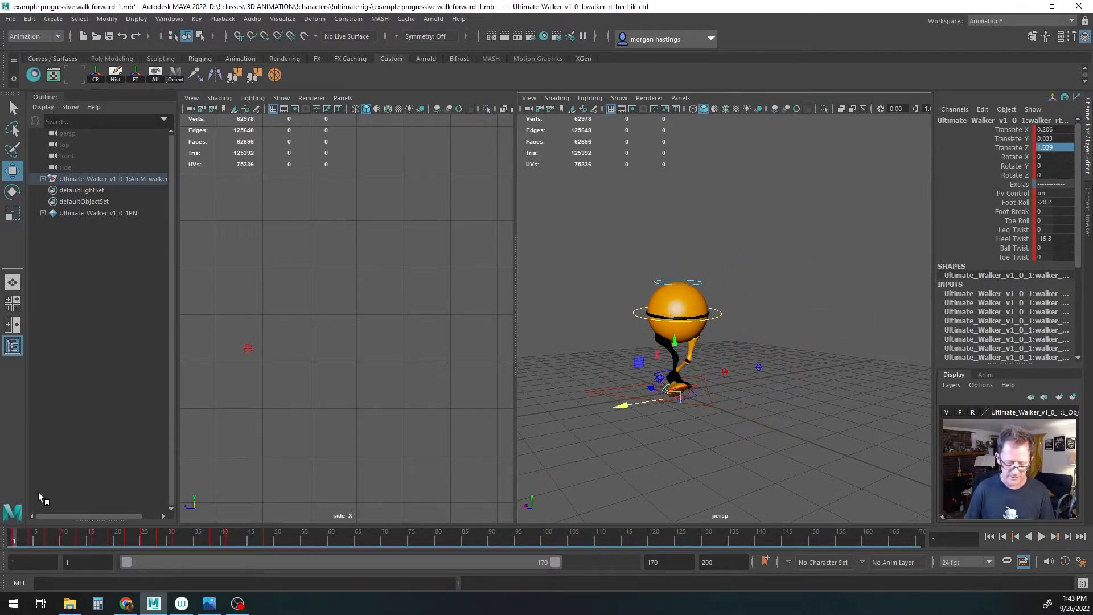
left_click_drag(663, 404, 631, 407, "alt")
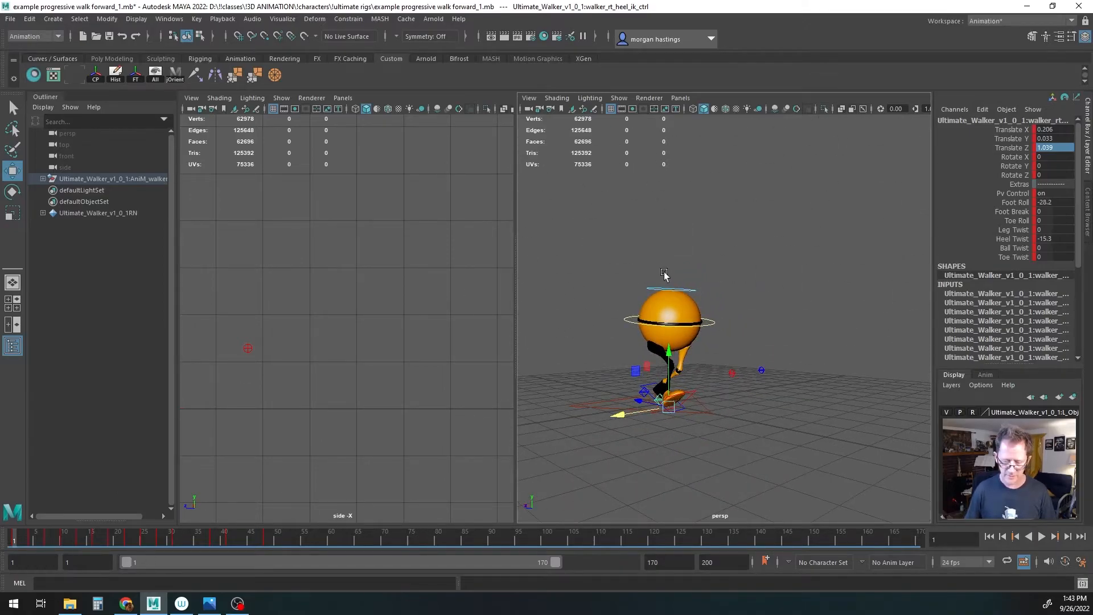
Step: Select the walker's top control, raise it to a Translate Y of about 0.109, and key it at frame 1
left_click(650, 289)
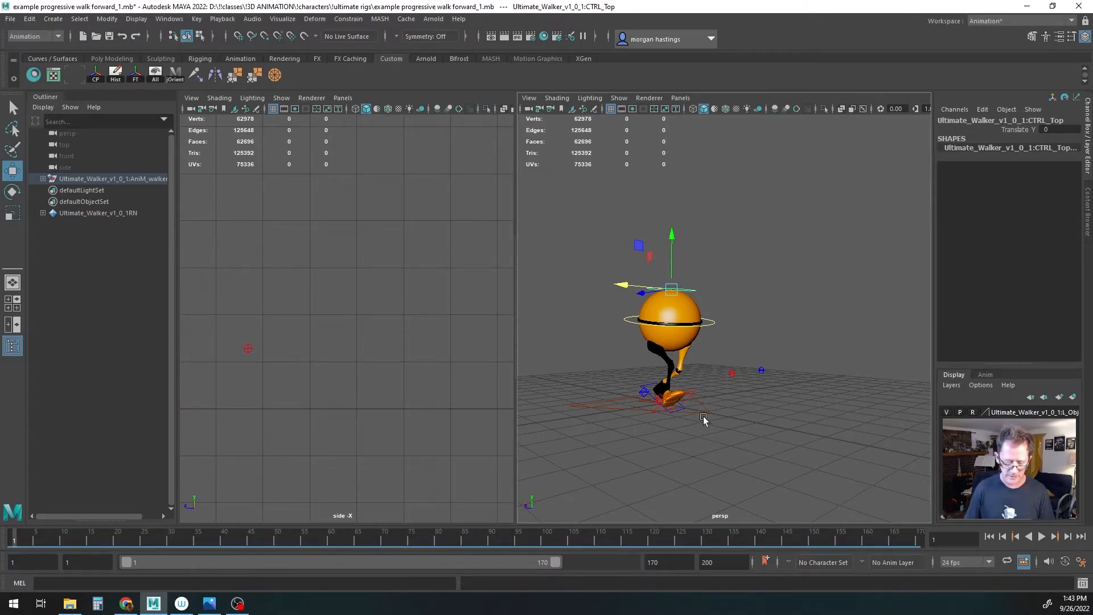
left_click_drag(649, 415, 629, 404, "alt")
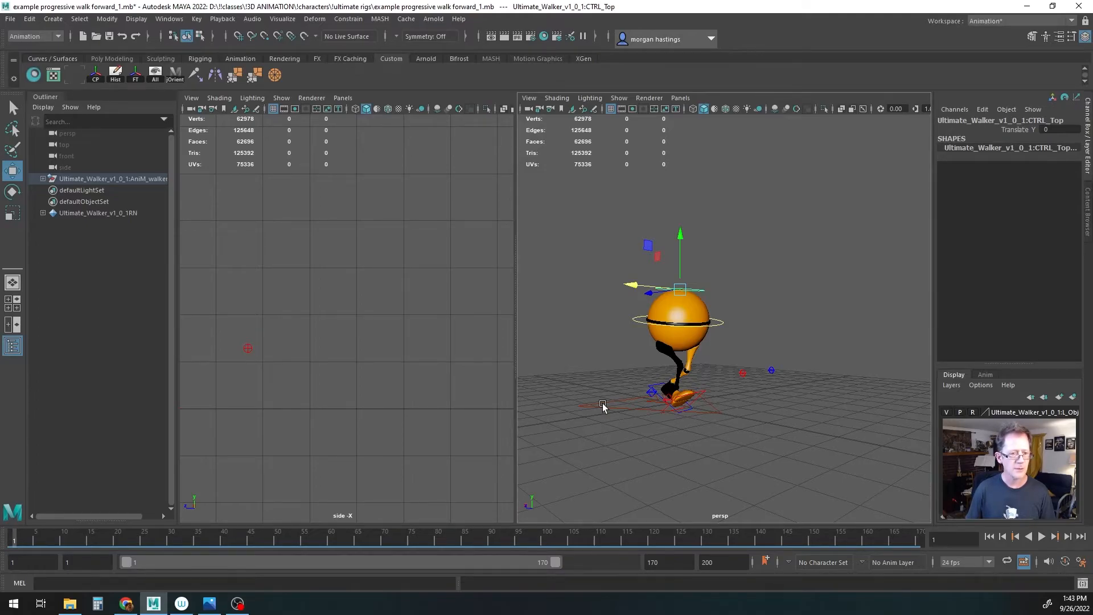
left_click_drag(680, 274, 679, 265)
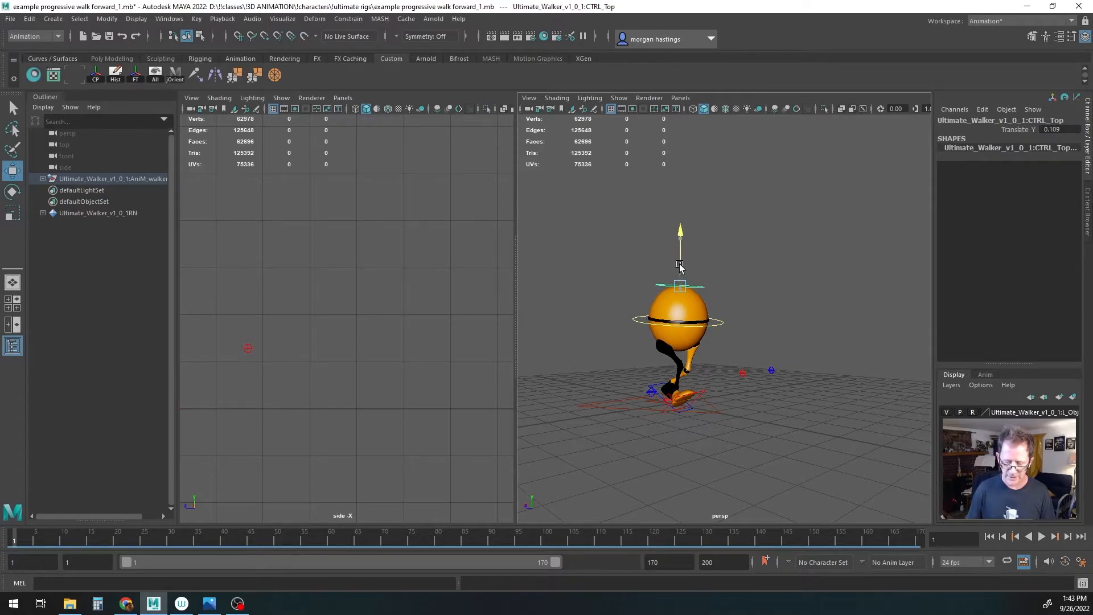
key("s")
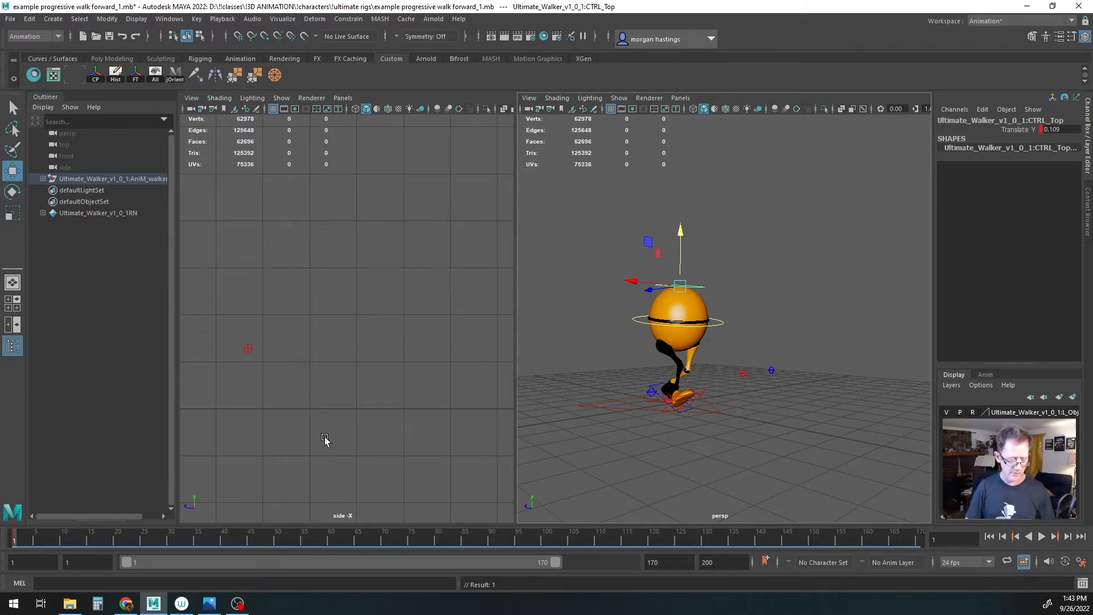
Step: Shorten the visible timeline range to frames 1–33 and preview the opening frames of the walk
left_click(18, 539)
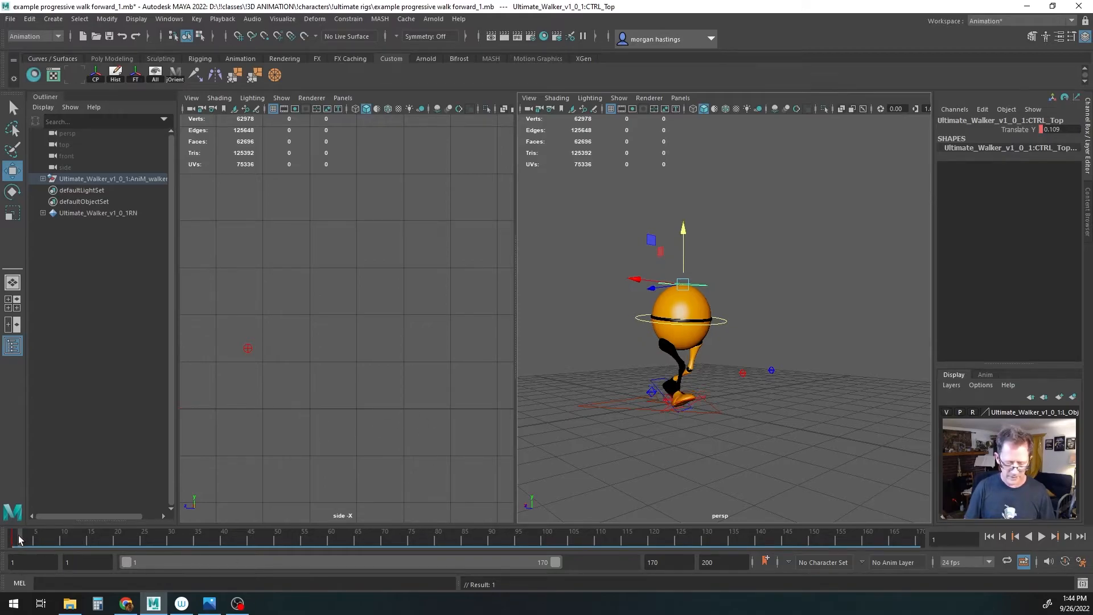
key("alt+v")
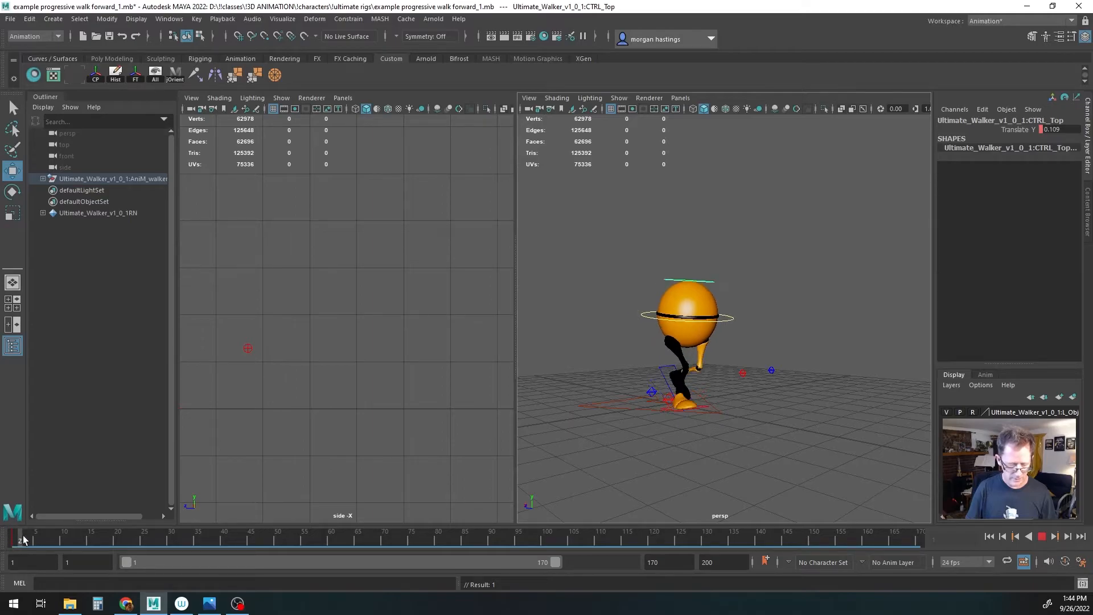
key("Escape")
left_click_drag(551, 566, 222, 566)
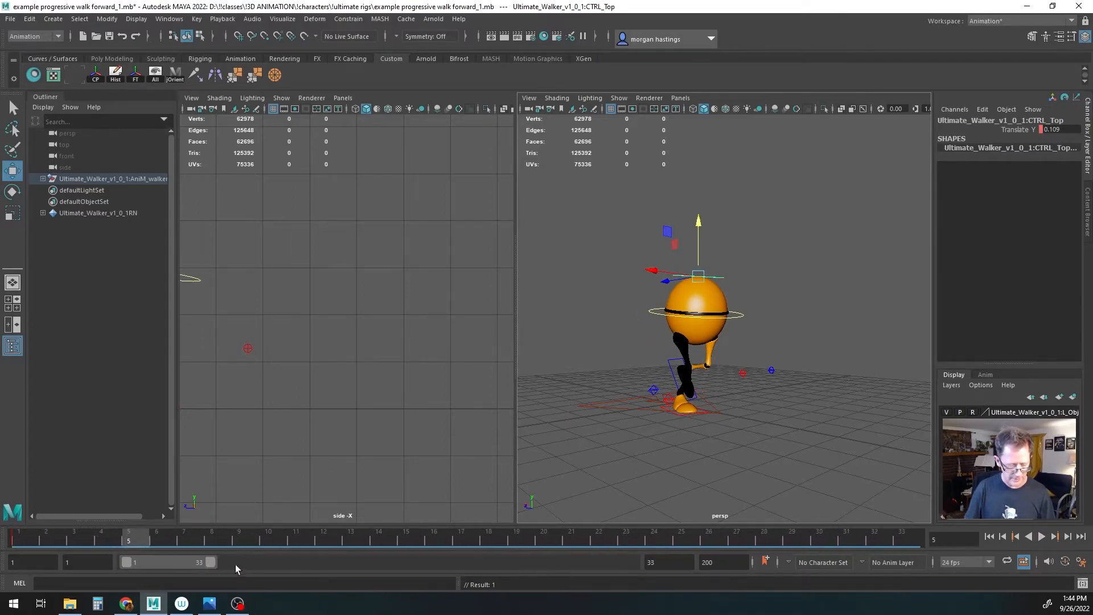
key("alt+v")
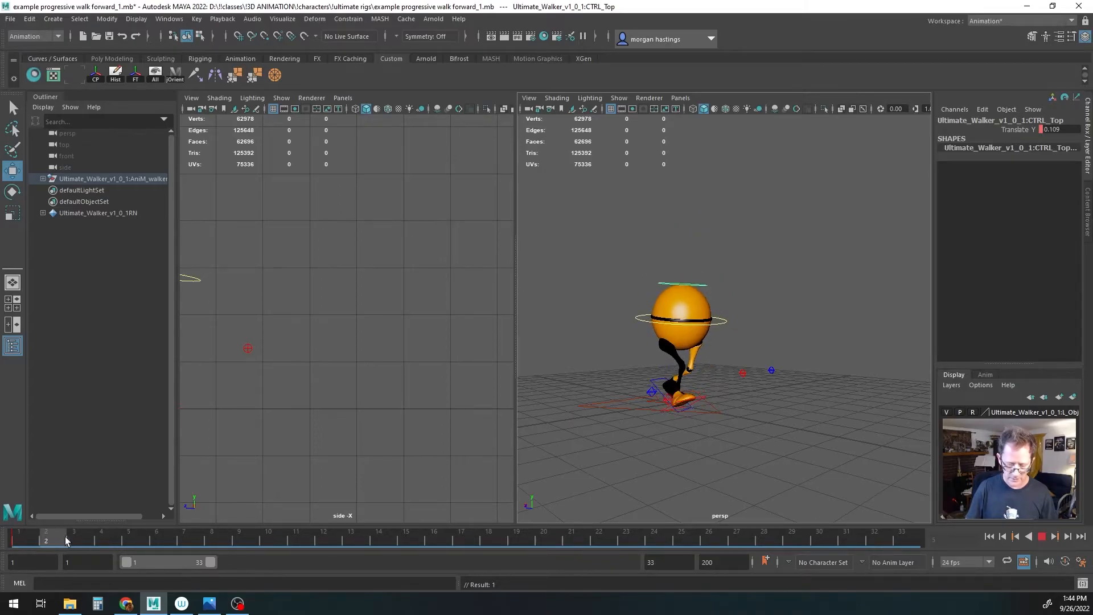
left_click_drag(34, 541, 97, 540)
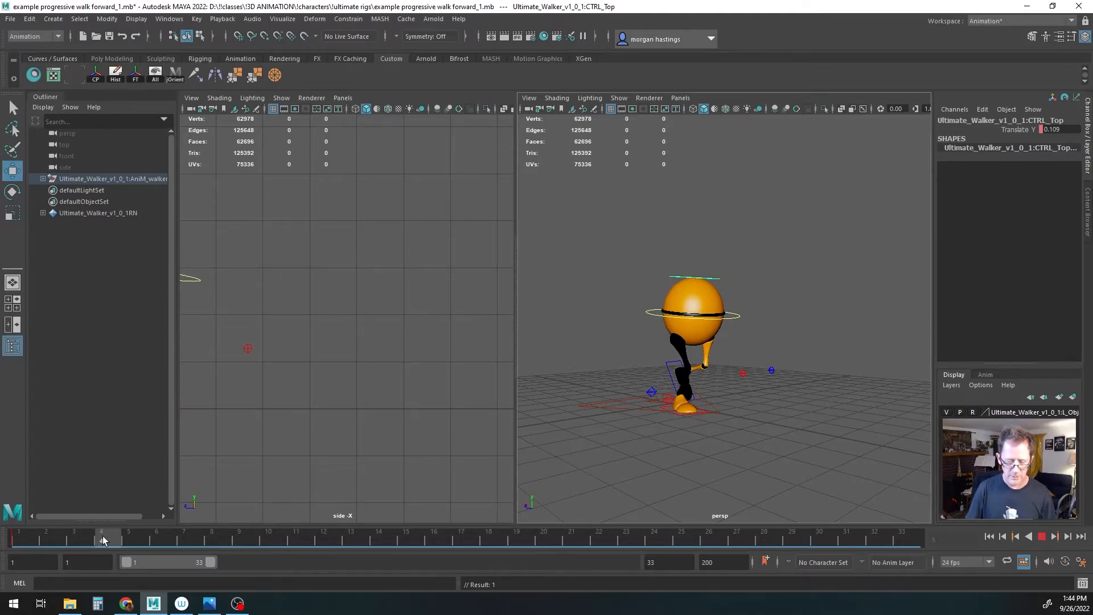
left_click_drag(103, 540, 103, 539)
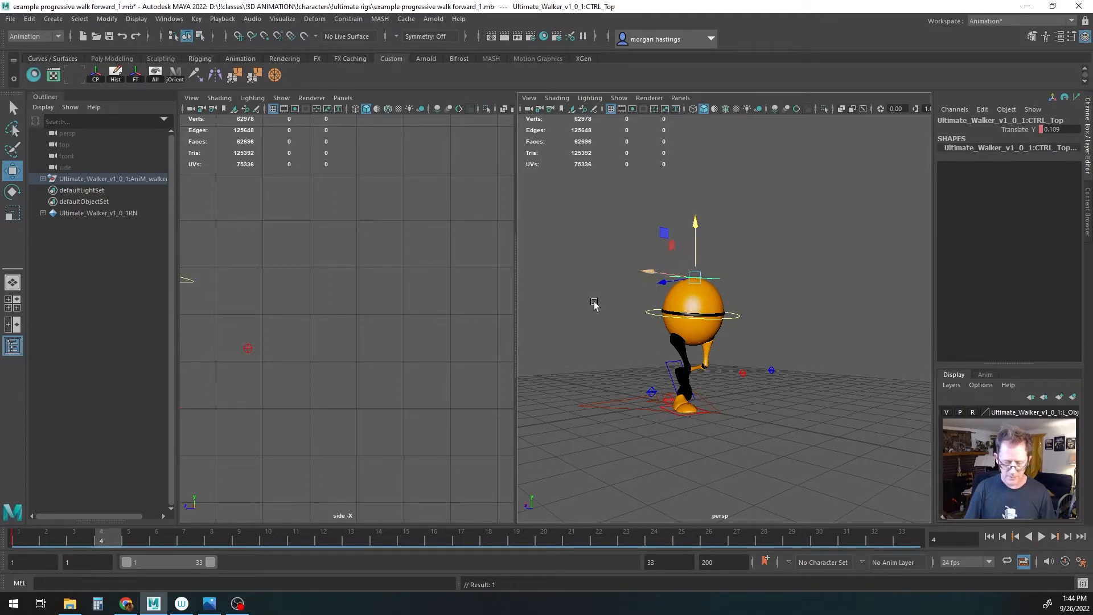
Step: At frame 5, lower the top control to a Translate Y of about -0.012 and set a key
left_click_drag(103, 540, 146, 538)
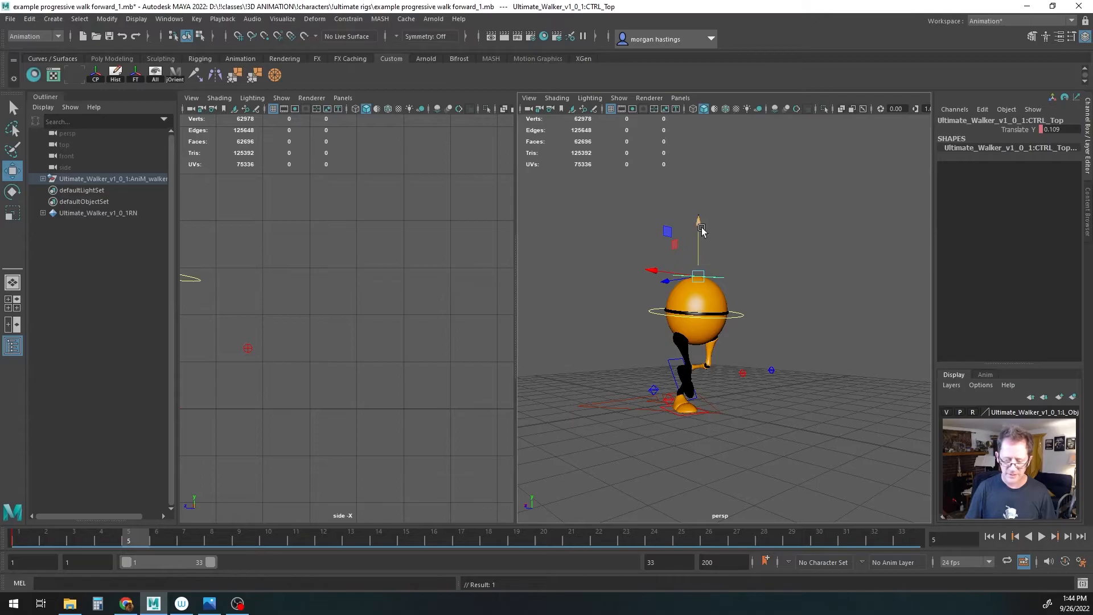
left_click_drag(699, 230, 700, 237)
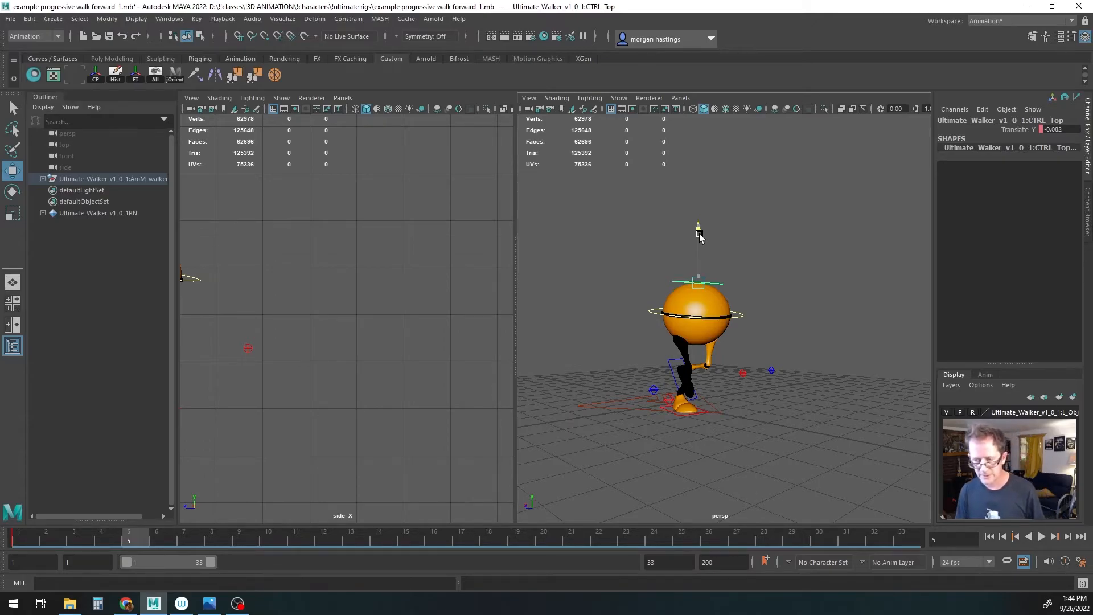
left_click_drag(699, 237, 699, 233)
key("s")
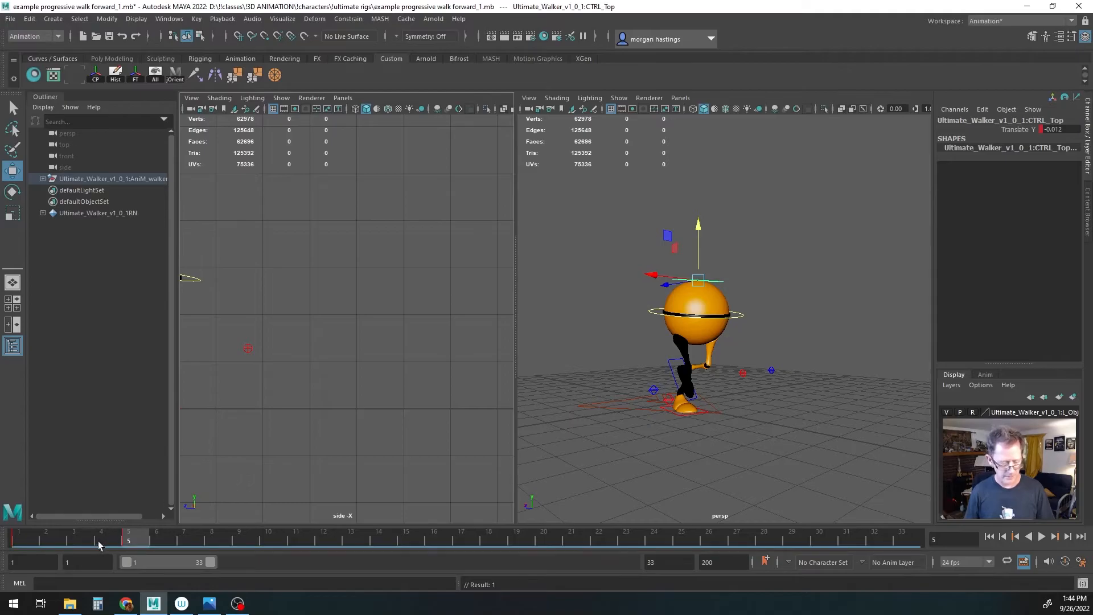
Step: Scrub between frames 3 and 5 to check the body's squash, and maximize the perspective view
left_click_drag(147, 537, 77, 536)
middle_click_drag(631, 460, 641, 454, "alt")
left_click_drag(90, 541, 131, 532)
left_click_drag(695, 433, 690, 439, "alt")
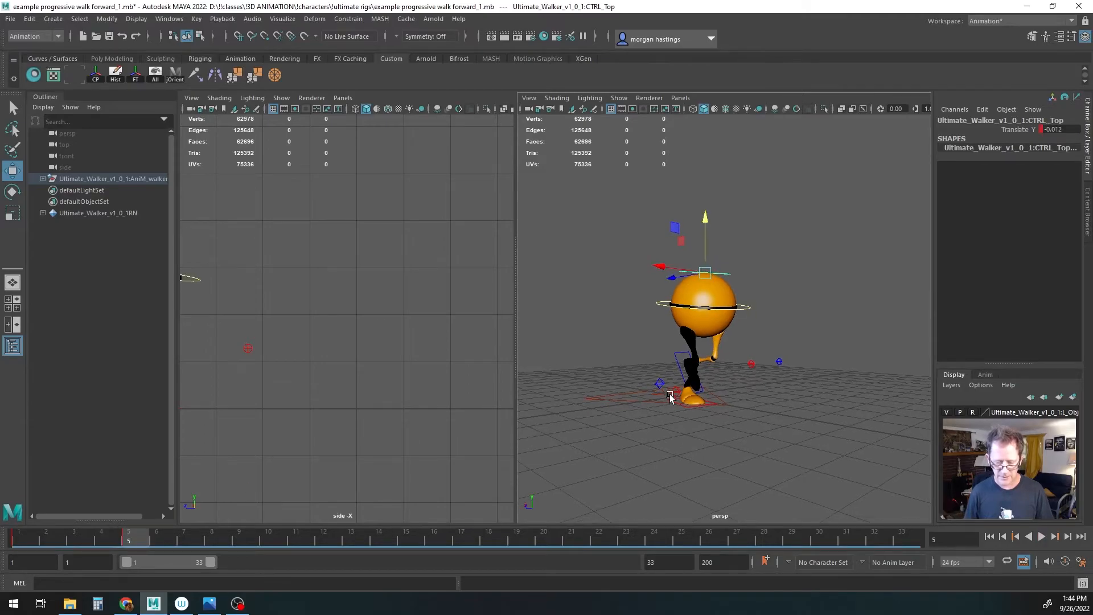
key("space")
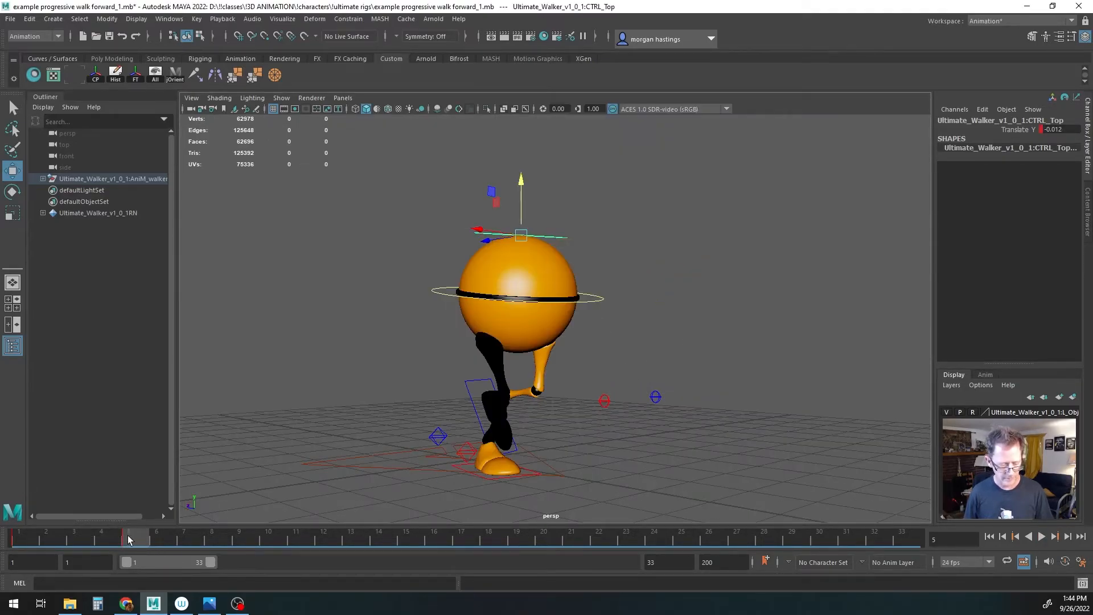
Step: At frame 11, squash the body by lowering the top control to a Translate Y of about -0.177, and key it
key("alt+v")
mouse_move(140, 538)
left_mouse_down()
mouse_move(316, 537)
mouse_move(304, 536)
left_mouse_up()
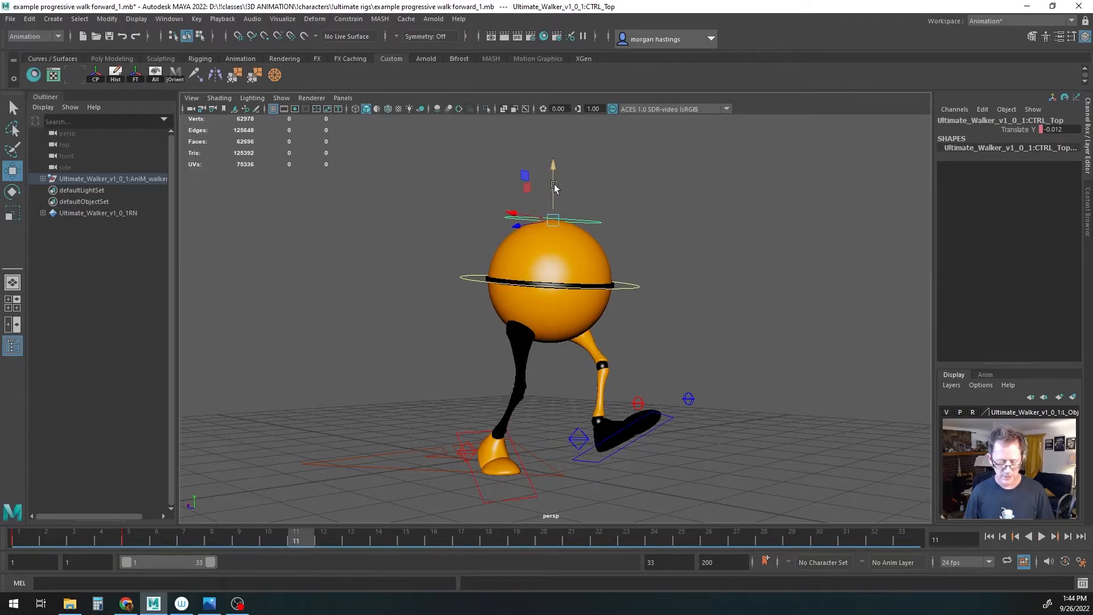
left_click_drag(555, 186, 555, 198)
key("s")
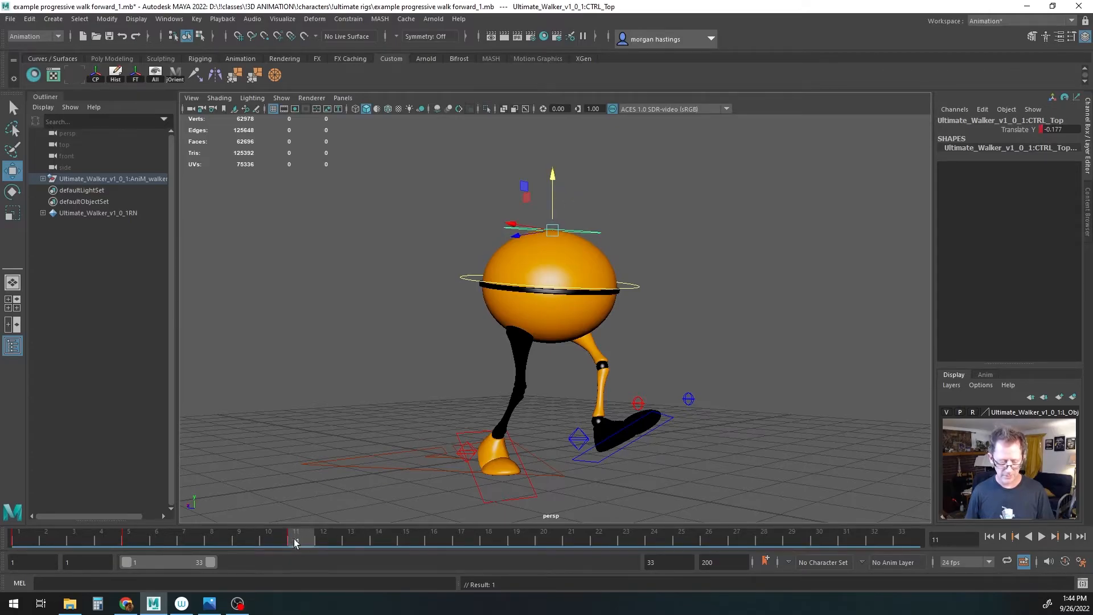
Step: At frame 16, stretch the body by raising the top control to a Translate Y of about 0.113, and key it
left_click_drag(295, 541, 431, 543)
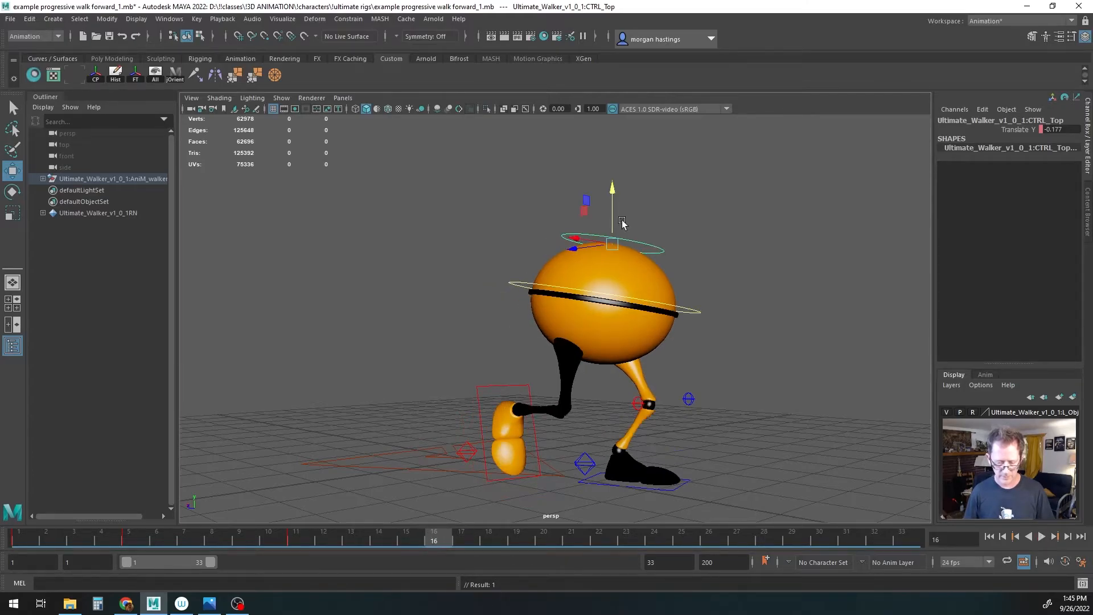
left_click_drag(612, 221, 615, 199)
key("s")
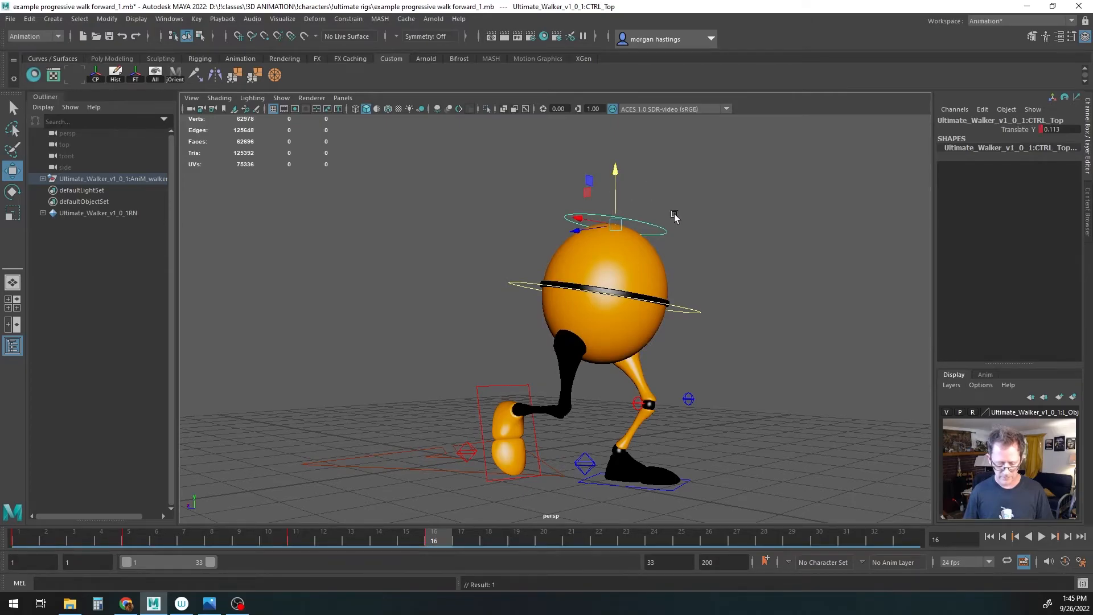
Step: At frame 18, lower the top control to a Translate Y of about -0.046 and set a key
left_click_drag(438, 542, 503, 538)
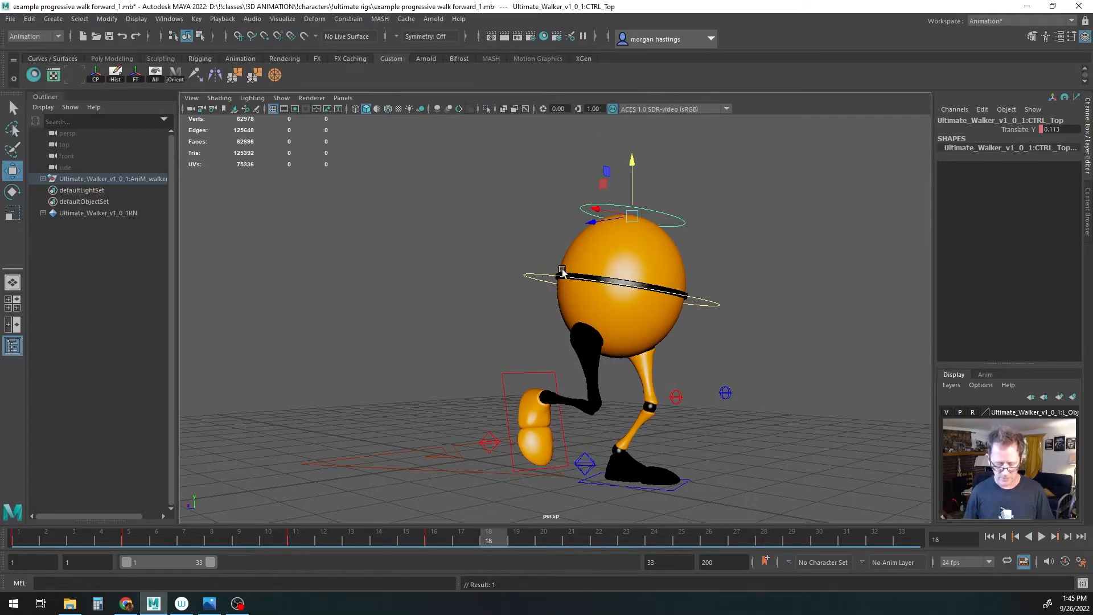
left_click_drag(632, 177, 634, 194)
key("s")
Step: Key the top control's Translate Y at about -0.144 on frame 21 and about 0.081 on frame 24
key("alt+v")
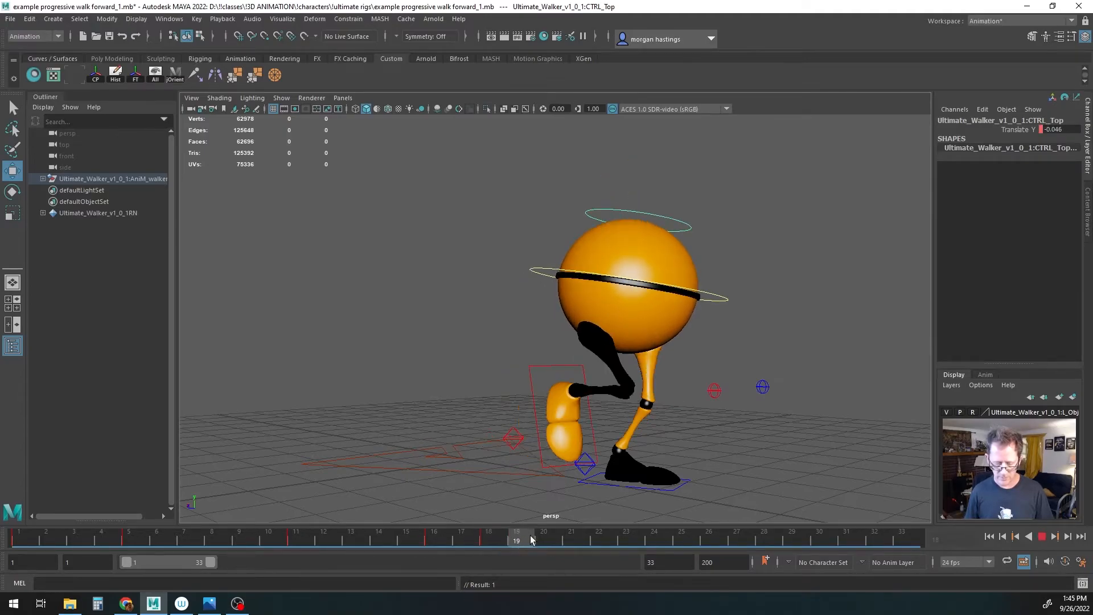
mouse_move(497, 533)
left_mouse_down()
mouse_move(381, 533)
mouse_move(592, 530)
mouse_move(571, 532)
left_mouse_up()
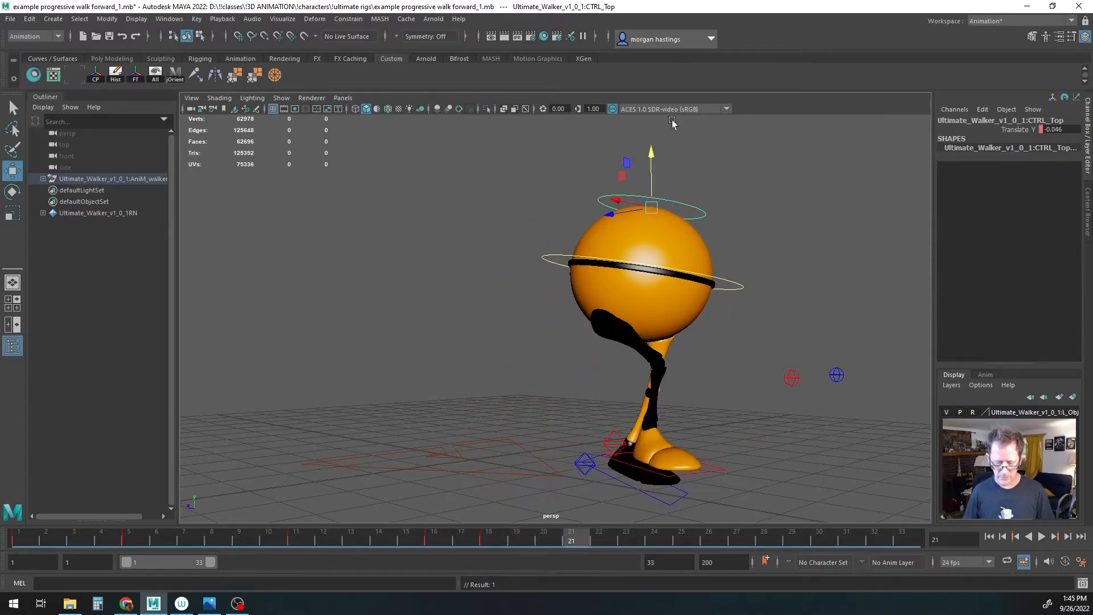
left_click_drag(651, 170, 650, 177)
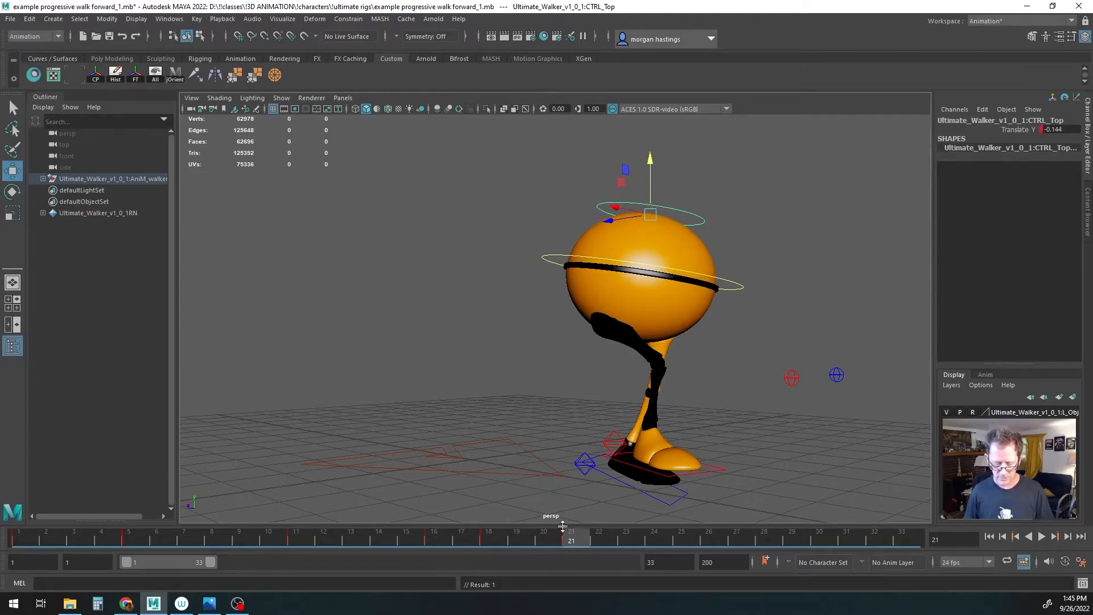
left_click_drag(569, 539, 653, 542)
left_click_drag(686, 189, 685, 175)
key("s")
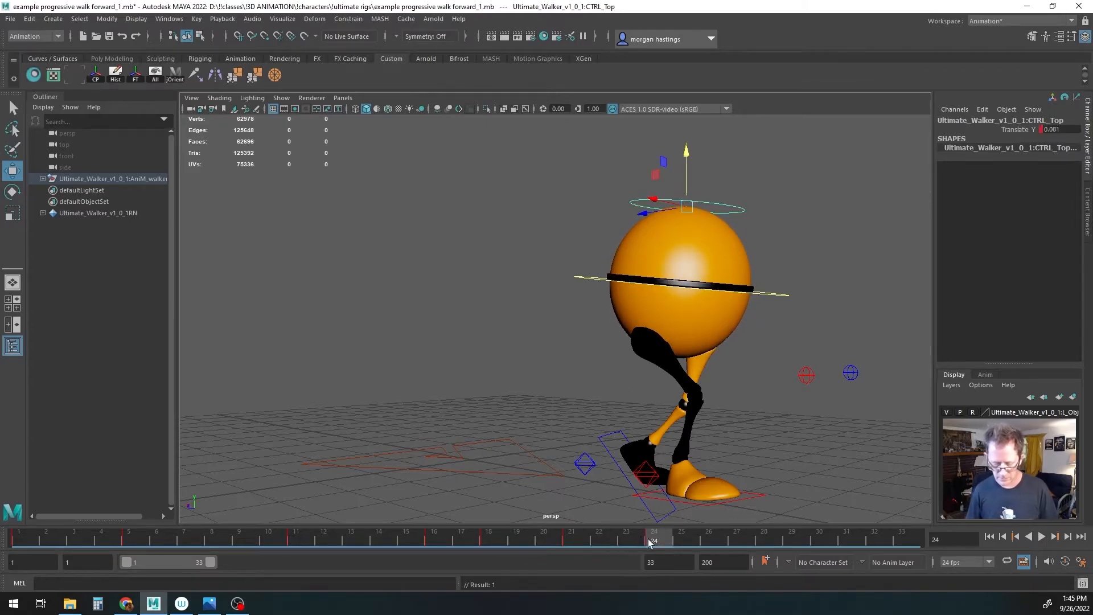
Step: Lower and key the top control at frame 27, and raise it to a Translate Y of about 0.029 with a key at frame 30
left_click_drag(667, 540, 737, 540)
left_click_drag(716, 175, 715, 182)
key("s")
left_click_drag(757, 542, 818, 540)
left_click_drag(712, 169, 712, 164)
key("s")
Step: Shift the visible timeline range to frames 21–53 and preview the walk through frame 31
left_click_drag(176, 562, 202, 563)
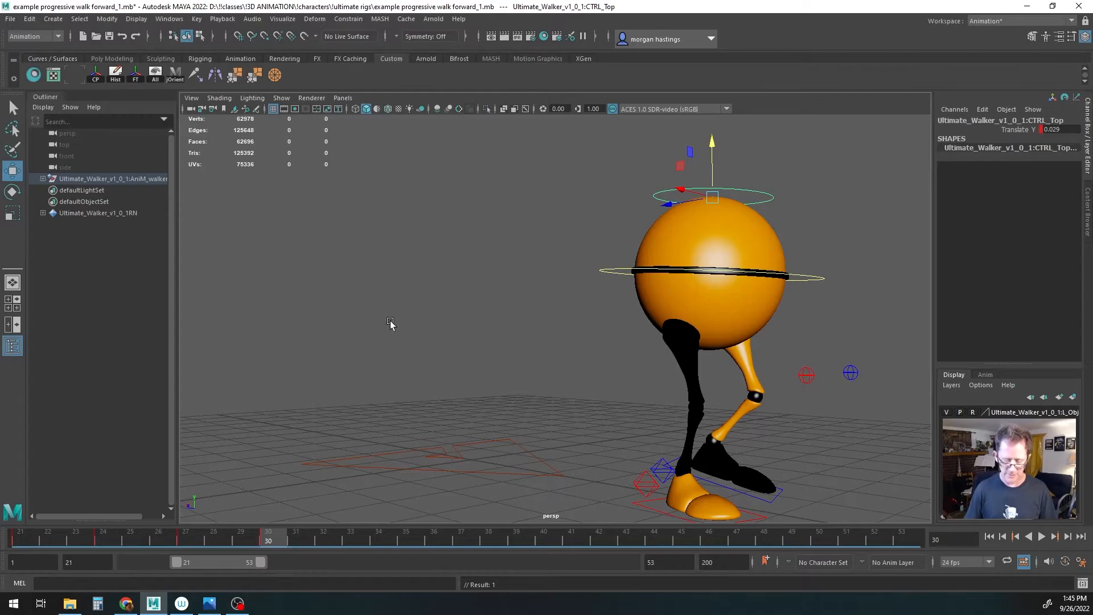
key("alt+v")
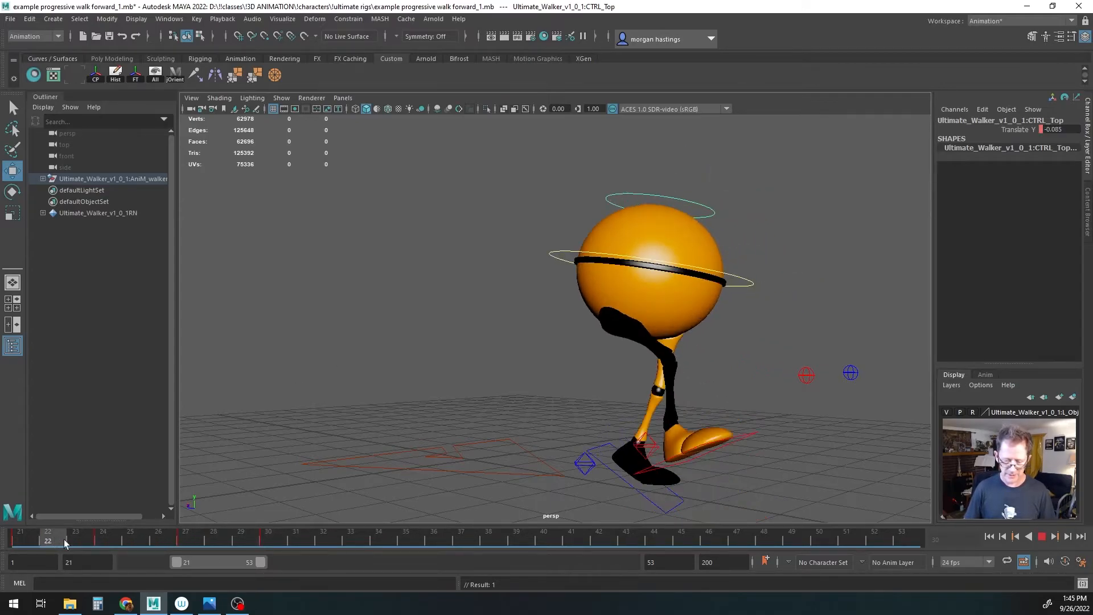
left_click_drag(171, 542, 313, 545)
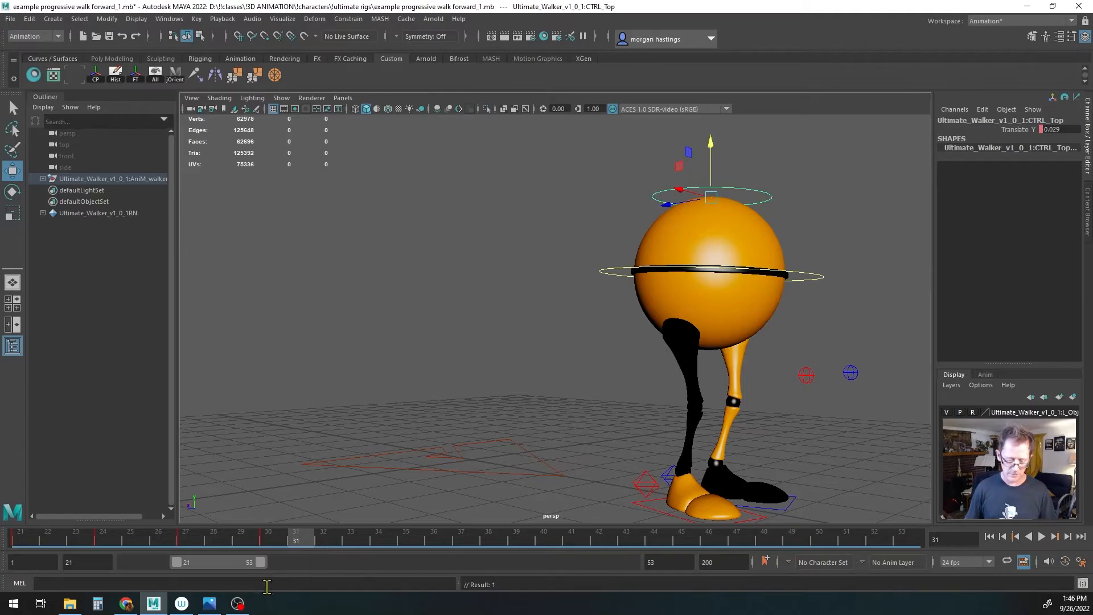
Step: At frame 32, adjust the top control's height against the preceding frames, finishing with a slight upward stretch
left_click(323, 542)
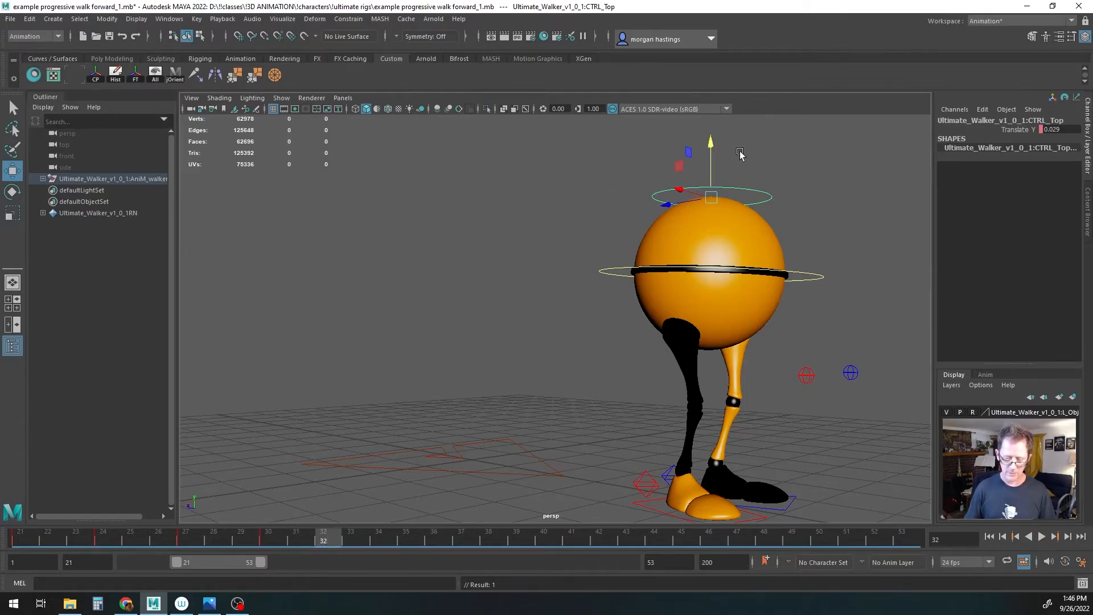
left_click_drag(711, 166, 712, 169)
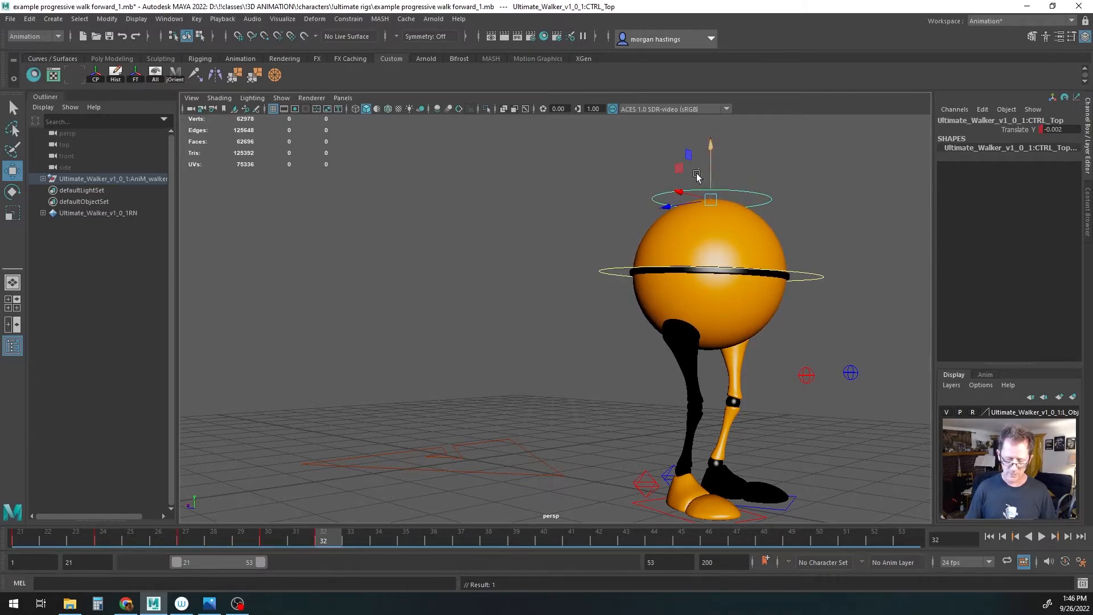
key("alt+v")
left_click_drag(238, 537, 322, 533)
left_click_drag(721, 184, 710, 146)
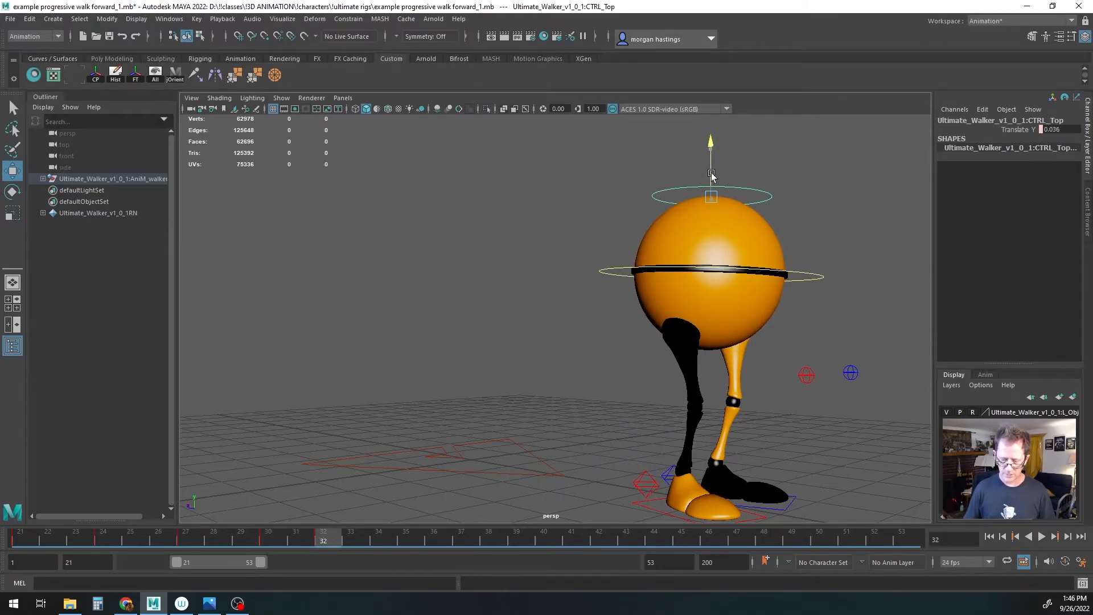
Step: At frame 35, lower the top control to a Translate Y of about -0.017, key it, and preview the motion
left_click_drag(325, 541, 406, 541)
left_click_drag(711, 159, 712, 165)
key("s")
key("alt+v")
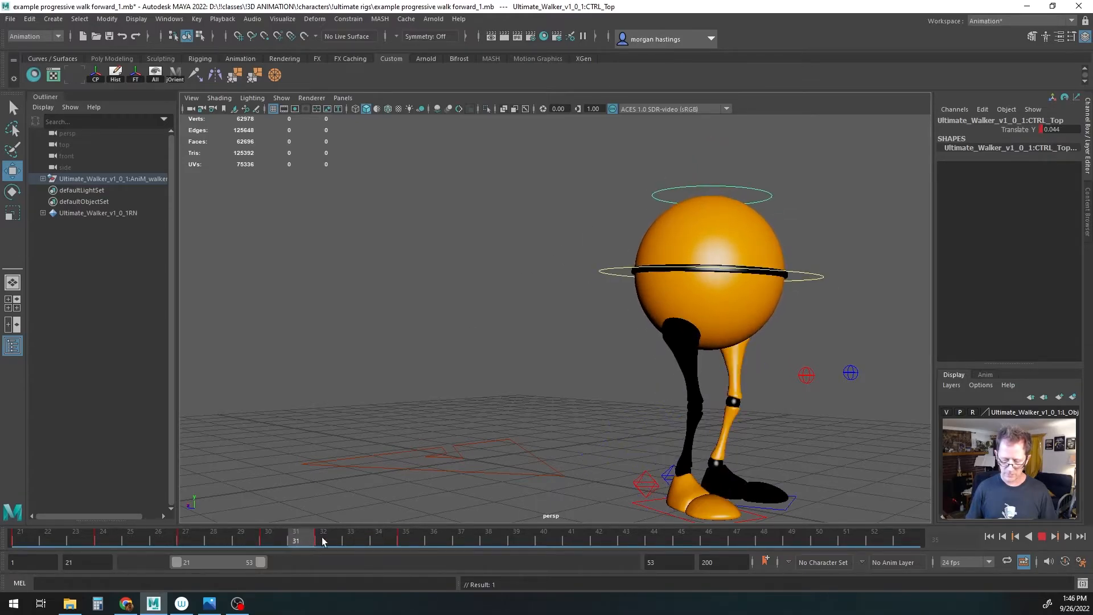
Step: At frame 38, set the top control's Translate Y to 0 and key it to settle the body's shape
left_click_drag(404, 539, 488, 540)
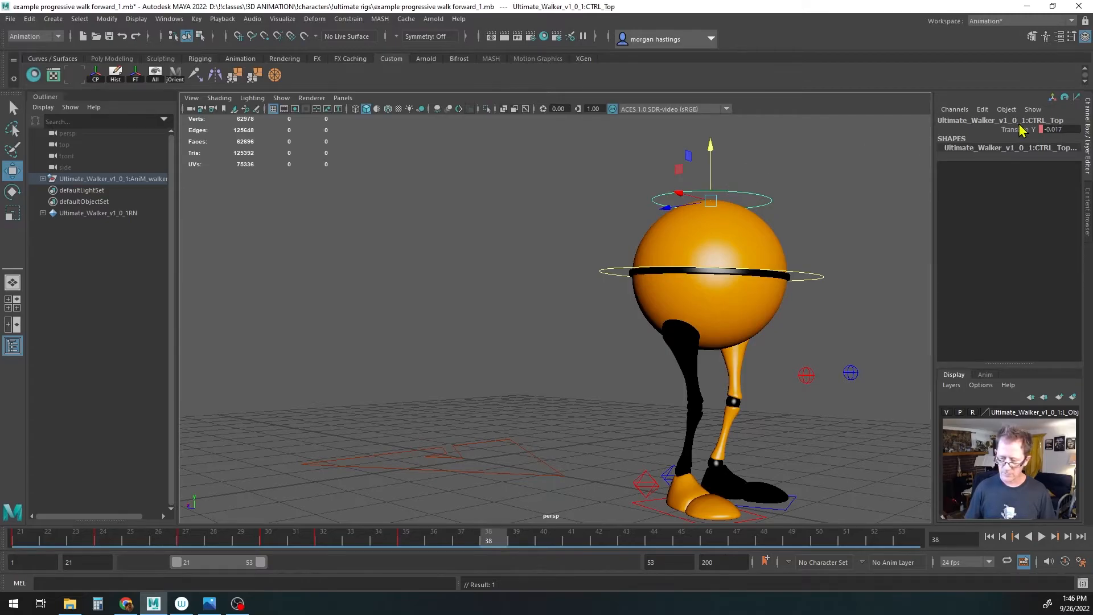
left_click(1061, 127)
type("0")
key("Return")
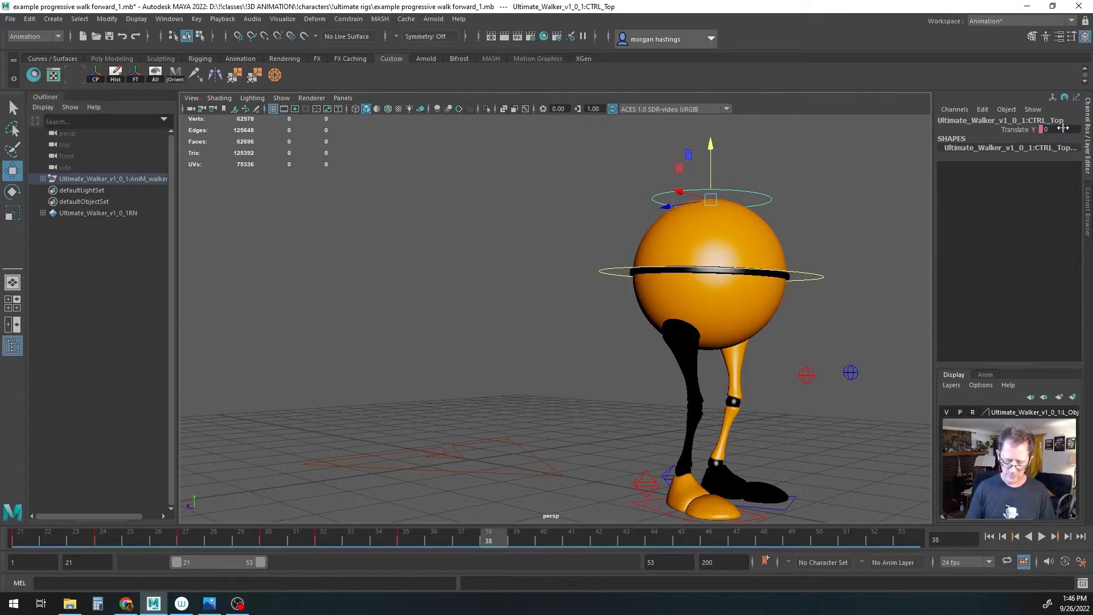
middle_click_drag(721, 302, 706, 299, "alt")
key("s")
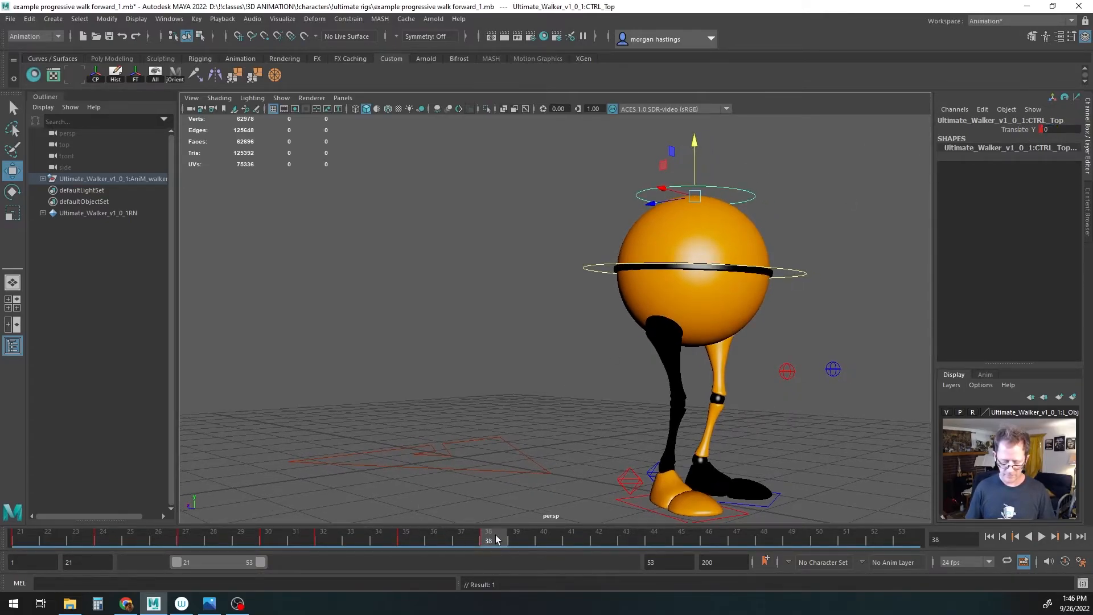
scroll(607, 434, "down", 3)
left_click_drag(607, 434, 570, 468, "alt")
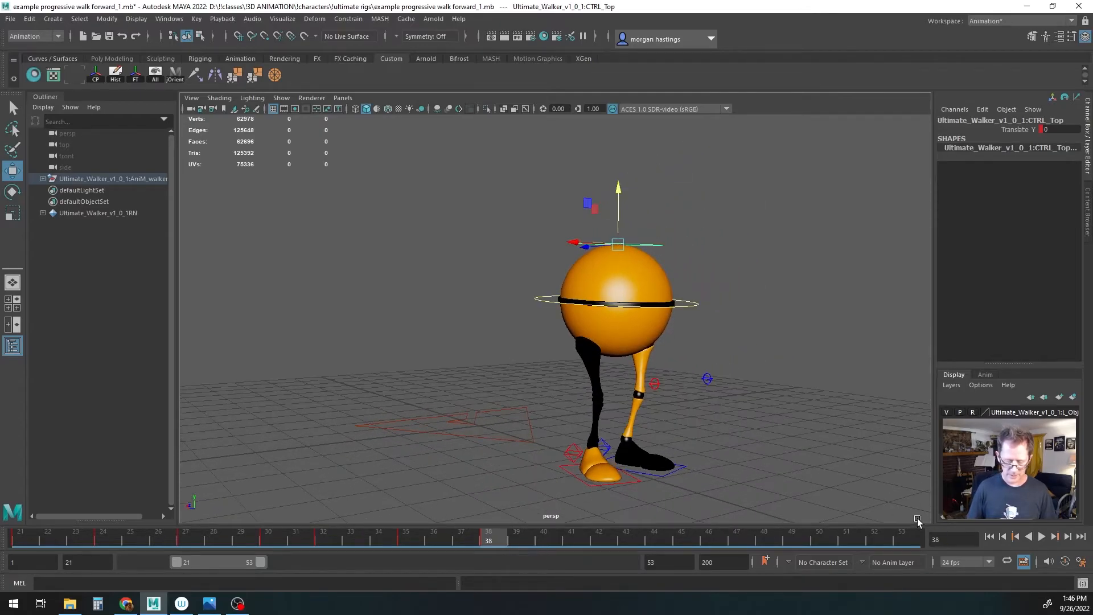
Step: Preview the walk from the start of the visible timeline range, frames 21–53
left_click(988, 537)
left_click(1041, 537)
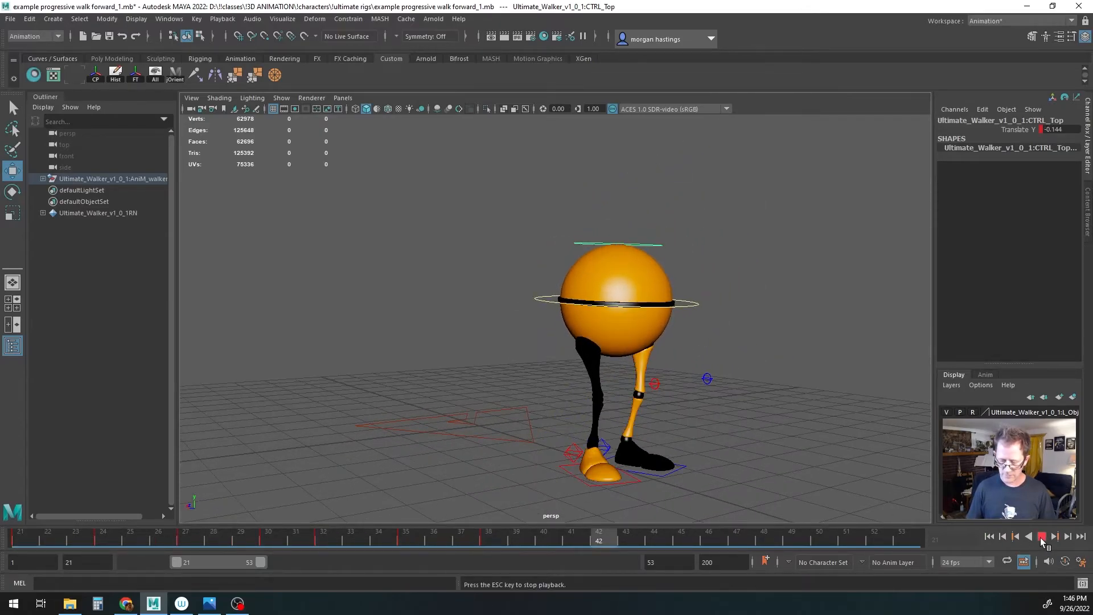
left_click(989, 537)
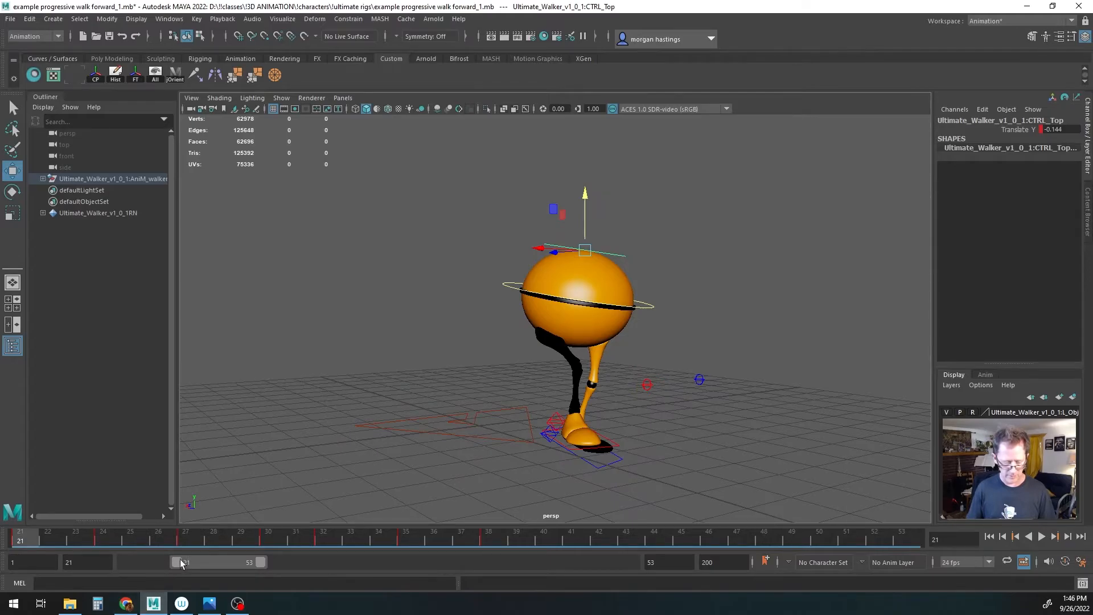
Step: Widen the visible timeline range to frames 1–92 and preview the whole walk from frame 1
left_click_drag(182, 563, 111, 565)
left_click_drag(217, 561, 366, 559)
left_click(1002, 536)
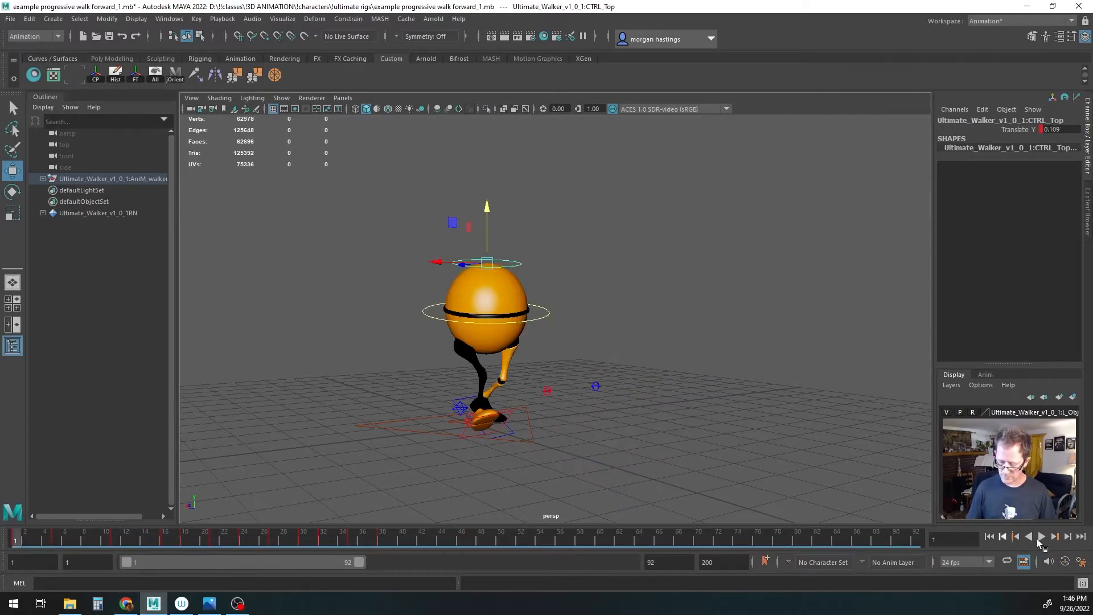
left_click(1042, 539)
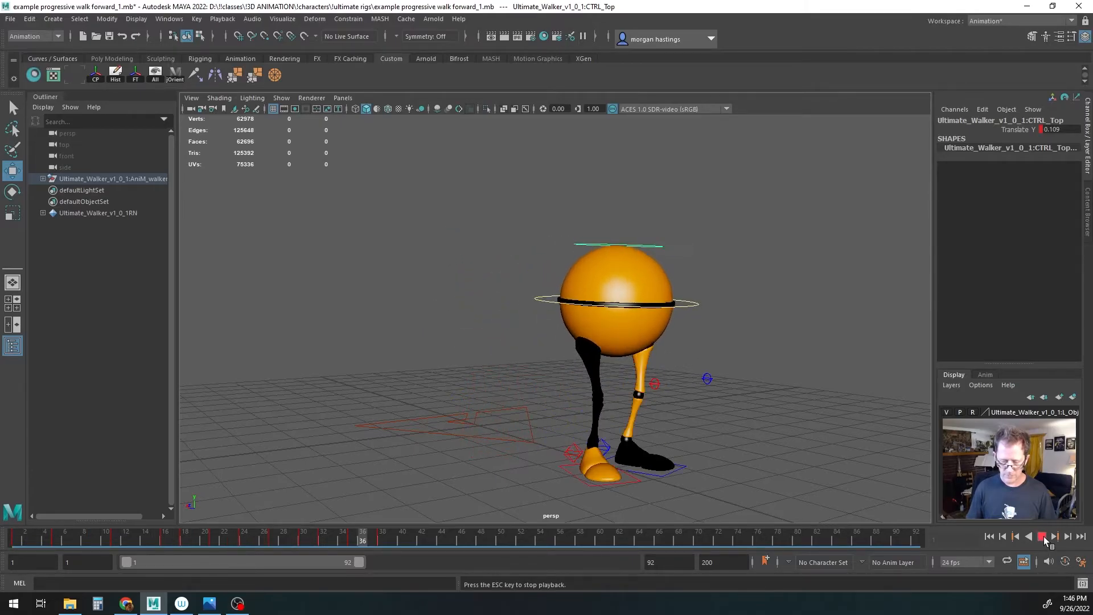
left_click(1043, 537)
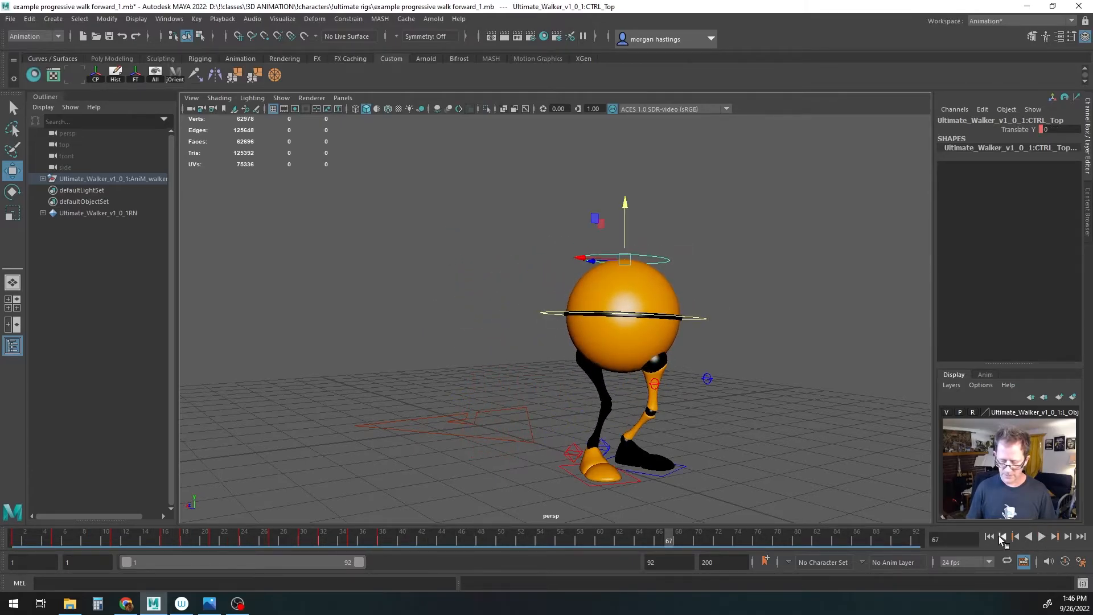
left_click(991, 536)
left_click(1041, 536)
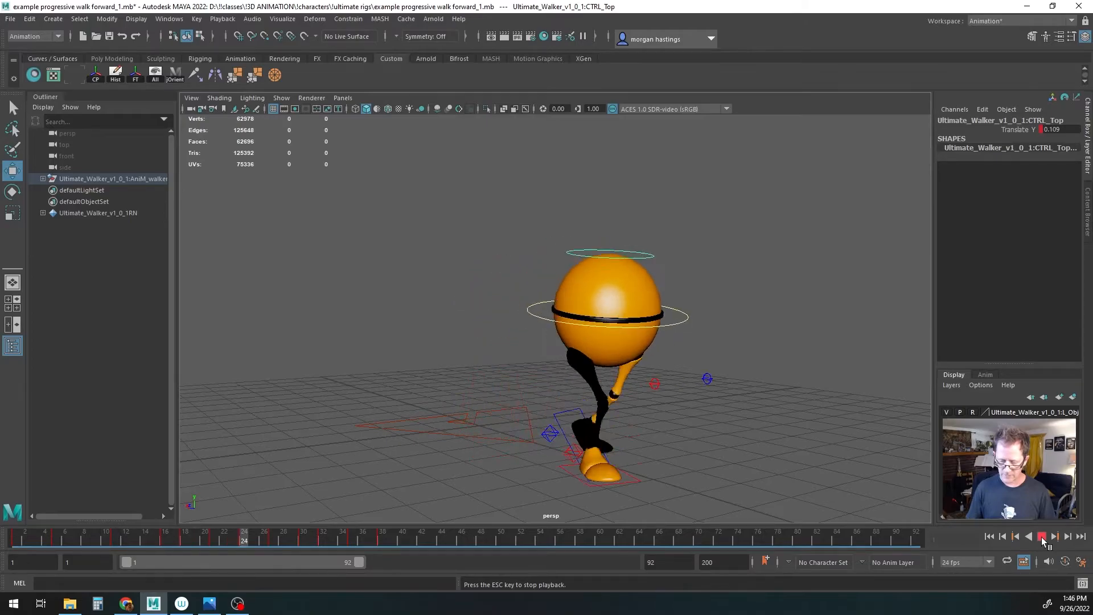
left_click(1039, 537)
Step: At frame 32, raise the top control slightly to strengthen the stretch and key it
left_click_drag(387, 538, 322, 537)
left_click_drag(620, 216, 620, 213)
key("s")
Step: At frame 38, raise the top control to a Translate Y of 0.08 and key it
left_click_drag(329, 541, 352, 542)
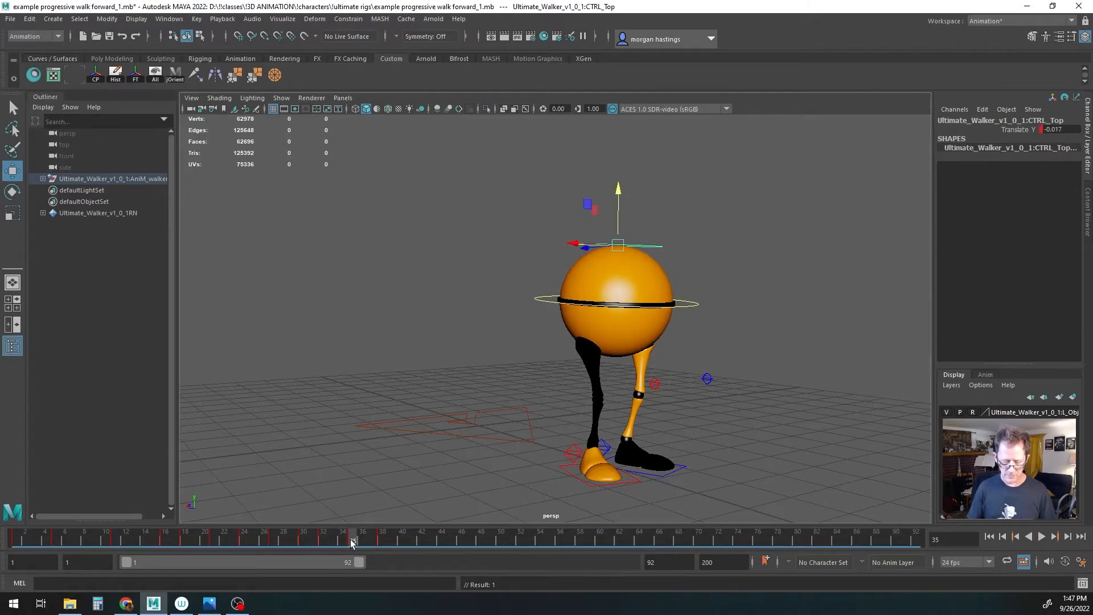
left_click_drag(359, 541, 380, 541)
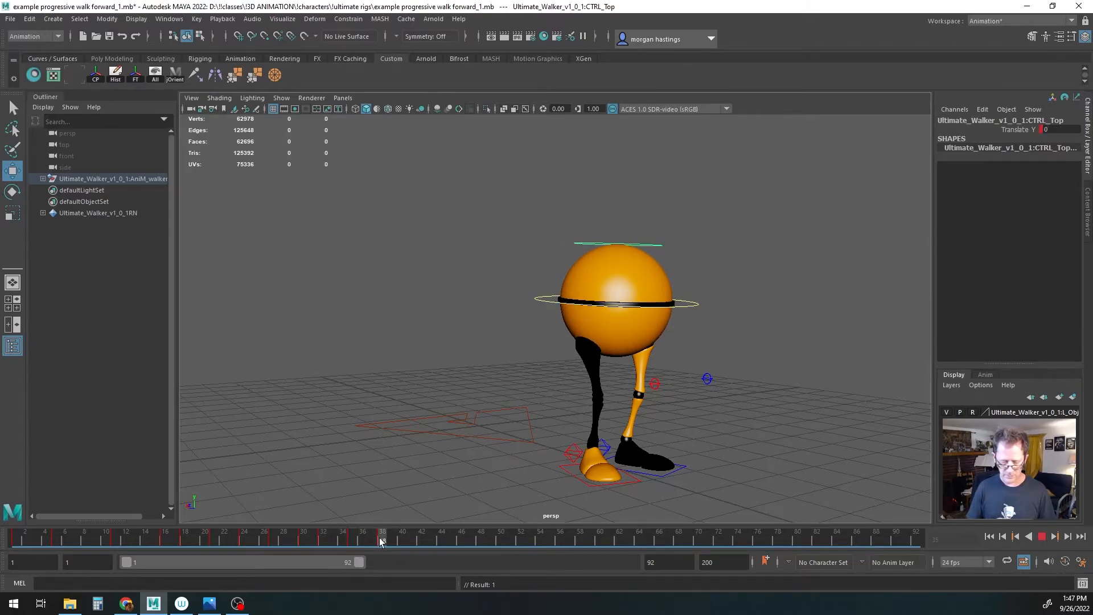
left_click_drag(619, 225, 620, 221)
key("s")
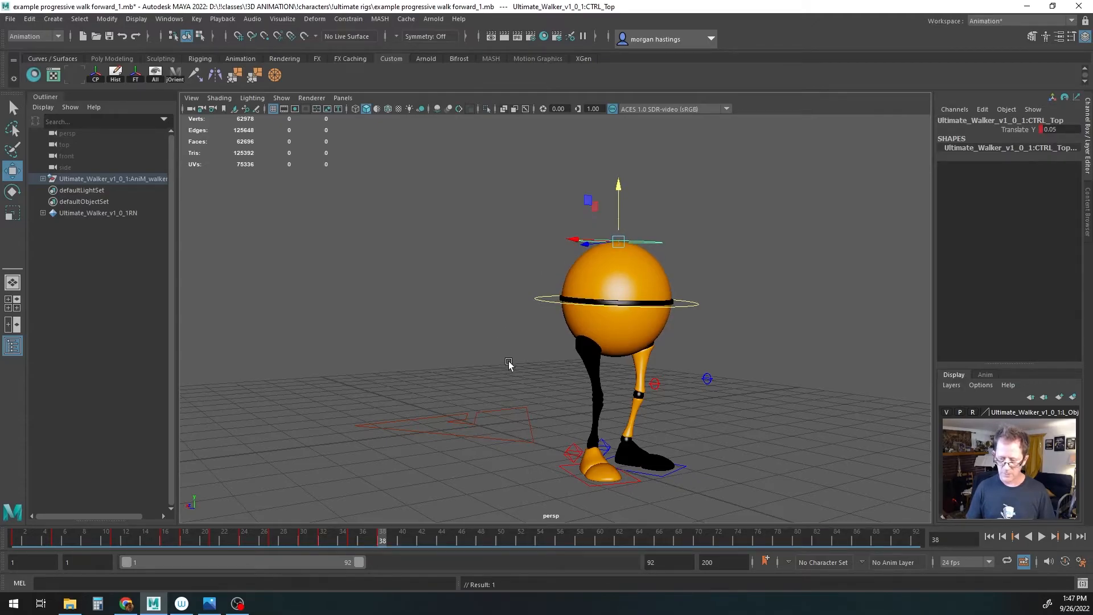
left_click_drag(619, 225, 619, 222)
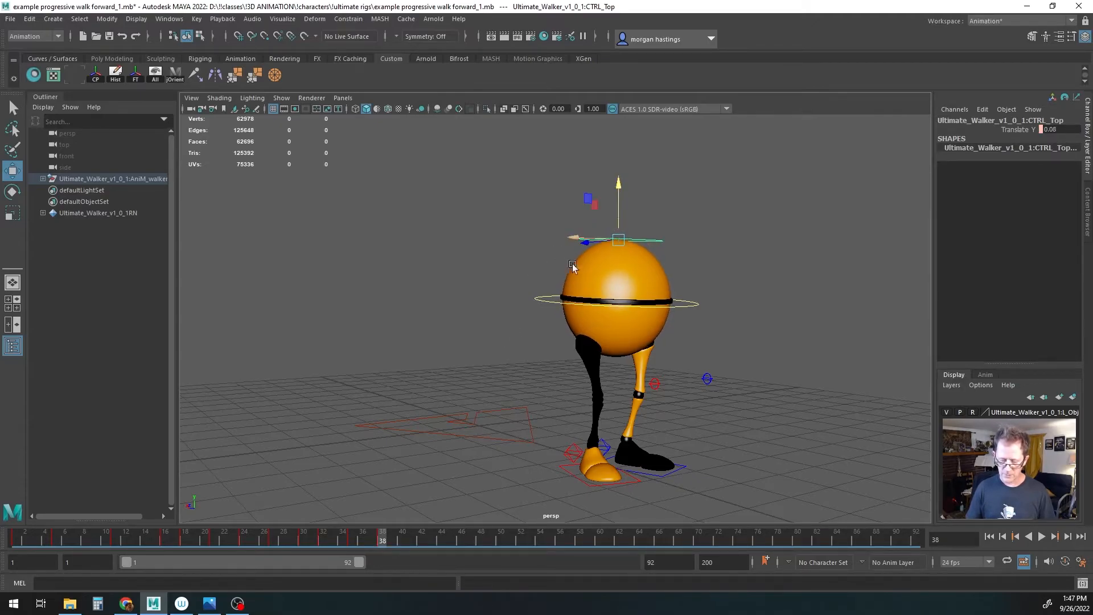
Step: At frame 40, lower the top control back to a Translate Y of 0 and key it
left_click(402, 540)
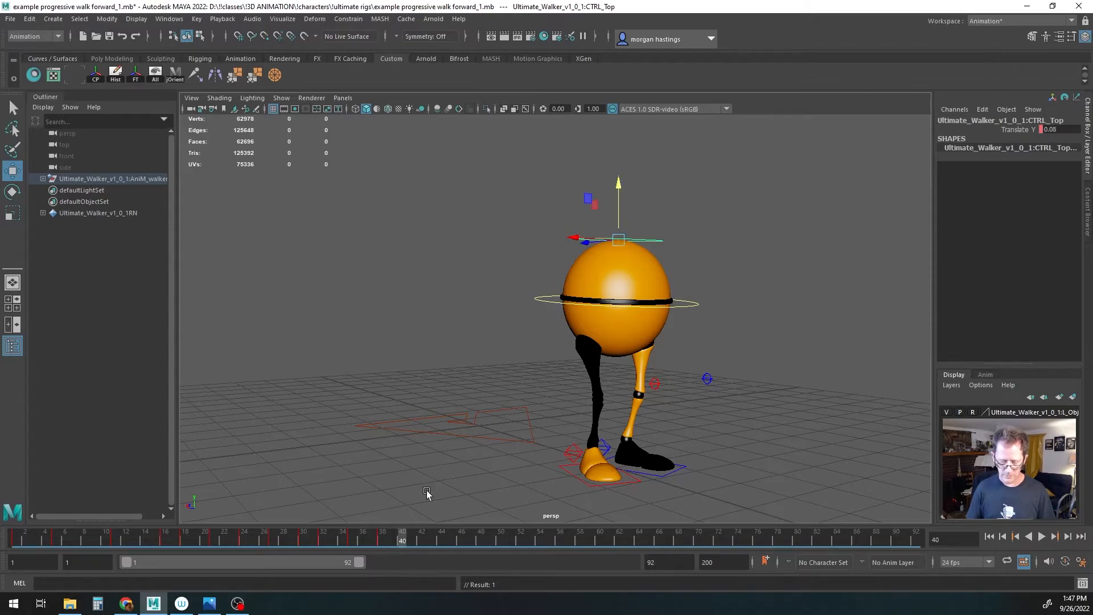
left_click_drag(621, 213, 622, 216)
key("s")
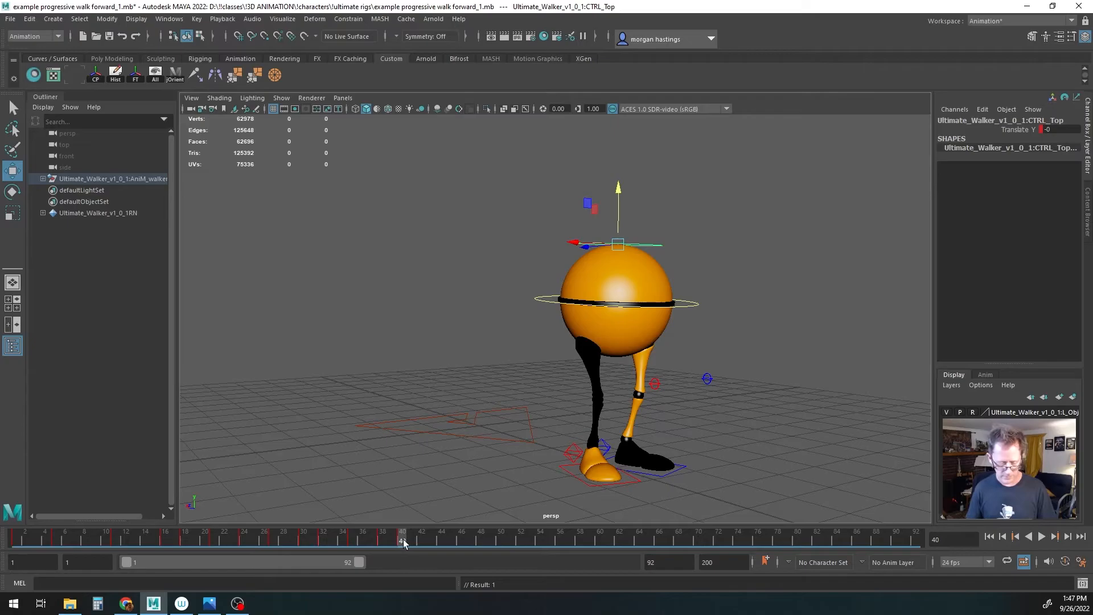
key("alt+v")
Step: Raise the top control to Translate Y 0.119 at frame 56, and lower and key it at frame 58 for a squash
mouse_move(471, 545)
left_mouse_down()
mouse_move(443, 541)
mouse_move(573, 546)
mouse_move(501, 544)
mouse_move(557, 541)
left_mouse_up()
left_click_drag(625, 232, 625, 225)
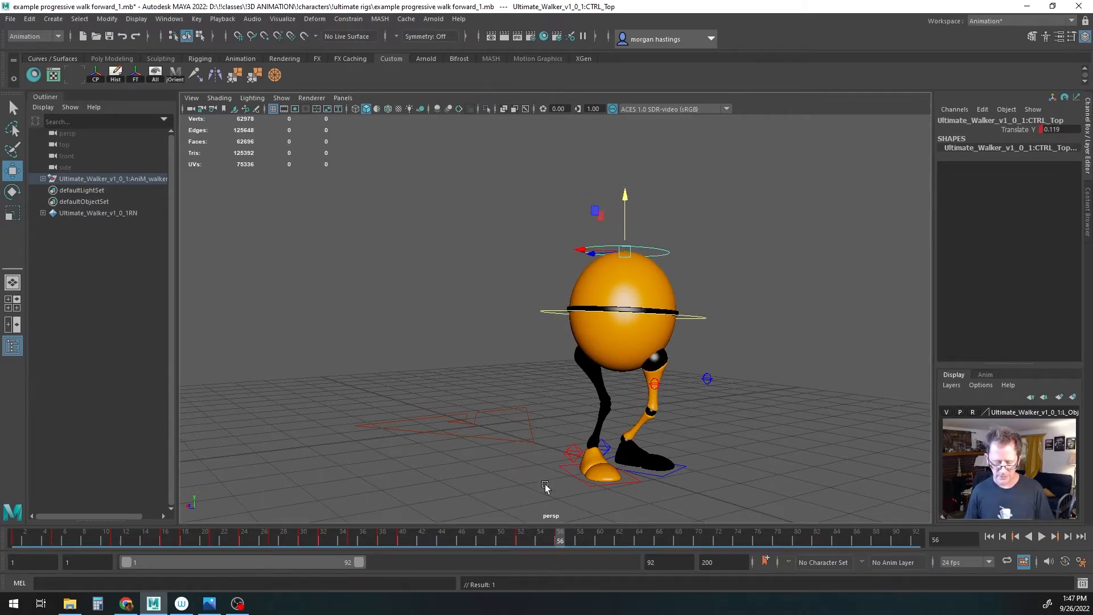
mouse_move(560, 540)
left_mouse_down()
mouse_move(591, 537)
mouse_move(566, 539)
mouse_move(579, 540)
left_mouse_up()
left_click_drag(625, 221, 628, 236)
key("s")
Step: Key the top control at a Translate Y of 0.049 on frame 60 and -0.02 on frame 62
left_click_drag(581, 541, 599, 540)
left_click_drag(626, 229, 626, 228)
key("s")
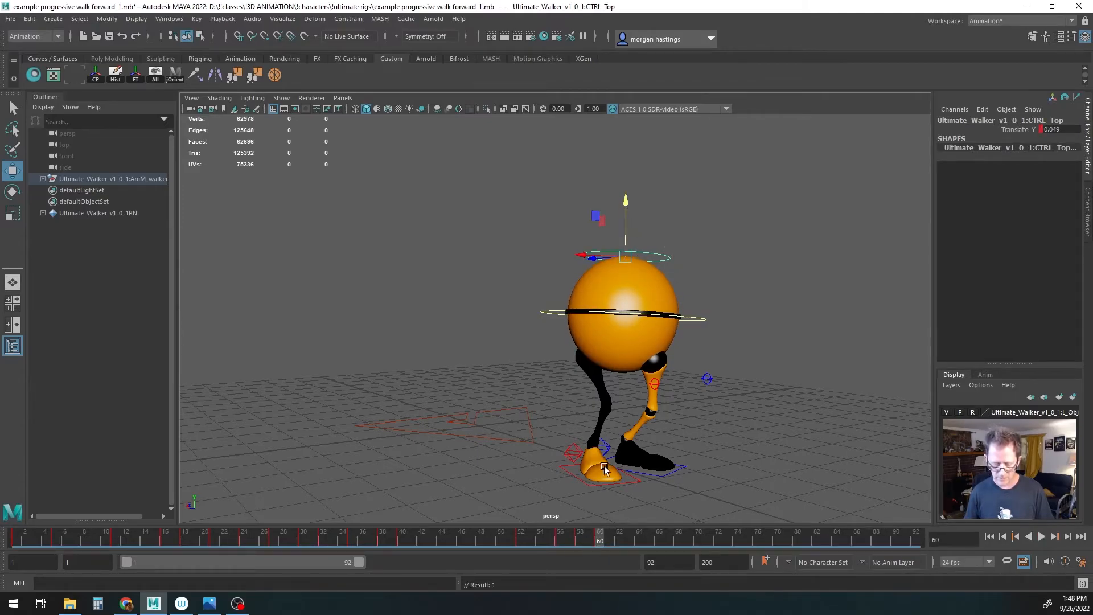
left_click_drag(602, 540, 620, 540)
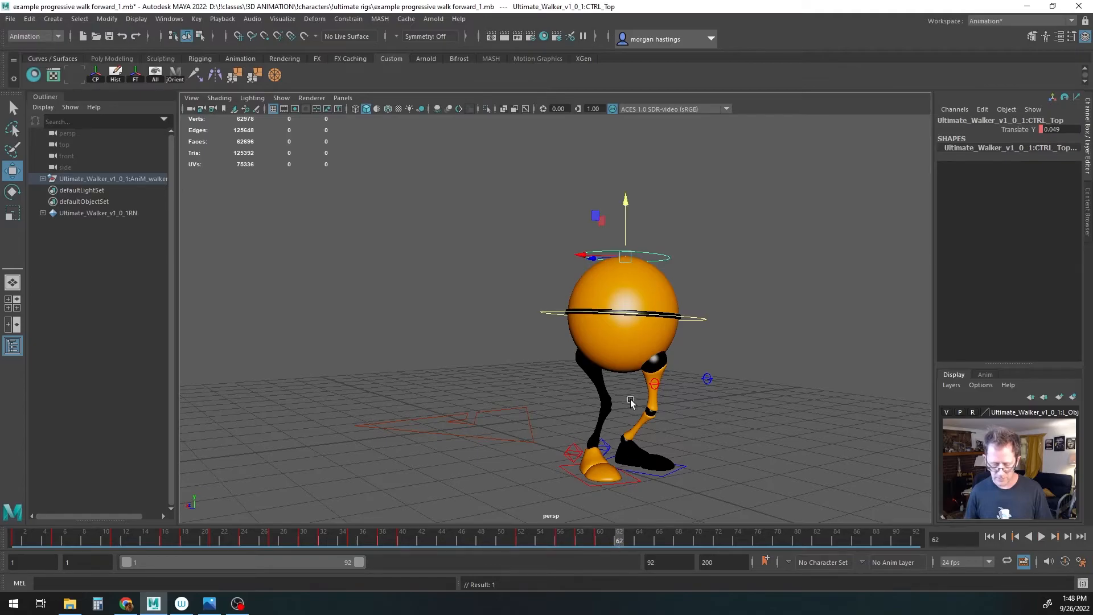
left_click_drag(625, 227, 625, 232)
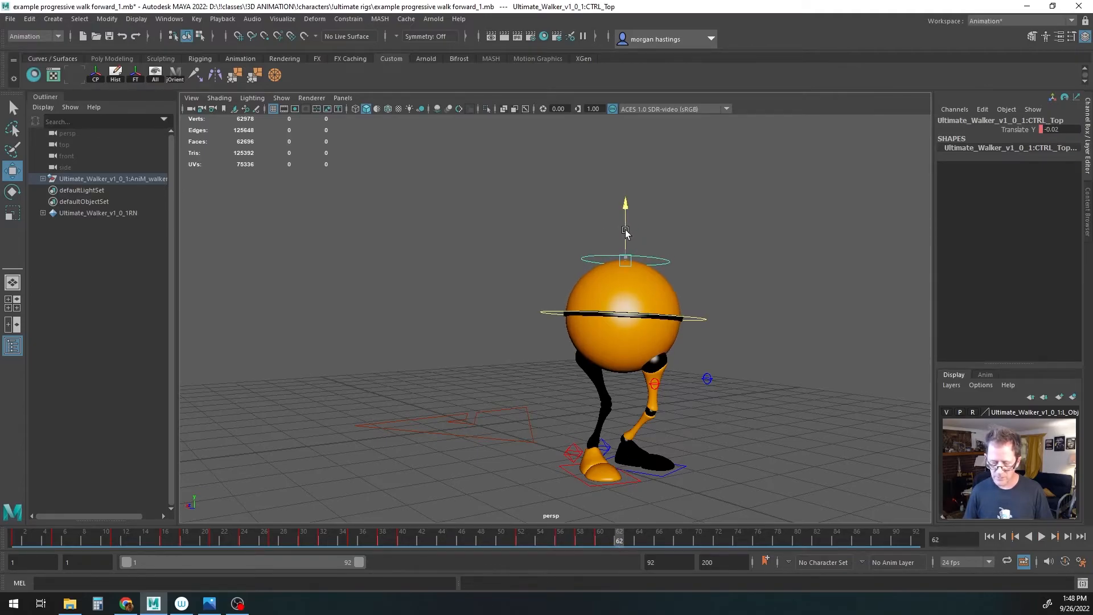
key("s")
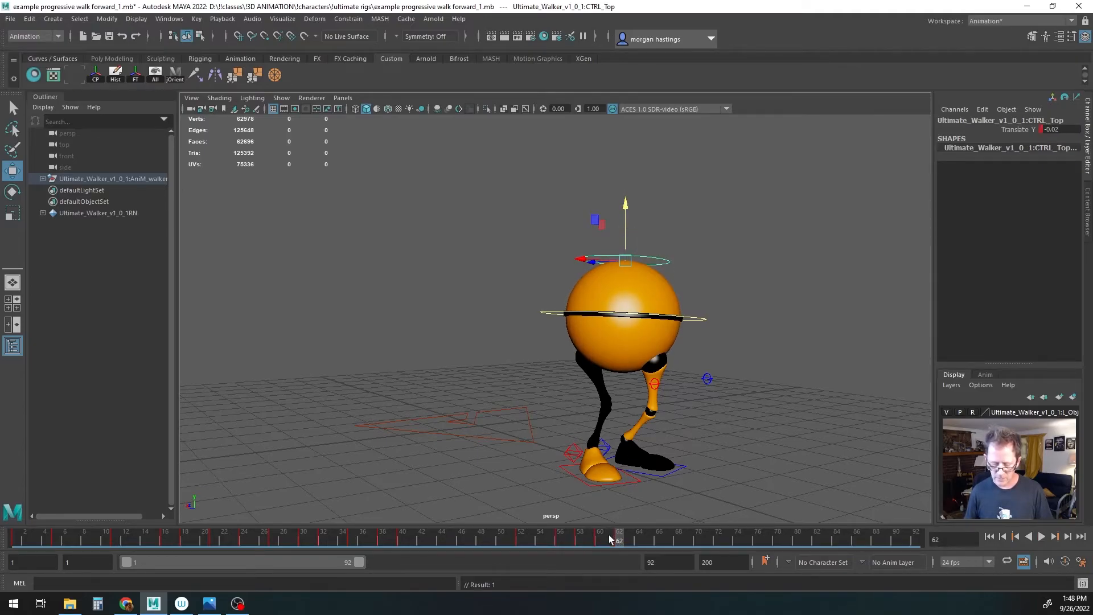
Step: Shift the visible timeline range to frames 43–134, and raise and key the main control at Translate Y -0.133 on frame 82
left_click_drag(622, 540, 767, 536)
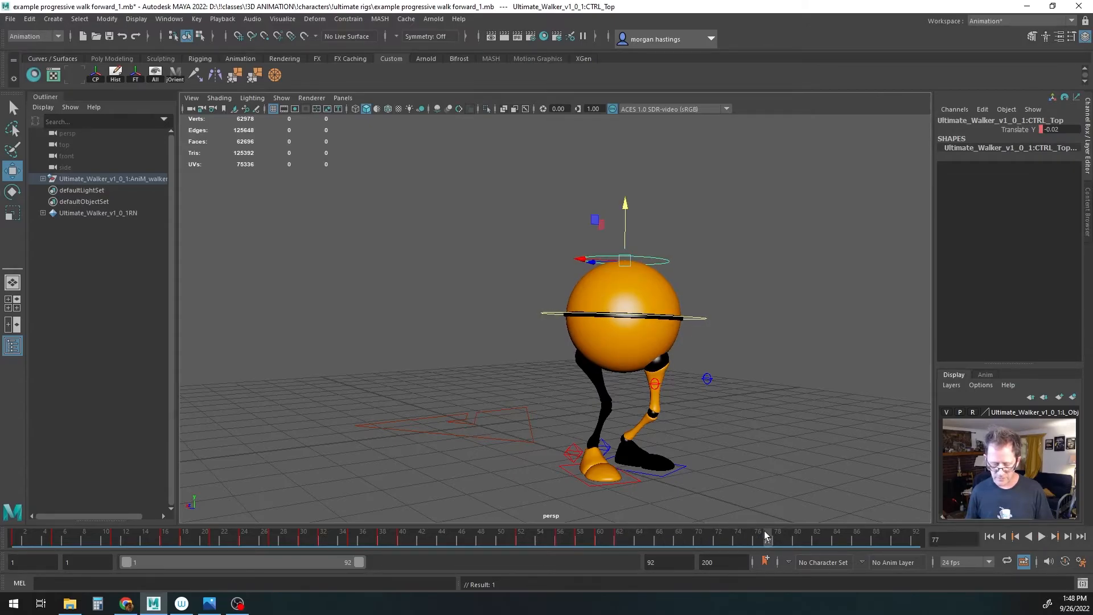
left_click_drag(316, 562, 428, 561)
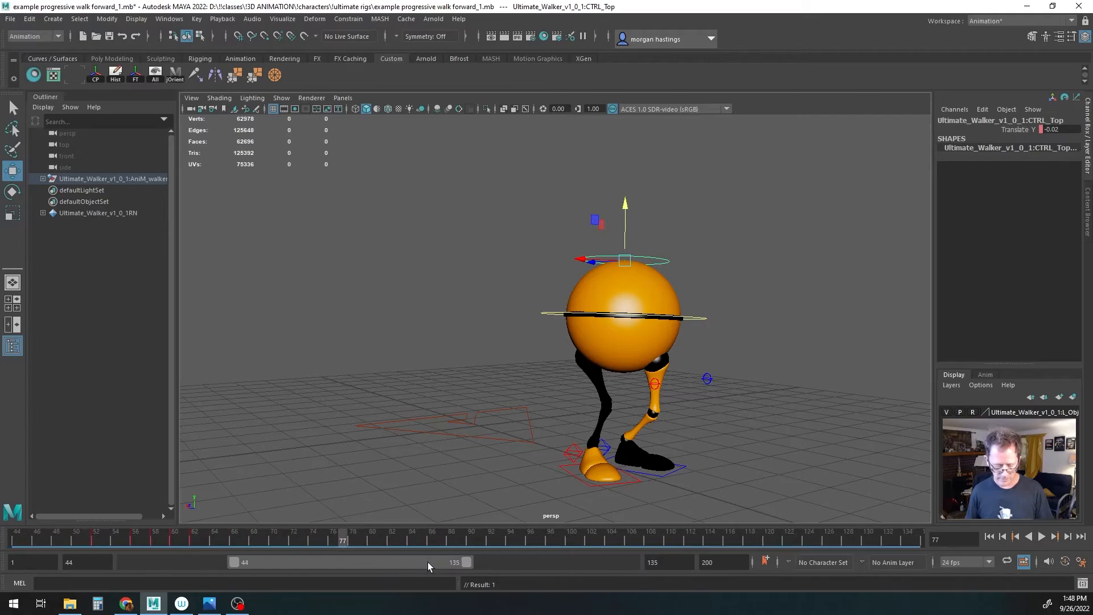
left_click_drag(353, 540, 402, 541)
left_click(548, 318)
left_click_drag(627, 294, 624, 283)
key("s")
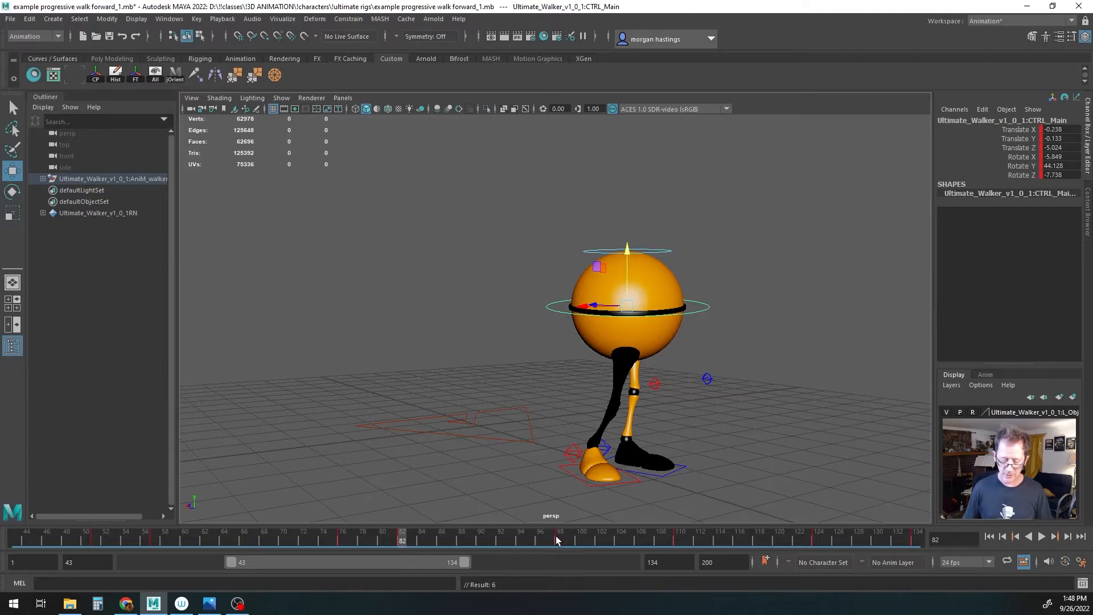
Step: Copy the main control's key from frame 82 and paste it at frame 98
right_click(401, 539)
left_click(429, 333)
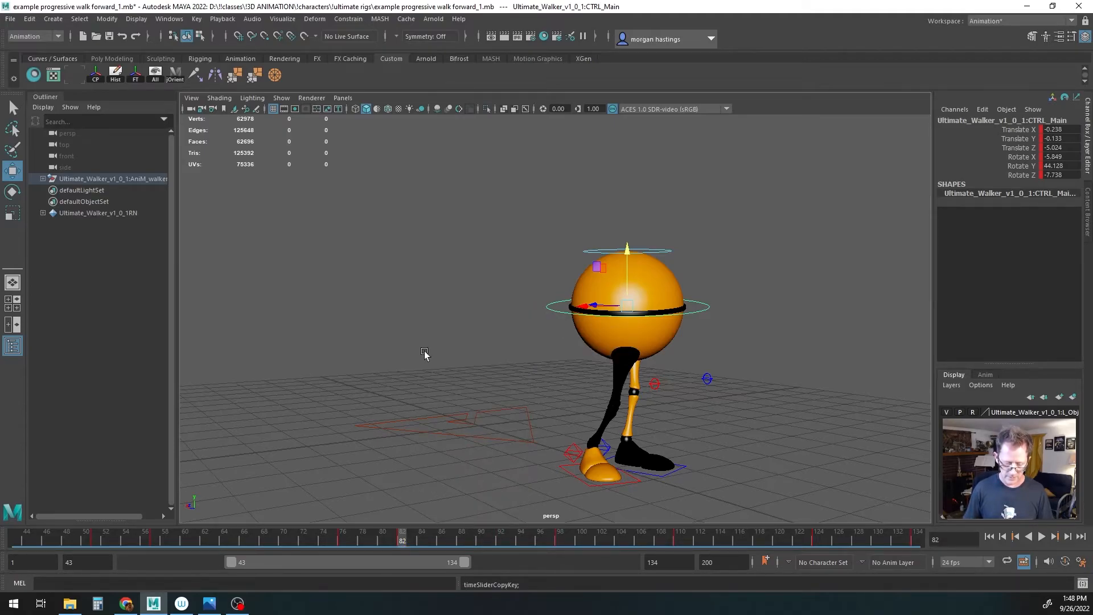
left_click(560, 538)
right_click(561, 539)
mouse_move(595, 346)
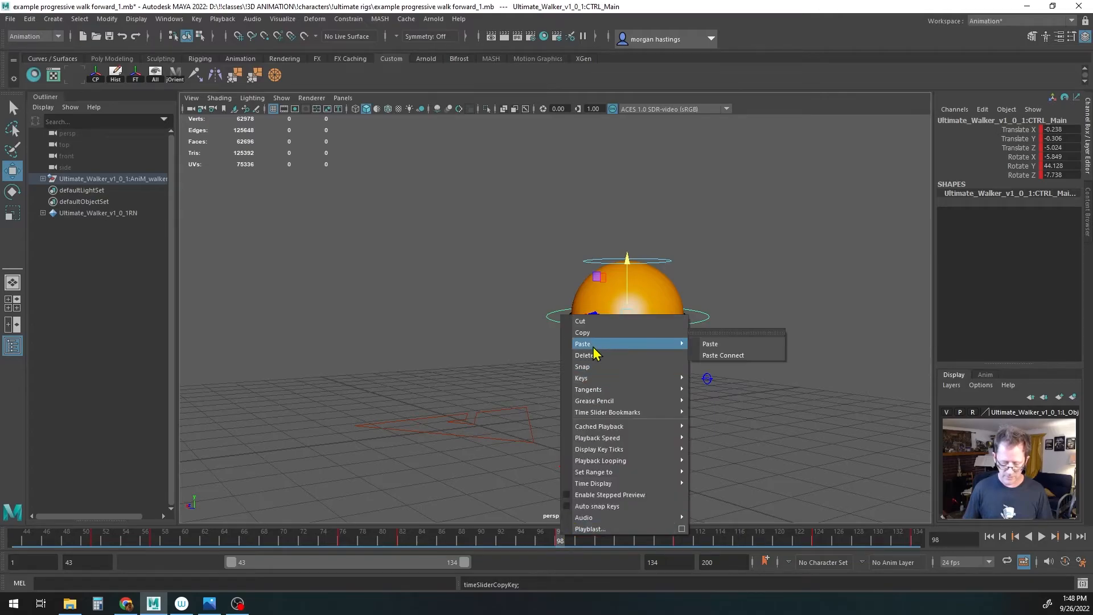
left_click(710, 344)
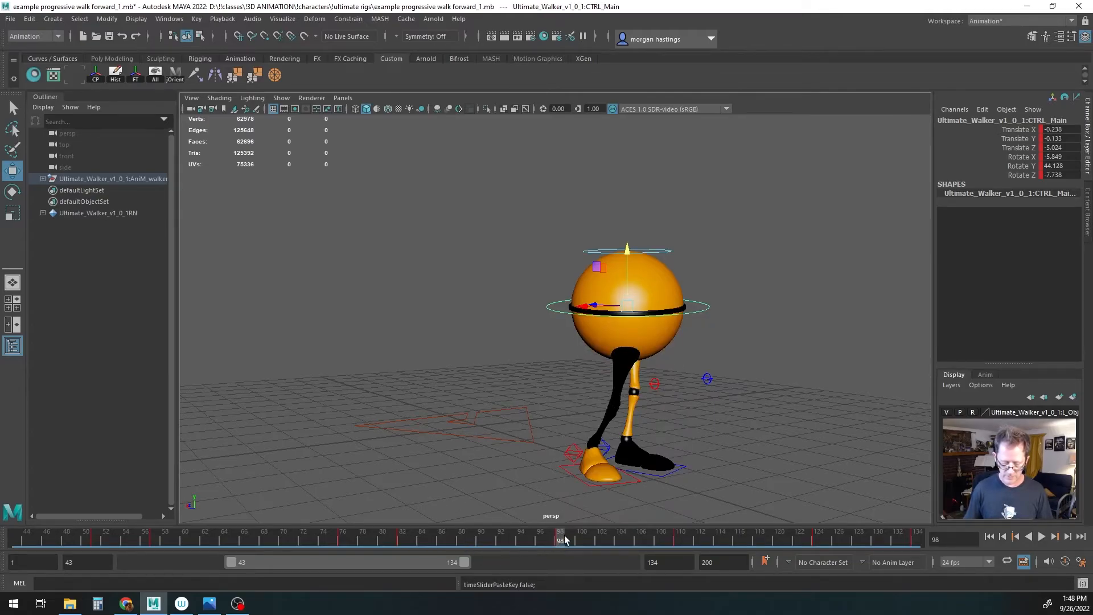
key("alt+v")
Step: At frame 82, lower the top control to a Translate Y of -0.131 and key the squash
left_click(400, 543)
mouse_move(401, 546)
left_mouse_down()
mouse_move(591, 543)
mouse_move(241, 541)
mouse_move(400, 537)
left_mouse_up()
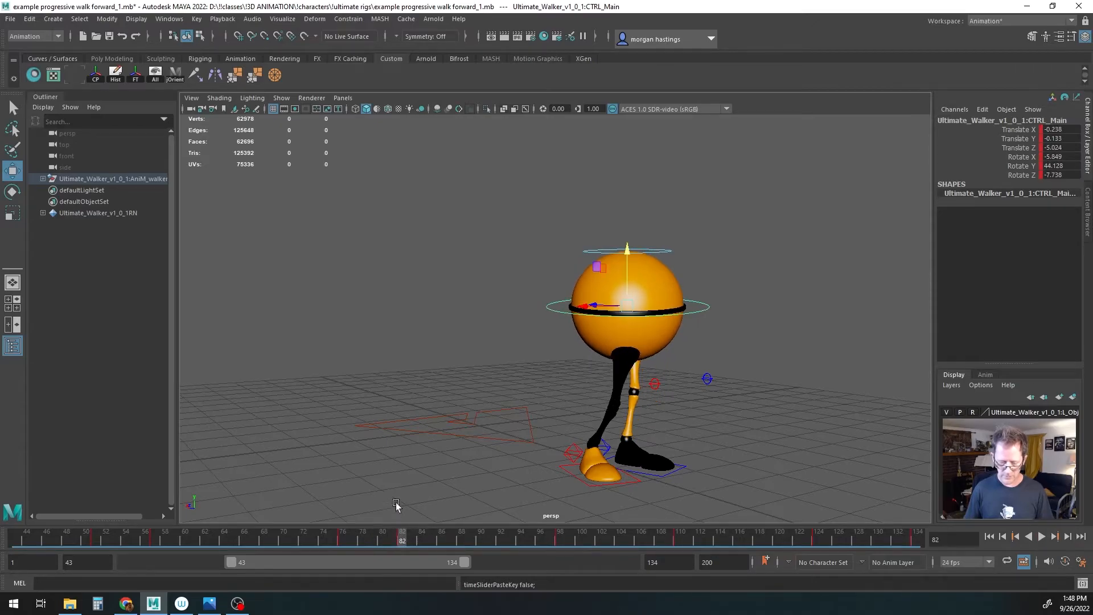
left_click(663, 249)
left_click_drag(627, 215, 626, 222)
key("s")
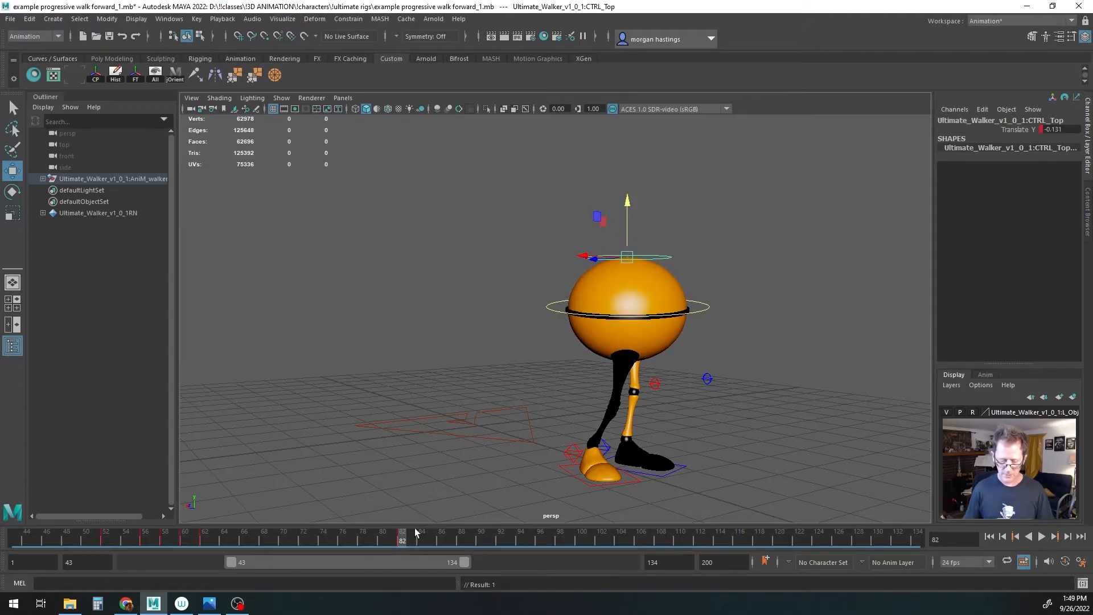
Step: Raise the top control at frame 85 for a stretch and lower it at frame 87 for a squash
left_click_drag(403, 541, 435, 540)
left_click_drag(627, 233, 629, 228)
left_click_drag(434, 540, 455, 541)
left_click_drag(627, 222, 627, 229)
Step: Key the top control at a Translate Y of 0.01 on frame 89 and -0.04 on frame 91
left_click_drag(453, 542, 472, 540)
left_click_drag(627, 236, 628, 230)
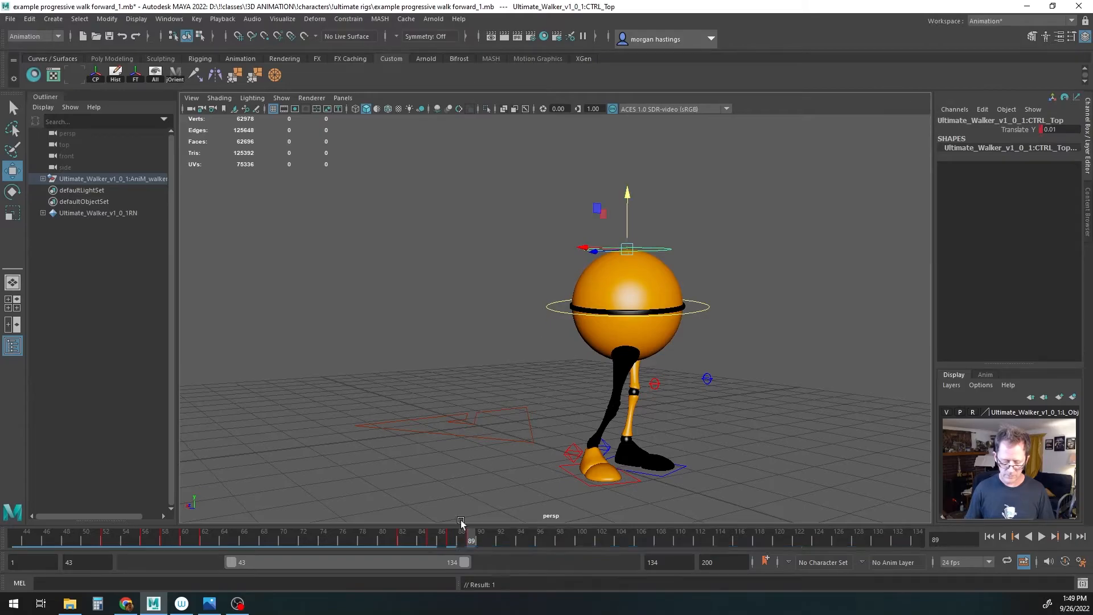
key("alt+v")
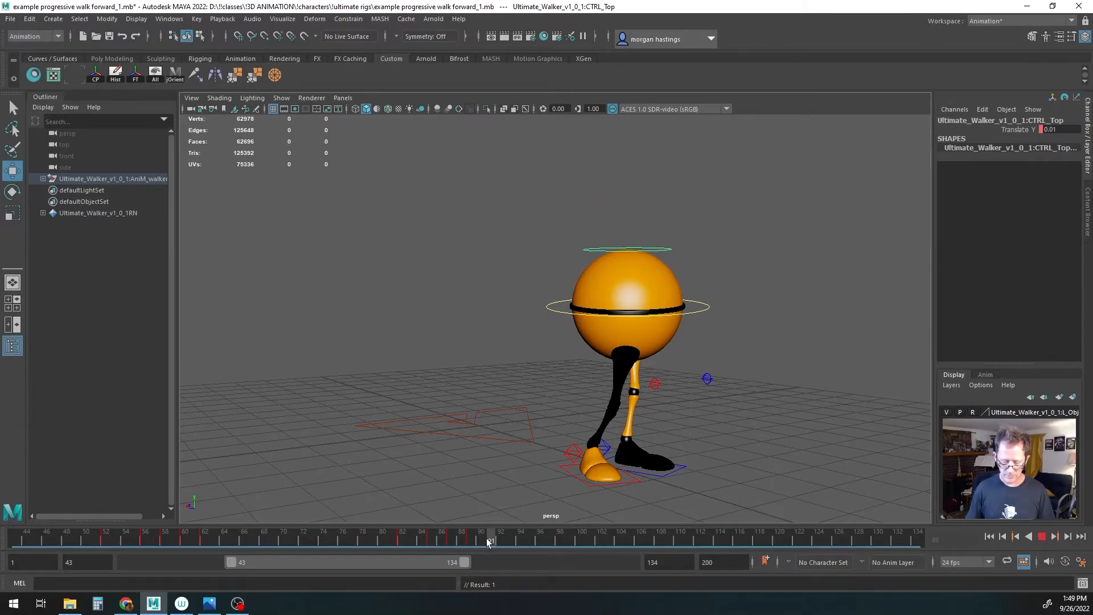
key("alt+v")
left_click_drag(626, 212, 626, 216)
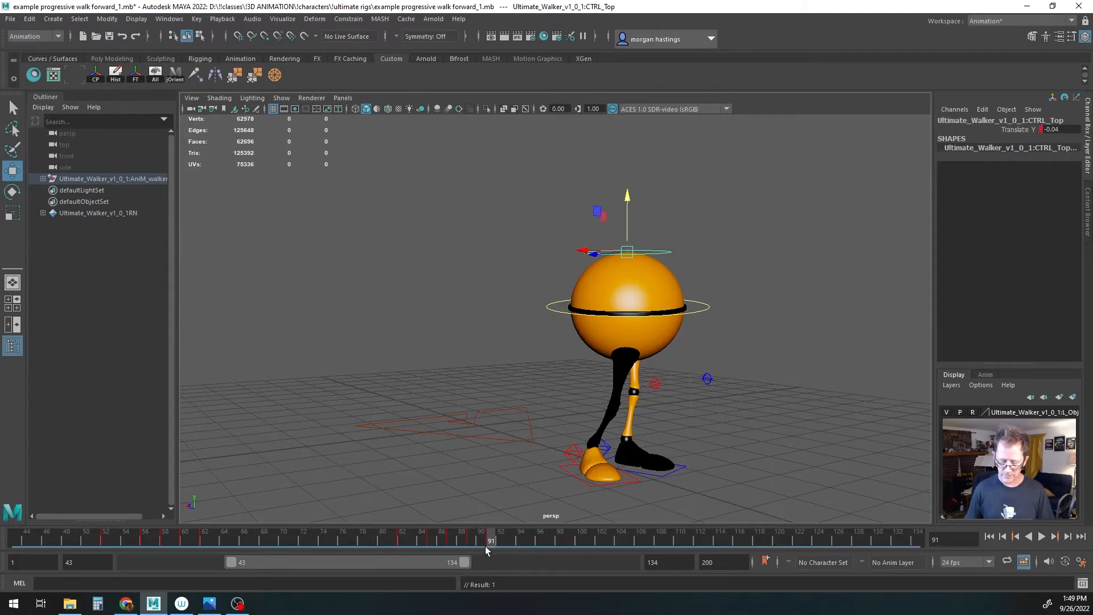
key("alt+v")
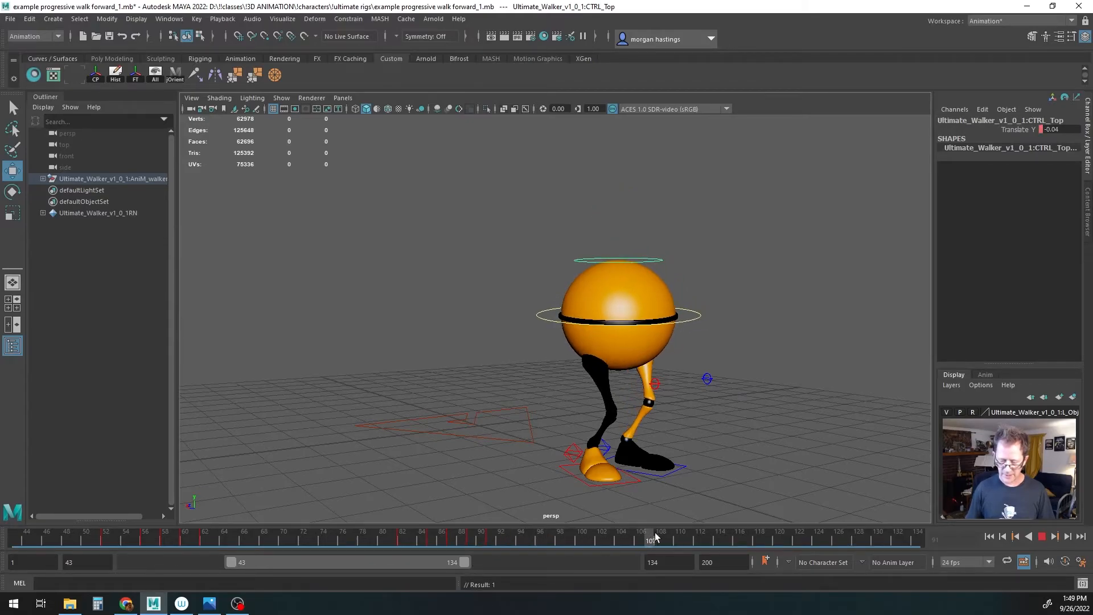
Step: Key the top control at a Translate Y of -0.04 on frame 102 and 0.029 on frame 105
left_click_drag(700, 537, 601, 535)
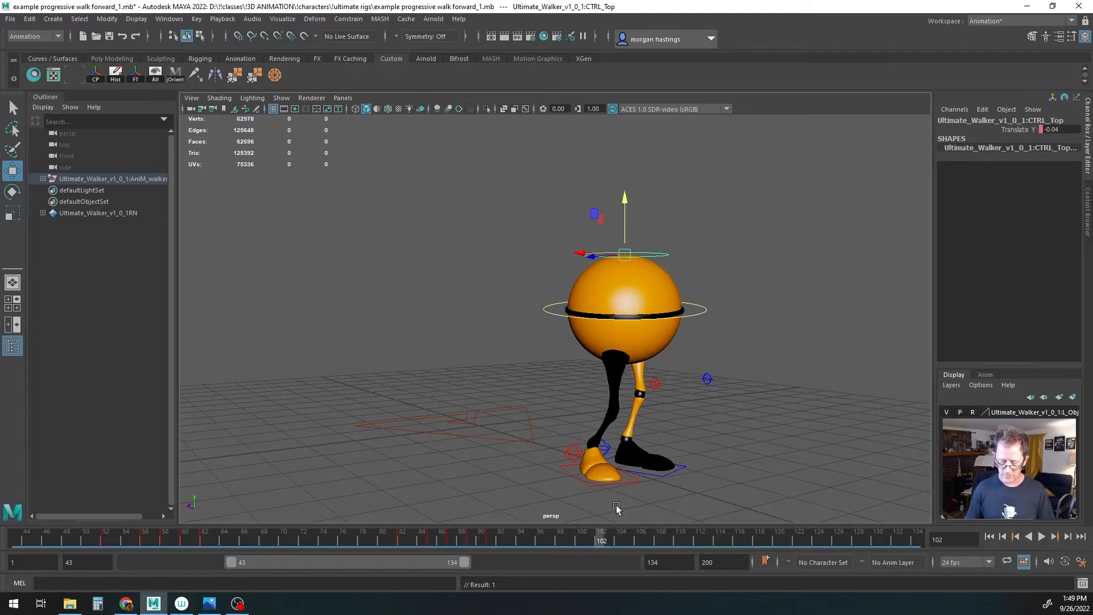
key("alt+v")
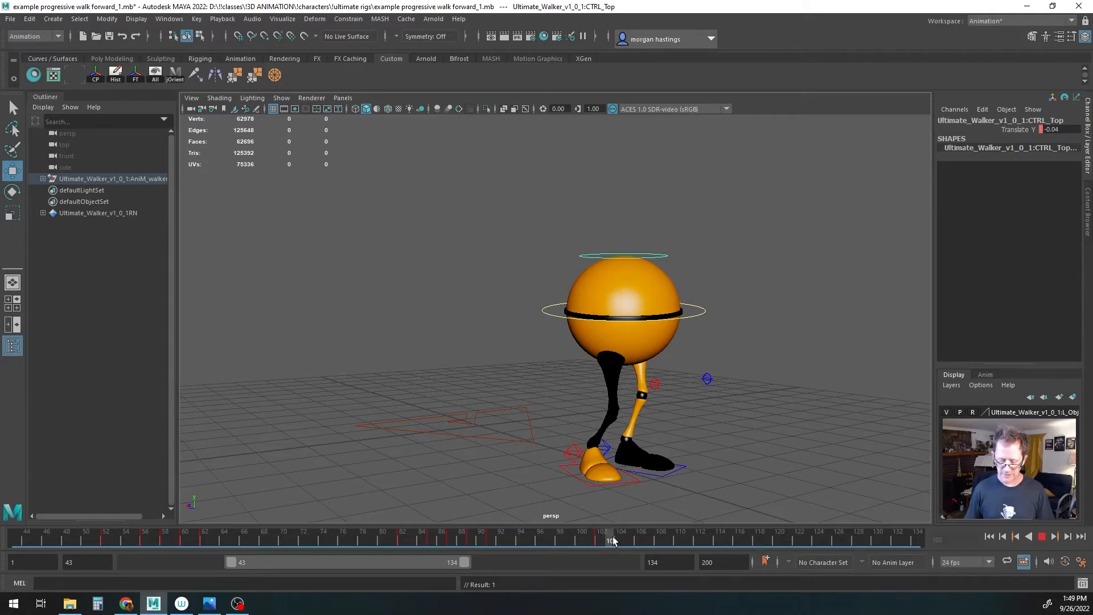
left_click_drag(662, 540, 627, 540)
left_click_drag(620, 222, 621, 218)
key("s")
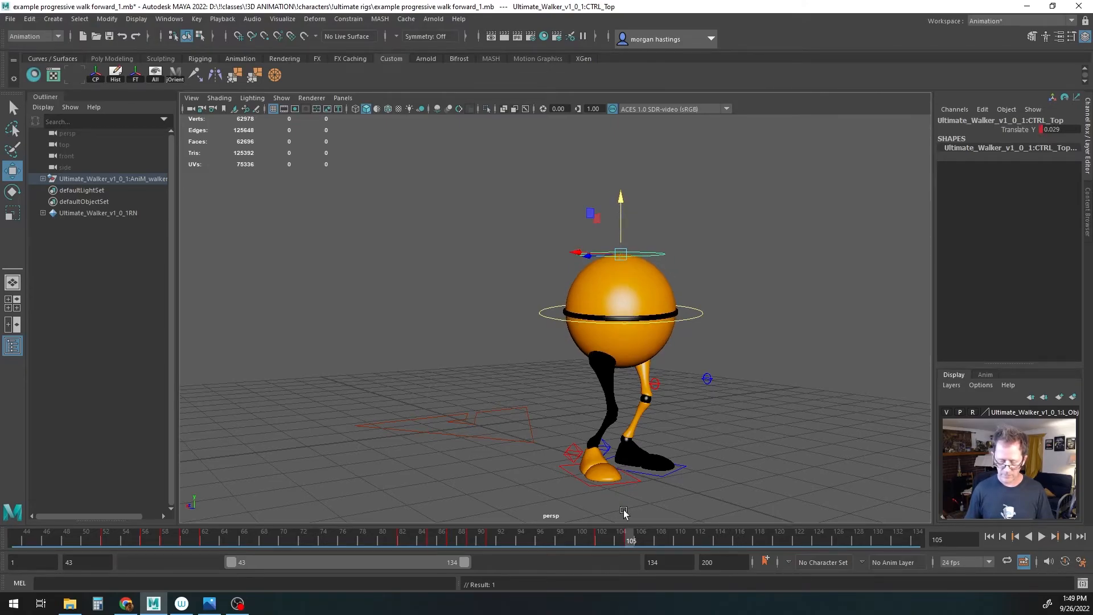
Step: Key the top control at a Translate Y of 0.059 on frame 110 and 0.119 on frame 113
left_click_drag(629, 538, 678, 540)
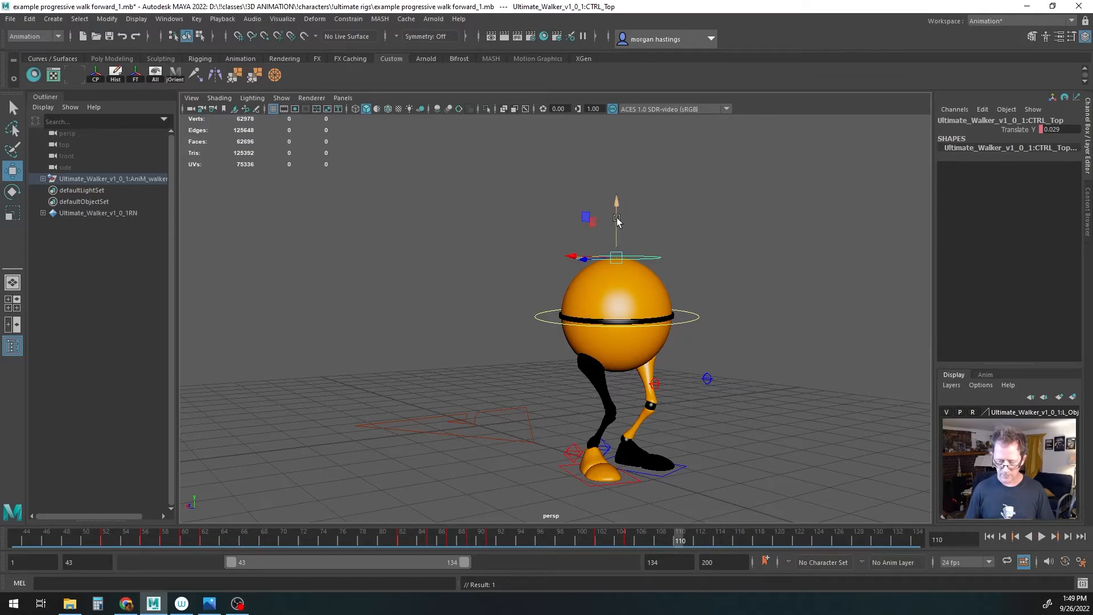
left_click_drag(618, 221, 617, 218)
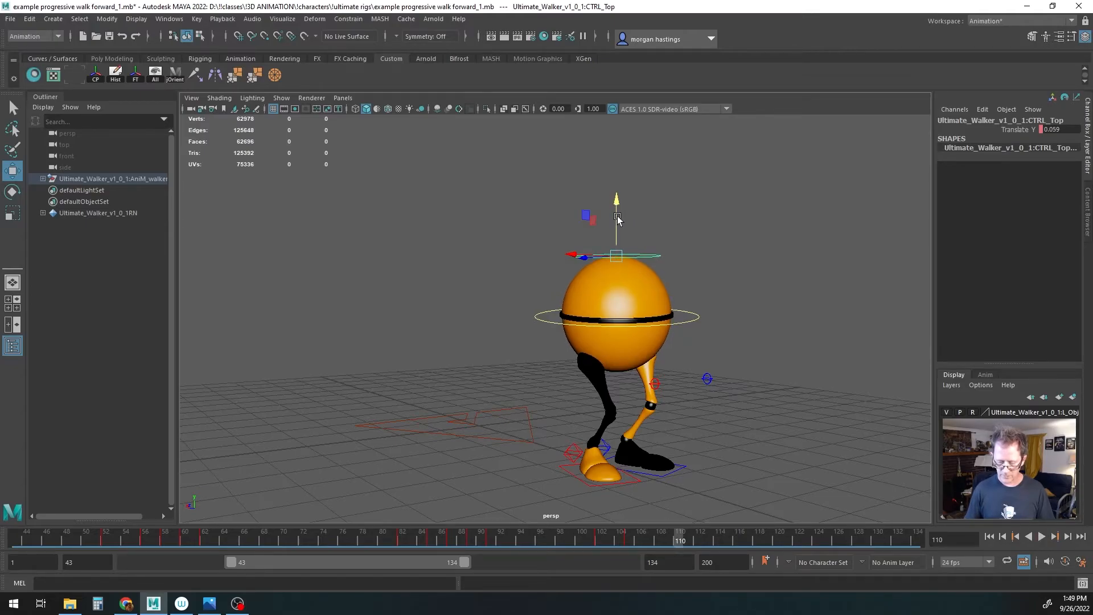
left_click_drag(685, 541, 709, 540)
left_click_drag(617, 222, 617, 216)
key("s")
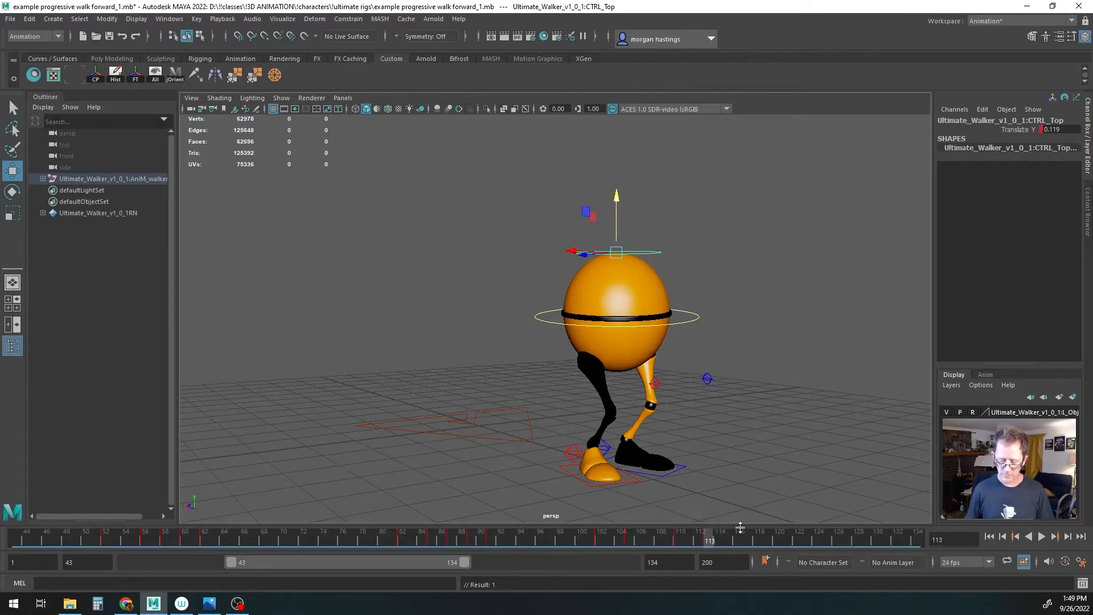
Step: Key the top control at a Translate Y of 0.059 on frame 115 and 0.089 on frame 117
left_click_drag(711, 542, 730, 540)
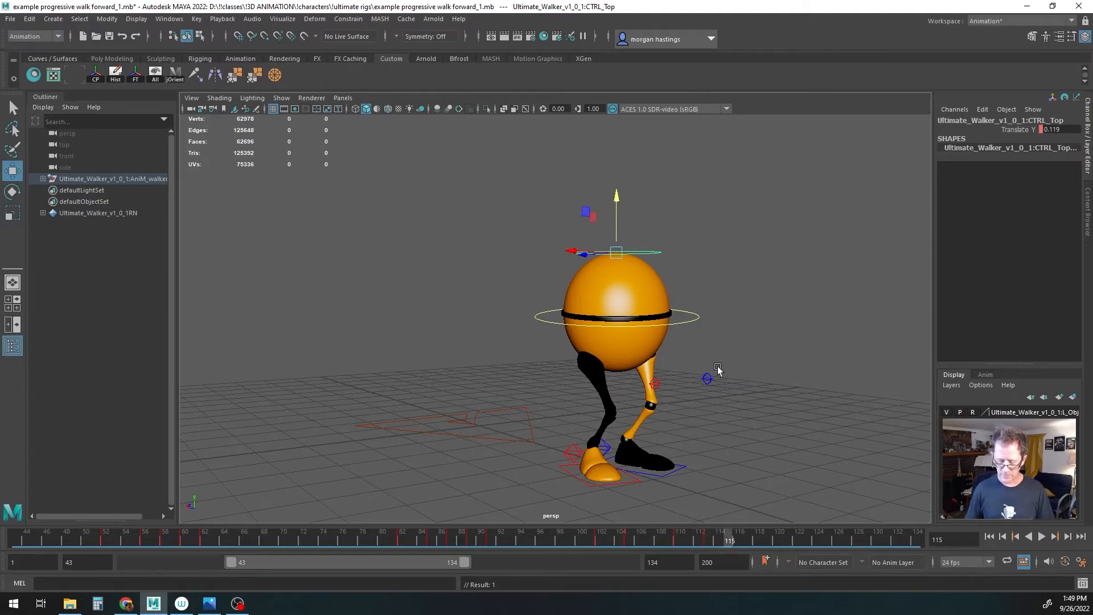
left_click_drag(618, 223, 619, 227)
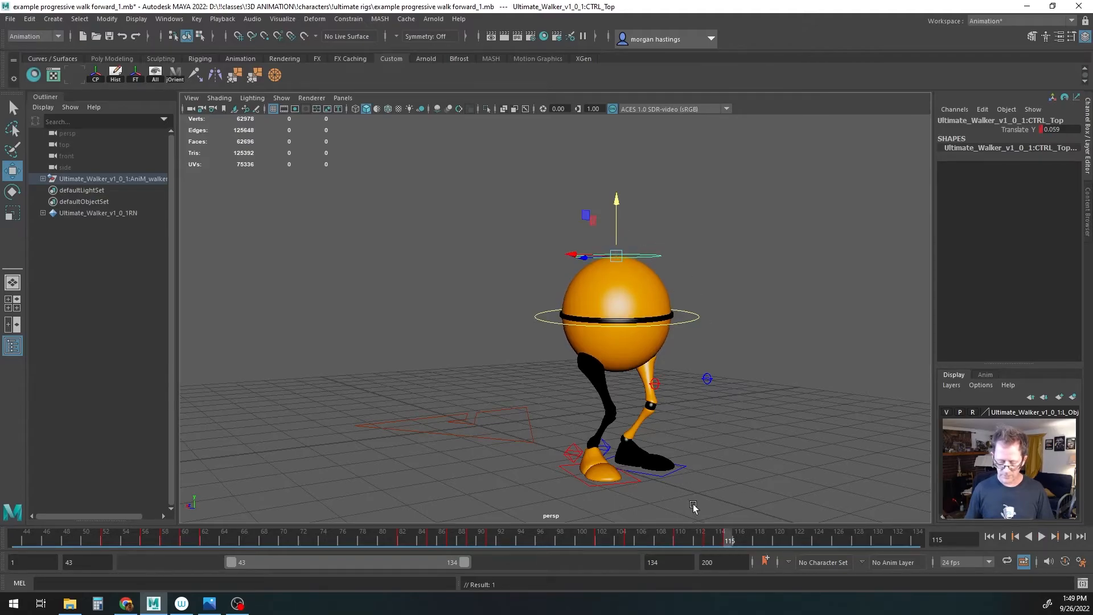
left_click_drag(726, 537, 749, 540)
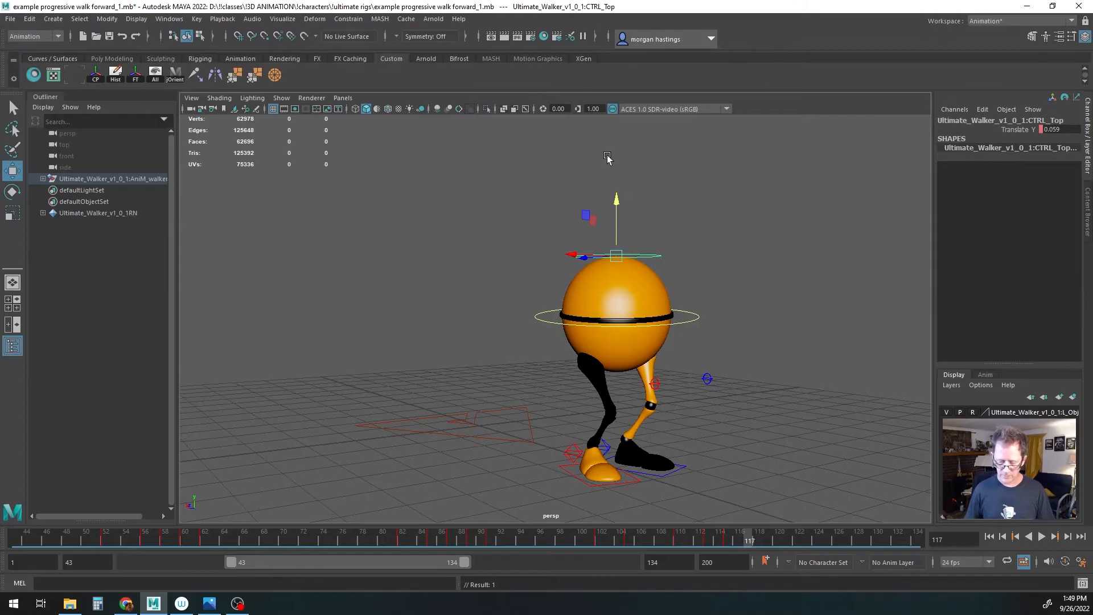
left_click_drag(612, 210, 614, 206)
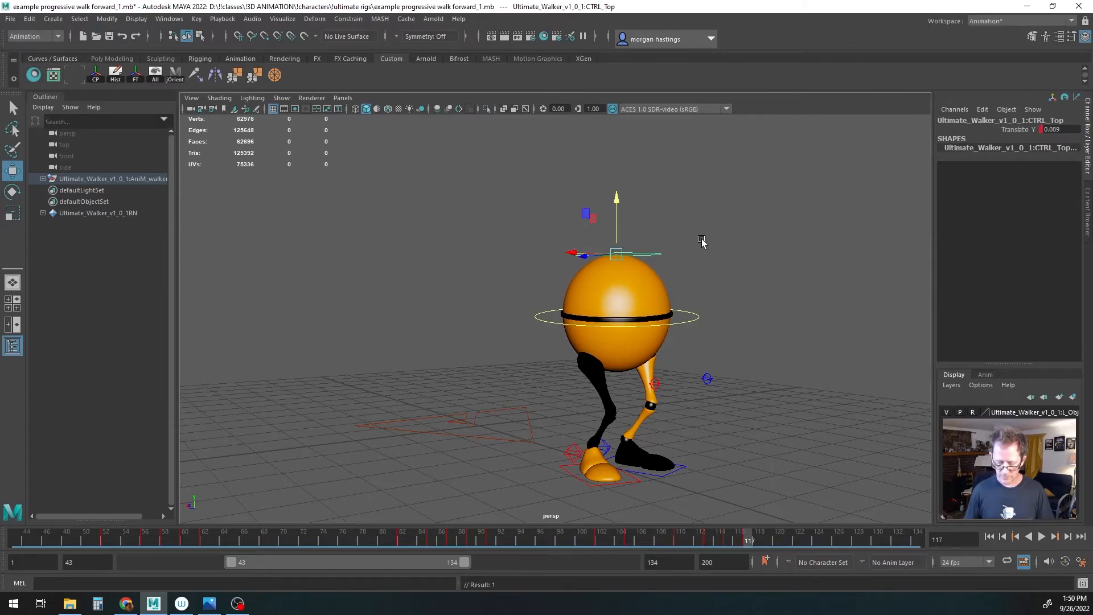
Step: Extend the playback range to frame 154 and key the top control at a Translate Y of 0.089 on frame 128
left_click_drag(748, 537, 914, 534)
left_click_drag(465, 562, 516, 562)
key("alt+v")
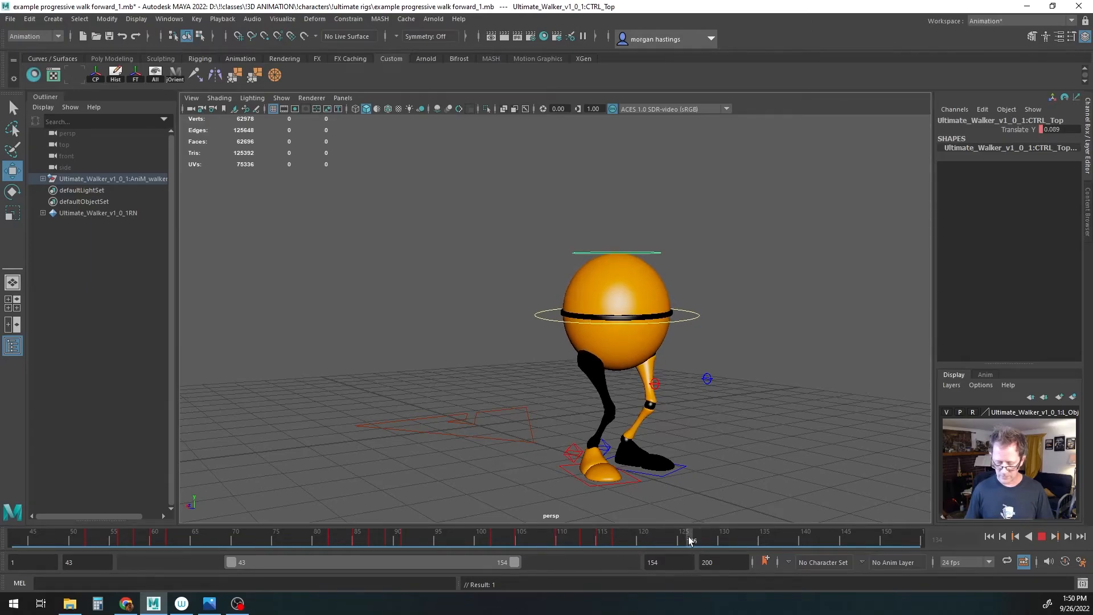
key("alt+v")
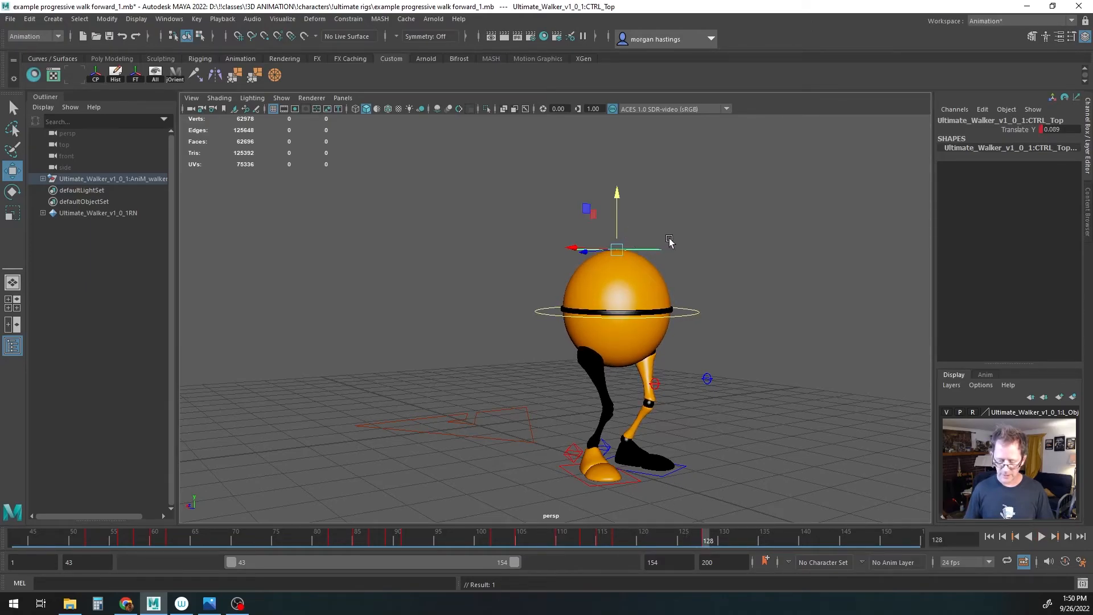
Step: Key the top control at a Translate Y of -0.011 on frame 135 and 0.069 on frame 141
key("alt+v")
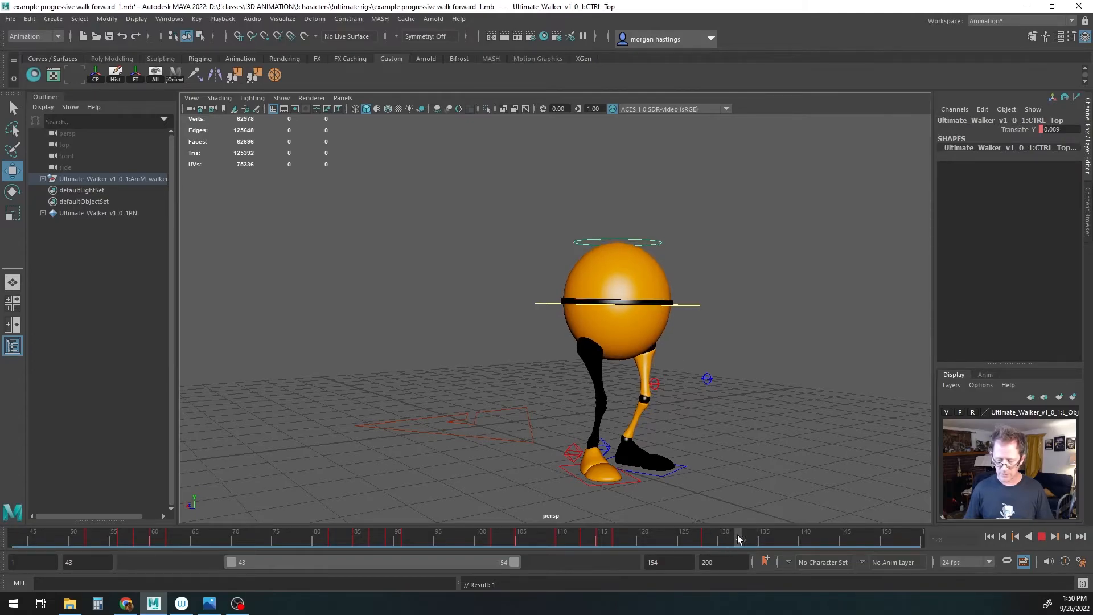
key("alt+v")
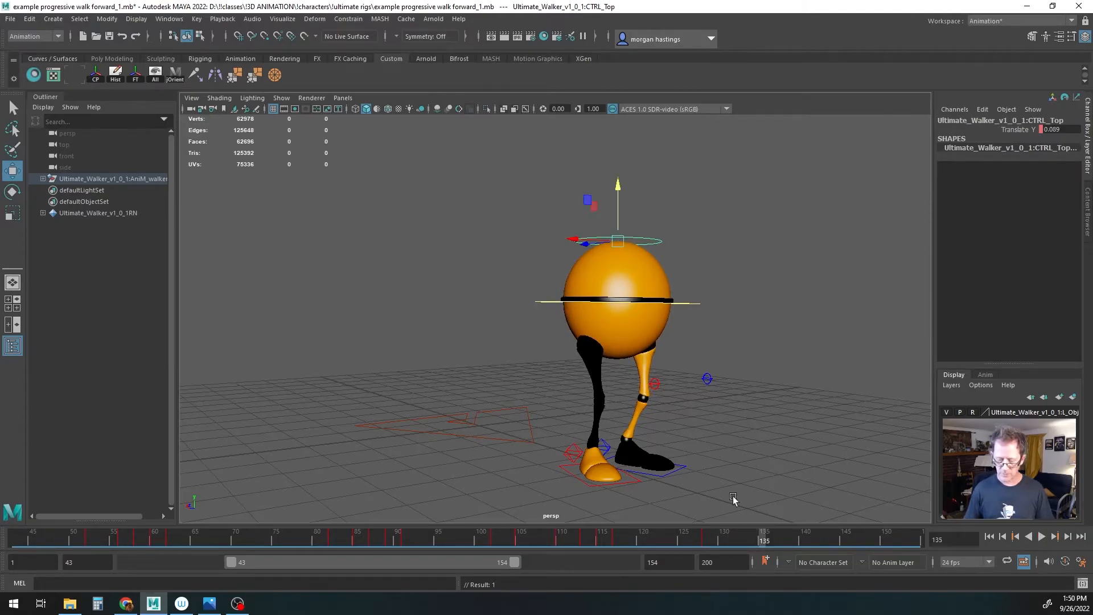
left_click_drag(619, 206, 618, 212)
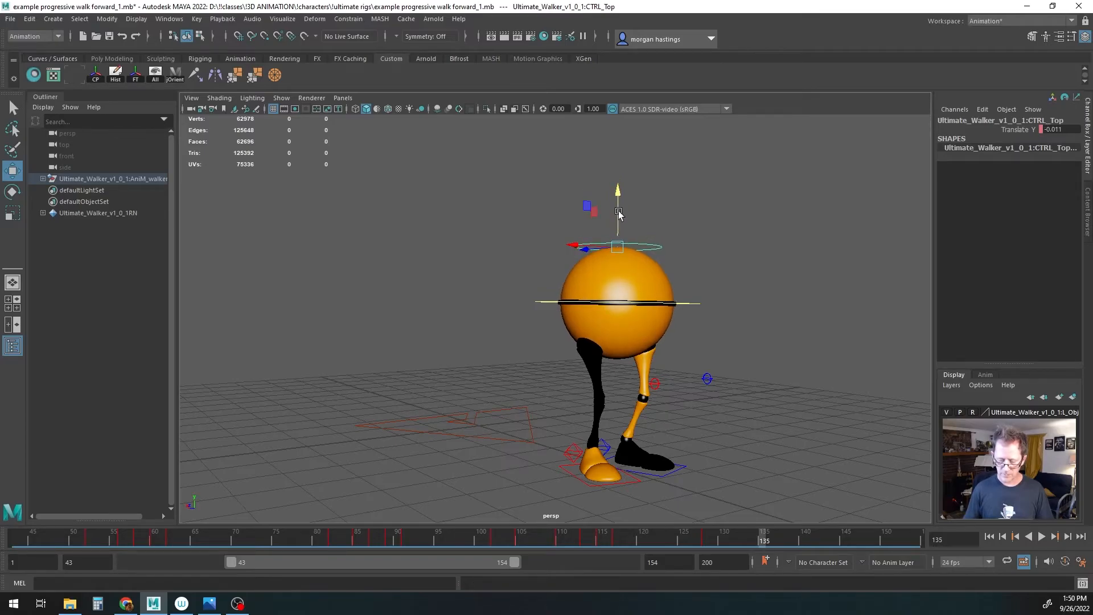
key("alt+v")
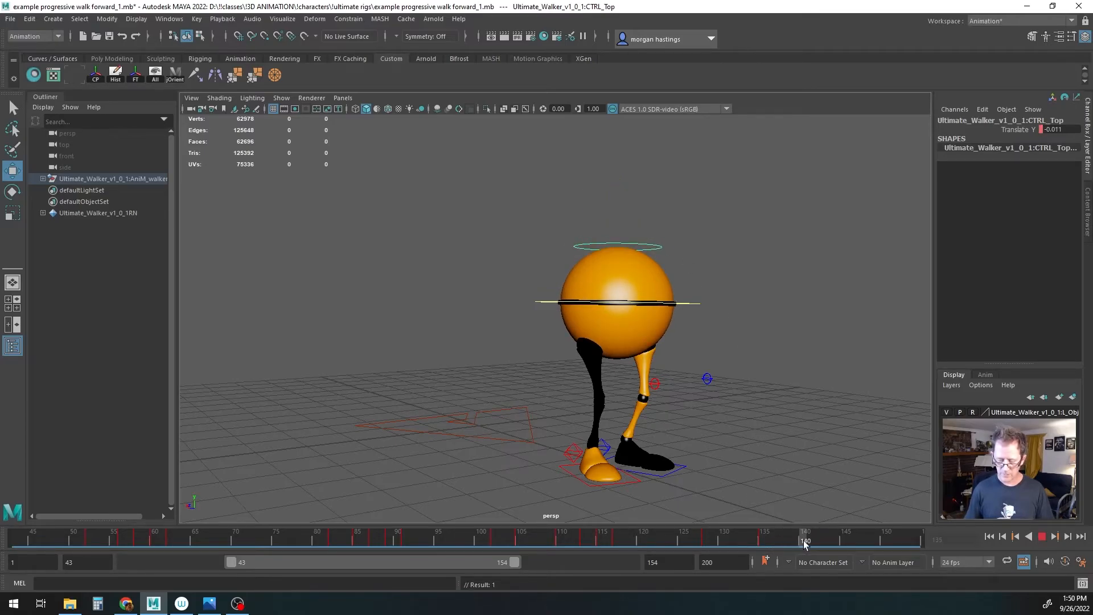
key("alt+v")
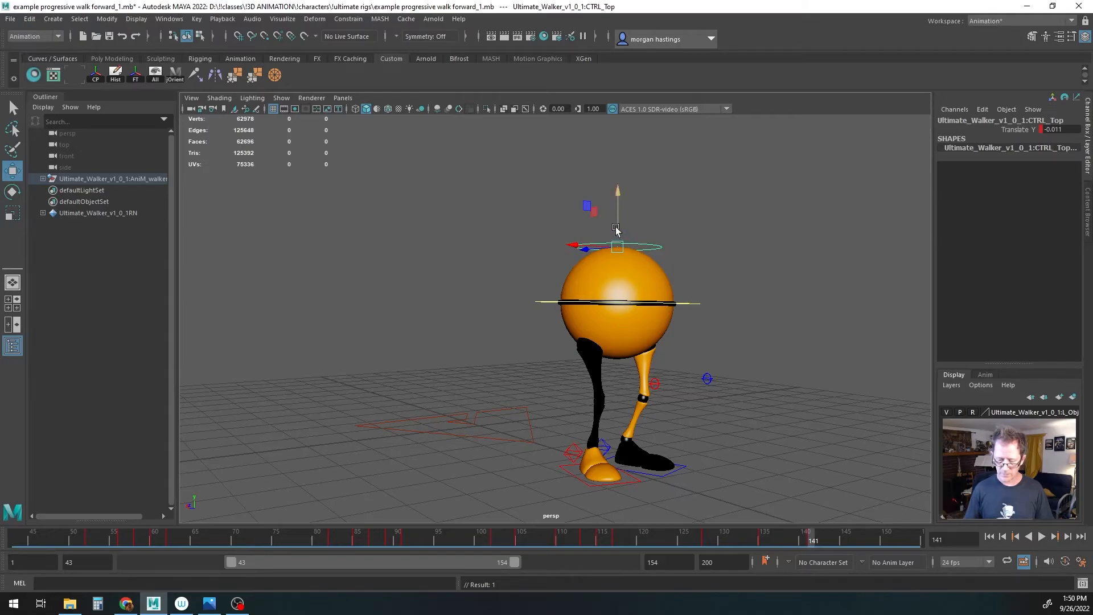
left_click_drag(616, 228, 617, 225)
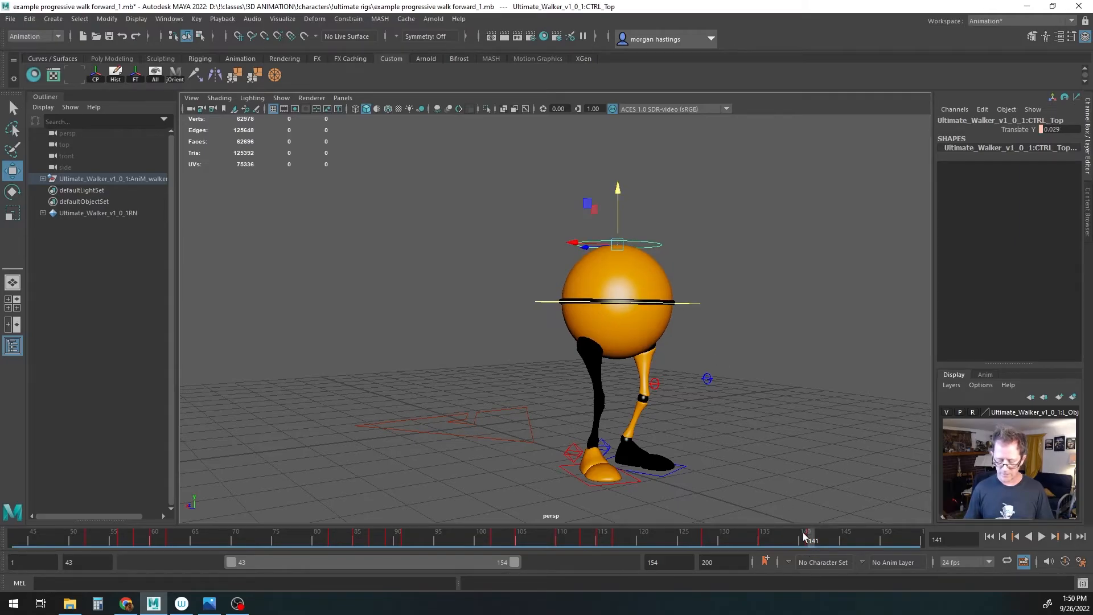
key("alt+v")
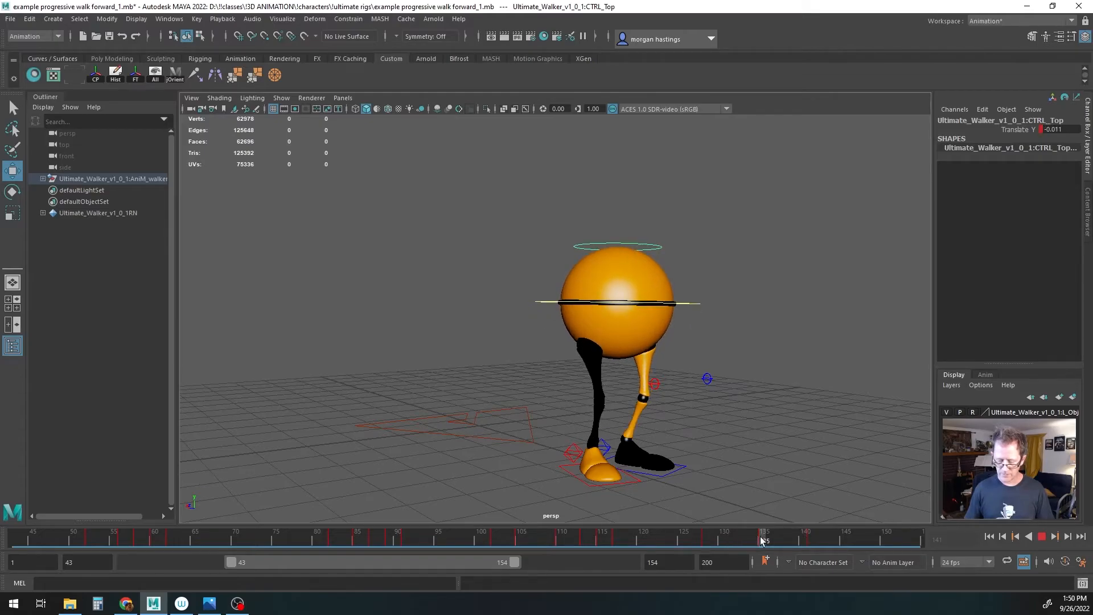
left_click_drag(620, 216, 620, 211)
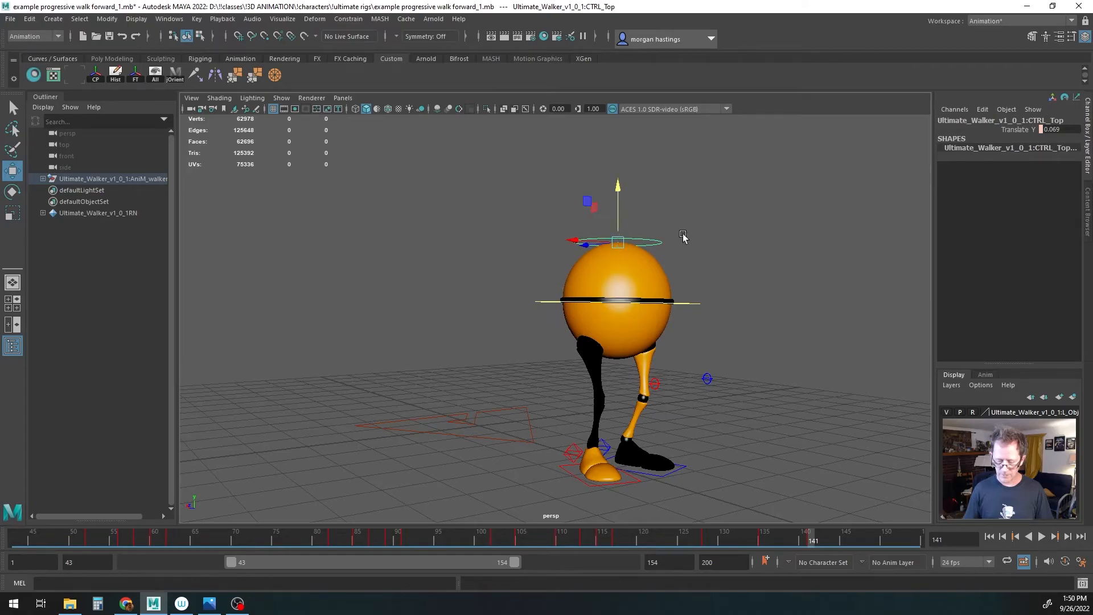
Step: Key the top control at a Translate Y of -0.001 on frame 146 and 0.039 on frame 149
left_click_drag(811, 542, 852, 542)
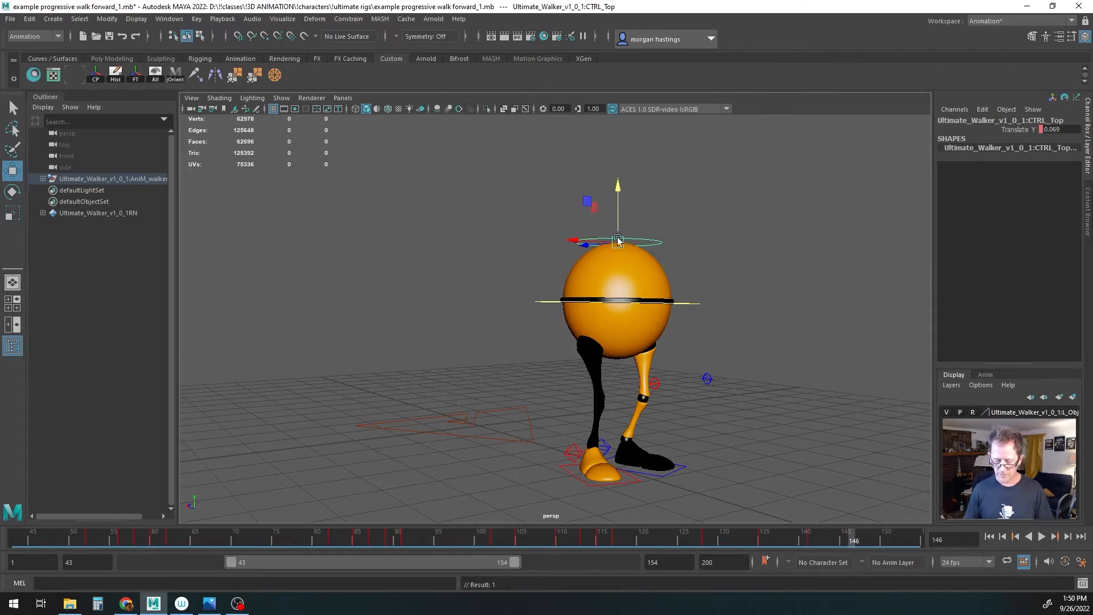
left_click_drag(618, 221, 619, 226)
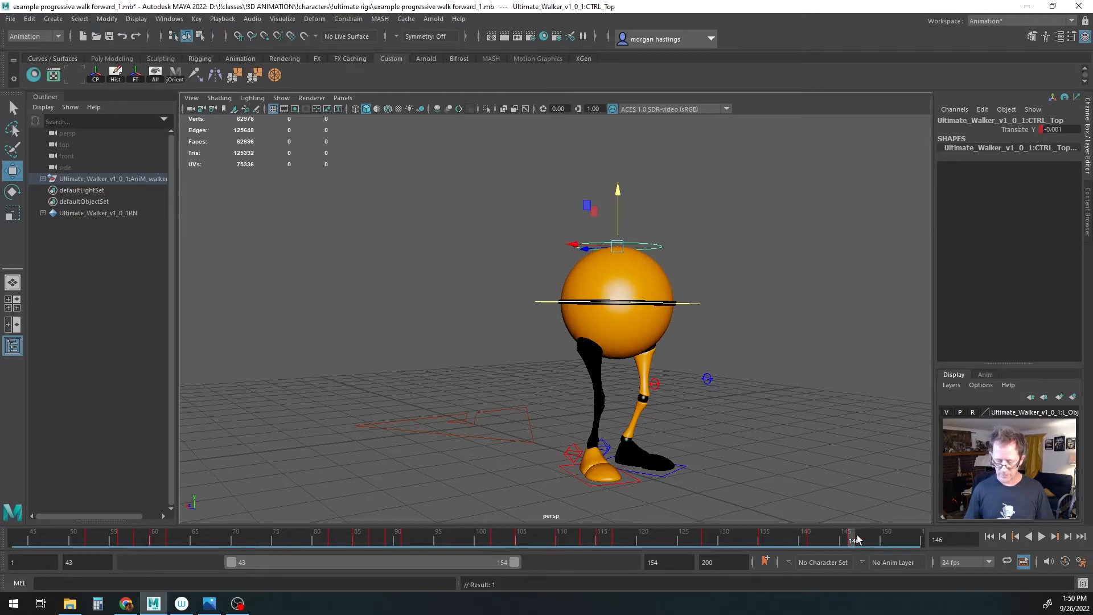
left_click_drag(854, 541, 877, 539)
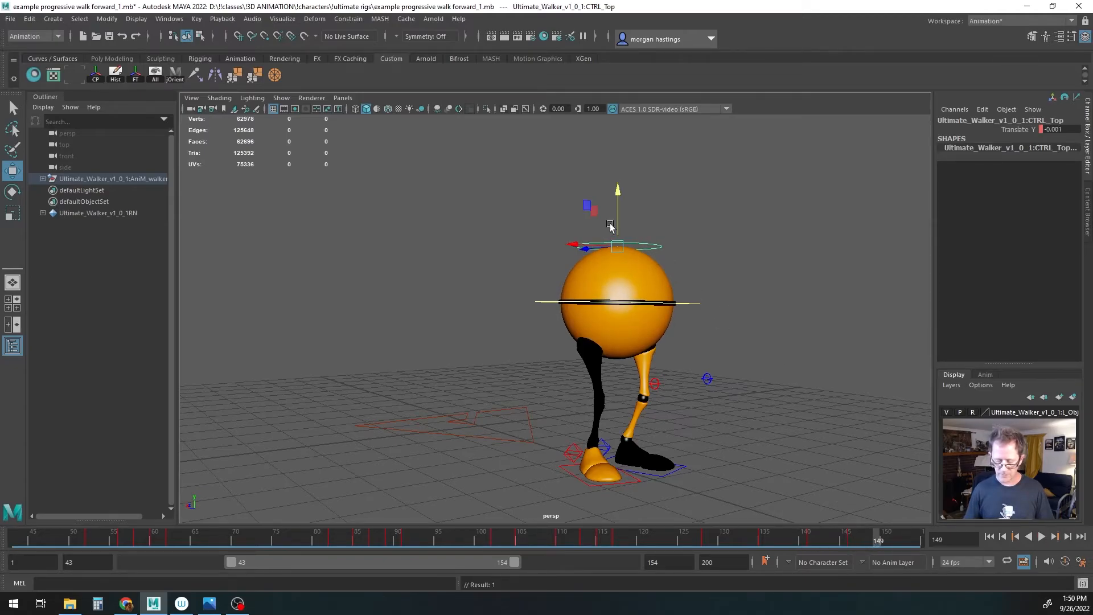
left_click_drag(616, 226, 617, 224)
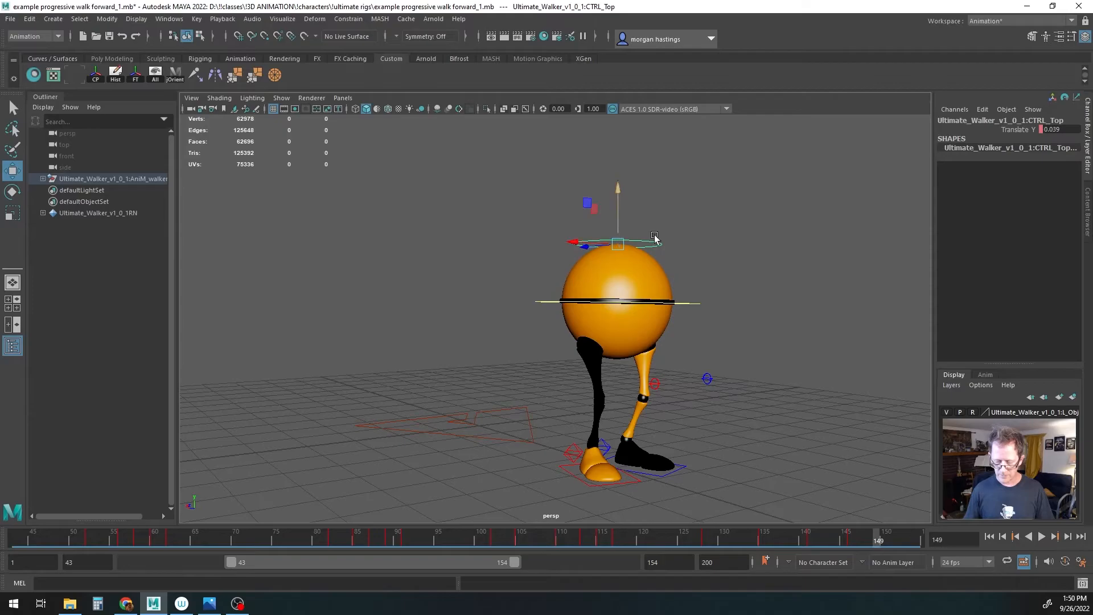
Step: Settle the top control with a Translate Y key of -0.001 on frame 152
left_click_drag(877, 541, 903, 540)
left_click_drag(619, 217, 620, 220)
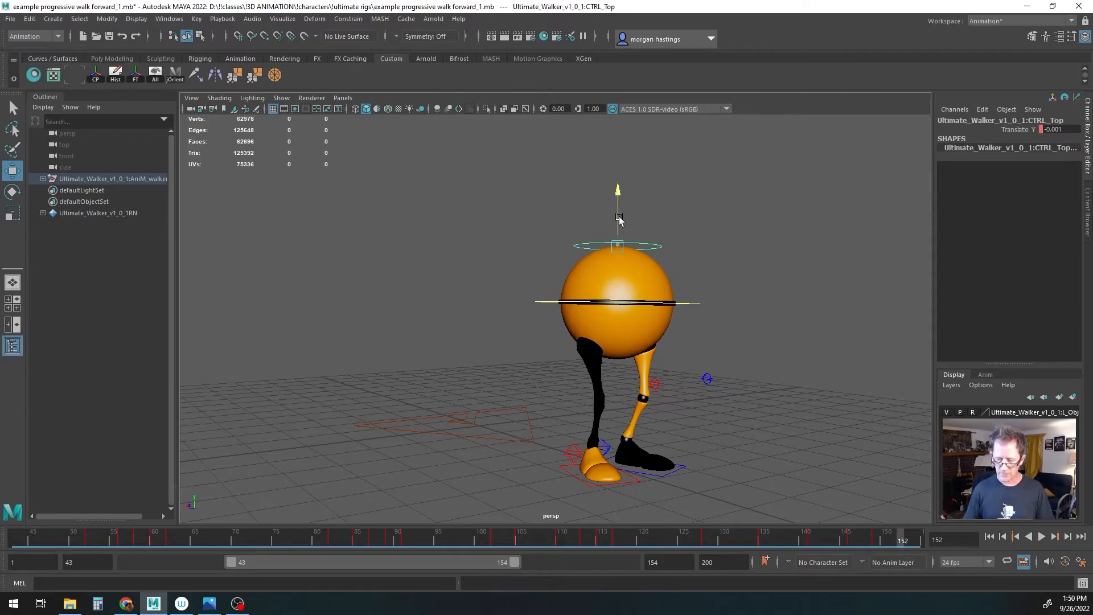
key("s")
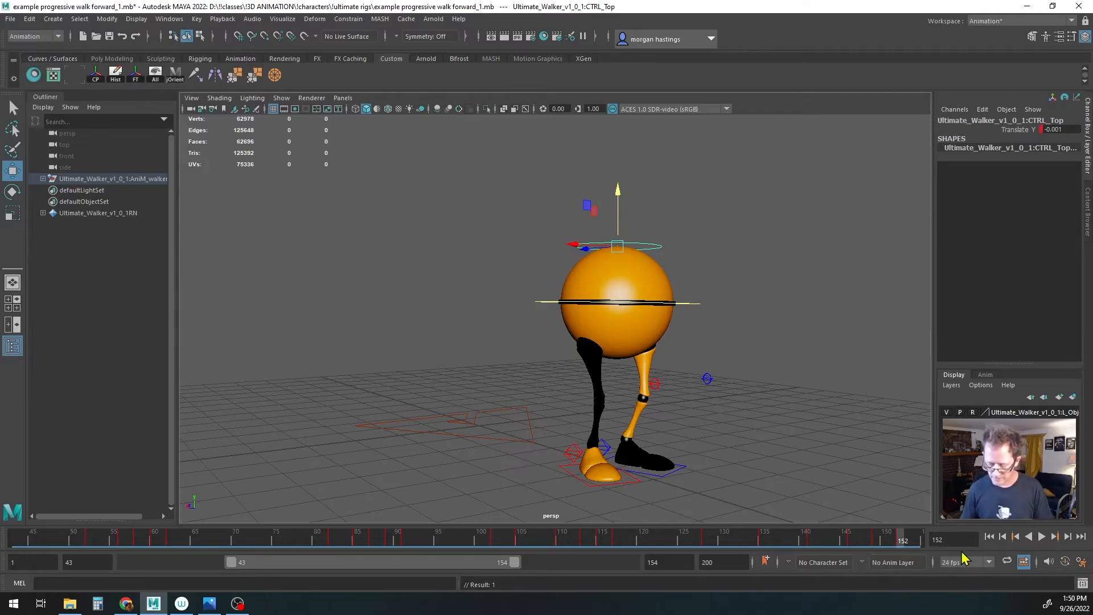
Step: Expand the playback range to cover frames 1 through 171
left_click(991, 537)
left_click_drag(232, 562, 127, 561)
left_click_drag(514, 564, 554, 564)
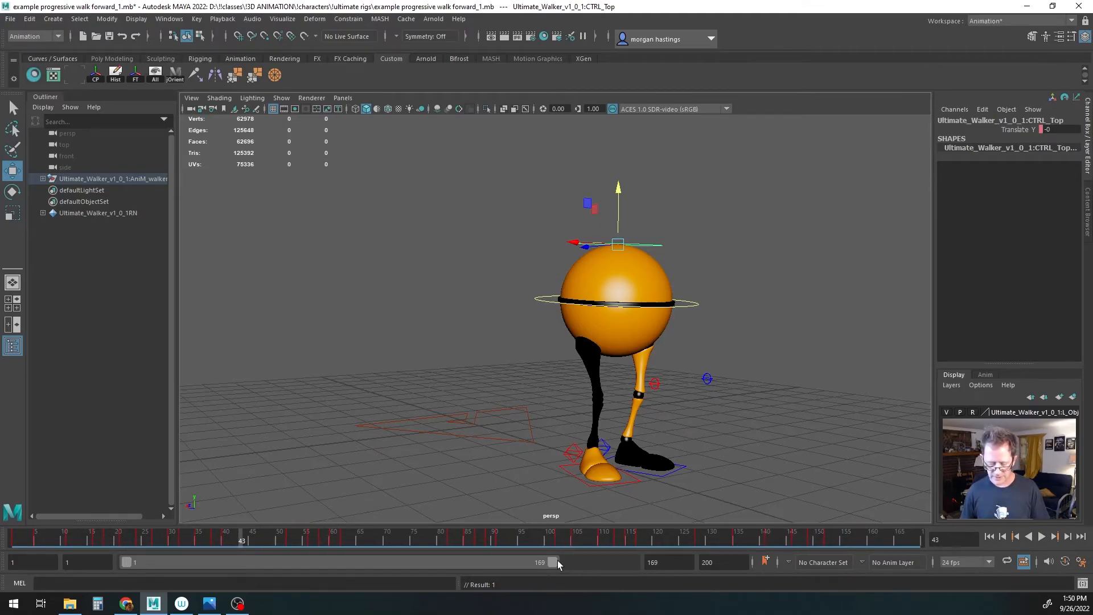
left_click_drag(554, 561, 559, 561)
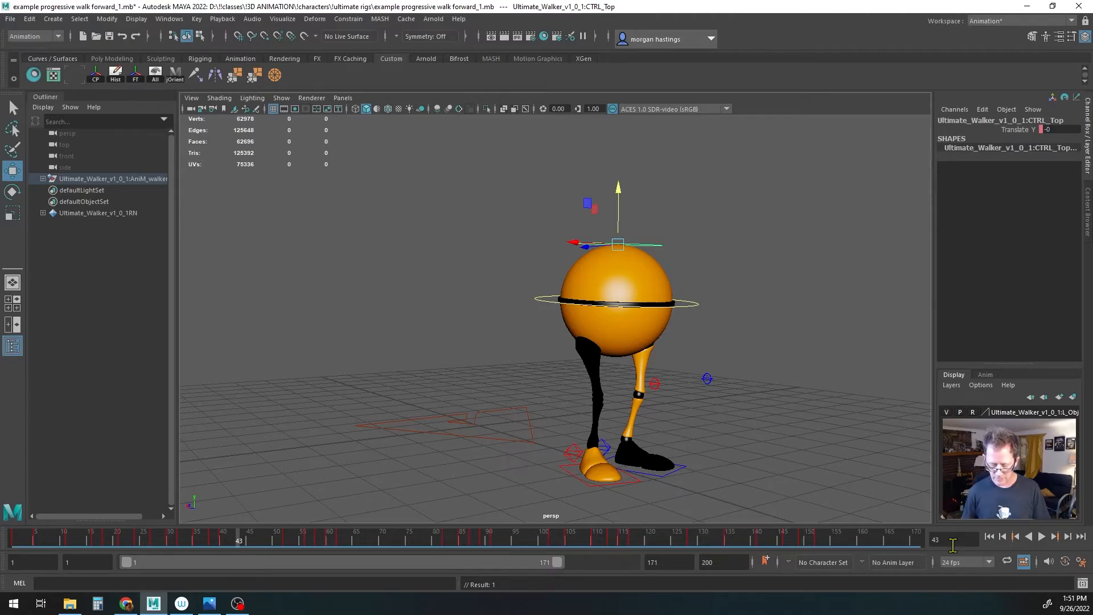
left_click(913, 538)
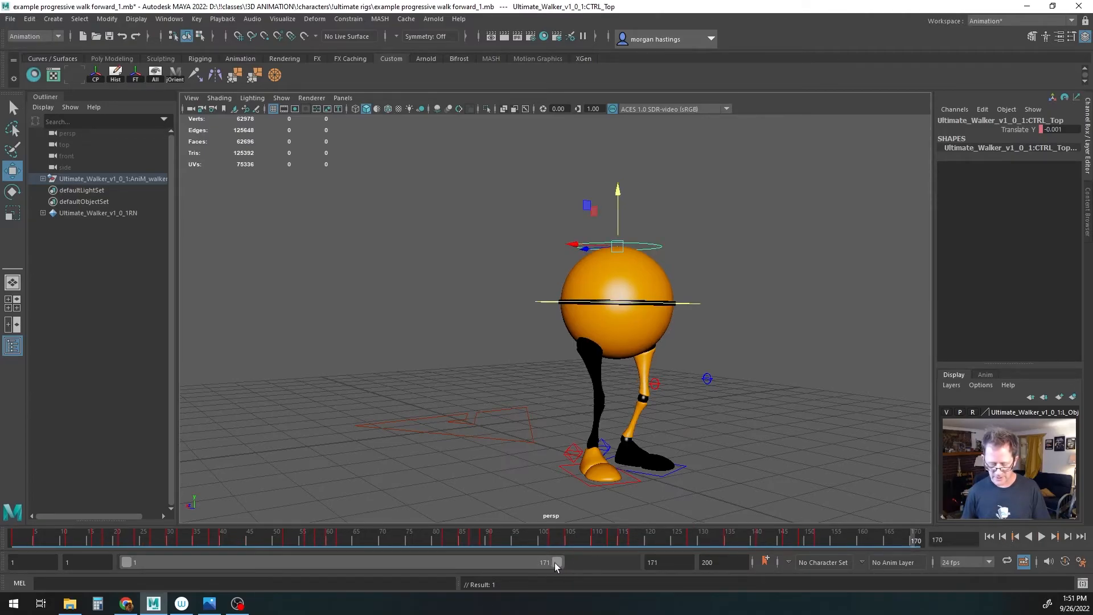
Step: Play the whole walk from the first frame, then scrub through its first 70 frames to review the squash and stretch
left_click(995, 536)
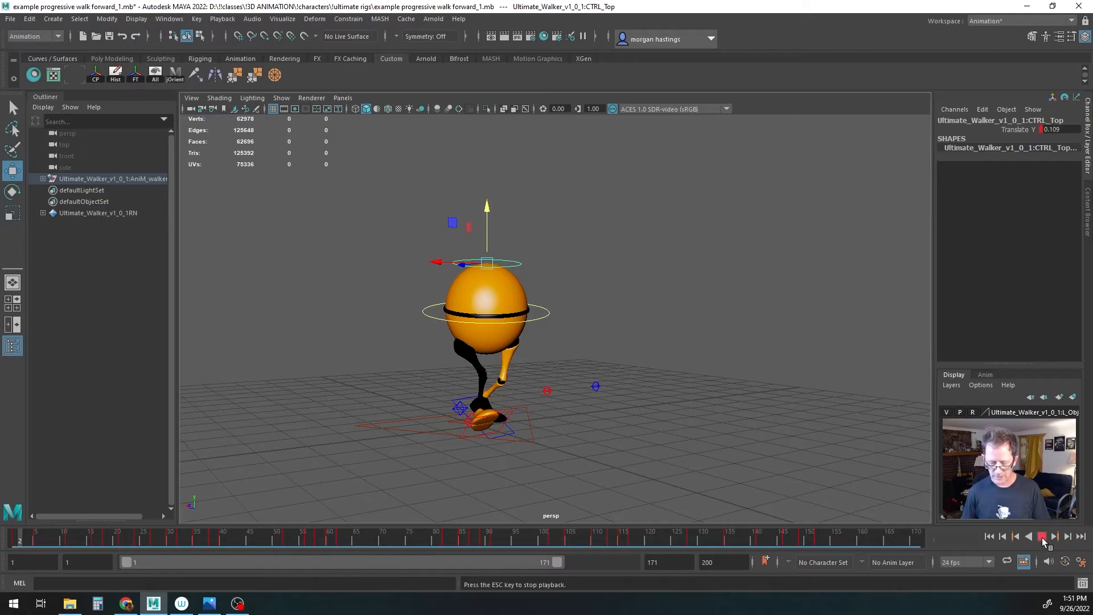
left_click(1041, 537)
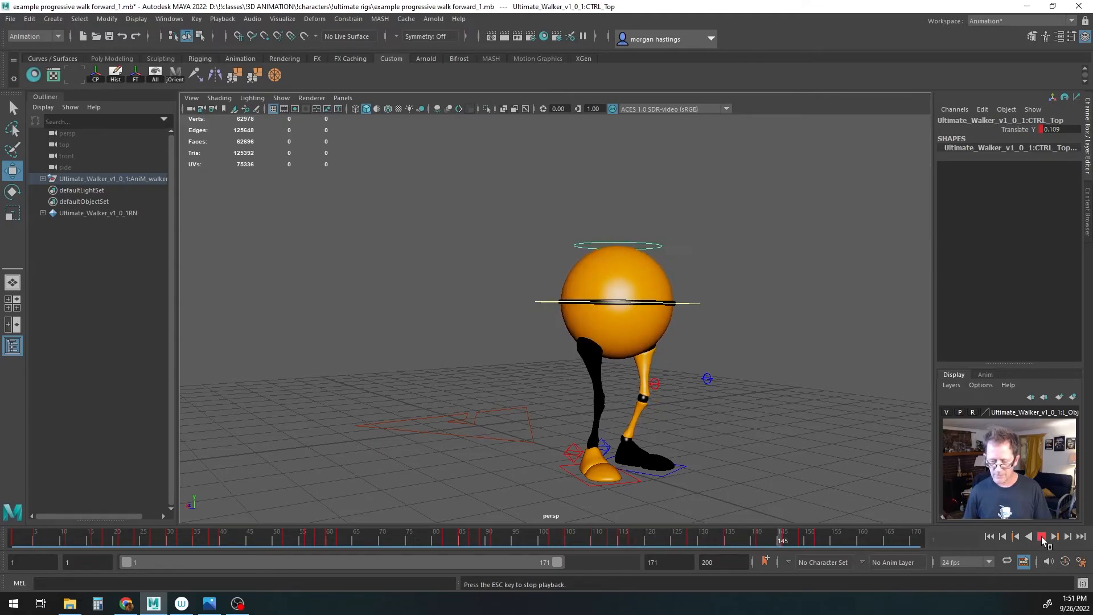
left_click(1042, 537)
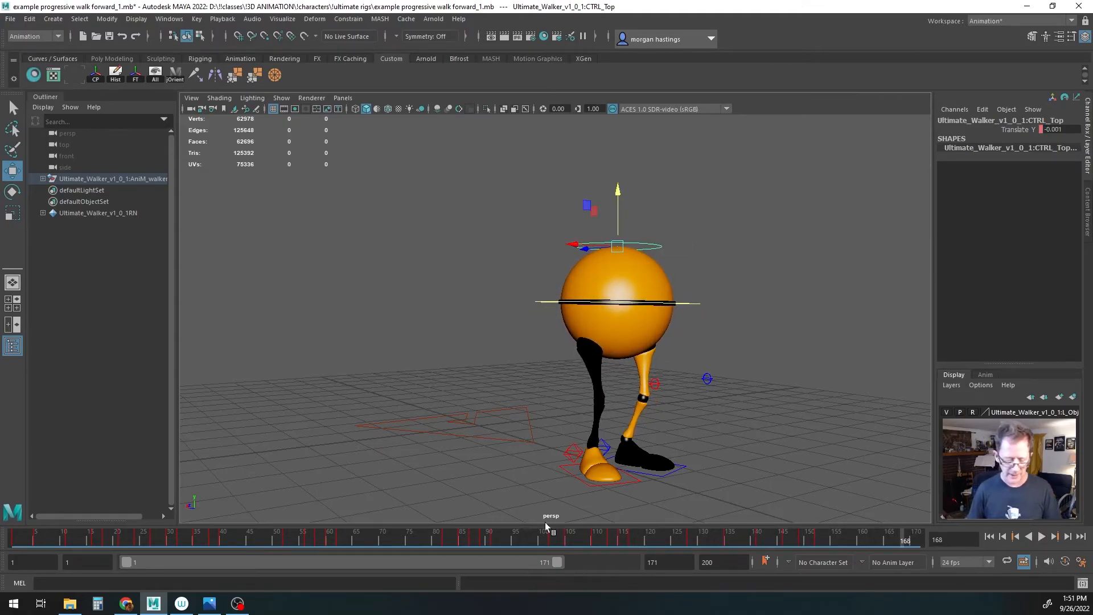
key("alt+v")
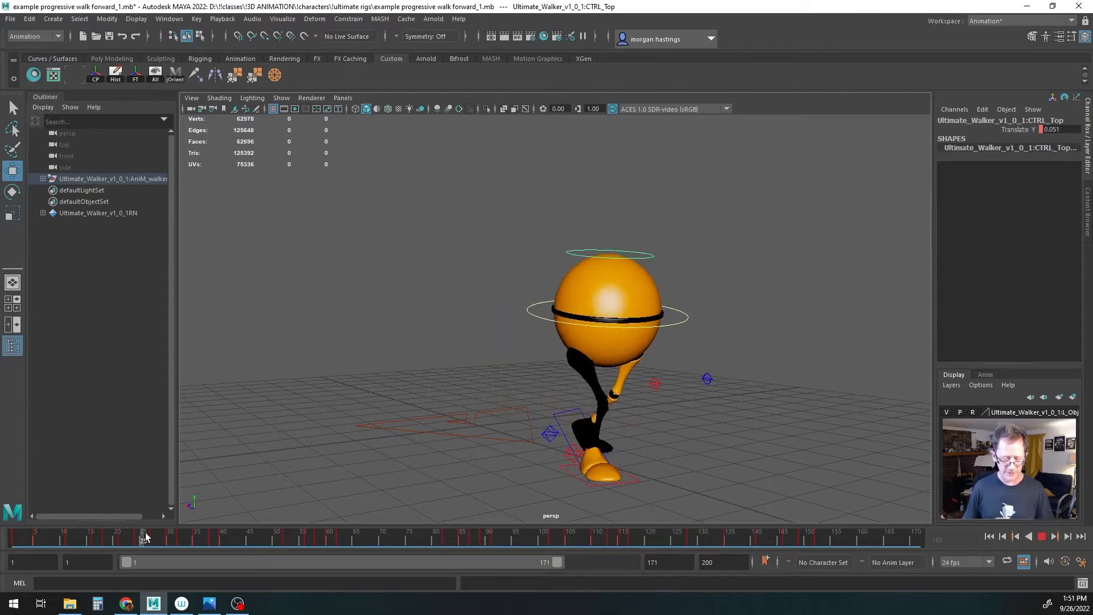
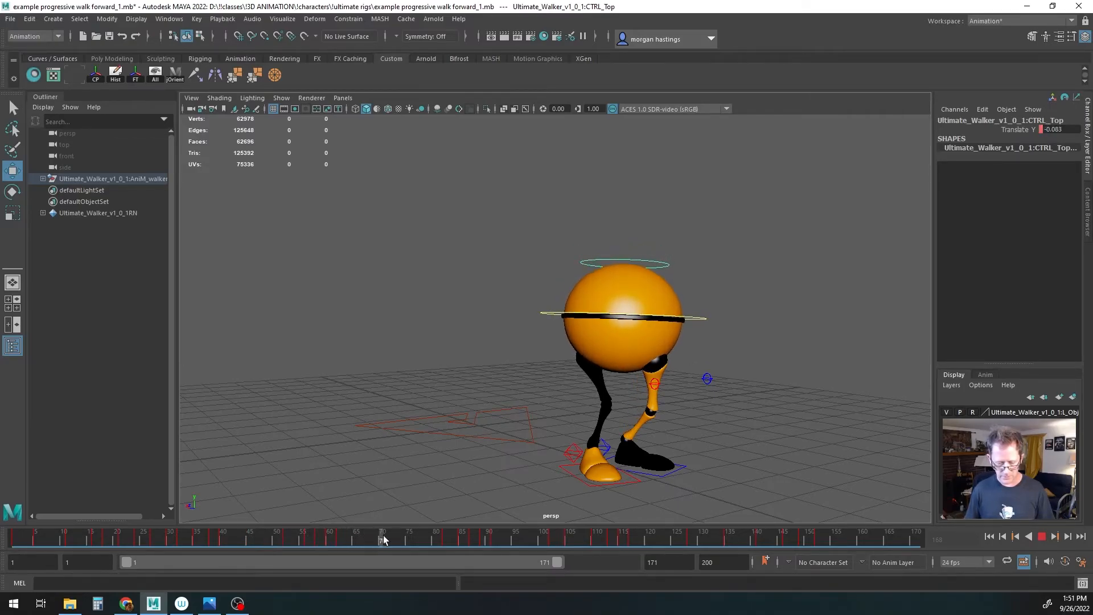
Step: Cut the top control's key at frame 60
mouse_move(405, 539)
left_mouse_down()
mouse_move(305, 539)
mouse_move(323, 540)
left_mouse_up()
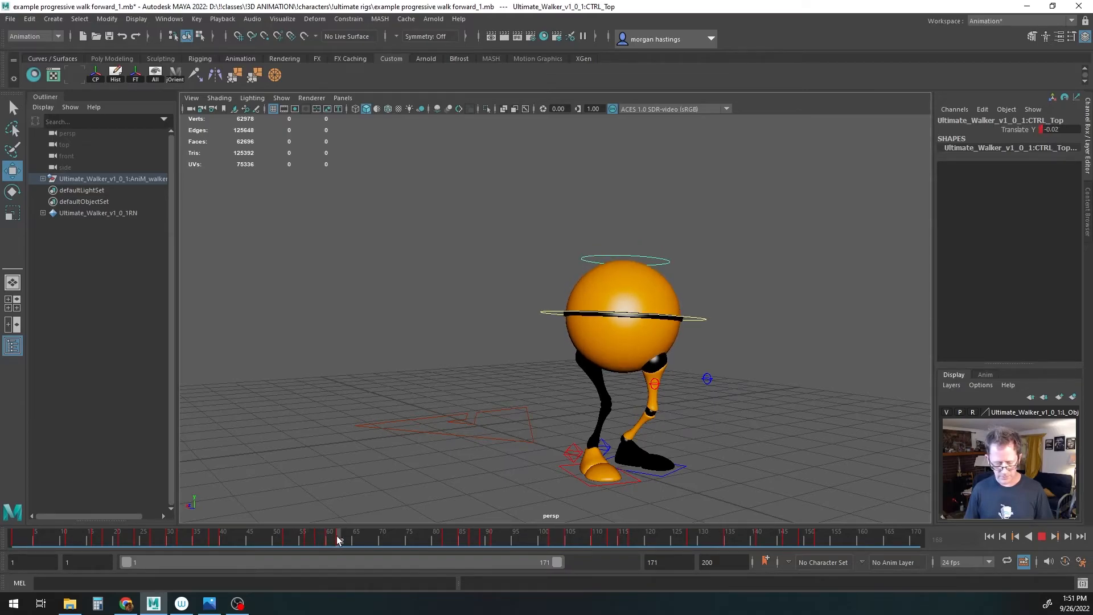
left_click_drag(330, 541, 330, 540)
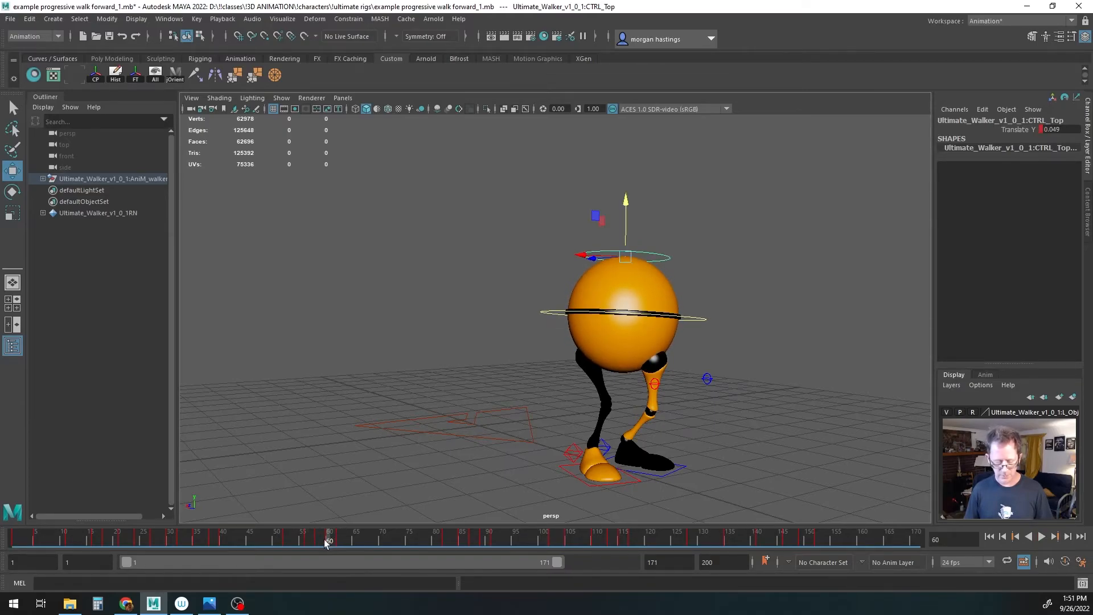
right_click(329, 539)
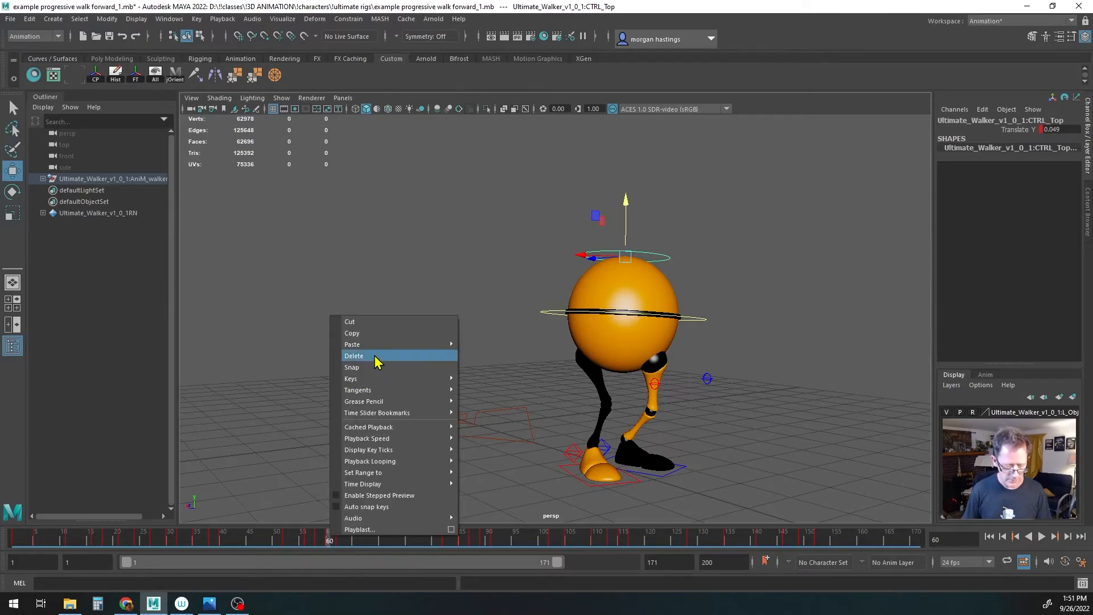
left_click(376, 326)
Step: Paste the cut top control key at frame 62
mouse_move(326, 544)
left_mouse_down()
mouse_move(418, 537)
mouse_move(282, 540)
mouse_move(338, 541)
left_mouse_up()
right_click(340, 539)
mouse_move(364, 345)
left_click(485, 344)
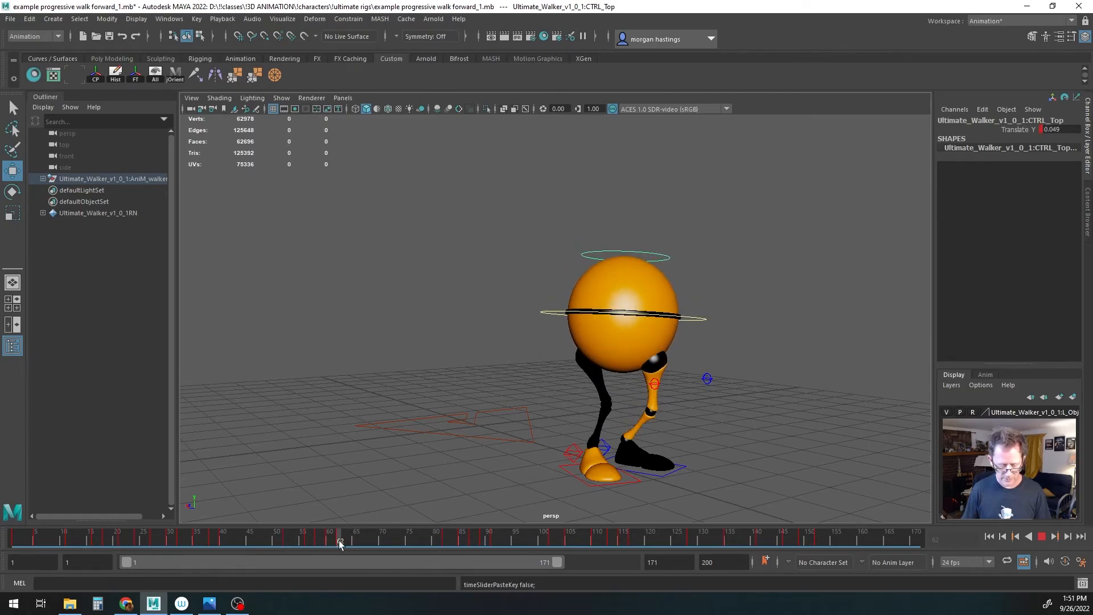
Step: Cut the top control's key at frame 62 and scrub from about frame 56 to 79 to check the motion
right_click(337, 541)
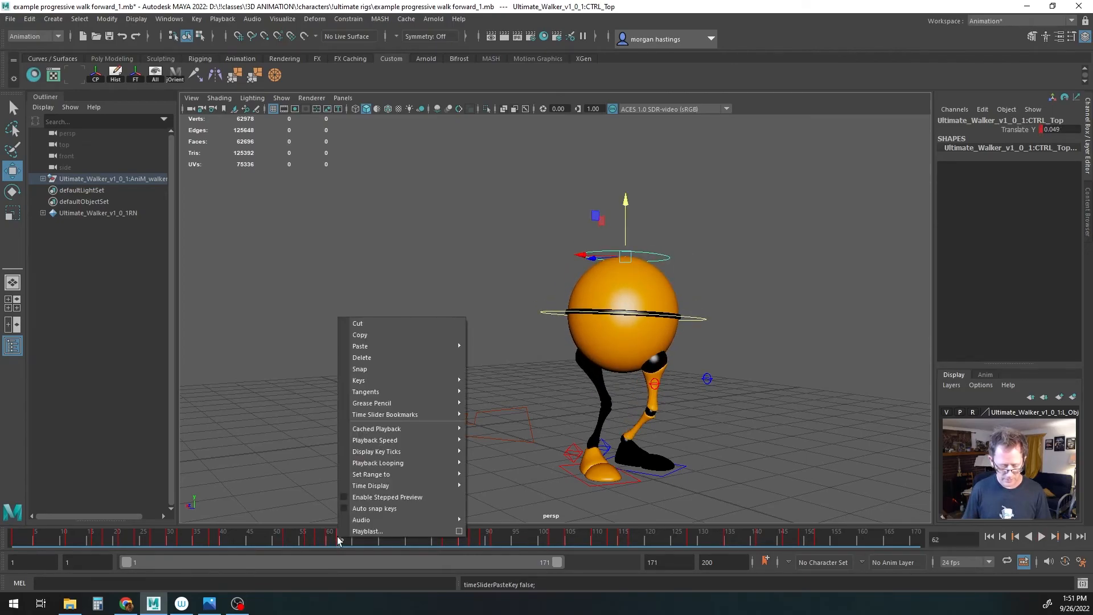
left_click(363, 324)
key("alt+v")
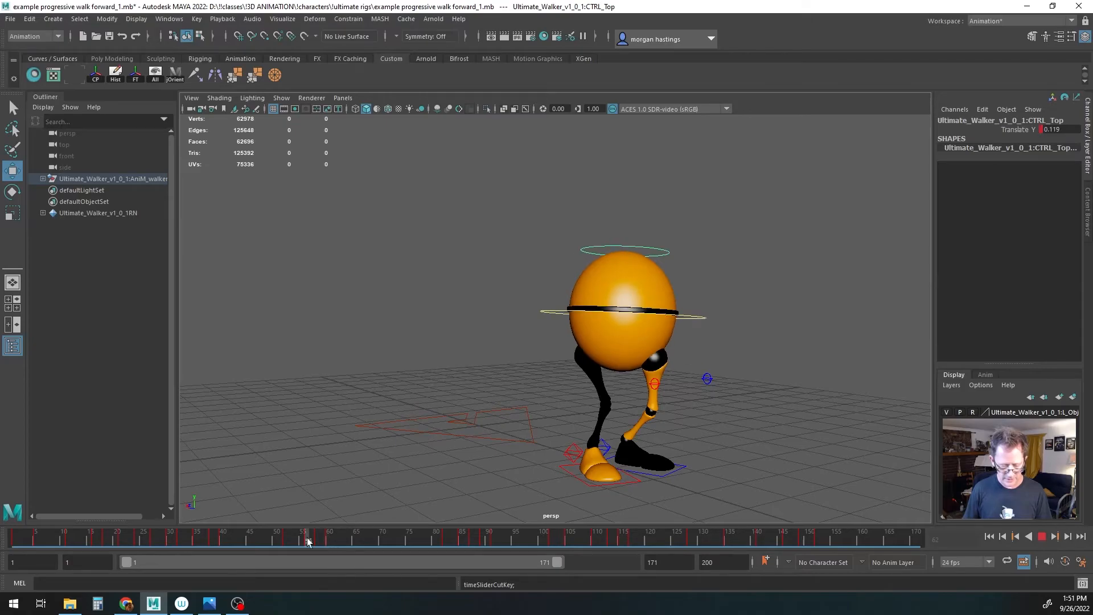
left_click_drag(329, 542, 430, 544)
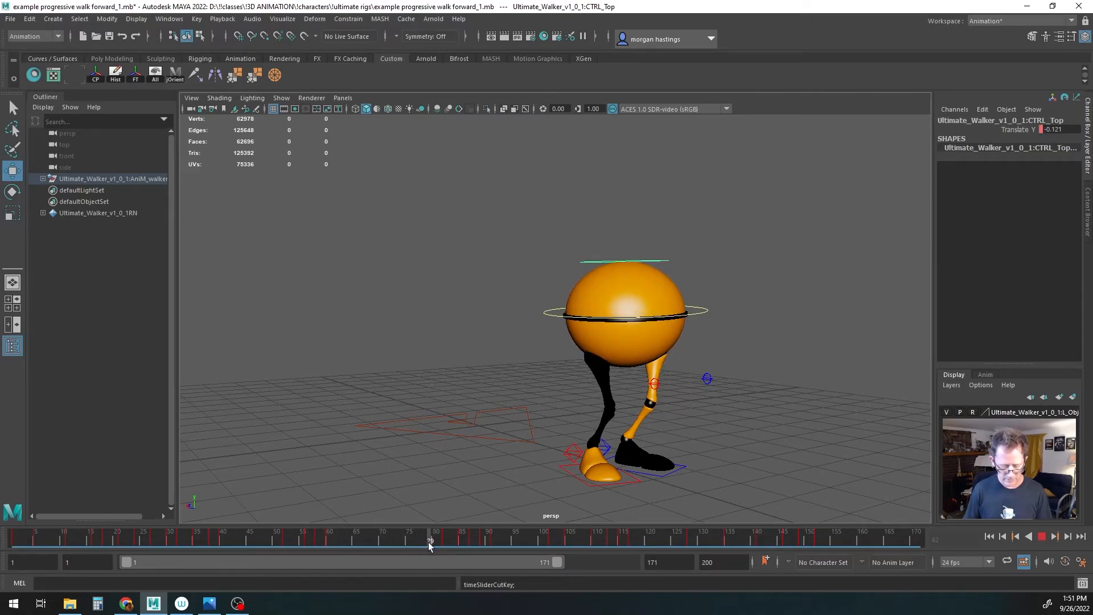
Step: Paste the cut top control key at frame 79 and check the motion leading up to it
right_click(430, 545)
mouse_move(468, 347)
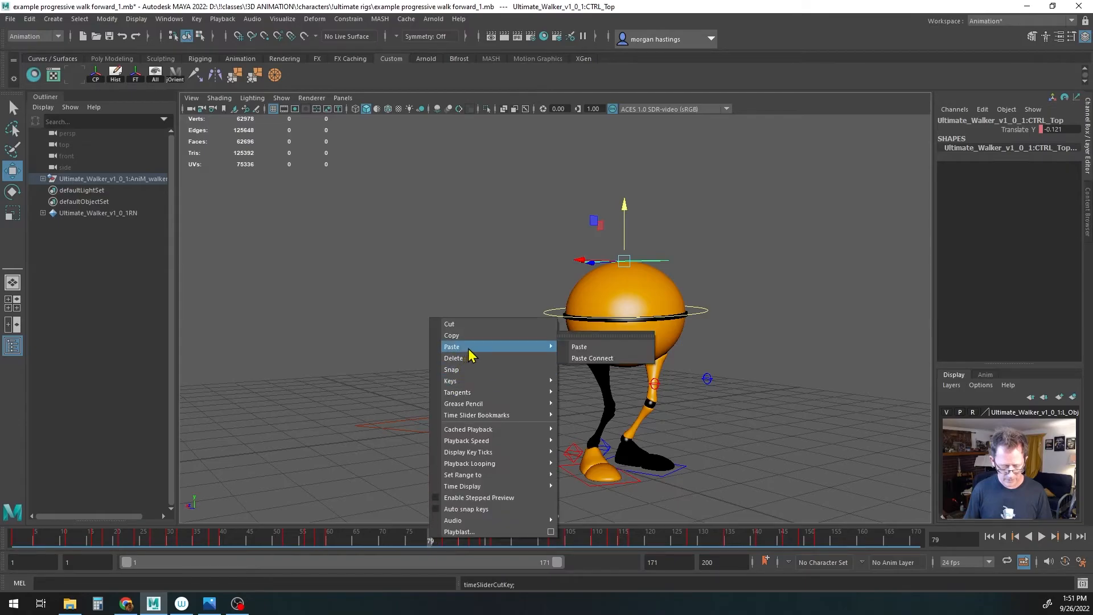
left_click(580, 349)
key("alt+v")
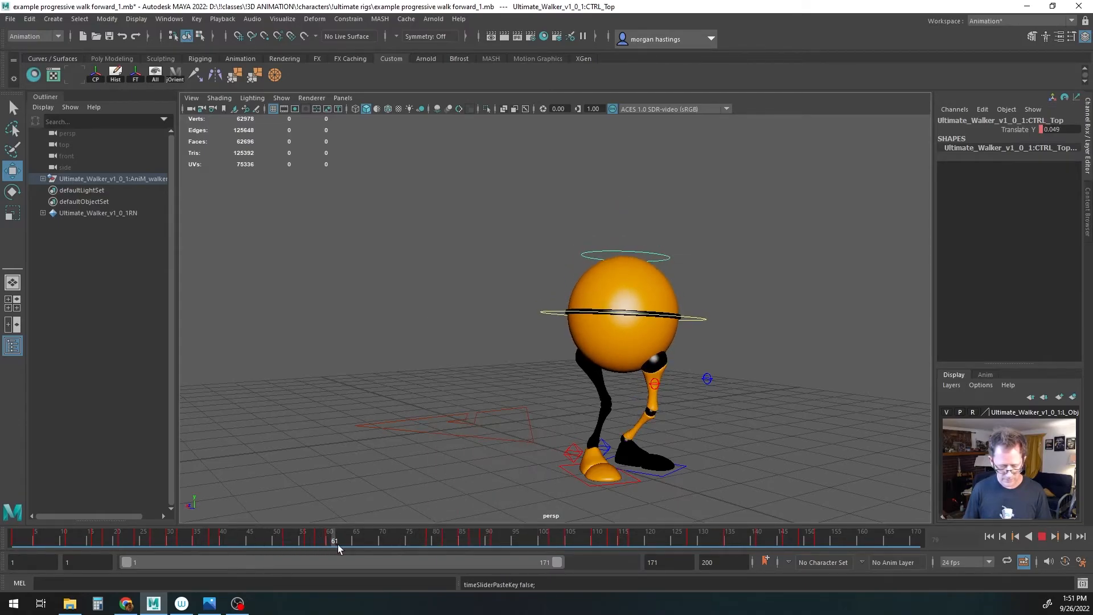
Step: Raise the top control at frame 82 and key its Translate Y at about 0.01
mouse_move(405, 544)
left_mouse_down()
mouse_move(454, 545)
mouse_move(443, 546)
left_mouse_up()
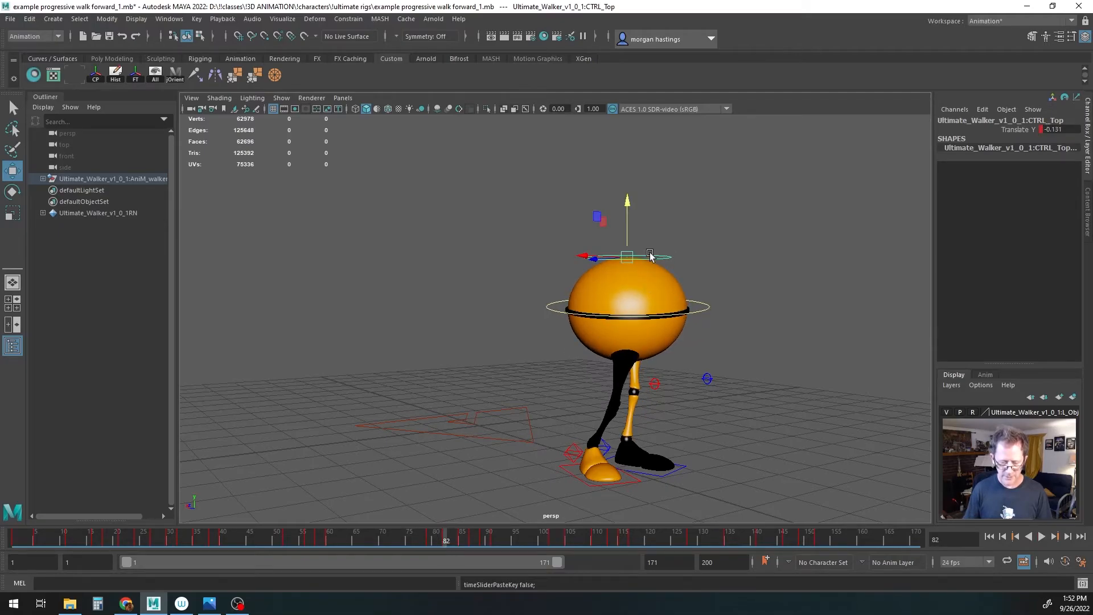
left_click_drag(626, 237, 626, 228)
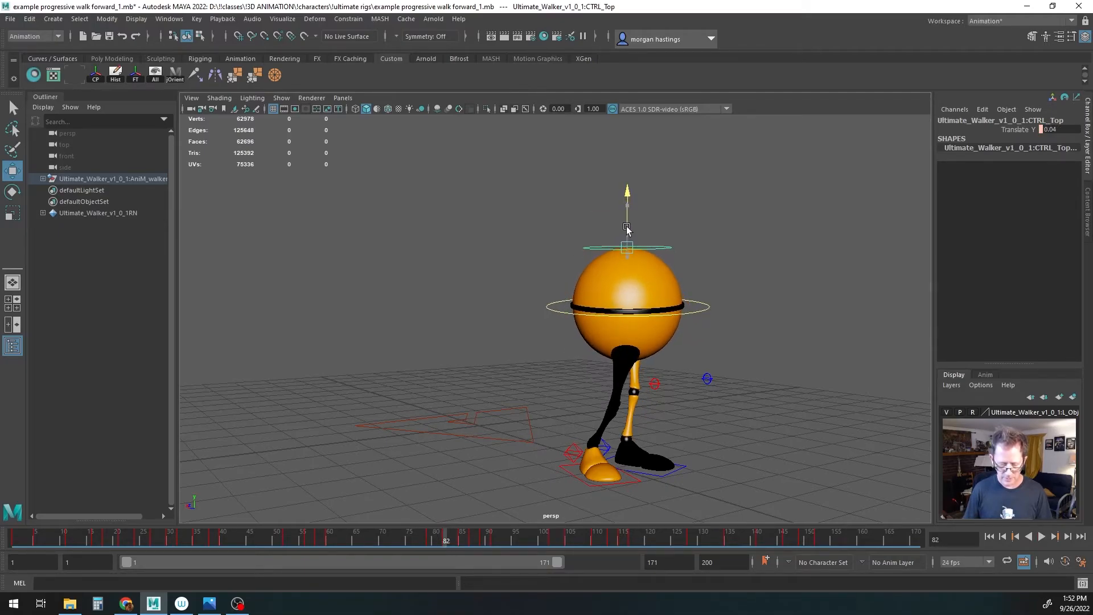
key("s")
mouse_move(444, 537)
left_mouse_down()
mouse_move(427, 540)
mouse_move(445, 541)
left_mouse_up()
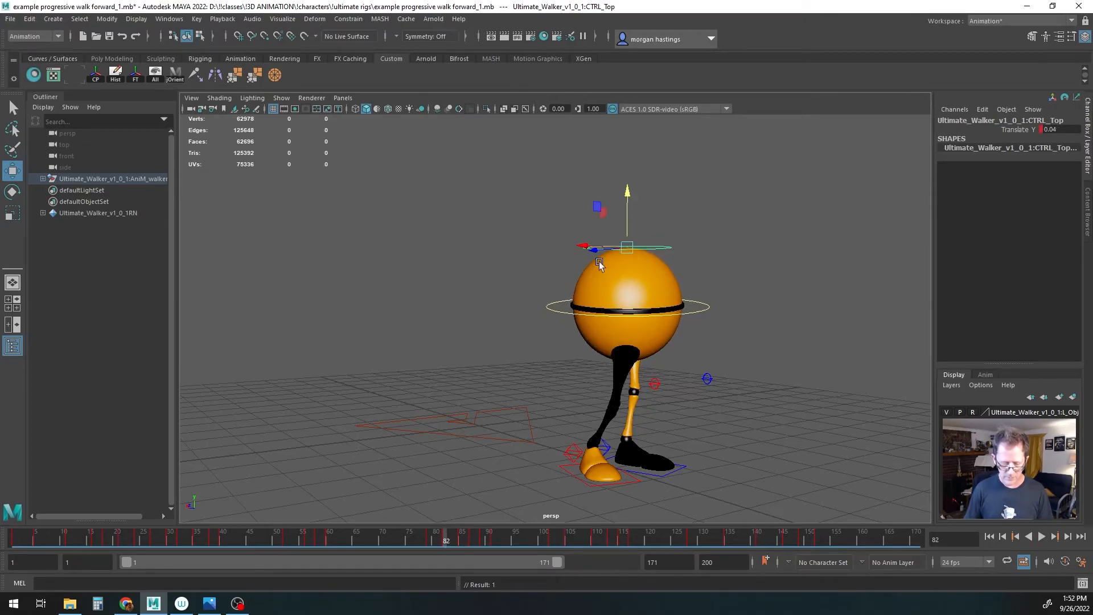
left_click_drag(624, 219, 626, 225)
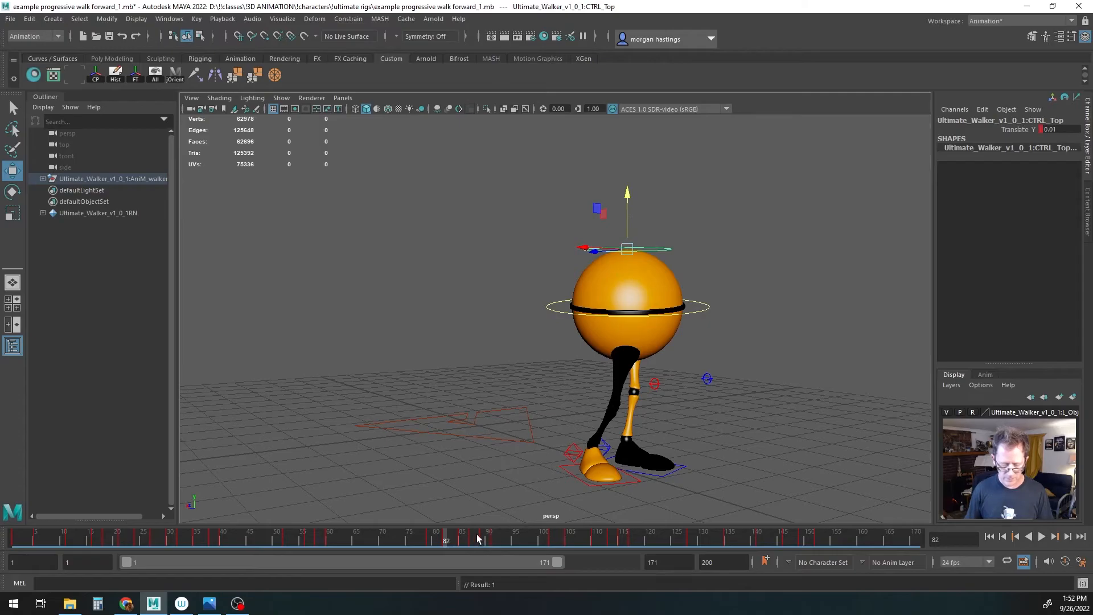
Step: Key the top control's Translate Y at about 0.02 on frame 85 and about 0 on frame 87
left_click_drag(446, 540, 460, 538)
left_click_drag(629, 228, 627, 226)
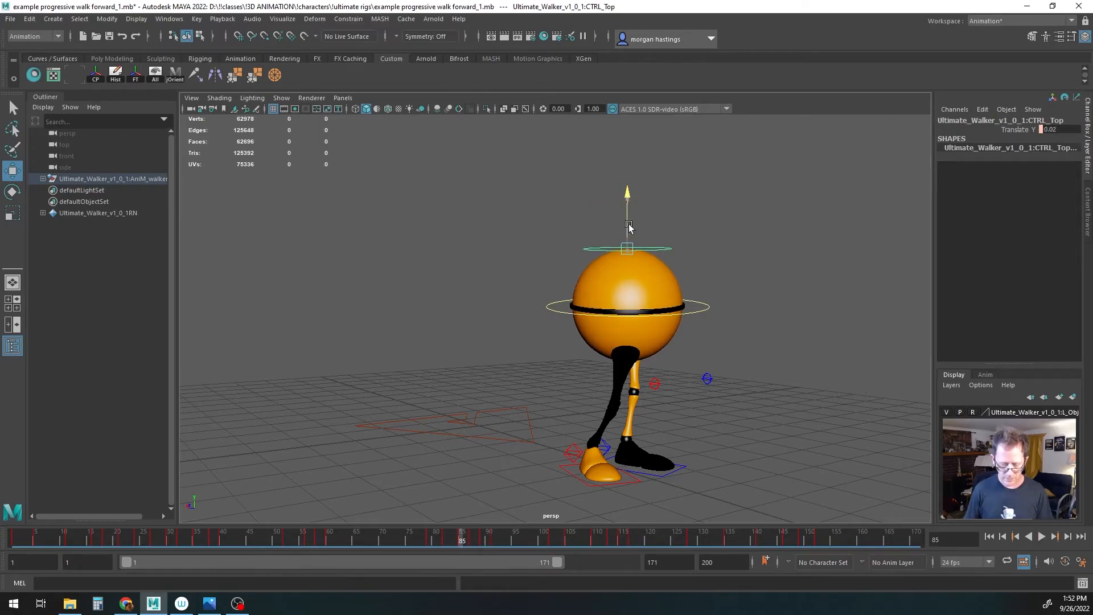
left_click_drag(462, 539, 470, 539)
left_click_drag(630, 218, 630, 228)
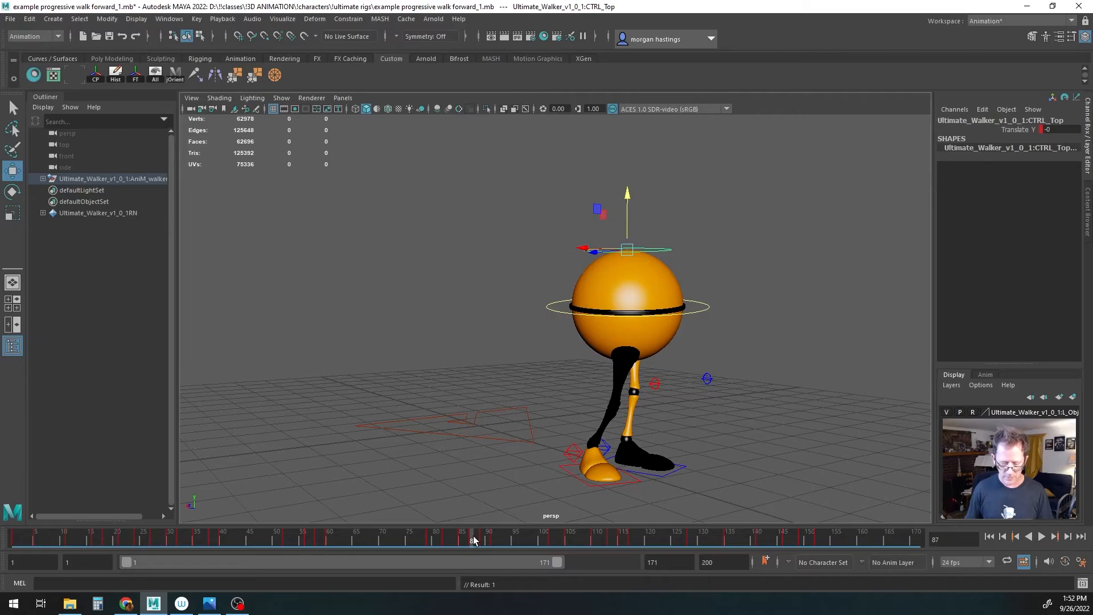
Step: Raise the top control at frame 91 to bring its Translate Y close to 0, checking the settle around that frame
key("alt+v")
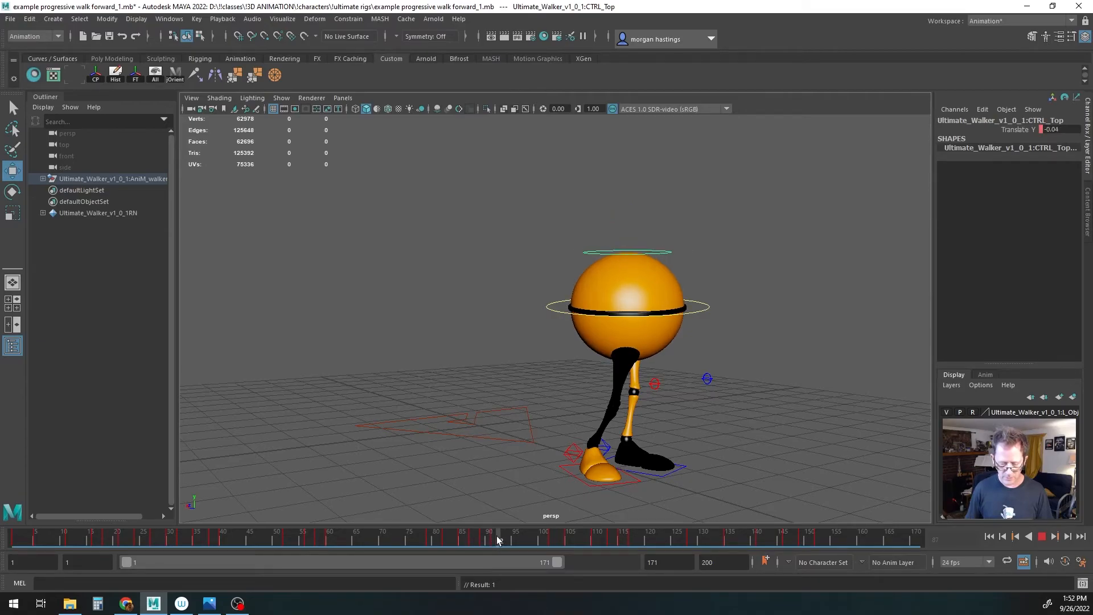
left_click(495, 540)
left_click_drag(630, 224, 630, 222)
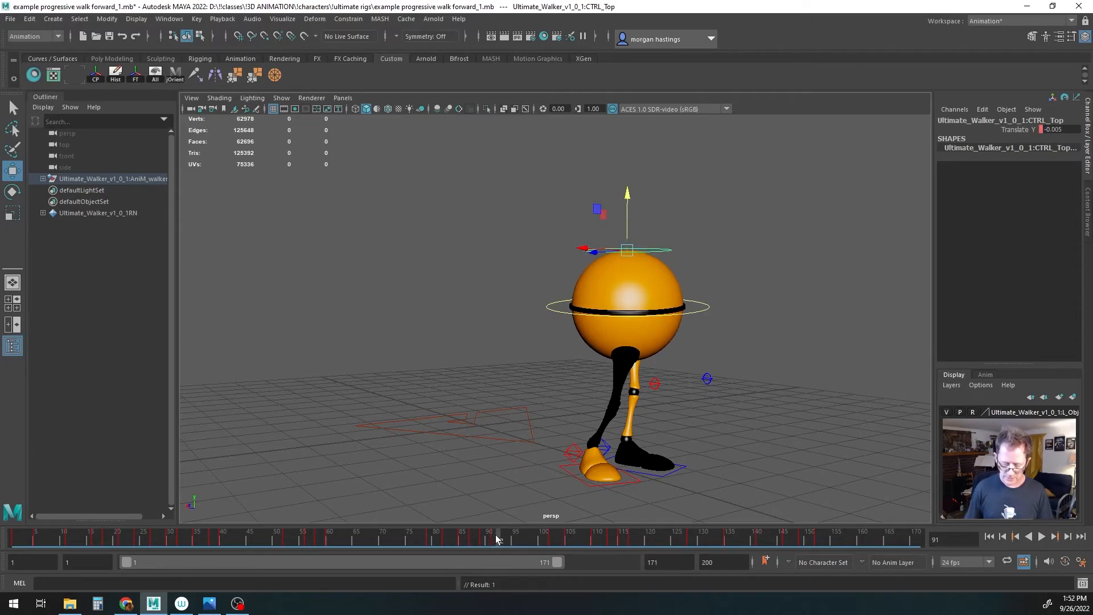
key("alt+v")
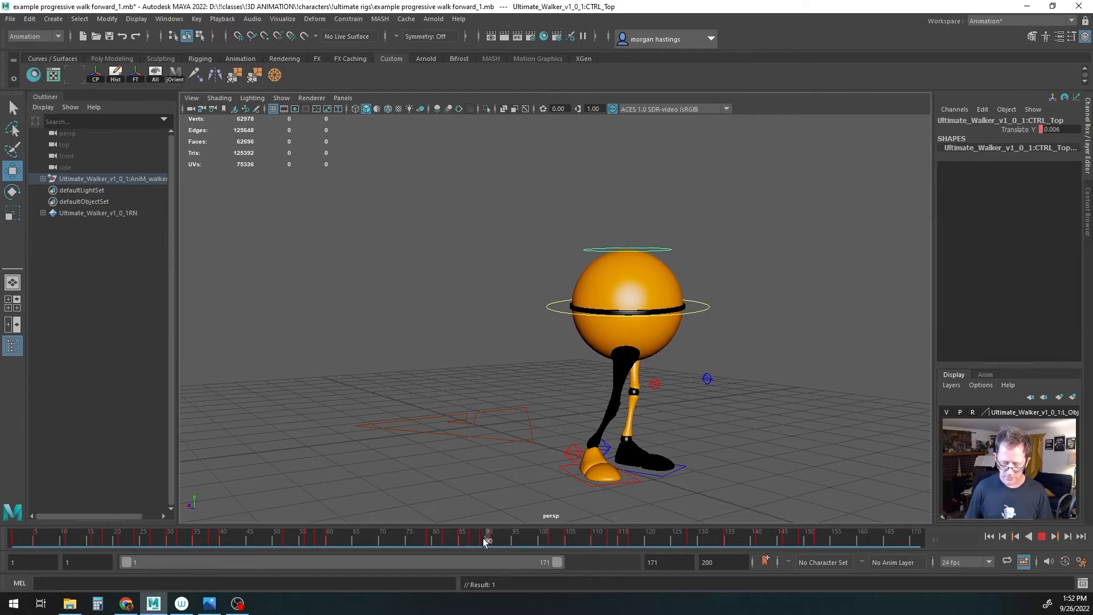
left_click(494, 542)
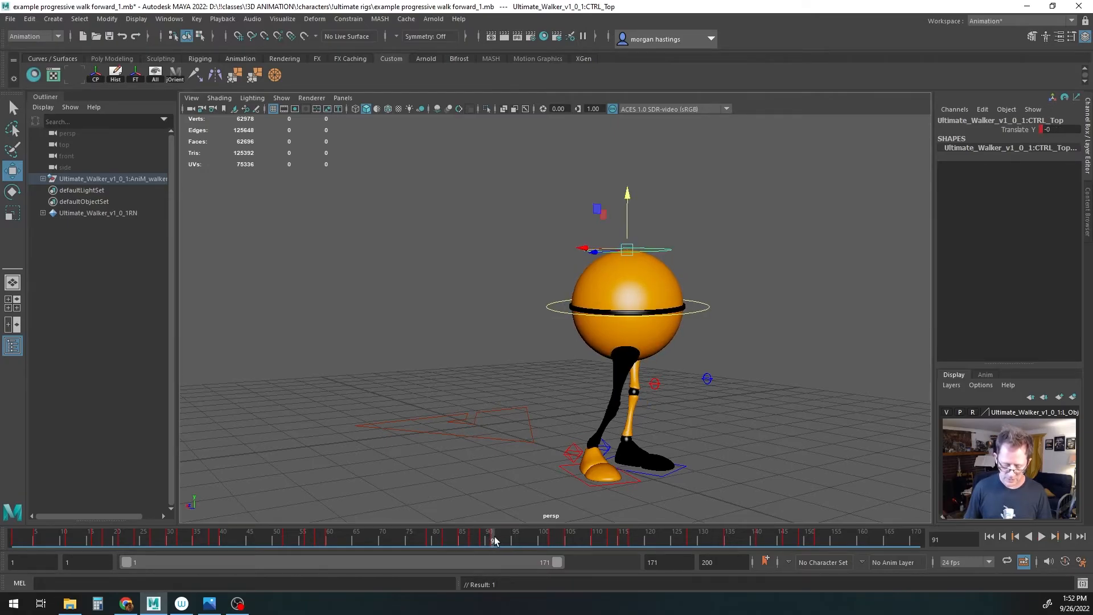
Step: Copy the top control's key at frame 91 and paste it at about frame 102
right_click(494, 541)
left_click(543, 336)
left_click(554, 538)
right_click(554, 537)
mouse_move(593, 345)
left_click(695, 344)
Step: Adjust the top control at frame 113 to a Translate Y of about 0.019 and set a key
left_click_drag(554, 538, 610, 540)
left_click_drag(616, 228, 614, 234)
key("s")
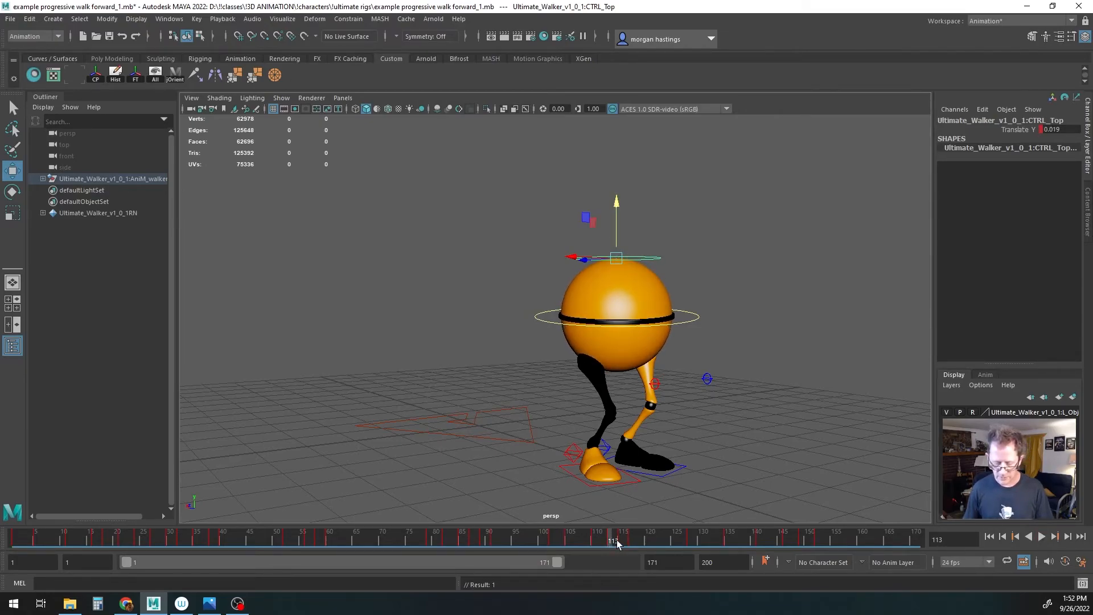
Step: Set the top control's Translate Y to 0 at frame 117 and copy that key to frame 128
mouse_move(612, 540)
left_mouse_down()
mouse_move(636, 539)
mouse_move(589, 539)
mouse_move(641, 540)
mouse_move(629, 541)
left_mouse_up()
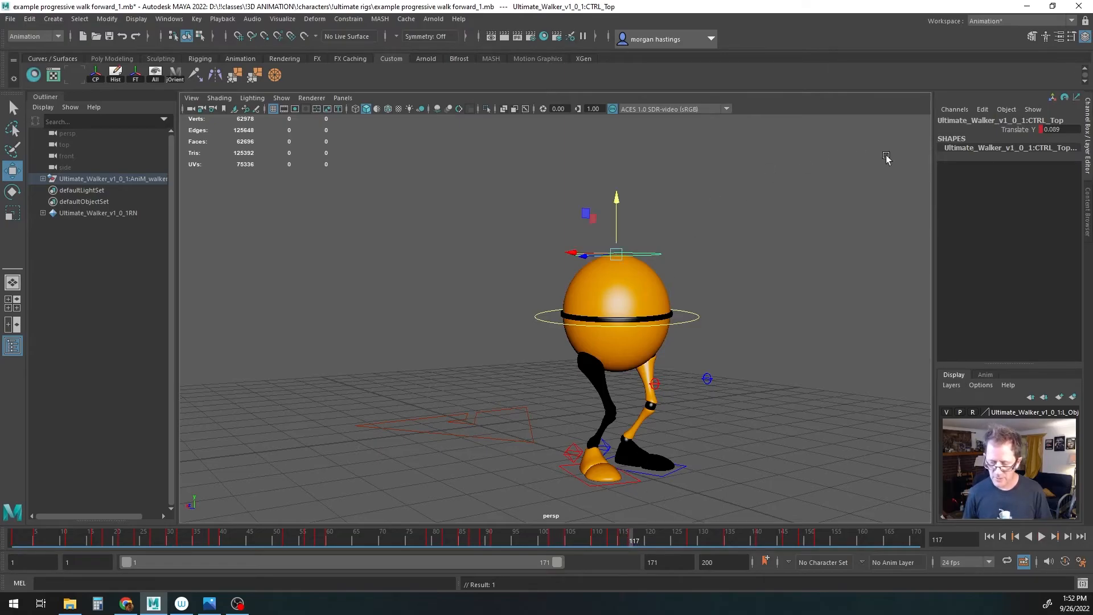
key("Return")
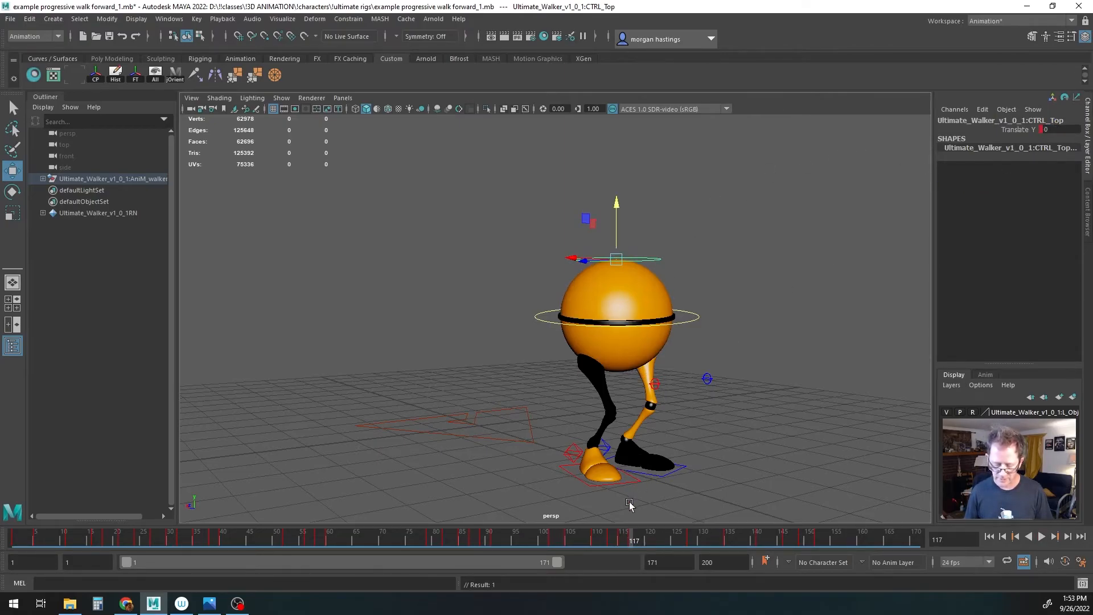
mouse_move(629, 539)
left_mouse_down()
mouse_move(564, 539)
mouse_move(688, 538)
mouse_move(634, 541)
left_mouse_up()
right_click(632, 539)
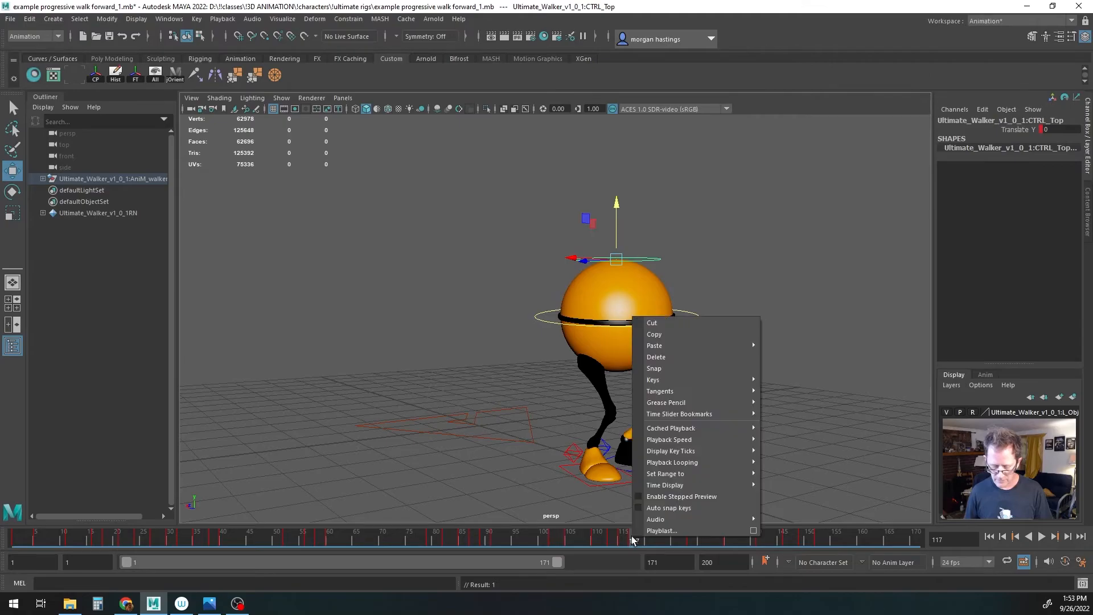
left_click(656, 335)
left_click_drag(632, 540, 688, 538)
right_click(688, 537)
mouse_move(712, 341)
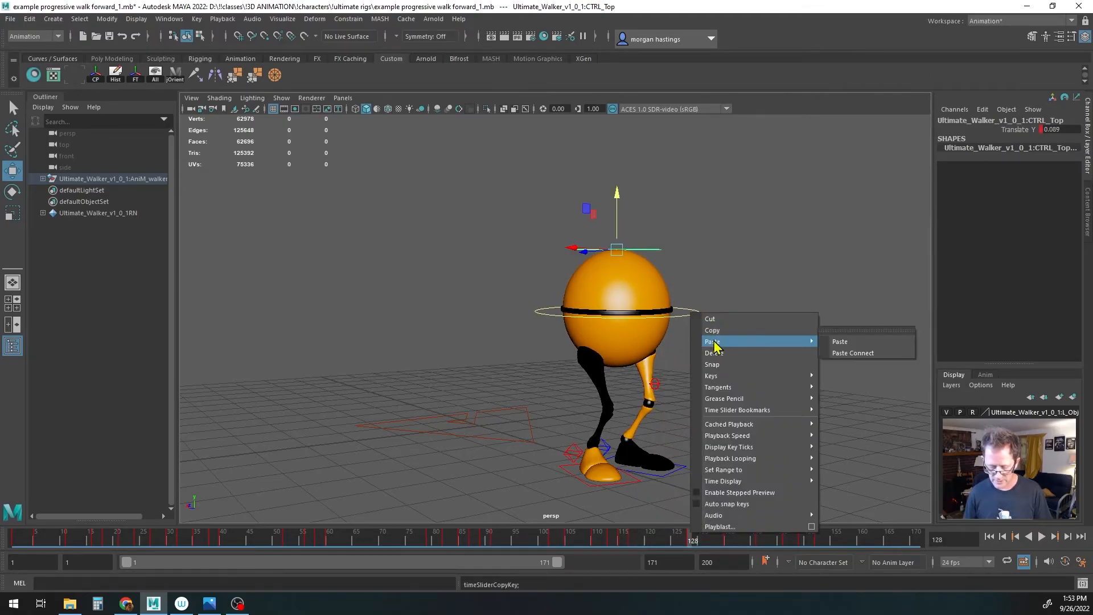
left_click(837, 342)
Step: Raise the top control slightly at frame 135, and bring its Translate Y to about -0.001 at frame 141
left_click_drag(678, 541, 730, 541)
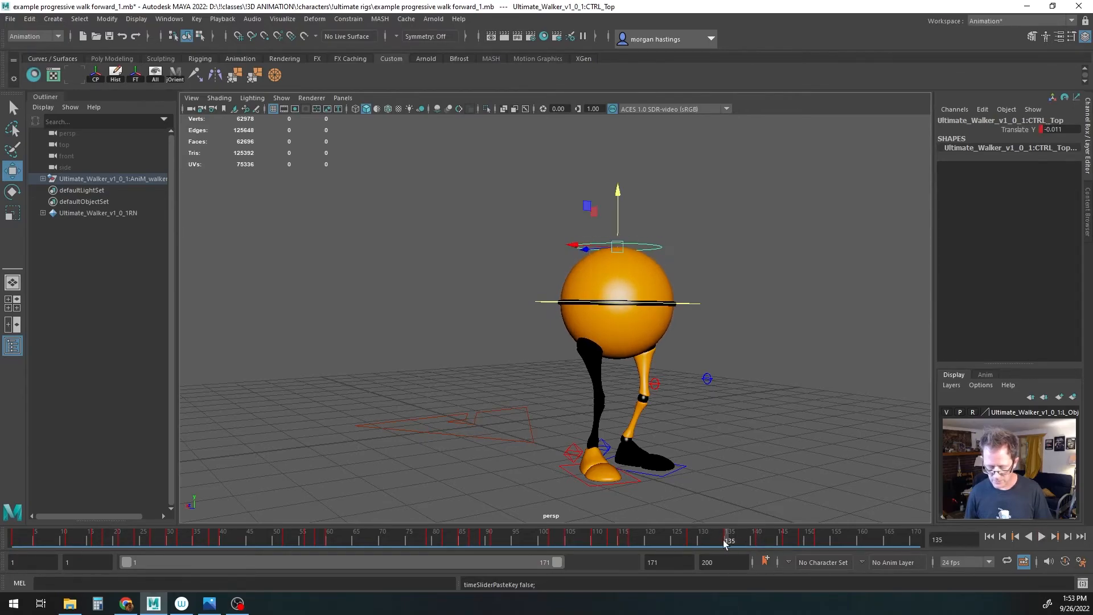
left_click_drag(618, 206, 618, 189)
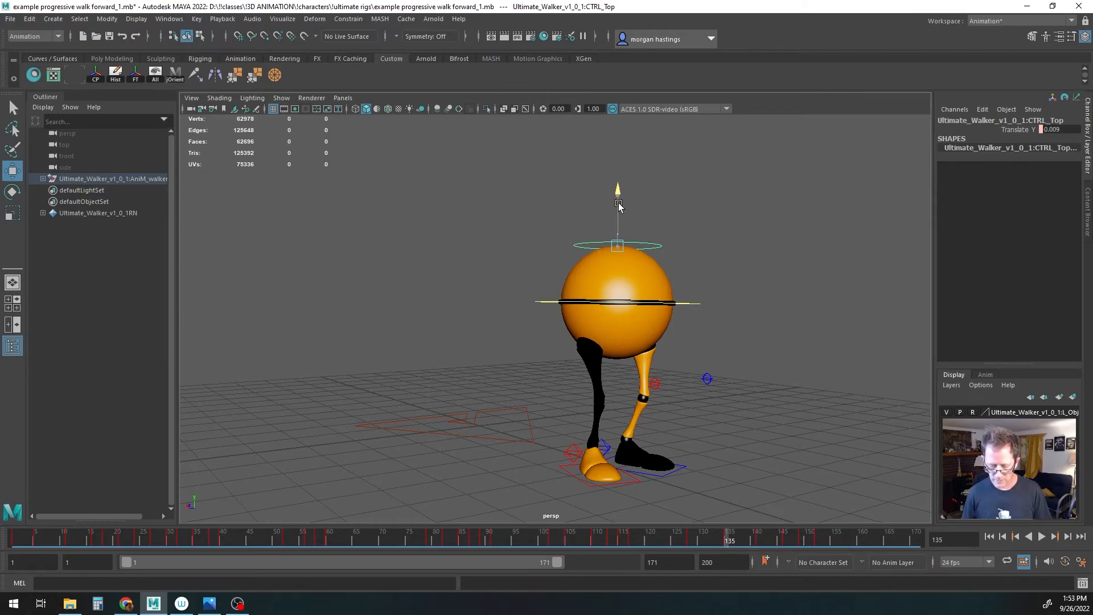
left_click_drag(729, 540, 759, 540)
left_click_drag(619, 212, 621, 219)
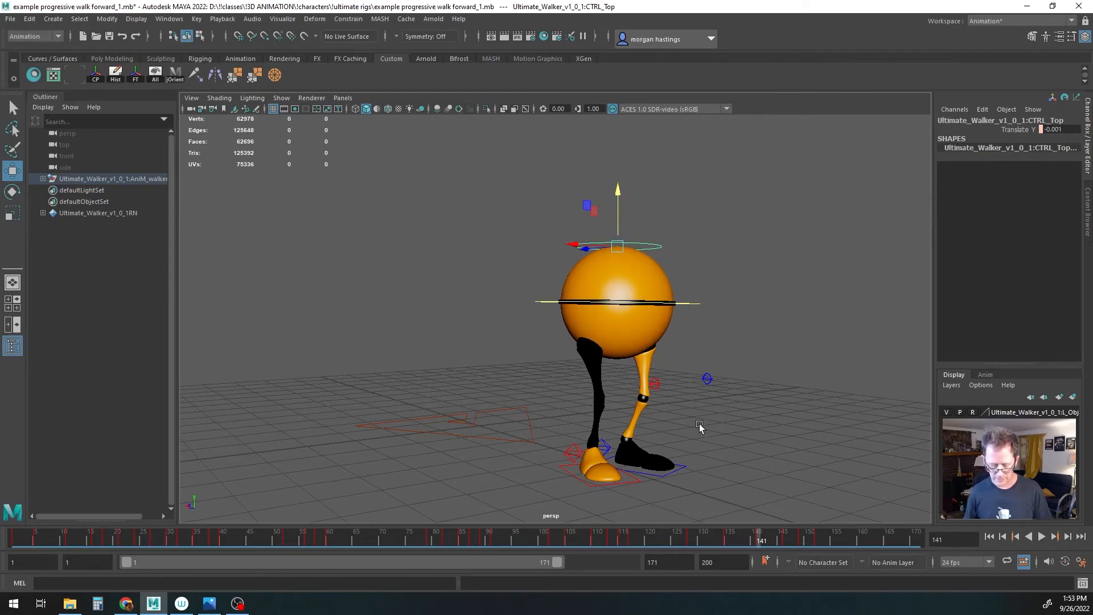
Step: Delete the top control's remaining keys from about frame 146 to 152
mouse_move(758, 539)
left_mouse_down()
mouse_move(820, 539)
mouse_move(715, 540)
mouse_move(758, 530)
left_mouse_up()
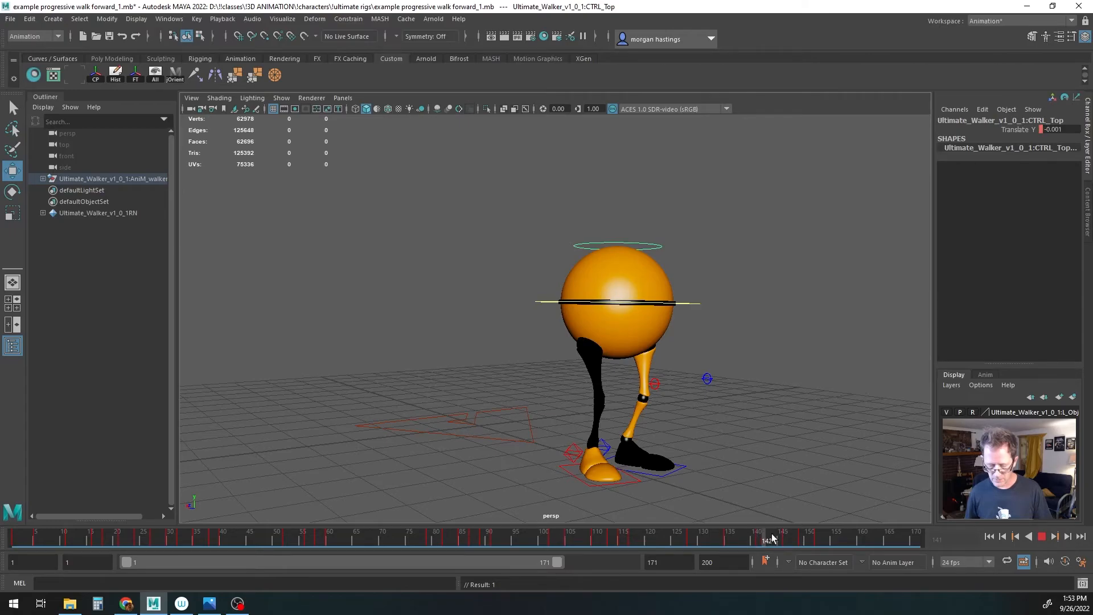
left_click_drag(764, 539, 818, 539)
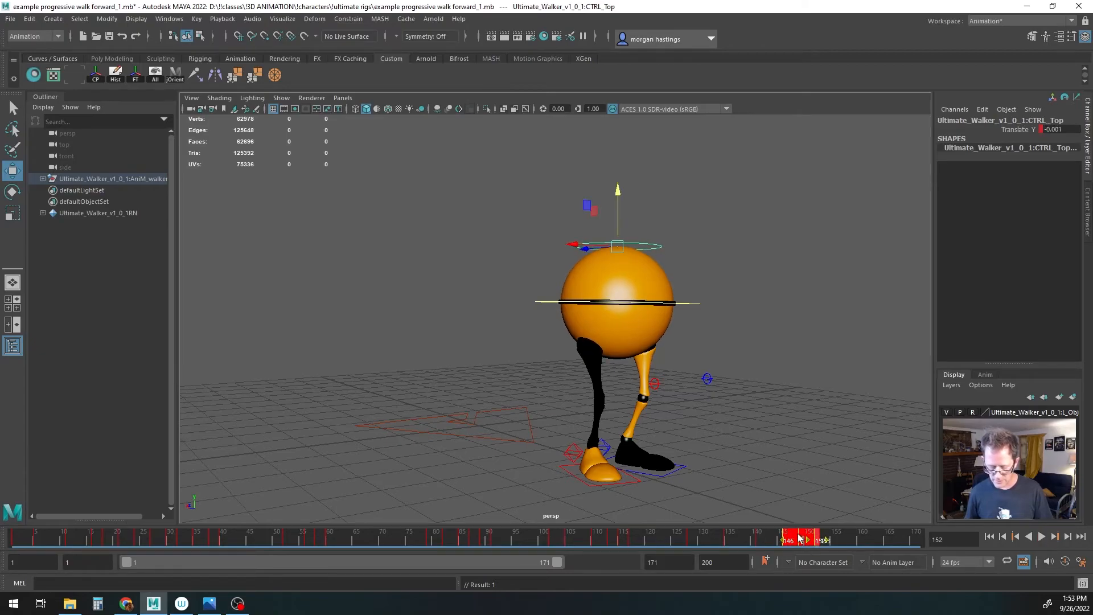
right_click(798, 538)
left_click(815, 351)
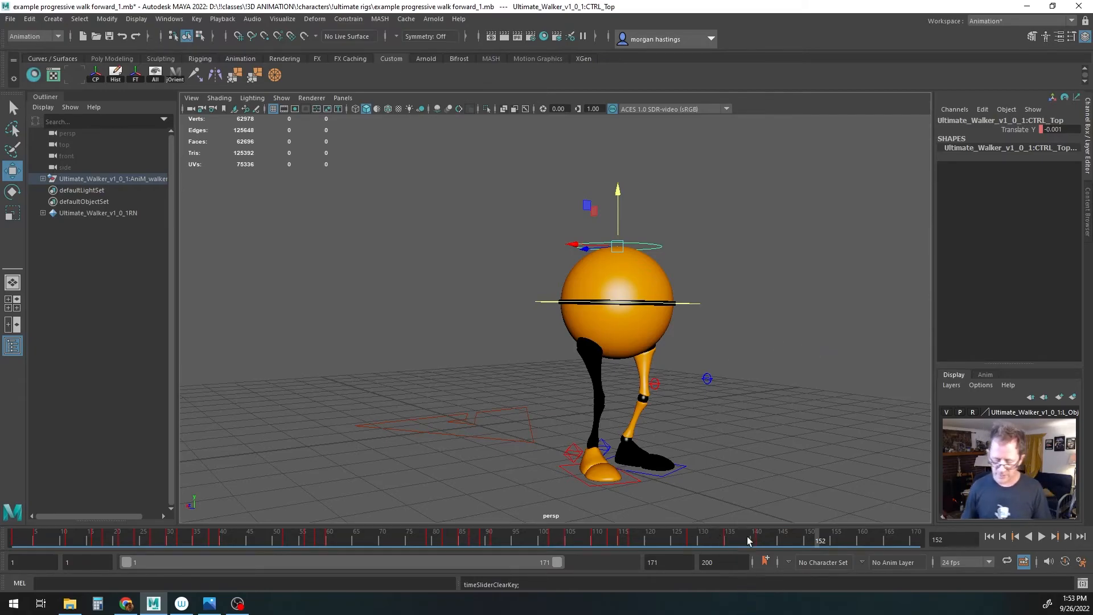
Step: Play the walk from the first frame, then scrub the middle frames to review the squash and stretch
left_click(989, 536)
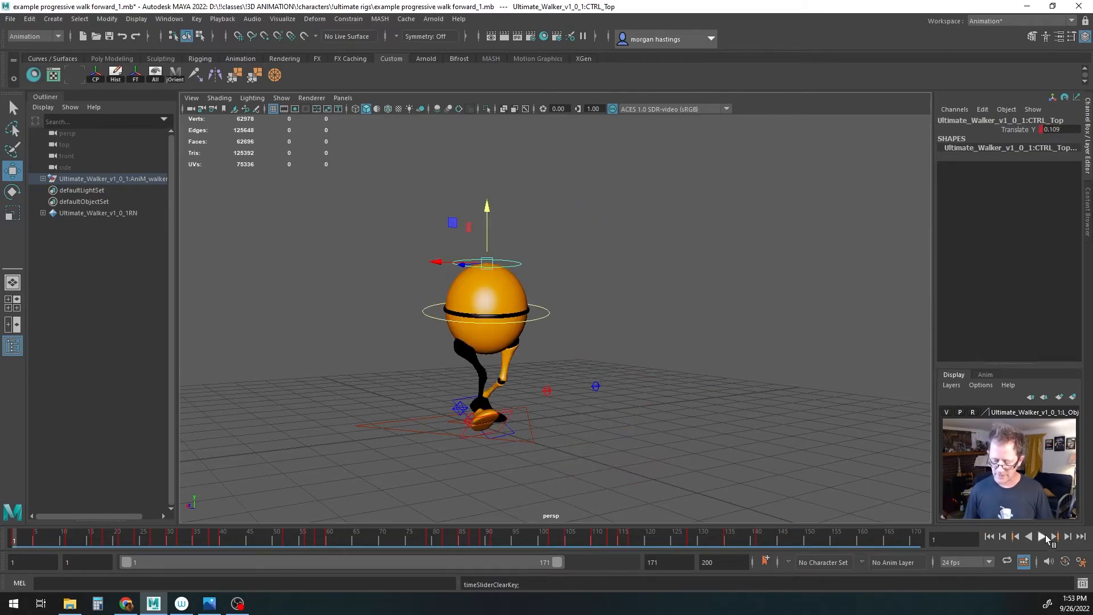
left_click(1043, 537)
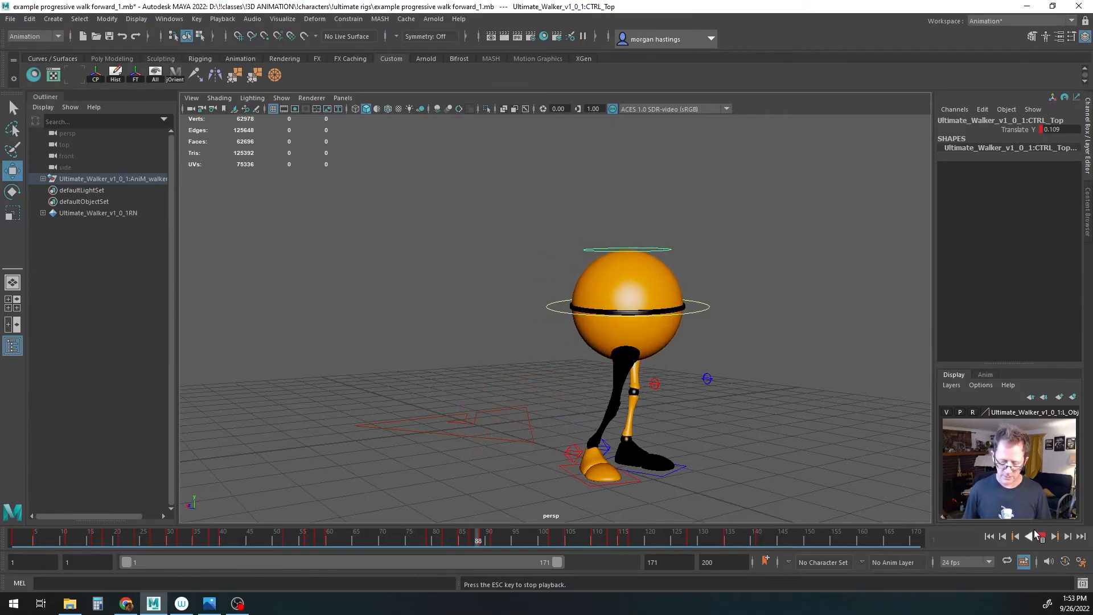
left_click(1037, 535)
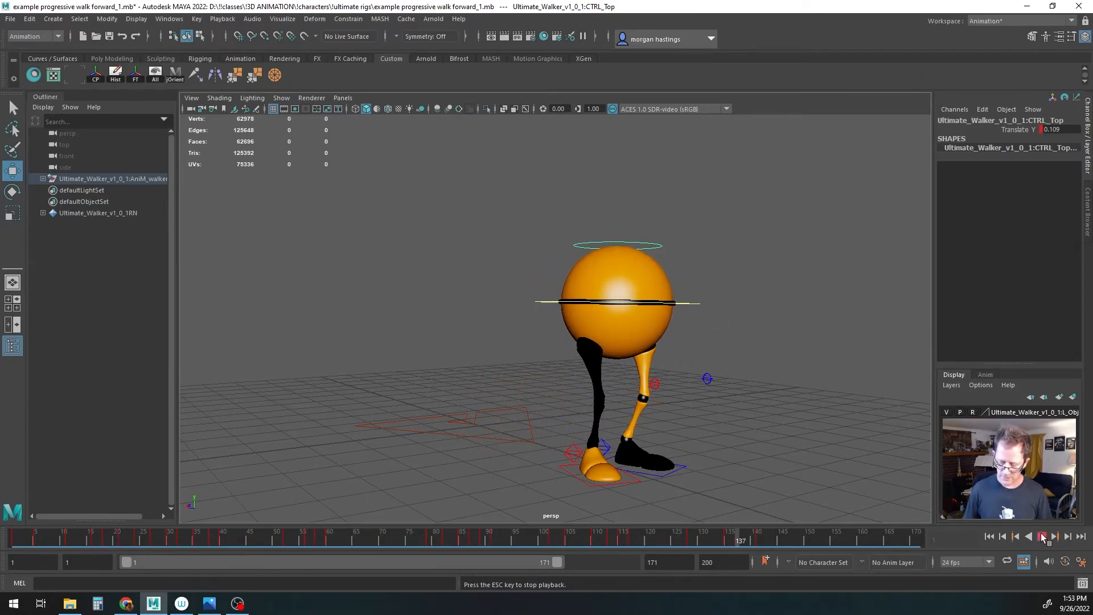
mouse_move(676, 534)
left_mouse_down()
mouse_move(142, 538)
mouse_move(324, 541)
left_mouse_up()
left_click_drag(395, 540, 455, 537)
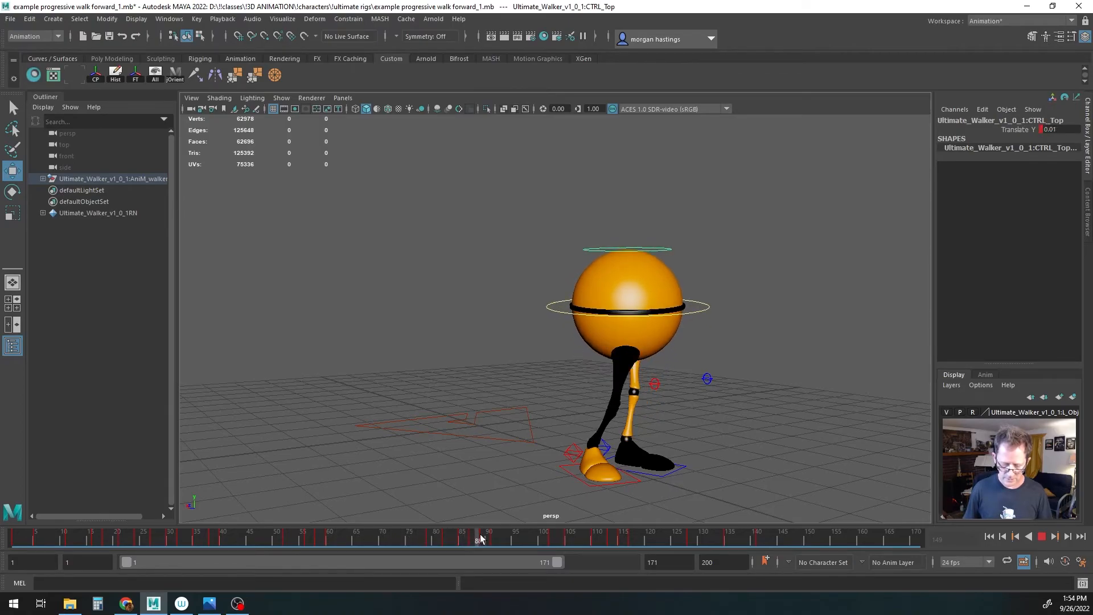
Step: Delete the top control's keys at frames 115 and 117
mouse_move(535, 538)
left_mouse_down()
mouse_move(642, 539)
mouse_move(558, 541)
mouse_move(622, 541)
left_mouse_up()
right_click(622, 540)
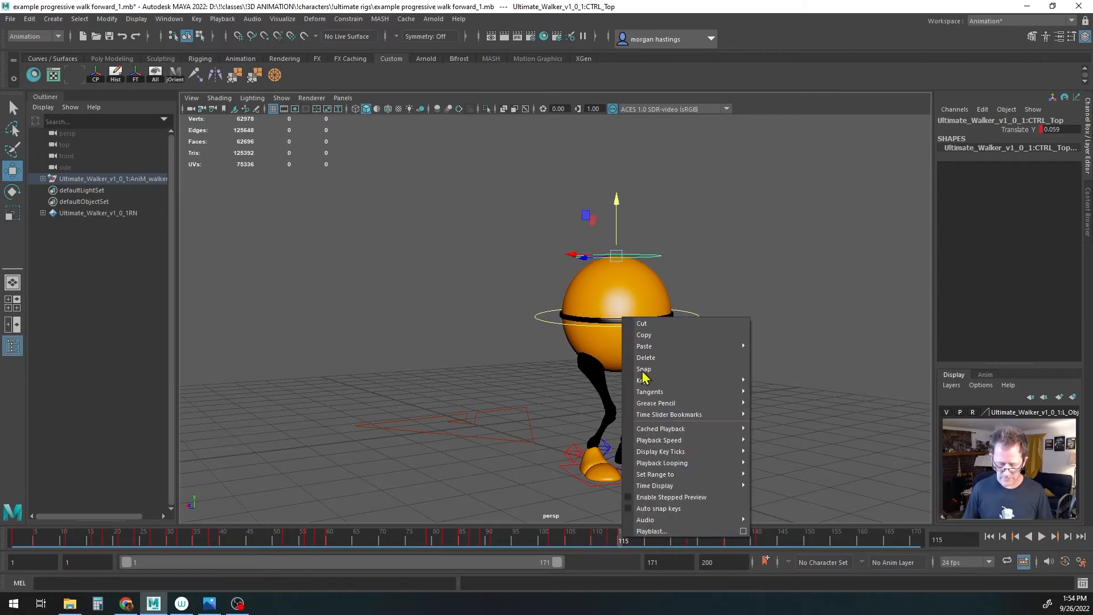
left_click(647, 357)
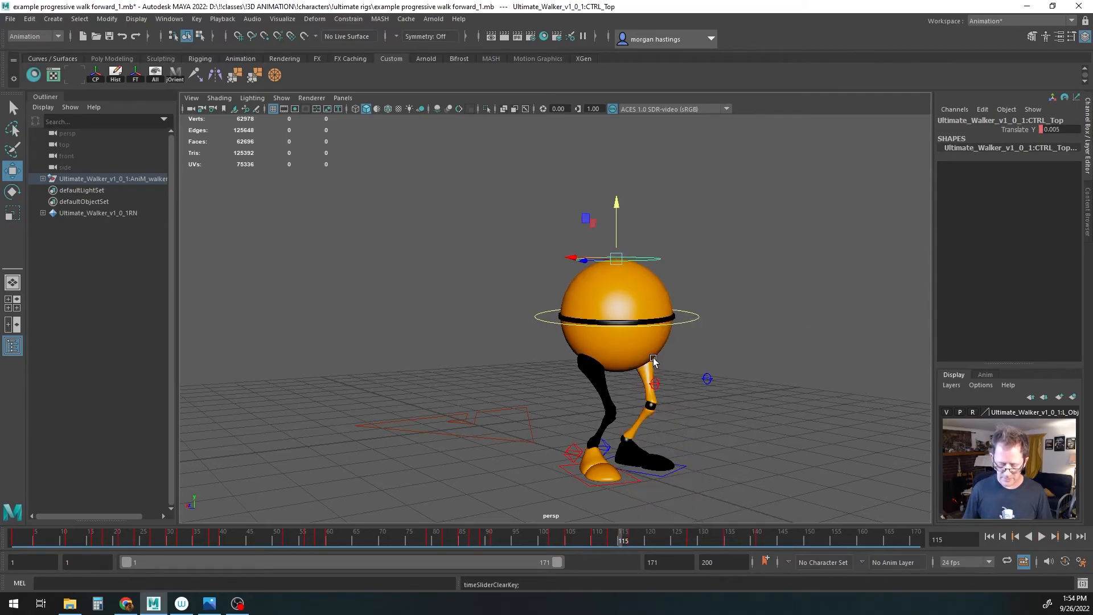
right_click(630, 538)
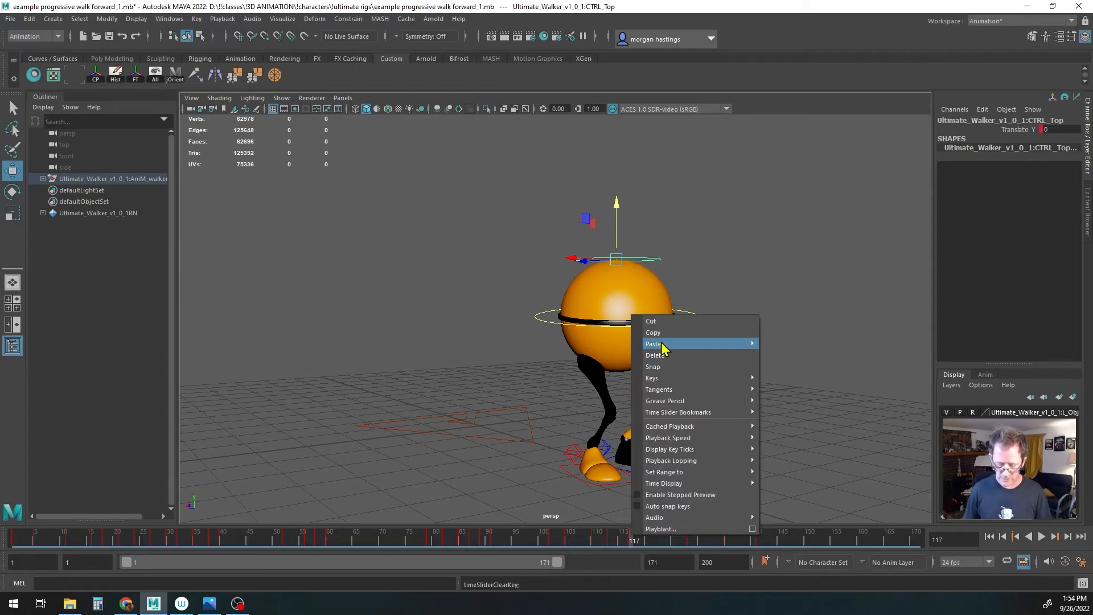
left_click(663, 357)
Step: Scrub the ending frames and replay the walk from frame 1 to check the motion without the deleted keys
key("alt+v")
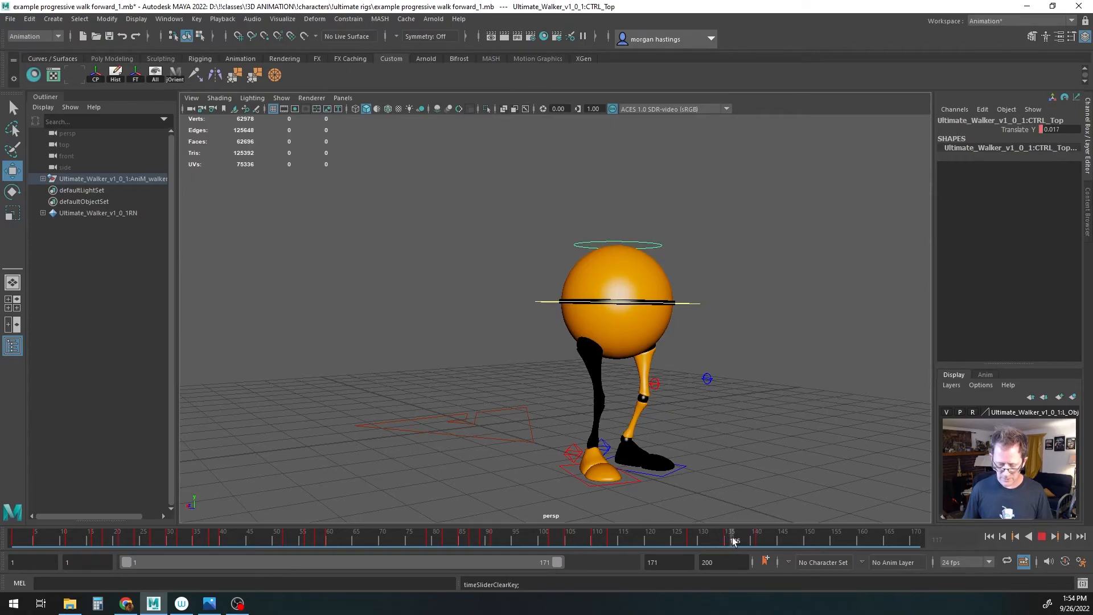
key("alt+v")
left_click(989, 537)
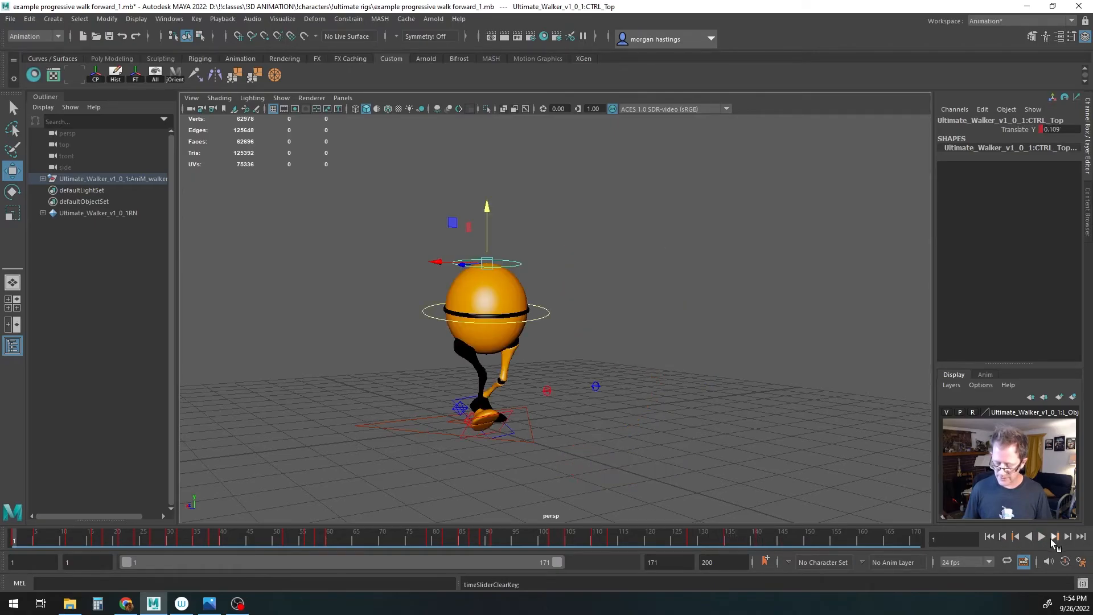
left_click(1042, 537)
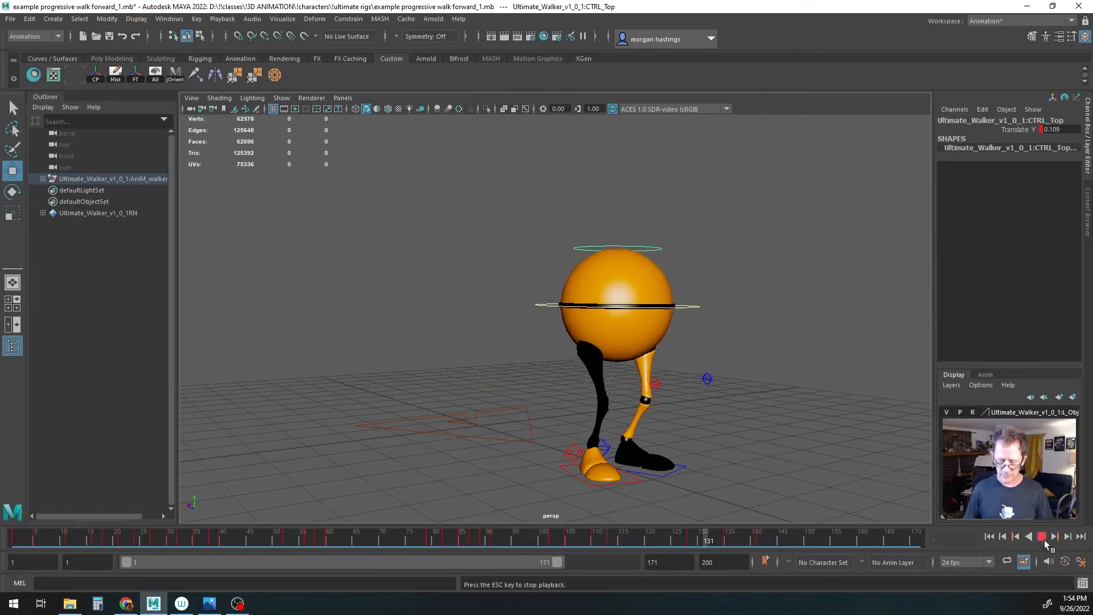
left_click(1043, 540)
Step: Delete the top control's key at frame 113 and check the motion around it
left_click_drag(643, 538, 609, 539)
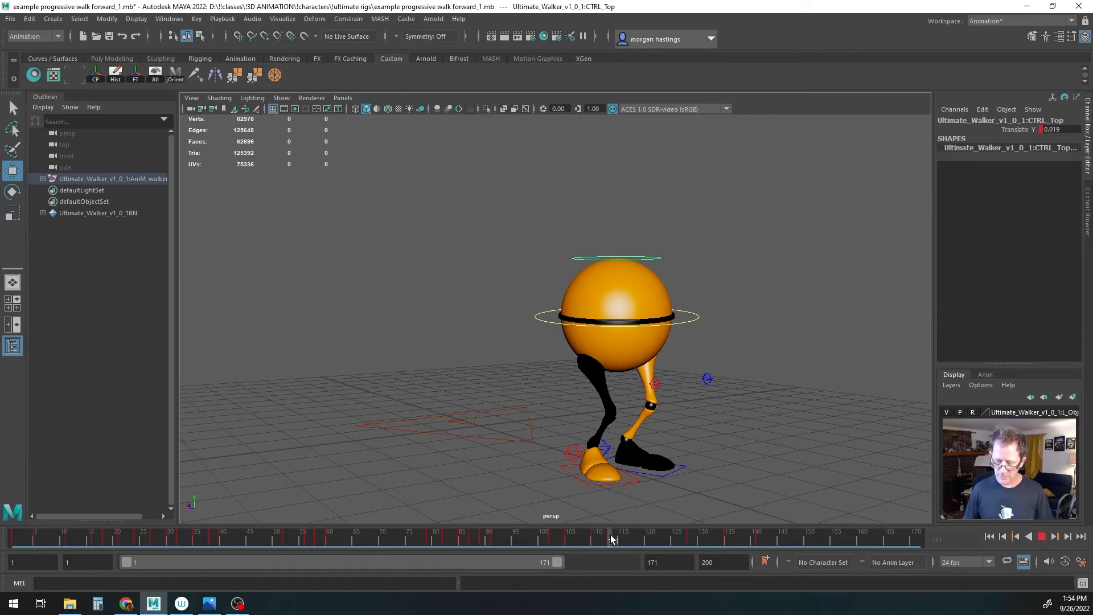
mouse_move(610, 538)
left_mouse_down()
mouse_move(694, 538)
mouse_move(570, 539)
mouse_move(611, 539)
left_mouse_up()
right_click(610, 538)
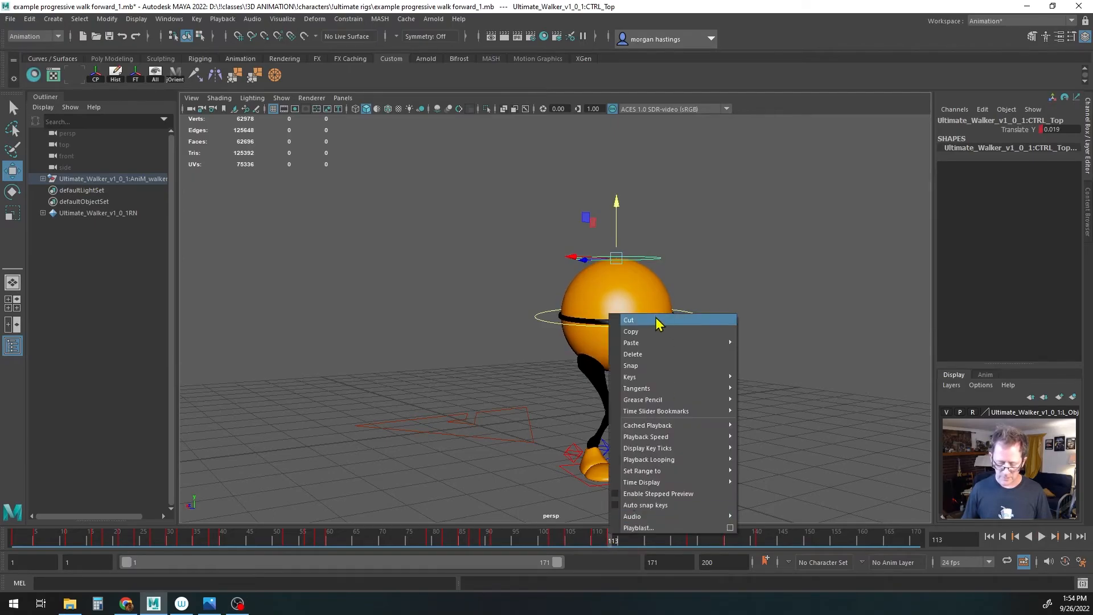
left_click(644, 355)
key("alt+v")
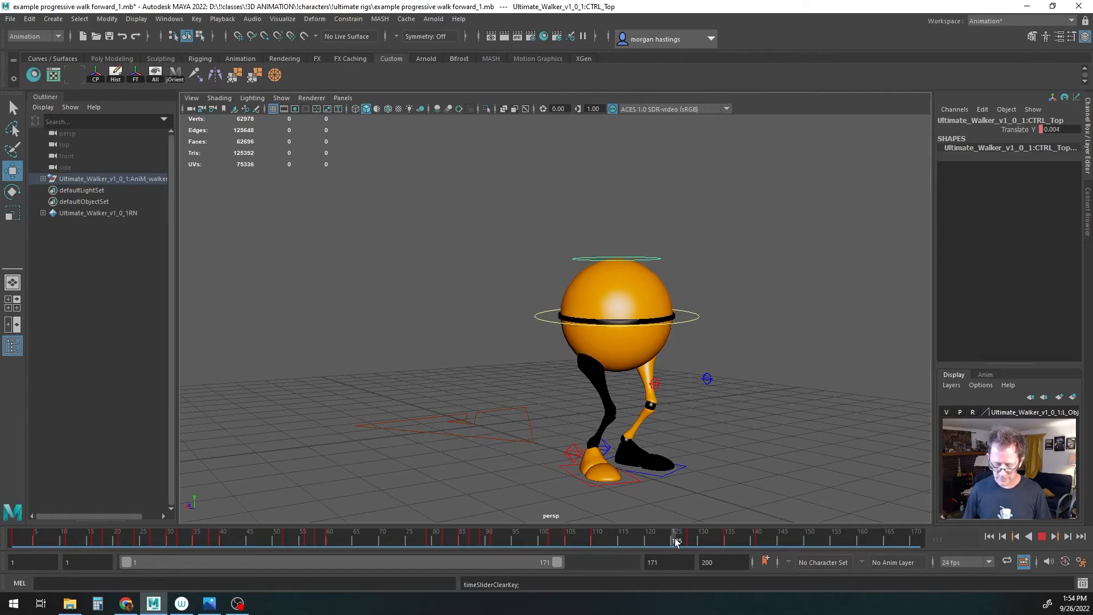
Step: Copy the top control's key from frame 110 and paste it at frame 128
right_click(594, 539)
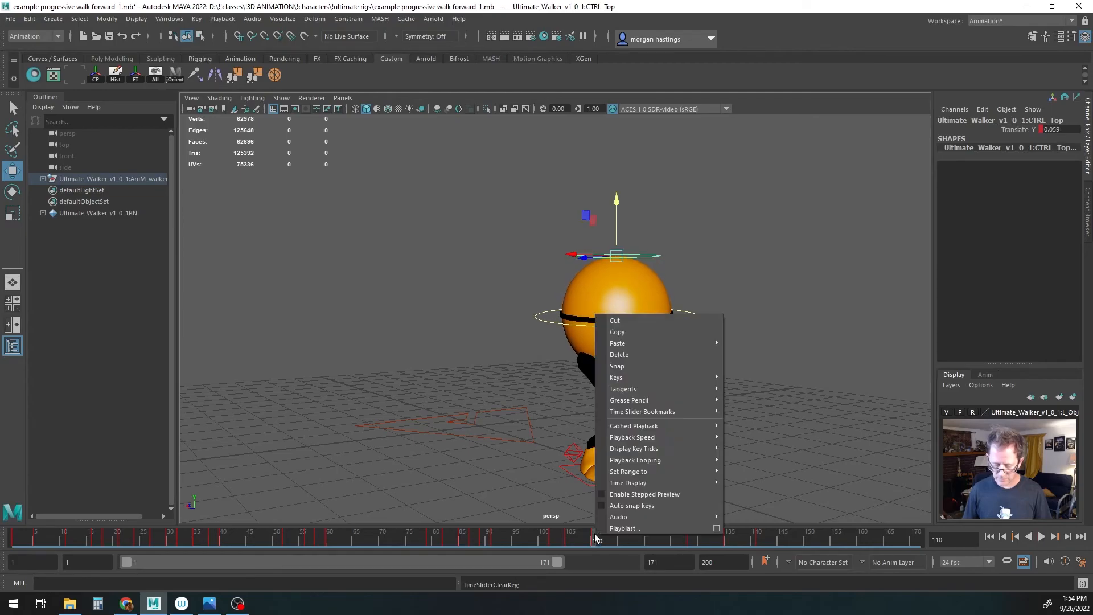
left_click(620, 336)
left_click_drag(623, 538, 691, 540)
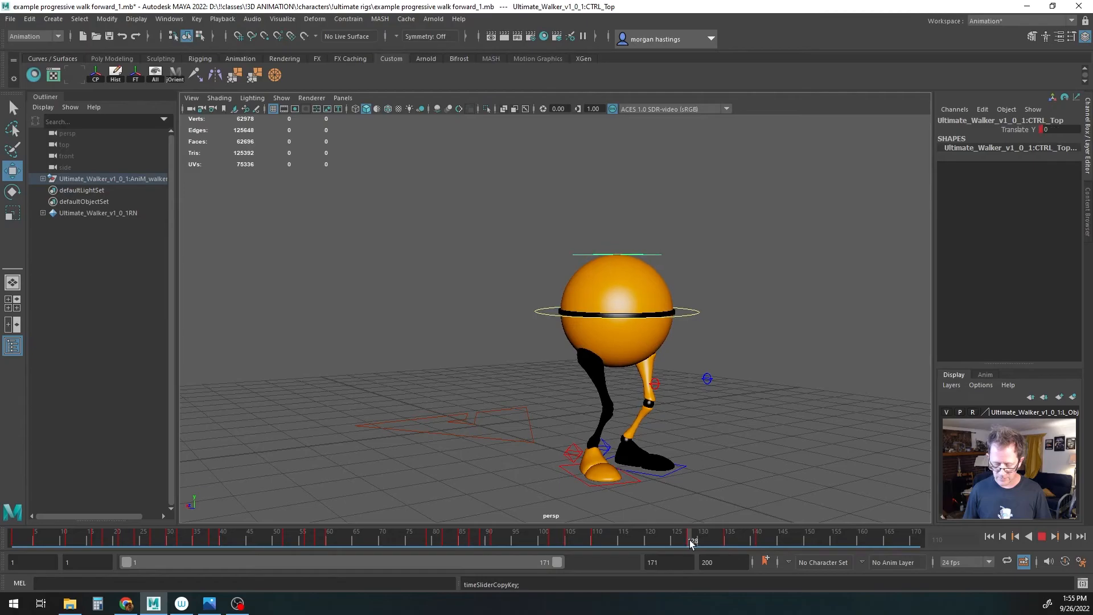
right_click(689, 539)
mouse_move(716, 350)
left_click(840, 348)
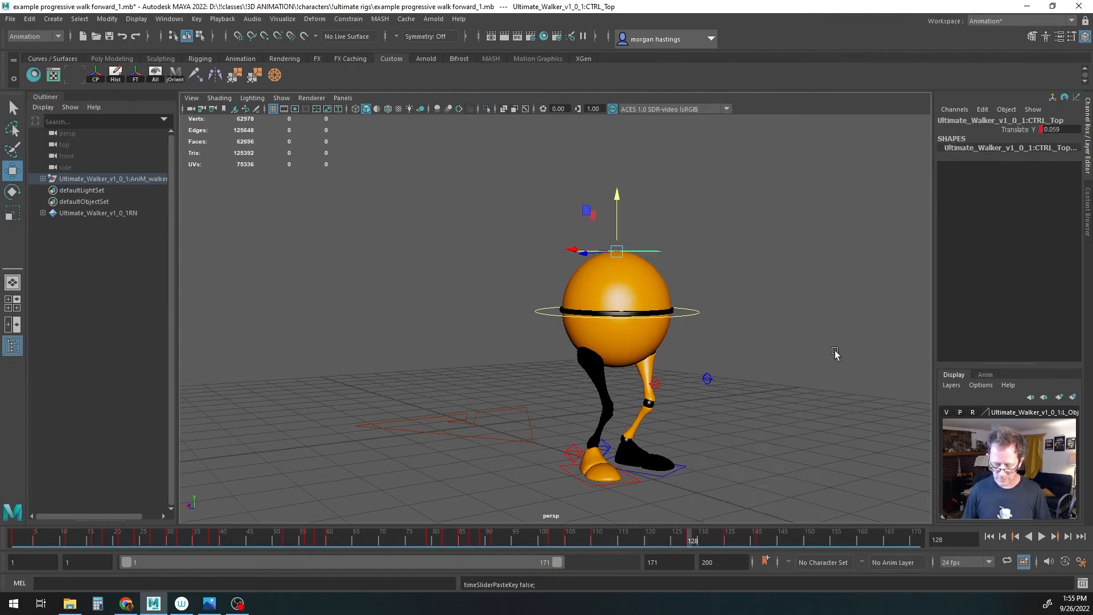
Step: Scrub the frames around the pasted key and replay the walk from frame 1 to check the ending
left_click_drag(664, 531, 589, 538)
key("alt+v")
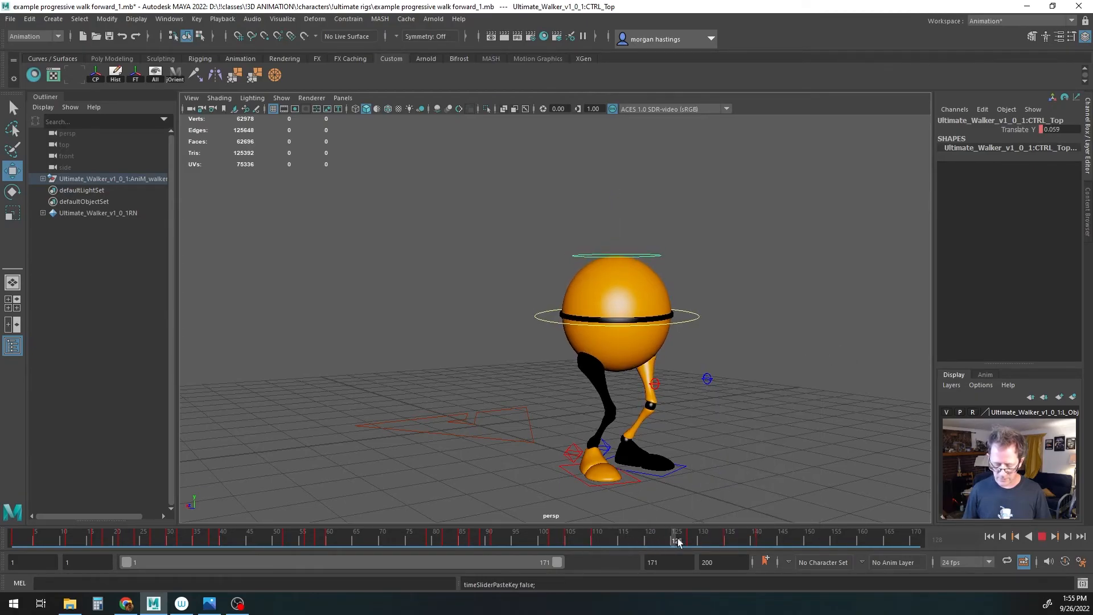
left_click_drag(792, 540, 13, 529)
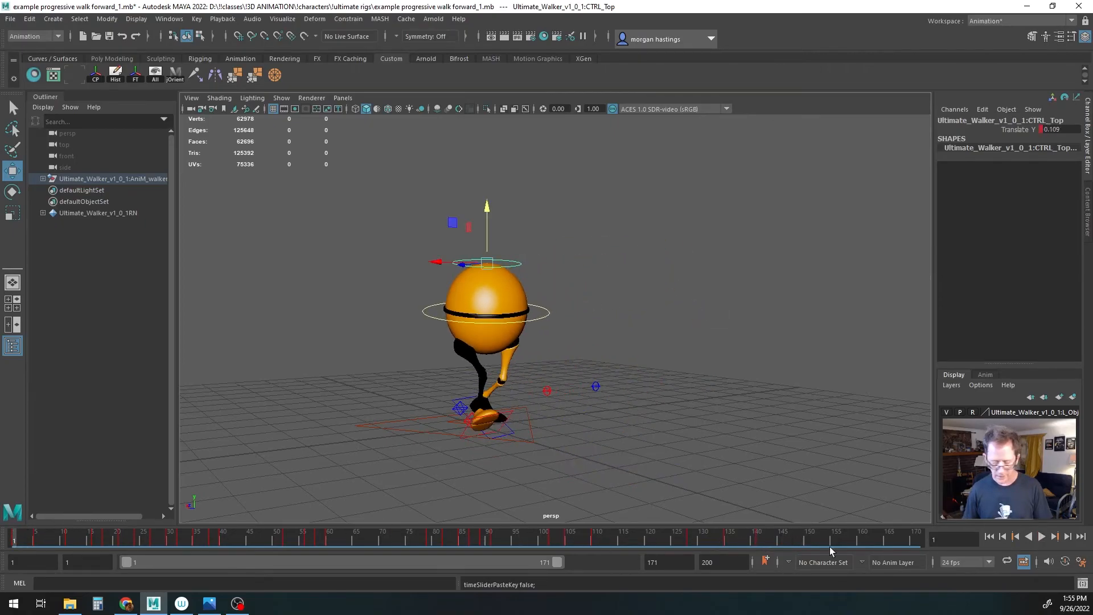
left_click(1041, 536)
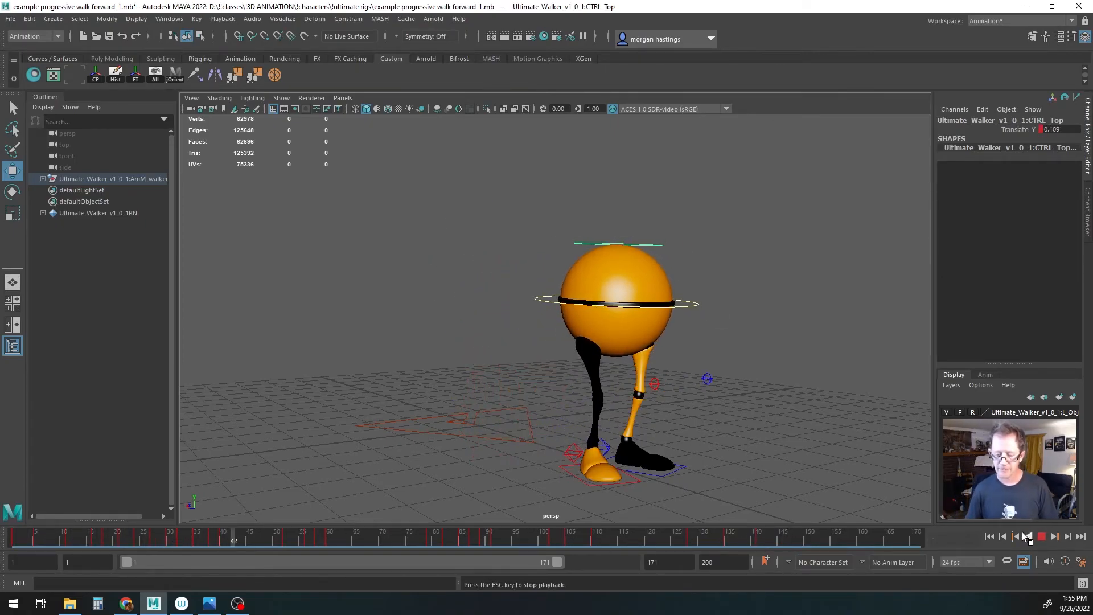
left_click(1041, 536)
Step: Key the top control's Translate Y at about 0.074 on frame 32 and about 0.05 on frame 43
left_click_drag(524, 538, 180, 540)
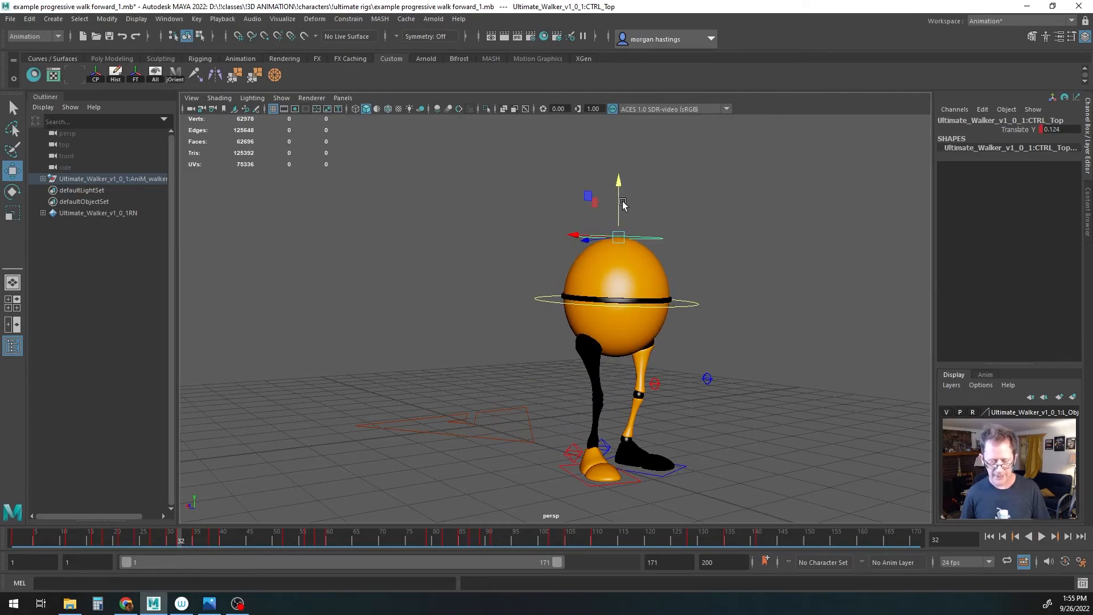
left_click_drag(620, 205, 619, 211)
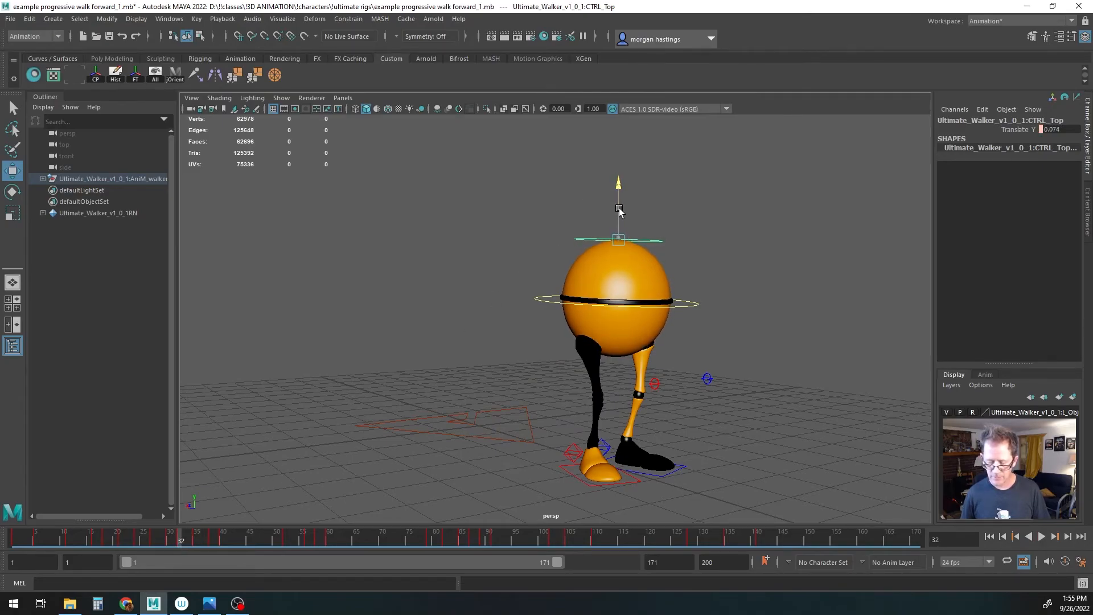
key("s")
key("alt+v")
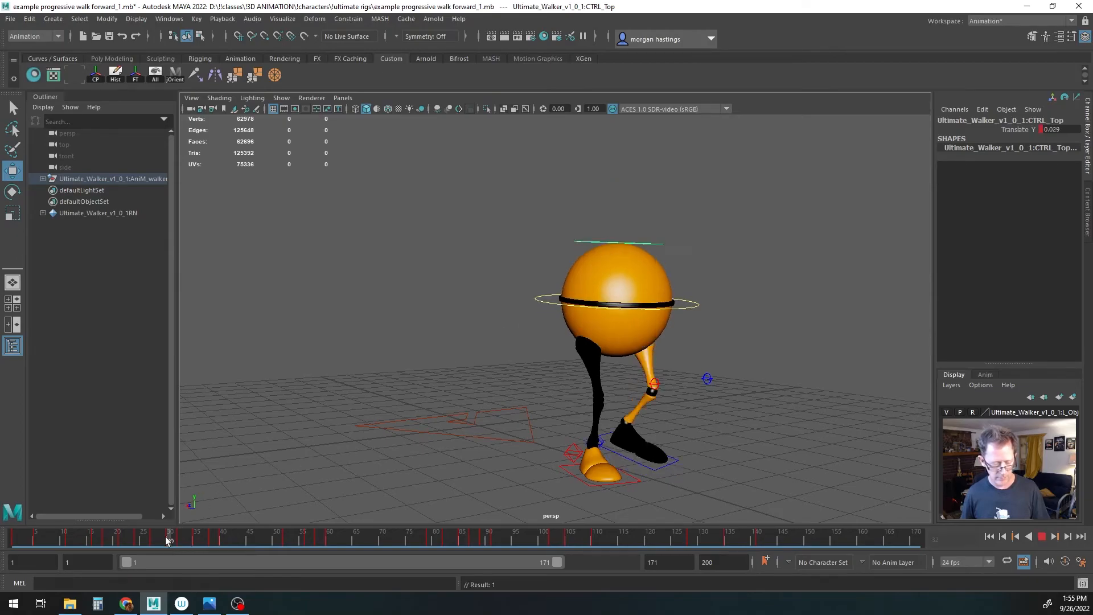
left_click(236, 538)
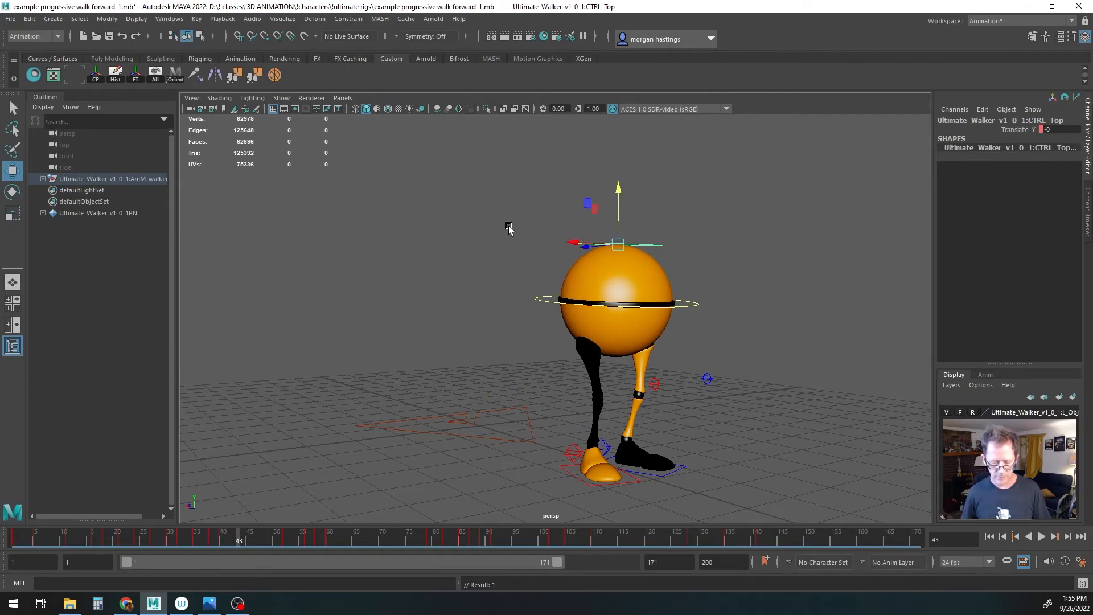
left_click_drag(614, 226, 620, 224)
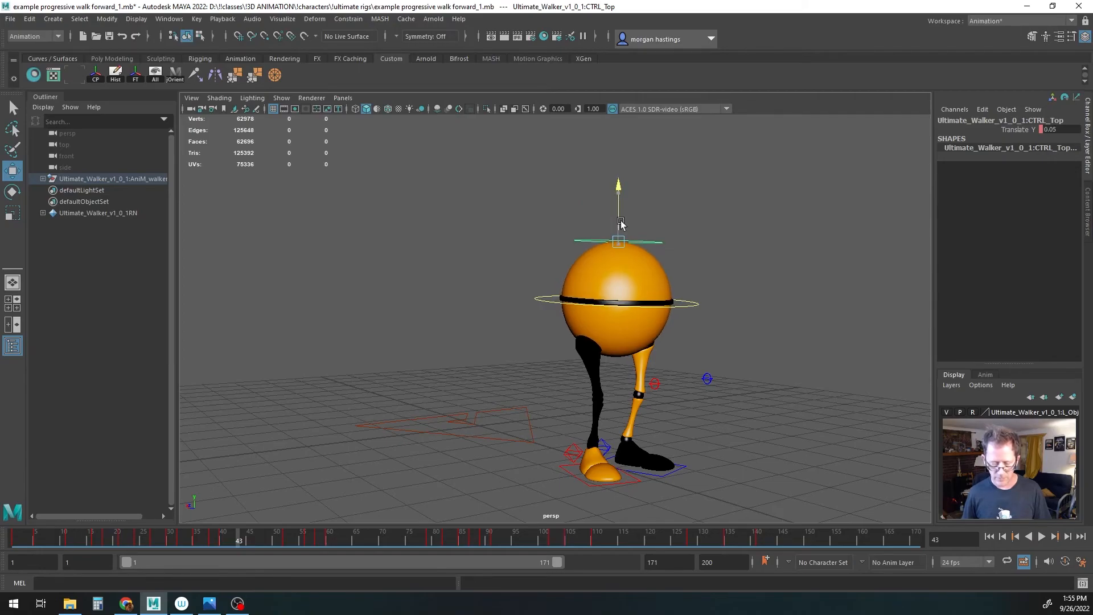
key("alt+v")
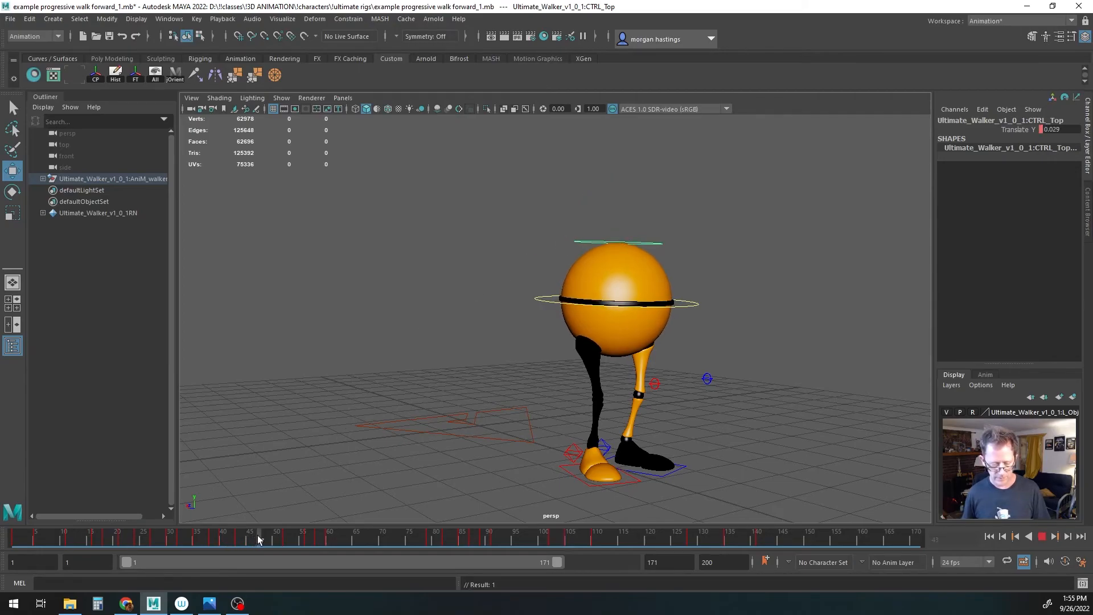
Step: Copy the top control's key from frame 43 and paste it at frame 52
left_click(239, 538)
right_click(239, 538)
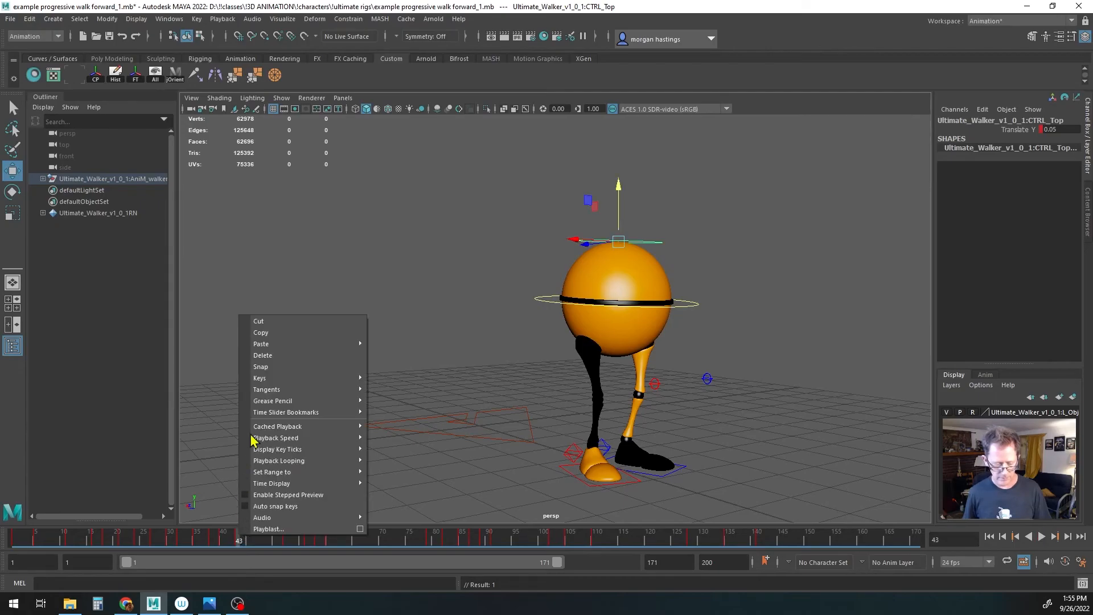
left_click(284, 333)
left_click_drag(242, 545, 286, 538)
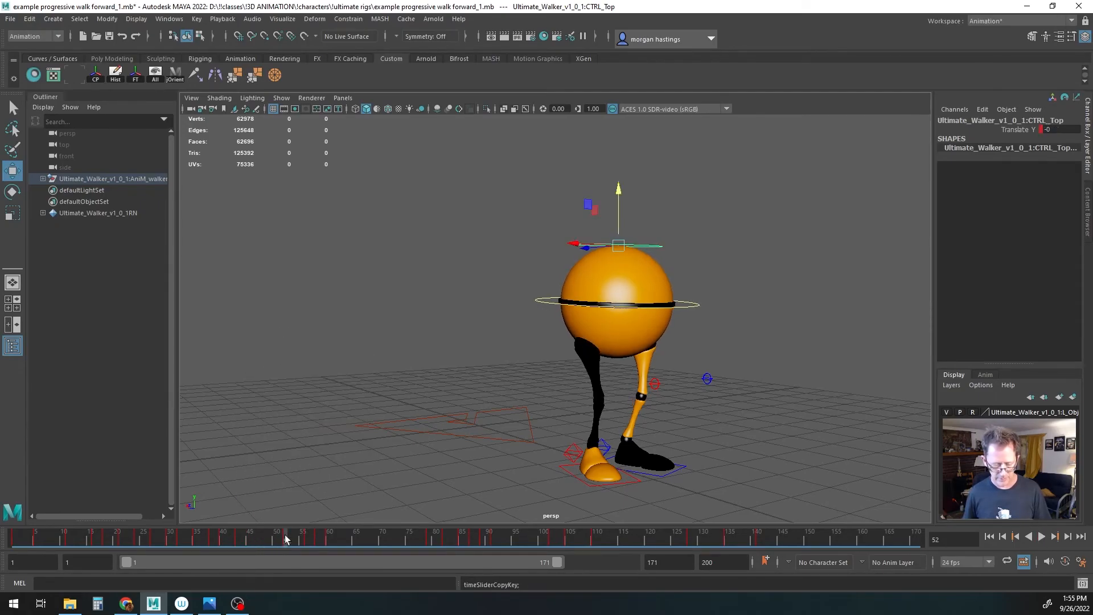
right_click(286, 539)
mouse_move(354, 345)
left_click(432, 346)
key("alt+v")
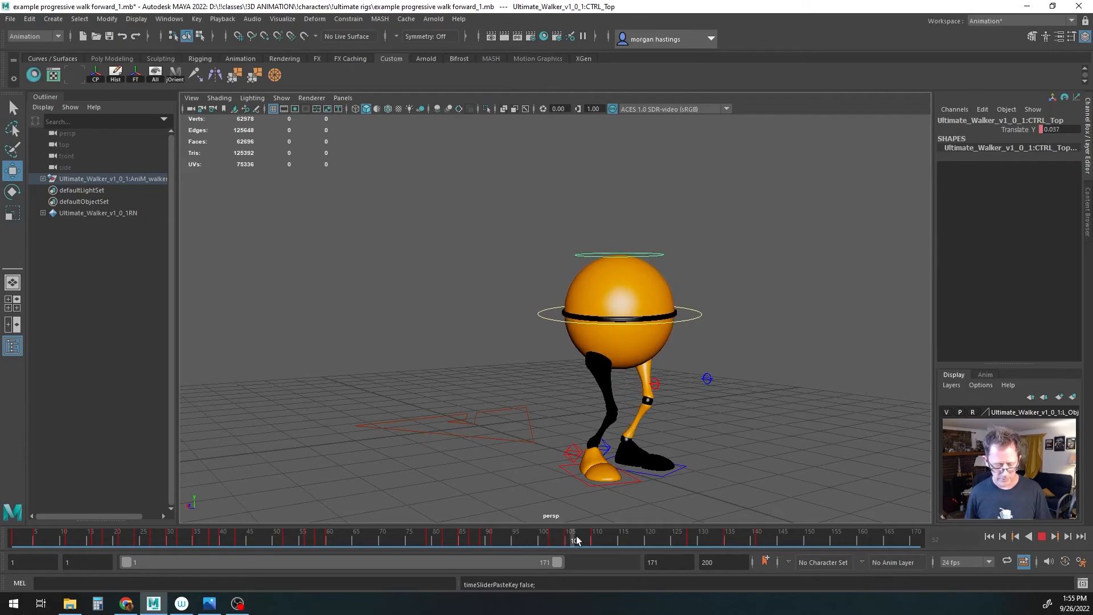
Step: Replay the walk from frame 1 to check the revised stretch, and save the scene
key("Escape")
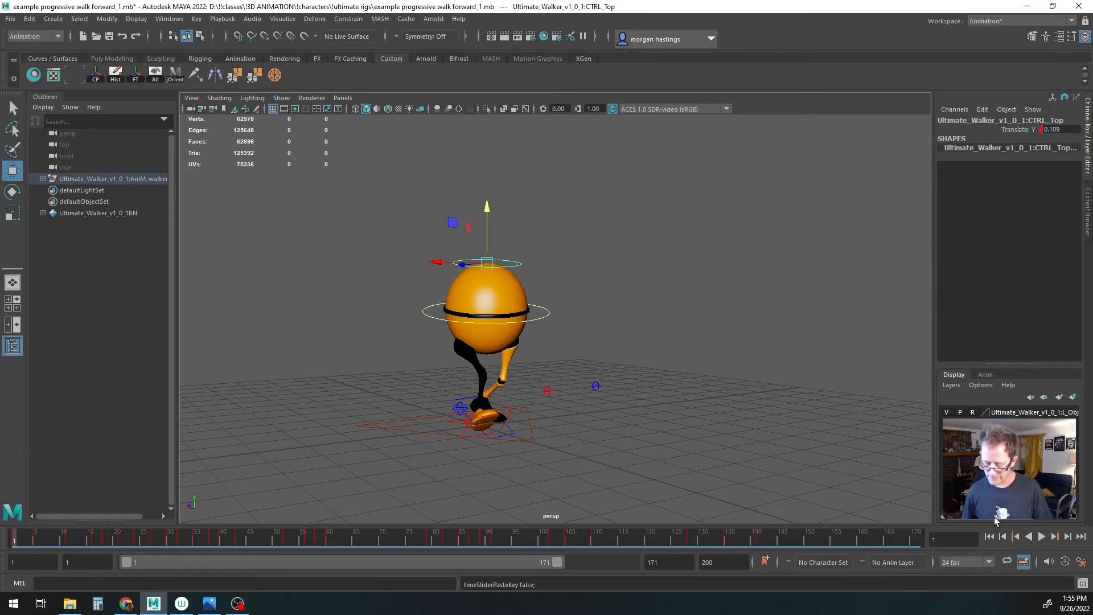
left_click(1039, 536)
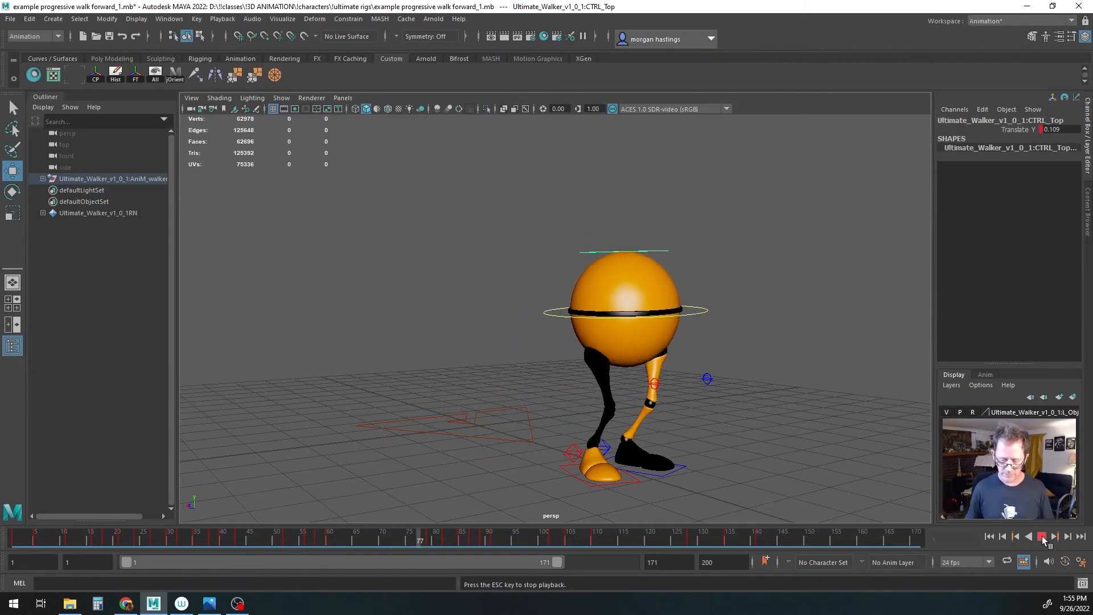
key("Escape")
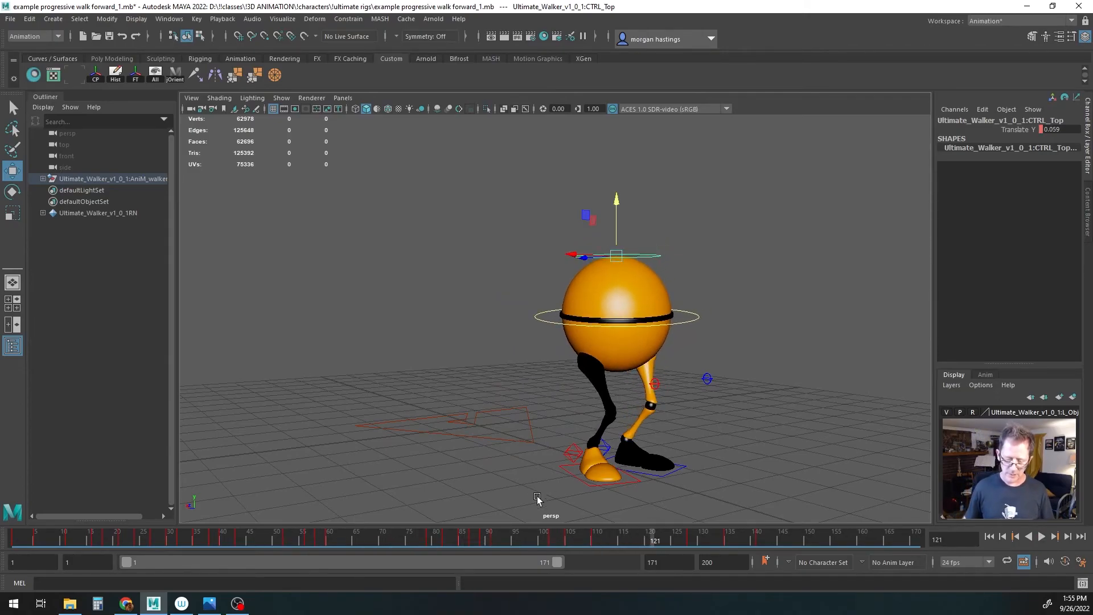
key("ctrl+s")
Step: Select the main control and scrub the early steps from a front view to examine the body's side-to-side weight shift
left_click_drag(637, 539, 14, 537)
left_click_drag(602, 394, 541, 381, "alt")
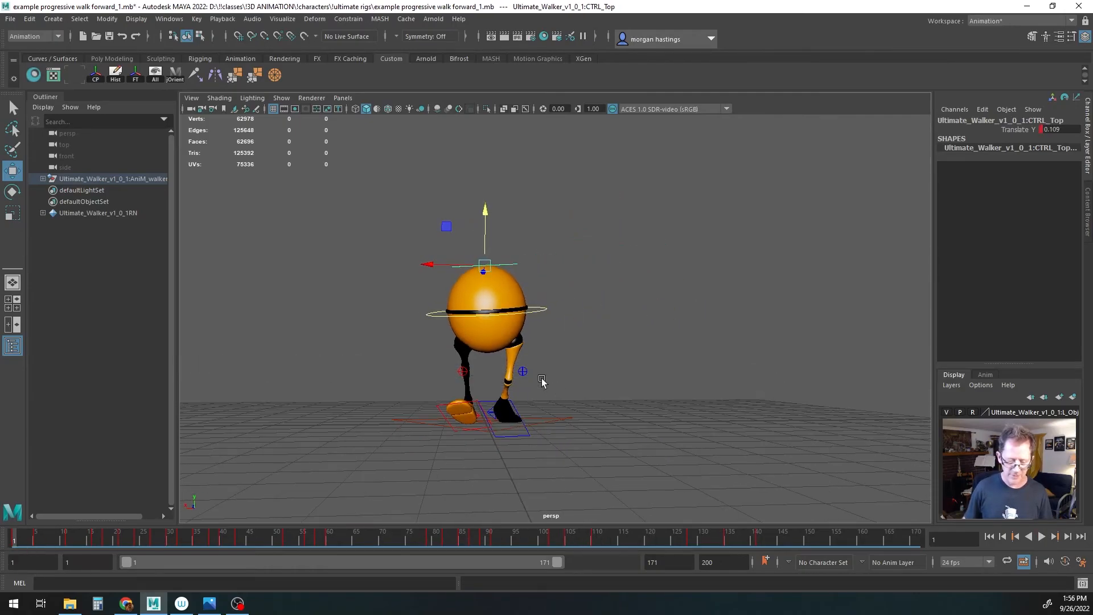
middle_click_drag(541, 381, 600, 383, "alt")
left_click_drag(600, 383, 596, 392, "alt")
right_click_drag(555, 393, 738, 369, "alt")
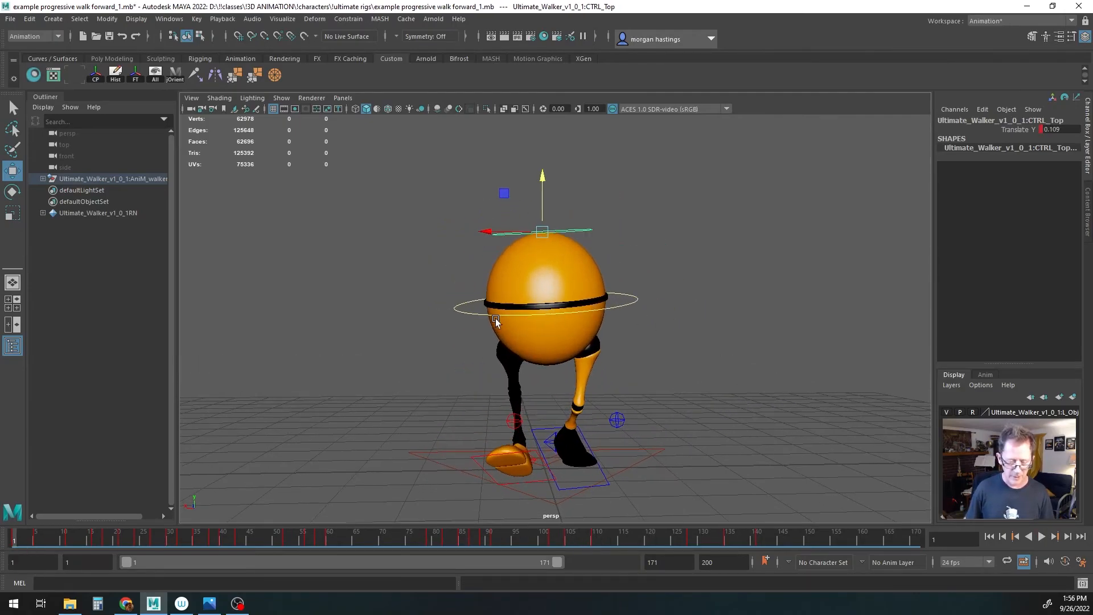
left_click(465, 312)
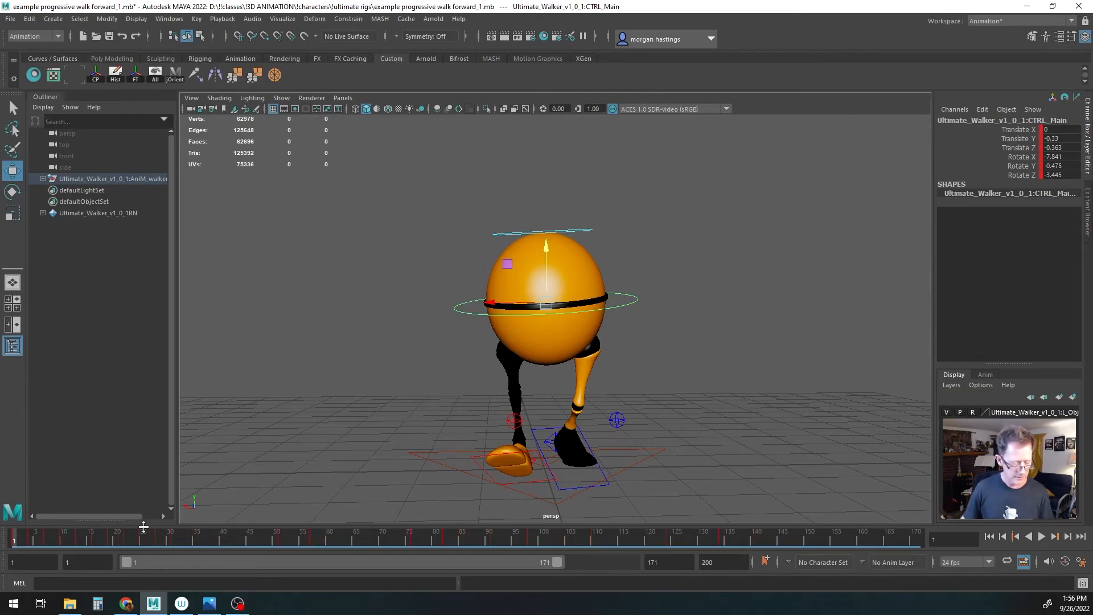
left_click_drag(26, 544, 266, 541)
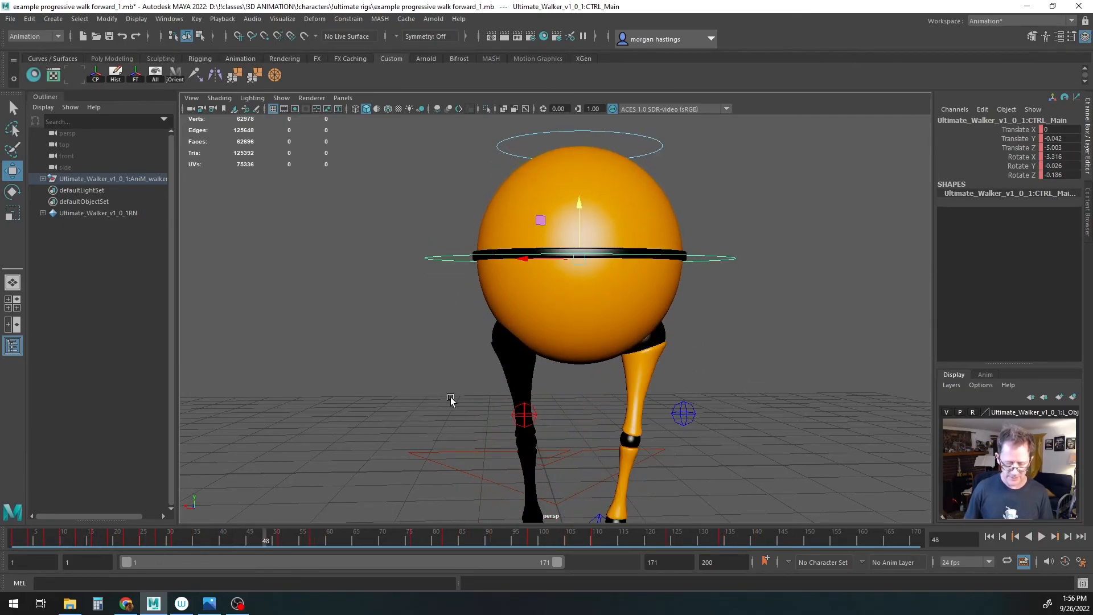
right_click_drag(334, 403, 203, 444, "alt")
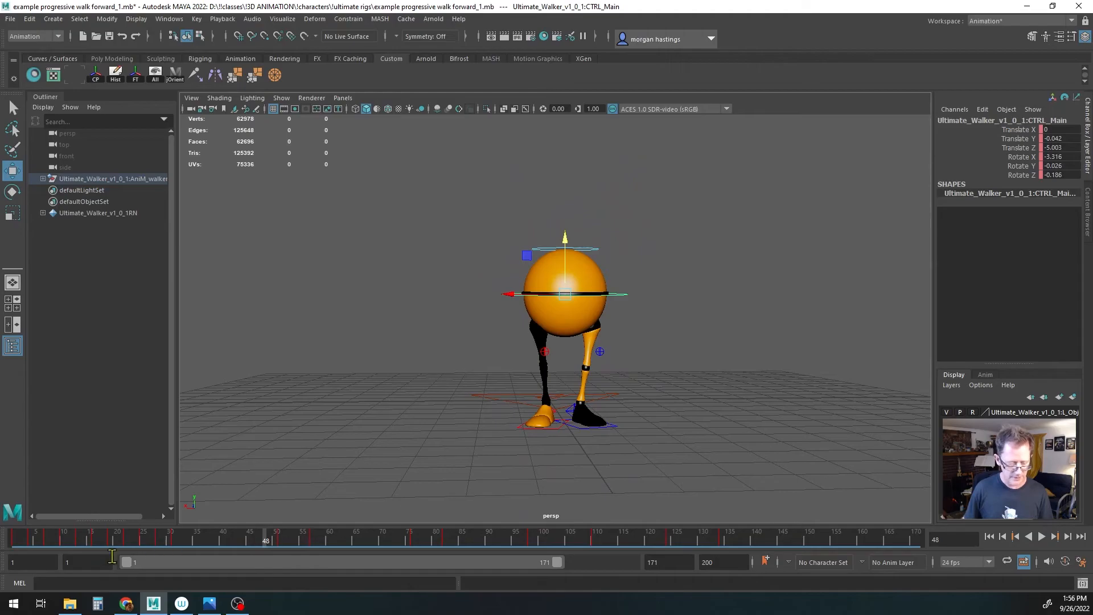
left_click_drag(26, 538, 187, 537)
left_click_drag(260, 535, 14, 540)
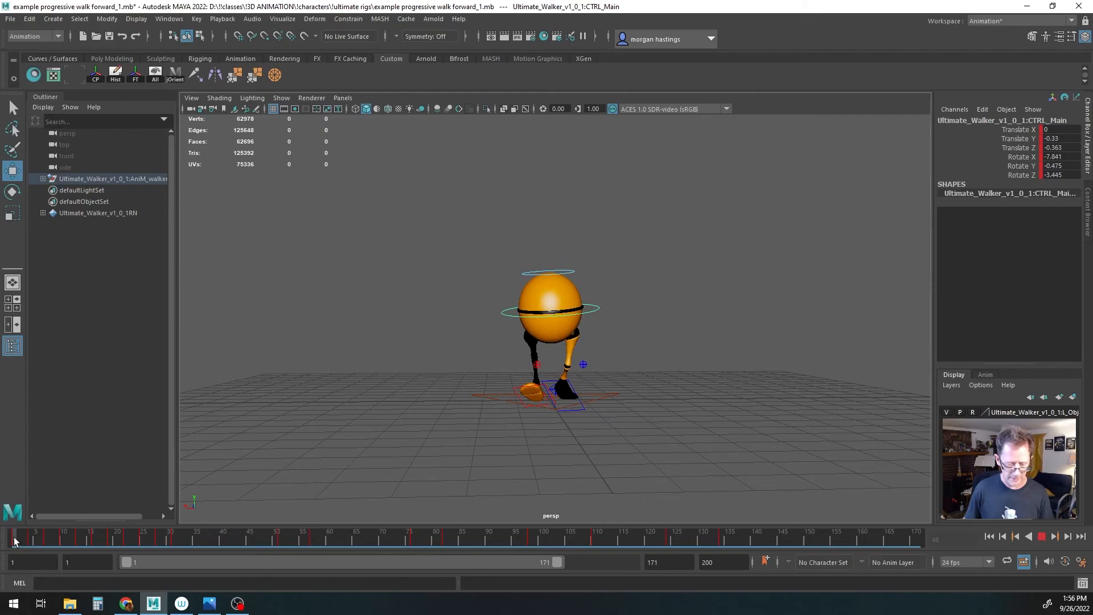
Step: Shift the main control sideways over the planted foot at frame 1, to a Translate X of about 0.085, and key it
left_click_drag(417, 424, 414, 418, "alt")
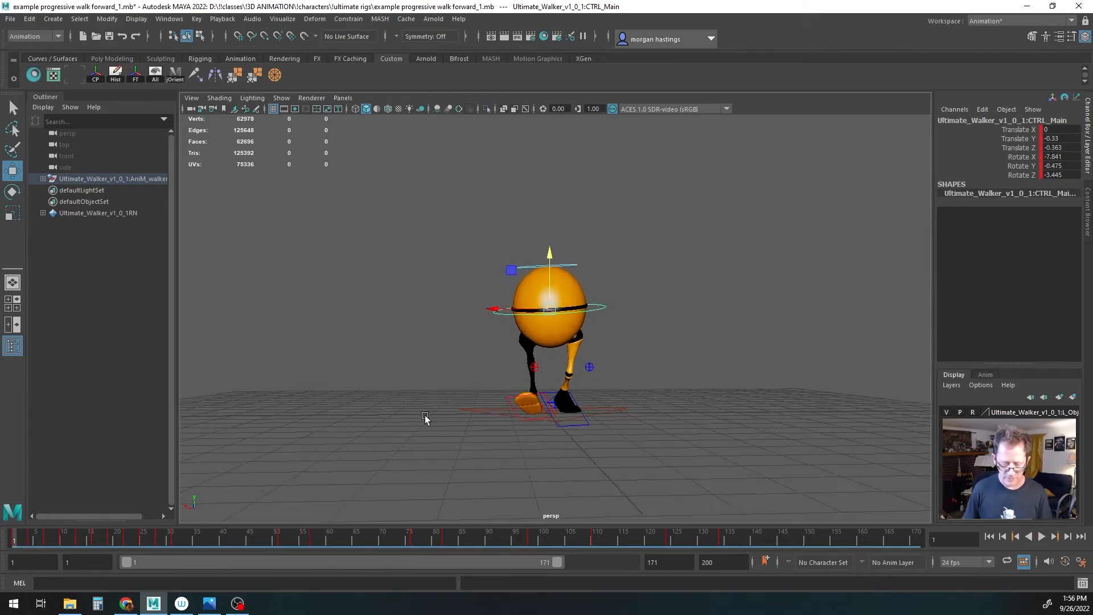
right_click_drag(414, 419, 543, 404, "alt")
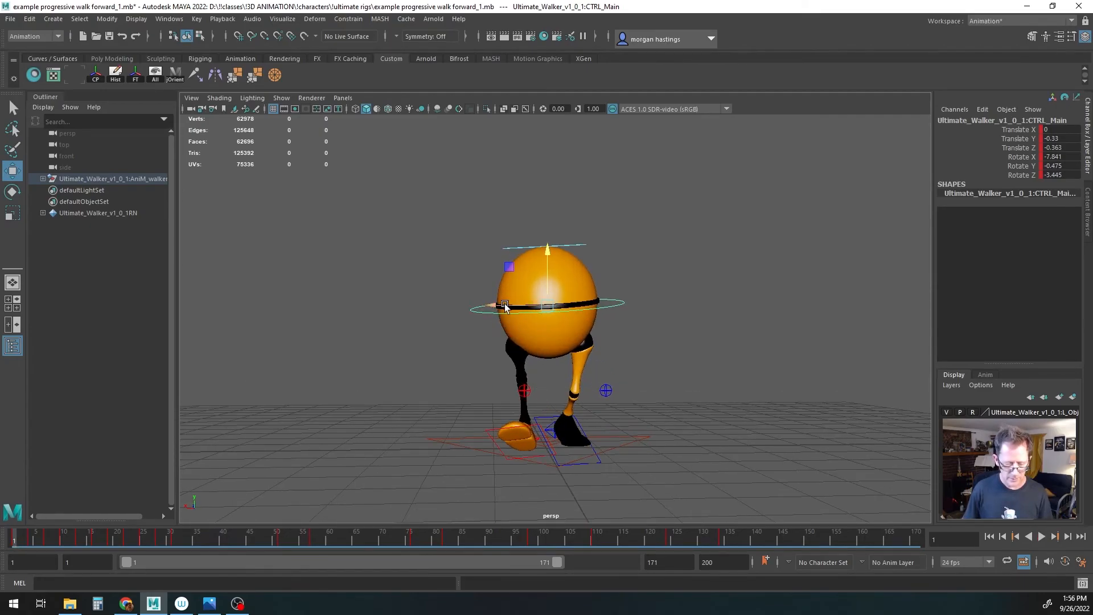
key("q")
key("w")
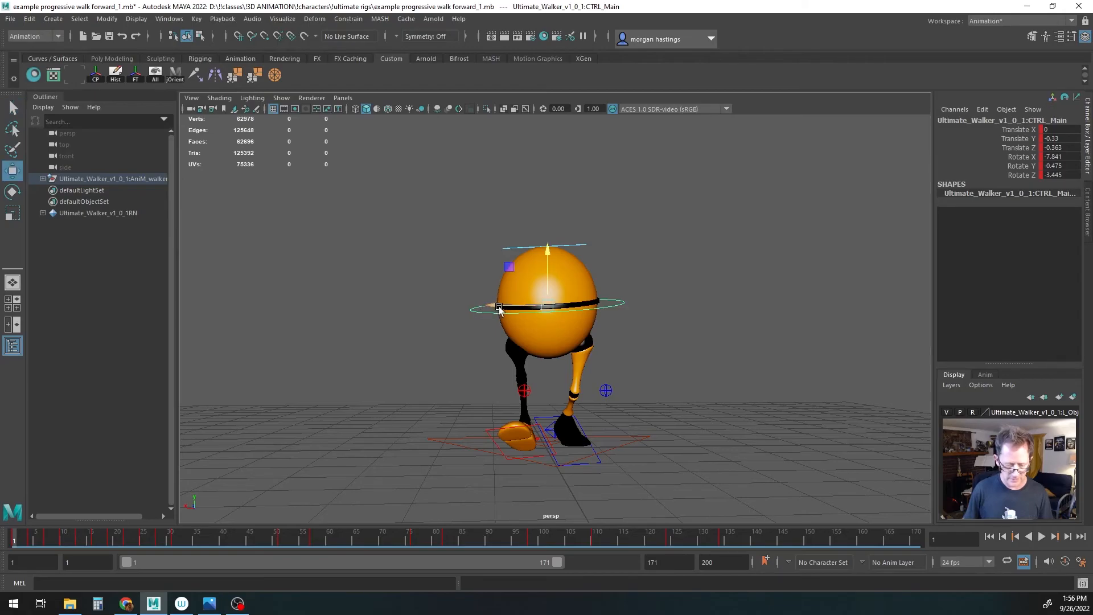
left_click_drag(499, 308, 495, 310)
key("s")
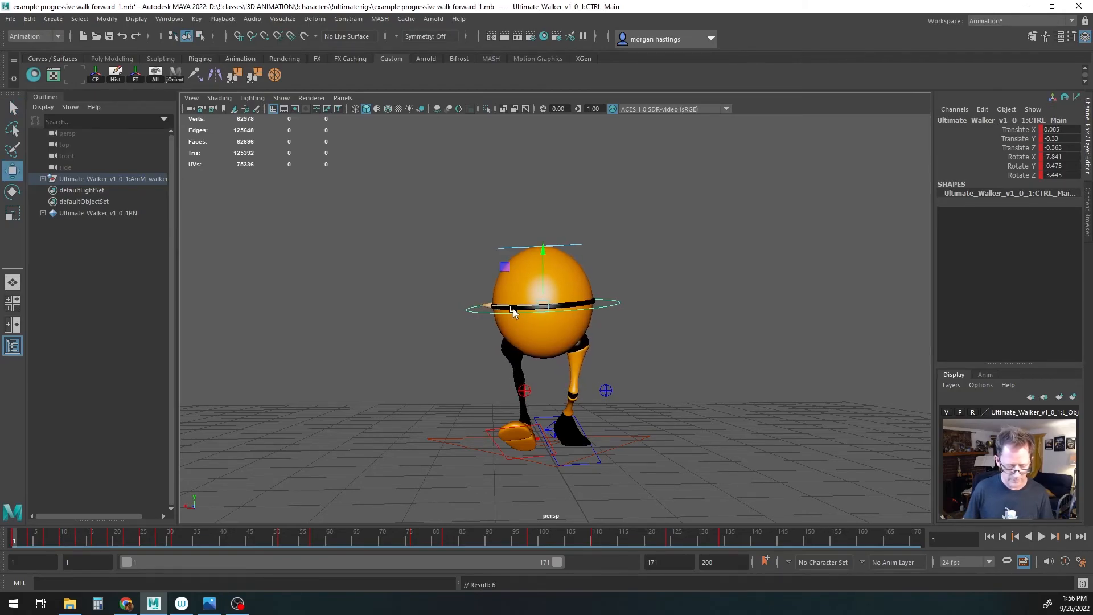
Step: Shift the main control sideways at frame 4, to a Translate X of about 0.111, and key it
left_click_drag(21, 541, 30, 540)
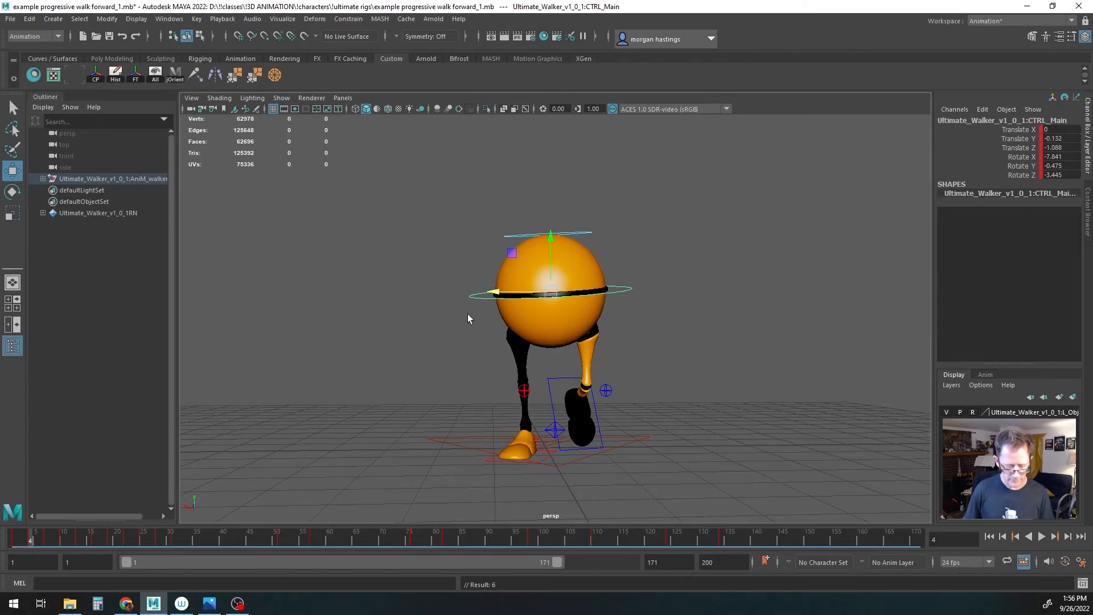
key("alt+v")
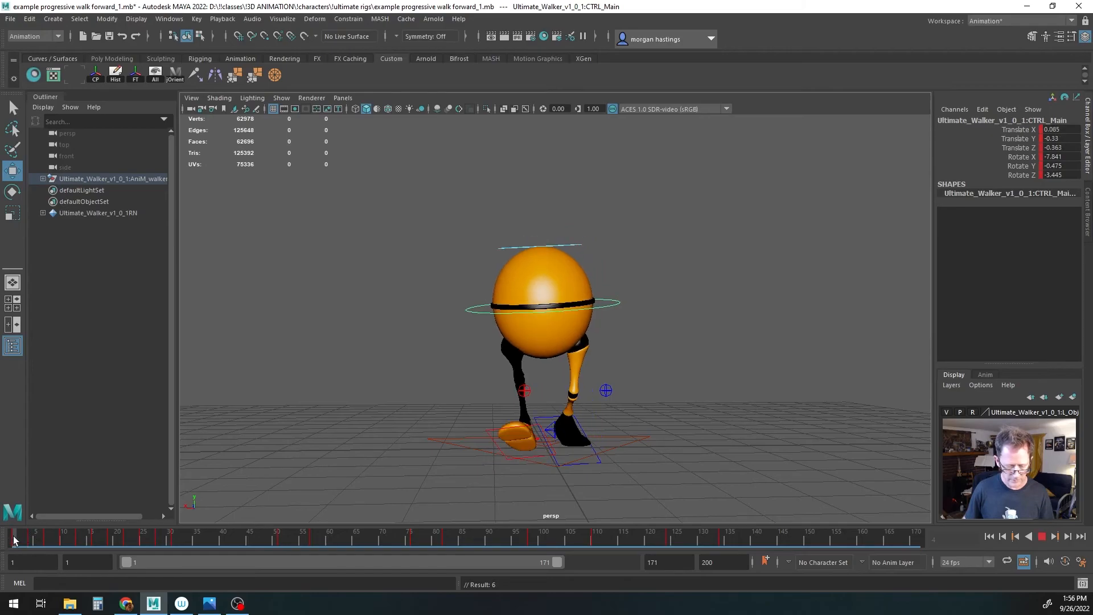
left_click_drag(63, 534, 30, 537)
left_click_drag(497, 295, 491, 294)
key("s")
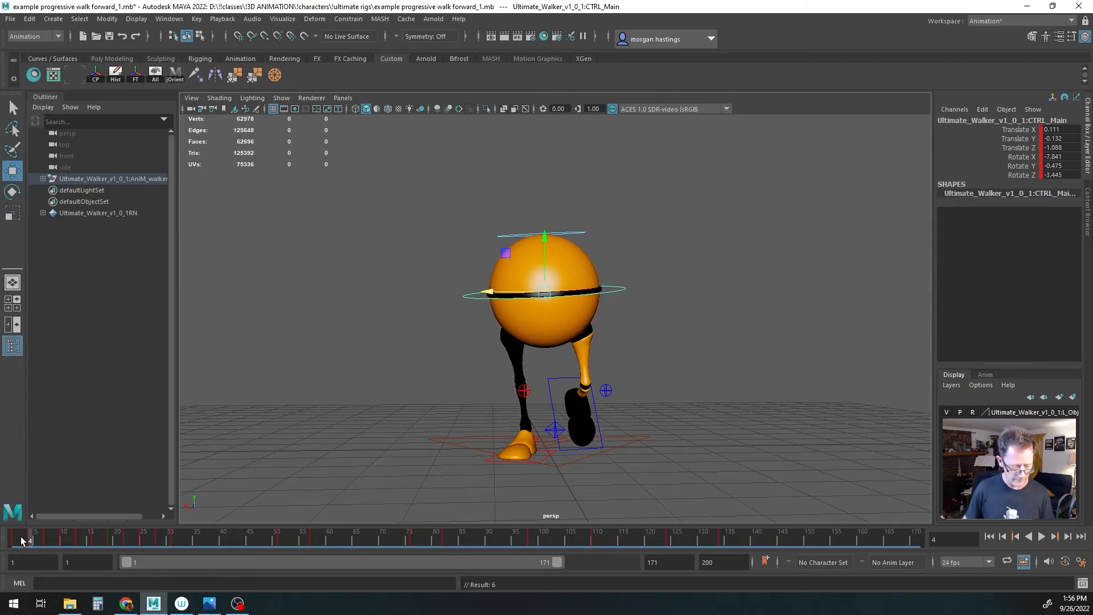
Step: Nudge the main control slightly back toward the centre at frame 1, and advance to the passing pose at frame 17
left_click_drag(488, 305, 491, 305)
left_click_drag(15, 540, 101, 537)
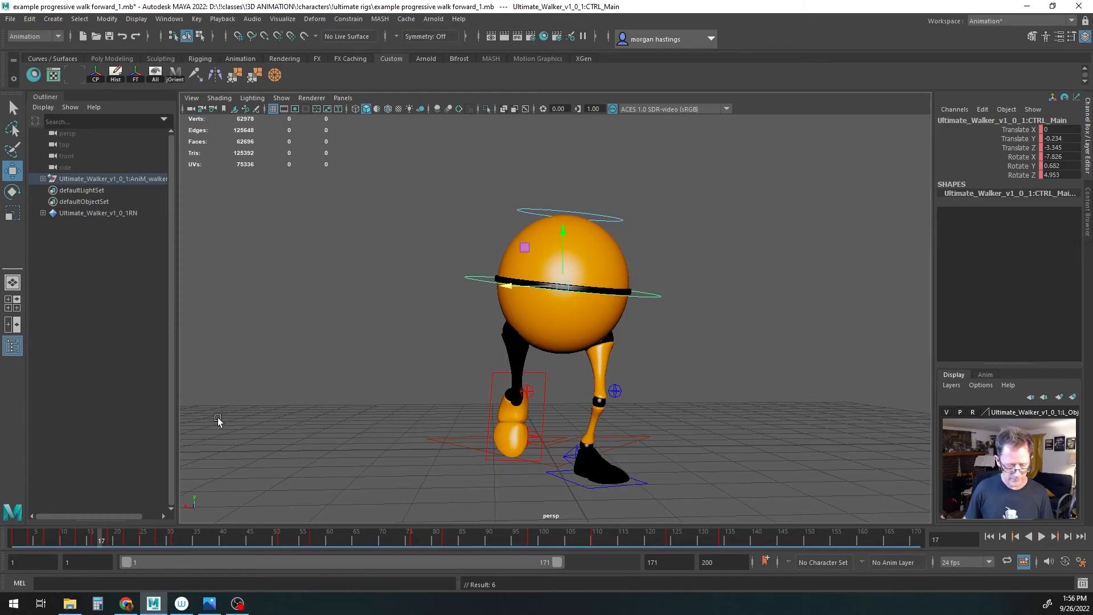
Step: Key the main control's sideways weight shifts, with a Translate X of about -0.134 at frame 17 and about 0.174 at frame 25
left_click_drag(508, 289, 517, 284)
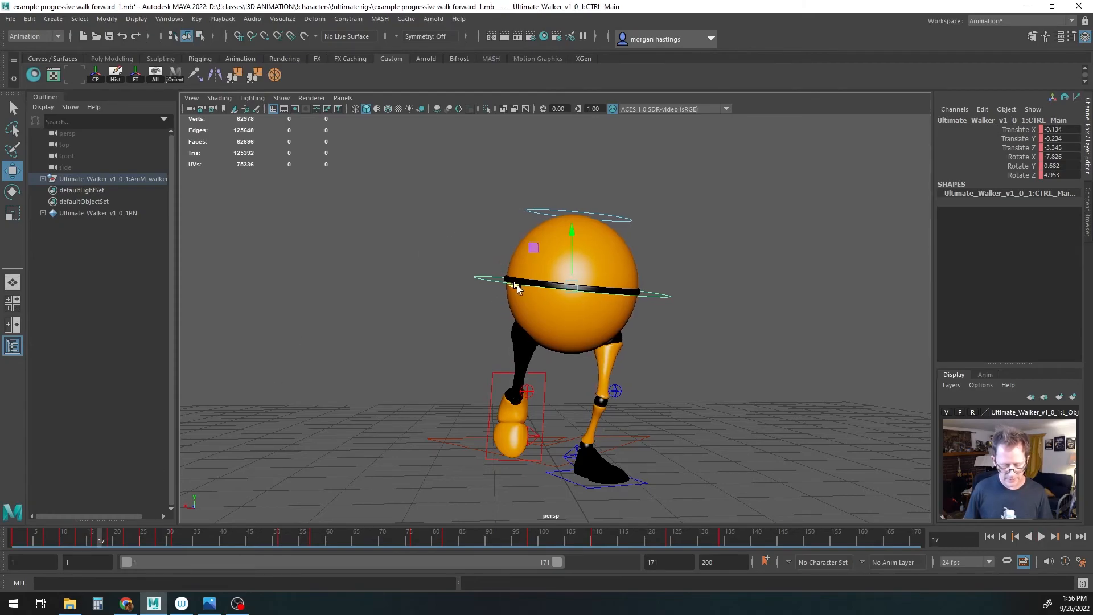
key("alt+v")
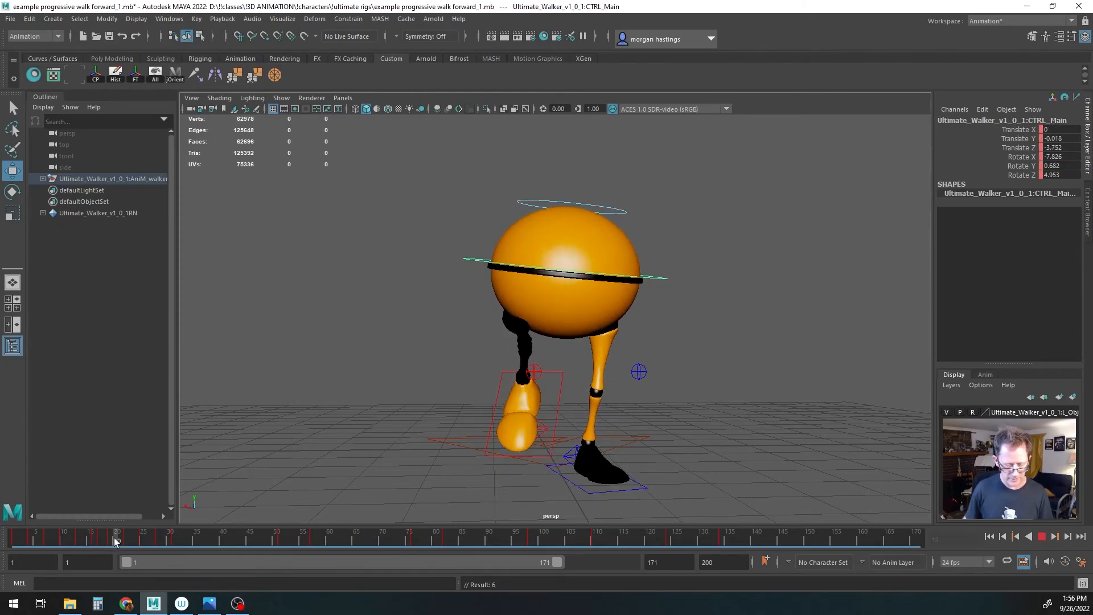
left_click_drag(100, 542, 142, 540)
left_click_drag(522, 277, 509, 277)
key("s")
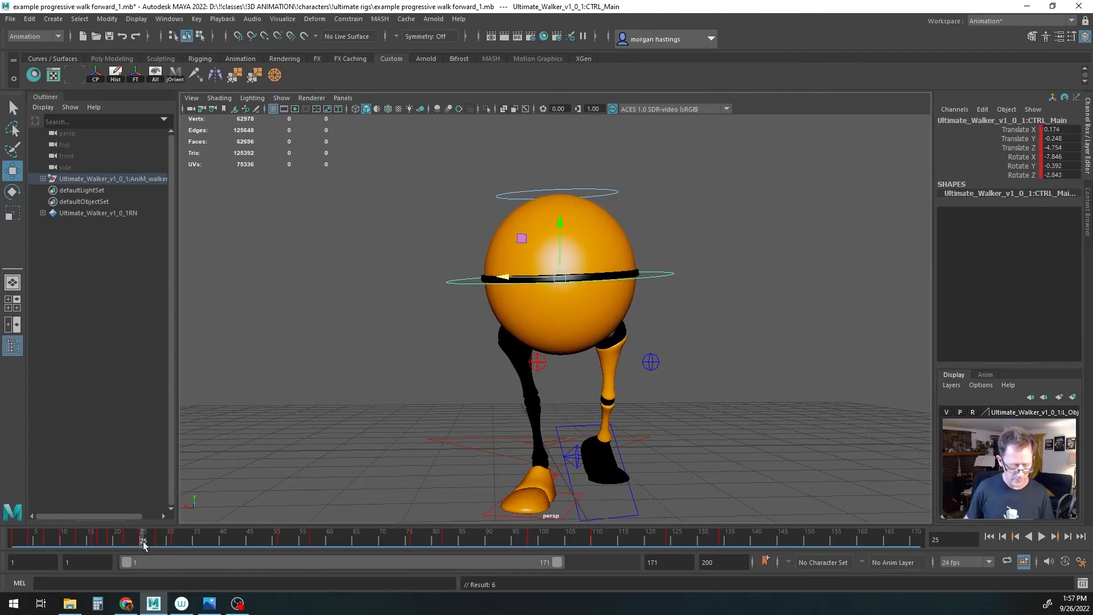
Step: Shift the main control slightly sideways at frame 28, to a Translate X of about 0.063
key("alt+v")
left_click_drag(173, 541, 136, 541)
left_click_drag(141, 538, 159, 544)
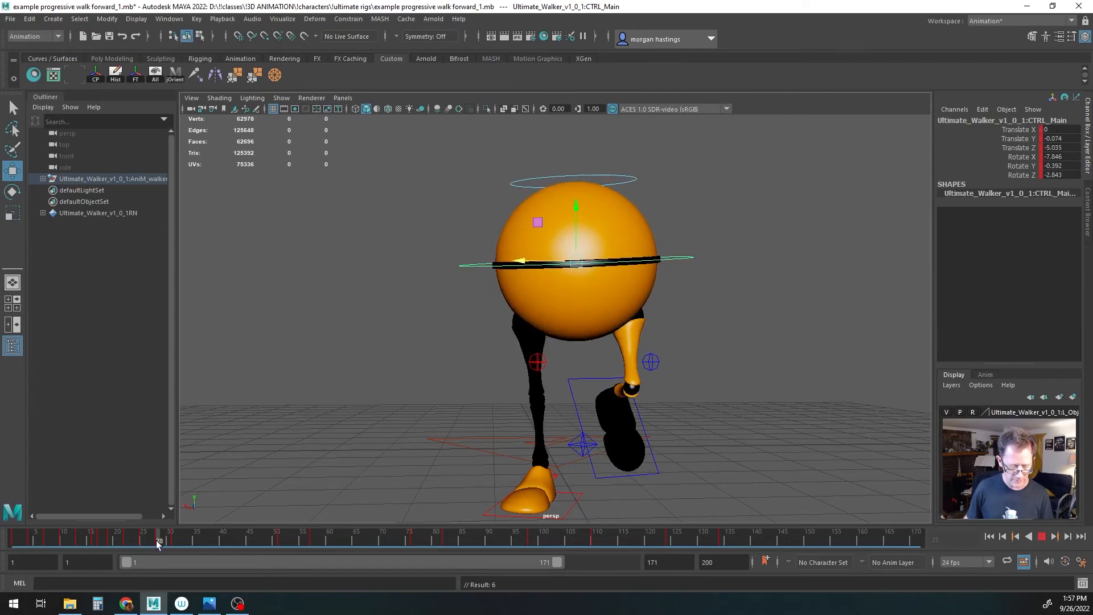
left_click_drag(520, 262, 515, 262)
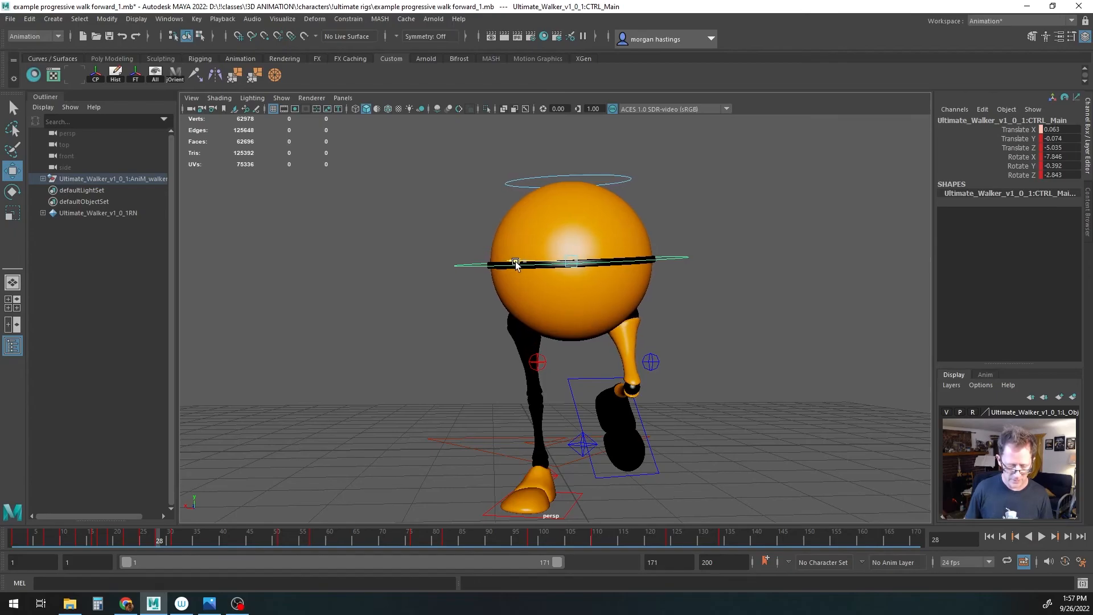
key("alt+v")
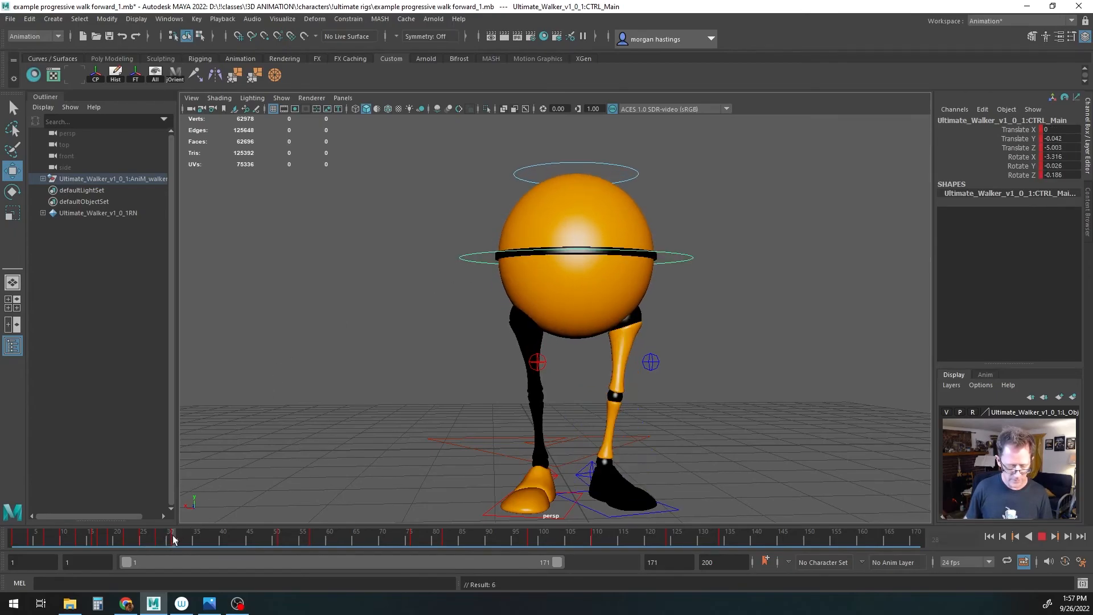
Step: Open the Graph Editor for the main control and isolate its Translate X curve
left_click_drag(250, 536, 13, 534)
left_click_drag(538, 356, 502, 362, "alt")
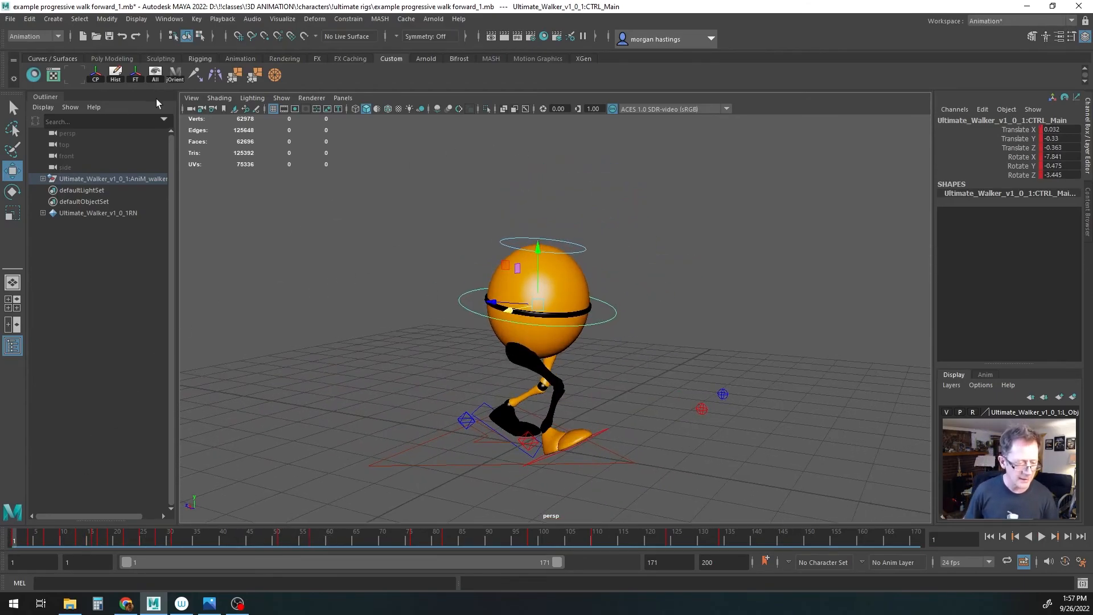
left_click(75, 75)
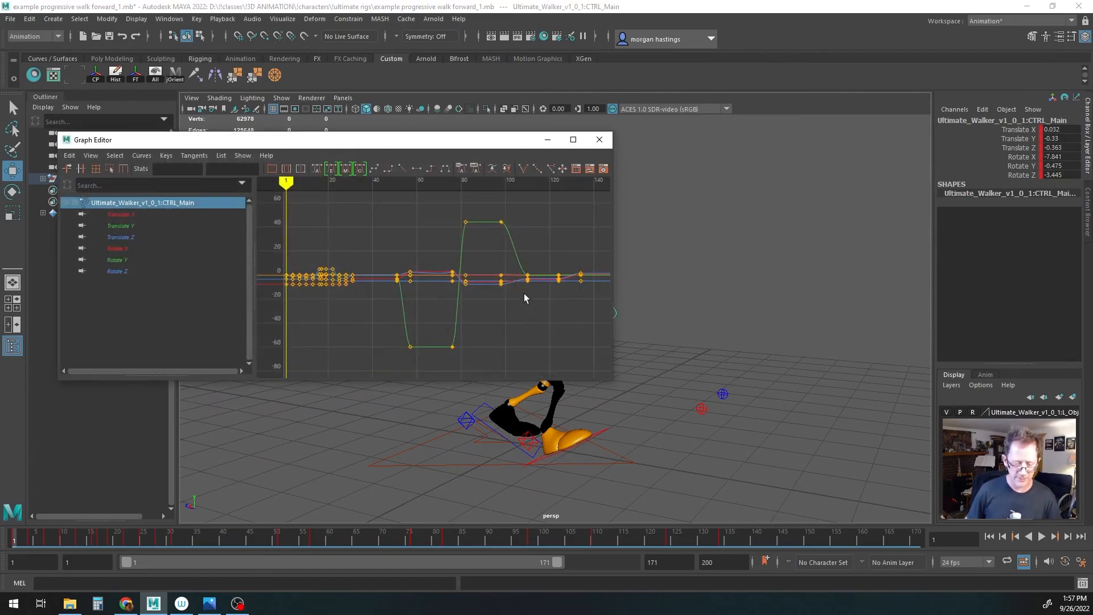
left_click_drag(463, 135, 602, 354)
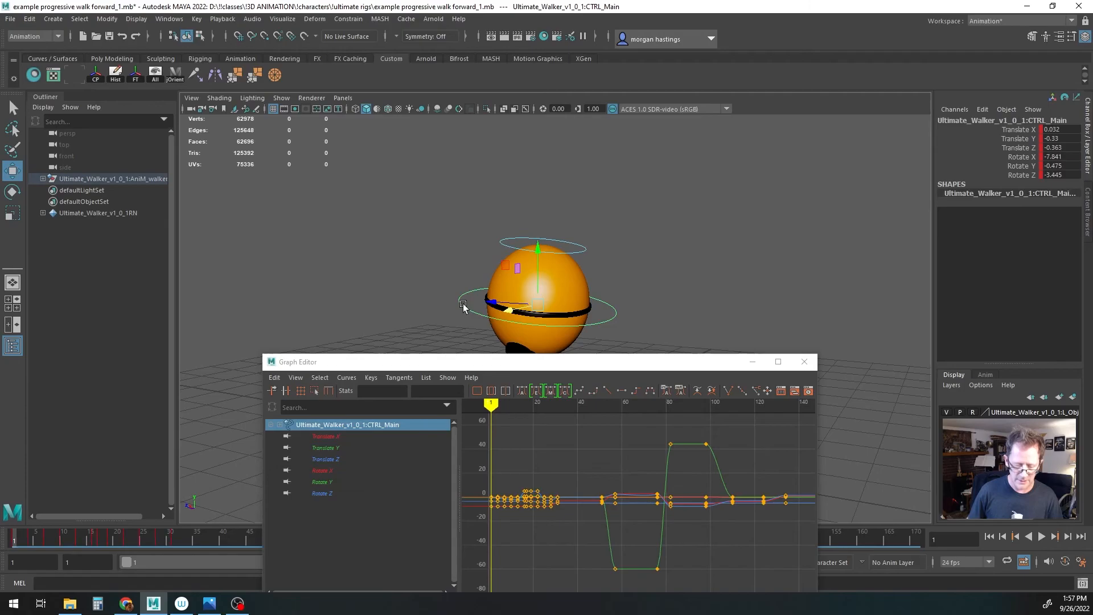
left_click_drag(499, 294, 449, 305, "alt")
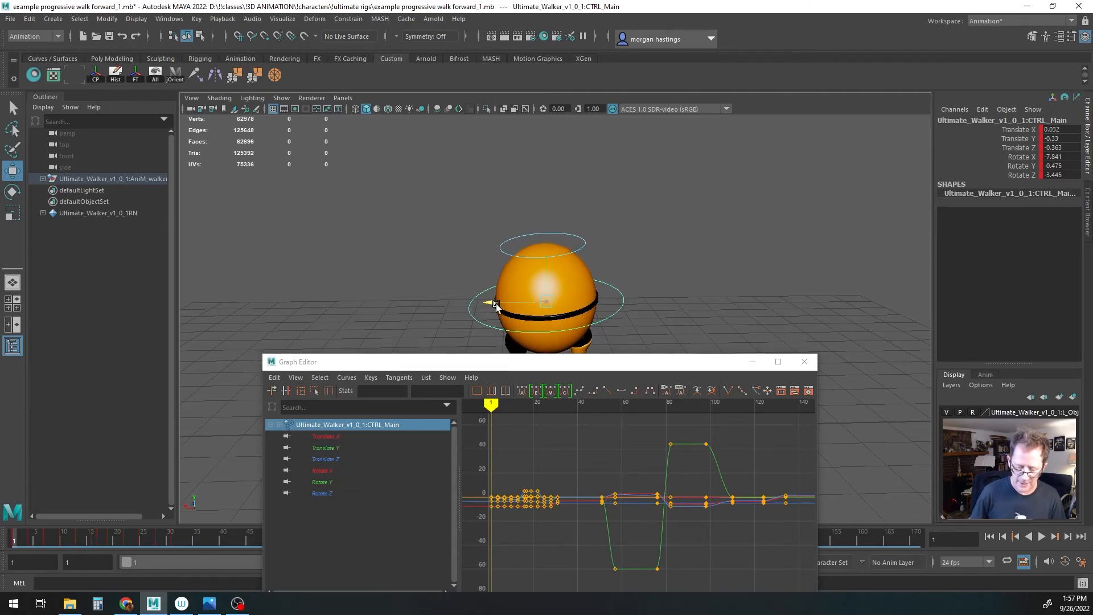
left_click(332, 448)
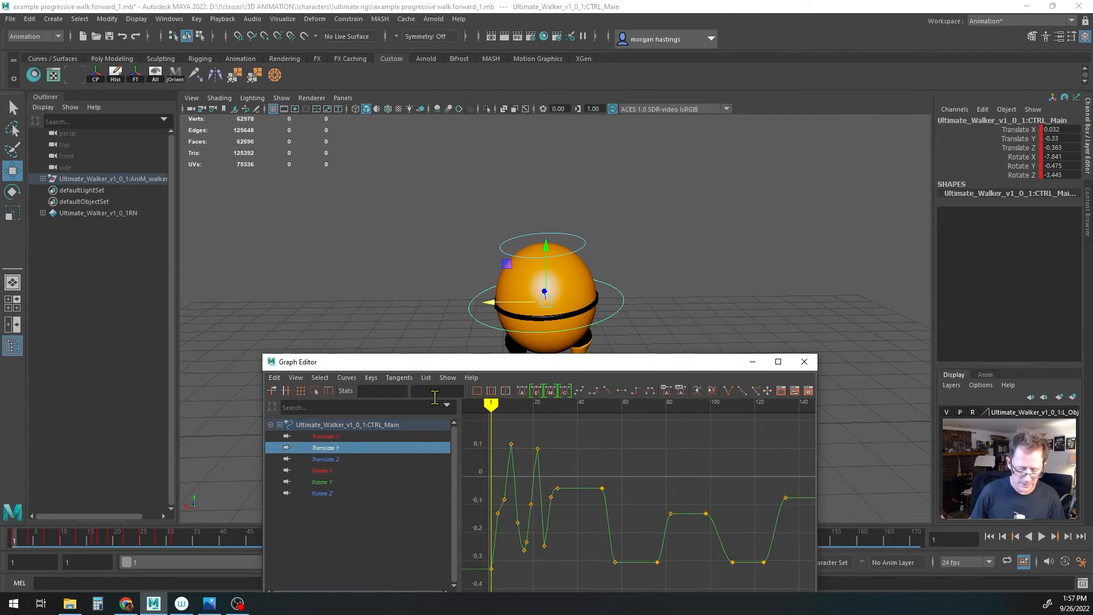
left_click_drag(428, 364, 570, 368)
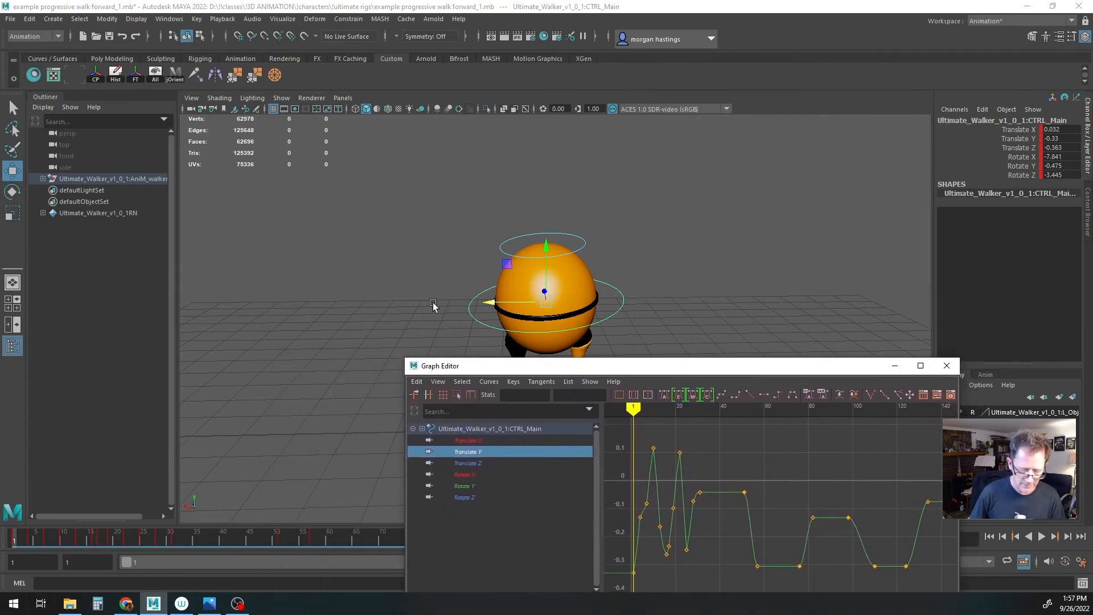
left_click_drag(439, 306, 436, 295, "alt")
left_click(468, 441)
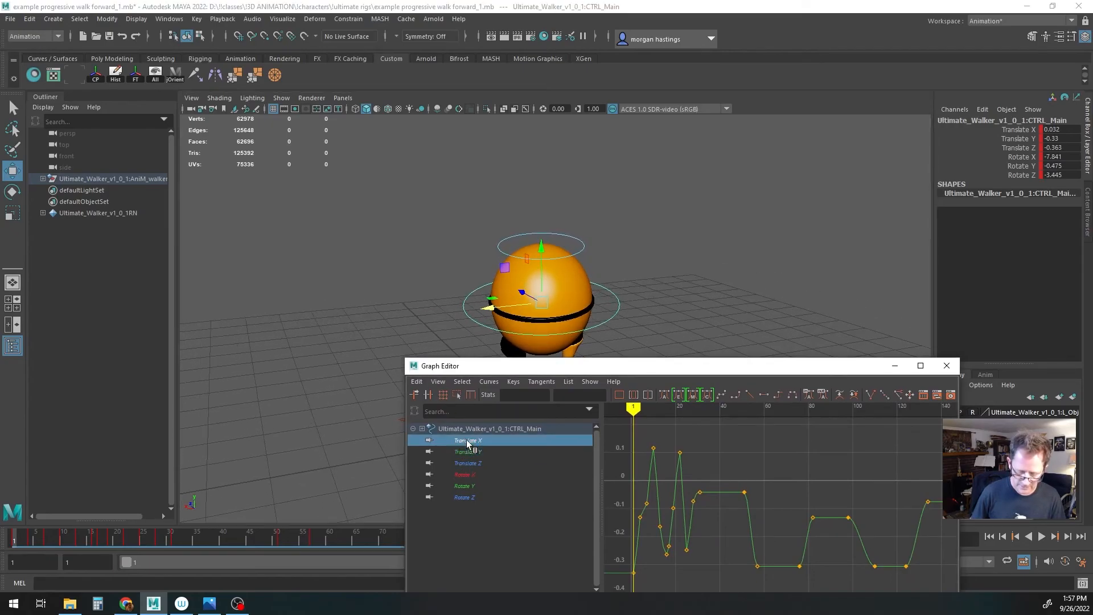
Step: Delete the main control's zero-value Translate X keys at frames 7, 10, 13 and 16
mouse_move(634, 407)
left_mouse_down()
mouse_move(844, 409)
mouse_move(646, 409)
left_mouse_up()
left_click_drag(651, 366, 259, 80)
mouse_move(321, 213)
right_mouse_down("alt")
mouse_move(356, 211)
mouse_move(320, 205)
right_mouse_up("alt")
middle_click_drag(320, 205, 390, 215, "alt")
right_click_drag(353, 244, 365, 240, "alt")
middle_click_drag(362, 235, 369, 230, "alt")
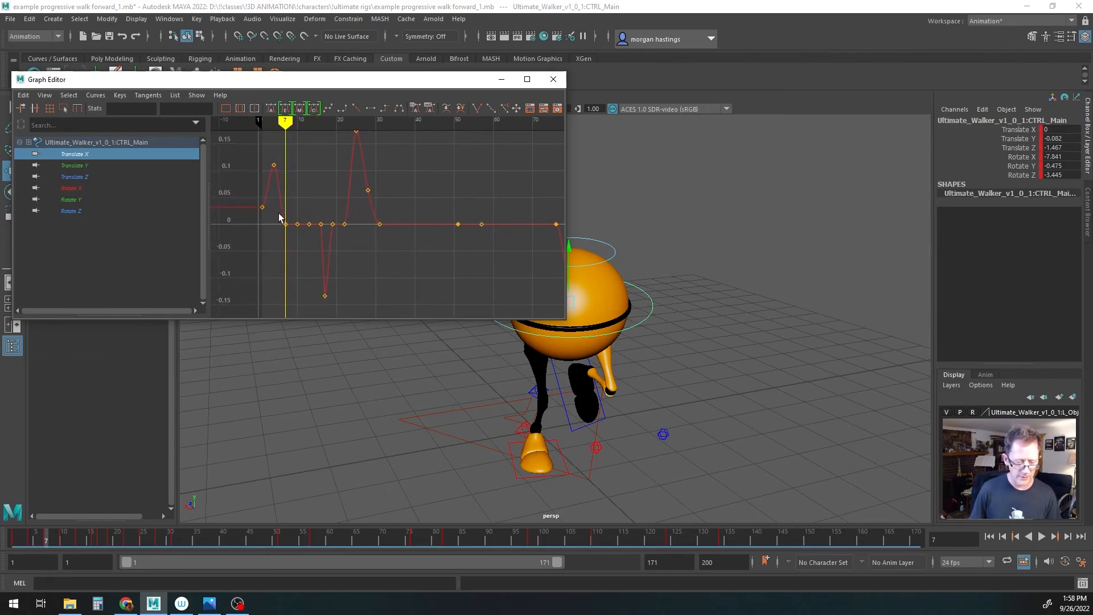
left_click_drag(321, 229, 322, 230)
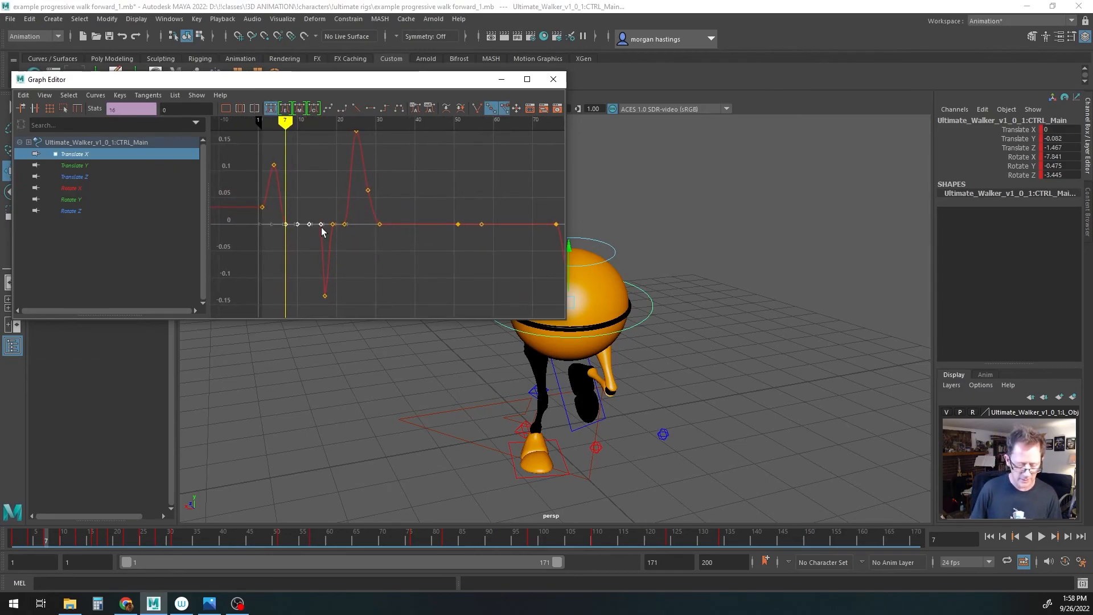
key("Delete")
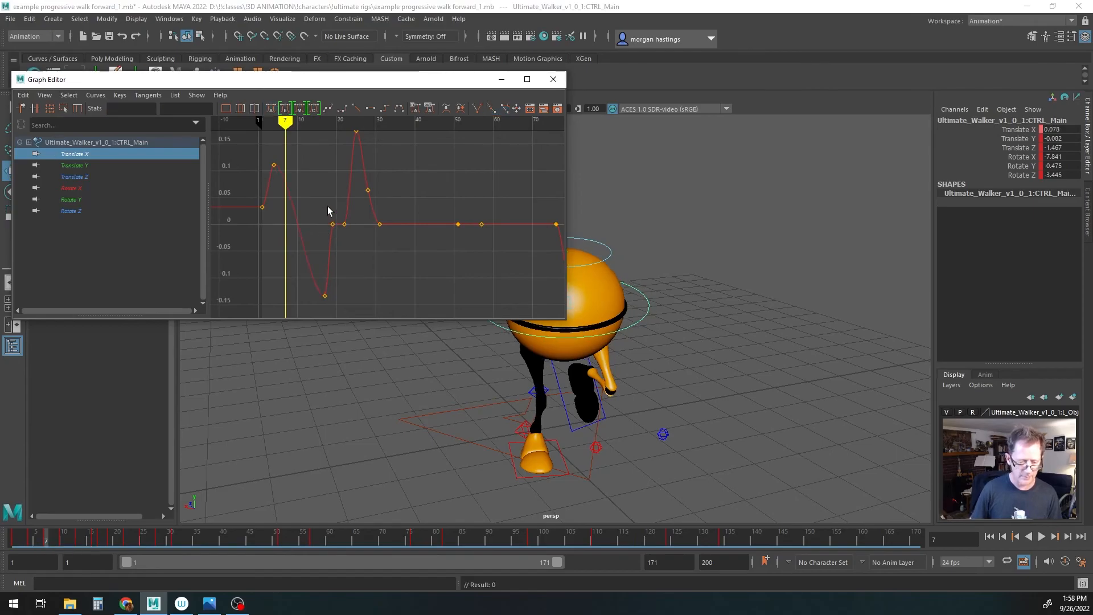
Step: Delete the main control's Translate X keys at frames 19, 22 and 28, and close the Graph Editor
mouse_move(94, 540)
left_mouse_down()
mouse_move(27, 540)
mouse_move(144, 541)
mouse_move(24, 532)
mouse_move(171, 533)
mouse_move(78, 529)
left_mouse_up()
left_click_drag(311, 214, 350, 236)
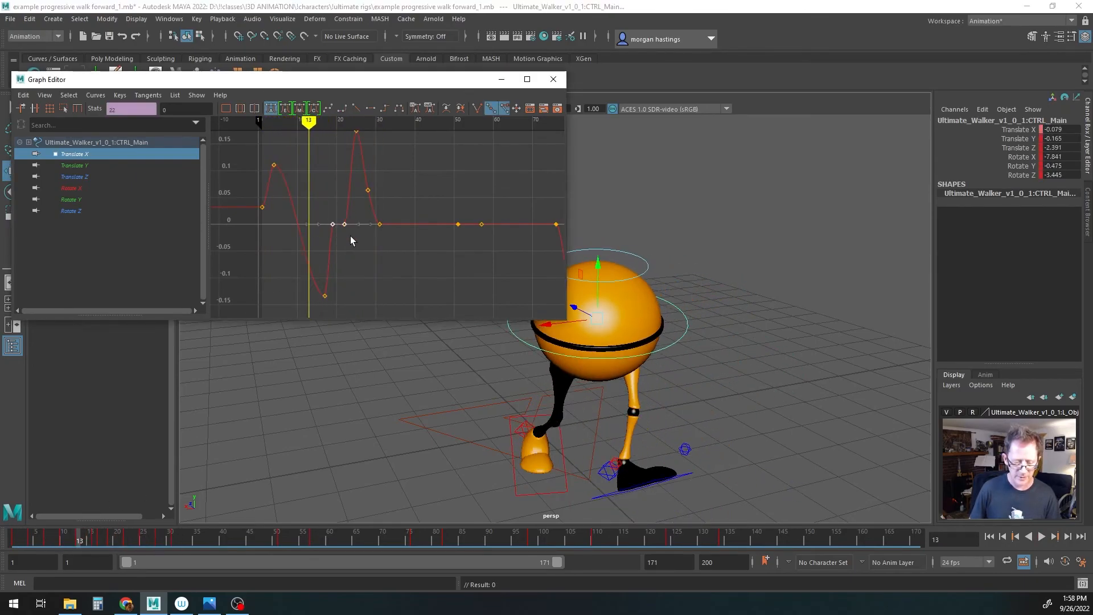
key("Delete")
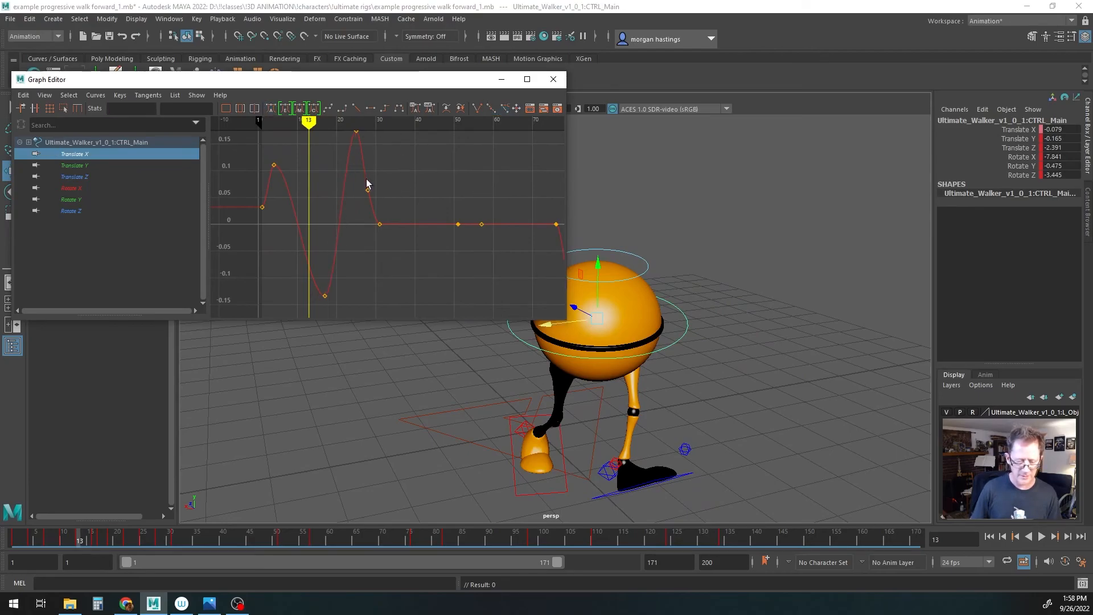
key("Delete")
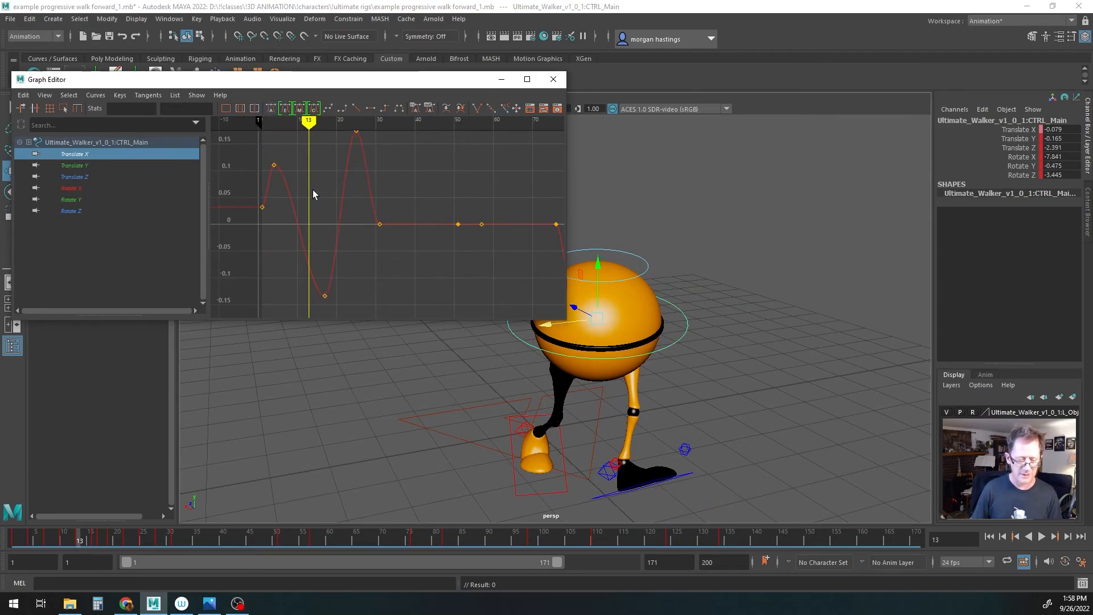
mouse_move(103, 544)
left_mouse_down()
mouse_move(36, 543)
mouse_move(204, 540)
left_mouse_up()
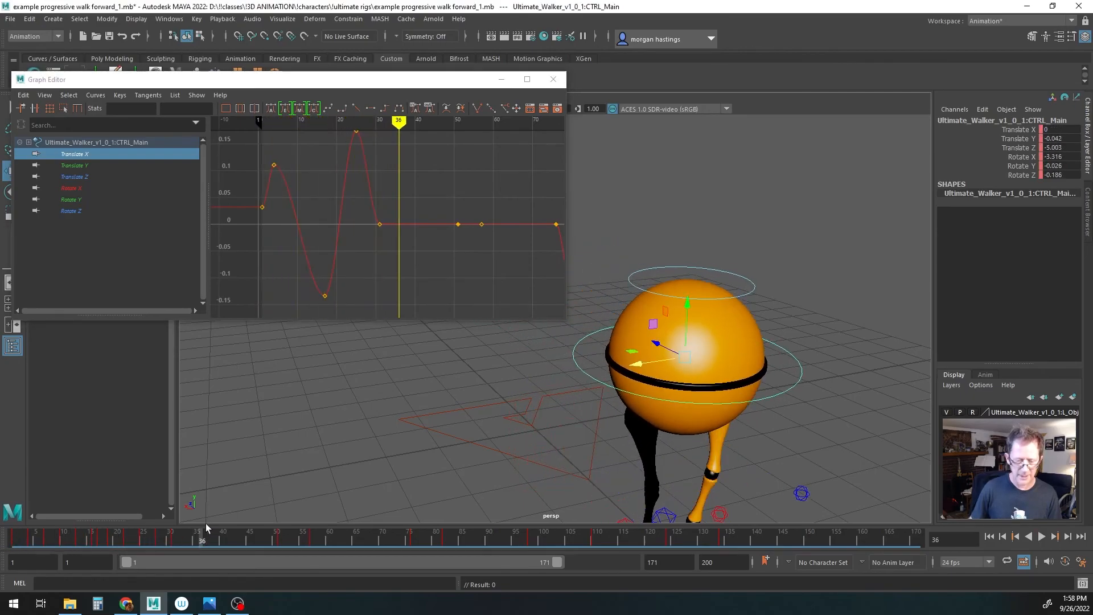
left_click_drag(406, 87, 470, 182)
left_click(621, 174)
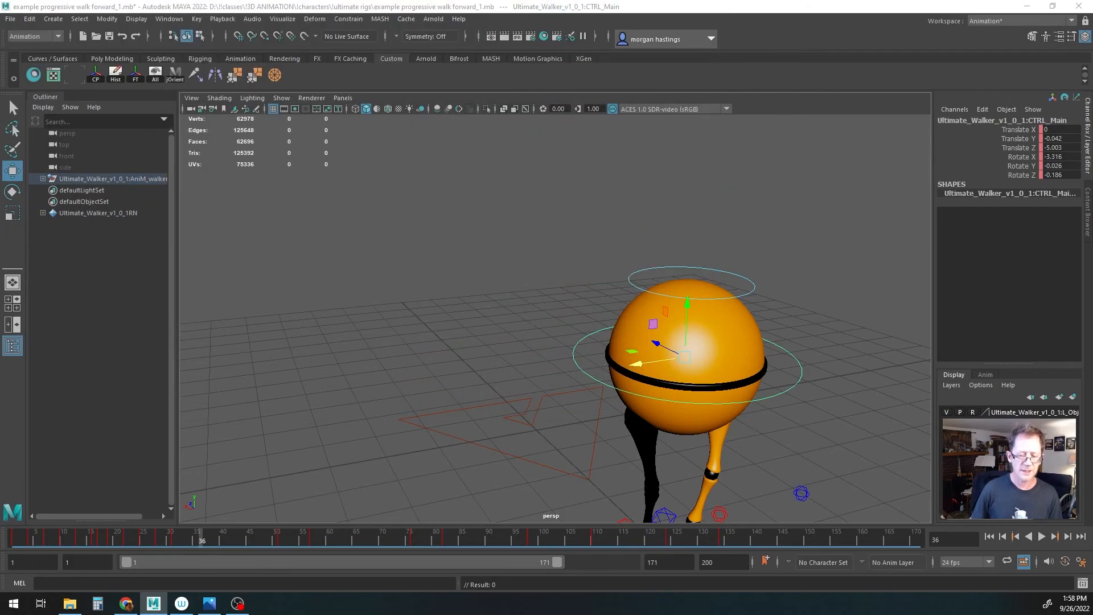
Step: Play the walk from frame 1 in a wider front view to examine the side-to-side weight shift
right_click_drag(749, 488, 577, 447, "alt")
left_click_drag(577, 446, 538, 435, "alt")
left_click_drag(41, 541, 7, 536)
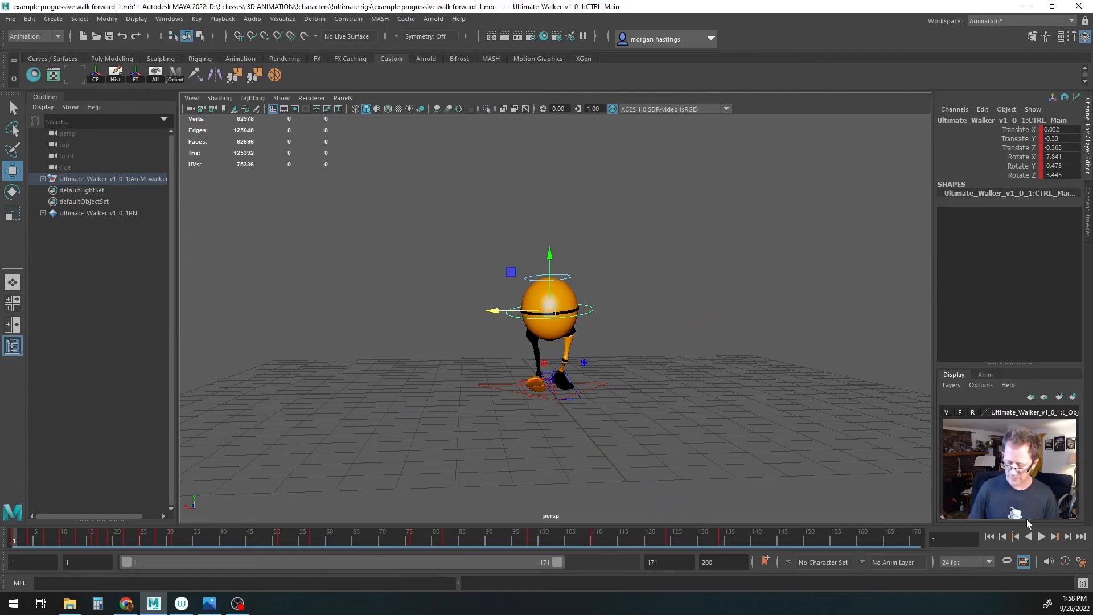
left_click(1041, 536)
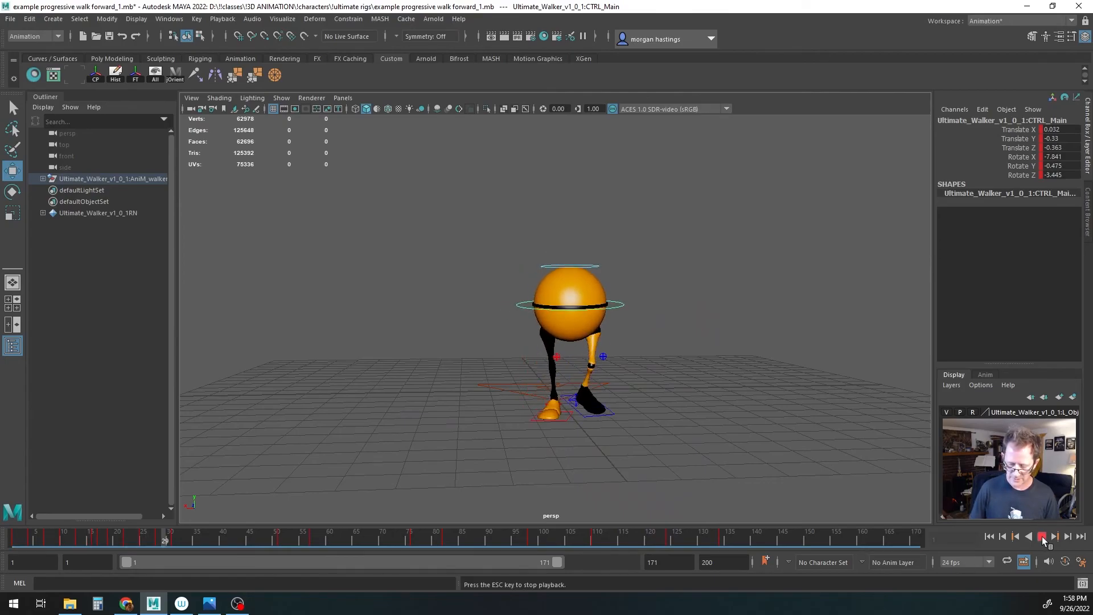
left_click(1041, 536)
Step: Shift the main control sideways at frame 31, to a Translate X of about 0.152, key it, and replay the walk from frame 1
left_click_drag(113, 537, 175, 541)
left_click_drag(518, 308, 512, 309)
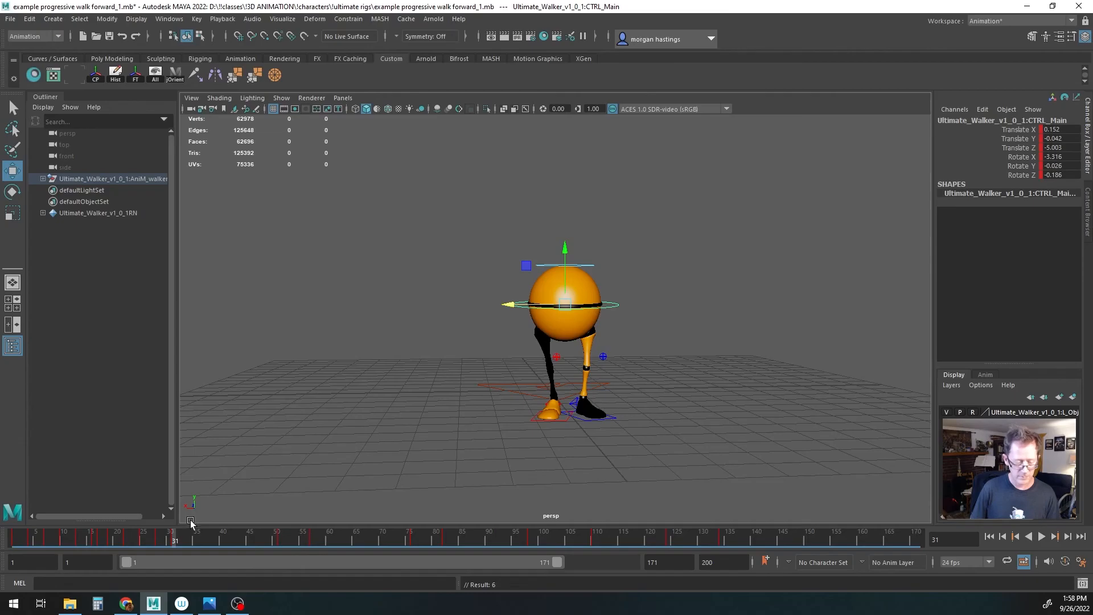
left_click_drag(174, 544, 3, 539)
left_click(1043, 537)
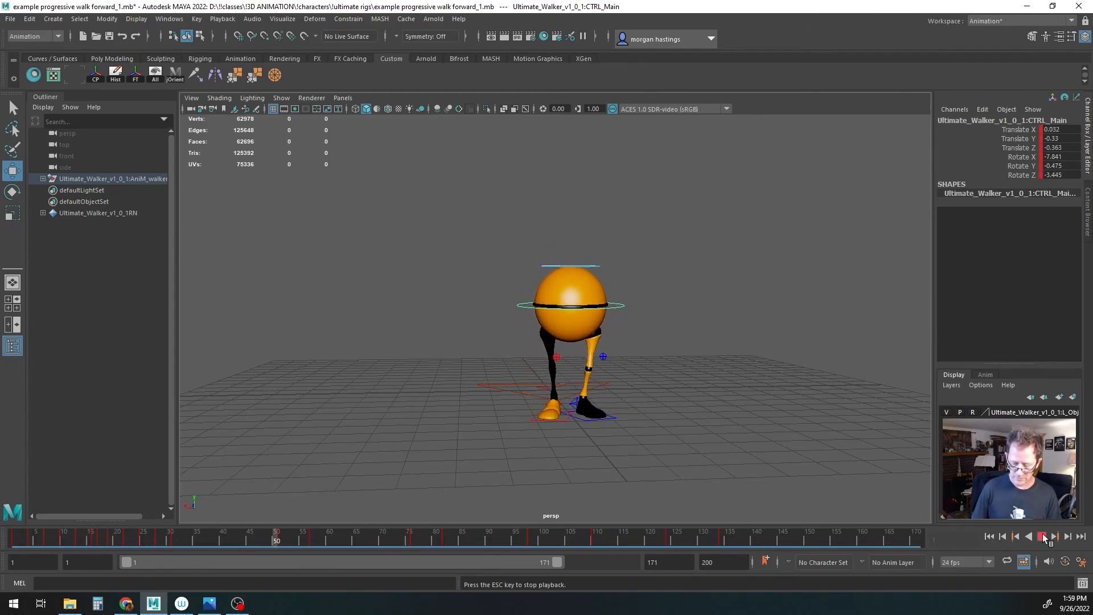
key("Escape")
Step: Select the top control, then scrub and play the walk to examine its squash and stretch after the stop at frame 31
mouse_move(246, 536)
left_mouse_down()
mouse_move(107, 544)
mouse_move(176, 544)
left_mouse_up()
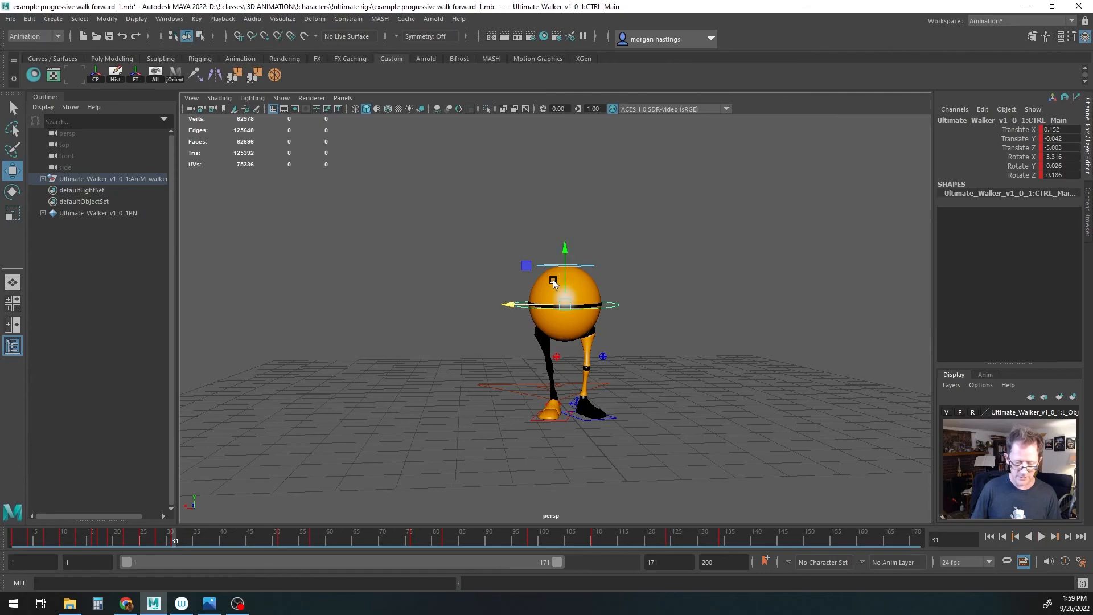
key("q")
left_click(588, 263)
key("alt+v")
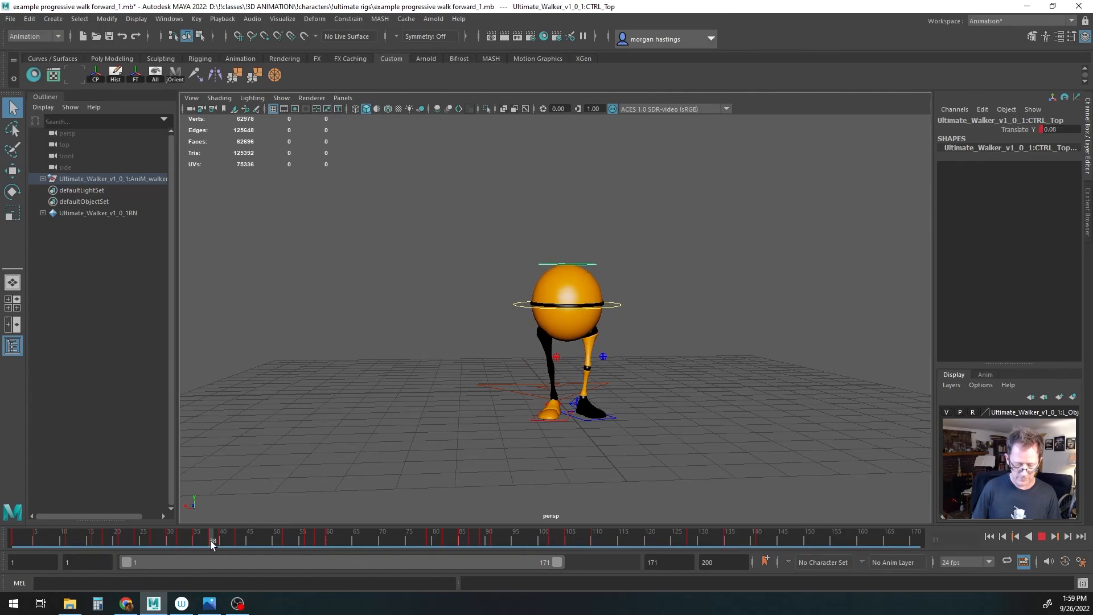
left_click_drag(236, 543, 14, 540)
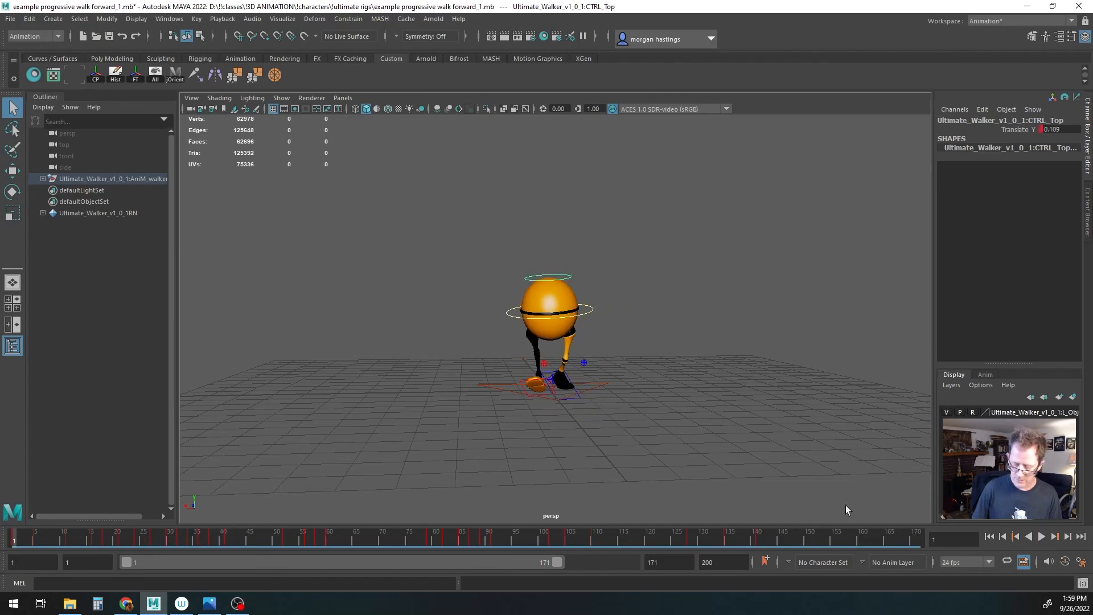
left_click(1041, 536)
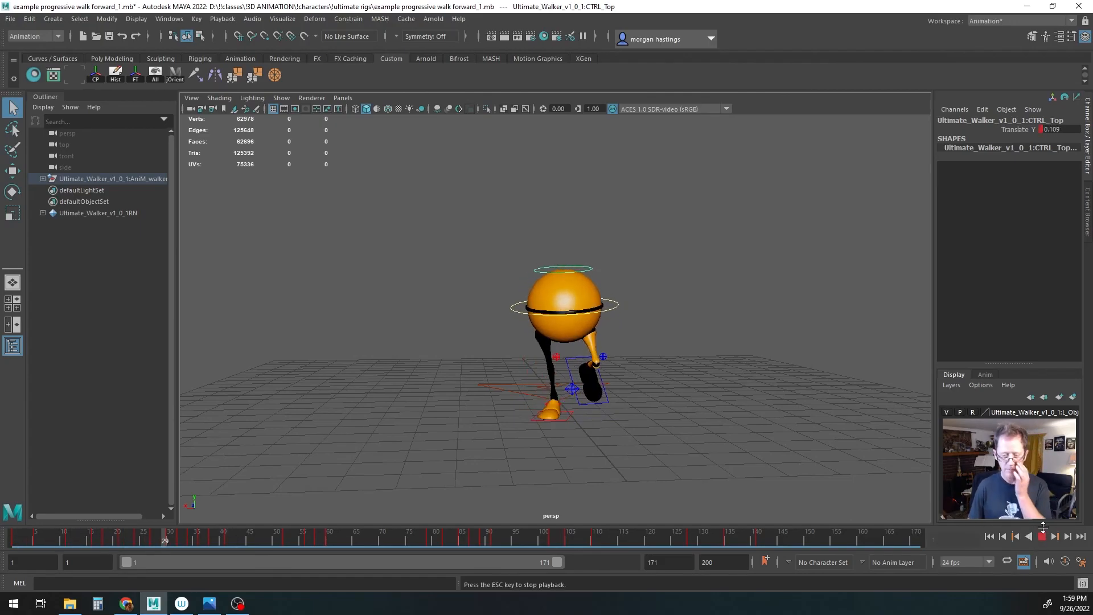
left_click(192, 537)
mouse_move(193, 537)
left_mouse_down()
mouse_move(12, 541)
mouse_move(171, 544)
left_mouse_up()
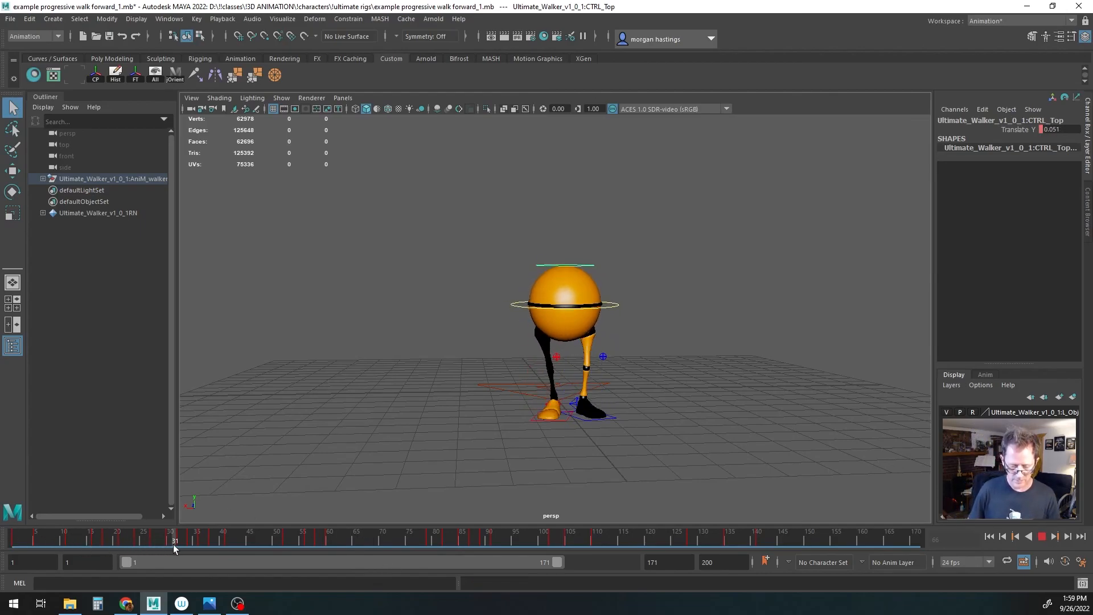
Step: Delete the top control's keys at frames 38 and 41
right_click(213, 542)
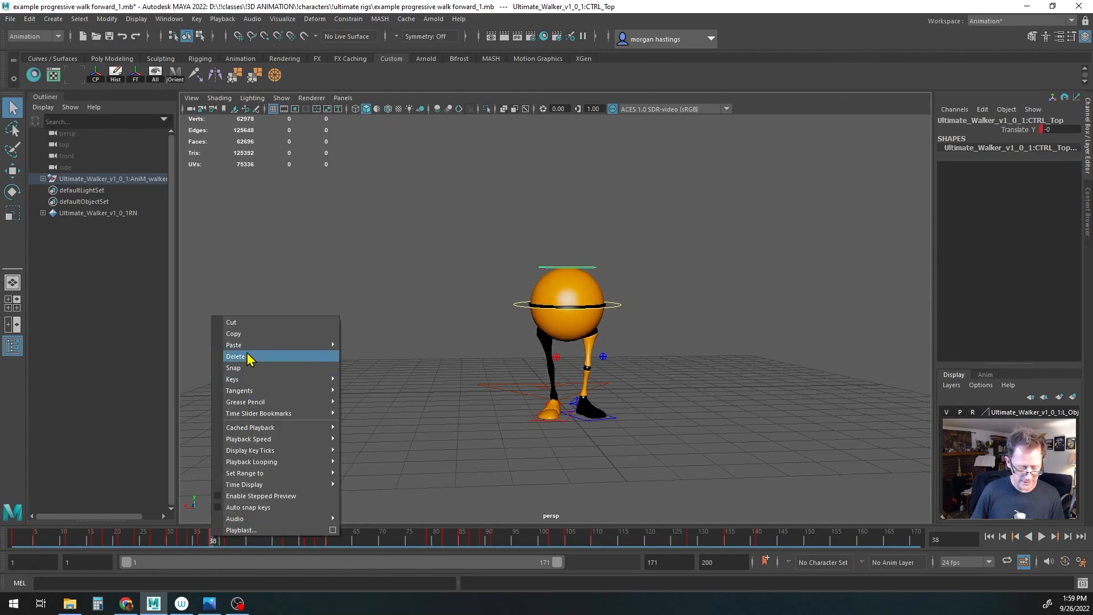
left_click(246, 357)
left_click(228, 538)
right_click(228, 539)
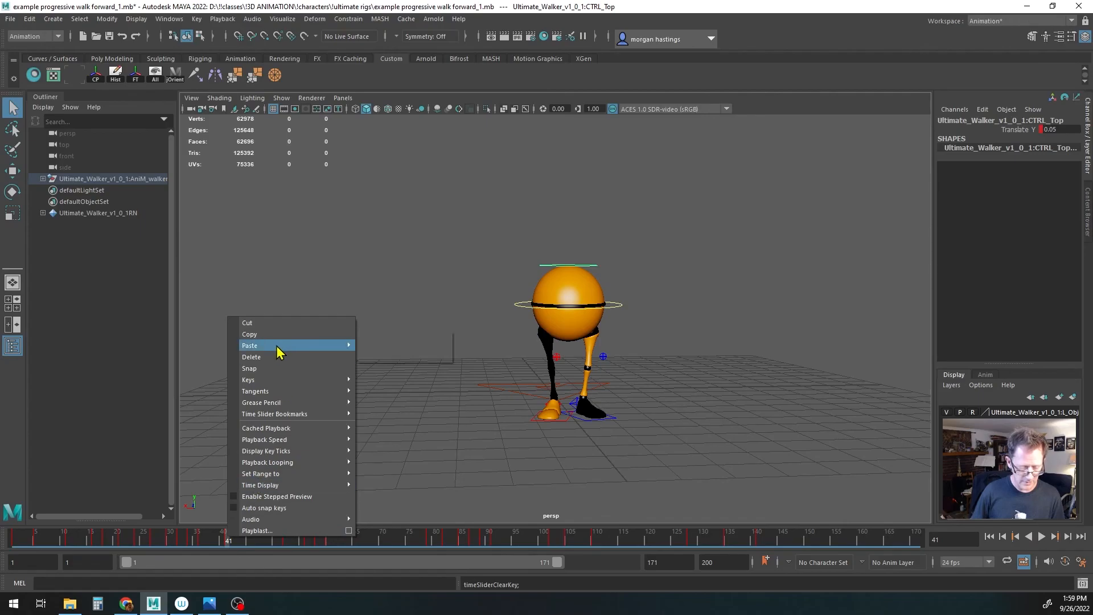
left_click(269, 358)
Step: Play the walk from frame 1 to check how the body settles after the stop
key("alt+shift+v")
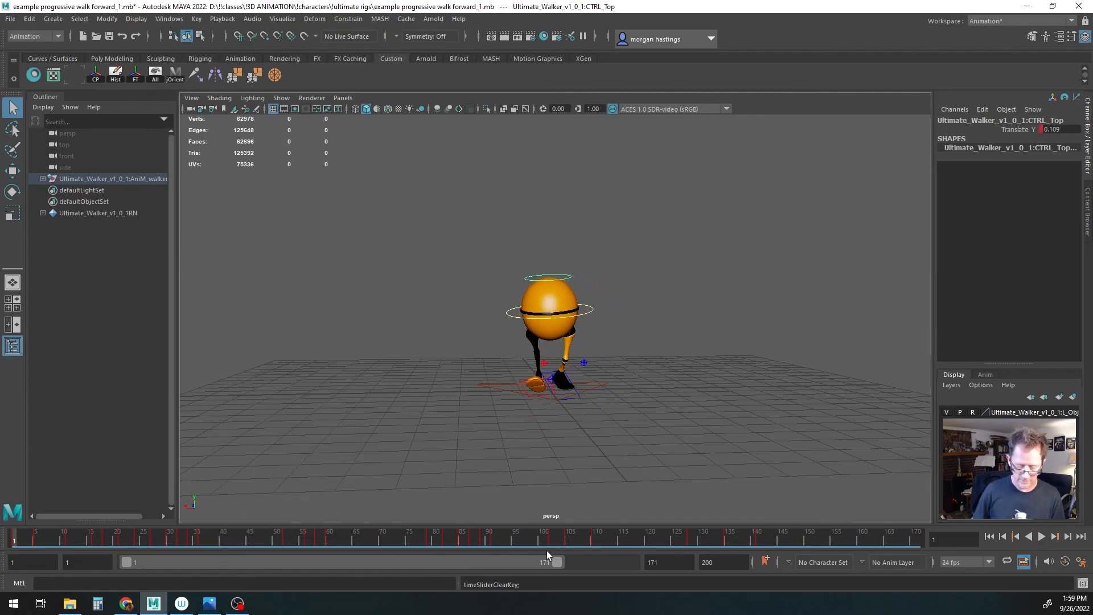
left_click(1040, 538)
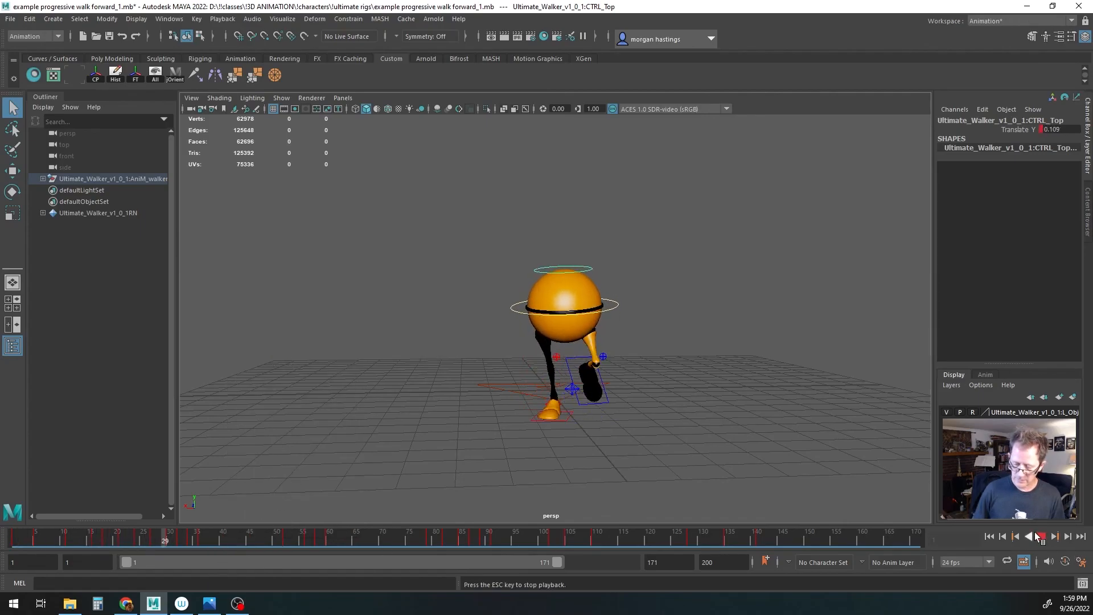
left_click(1041, 536)
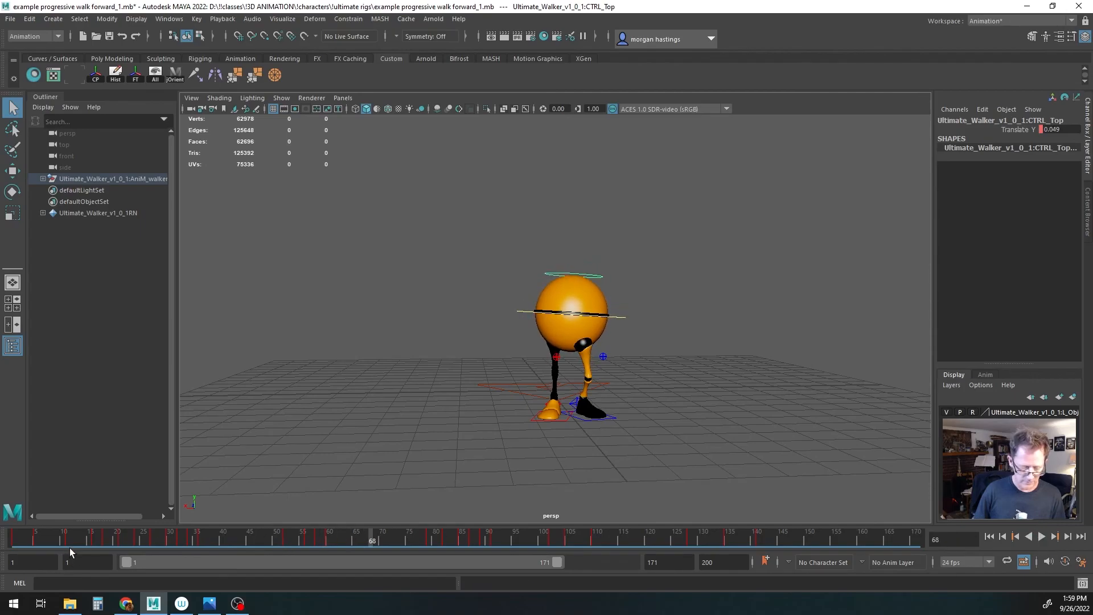
Step: Move the top control's key near frame 36 a few frames later to slow the body's settle after the stop
left_click(180, 540)
left_click_drag(180, 539, 200, 543)
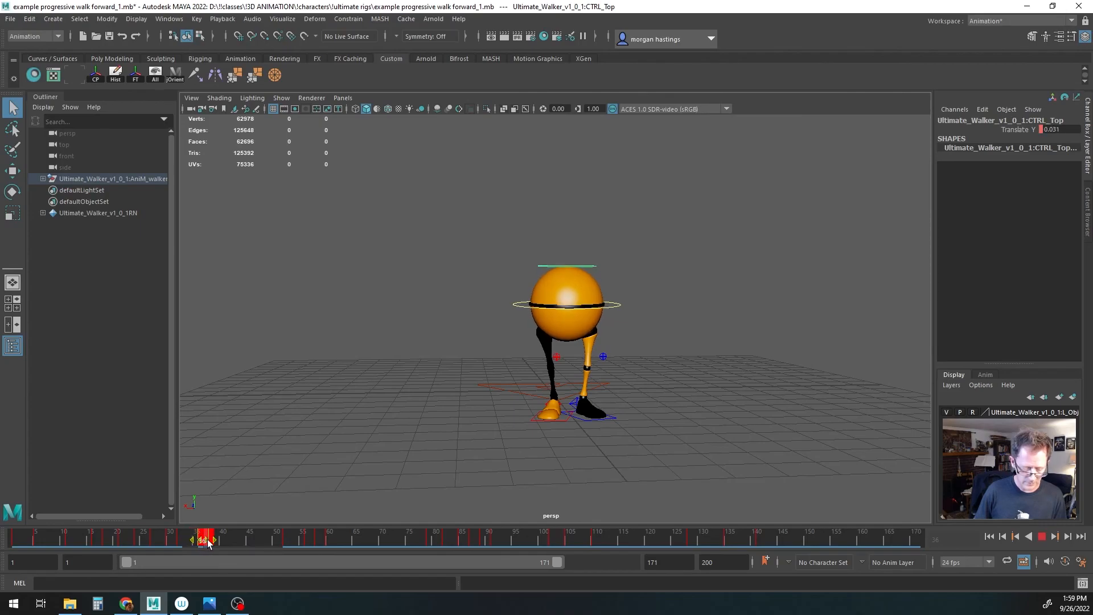
left_click(238, 540)
left_click_drag(216, 539, 233, 542)
left_click(185, 540)
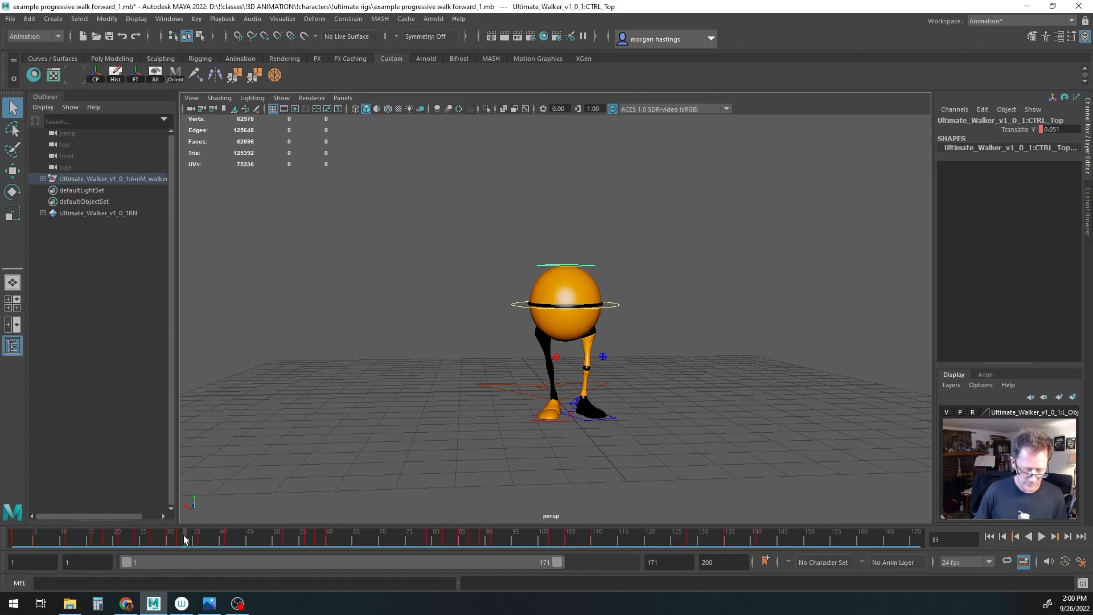
Step: Play the walk from frame 1 to check the retimed squash and stretch after the stop
left_click(1041, 537)
left_click(999, 537)
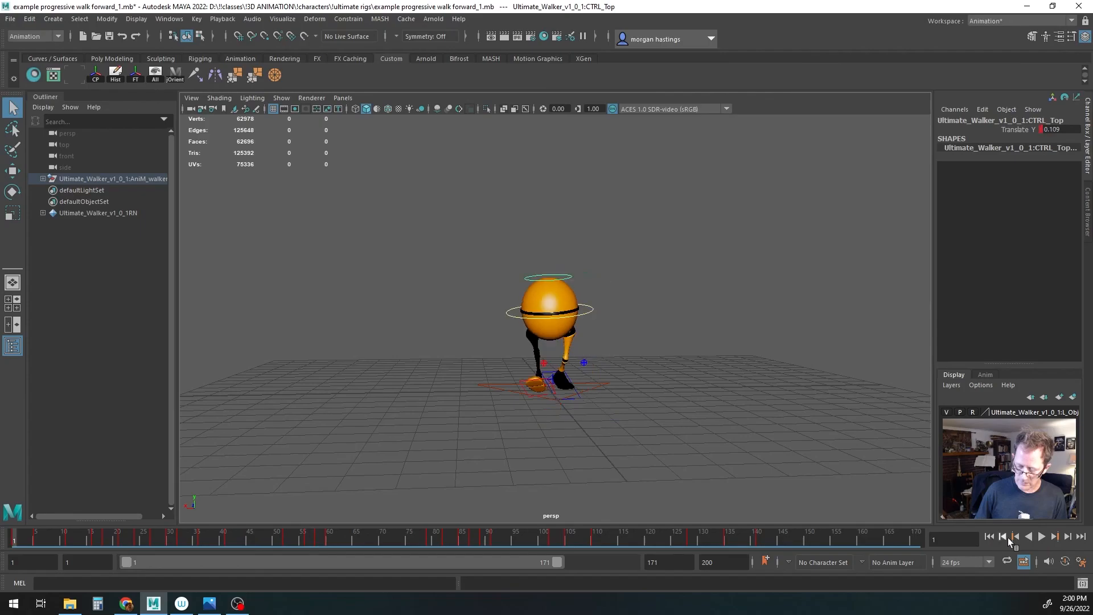
left_click(1042, 538)
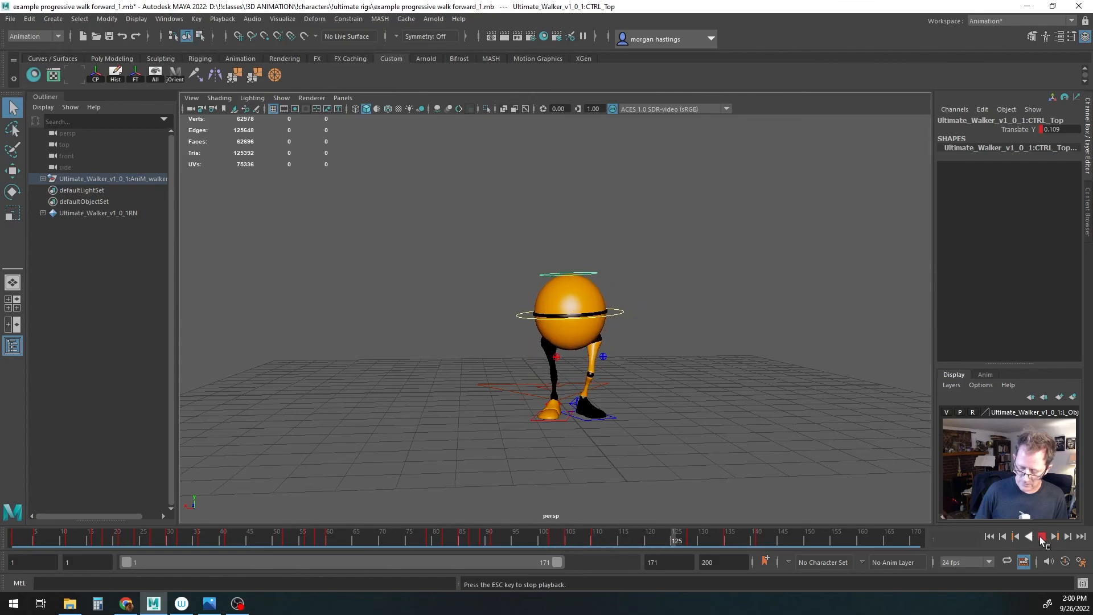
left_click(1036, 538)
Step: Replay the walk from frame 1 in a closer, near-frontal view to examine the body's movement and weight shifts
left_click_drag(602, 349, 554, 341, "alt")
right_click_drag(515, 328, 601, 328, "alt")
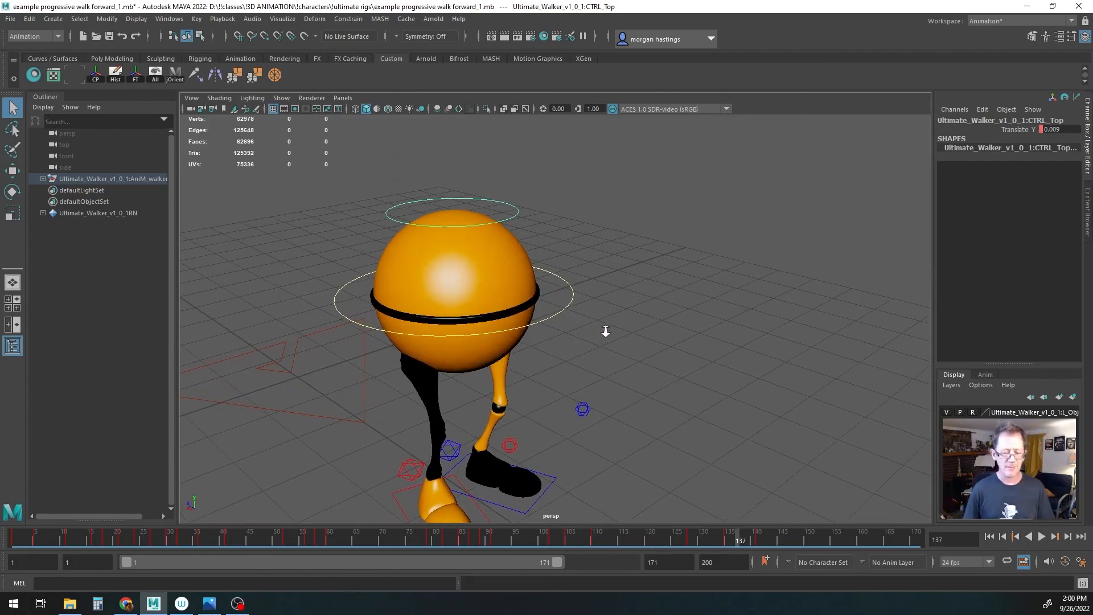
middle_click_drag(613, 359, 686, 340, "alt")
right_click_drag(696, 342, 641, 341, "alt")
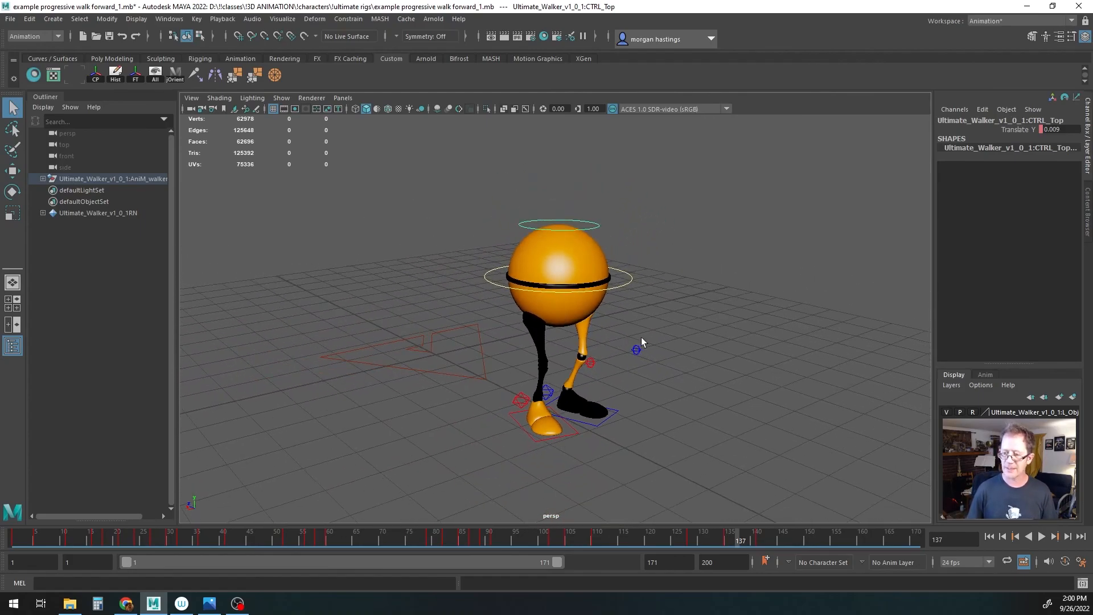
middle_click_drag(652, 343, 658, 349, "alt")
left_click(989, 536)
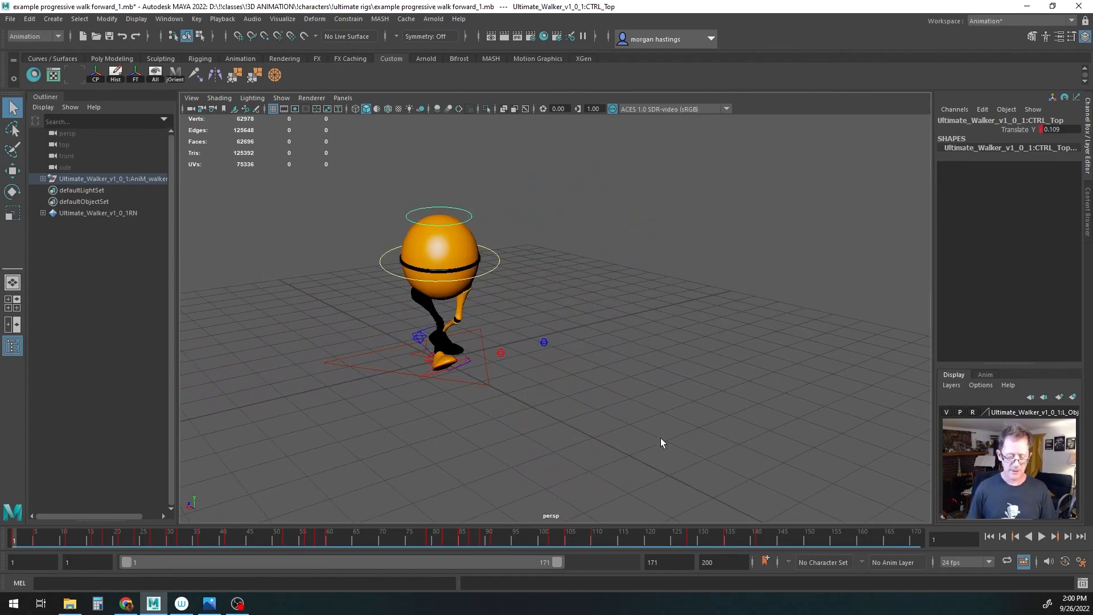
left_click_drag(568, 362, 512, 364, "alt")
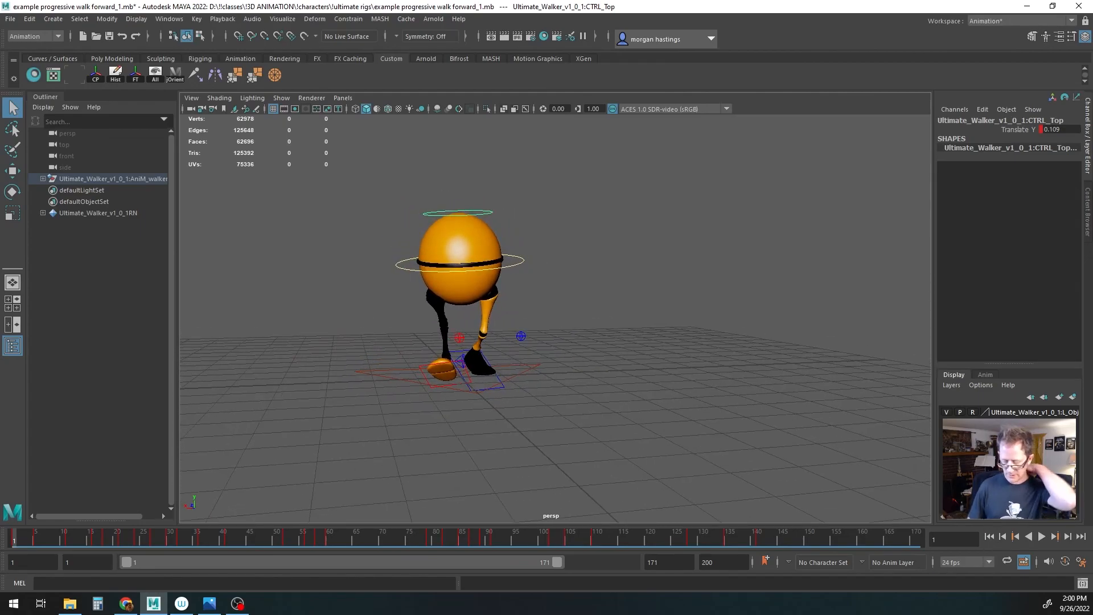
left_click(1042, 537)
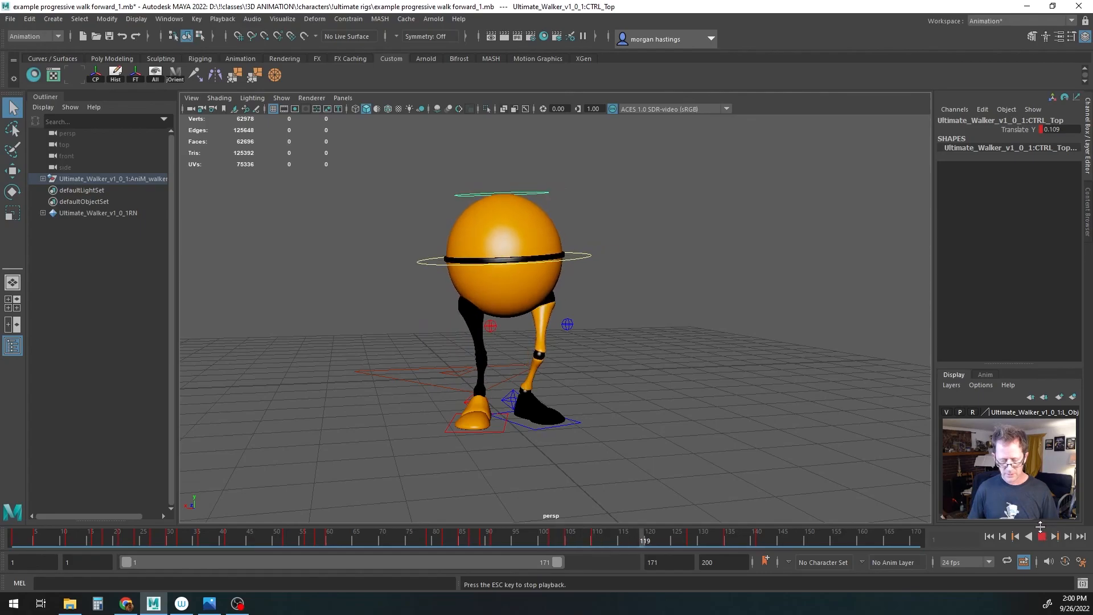
left_click(1041, 537)
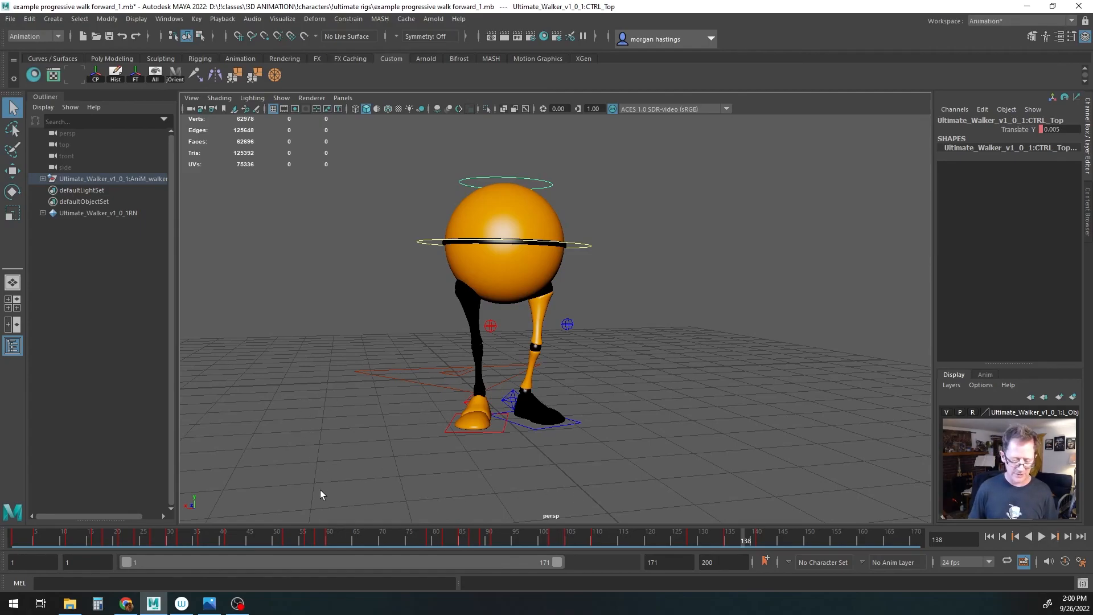
Step: Replay the walk from frame 1 in a three-quarter view to check the steps and the final settle
middle_click_drag(497, 378, 497, 387, "alt")
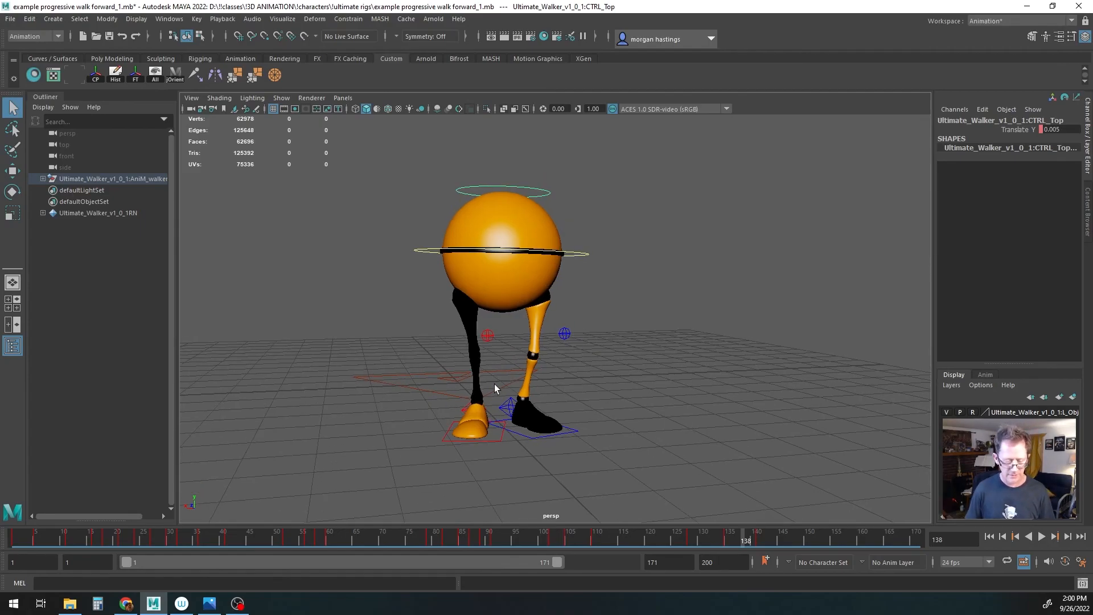
left_click_drag(496, 387, 510, 385, "alt")
mouse_move(546, 396)
middle_mouse_down("alt")
mouse_move(498, 391)
mouse_move(528, 402)
middle_mouse_up("alt")
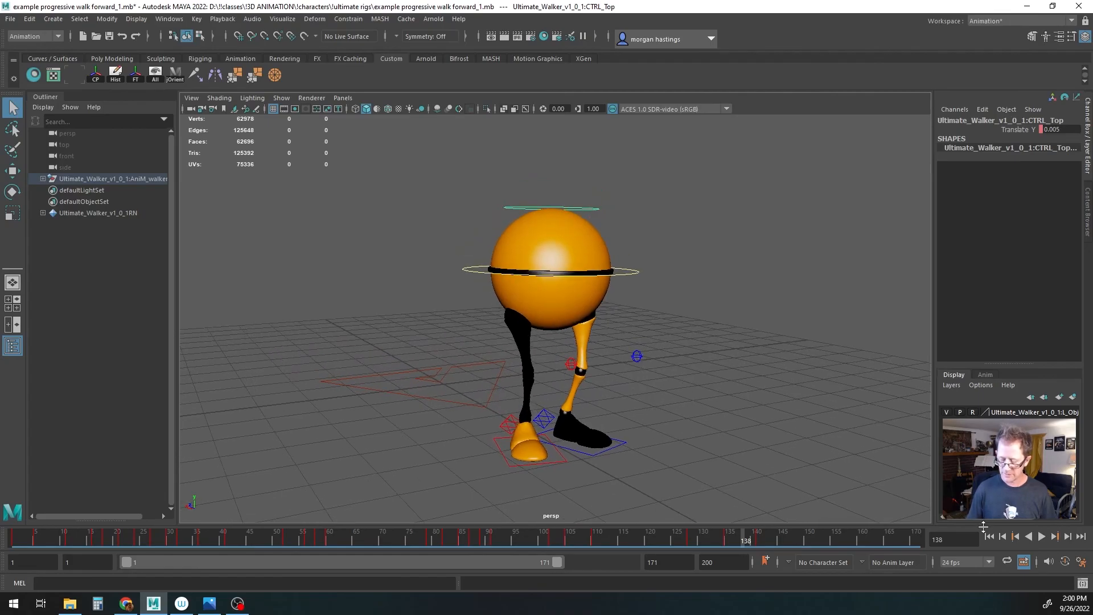
left_click(988, 537)
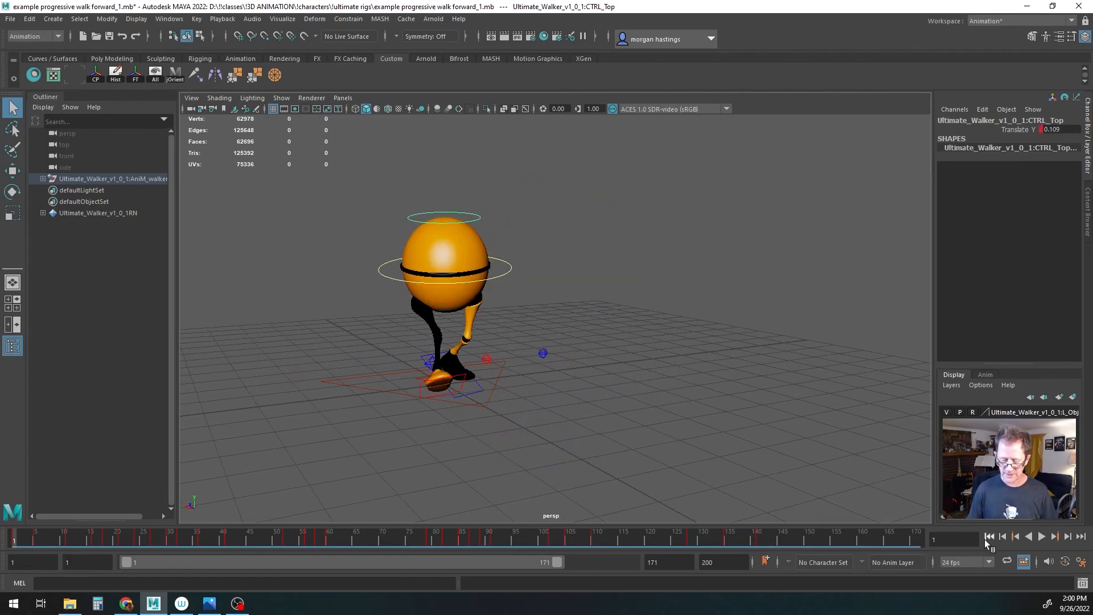
left_click(1042, 537)
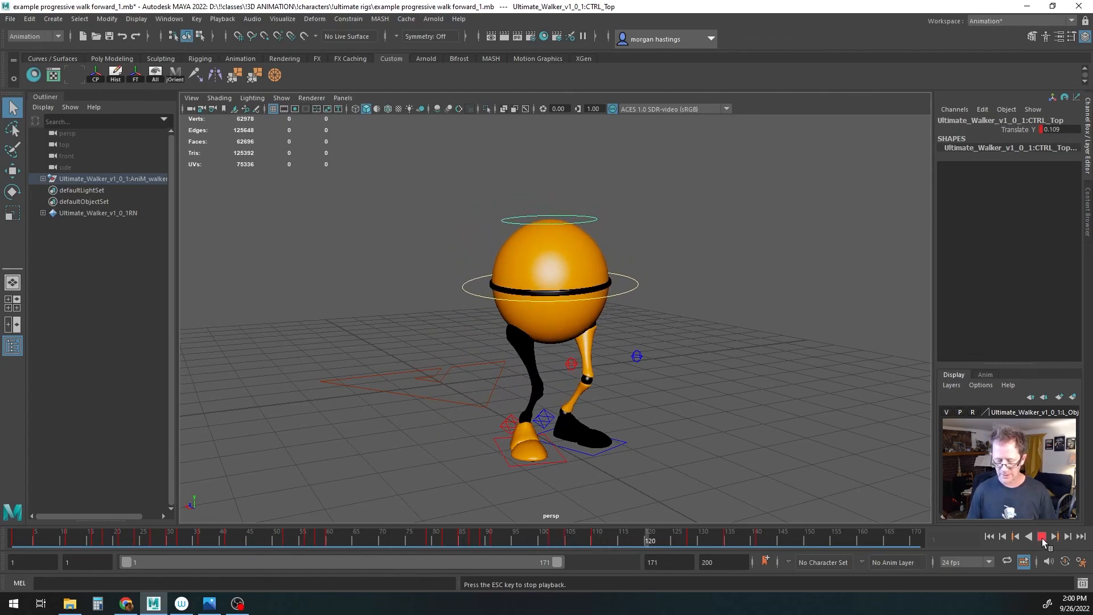
left_click(1042, 538)
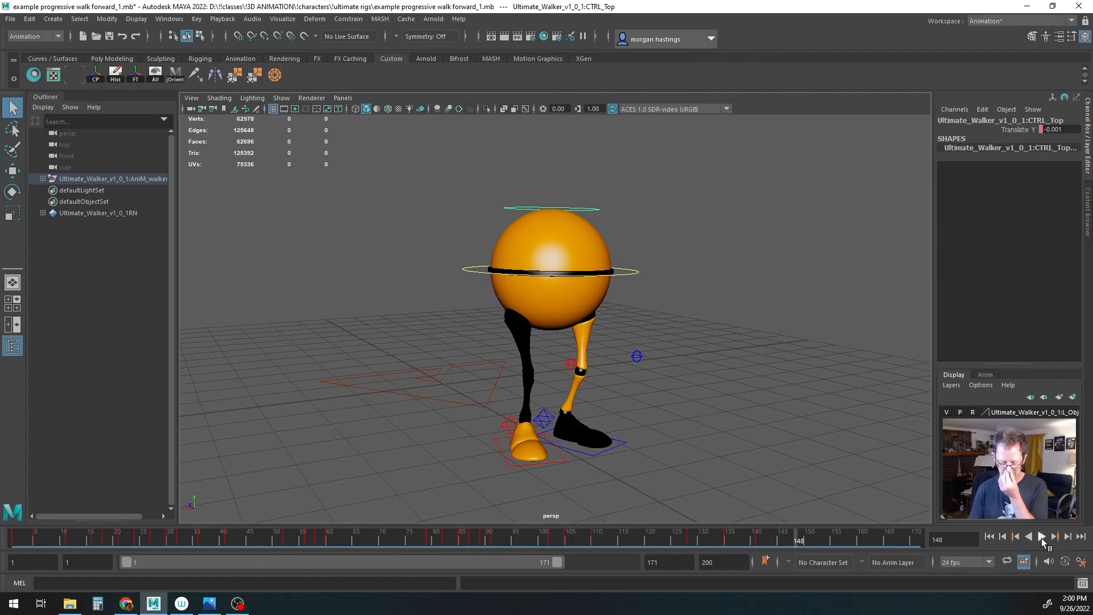